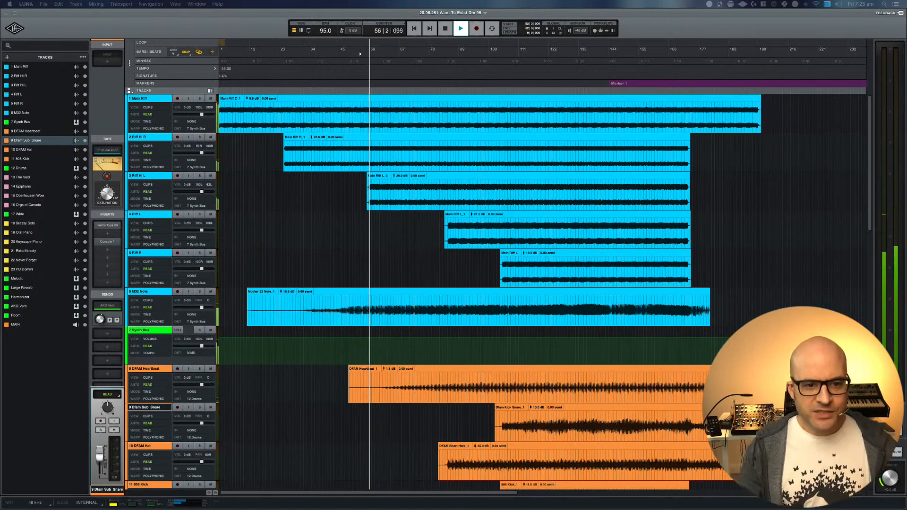
# - Solo the The Void track, play it from bar 9, and stop playback
pyautogui.scroll(-10, 309, 296)
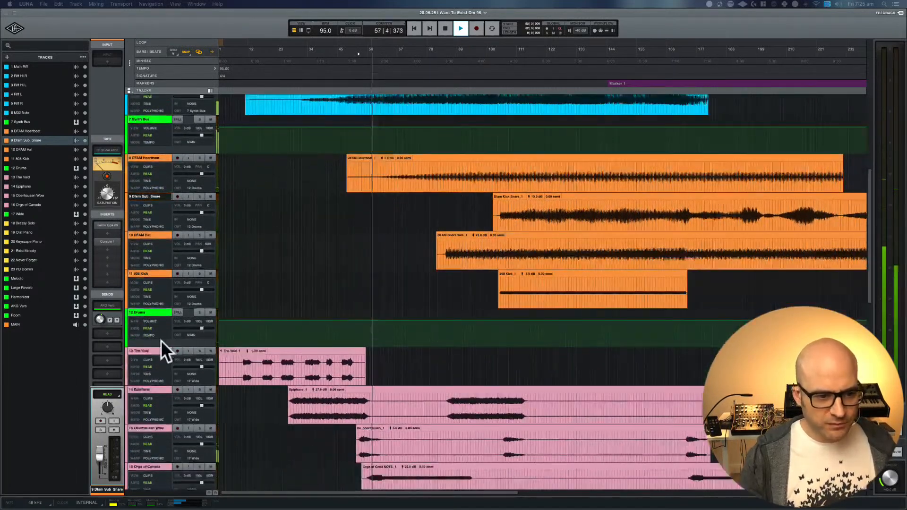
pyautogui.click(155, 350)
pyautogui.press('space')
pyautogui.click(199, 351)
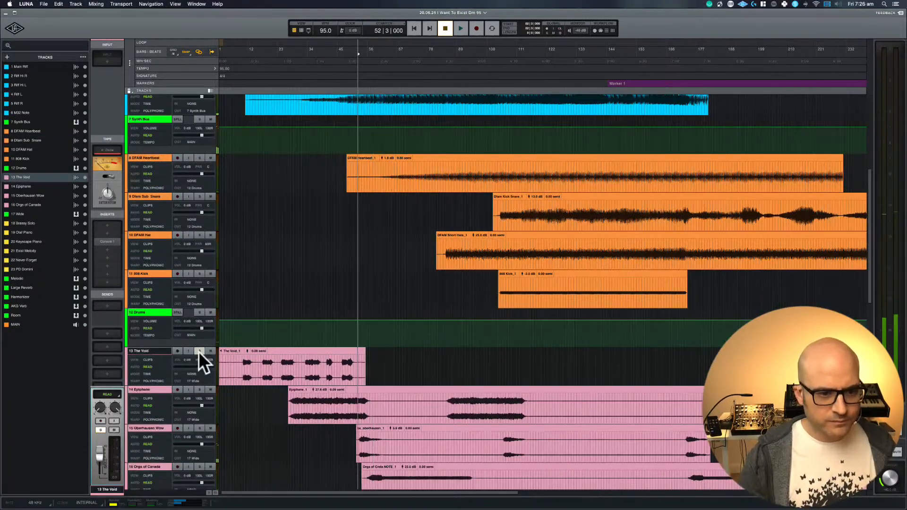
pyautogui.click(241, 80)
pyautogui.press('space')
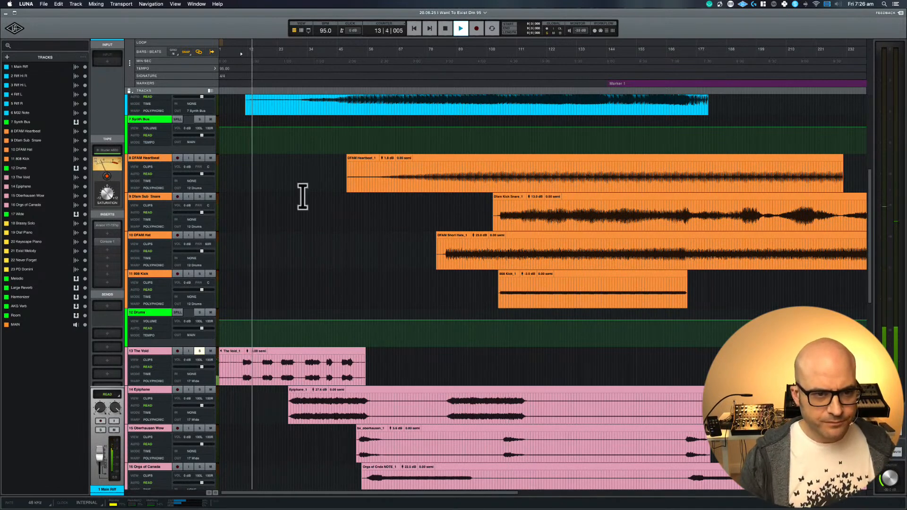
pyautogui.scroll(1, 302, 196)
pyautogui.scroll(8, 302, 196)
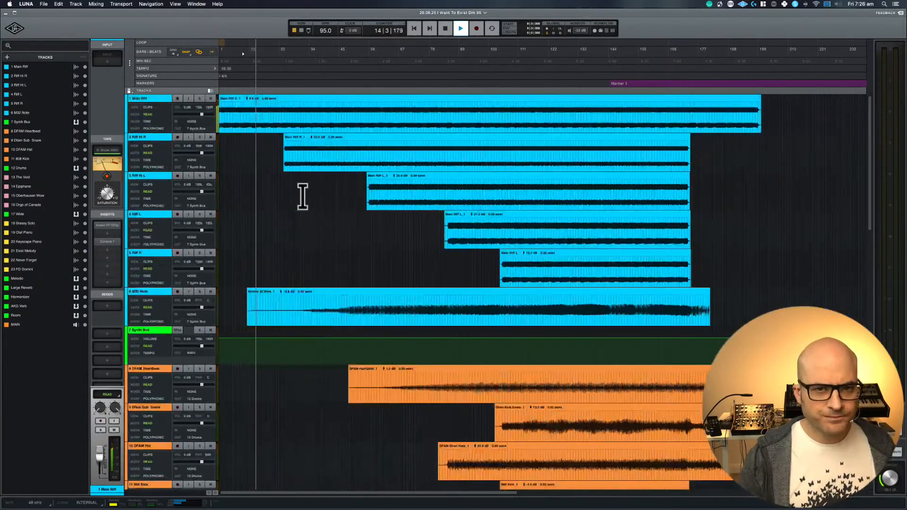
pyautogui.click(445, 27)
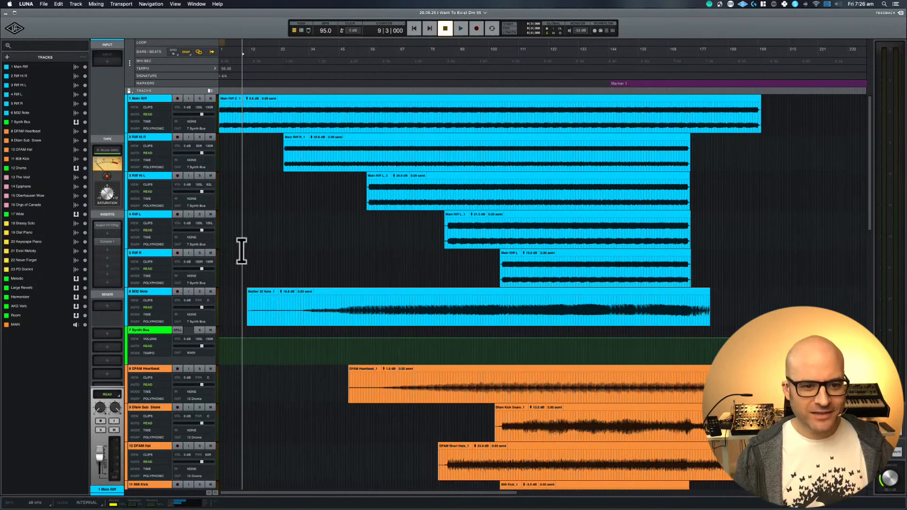
# - Set the height of all tracks to Mini
pyautogui.scroll(-1, 242, 250)
pyautogui.press('super+equal')
pyautogui.press('super+equal')
pyautogui.press('super+equal')
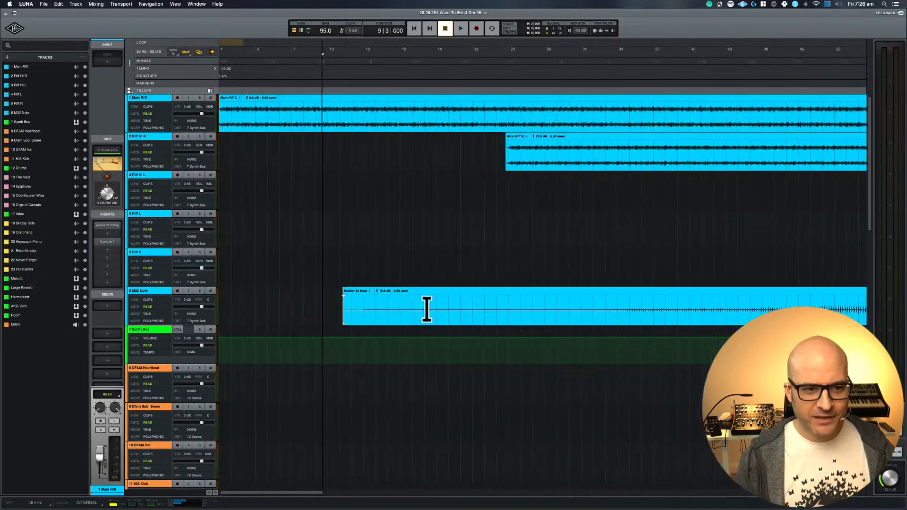
pyautogui.click(297, 199)
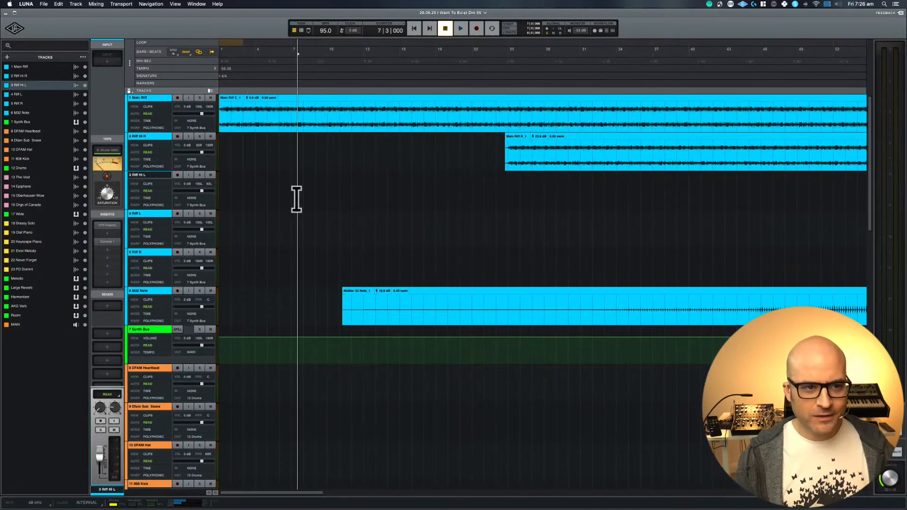
pyautogui.click(129, 90)
pyautogui.click(129, 91)
pyautogui.click(130, 91)
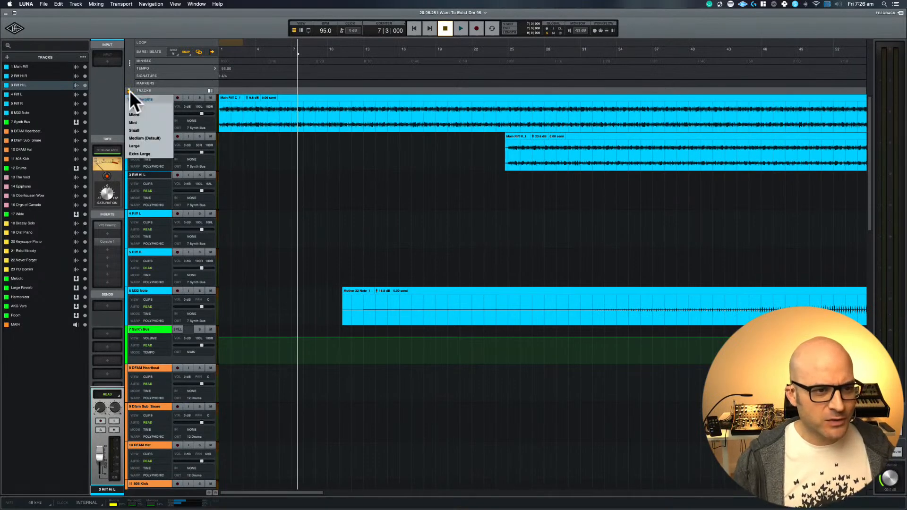
pyautogui.click(141, 122)
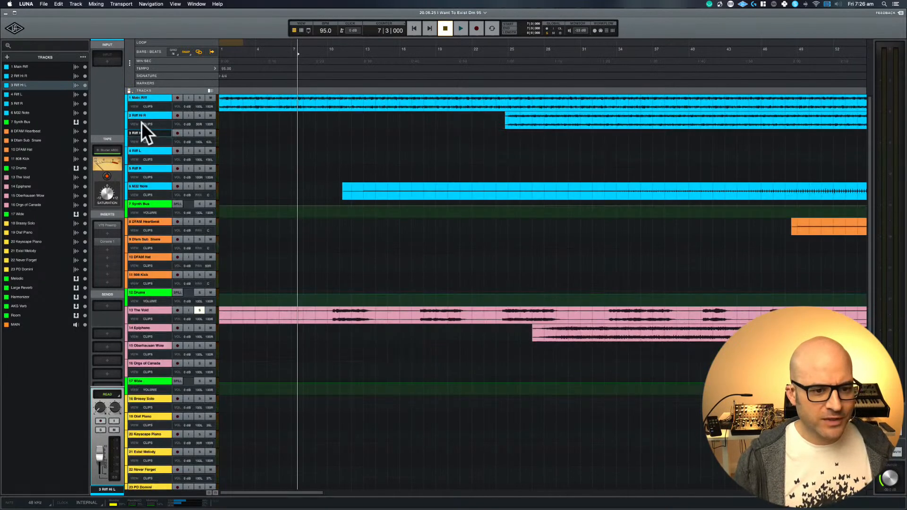
pyautogui.click(129, 91)
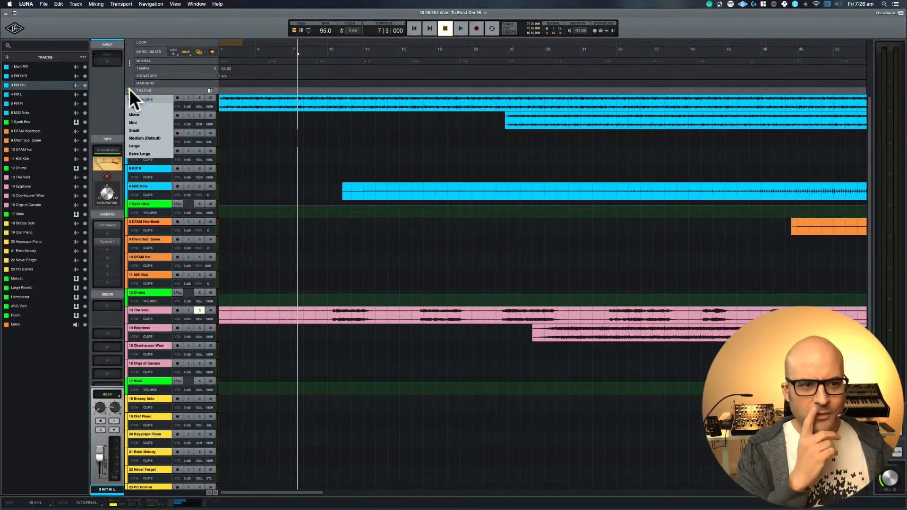
pyautogui.click(143, 123)
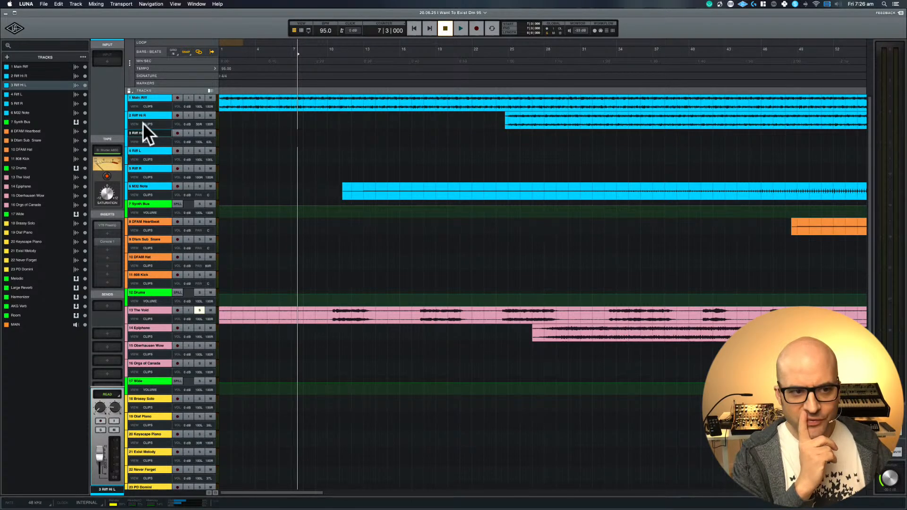
# - Reduce all tracks to Micro height and select the The Void track
pyautogui.click(130, 91)
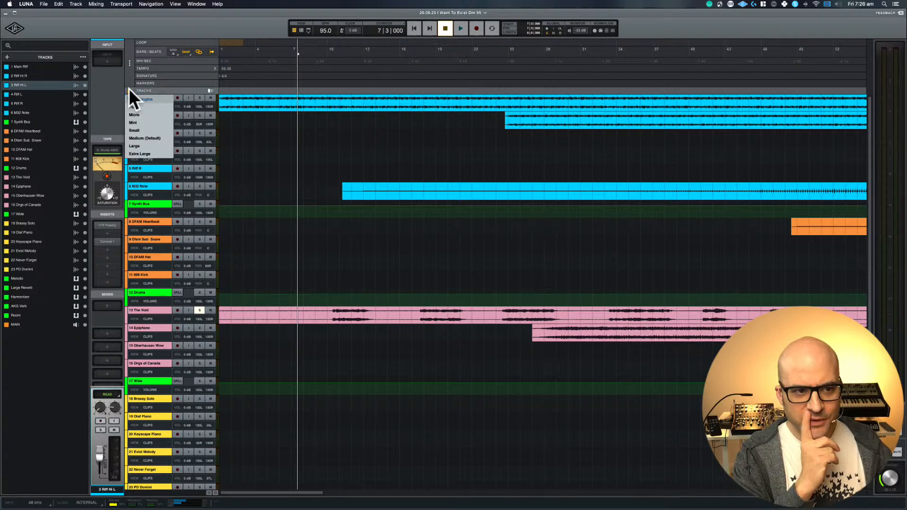
pyautogui.click(141, 115)
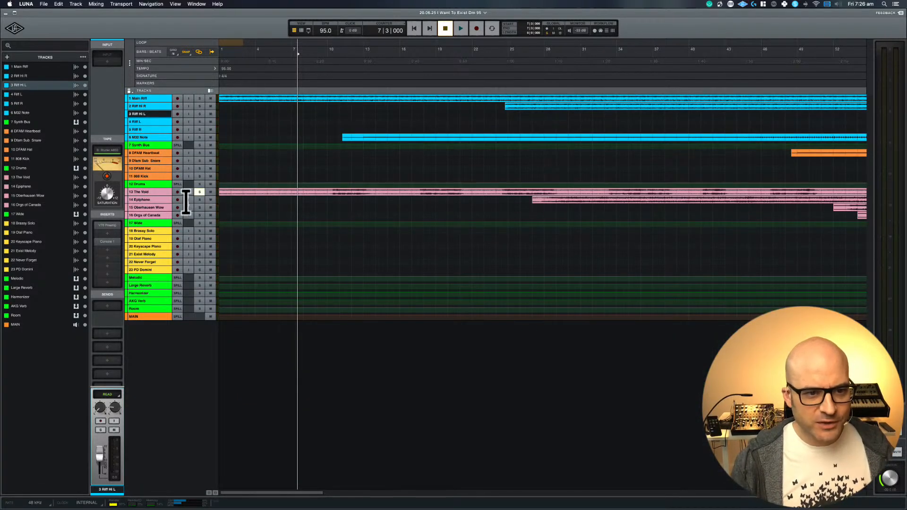
pyautogui.click(160, 191)
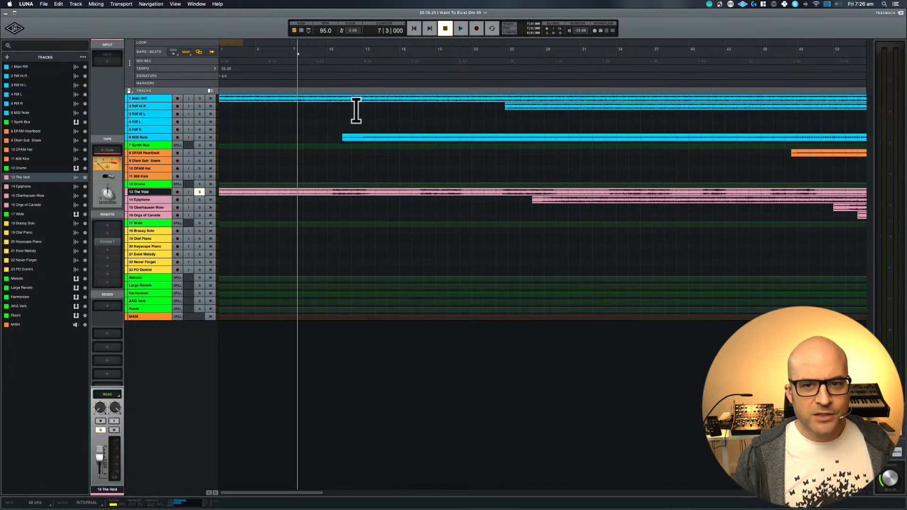
# - Turn off the solo on The Void and play the full mix from bar 31
pyautogui.click(581, 53)
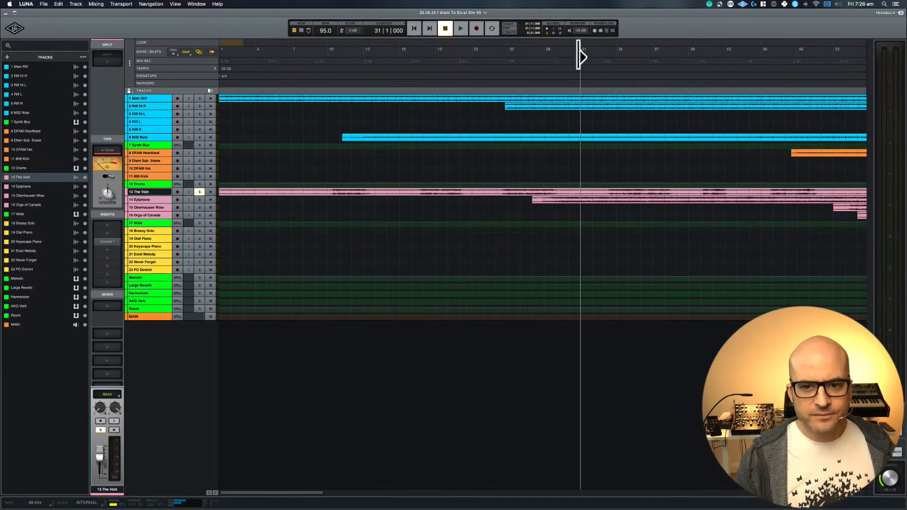
pyautogui.press('space')
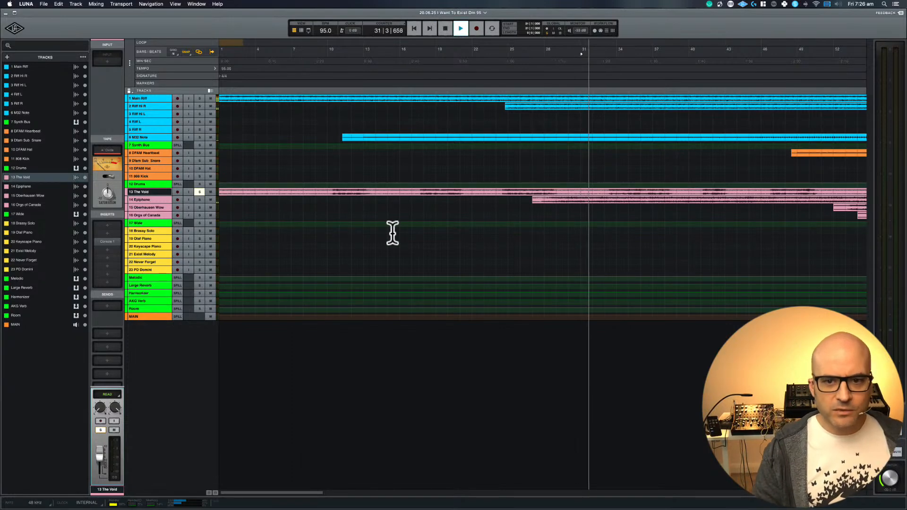
pyautogui.scroll(-6, 393, 231)
pyautogui.press('space')
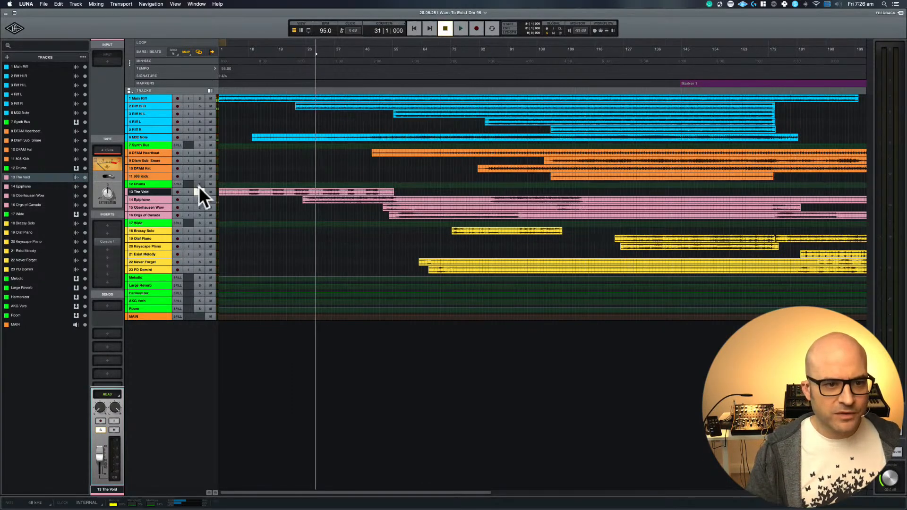
pyautogui.press('space')
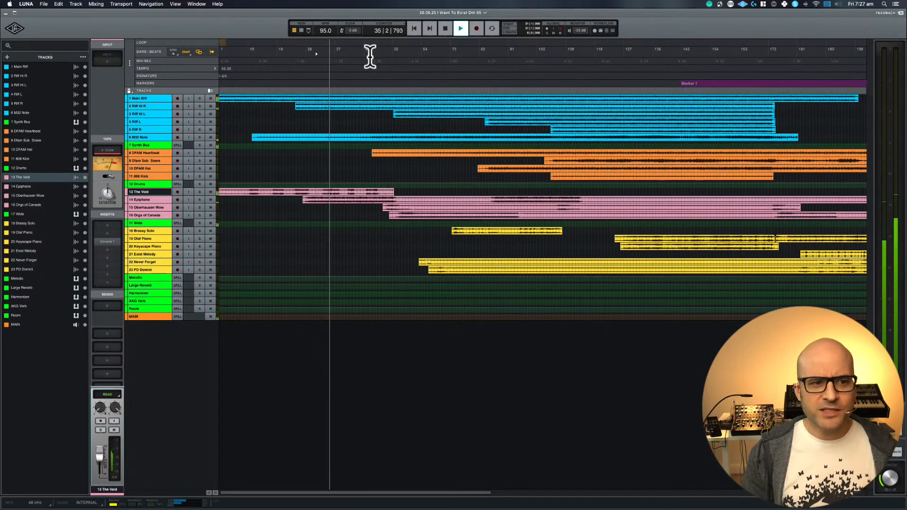
# - Set all tracks to Small height and bring the drum, pad and melody tracks into view during playback
pyautogui.click(129, 89)
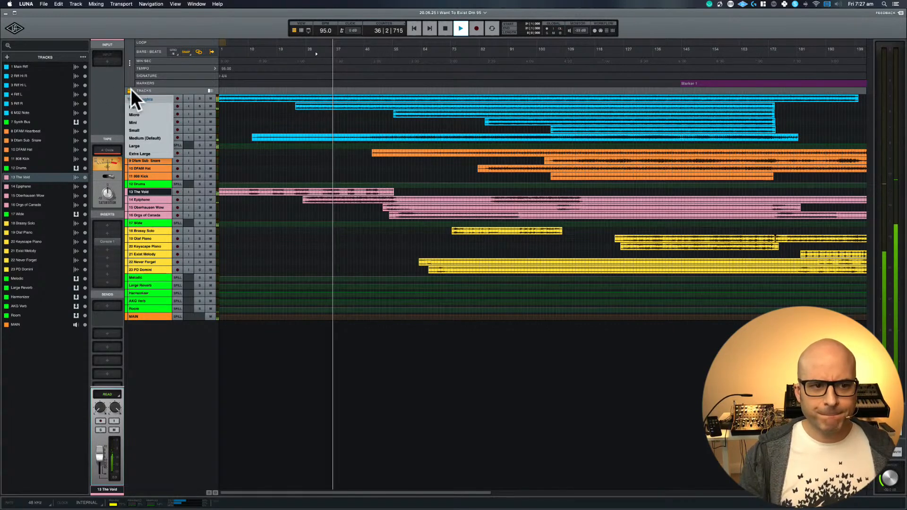
pyautogui.click(137, 130)
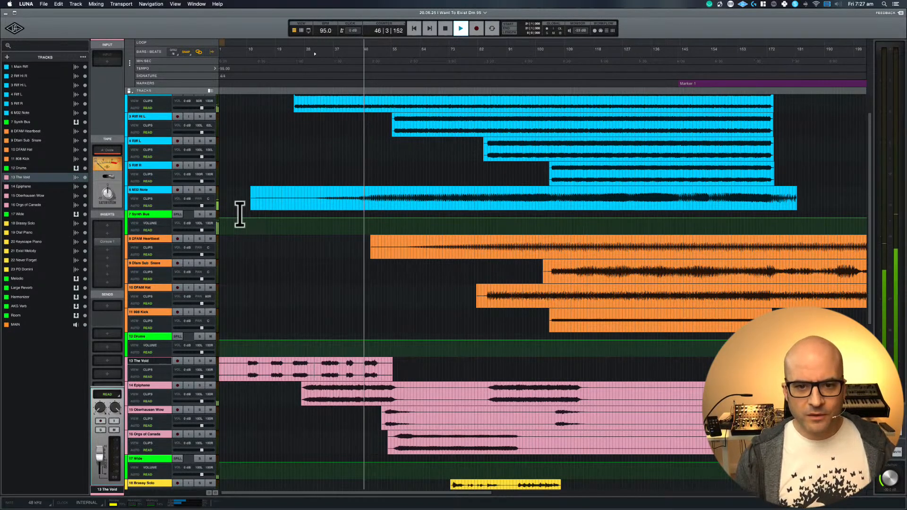
pyautogui.scroll(-3, 240, 214)
pyautogui.scroll(-10, 416, 293)
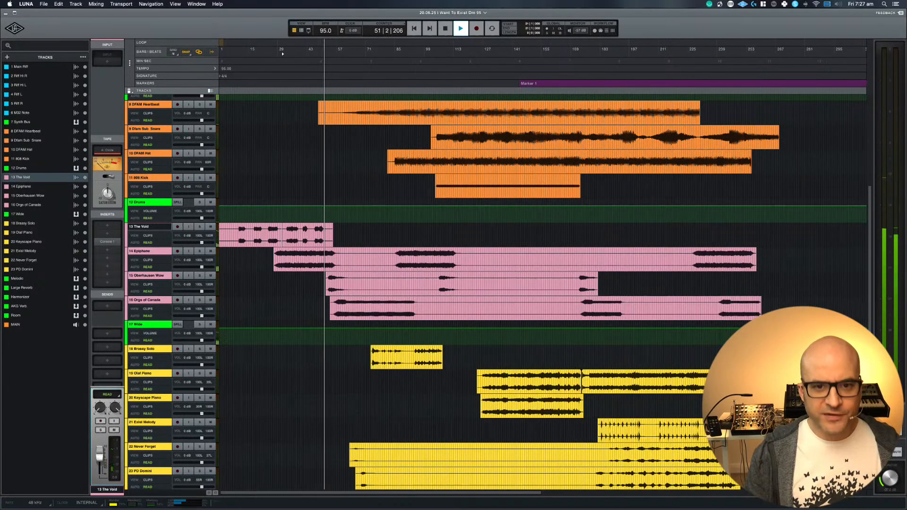
# - Switch to Trello to review the song card's problem and discovery checklists, and return to the LUNA arrangement
pyautogui.press('super+Tab')
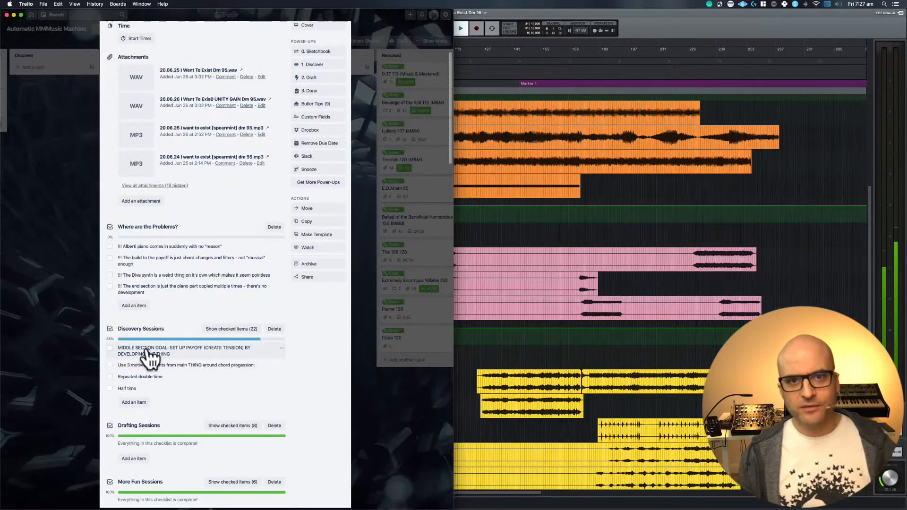
pyautogui.scroll(4, 149, 360)
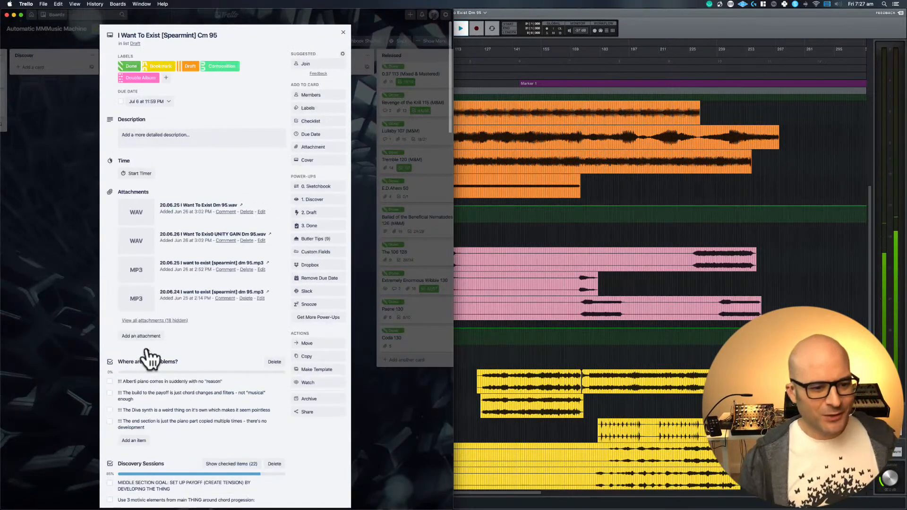
pyautogui.scroll(-5, 149, 360)
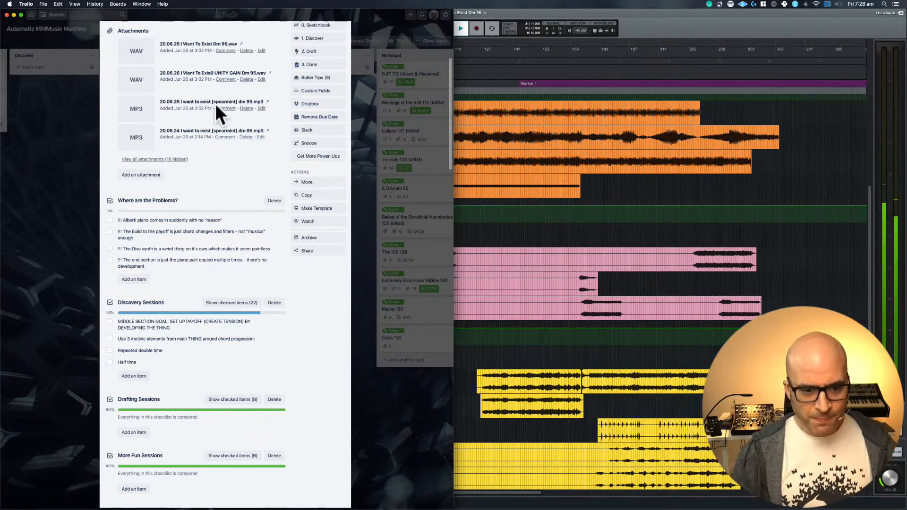
pyautogui.scroll(5, 147, 246)
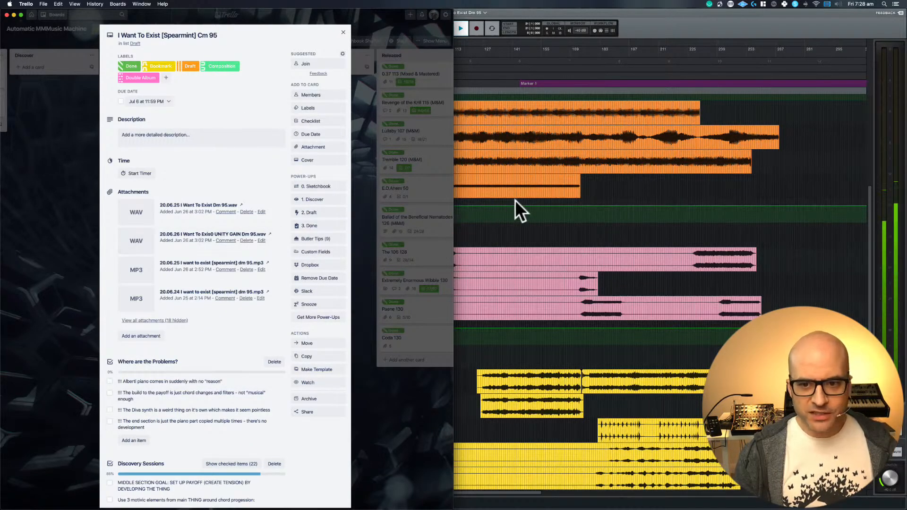
pyautogui.click(620, 187)
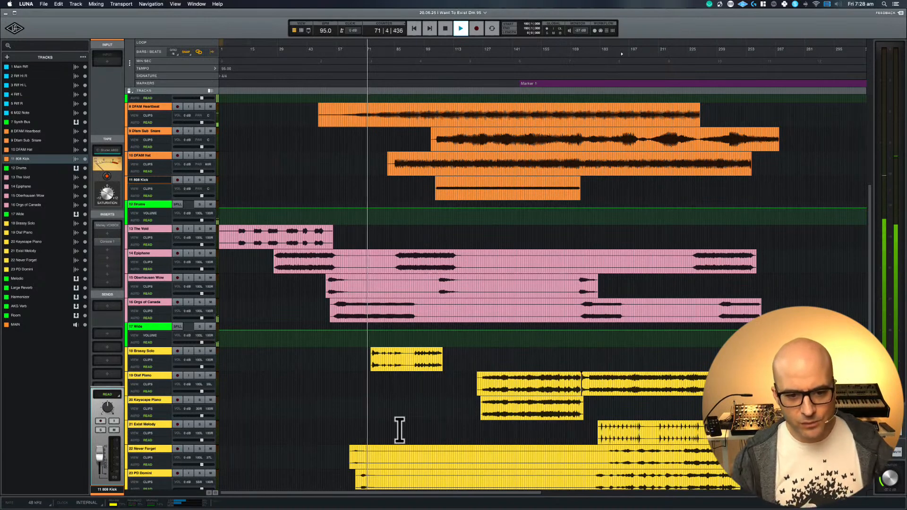
pyautogui.hscroll(5, 399, 430)
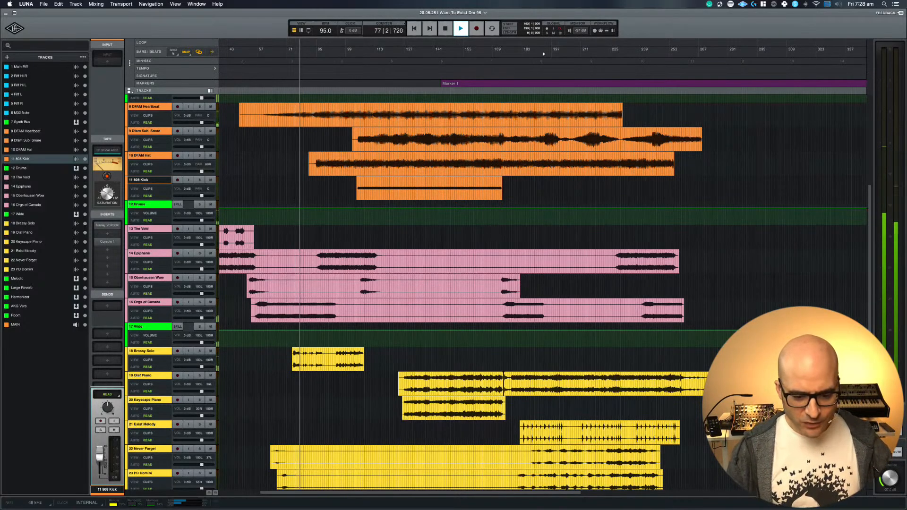
# - Switch to Trello, expand the song card's full attachment list, look through the exported versions, and collapse it
pyautogui.press('super+Tab')
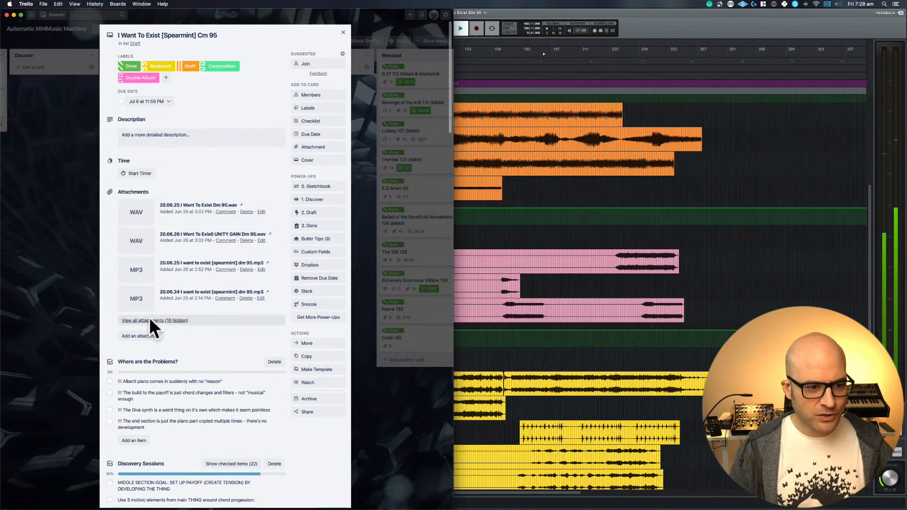
pyautogui.click(171, 321)
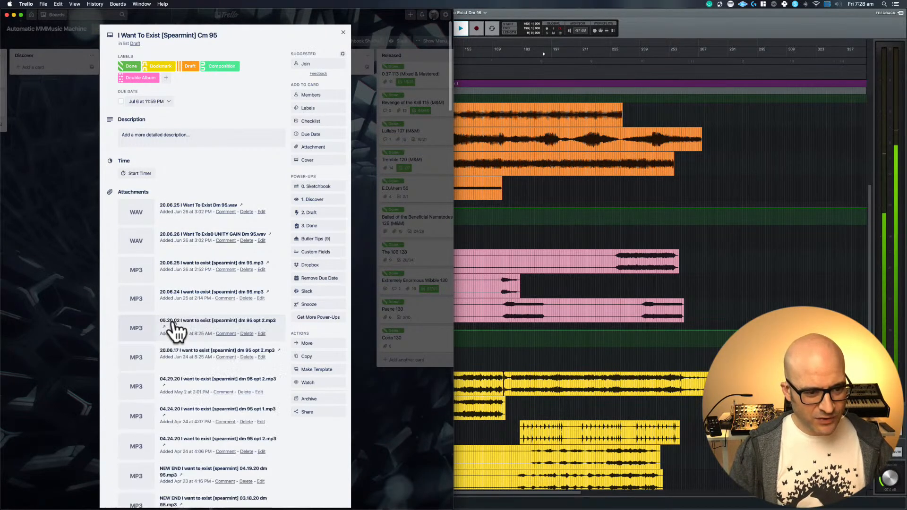
pyautogui.scroll(-8, 213, 378)
pyautogui.scroll(8, 212, 371)
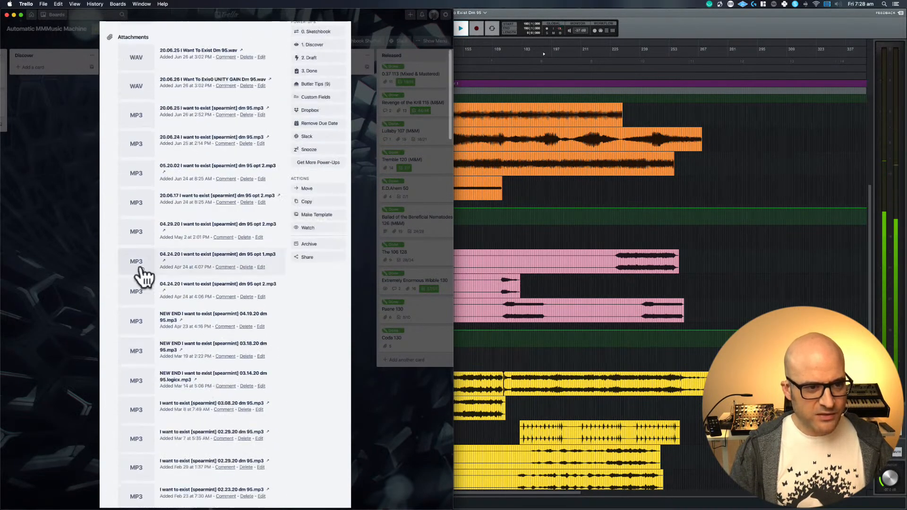
pyautogui.scroll(-15, 137, 195)
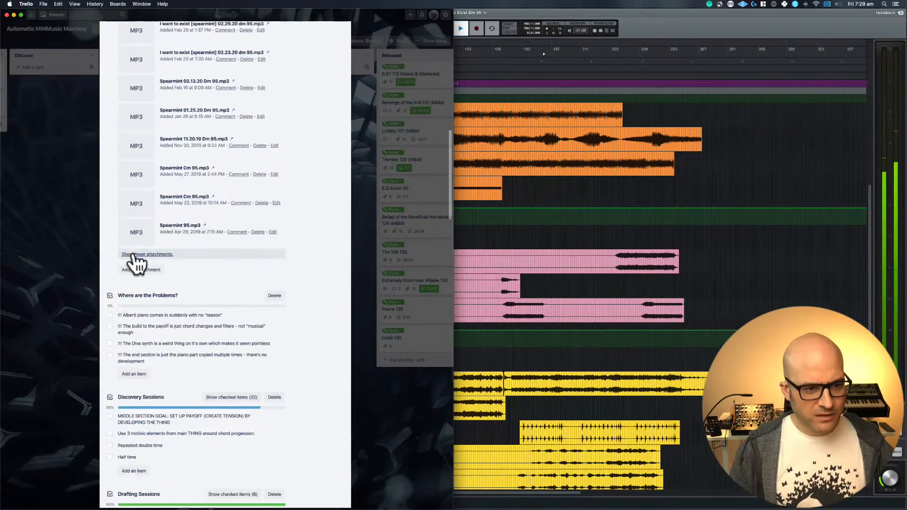
pyautogui.scroll(15, 182, 188)
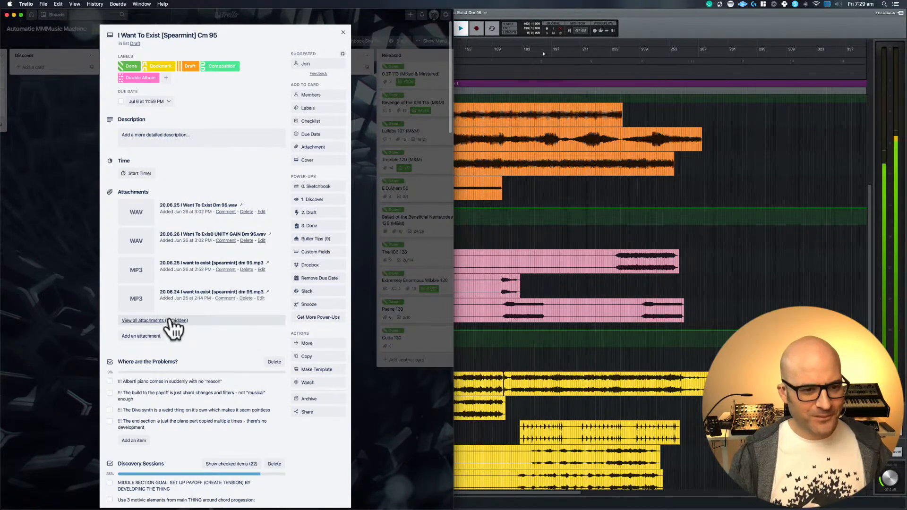
# - Expand all attachments again and examine the dated mixes from the oldest, Spearmint 95.mp3, upward
pyautogui.click(169, 320)
pyautogui.scroll(-15, 170, 321)
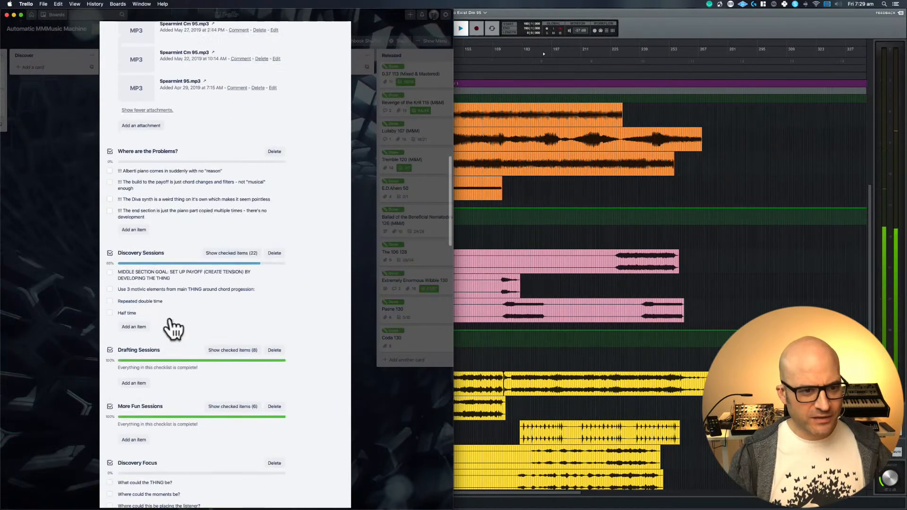
pyautogui.scroll(4, 180, 284)
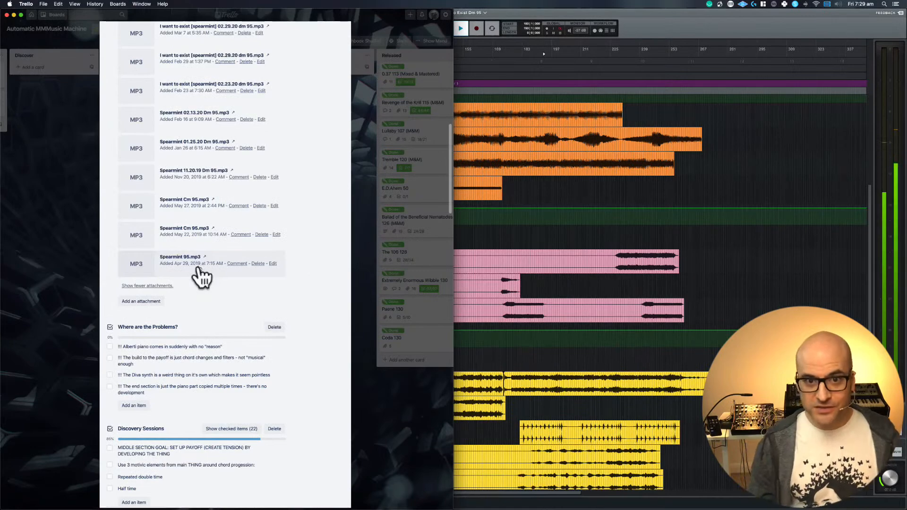
pyautogui.scroll(5, 201, 276)
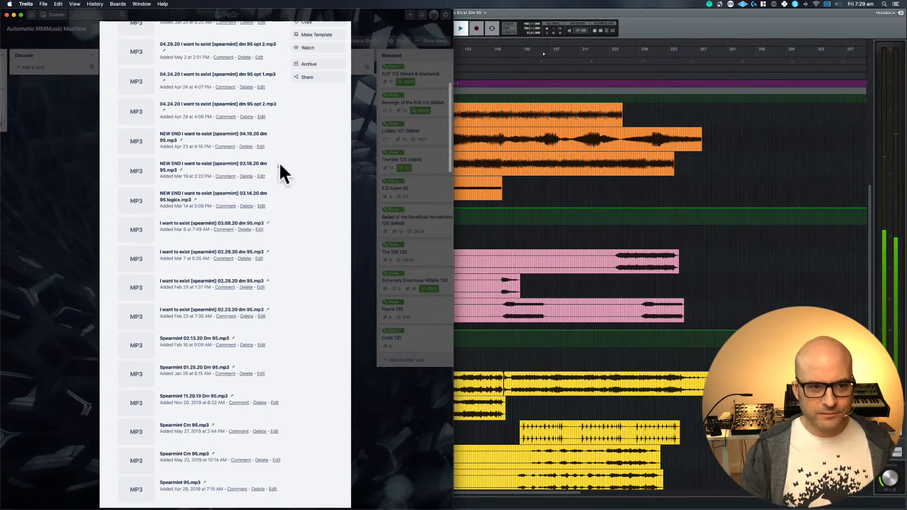
# - Review the song card's attachments, checklists and activity history, collapse the attachment list, and return to the LUNA arrangement
pyautogui.scroll(7, 229, 204)
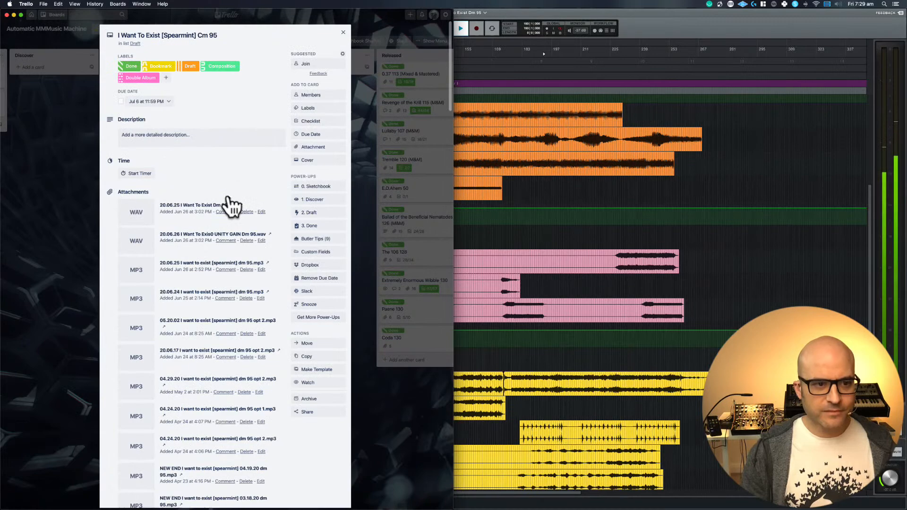
pyautogui.scroll(-15, 196, 255)
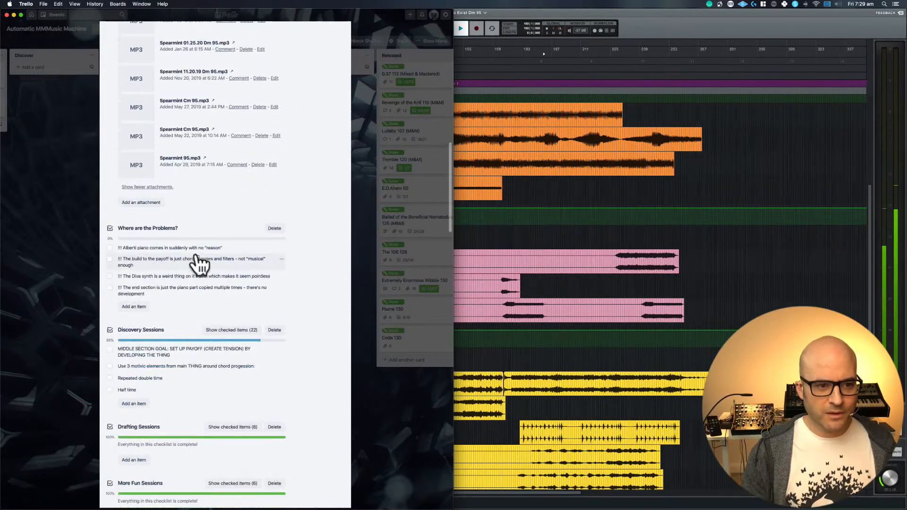
pyautogui.scroll(-9, 159, 232)
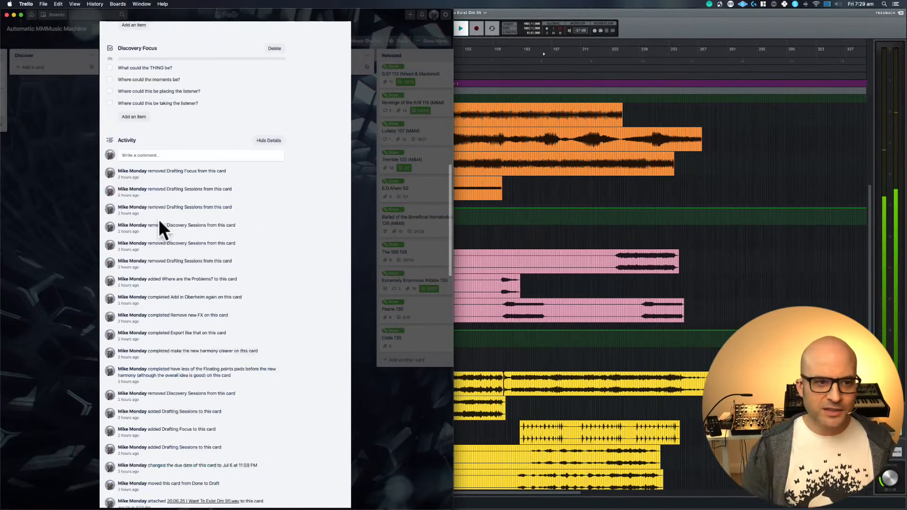
pyautogui.scroll(10, 159, 220)
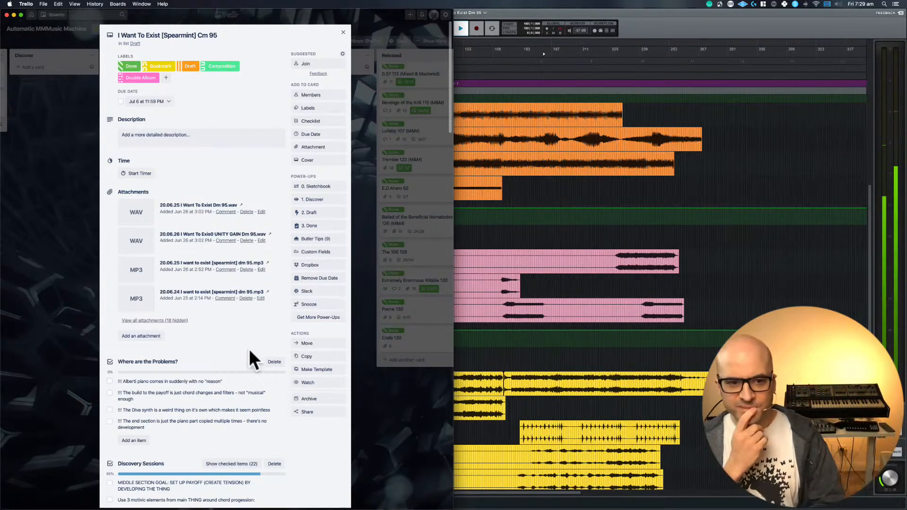
pyautogui.click(528, 188)
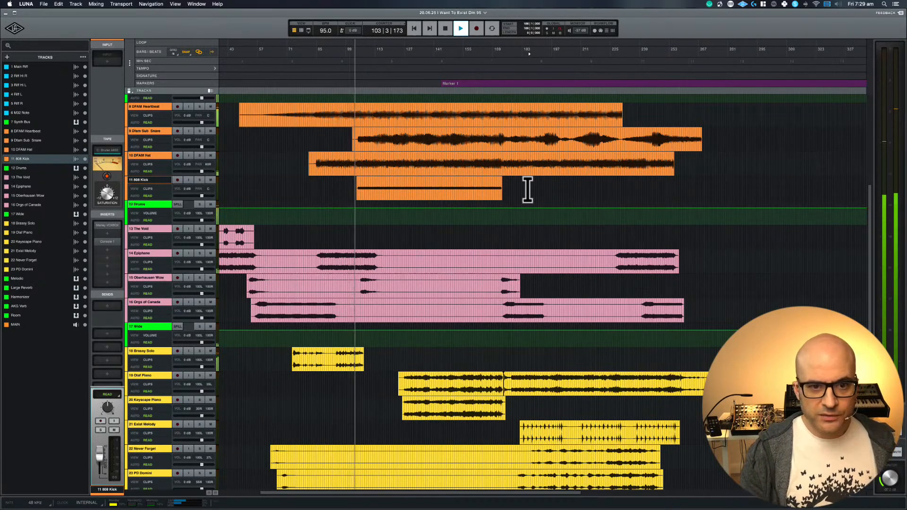
# - Show the mixer and create a stereo bus named "MIX Bus" with the console set to None
pyautogui.press('super+equal')
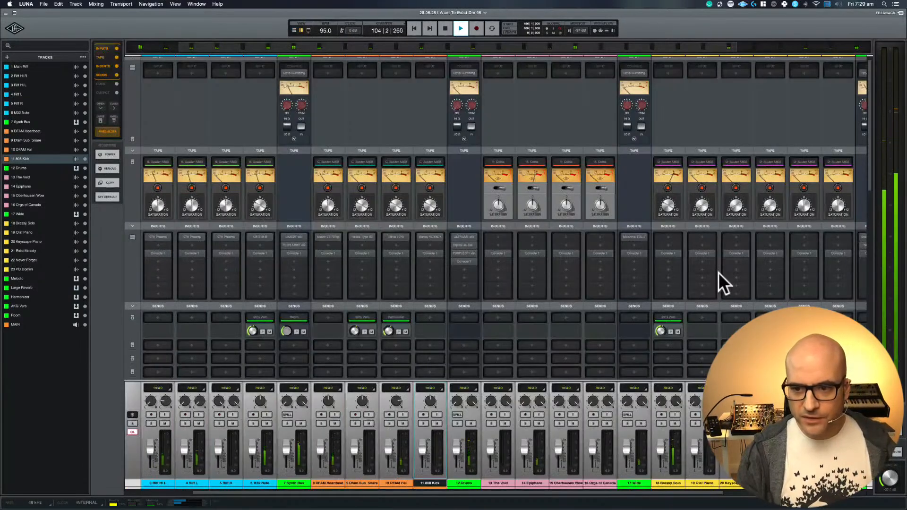
pyautogui.scroll(-5, 718, 272)
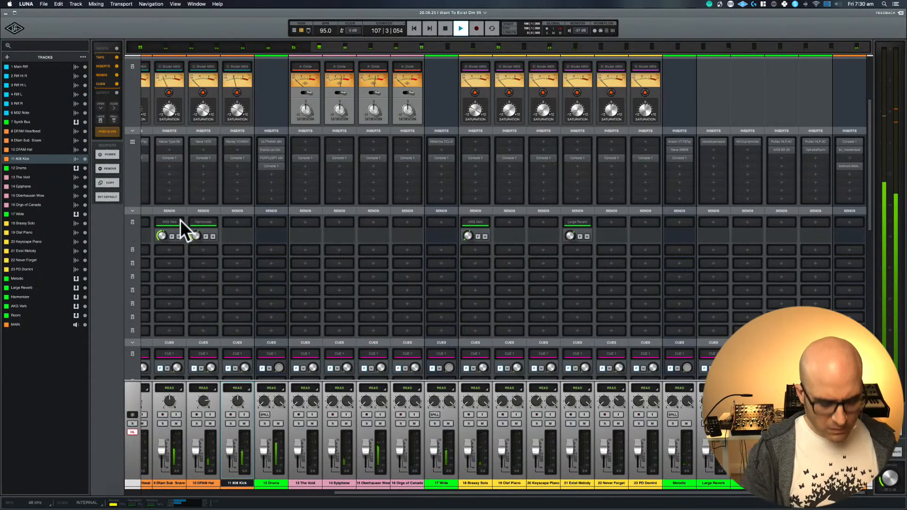
pyautogui.press('super+shift+b')
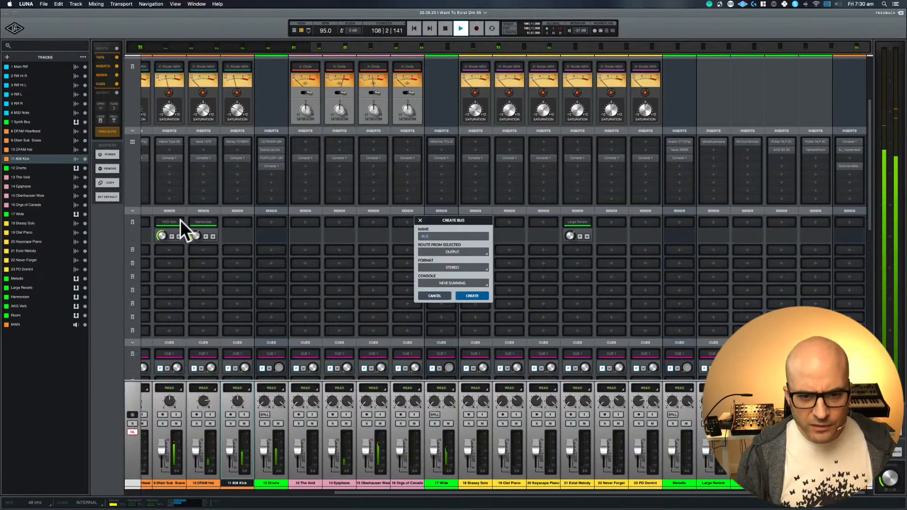
pyautogui.write('MIX Bus')
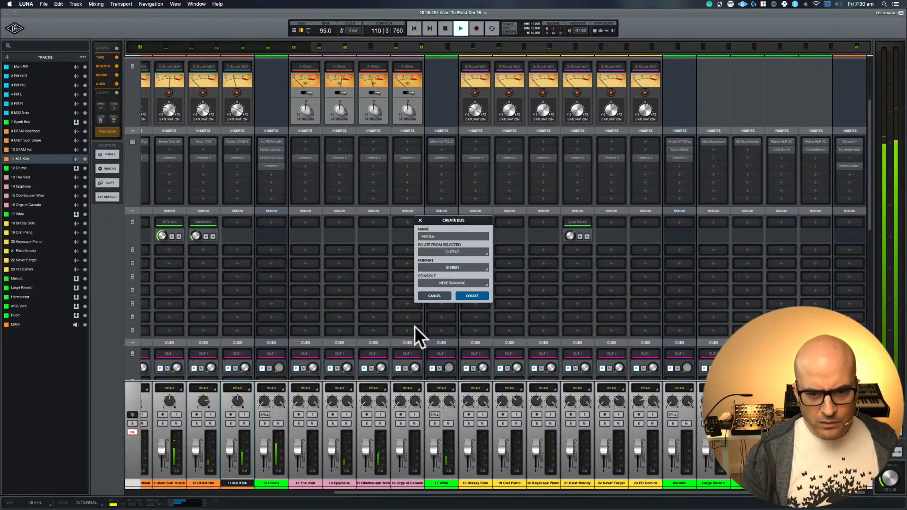
pyautogui.click(437, 284)
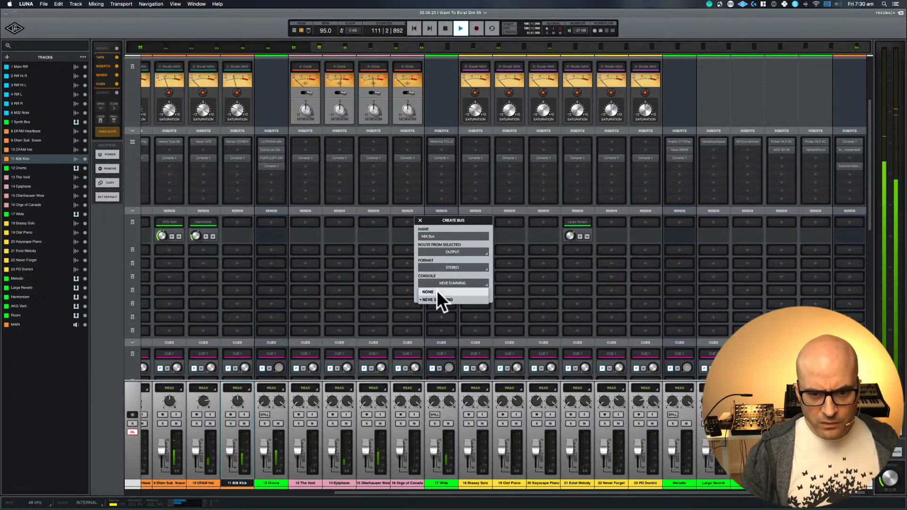
pyautogui.click(437, 290)
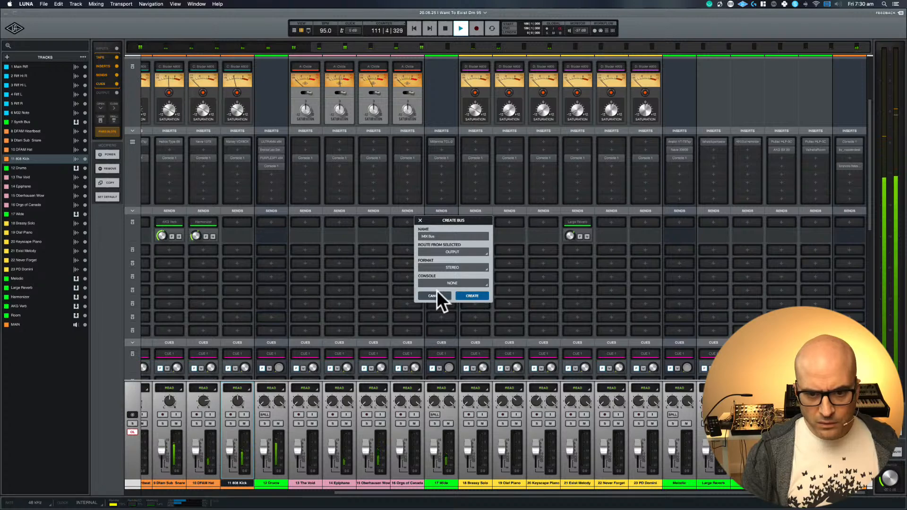
pyautogui.click(474, 296)
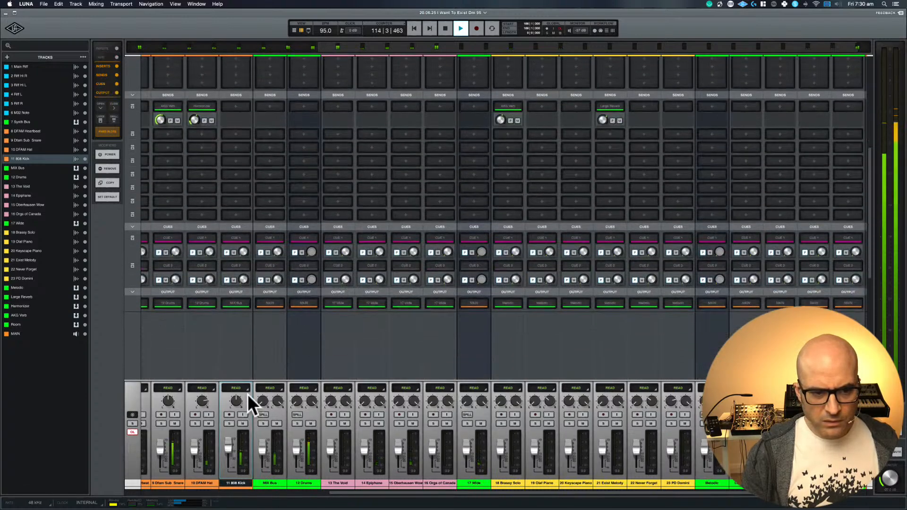
# - Route the 808 Kick's output back to the 12 Drums bus and move the MIX Bus channel to just before MAIN
pyautogui.click(235, 303)
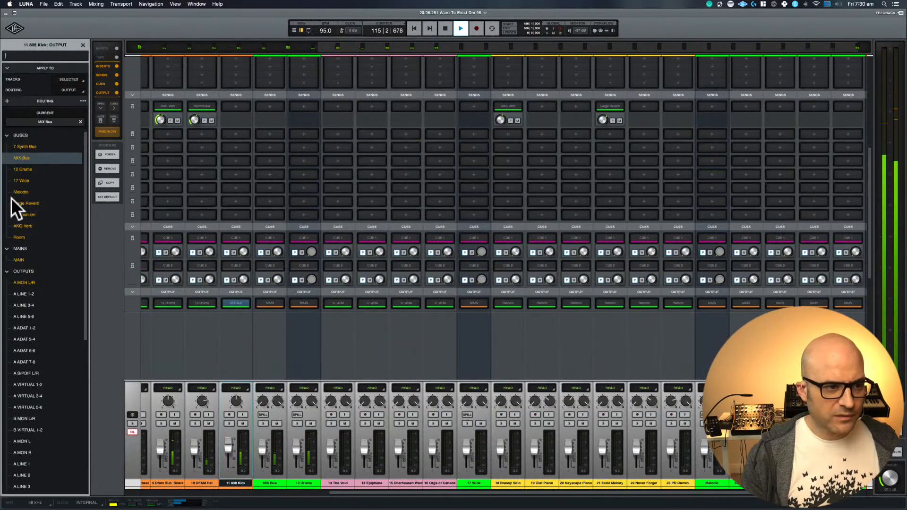
pyautogui.click(24, 170)
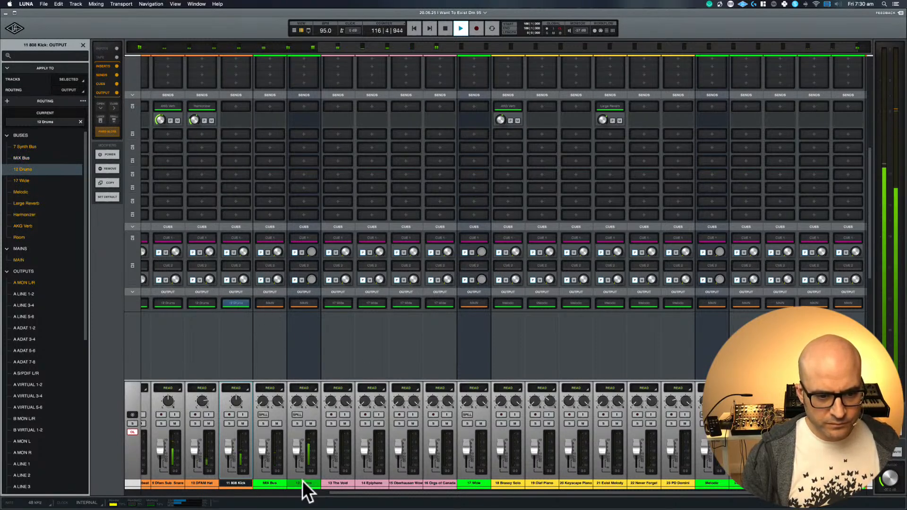
pyautogui.moveTo(271, 483); pyautogui.dragTo(746, 483)
pyautogui.hscroll(2, 504, 217)
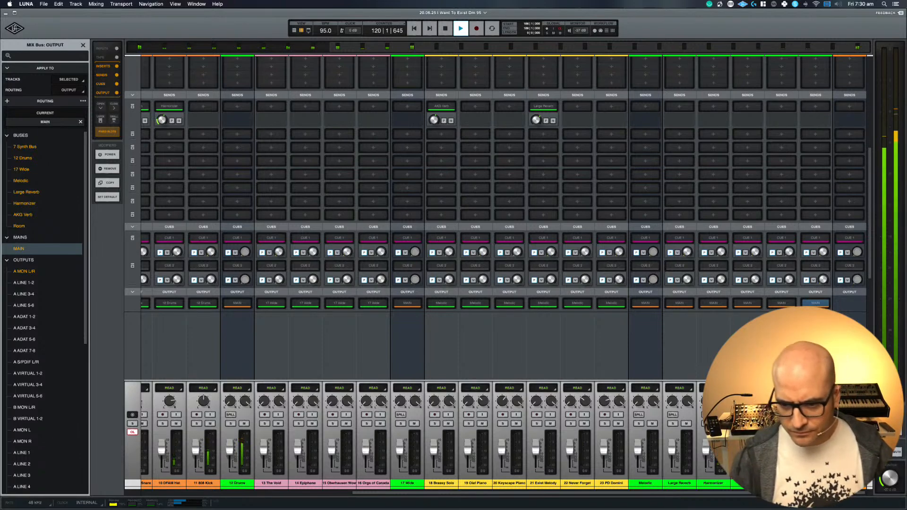
# - Enlarge the mixer's fader section, look over the channel inserts and sends, and return to the arrangement
pyautogui.moveTo(746, 381); pyautogui.dragTo(746, 336)
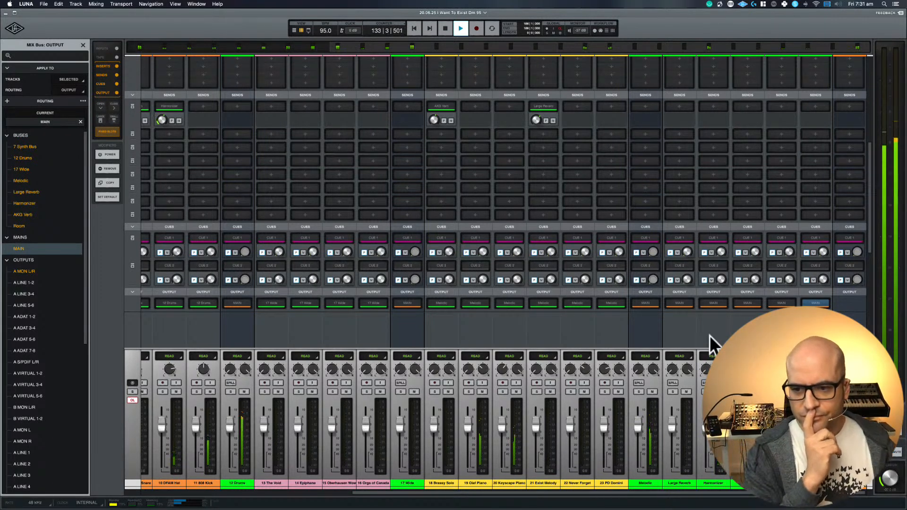
pyautogui.scroll(5, 714, 314)
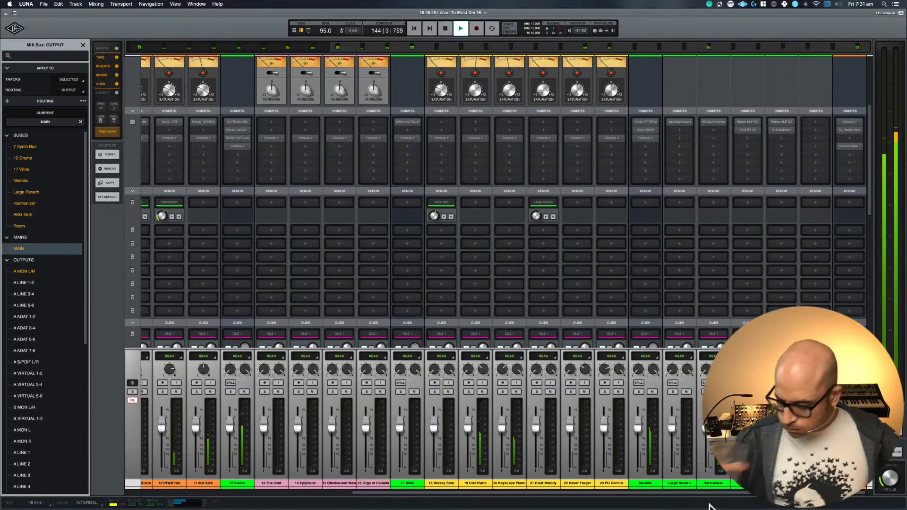
pyautogui.press('super+equal')
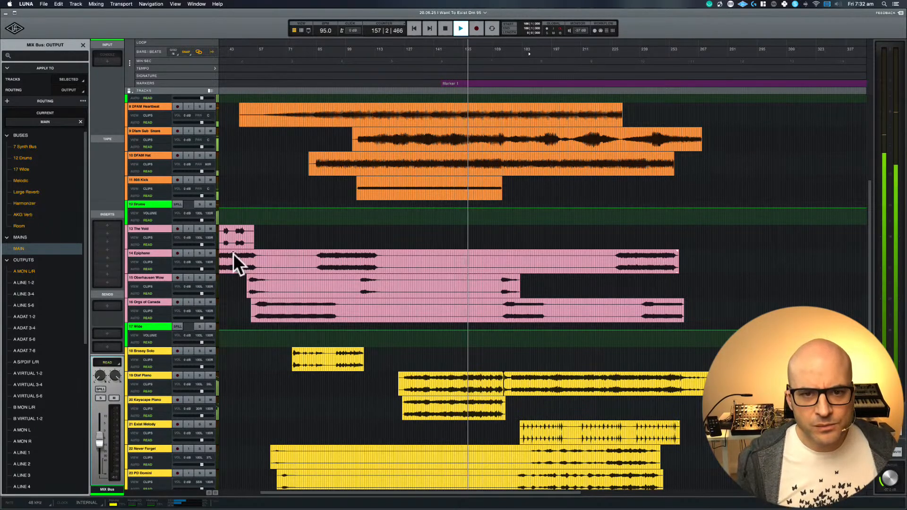
# - Hide the signature and tempo rulers and the grid lines in the timeline
pyautogui.moveTo(488, 84); pyautogui.dragTo(452, 85)
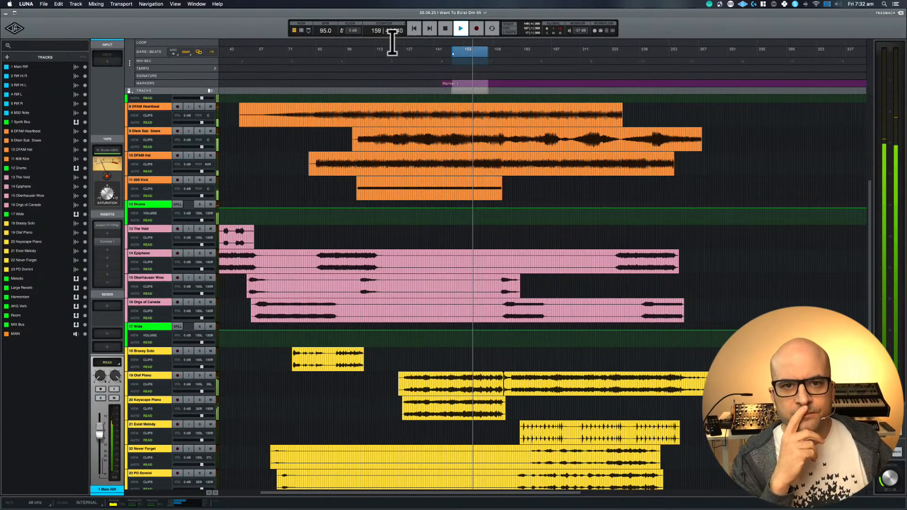
pyautogui.click(470, 88)
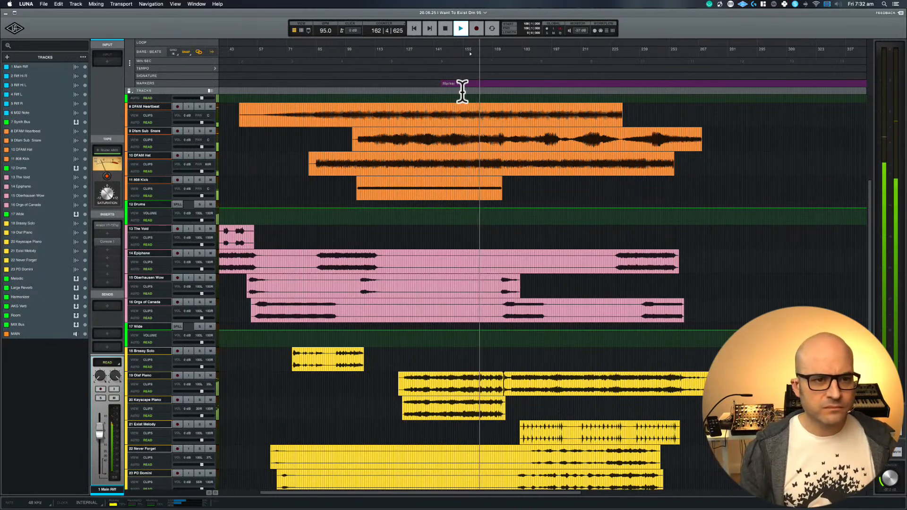
pyautogui.click(130, 62)
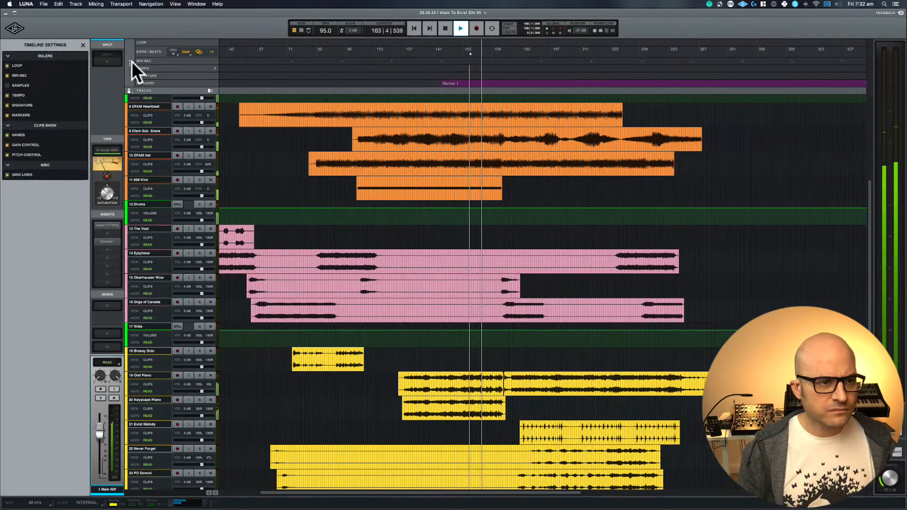
pyautogui.click(6, 106)
pyautogui.click(6, 95)
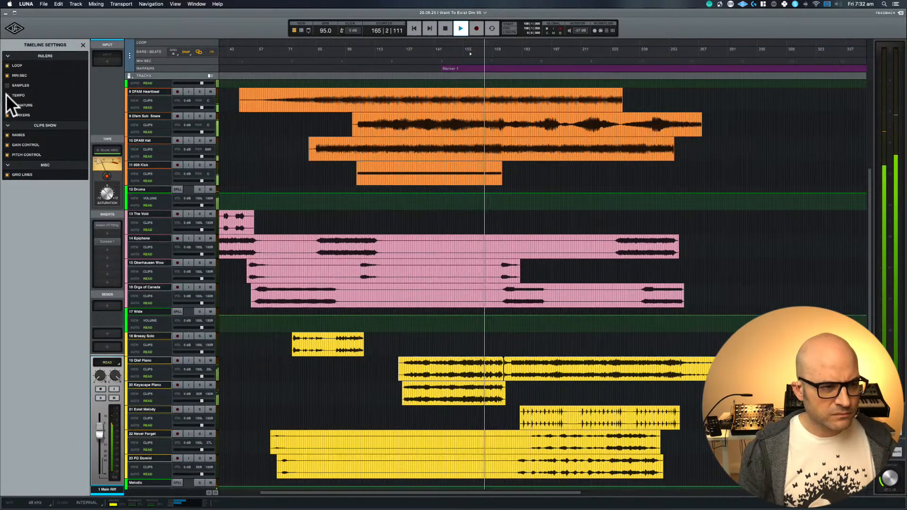
pyautogui.click(7, 174)
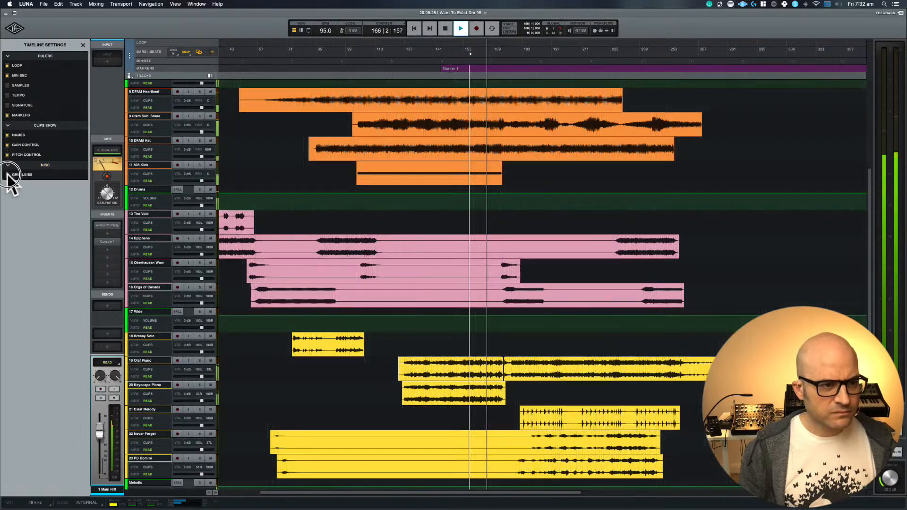
pyautogui.click(83, 43)
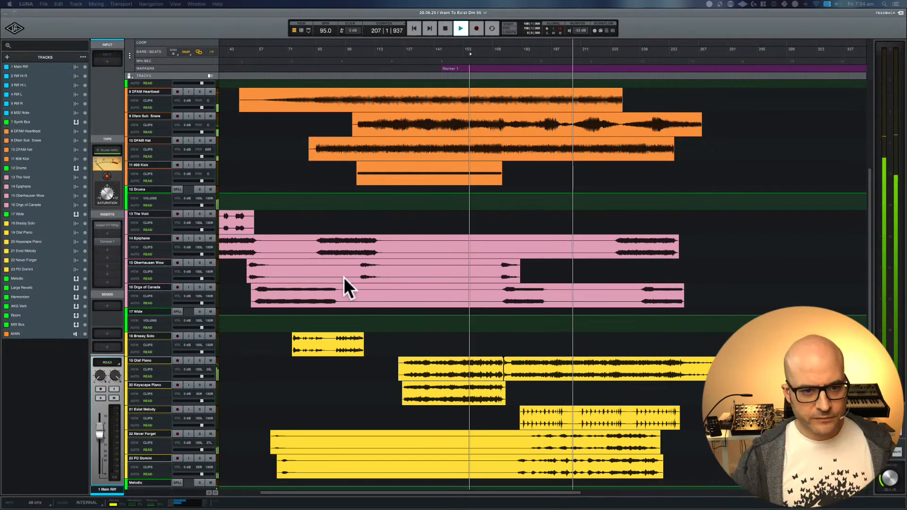
pyautogui.click(327, 223)
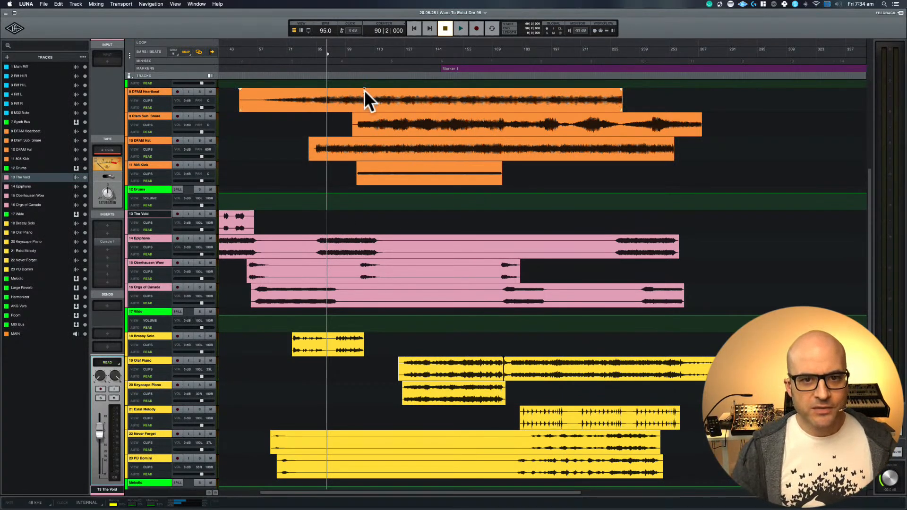
pyautogui.moveTo(493, 73); pyautogui.dragTo(700, 75)
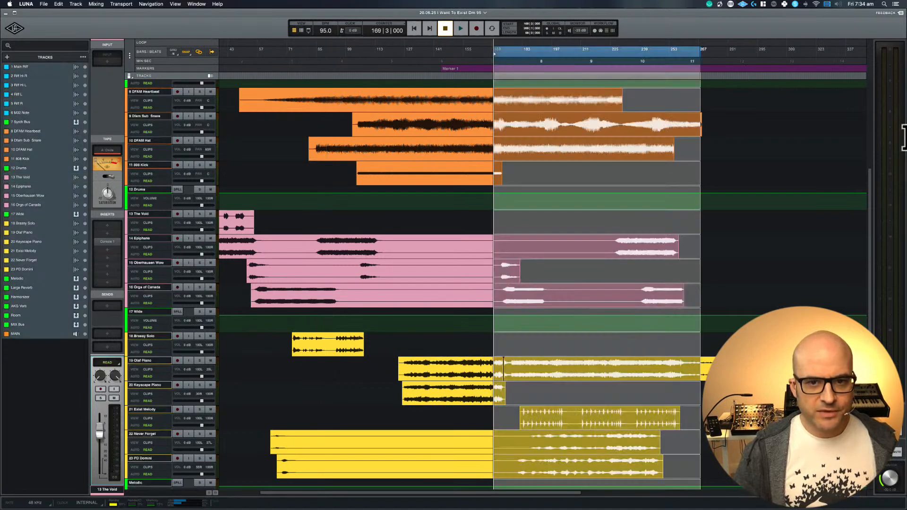
pyautogui.click(260, 150)
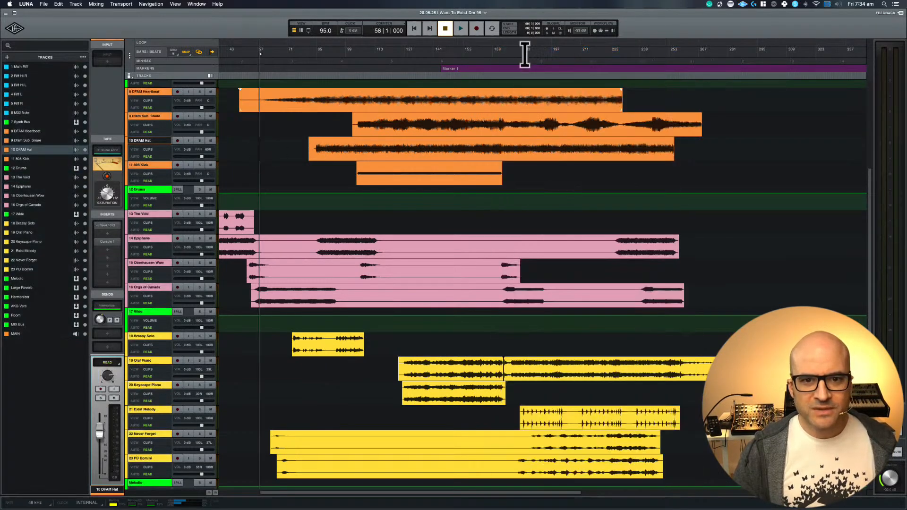
# - Move Marker 1 to the start of the song and rename it "A: Intro / Exposition"
pyautogui.moveTo(508, 65)
pyautogui.mouseDown()
pyautogui.moveTo(429, 77)
pyautogui.moveTo(209, 71)
pyautogui.mouseUp()
pyautogui.moveTo(286, 132); pyautogui.dragTo(897, 231)
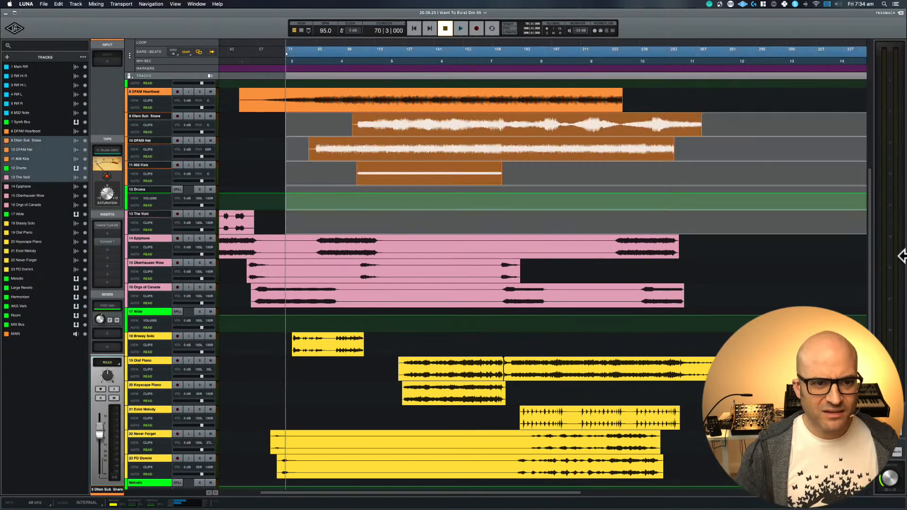
pyautogui.click(237, 154)
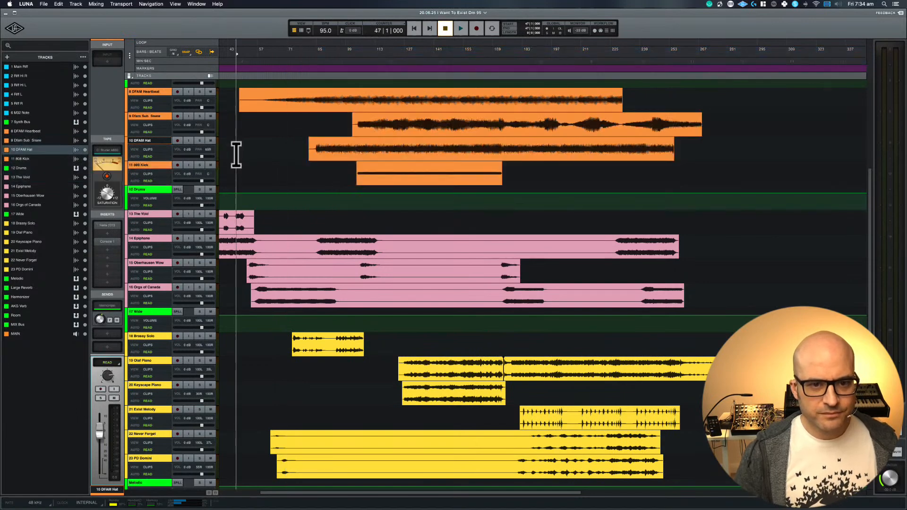
pyautogui.hscroll(-5, 237, 154)
pyautogui.moveTo(284, 68); pyautogui.dragTo(224, 75)
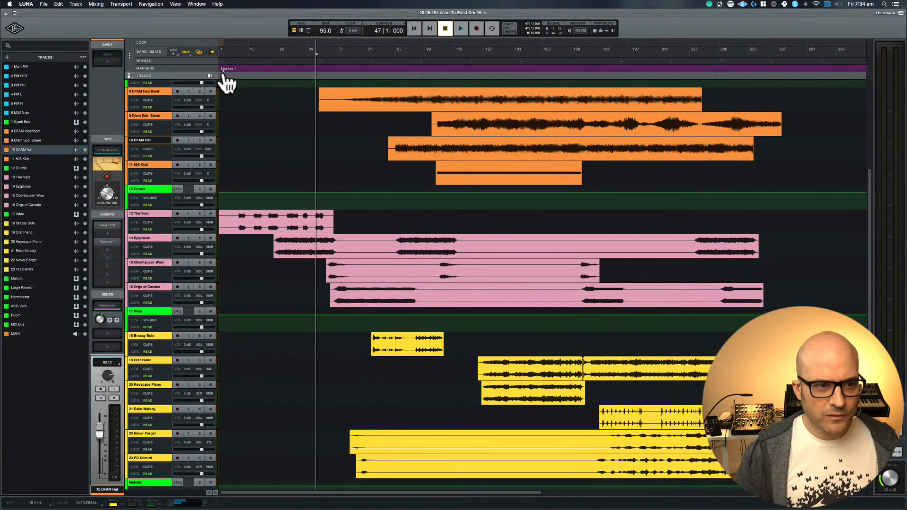
pyautogui.doubleClick(226, 71)
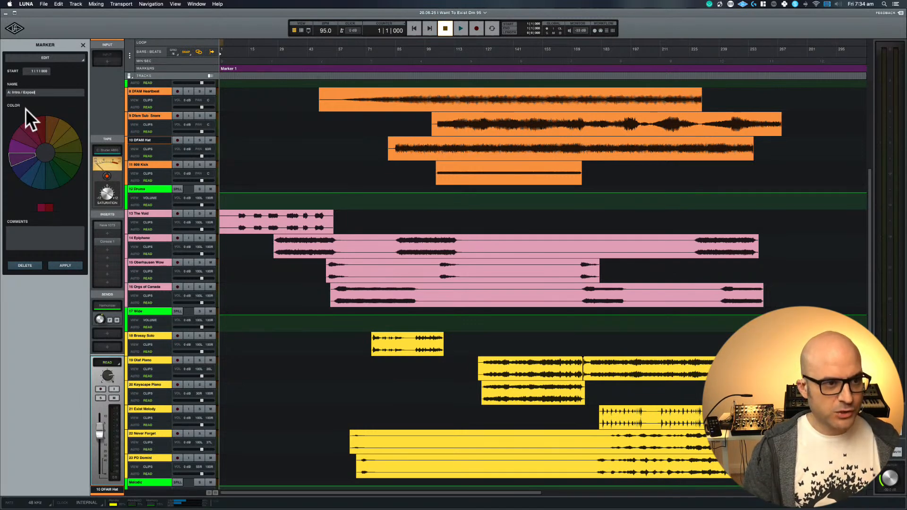
pyautogui.press('Return')
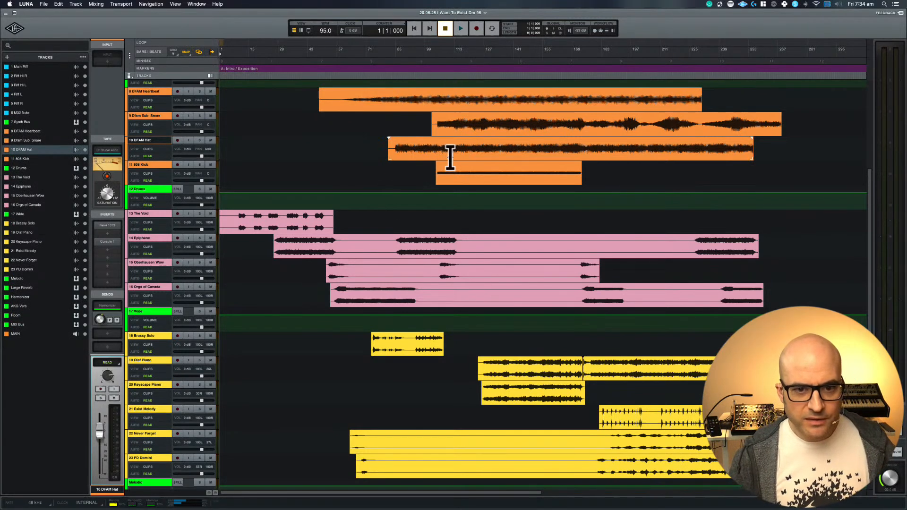
# - Add a marker named "B: Development" at 105|4|000, near the start of the 808 Kick clip
pyautogui.click(434, 59)
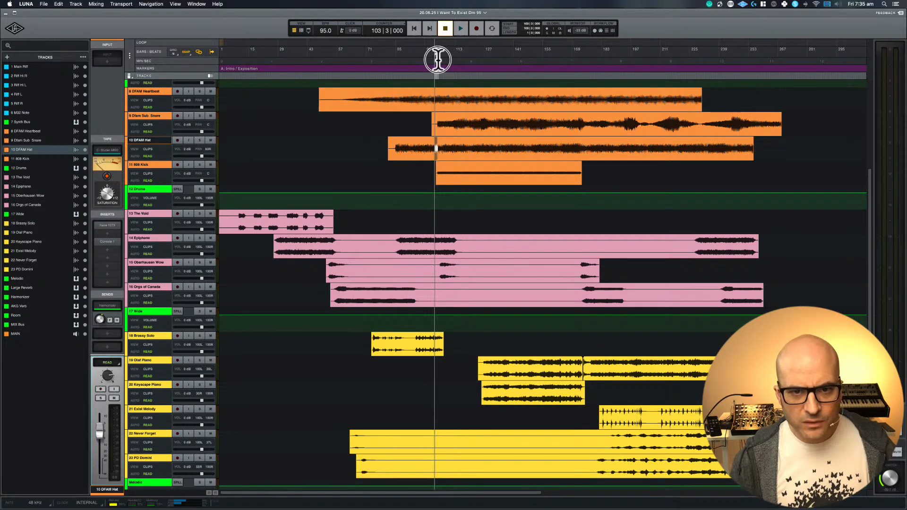
pyautogui.click(436, 59)
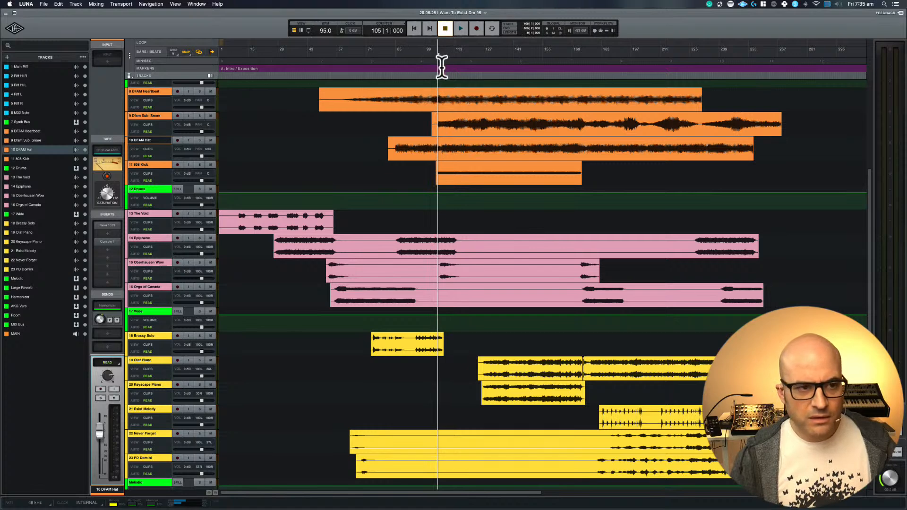
pyautogui.click(441, 60)
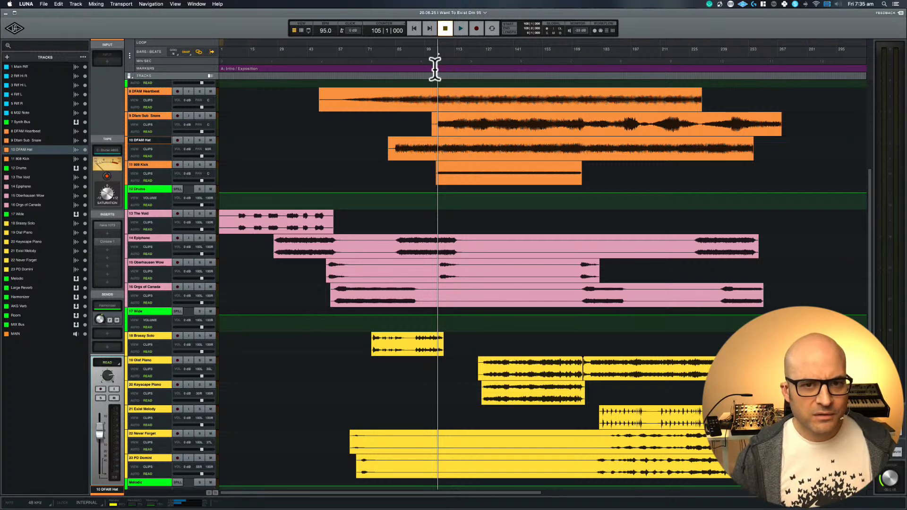
pyautogui.doubleClick(439, 67)
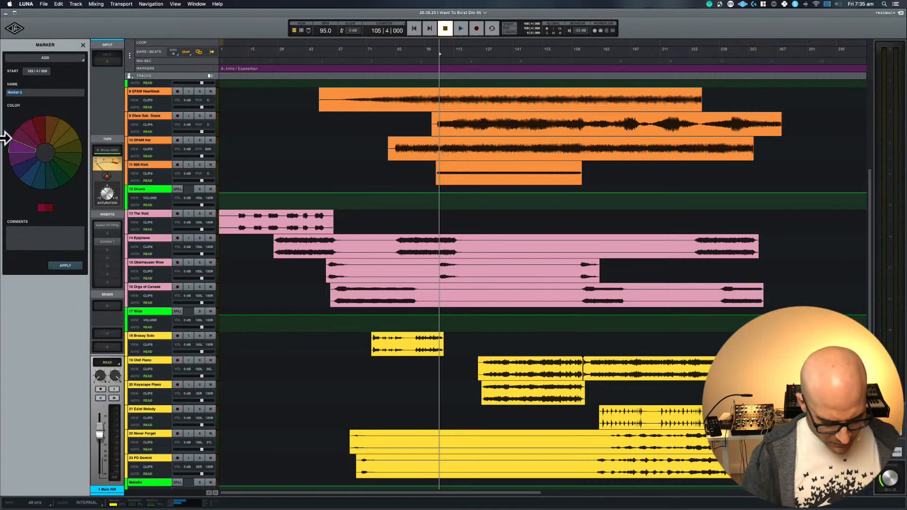
pyautogui.write('Development')
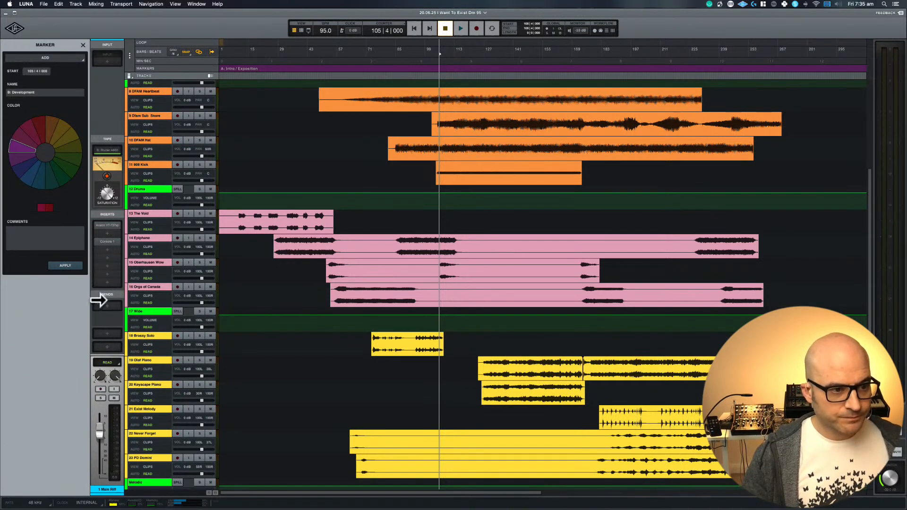
pyautogui.click(66, 266)
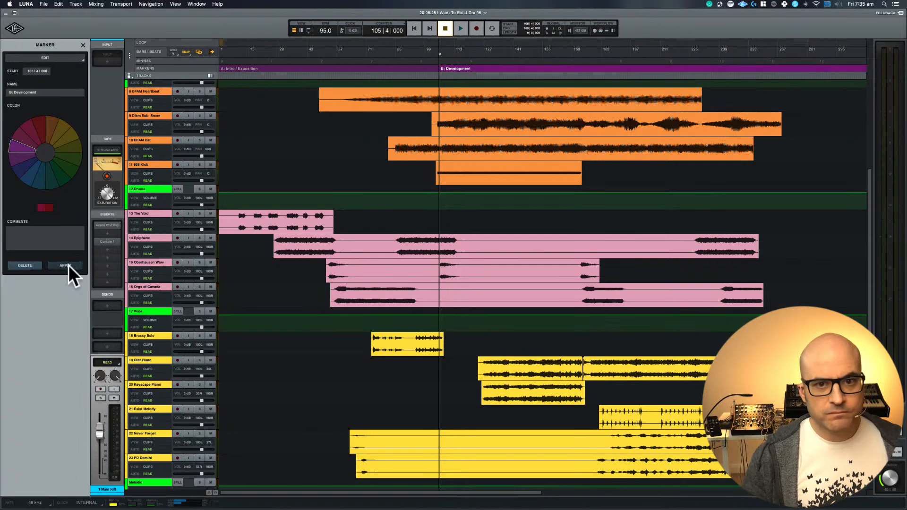
# - Move the "B: Development" marker back to the start of bar 105
pyautogui.press('super+bracketright')
pyautogui.press('super+bracketright')
pyautogui.press('super+bracketright')
pyautogui.press('super+bracketright')
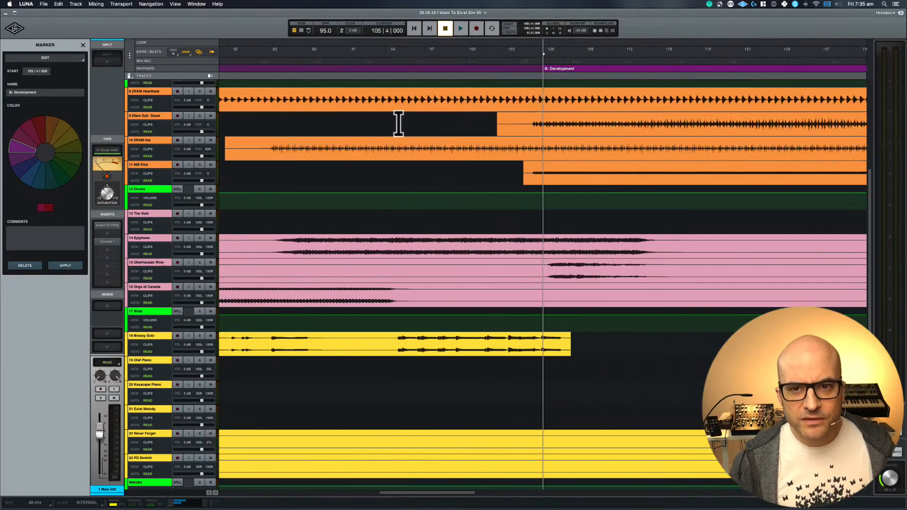
pyautogui.moveTo(563, 74); pyautogui.dragTo(498, 78)
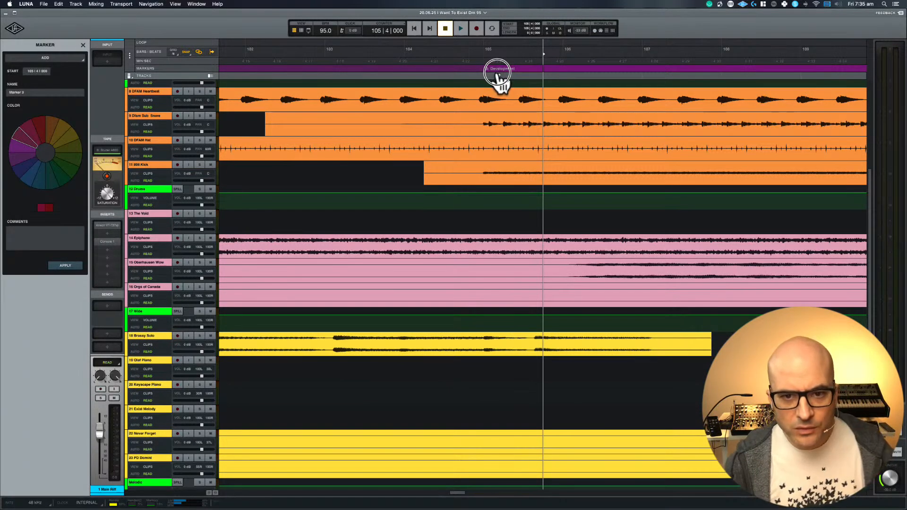
# - Examine the transition around bars 173 and 174, where the 808 Kick clip ends
pyautogui.press('super+bracketleft')
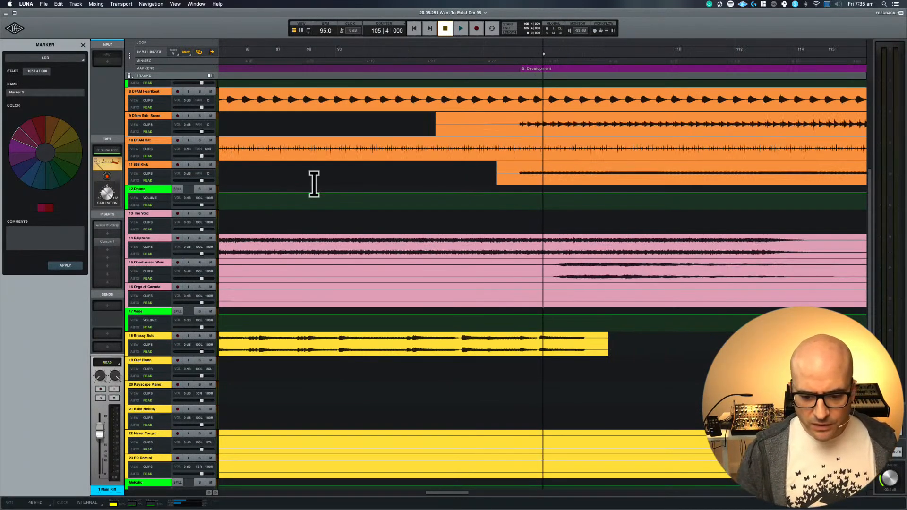
pyautogui.press('super+bracketleft')
pyautogui.press('super+bracketleft')
pyautogui.press('super+bracketleft')
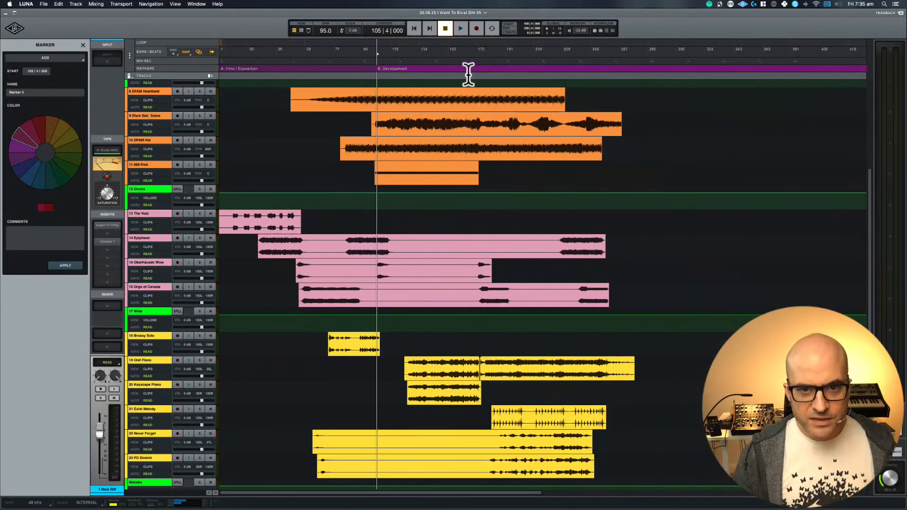
pyautogui.click(481, 59)
pyautogui.moveTo(480, 59); pyautogui.dragTo(479, 59)
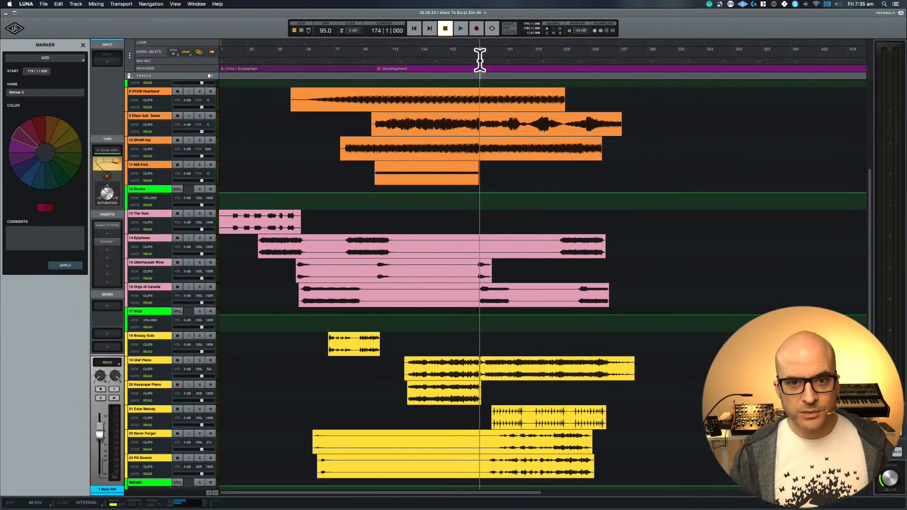
pyautogui.scroll(5, 486, 72)
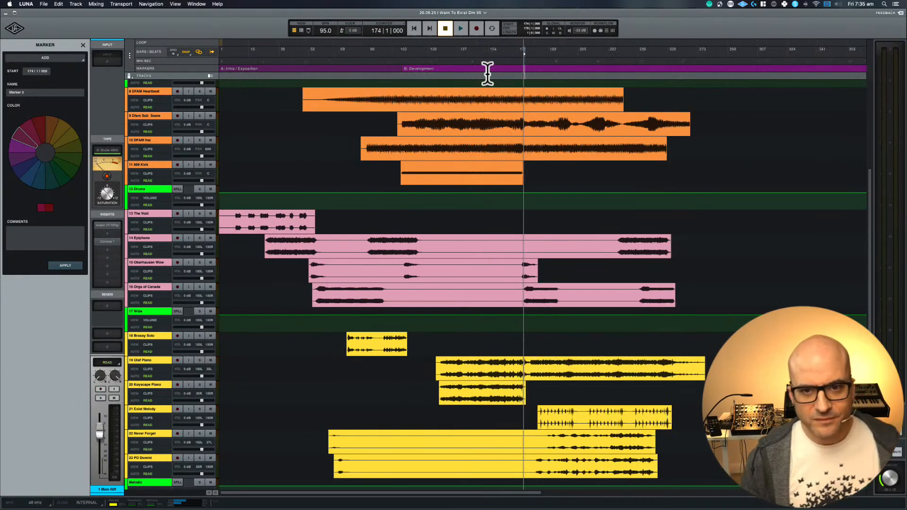
pyautogui.scroll(3, 488, 73)
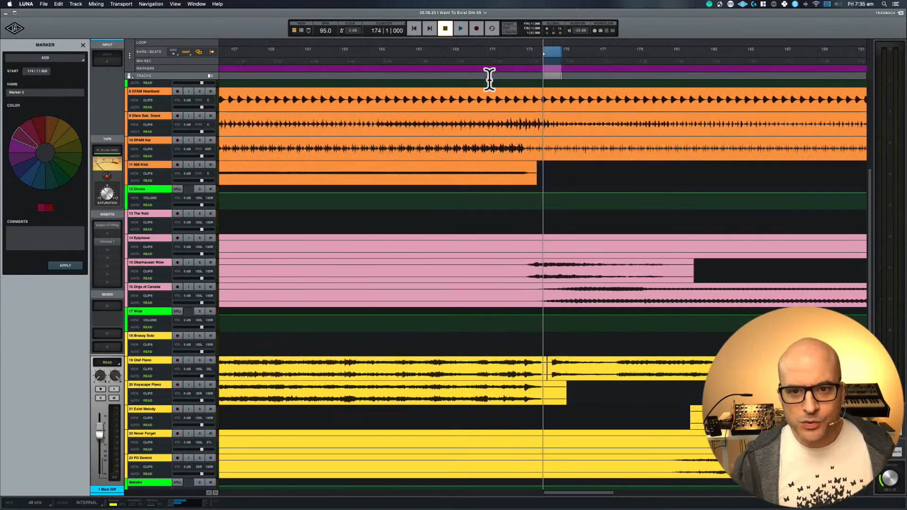
pyautogui.click(531, 60)
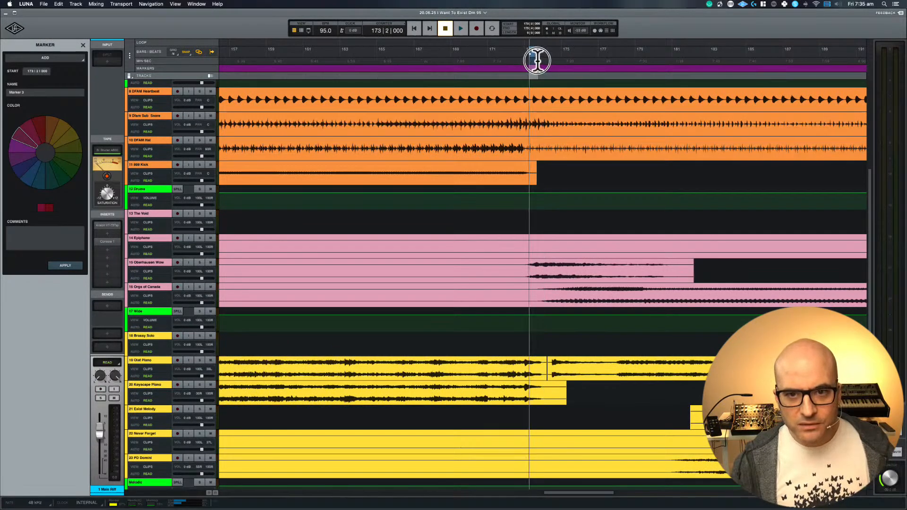
pyautogui.moveTo(536, 60); pyautogui.dragTo(528, 61)
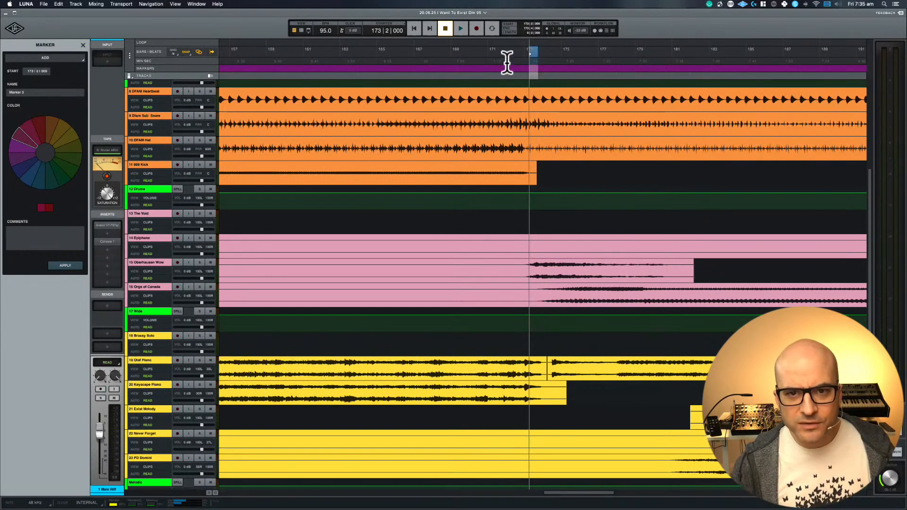
# - Play the transition from bar 172 and add a marker named "C: Recapitulation" at bar 173
pyautogui.click(506, 56)
pyautogui.press('space')
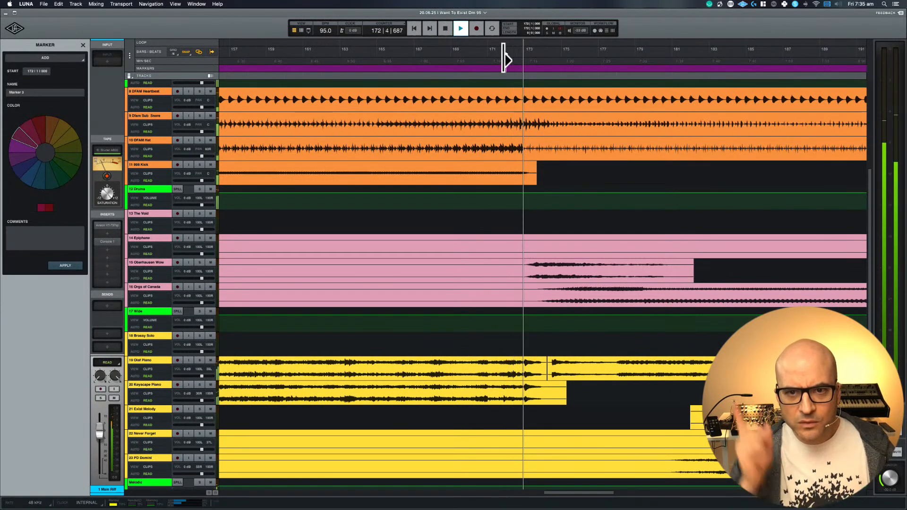
pyautogui.press('space')
pyautogui.click(524, 55)
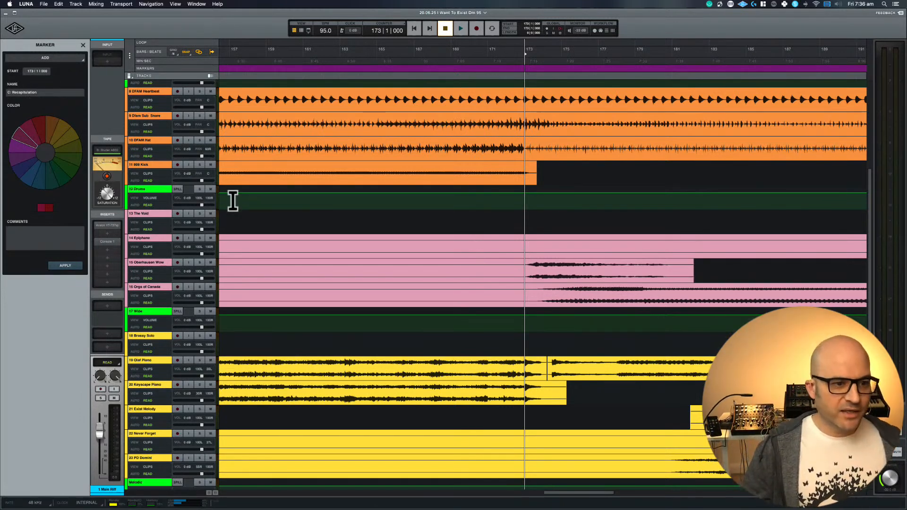
pyautogui.click(66, 268)
# - Solo the Exist Melody track and play it from the start of its clip
pyautogui.scroll(-5, 513, 280)
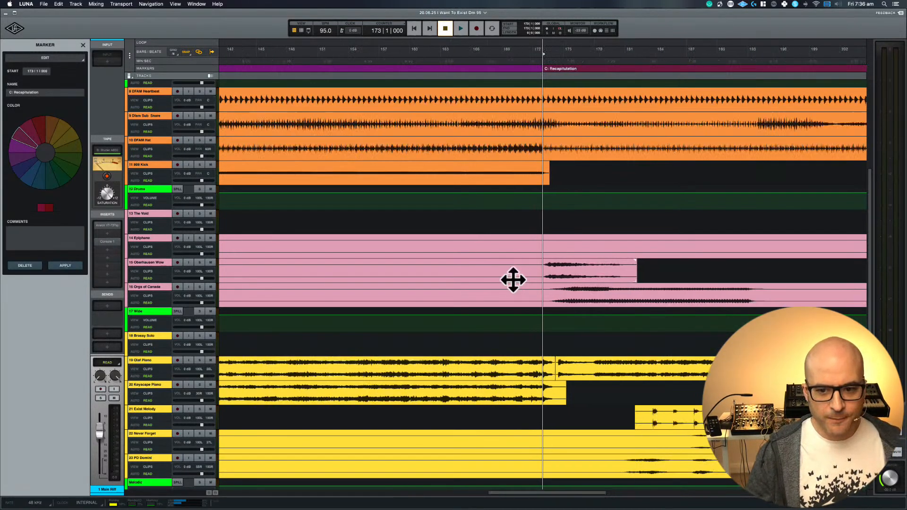
pyautogui.click(317, 368)
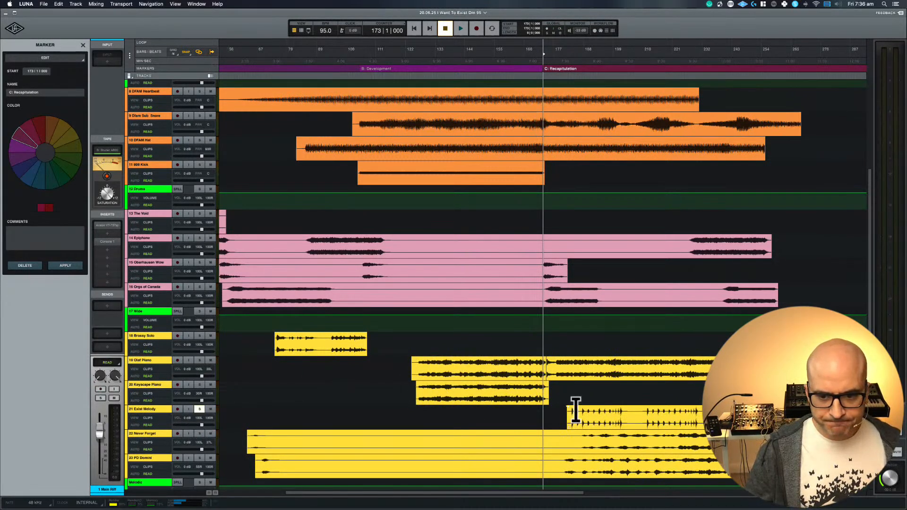
pyautogui.click(600, 413)
pyautogui.click(570, 58)
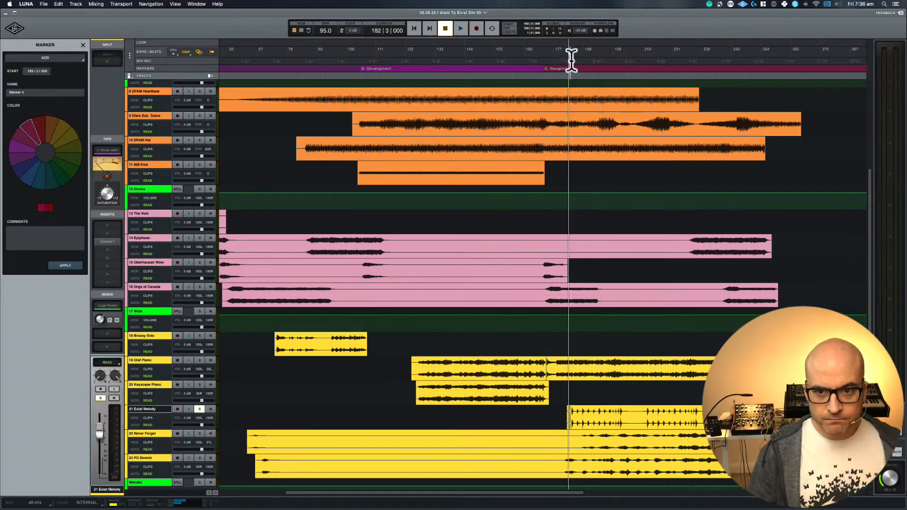
pyautogui.click(568, 51)
pyautogui.press('space')
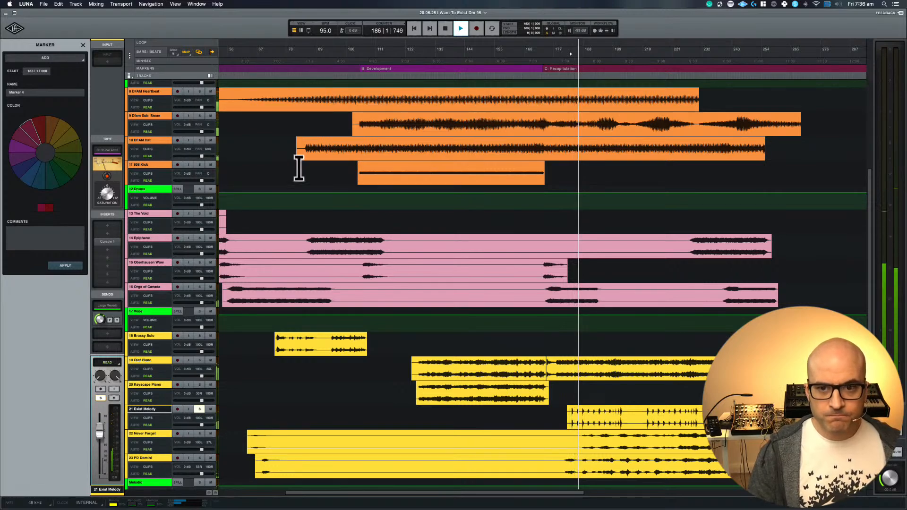
# - Solo track 18 along with Exist Melody and listen to its solo from the start of the clip at 73|4|000
pyautogui.hscroll(-5, 300, 165)
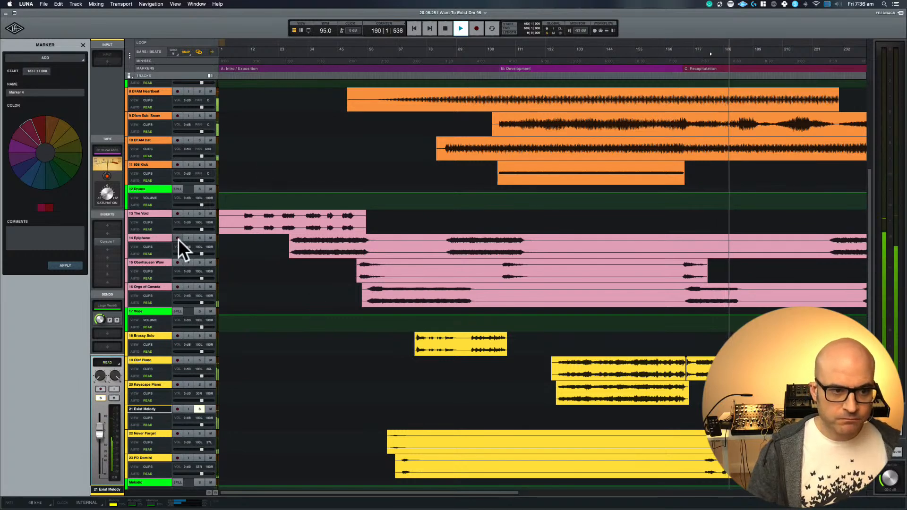
pyautogui.click(199, 335)
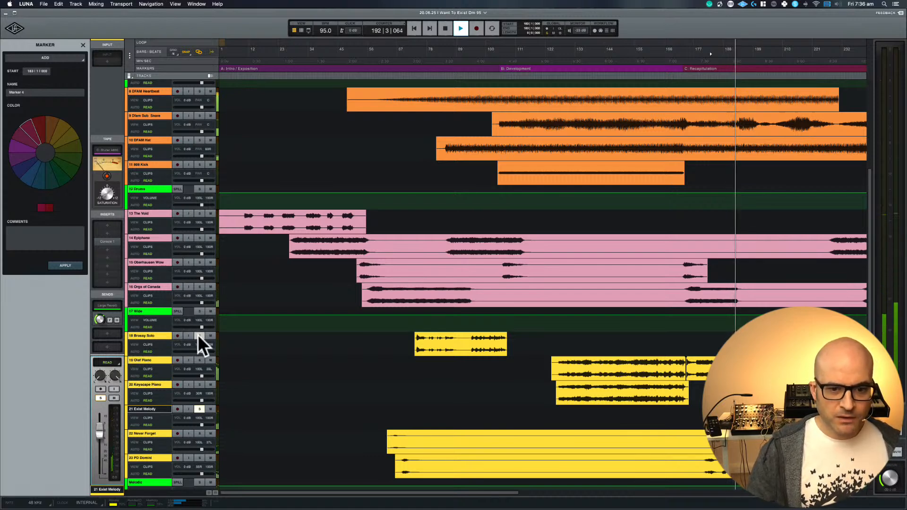
pyautogui.press('space')
pyautogui.click(419, 62)
pyautogui.click(416, 63)
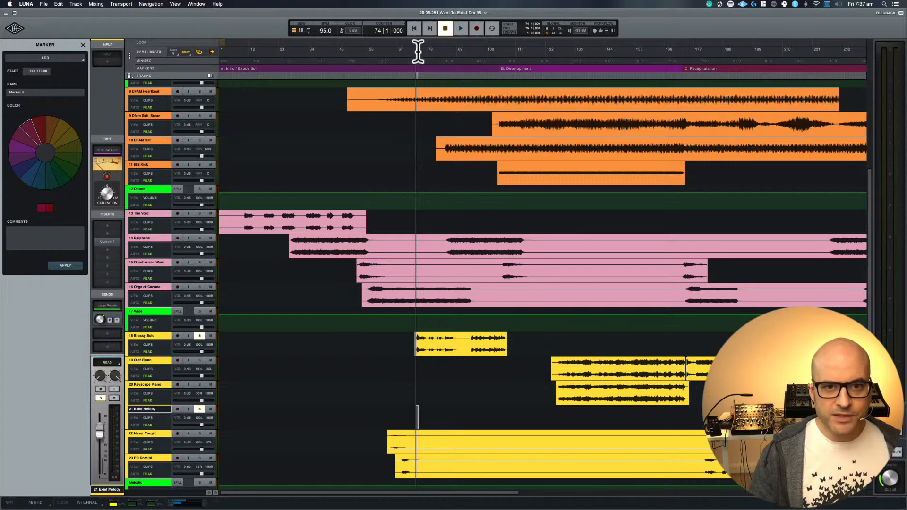
pyautogui.click(417, 49)
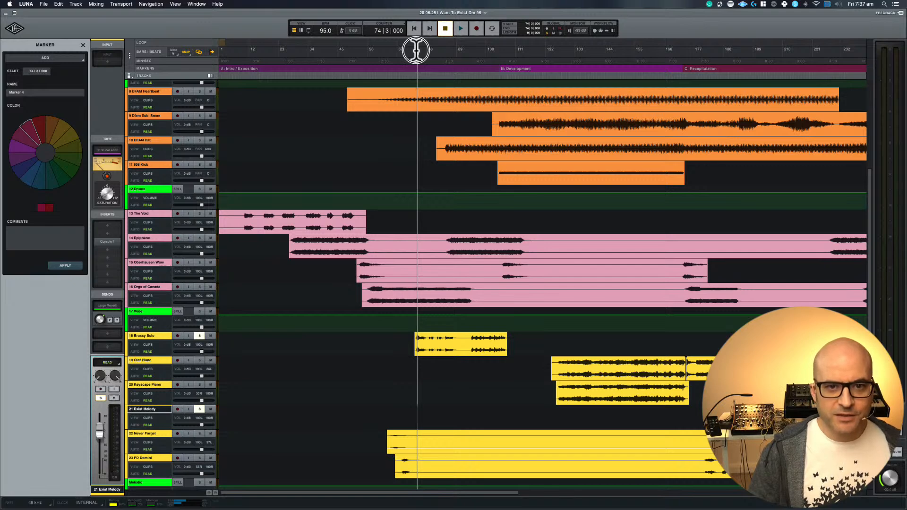
pyautogui.click(416, 50)
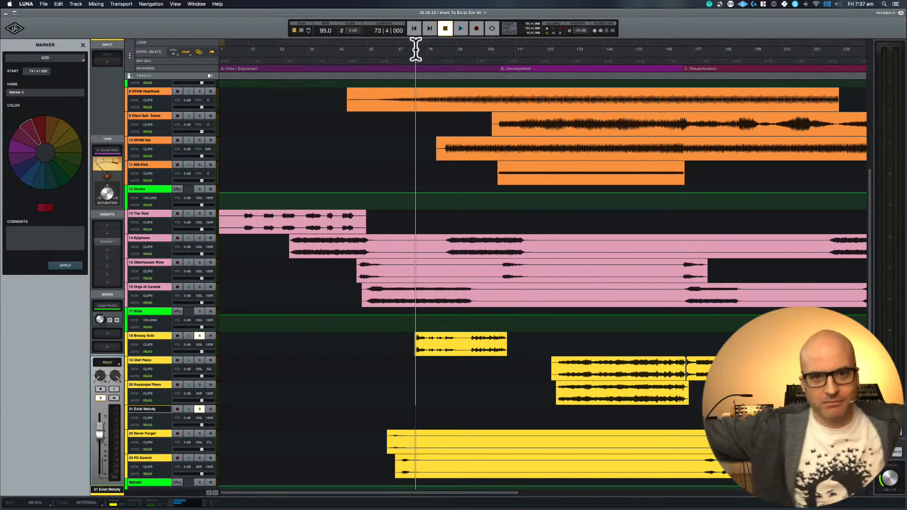
pyautogui.press('space')
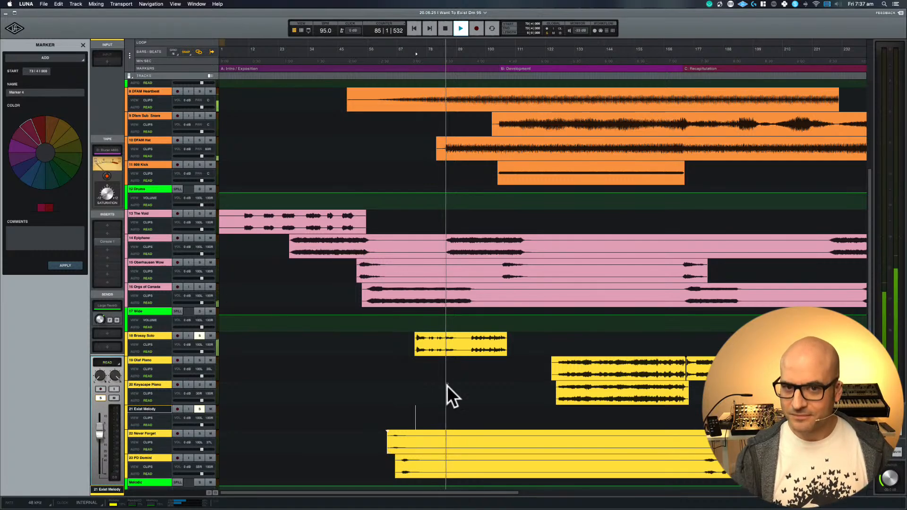
pyautogui.press('space')
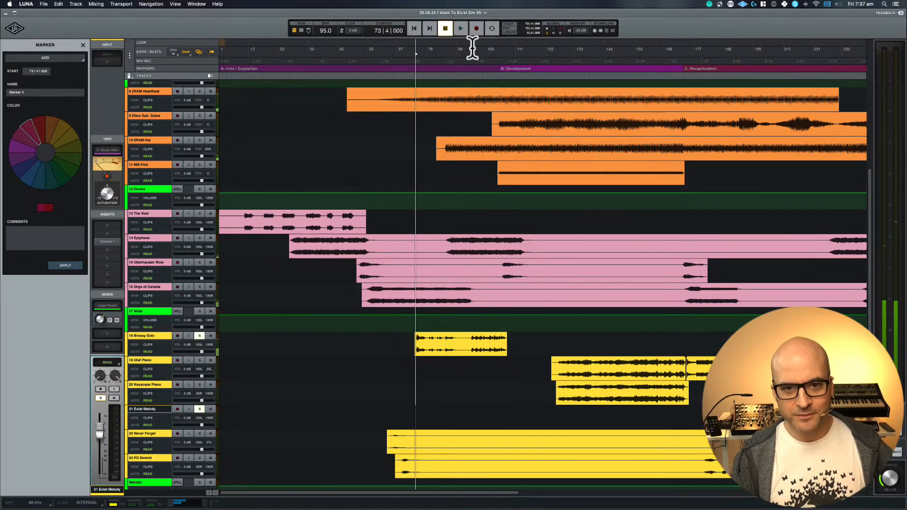
# - Listen to the later phrase of track 18's solo from bar 95
pyautogui.click(470, 57)
pyautogui.click(473, 57)
pyautogui.press('space')
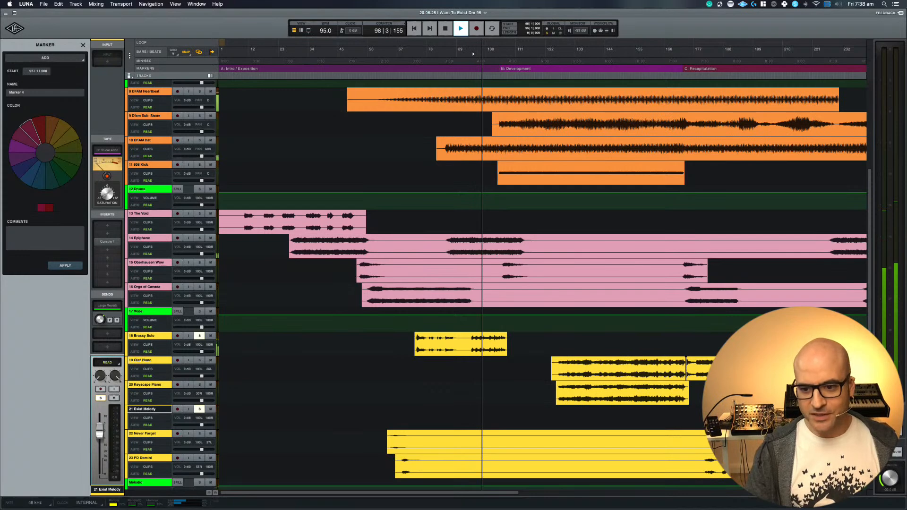
pyautogui.press('space')
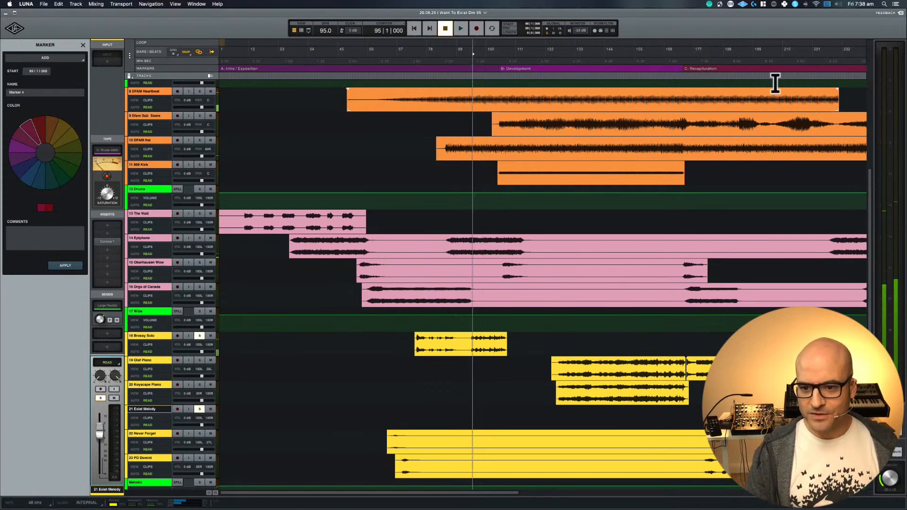
# - Listen to the soloed Exist Melody from 211|2|000 and from bar 192 to compare it with track 18's solo
pyautogui.click(789, 59)
pyautogui.click(786, 63)
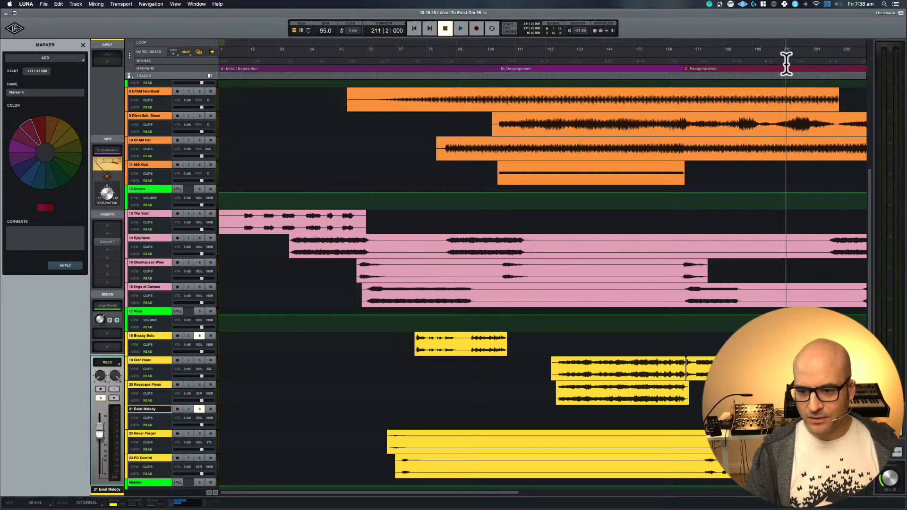
pyautogui.press('space')
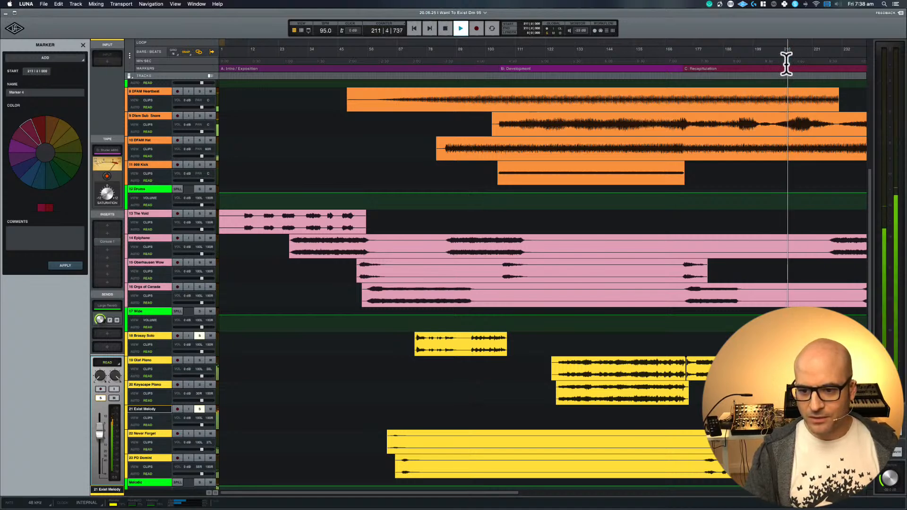
pyautogui.press('space')
pyautogui.click(728, 59)
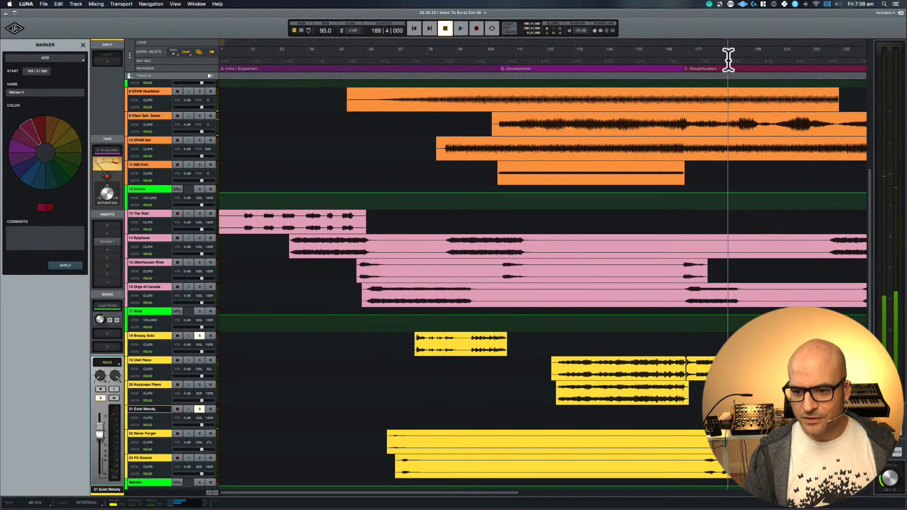
pyautogui.click(734, 59)
pyautogui.press('space')
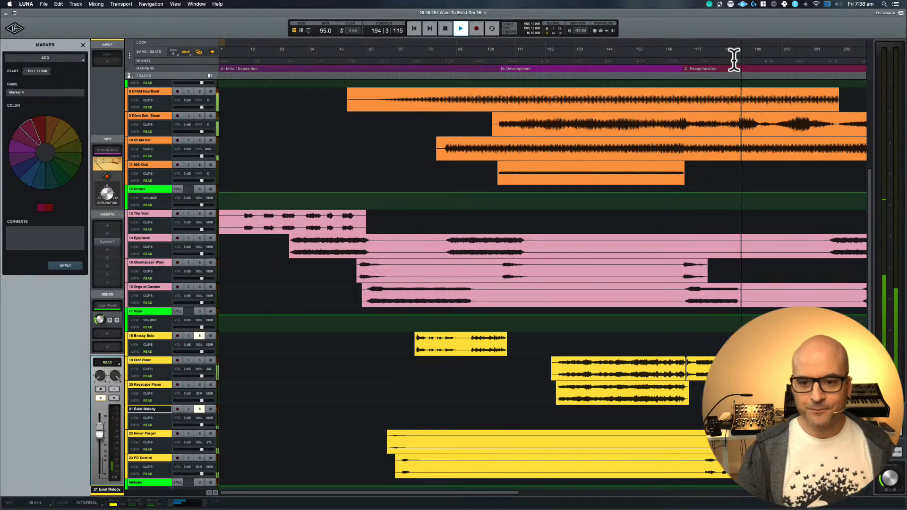
pyautogui.press('space')
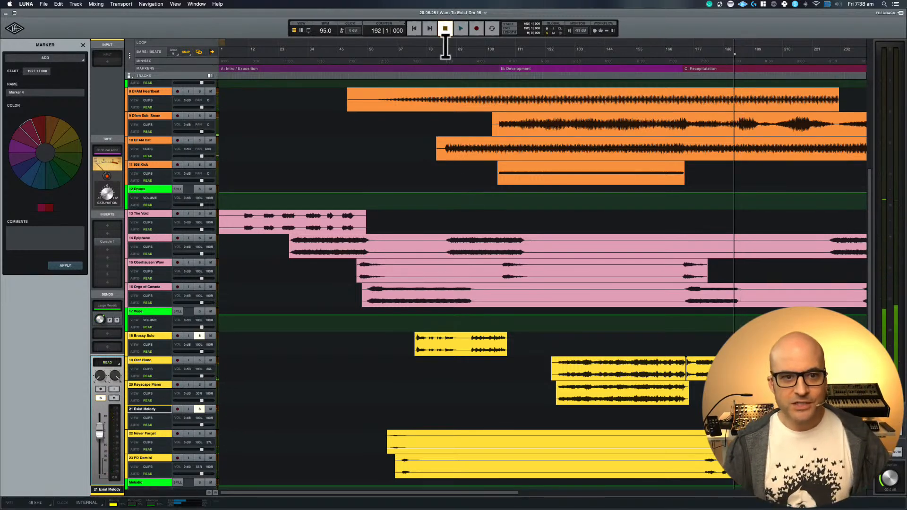
# - Go to the start of the Exposition and highlight the range around track 18's solo, from bar 69 to about bar 111
pyautogui.click(376, 65)
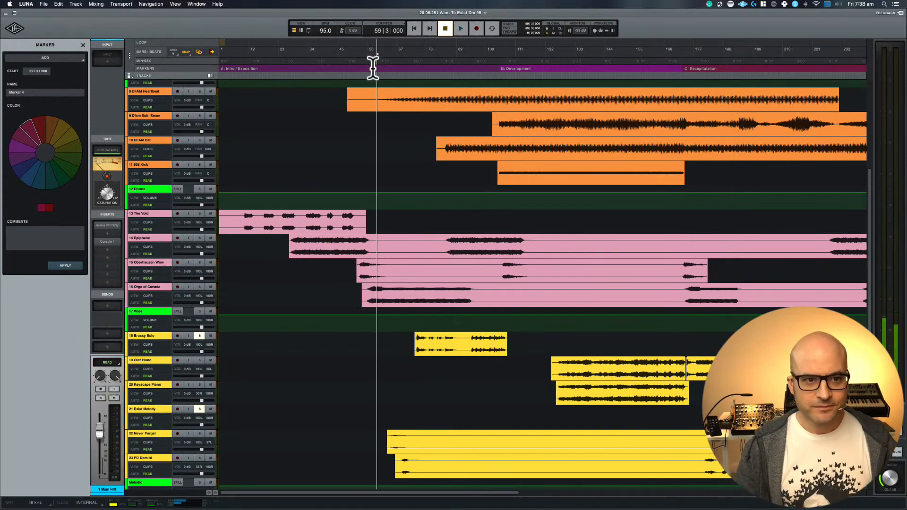
pyautogui.click(249, 68)
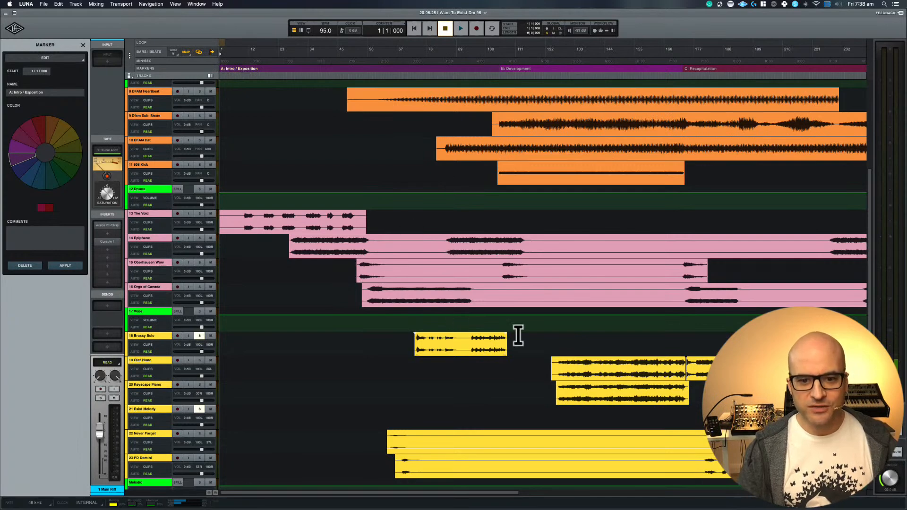
pyautogui.moveTo(521, 345); pyautogui.dragTo(402, 344)
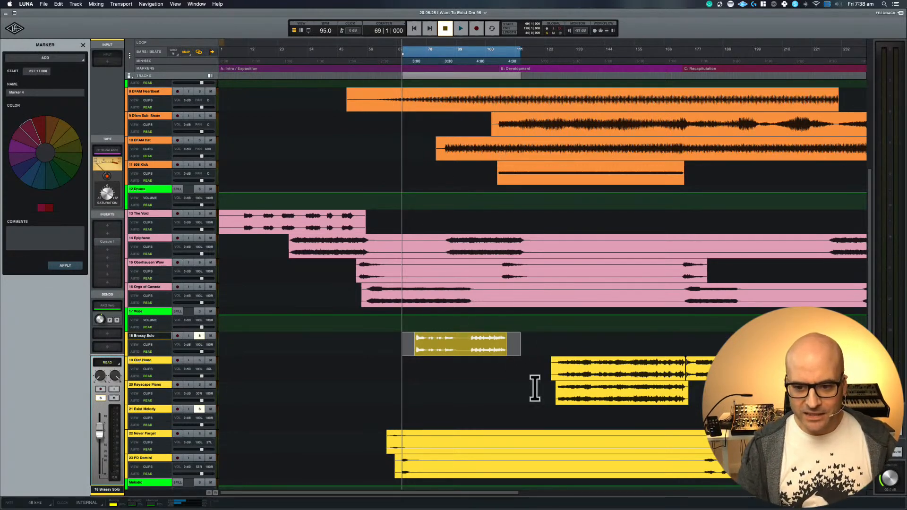
# - Locate the Exist Melody clip in the Recapitulation, from its start to about 258|4|000, and compare its position with track 18's solo
pyautogui.hscroll(5, 535, 388)
pyautogui.click(586, 397)
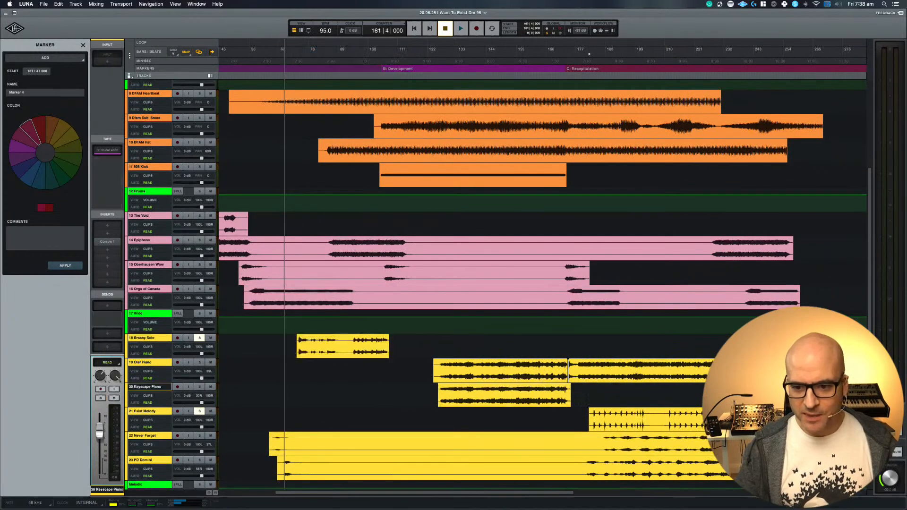
pyautogui.click(614, 419)
pyautogui.click(797, 419)
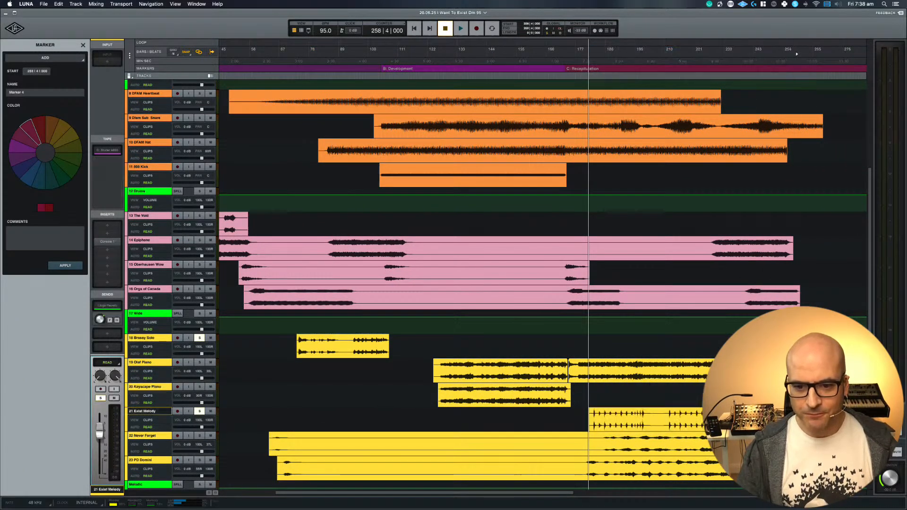
pyautogui.hscroll(-5, 549, 290)
pyautogui.hscroll(4, 549, 290)
pyautogui.scroll(2, 549, 290)
pyautogui.scroll(-2, 549, 290)
pyautogui.hscroll(-4, 549, 290)
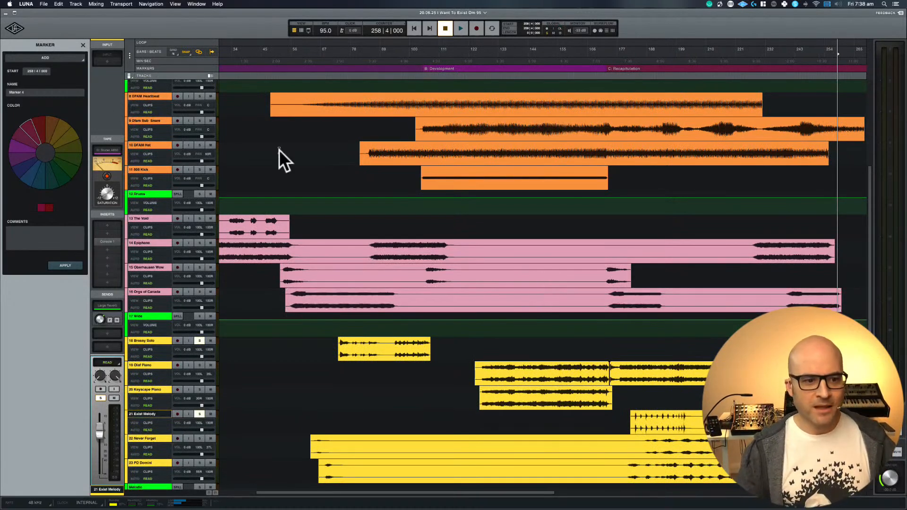
# - Set the height of all tracks to Mini
pyautogui.scroll(5, 196, 189)
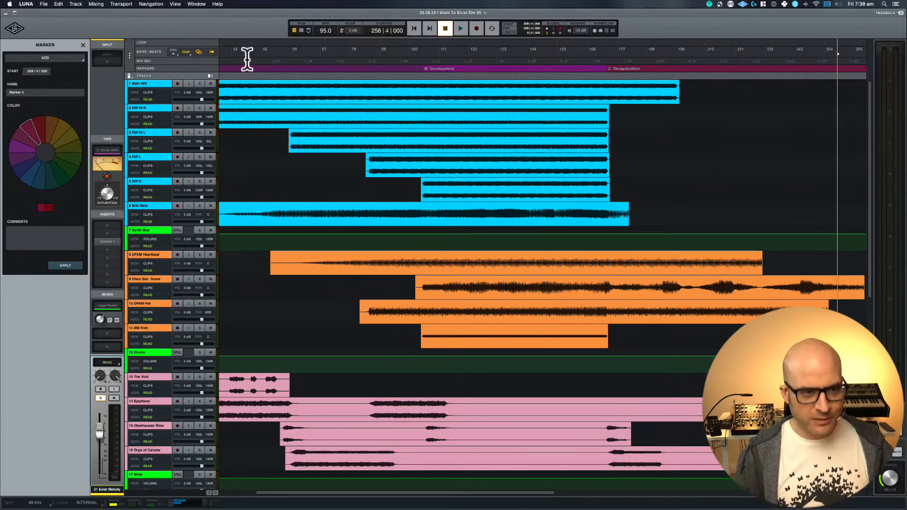
pyautogui.click(131, 75)
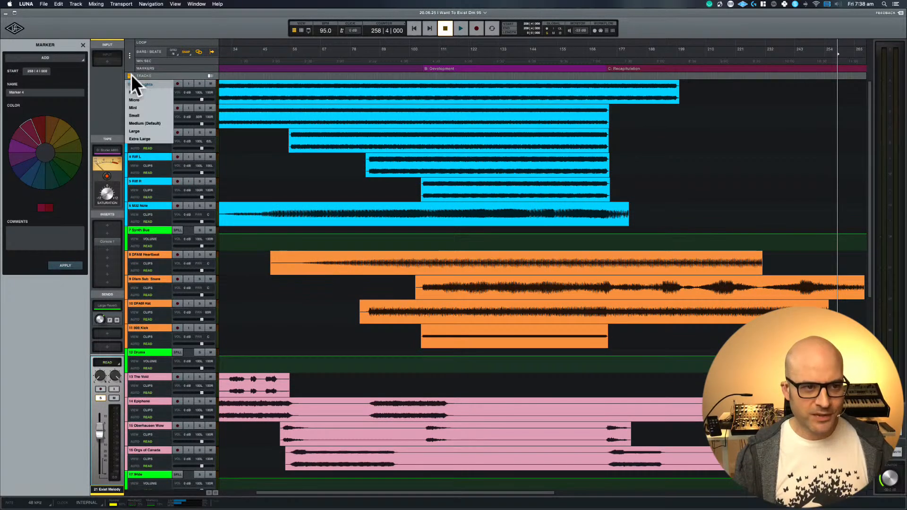
pyautogui.click(136, 100)
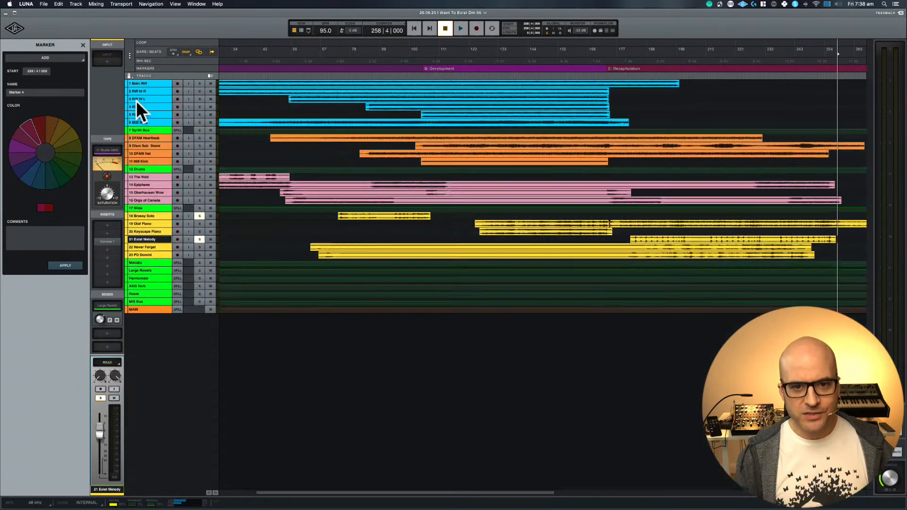
pyautogui.click(132, 75)
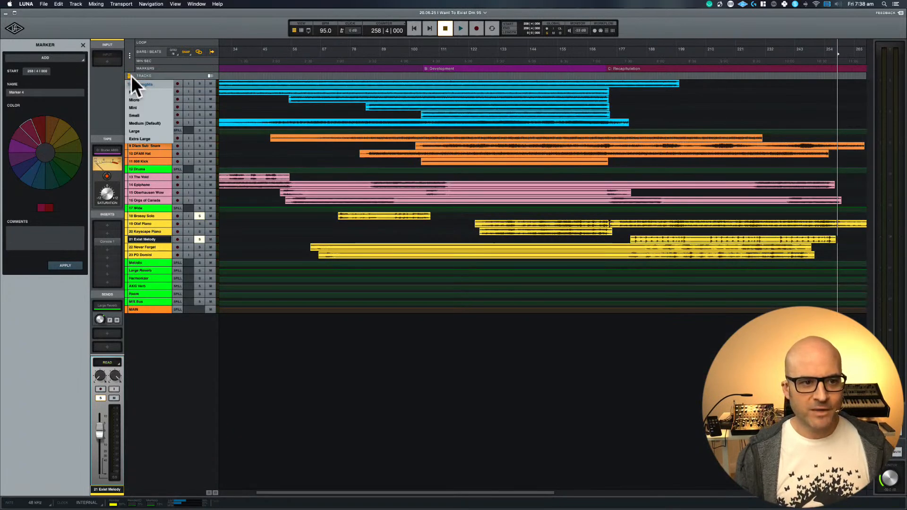
pyautogui.click(137, 104)
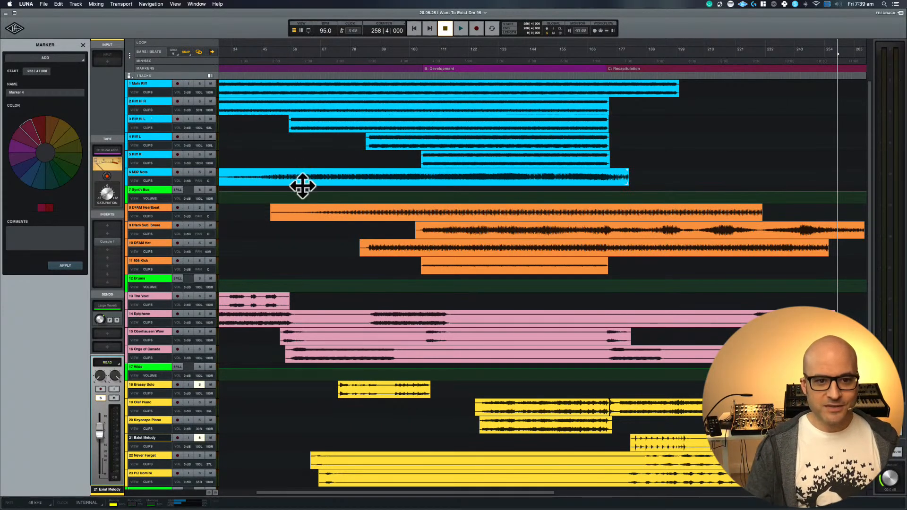
# - Examine the opening of the Exposition, placing the playhead on The Void clip at 6|3|000
pyautogui.hscroll(-5, 431, 225)
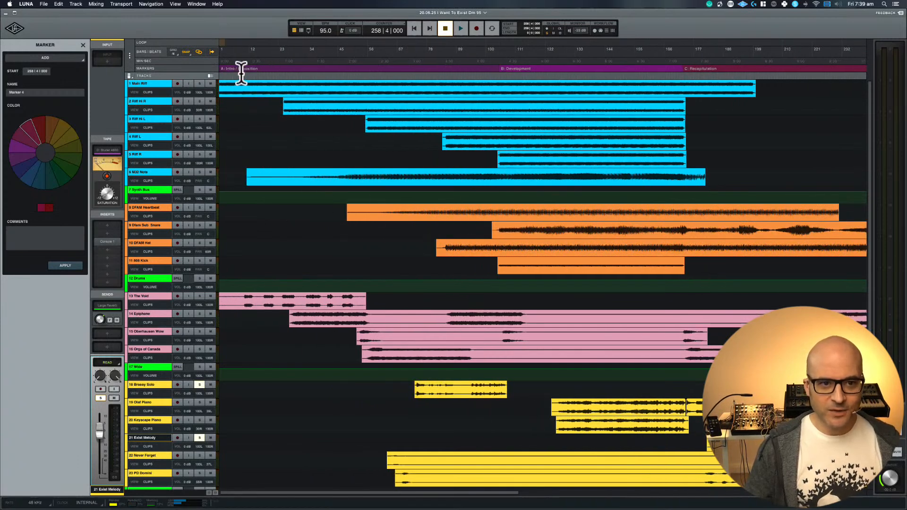
pyautogui.click(330, 267)
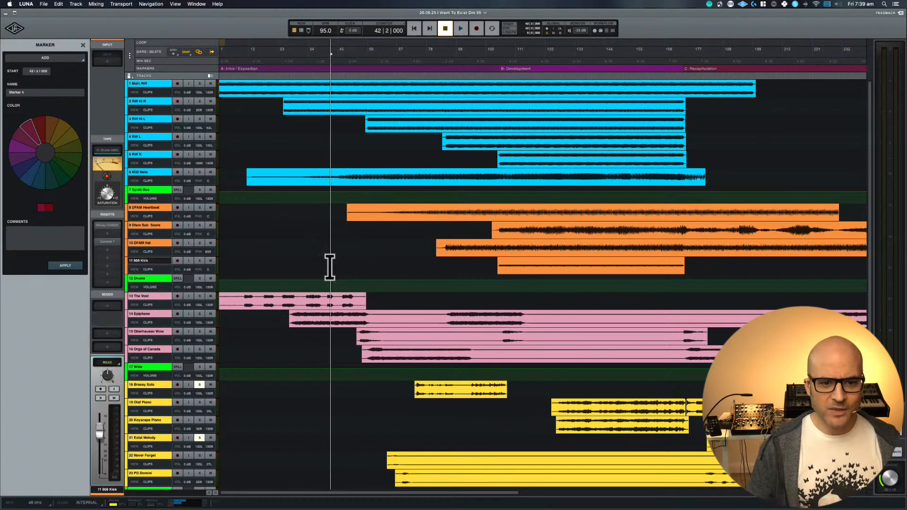
pyautogui.click(234, 296)
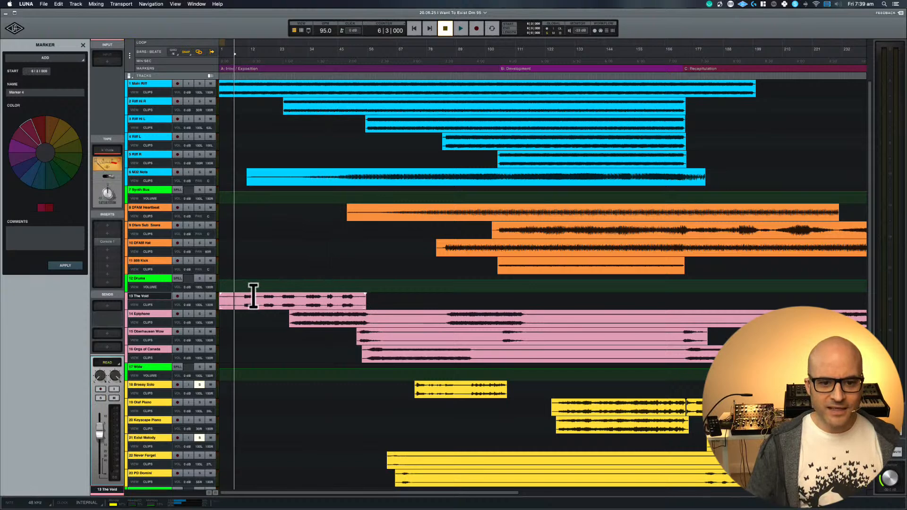
pyautogui.scroll(-3, 336, 330)
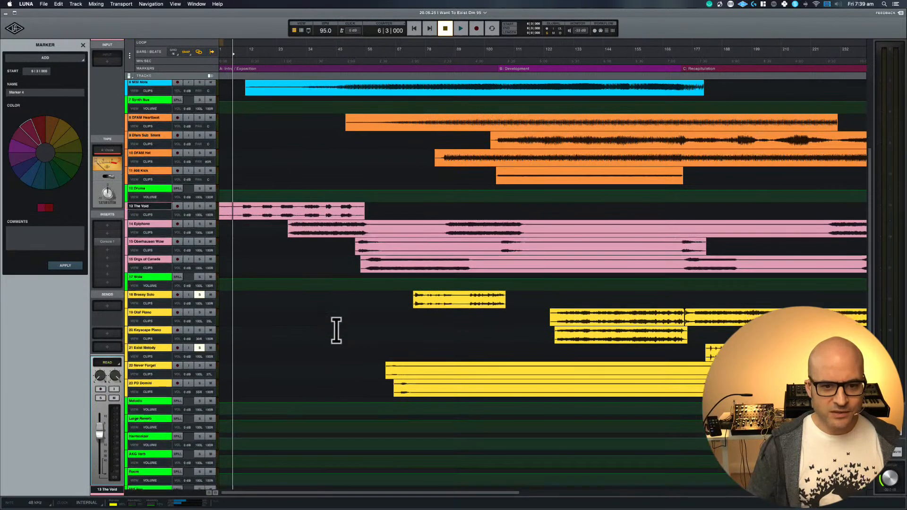
# - Play track 18's solo from the start of its clip, stop, and place the playhead at 69|1|000
pyautogui.click(440, 304)
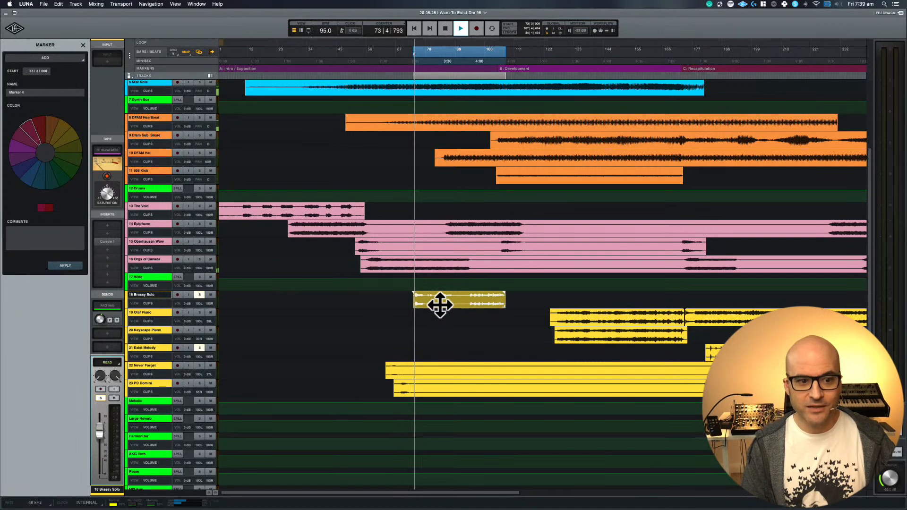
pyautogui.press('space')
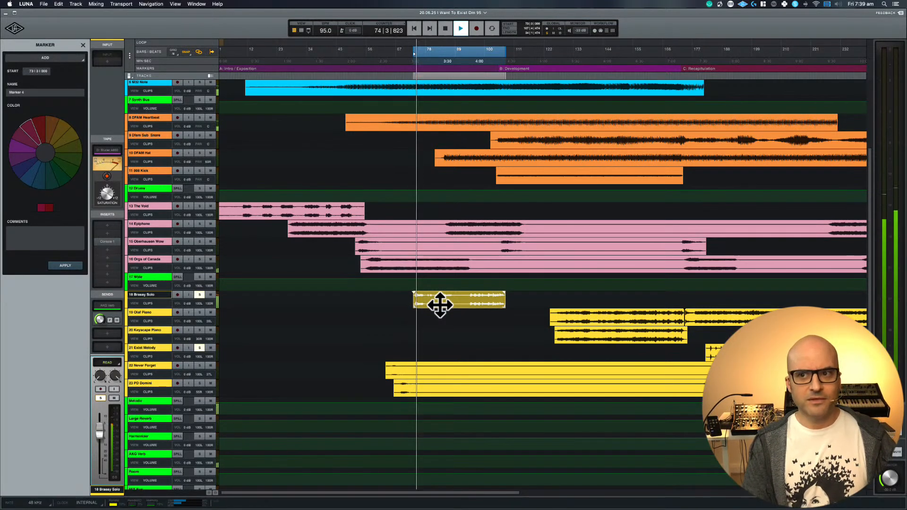
pyautogui.press('space')
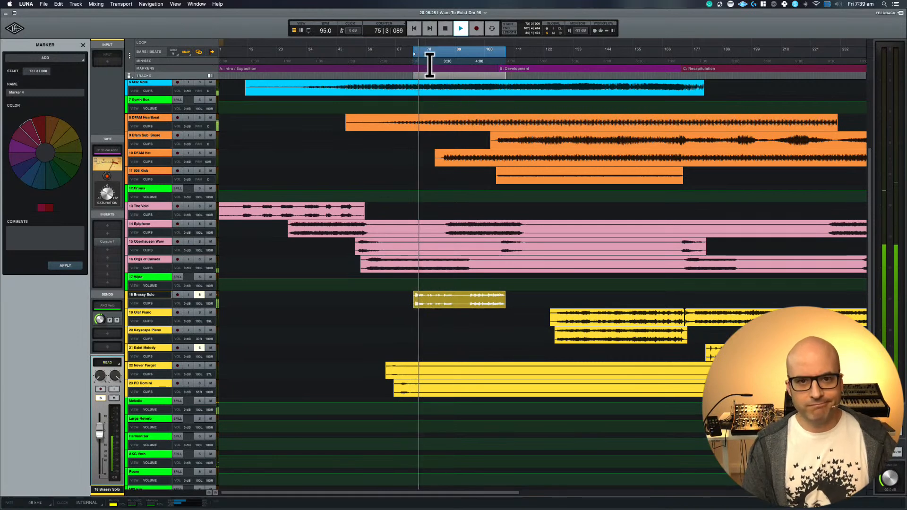
pyautogui.click(401, 183)
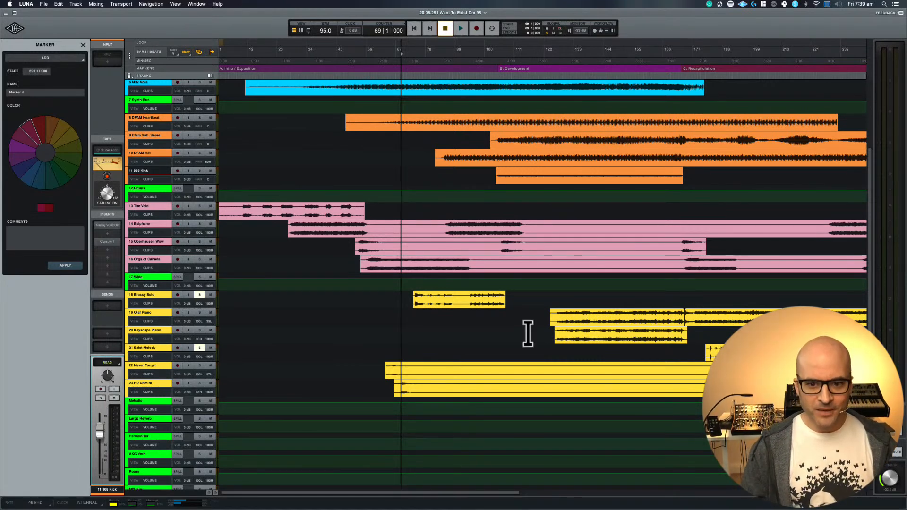
# - Solo the Keyscape Piano and Olaf Piano tracks as well and listen with the Exist Melody from 182|3|000 in the Recapitulation
pyautogui.hscroll(3, 423, 312)
pyautogui.hscroll(4, 428, 314)
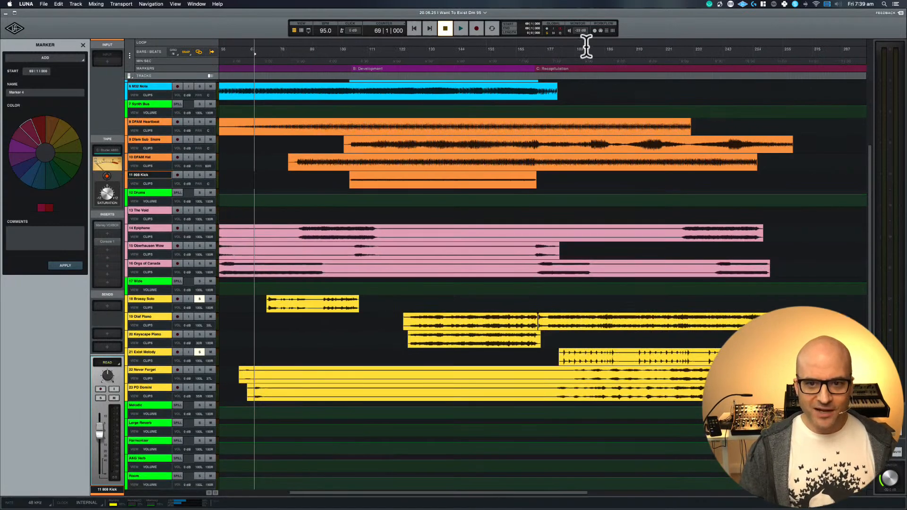
pyautogui.click(539, 60)
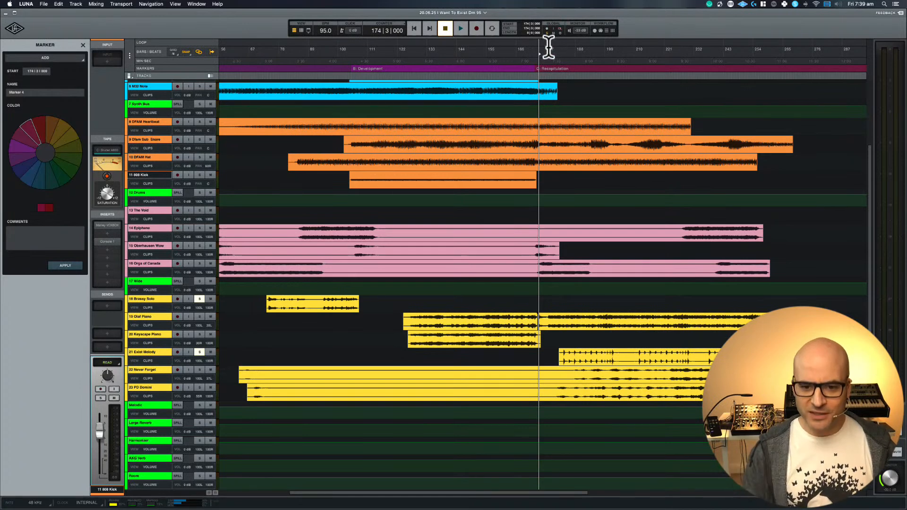
pyautogui.click(549, 49)
pyautogui.click(561, 52)
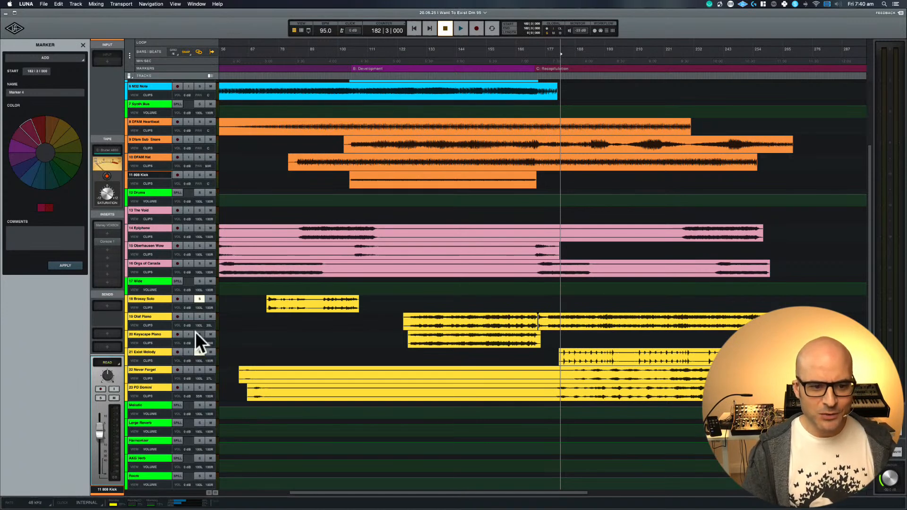
pyautogui.press('space')
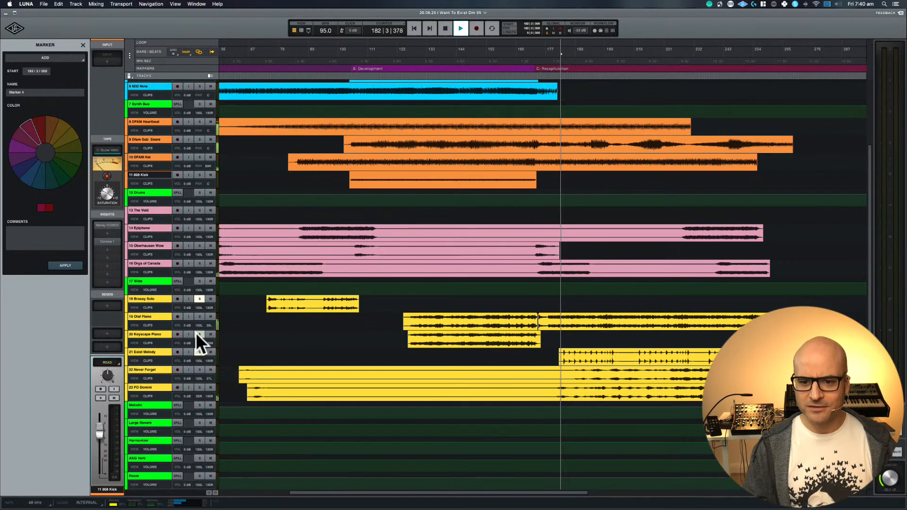
pyautogui.press('space')
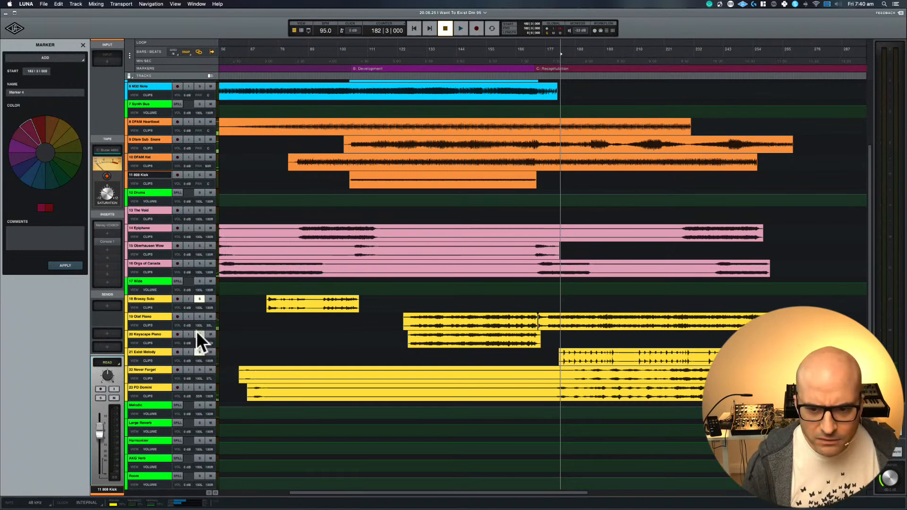
pyautogui.press('space')
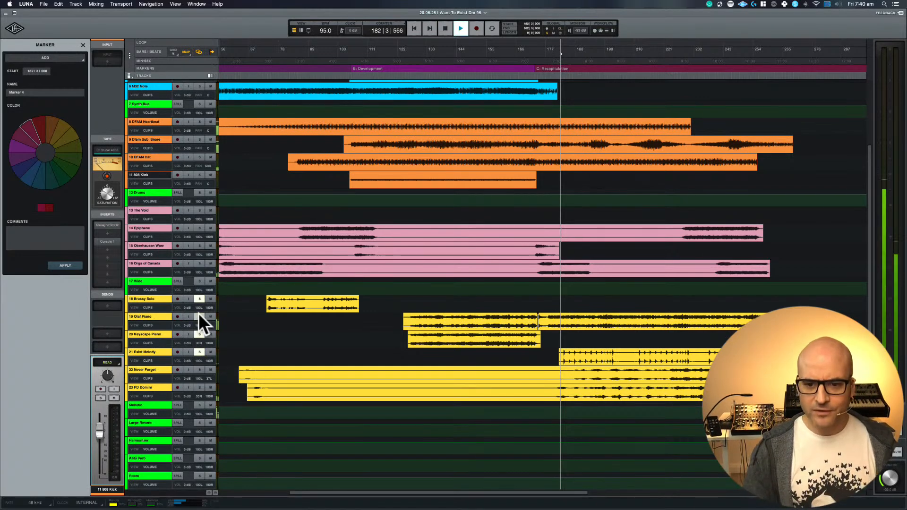
pyautogui.click(199, 316)
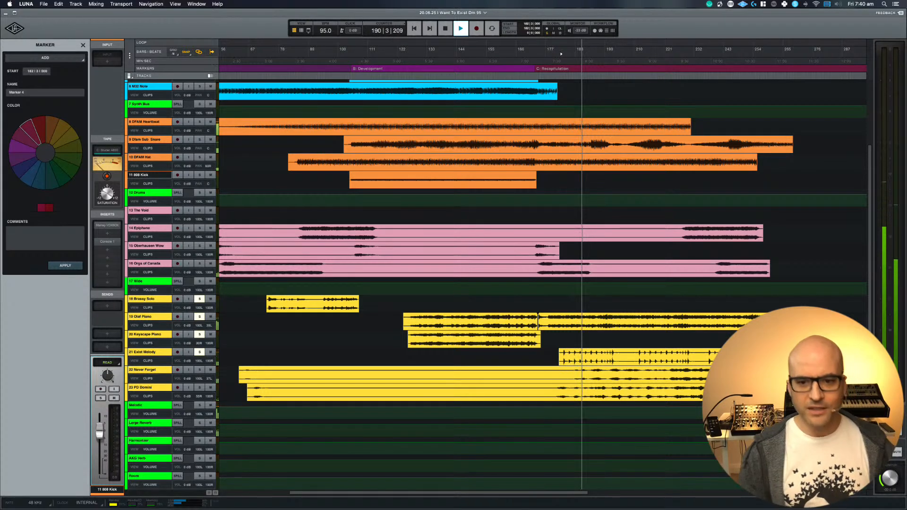
pyautogui.press('space')
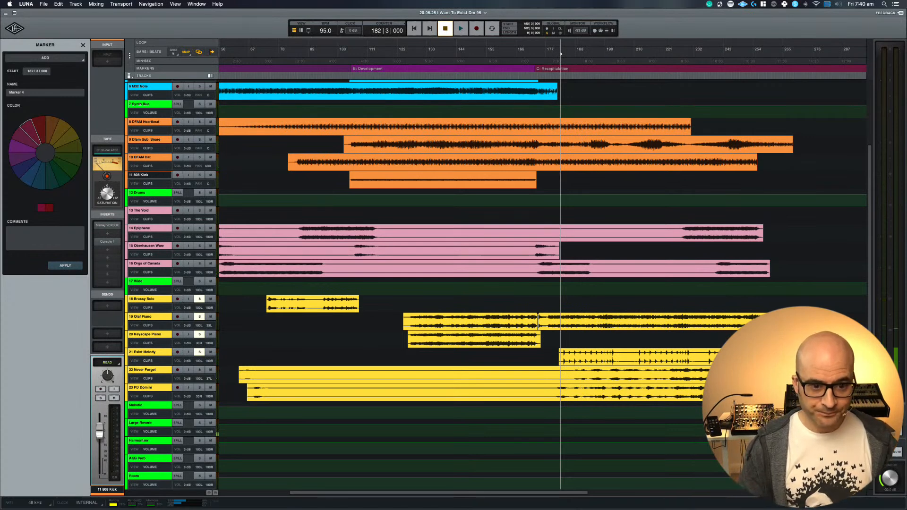
# - Place the playhead in the Development section at 121|4|000 and close the marker editor
pyautogui.click(289, 302)
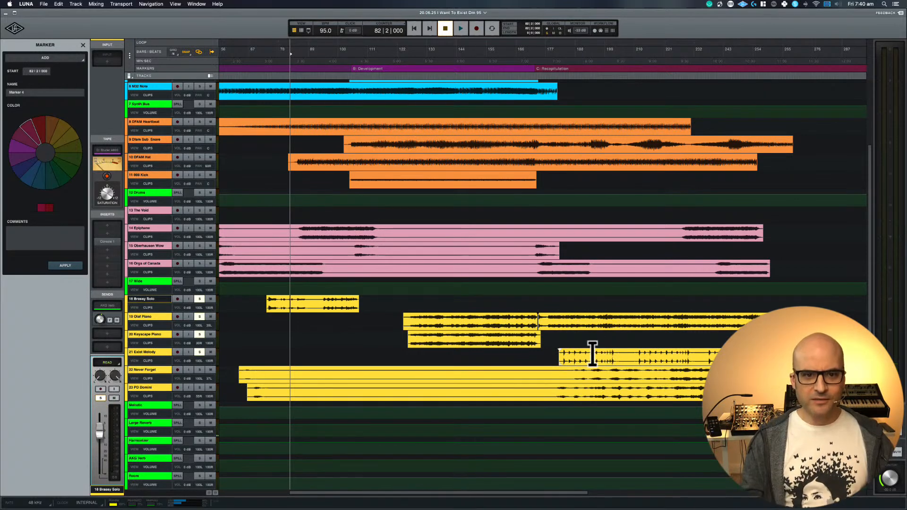
pyautogui.click(397, 67)
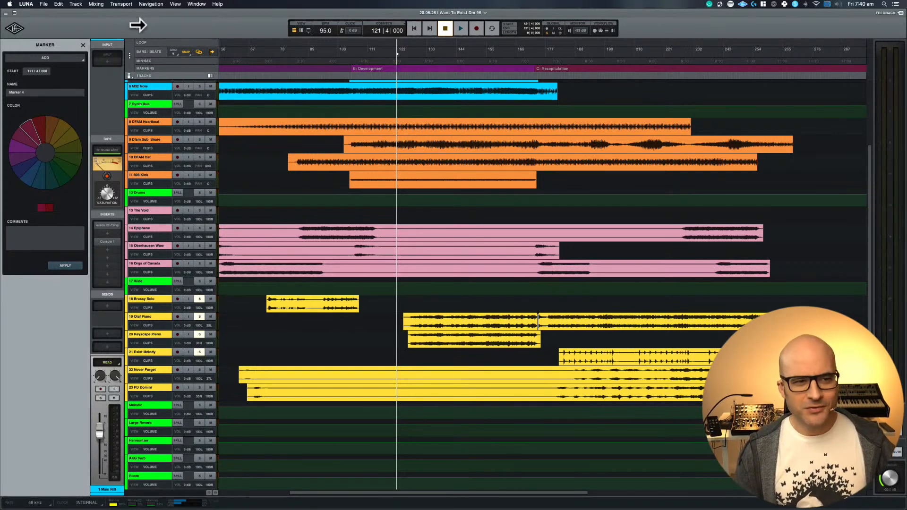
pyautogui.click(83, 43)
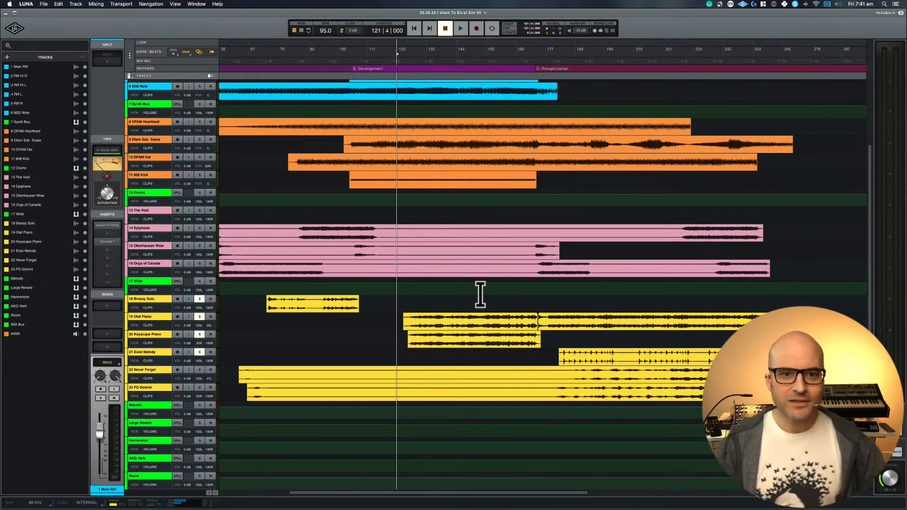
# - Highlight the time range from bar 122 in the Development to the start of the Exist Melody clip
pyautogui.scroll(4, 501, 292)
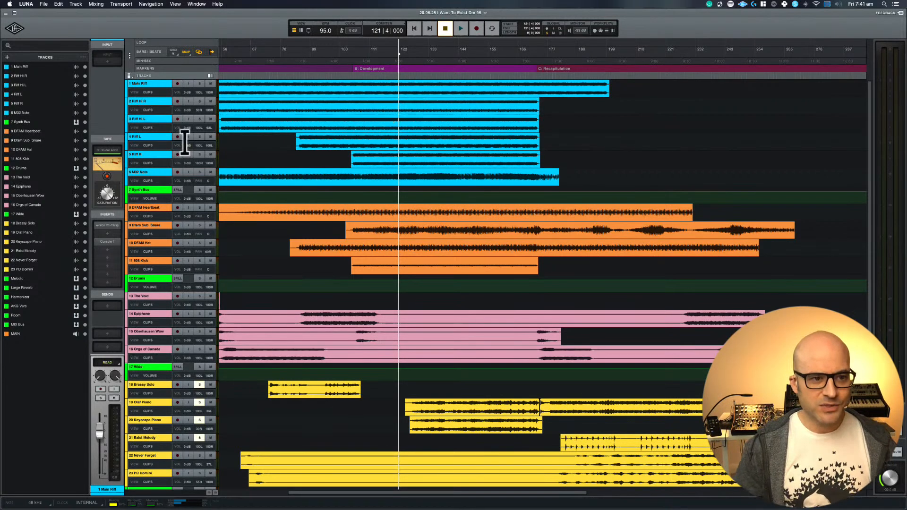
pyautogui.hscroll(-1, 290, 172)
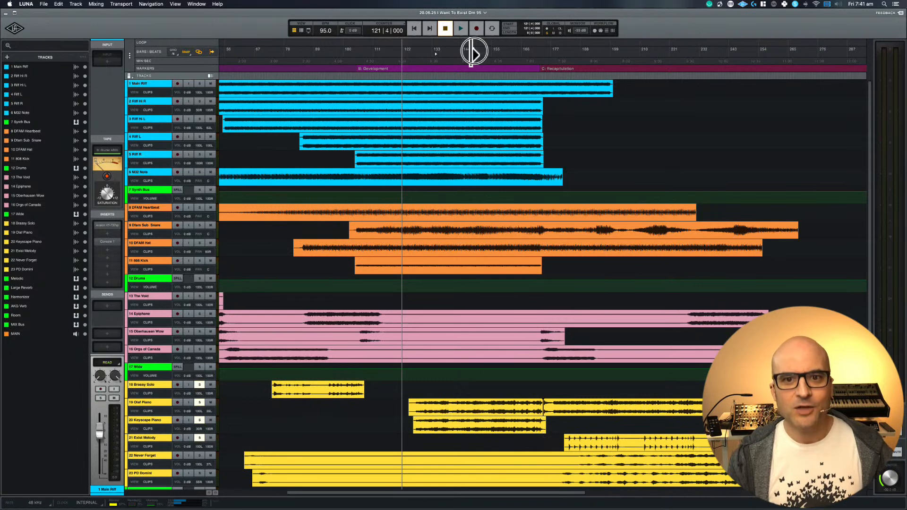
pyautogui.click(565, 49)
pyautogui.moveTo(402, 50); pyautogui.dragTo(562, 49)
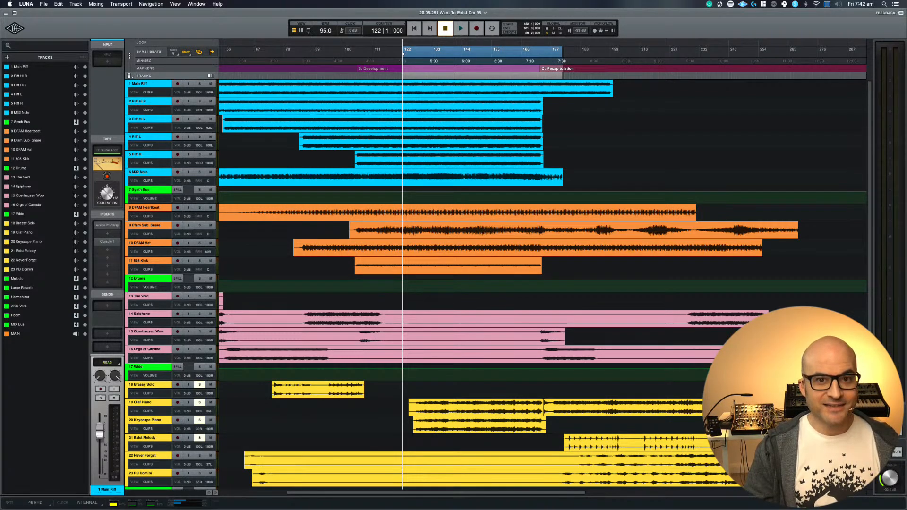
# - Switch to Trello to view the "I Want To Exist" card, and return to LUNA with the playhead at 224|2|000
pyautogui.press('super+Tab')
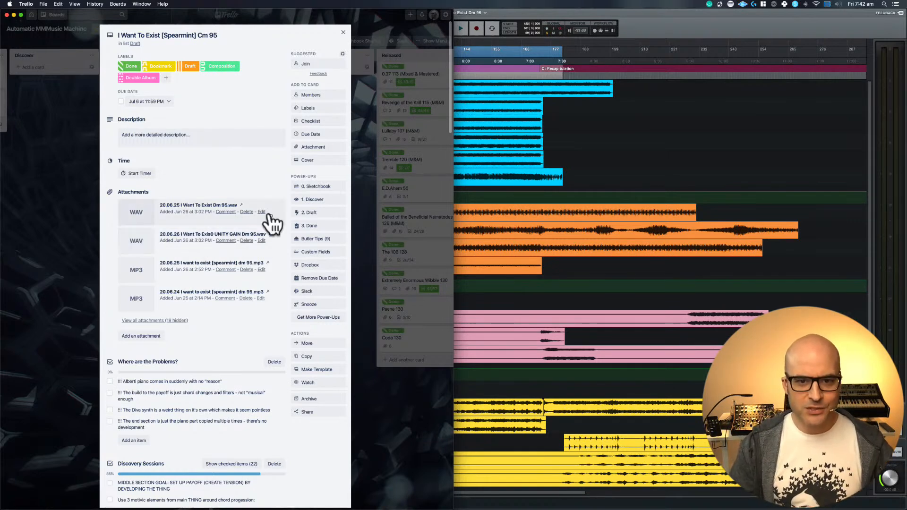
pyautogui.click(677, 129)
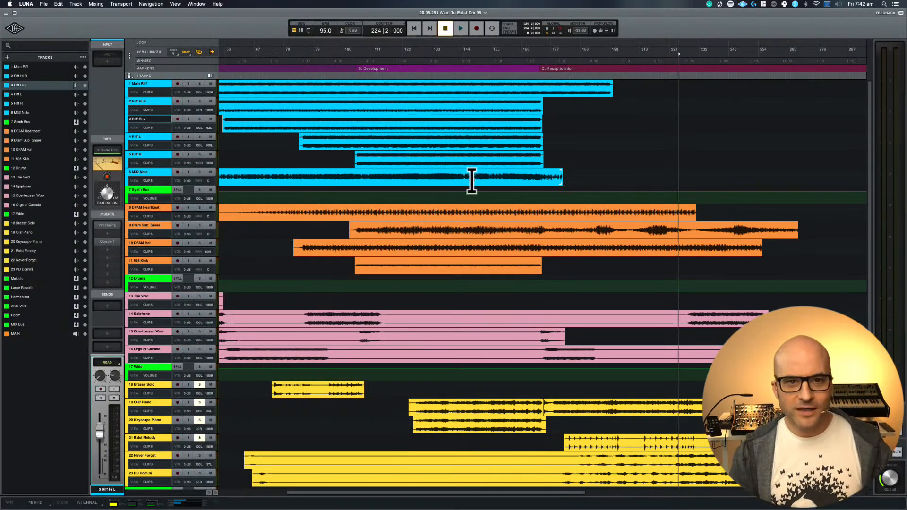
# - Highlight the Development section from 105|1|000, and the Olaf Piano and Keyscape Piano parts from 124|3|000 up to the Recapitulation
pyautogui.moveTo(357, 52); pyautogui.dragTo(541, 29)
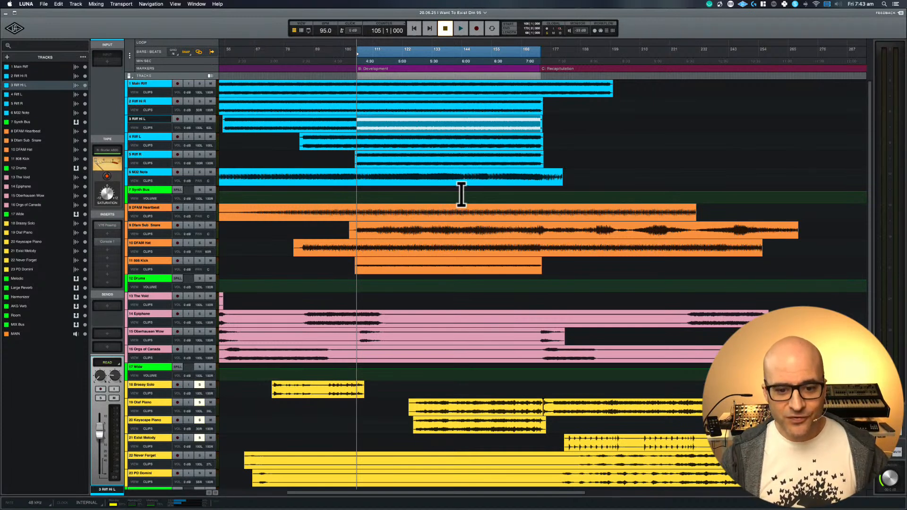
pyautogui.moveTo(400, 418); pyautogui.dragTo(543, 407)
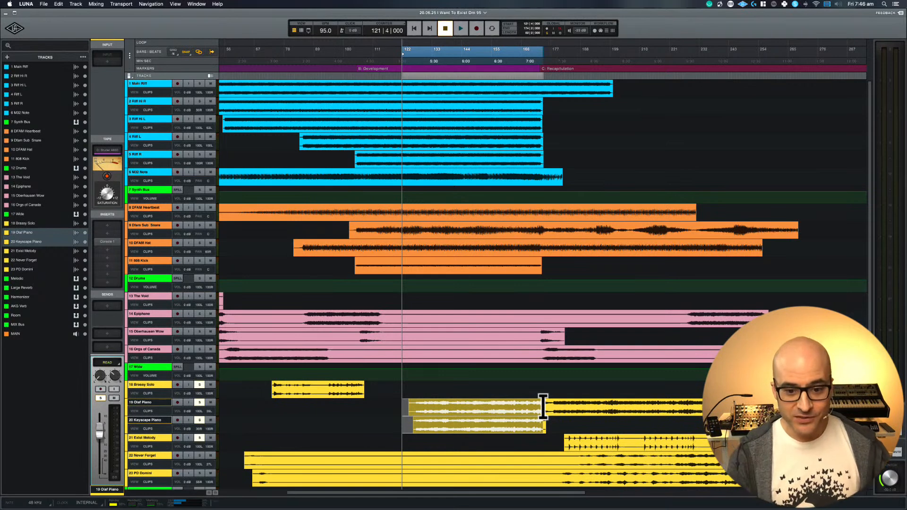
pyautogui.click(410, 385)
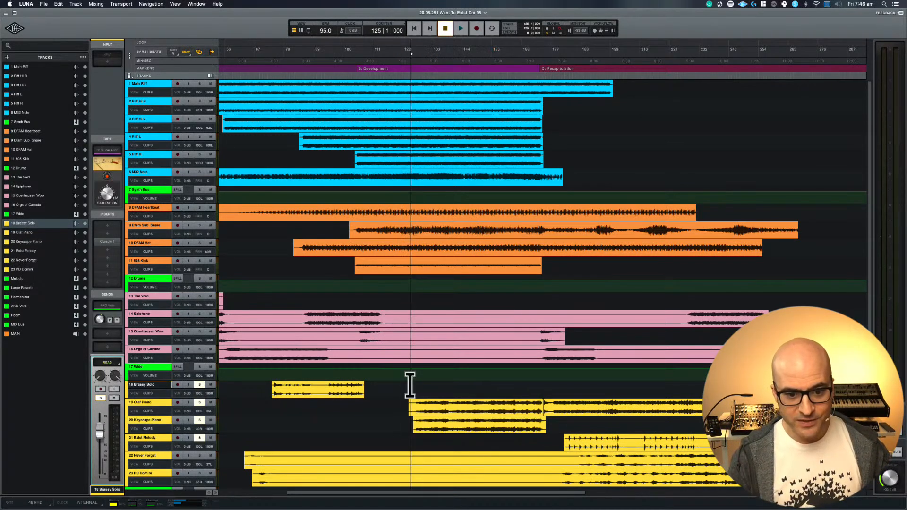
pyautogui.moveTo(410, 385); pyautogui.dragTo(543, 436)
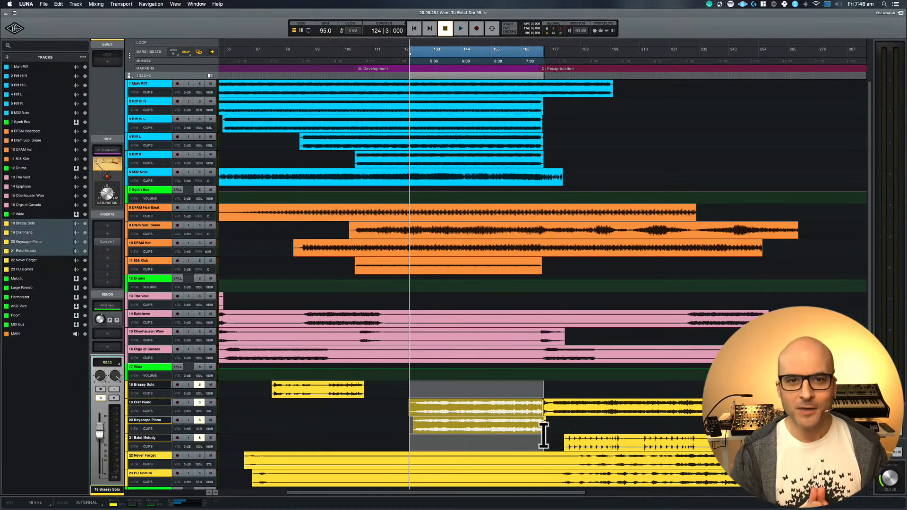
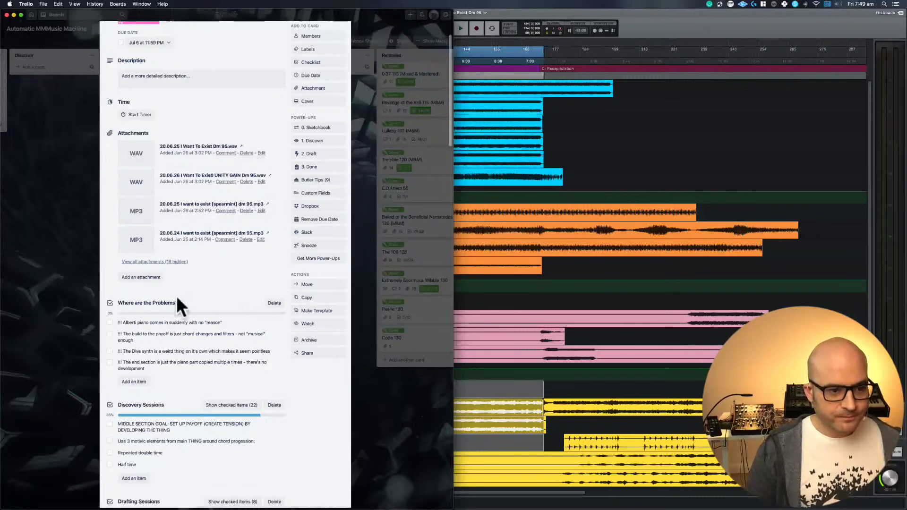
# - Switch to Trello, review the "Where are the Problems?" and "Discovery Sessions" checklists on the "I Want To Exist" card, and close the card
pyautogui.scroll(-5, 170, 308)
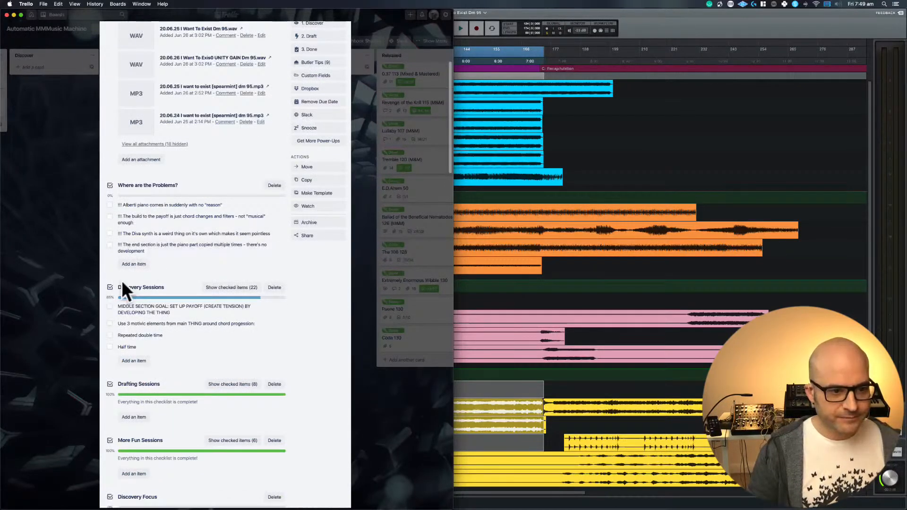
pyautogui.scroll(4, 124, 286)
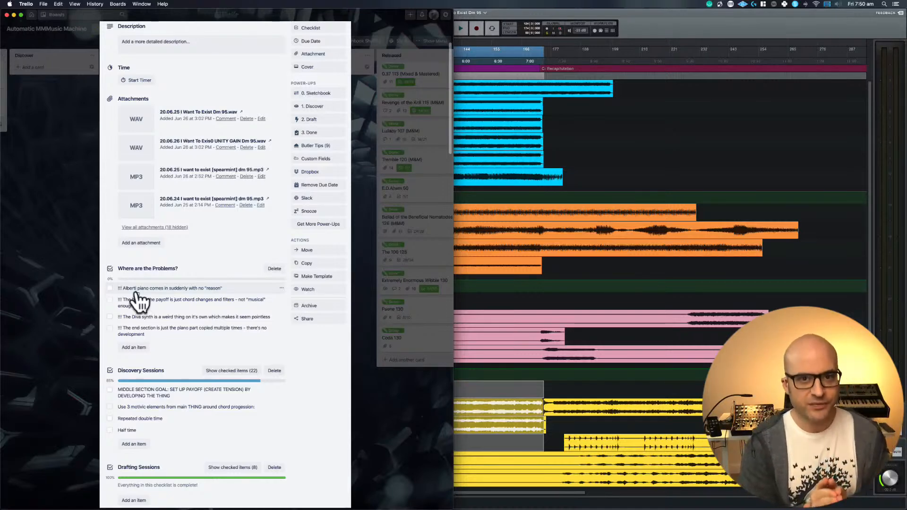
pyautogui.click(40, 263)
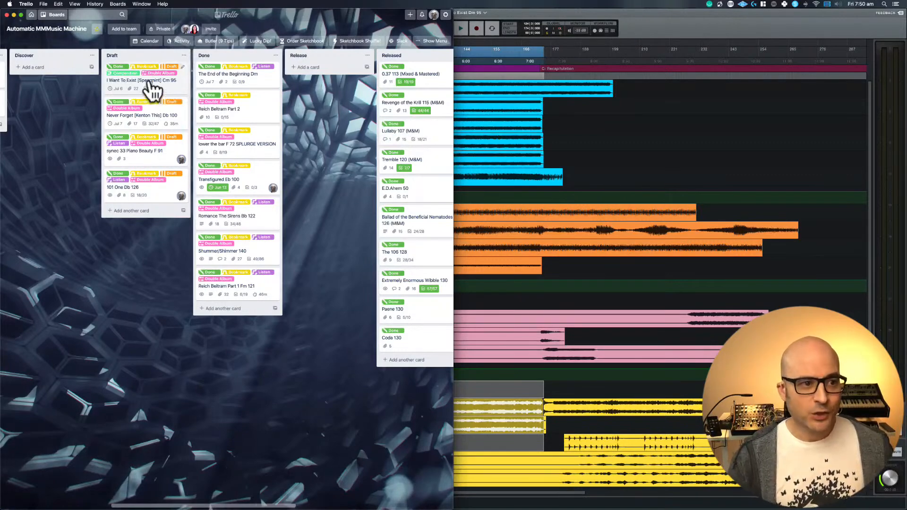
# - Move the "I Want To Exist [Spearmint] Cm 95" card from the Draft list to the Discover list
pyautogui.moveTo(151, 91); pyautogui.dragTo(71, 82)
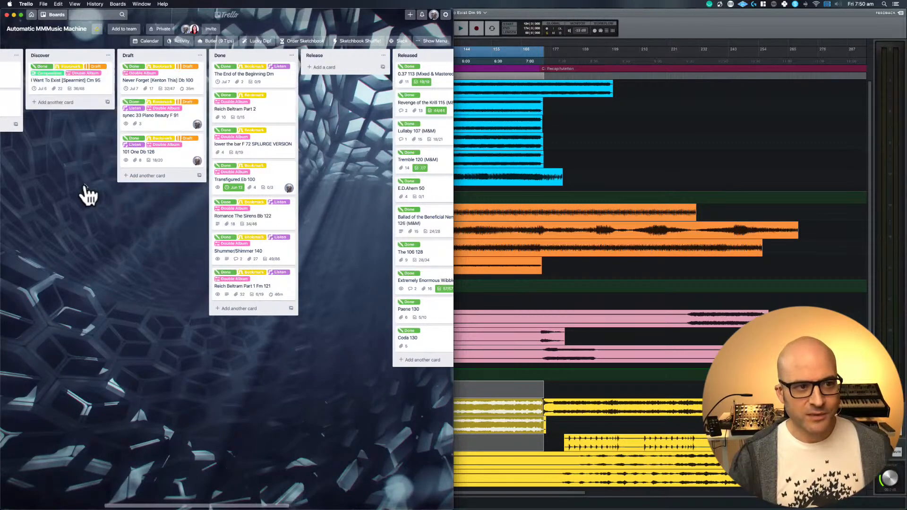
pyautogui.hscroll(-3, 86, 194)
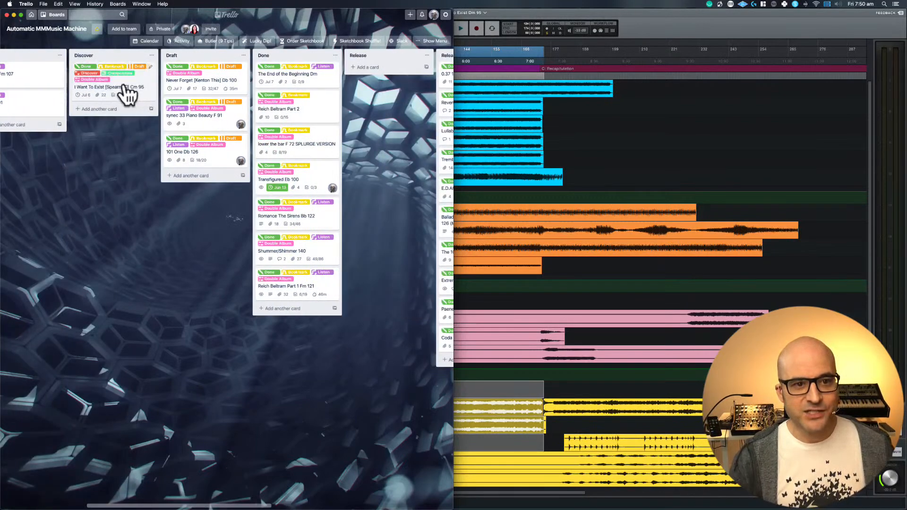
pyautogui.moveTo(126, 93); pyautogui.dragTo(104, 70)
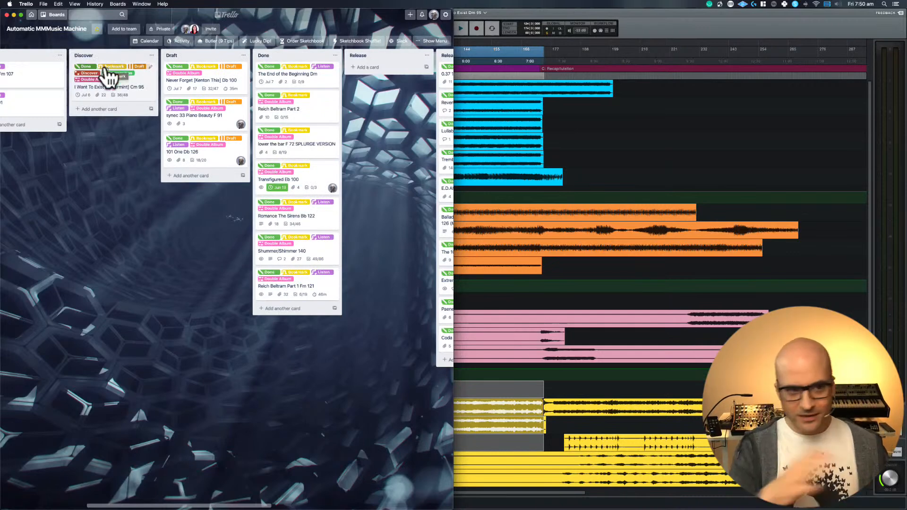
# - Reopen the "I Want To Exist" card and open the problem item about the Alberti piano coming in suddenly with no "reason"
pyautogui.click(126, 87)
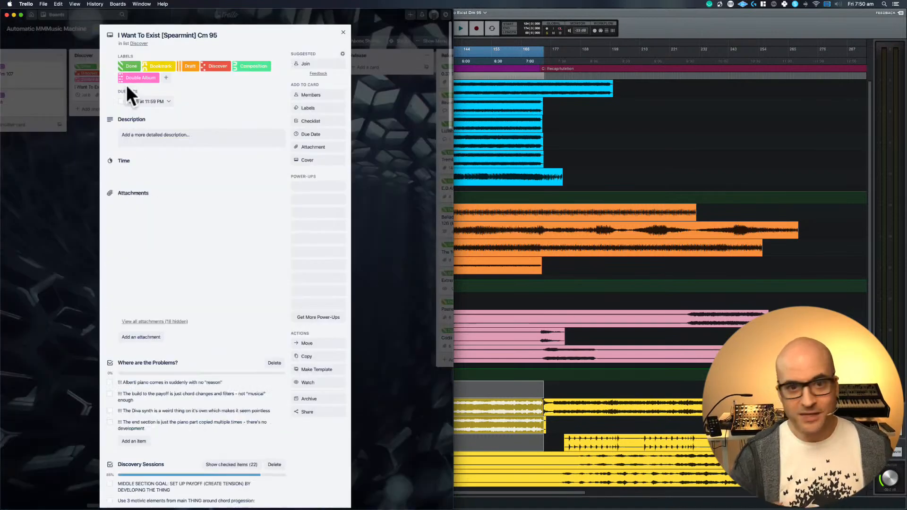
pyautogui.scroll(-5, 206, 248)
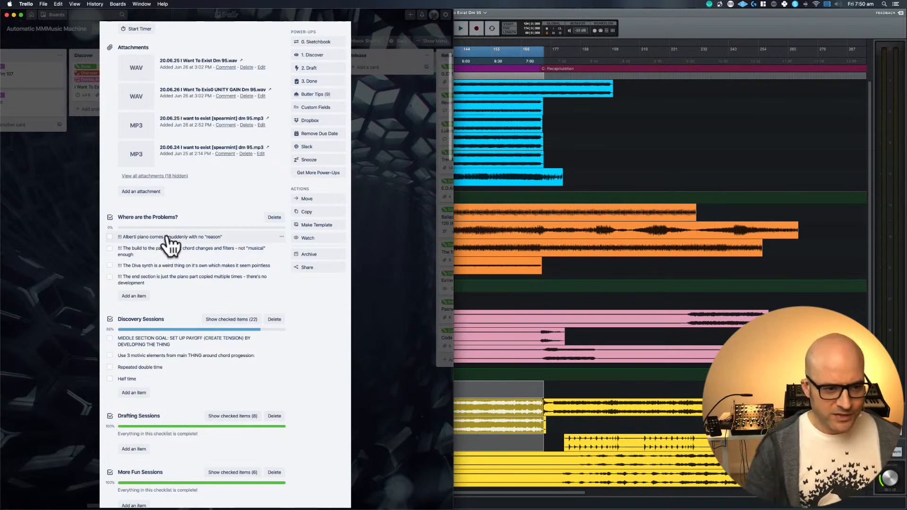
pyautogui.click(168, 236)
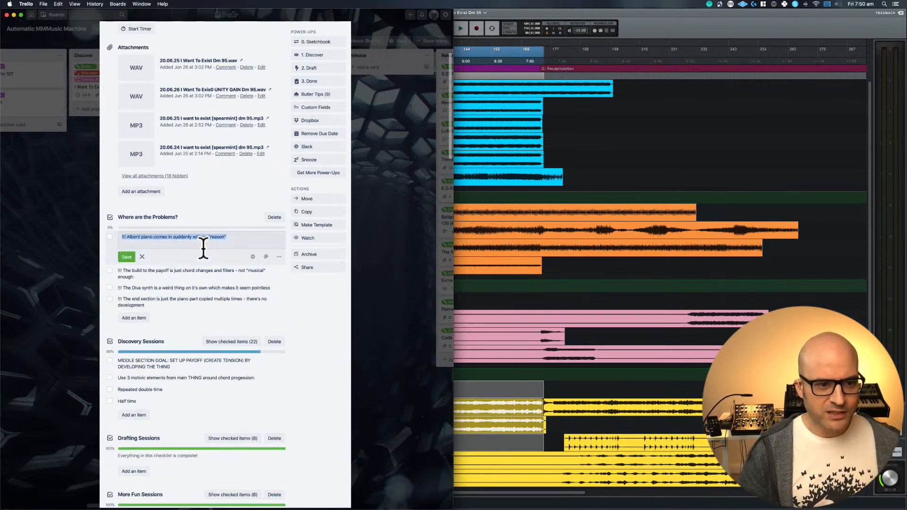
# - Return to LUNA and listen briefly from 105|1|000 at the start of the Development
pyautogui.click(603, 133)
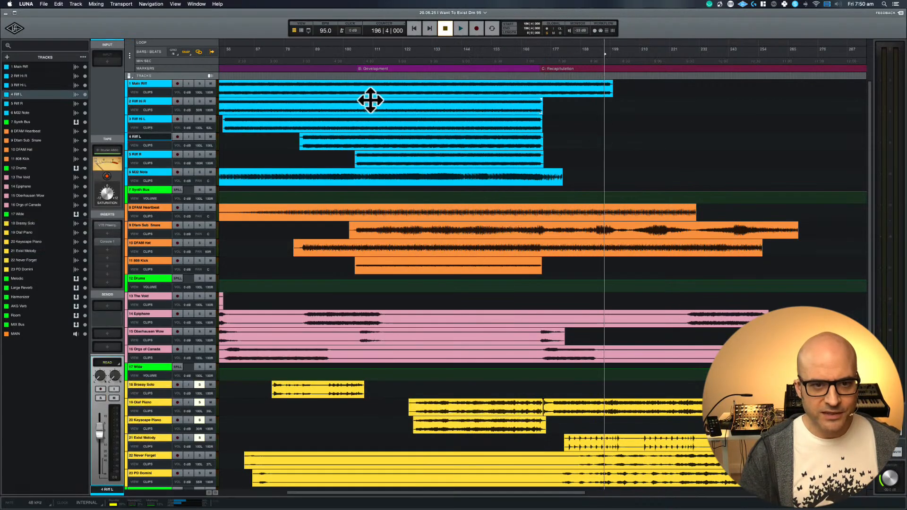
pyautogui.click(356, 53)
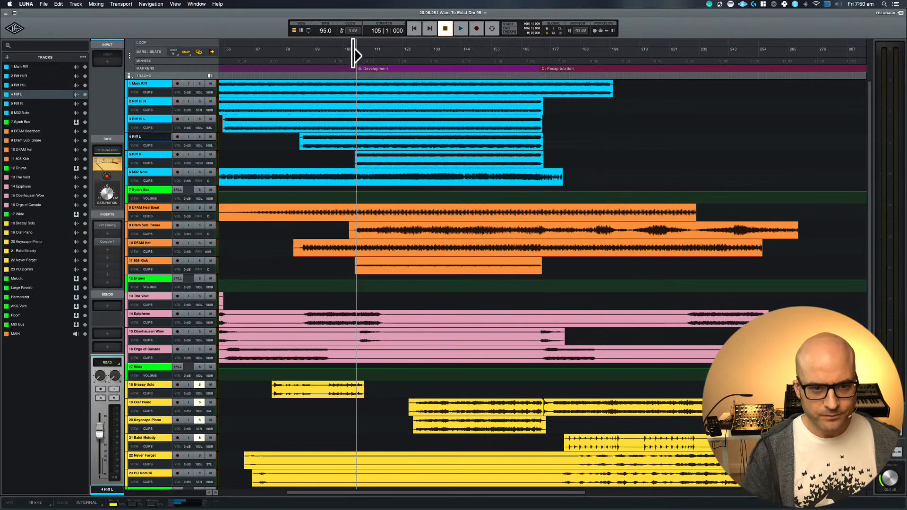
pyautogui.press('space')
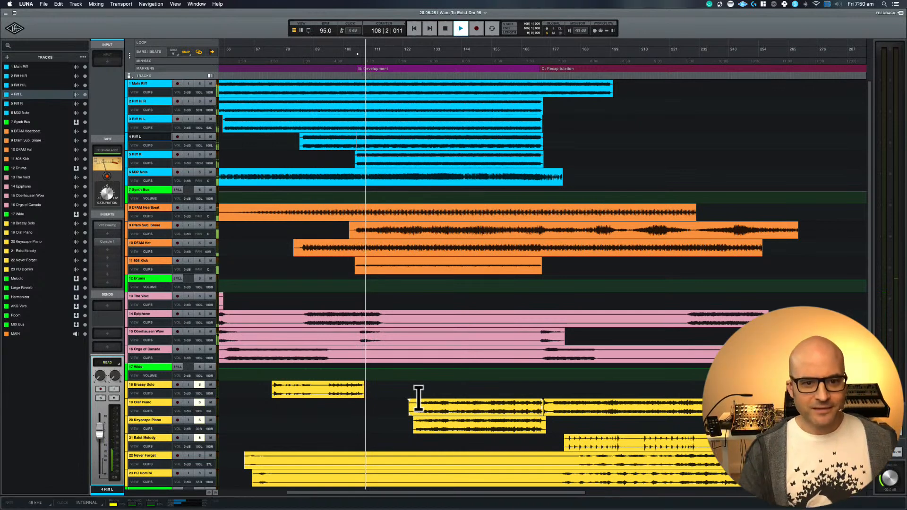
pyautogui.press('space')
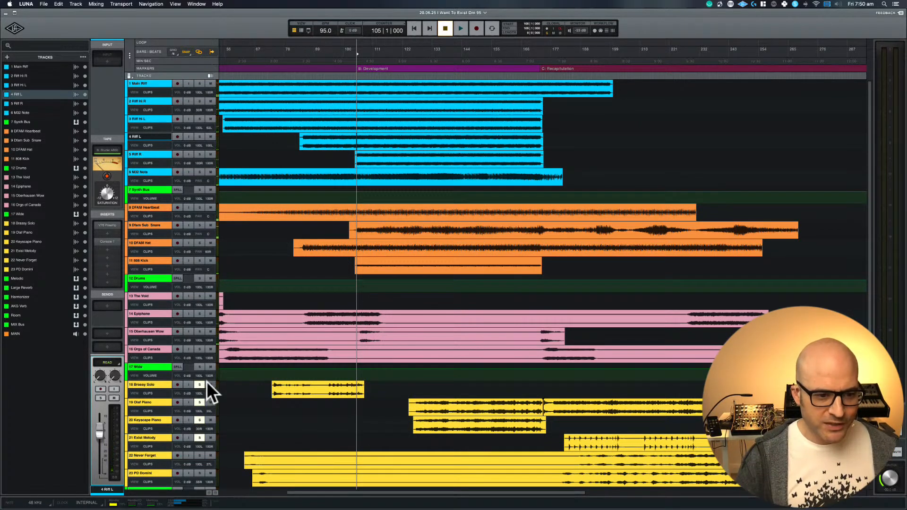
# - Clear the solo on all four soloed tracks and listen to the full mix from 99|1|000 and from 104|4|000 into the Development
pyautogui.click(199, 420)
pyautogui.click(199, 437)
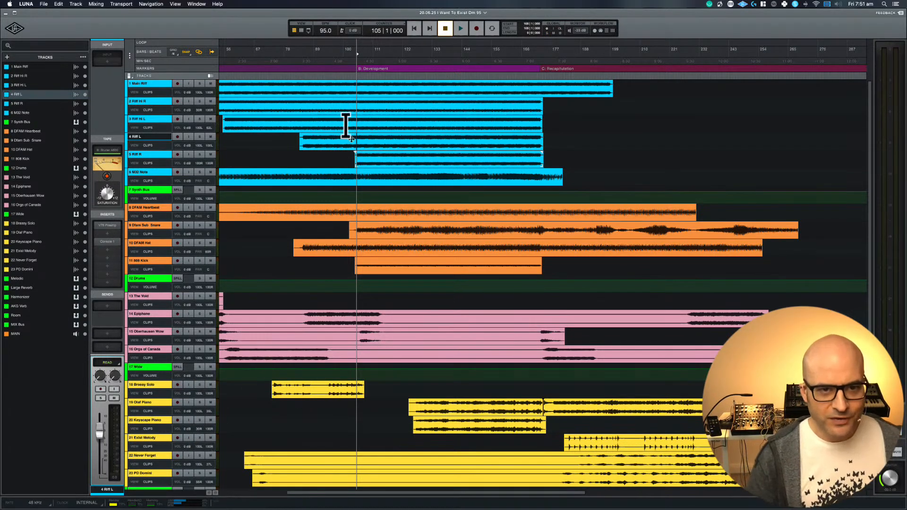
pyautogui.click(338, 53)
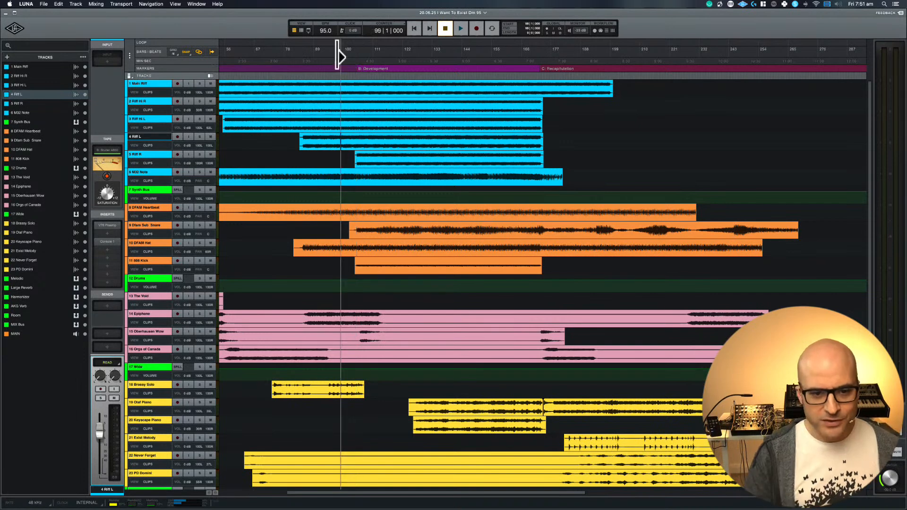
pyautogui.press('space')
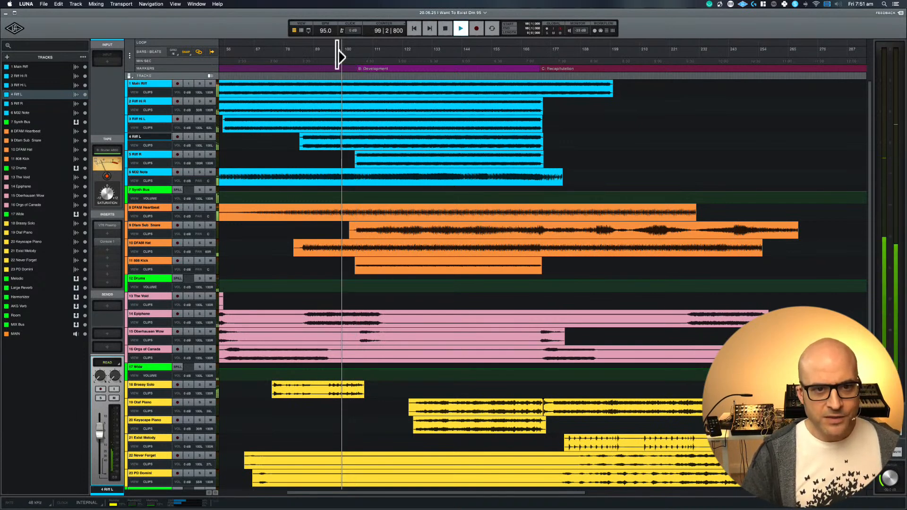
pyautogui.click(357, 53)
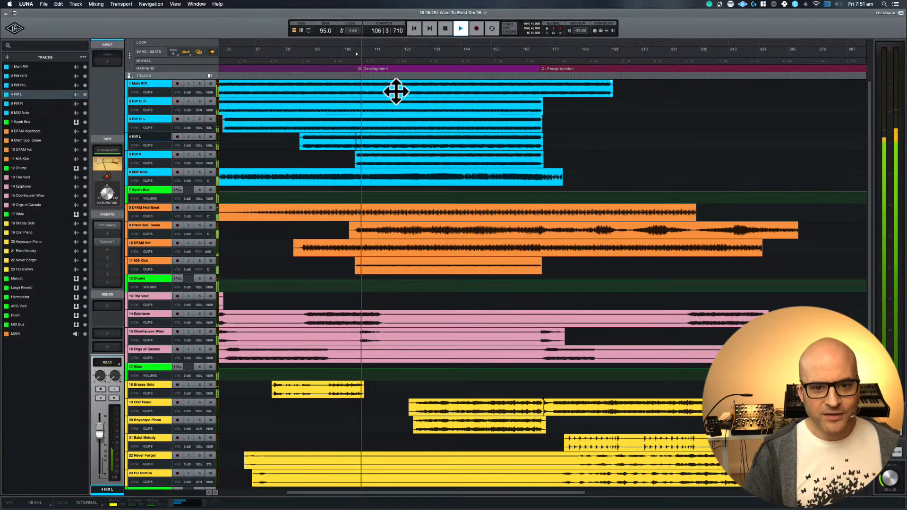
pyautogui.press('space')
# - Listen to the Olaf Piano and Keyscape Piano entry from 125|4|000, and place the playhead at 117|3|000 on the Olaf Piano track
pyautogui.scroll(-5, 396, 91)
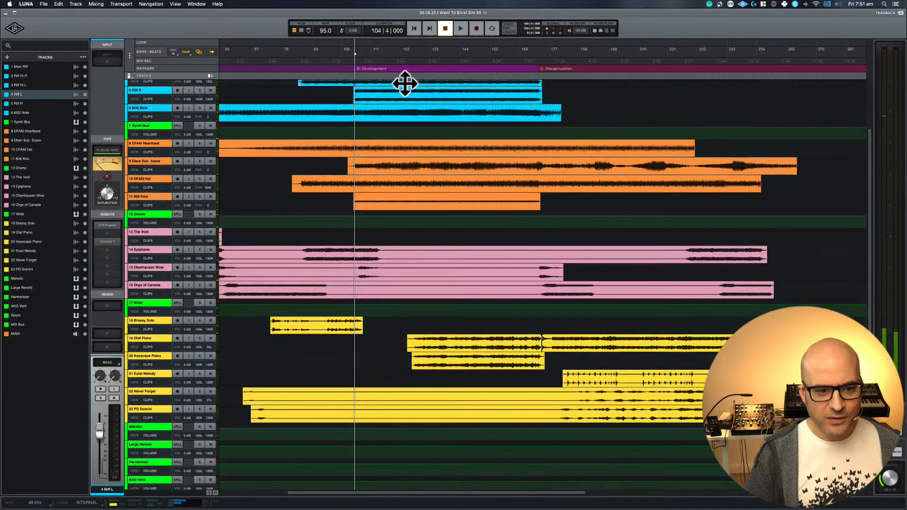
pyautogui.scroll(4, 405, 83)
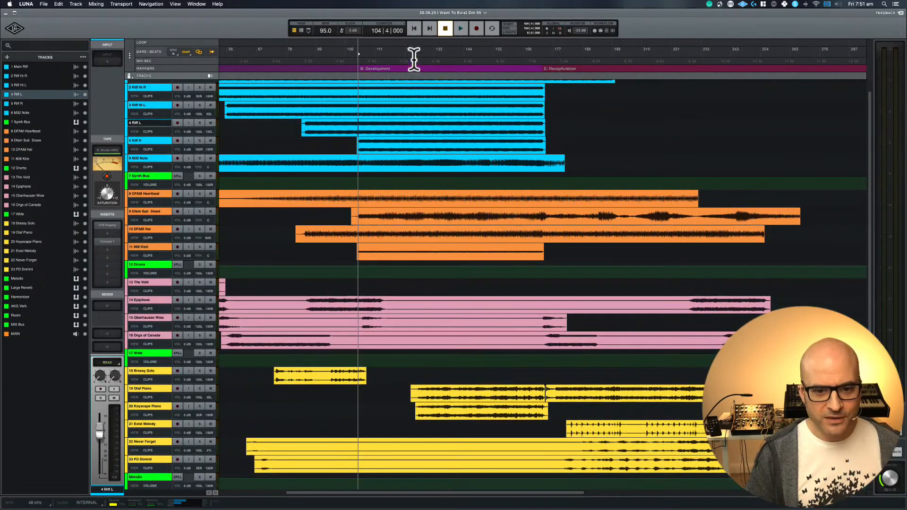
pyautogui.click(414, 55)
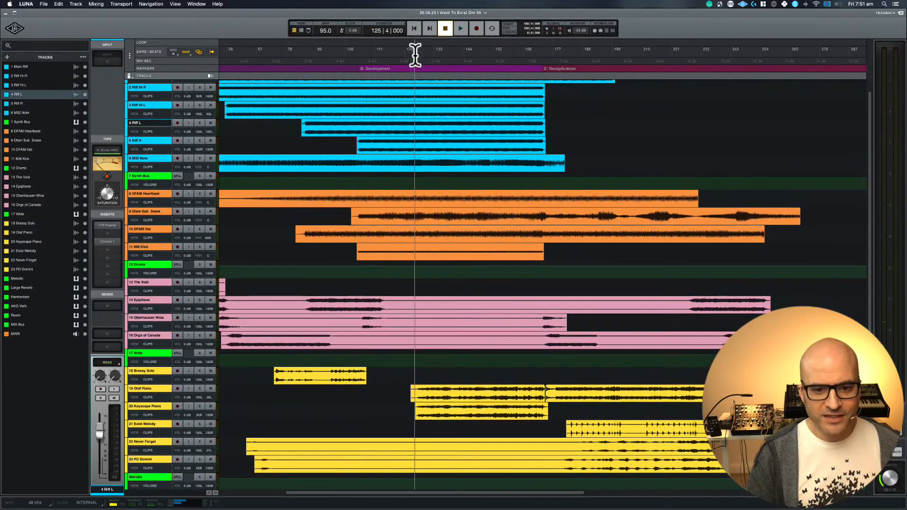
pyautogui.click(333, 388)
pyautogui.press('space')
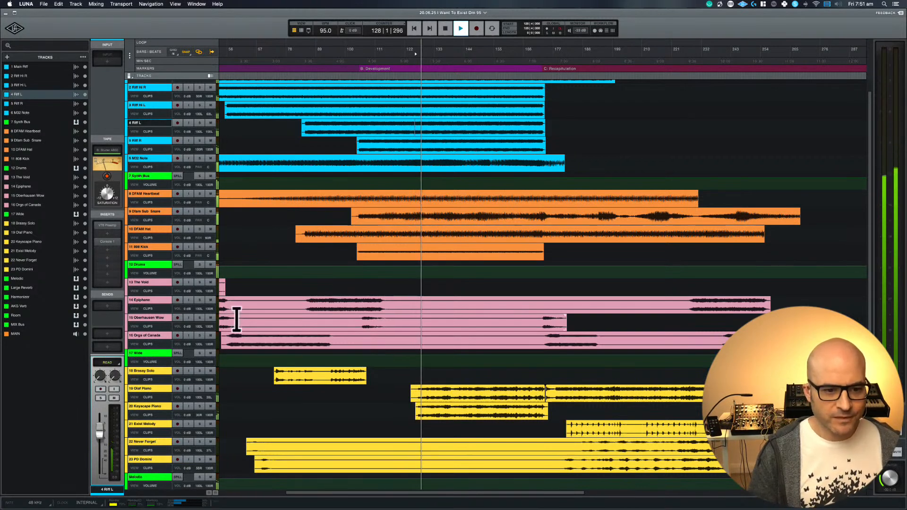
pyautogui.press('space')
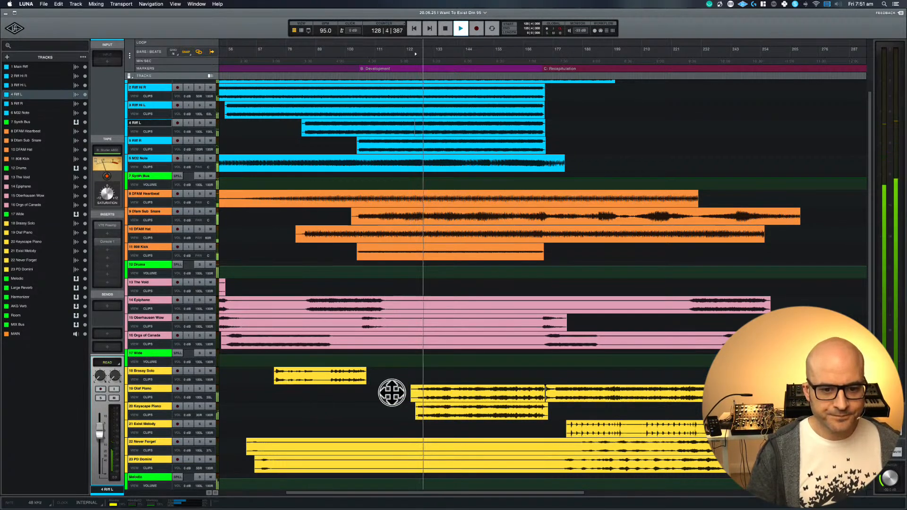
pyautogui.click(392, 392)
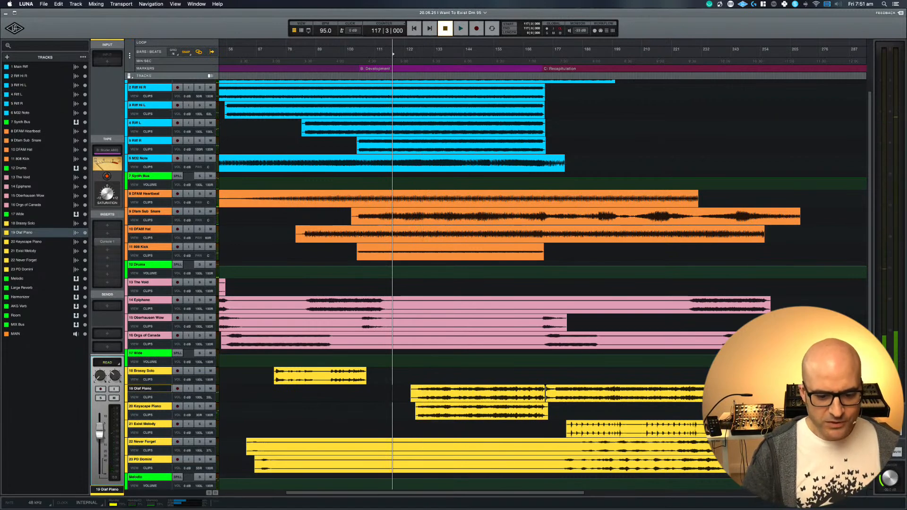
# - Switch to Trello, leave the Alberti piano item unedited, and open the problem item about the build to the payoff
pyautogui.press('super+Tab')
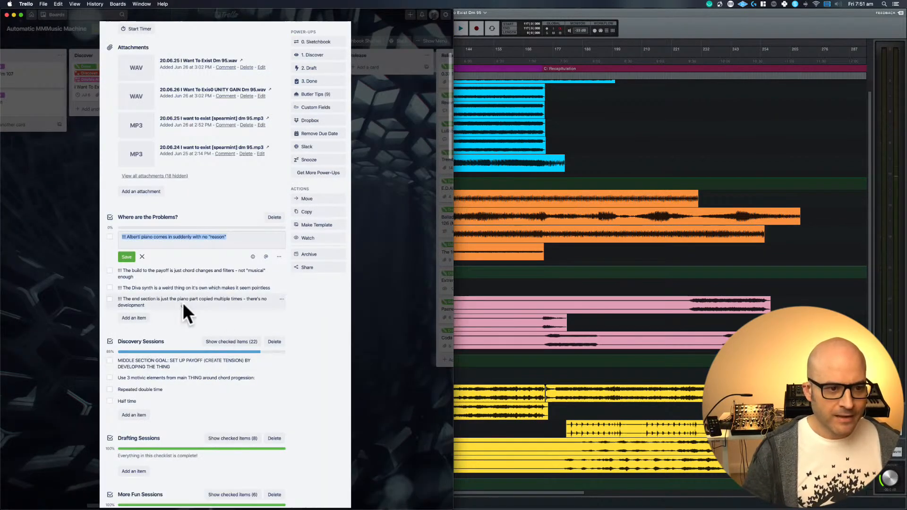
pyautogui.click(133, 260)
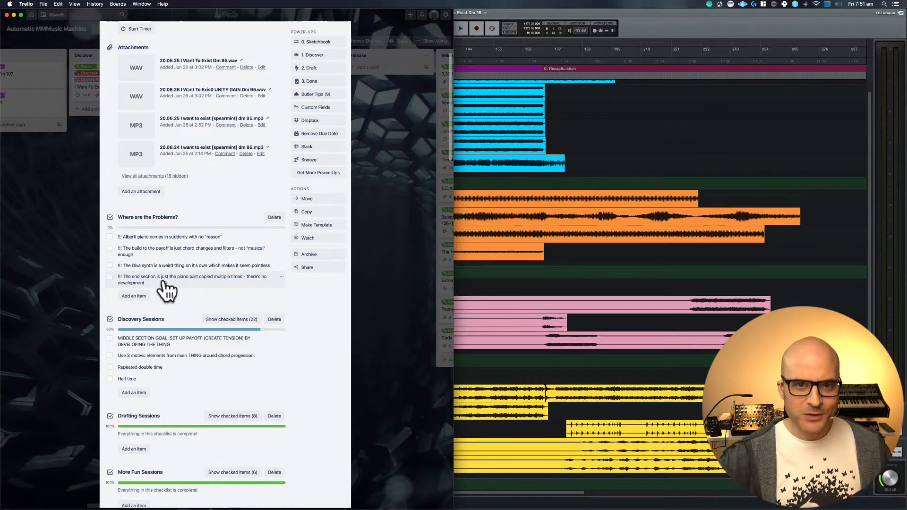
pyautogui.click(143, 255)
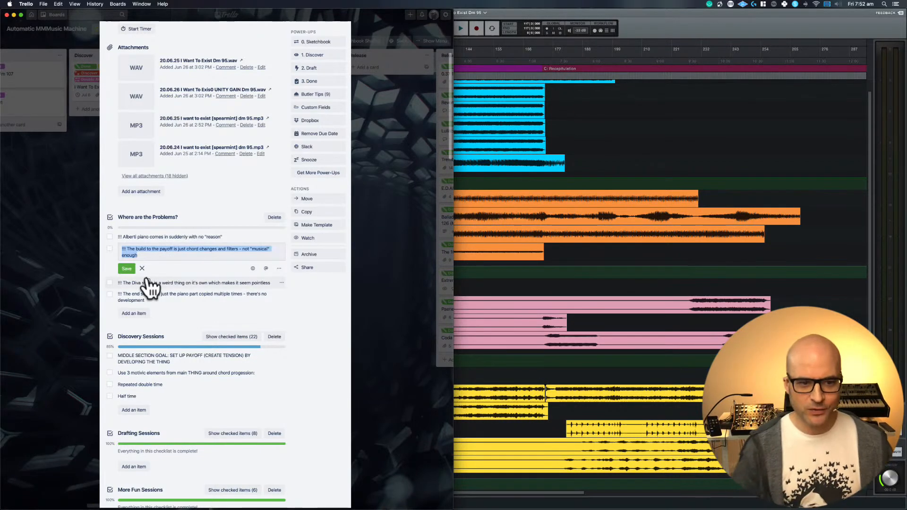
# - Place LUNA's playhead at 191|1|000 in the Recapitulation, and return to Trello to highlight 'not "musical" enough' in the build-to-the-payoff item
pyautogui.click(590, 122)
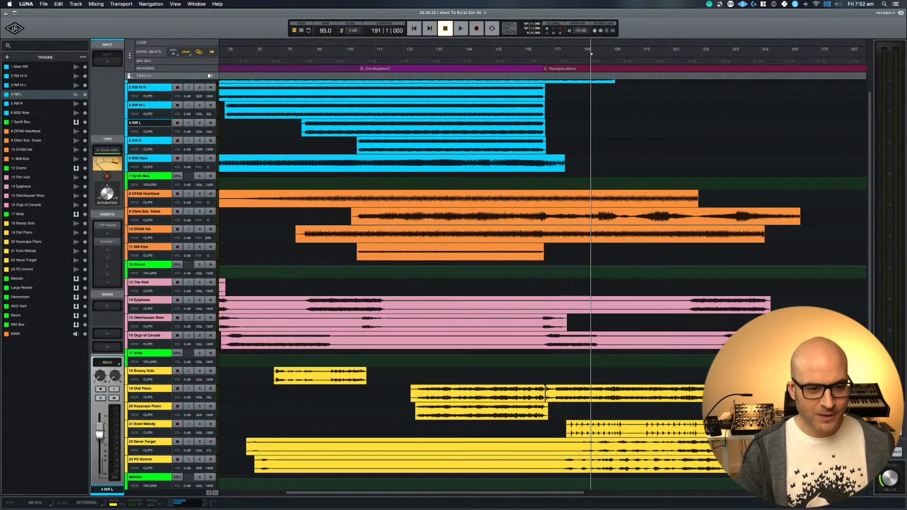
pyautogui.press('super+Tab')
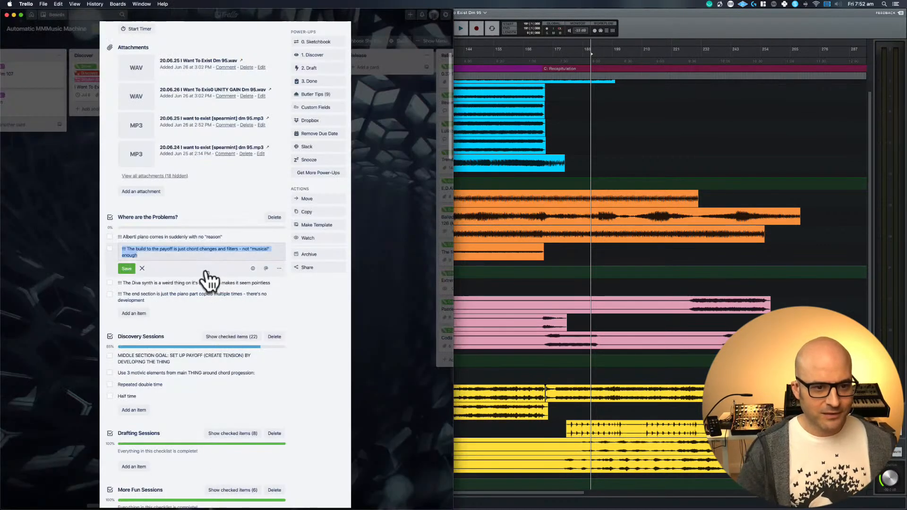
pyautogui.click(235, 256)
pyautogui.moveTo(235, 255); pyautogui.dragTo(243, 249)
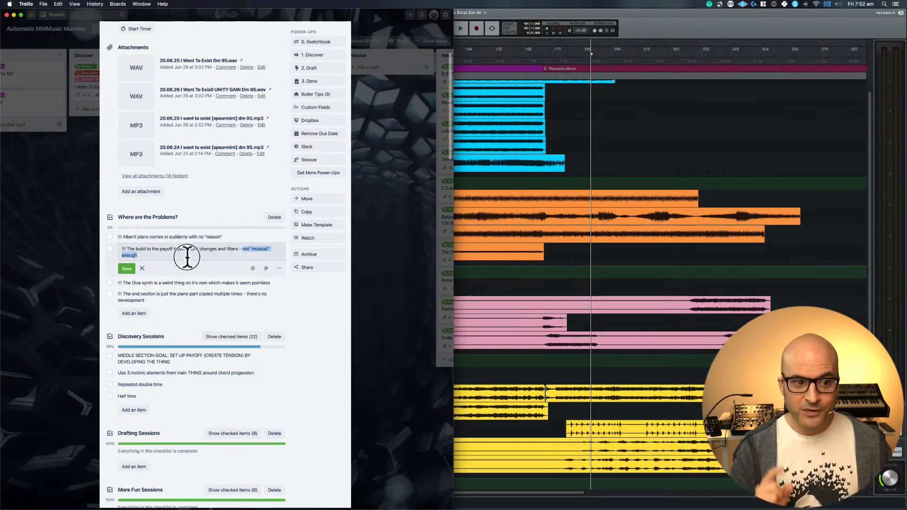
pyautogui.press('Right')
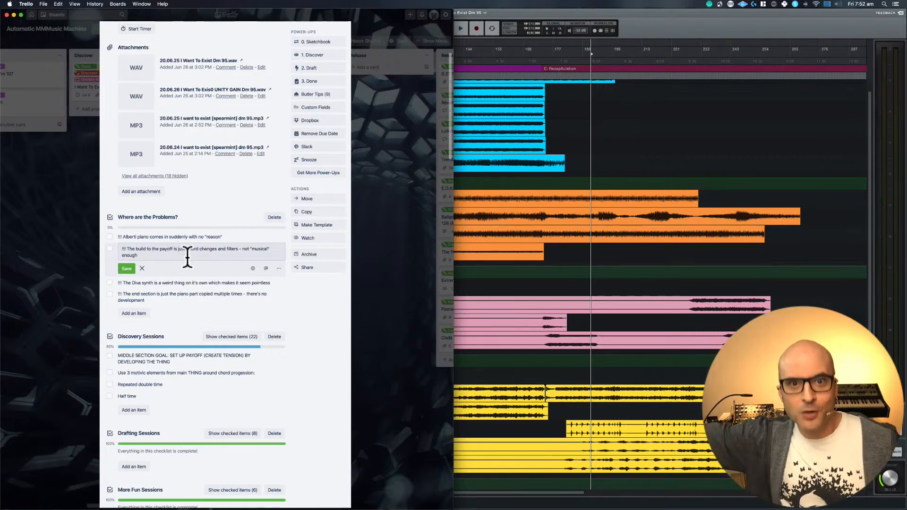
# - Review the build-to-the-payoff problem item and open the Diva synth problem item in the "Where are the Problems?" checklist
pyautogui.moveTo(187, 256); pyautogui.dragTo(88, 234)
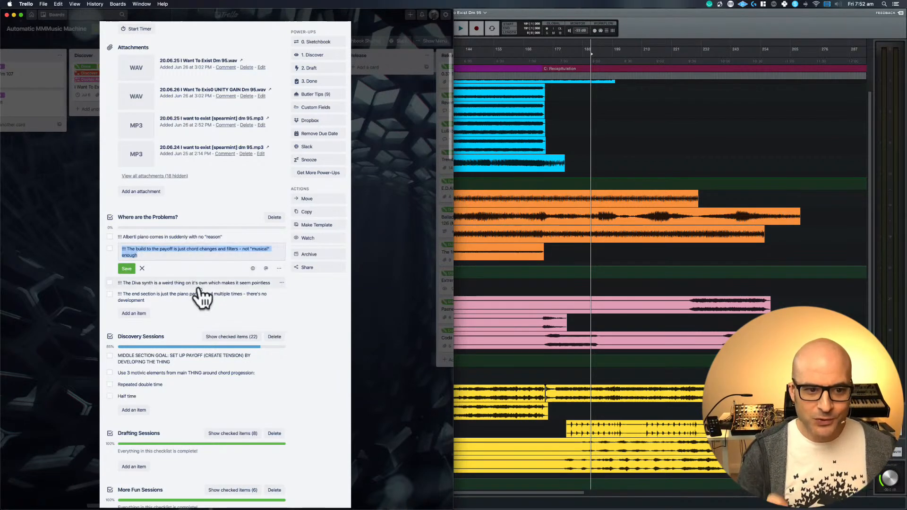
pyautogui.click(251, 249)
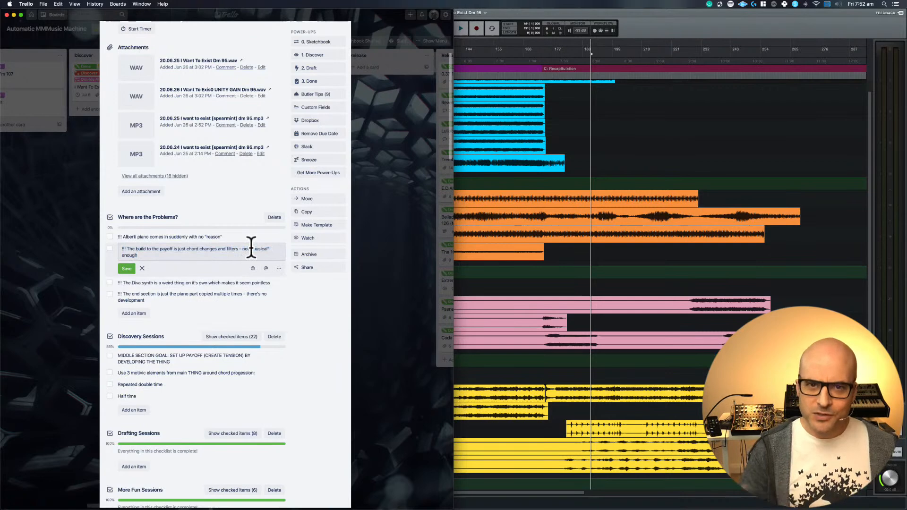
pyautogui.click(250, 283)
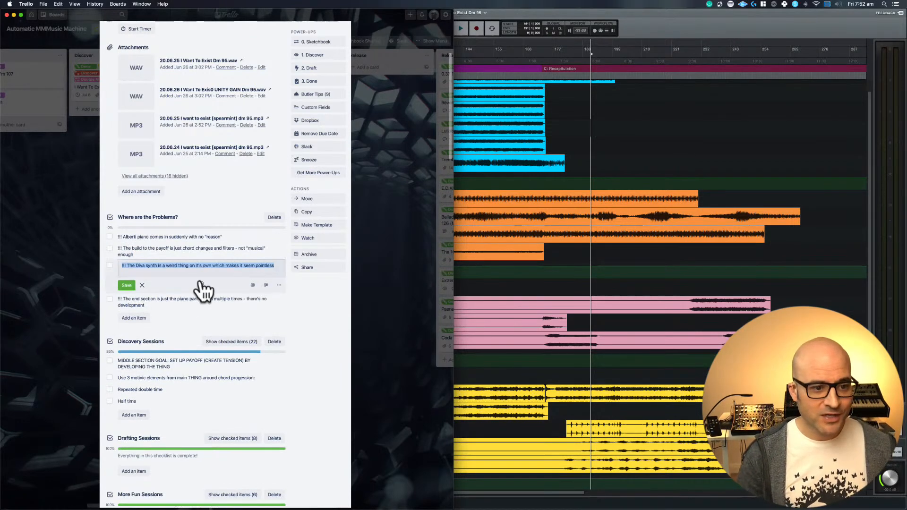
pyautogui.click(156, 270)
# - Switch to LUNA to locate the Breasy Solo clip at 73|3|000, and return to the Diva synth problem item in Trello
pyautogui.click(500, 283)
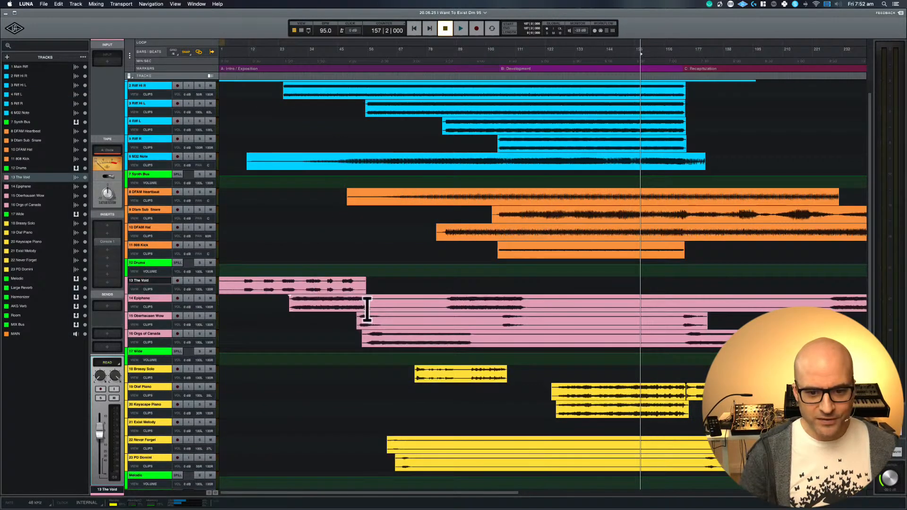
pyautogui.click(461, 377)
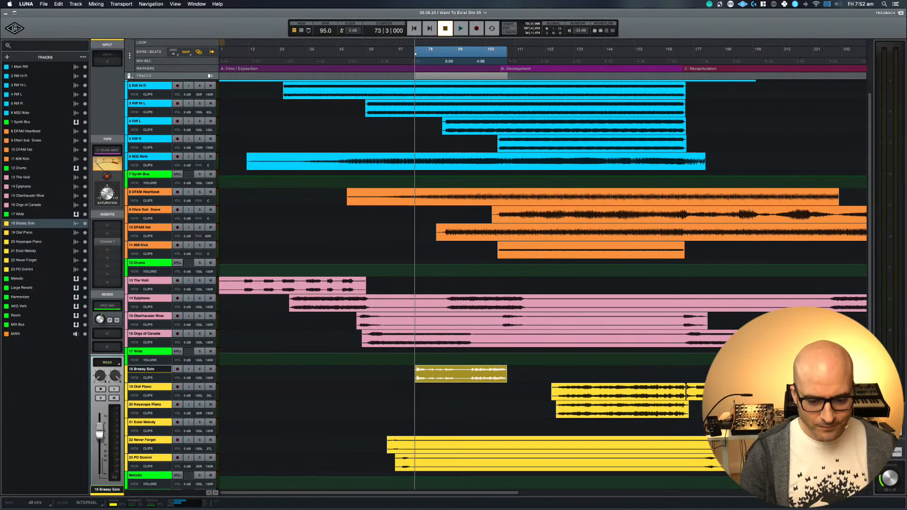
pyautogui.press('super+Tab')
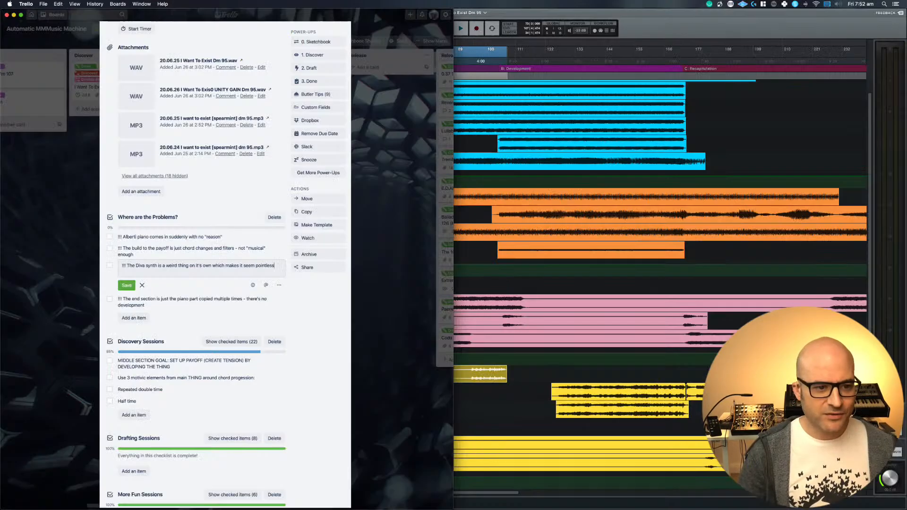
pyautogui.click(194, 250)
pyautogui.click(199, 283)
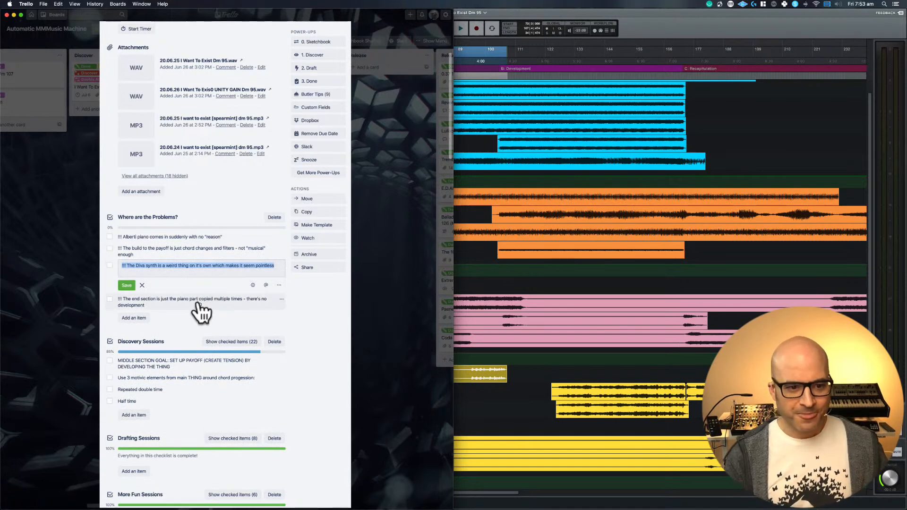
# - Enclose the problem item about the end section in parentheses and save it
pyautogui.click(199, 303)
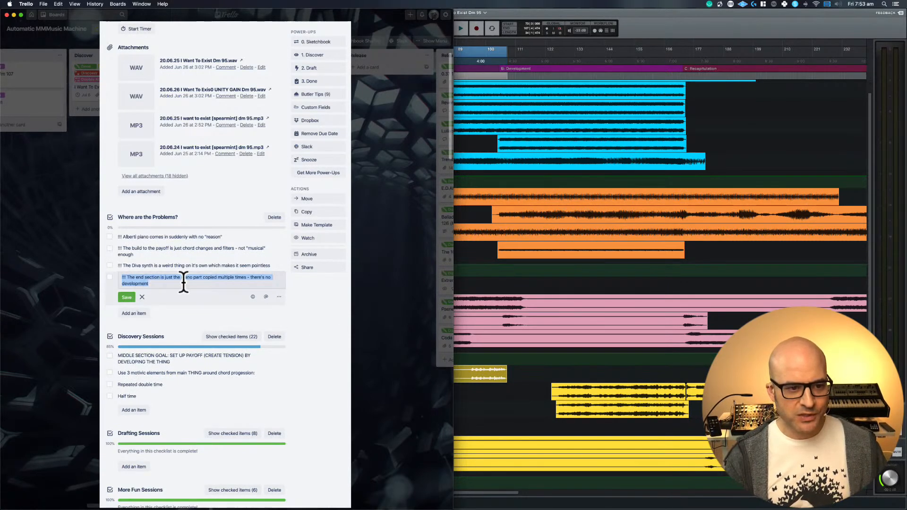
pyautogui.press('Right')
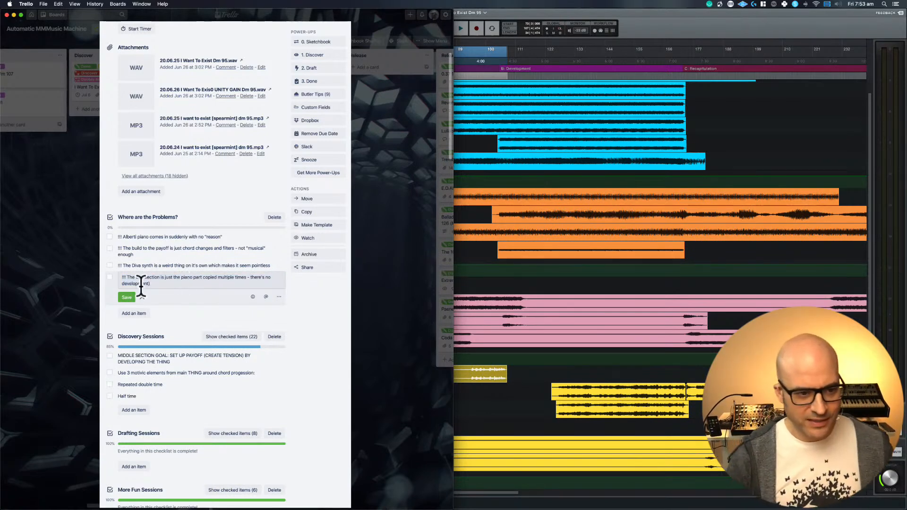
pyautogui.click(121, 278)
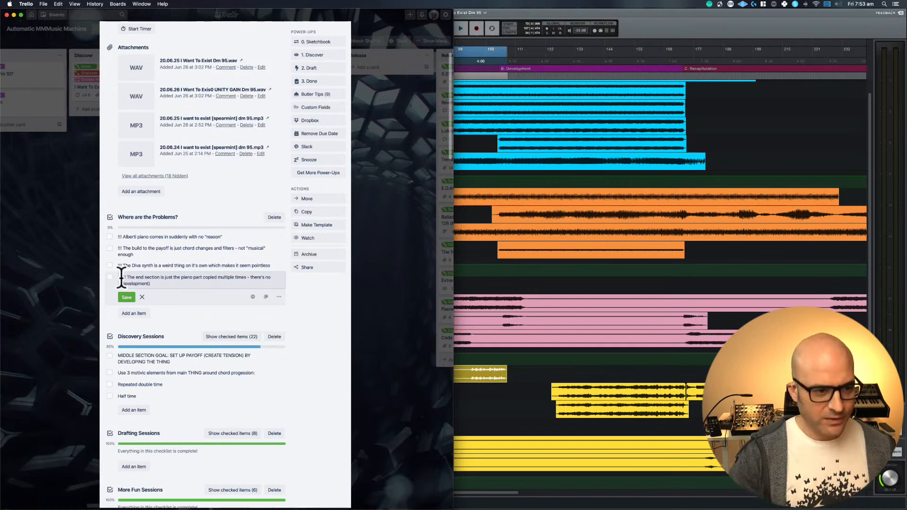
pyautogui.write('(')
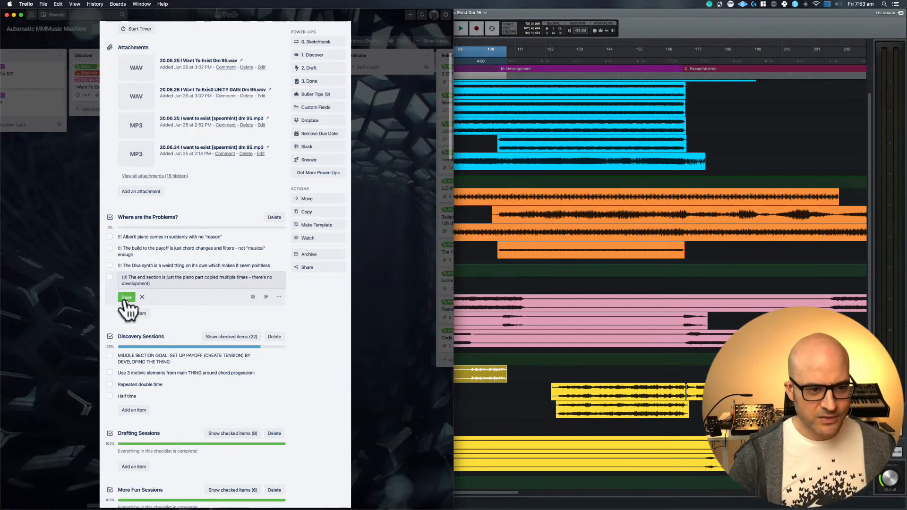
pyautogui.click(126, 298)
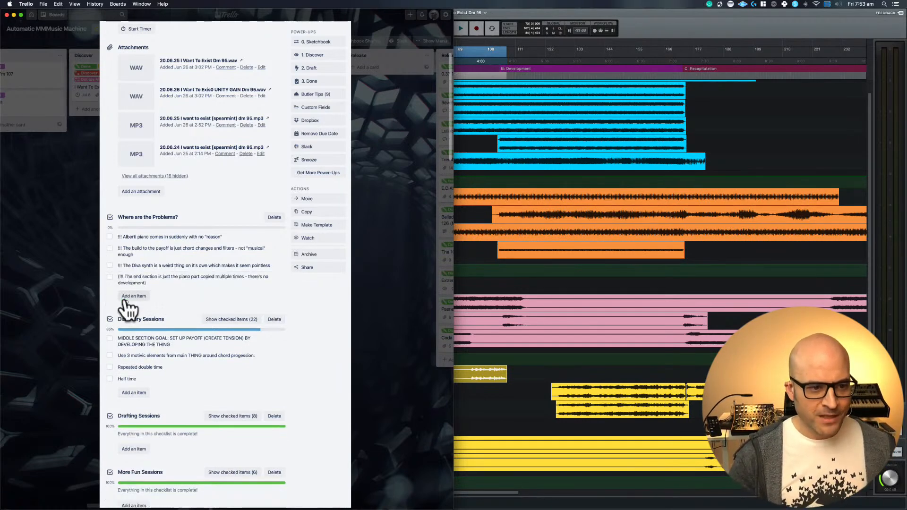
# - Reorder the problem items as end section, Diva synth, build to the payoff and, last, Alberti piano
pyautogui.click(169, 259)
pyautogui.moveTo(168, 260); pyautogui.dragTo(172, 289)
pyautogui.moveTo(172, 253); pyautogui.dragTo(175, 293)
pyautogui.click(173, 239)
pyautogui.moveTo(171, 239); pyautogui.dragTo(171, 283)
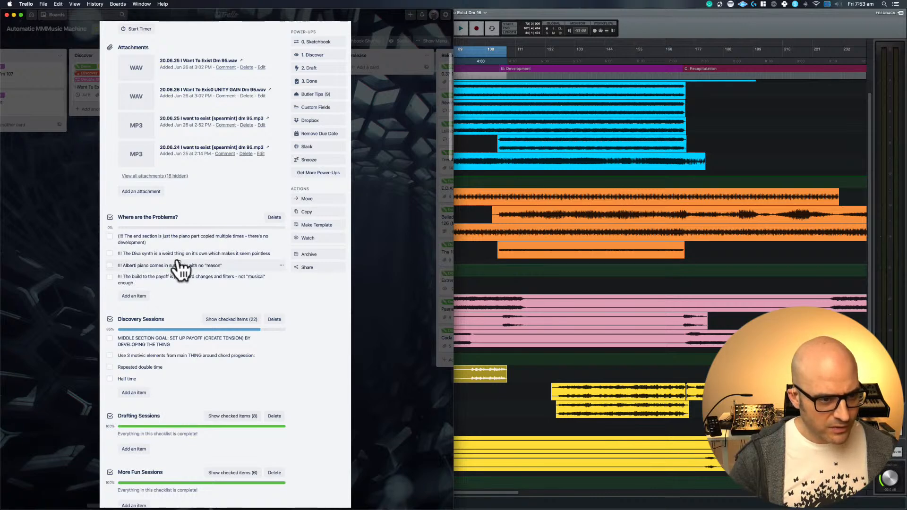
pyautogui.moveTo(180, 266); pyautogui.dragTo(168, 298)
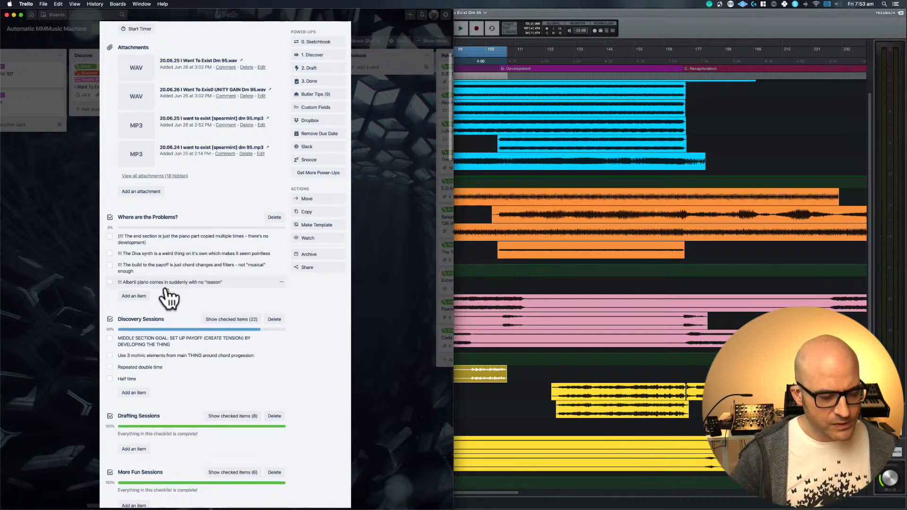
# - Start a new problem item with "Use" below the Alberti piano item, and switch to LUNA to look through the track list
pyautogui.click(133, 297)
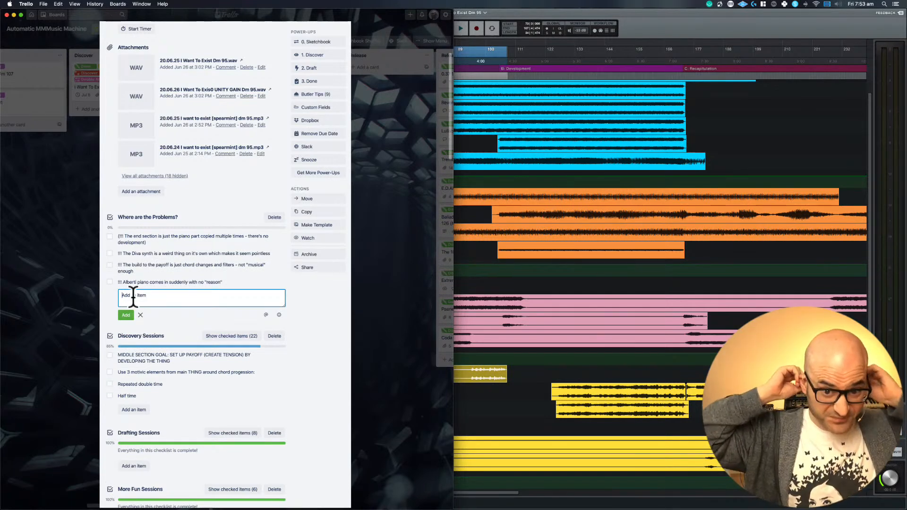
pyautogui.write('Use')
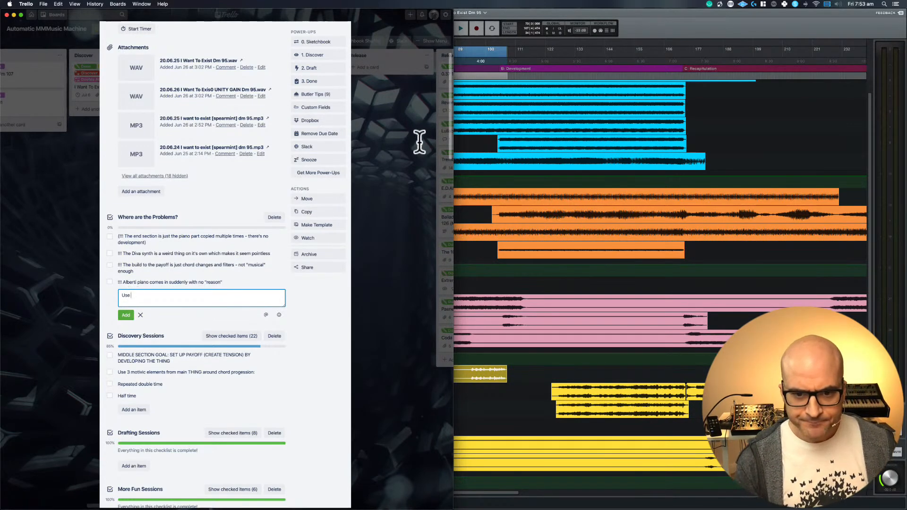
pyautogui.click(467, 244)
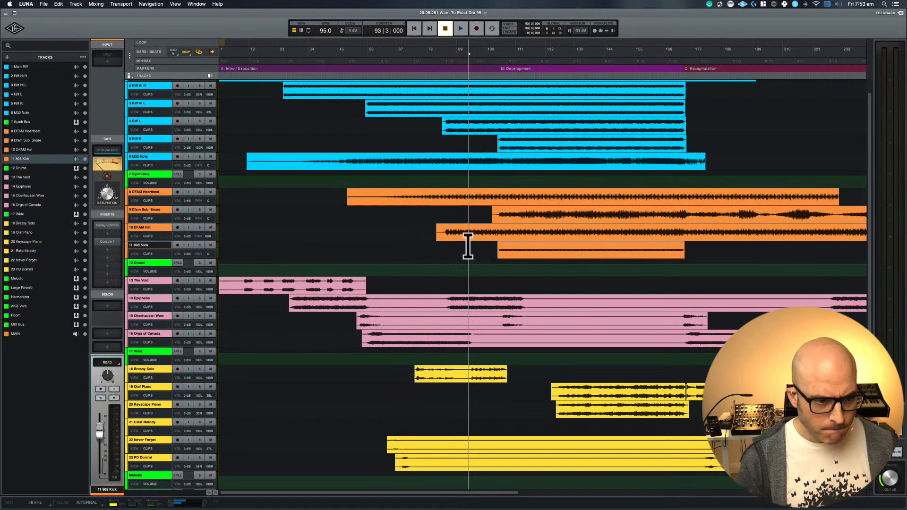
pyautogui.scroll(-3, 163, 394)
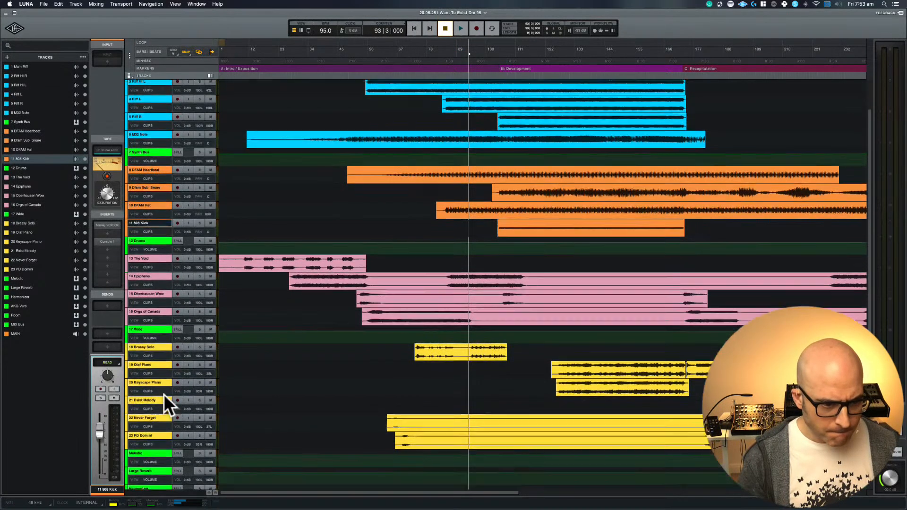
pyautogui.scroll(-4, 163, 394)
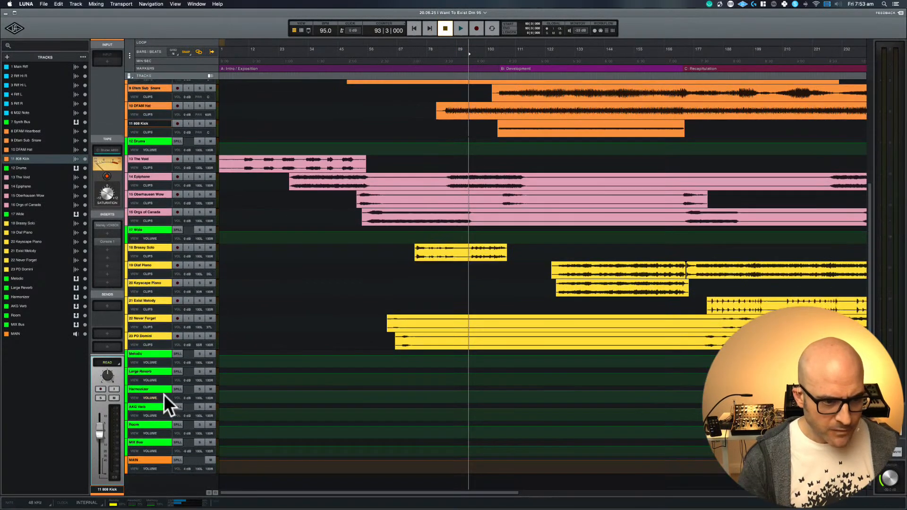
pyautogui.scroll(8, 163, 394)
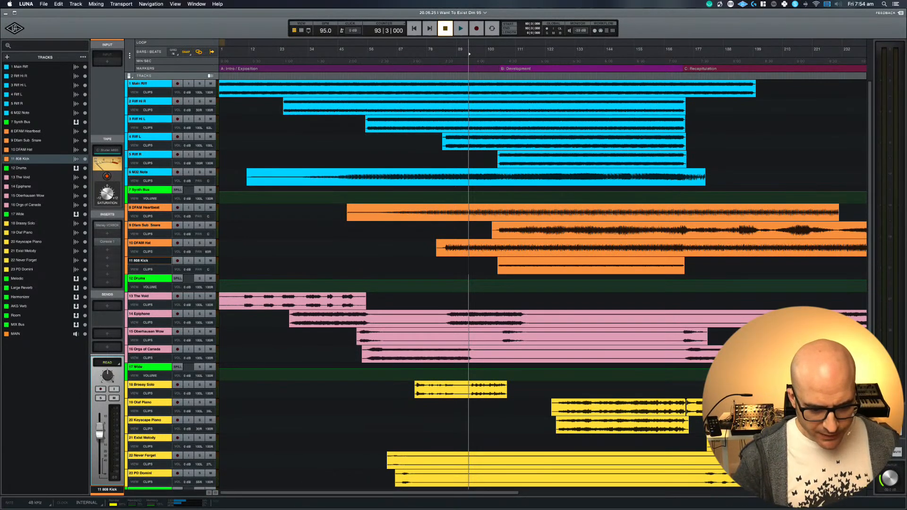
# - Return to Trello and complete the new item as "Use Organs of Canada pad to suggest the coming chord progression"
pyautogui.press('super+Tab')
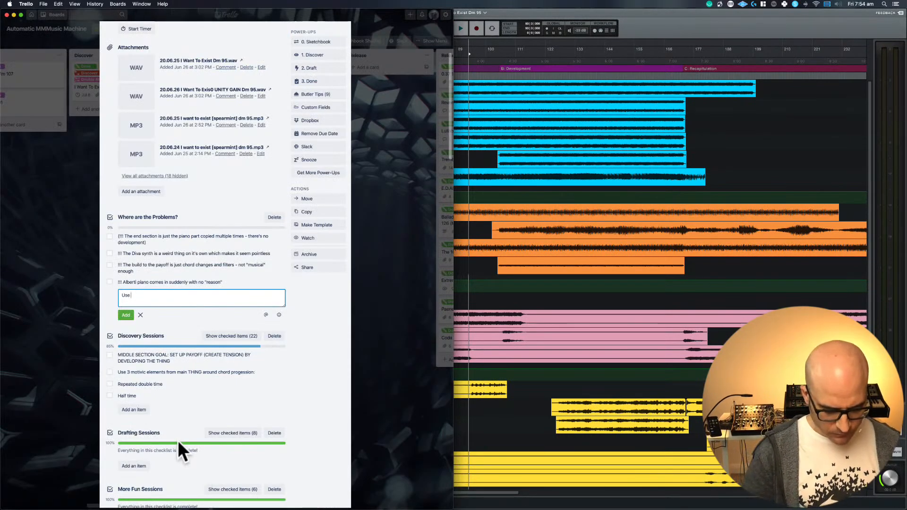
pyautogui.write('rgans of C')
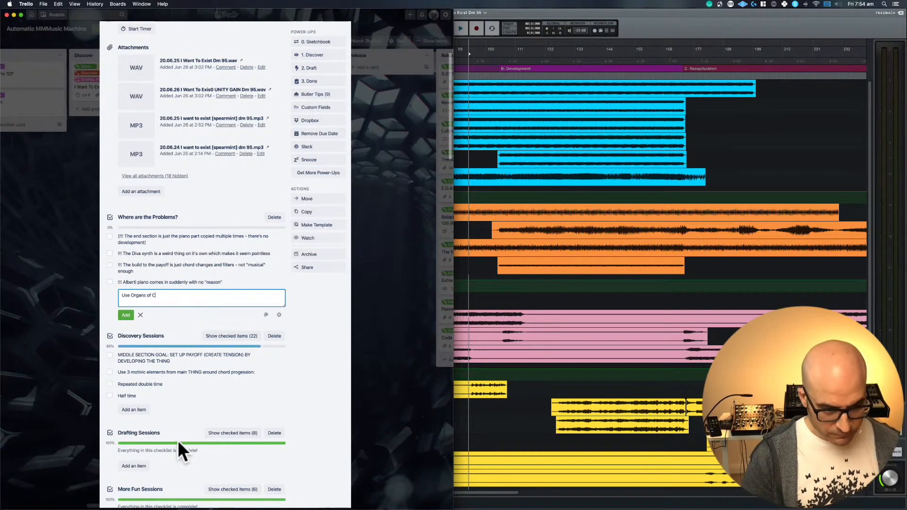
pyautogui.write('anada pads')
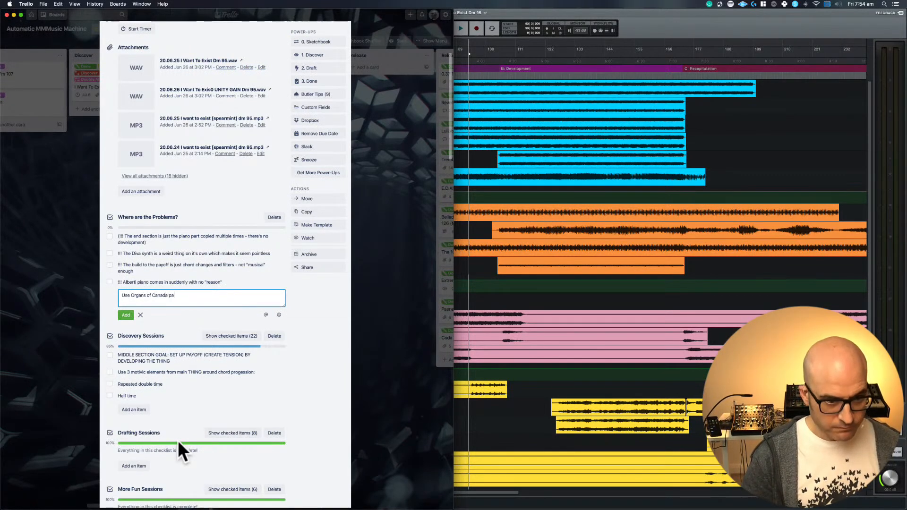
pyautogui.press('BackSpace')
pyautogui.write('to ')
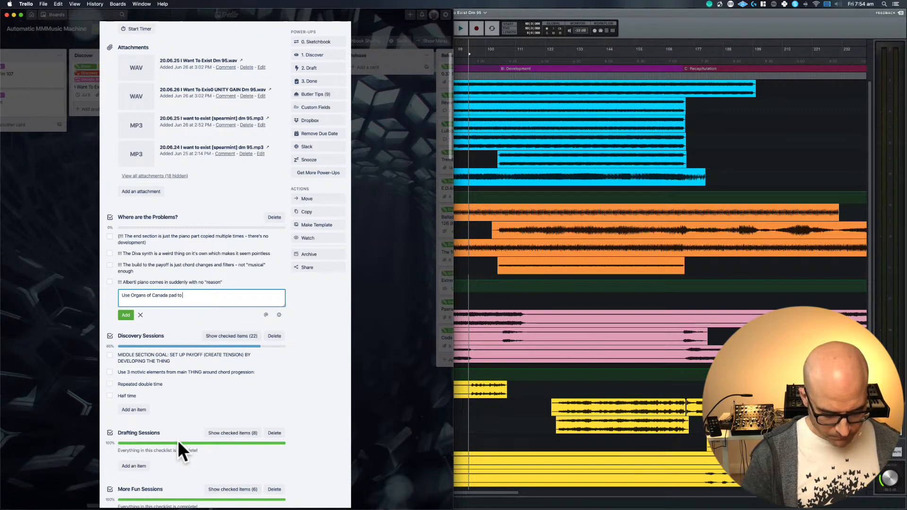
pyautogui.write('suggest the ')
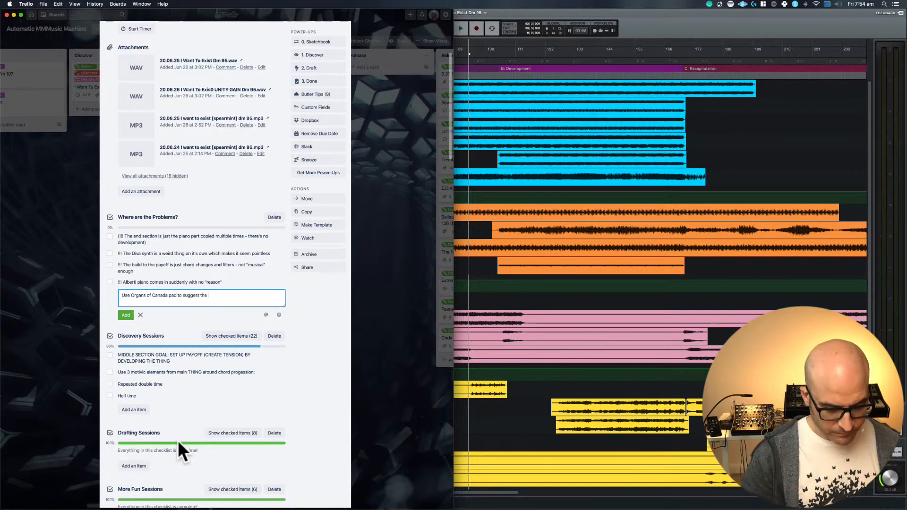
pyautogui.write('coming chord pro')
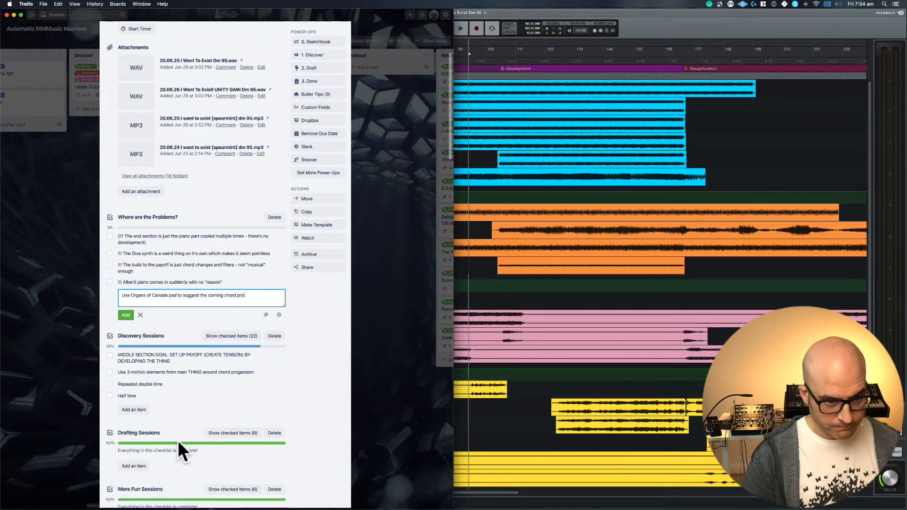
pyautogui.write('gression')
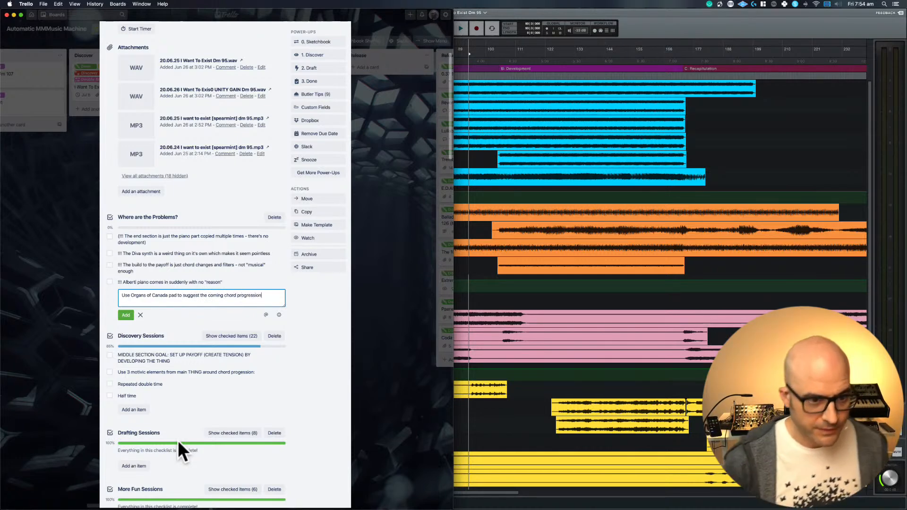
pyautogui.press('Return')
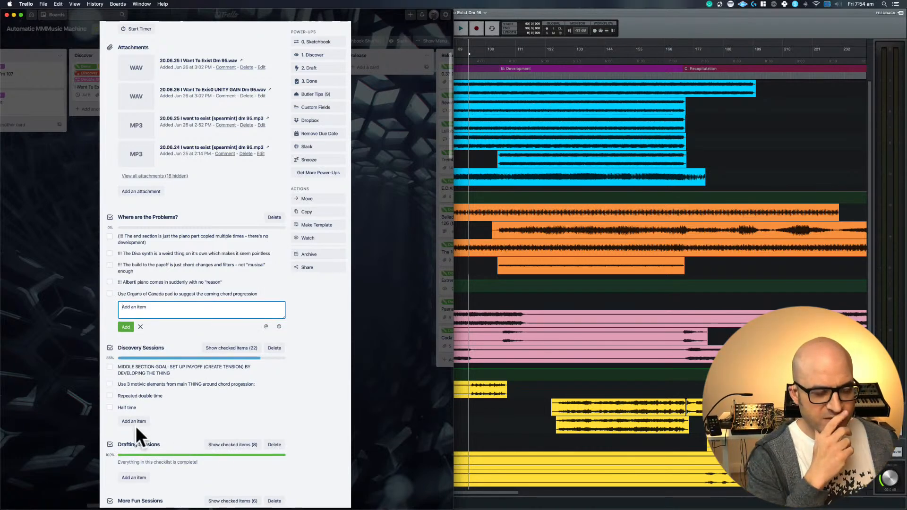
# - Prefix the Organs of Canada pad item with "- " to mark it as a sub-point of the Alberti piano problem, and save it
pyautogui.click(124, 295)
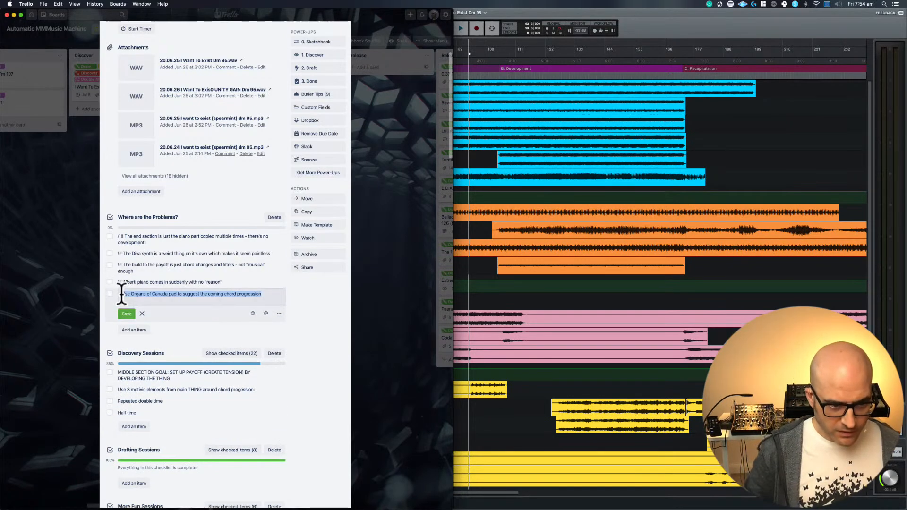
pyautogui.click(122, 294)
pyautogui.write('!!! -')
pyautogui.press('Return')
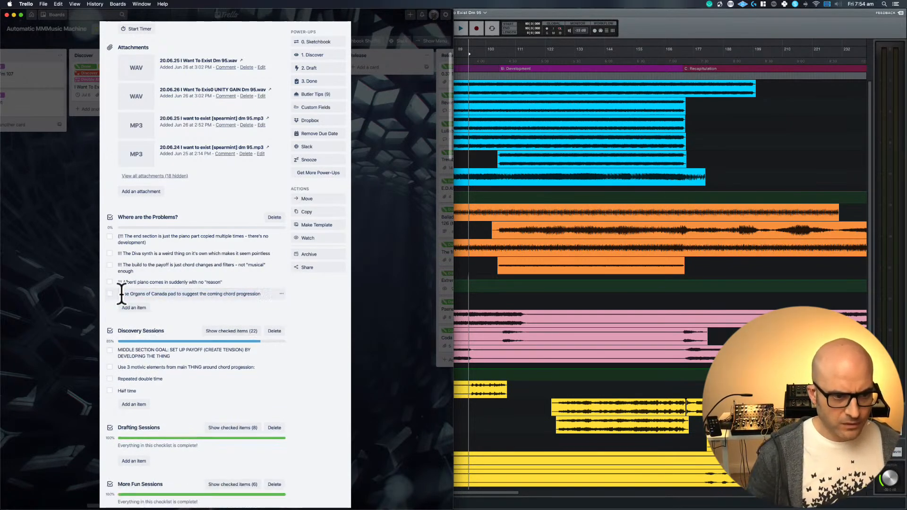
pyautogui.click(132, 315)
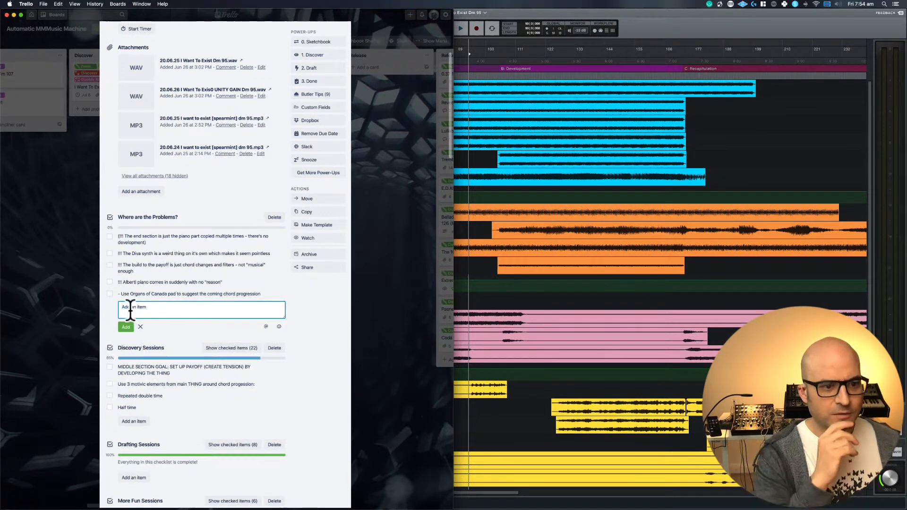
pyautogui.click(151, 295)
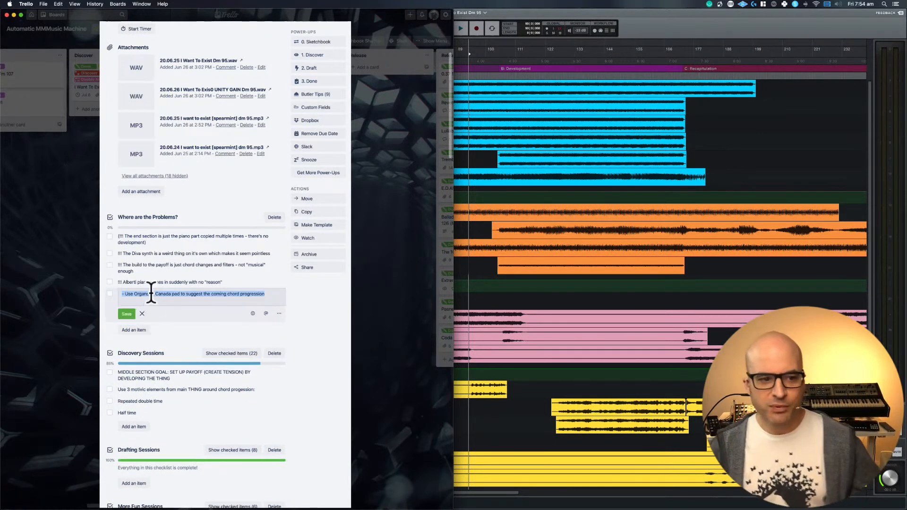
pyautogui.click(126, 314)
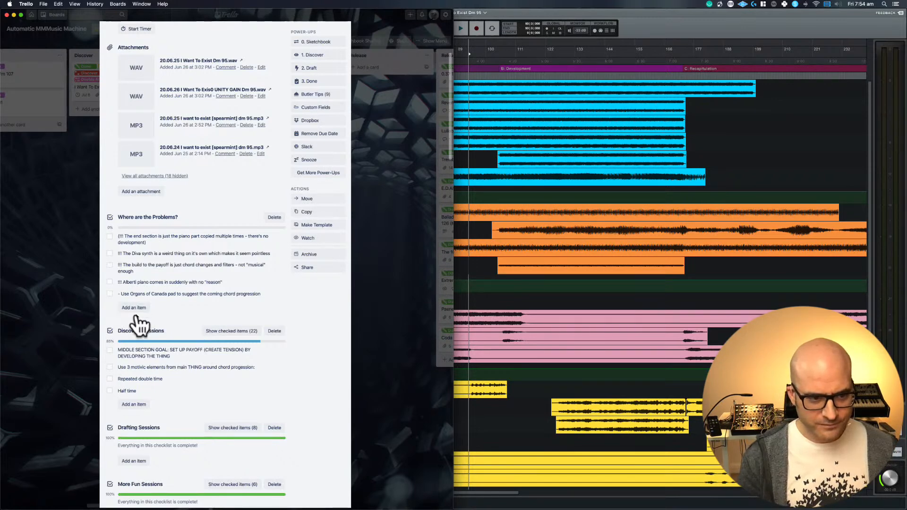
# - Start a new problem item with "- Try" below the Organs of Canada pad item
pyautogui.click(134, 307)
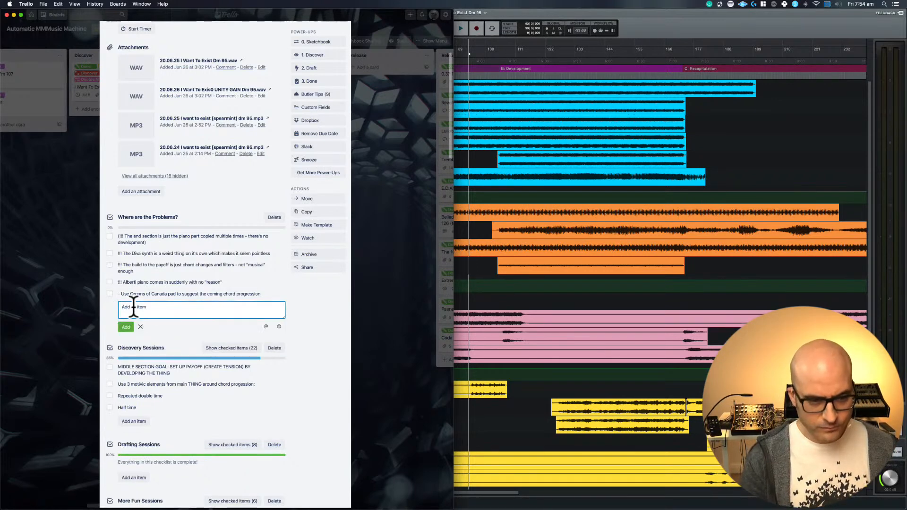
pyautogui.write('- Tr')
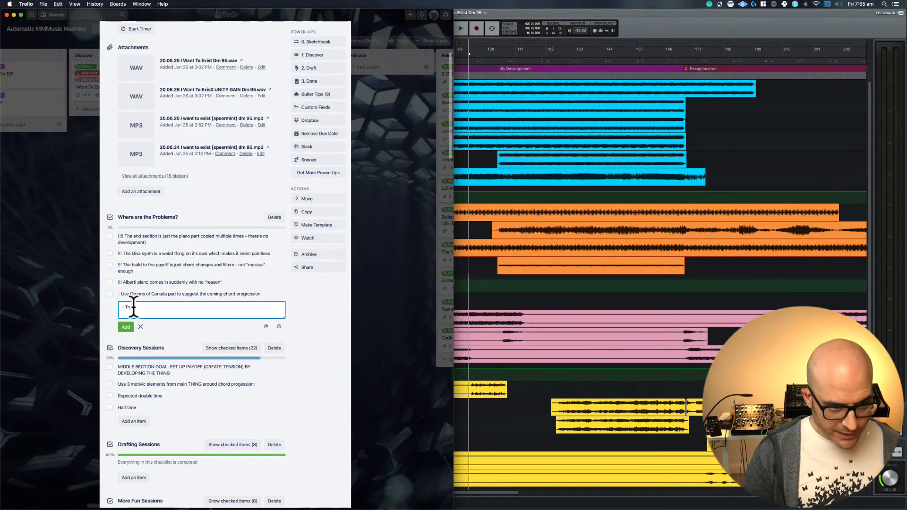
pyautogui.write('y adapt')
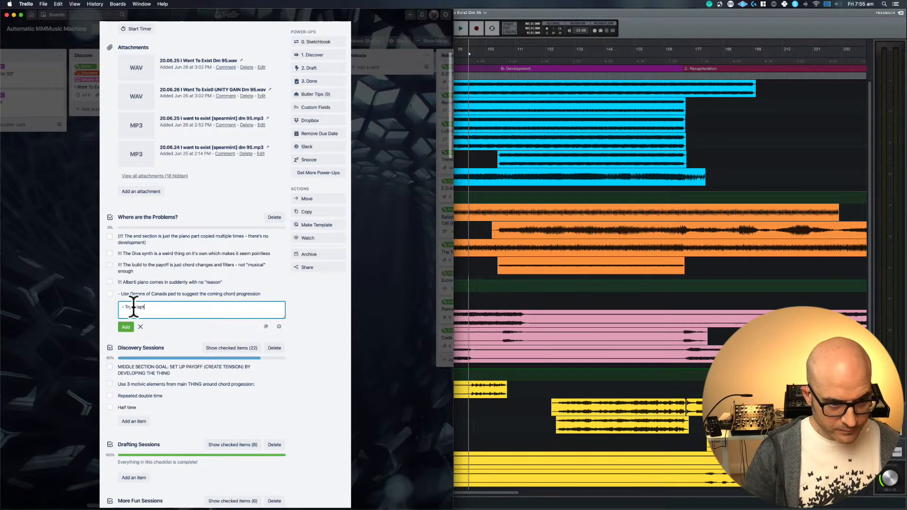
pyautogui.write('ing the')
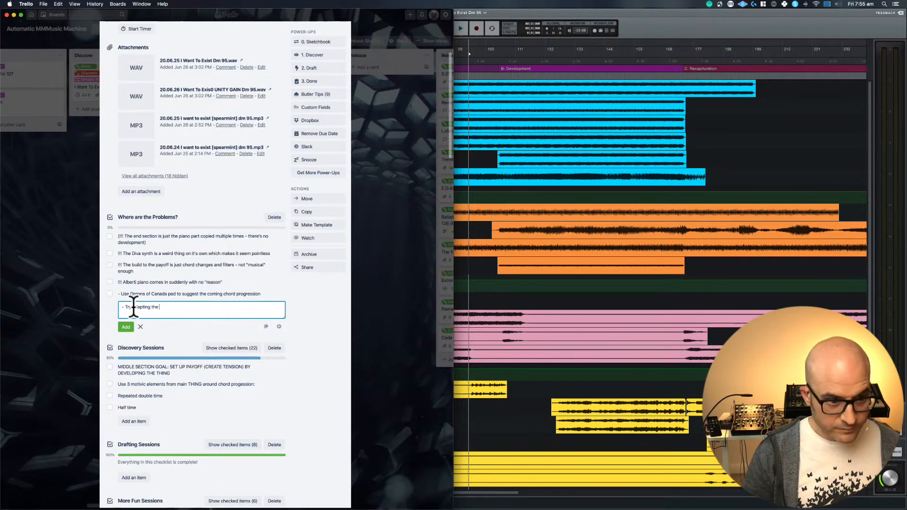
pyautogui.press('BackSpace')
pyautogui.press('BackSpace')
pyautogui.press('BackSpace')
pyautogui.press('BackSpace')
pyautogui.press('BackSpace')
pyautogui.press('BackSpace')
pyautogui.press('BackSpace')
pyautogui.press('BackSpace')
pyautogui.press('BackSpace')
pyautogui.press('BackSpace')
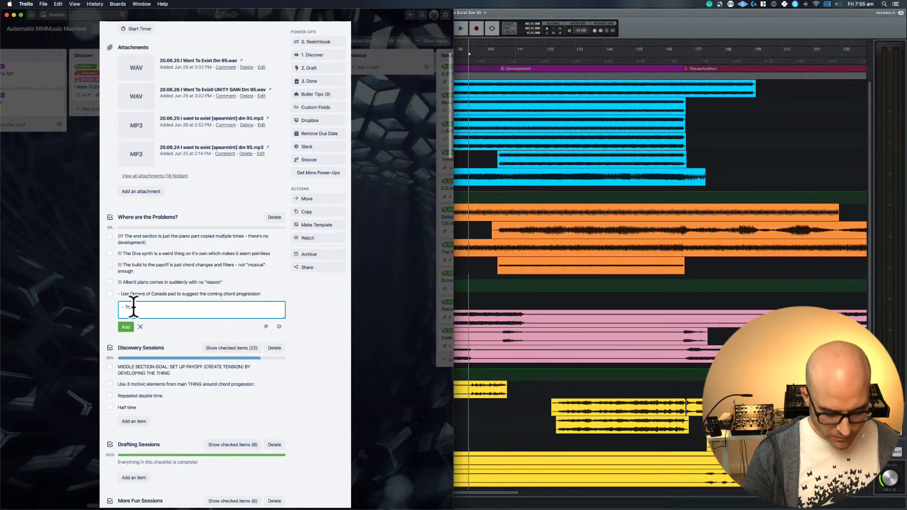
pyautogui.write('using')
pyautogui.press('BackSpace')
pyautogui.press('BackSpace')
pyautogui.press('BackSpace')
pyautogui.press('BackSpace')
pyautogui.press('BackSpace')
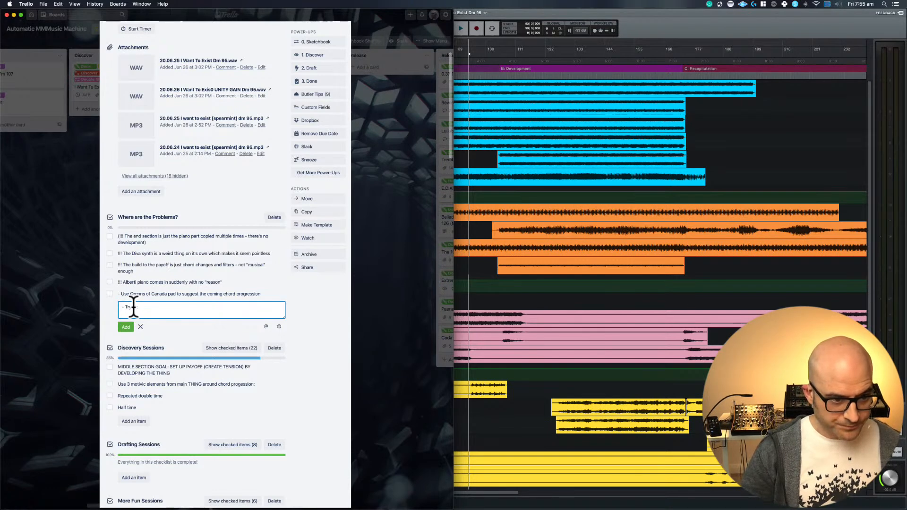
# - Continue the "- Try" item with "taking a motif from the melody and placing it over the initial chord progression"
pyautogui.write('making a ')
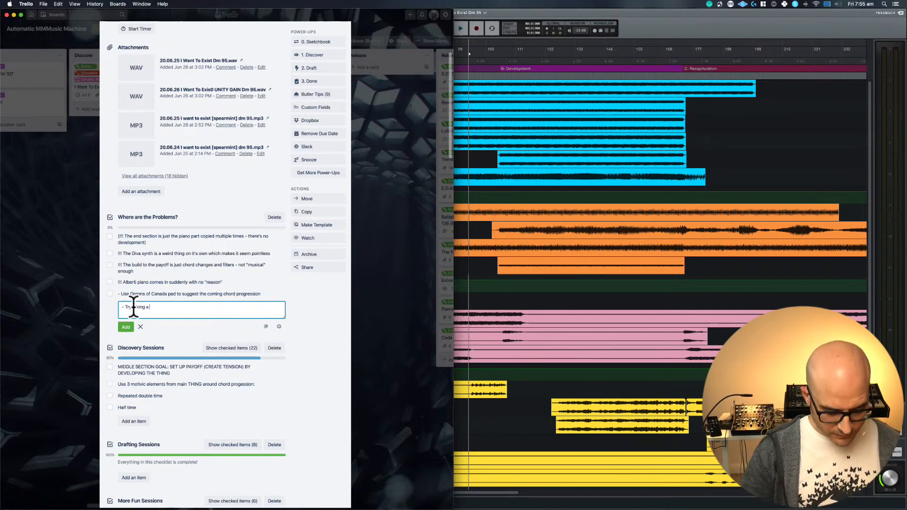
pyautogui.write('motif from the')
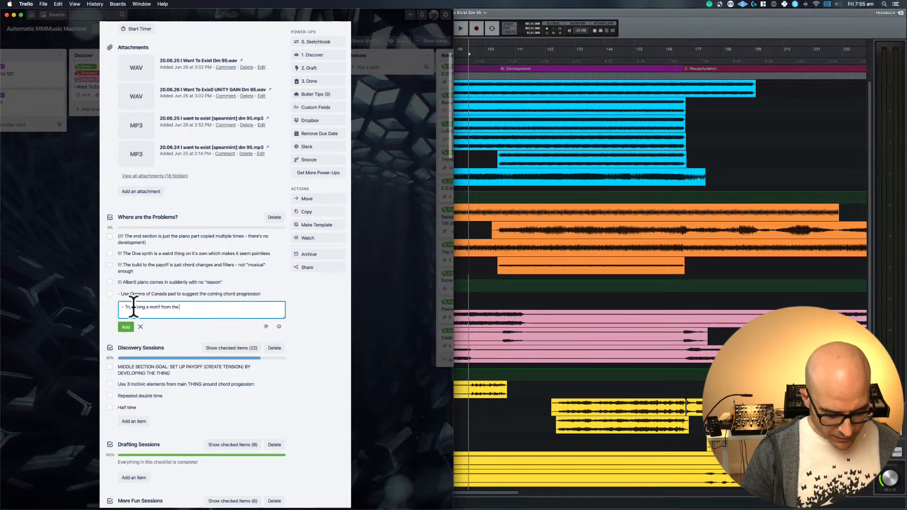
pyautogui.write(' m')
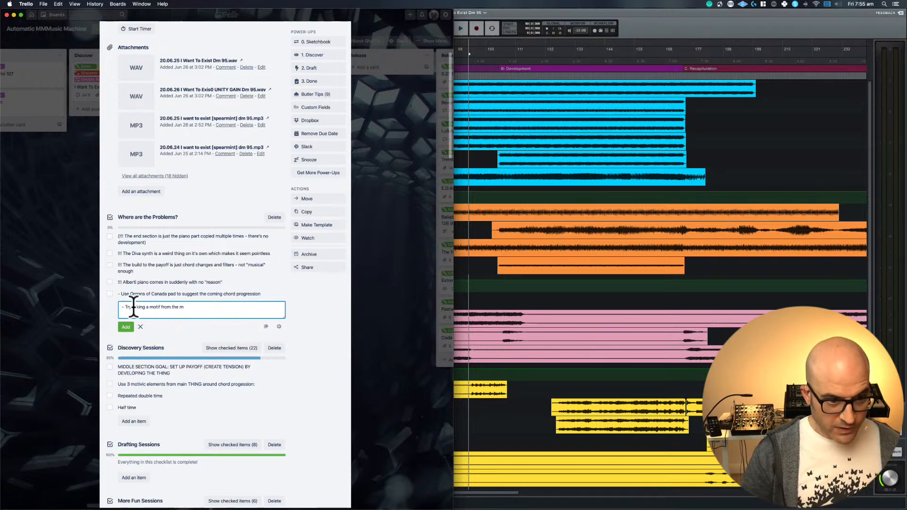
pyautogui.write('elody')
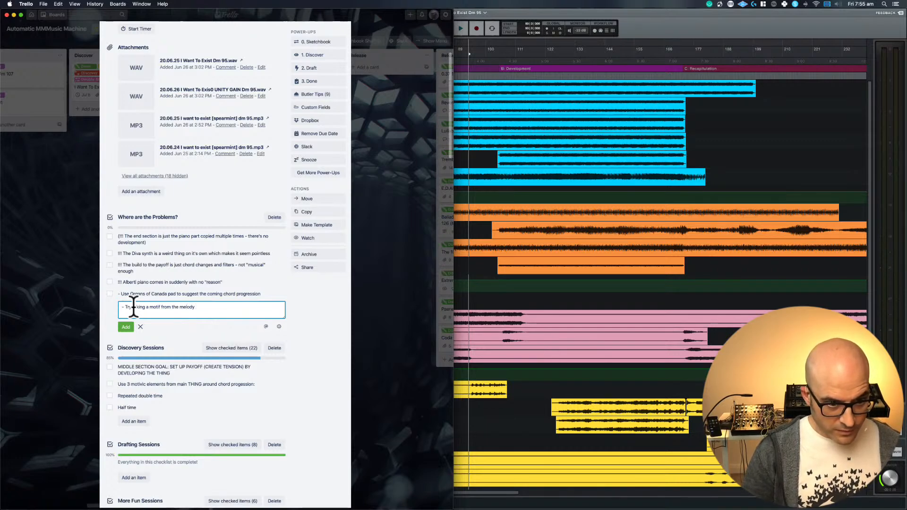
pyautogui.write(' and')
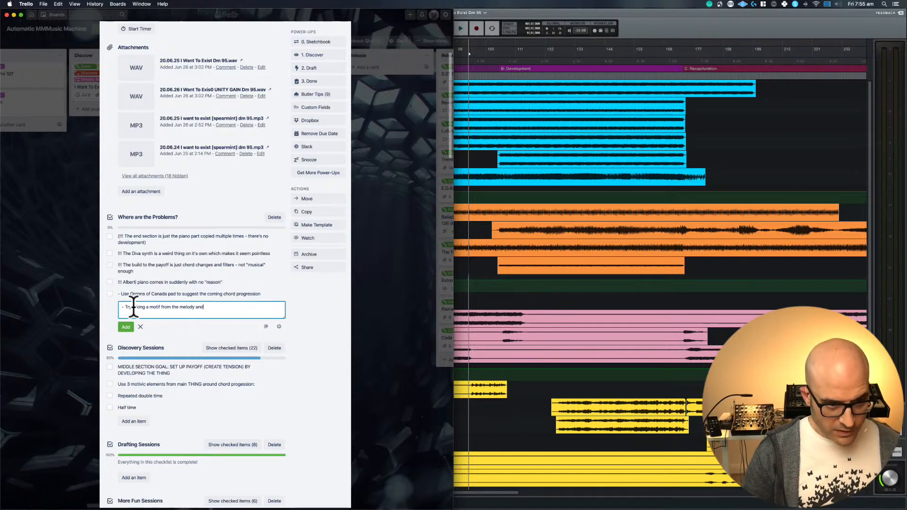
pyautogui.write(' ap')
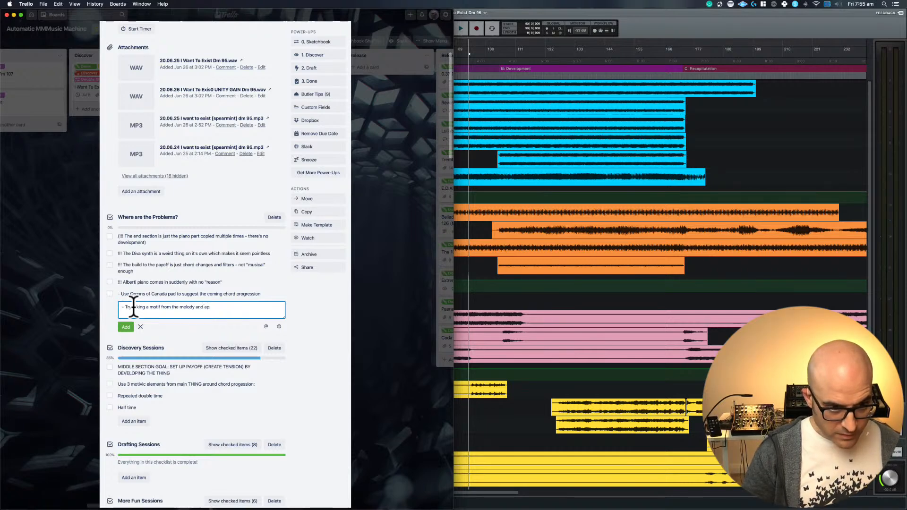
pyautogui.write('d')
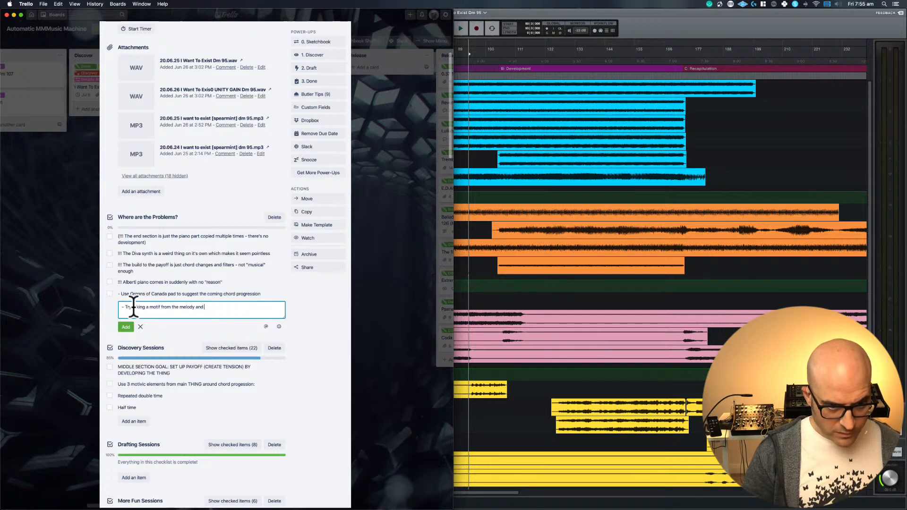
pyautogui.press('BackSpace')
pyautogui.press('BackSpace')
pyautogui.press('BackSpace')
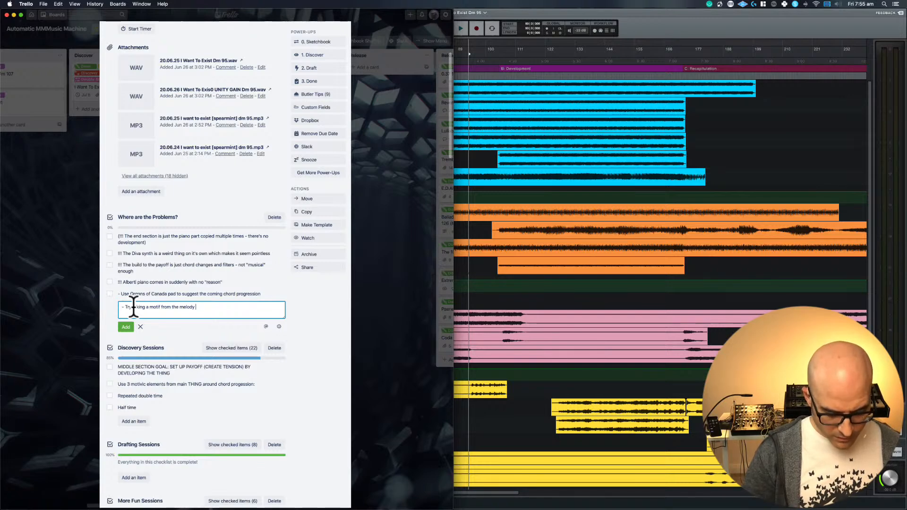
pyautogui.write('d placing')
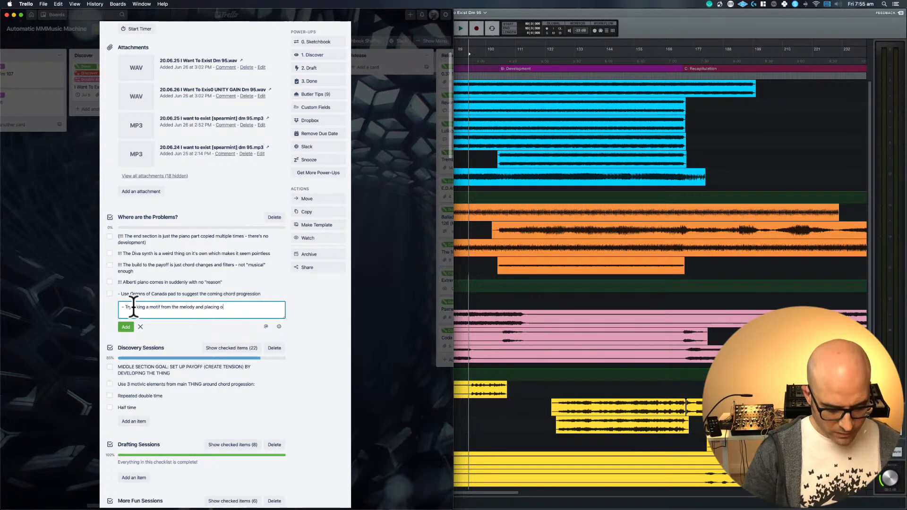
pyautogui.write(' it over the')
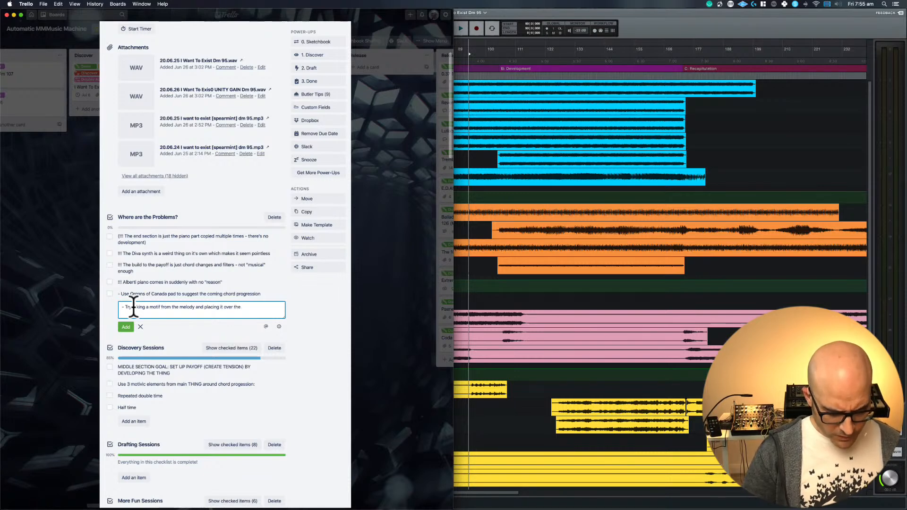
pyautogui.write(' initial ch')
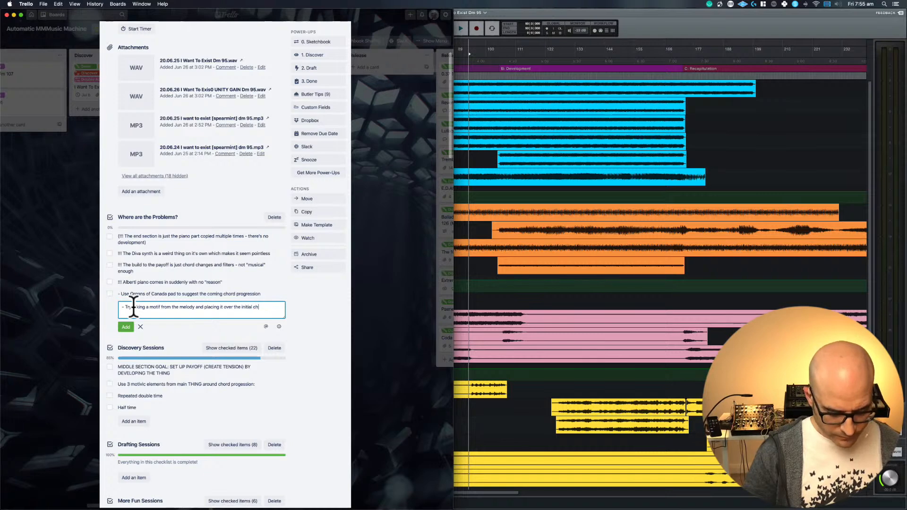
pyautogui.write('roord progression')
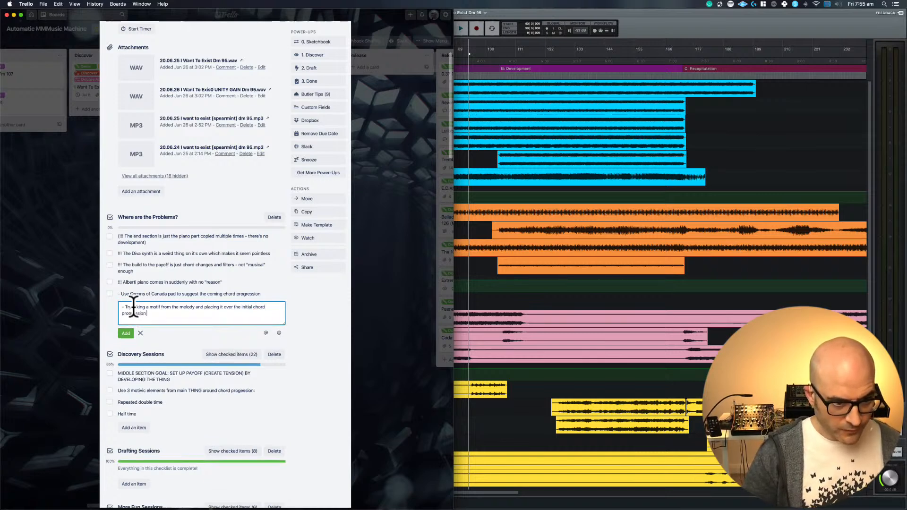
# - Complete the motif item with "then adding it gradually before the piano comes in" and save it to the checklist
pyautogui.write(' then')
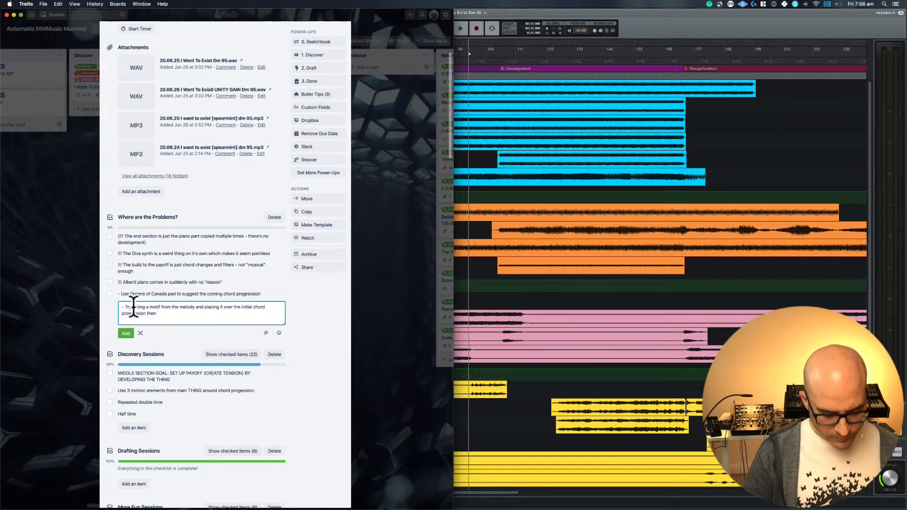
pyautogui.write('adding it gra')
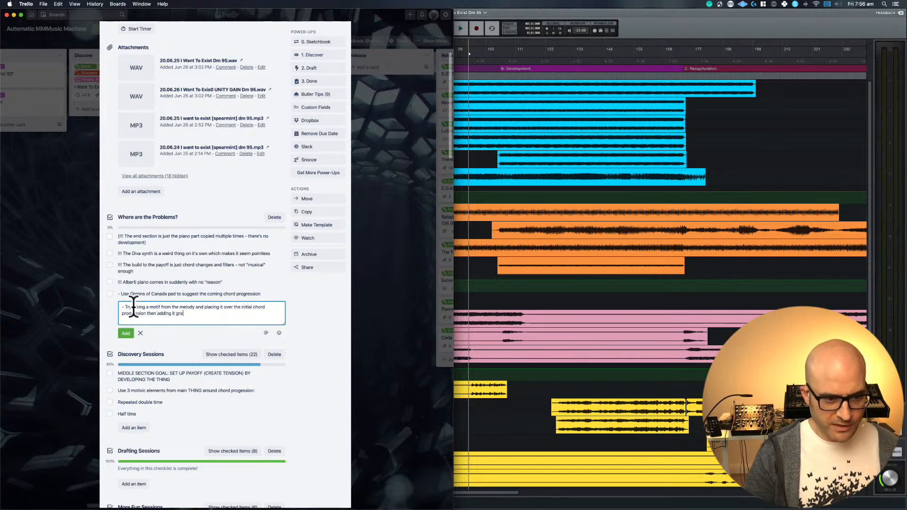
pyautogui.write('dually before')
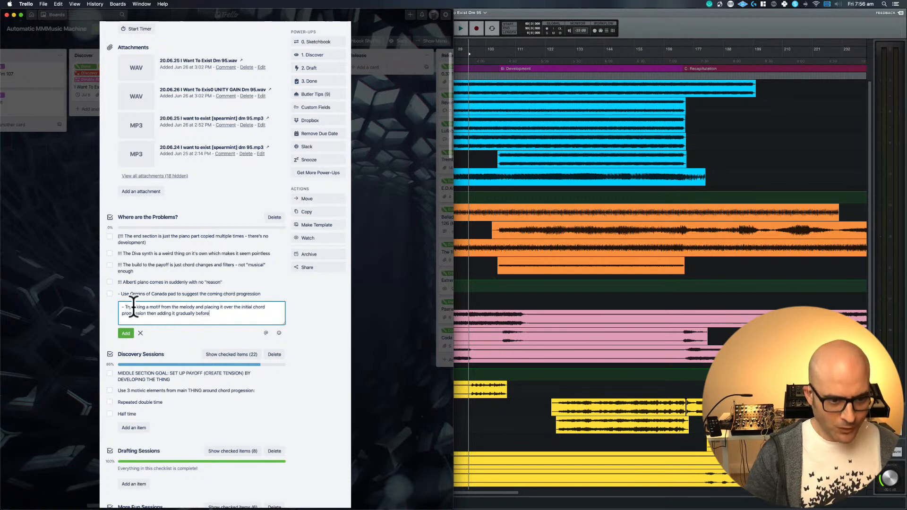
pyautogui.write(' the piano comes in')
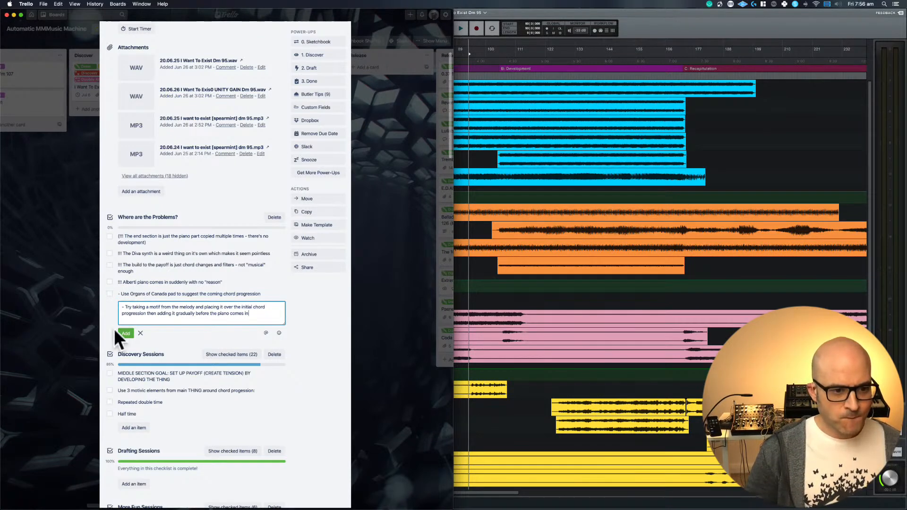
pyautogui.click(131, 332)
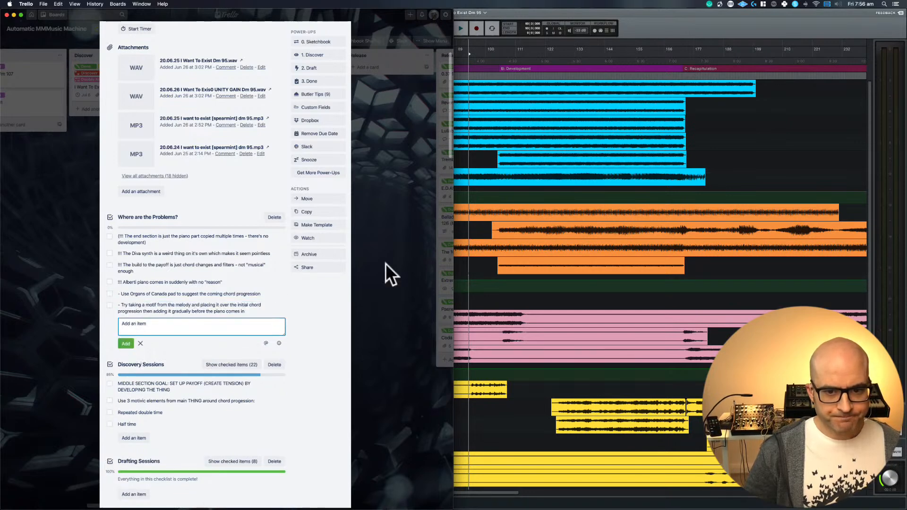
# - Check the Olaf Piano clip in LUNA, and return to Trello to start another problem item with "- Add another"
pyautogui.click(514, 303)
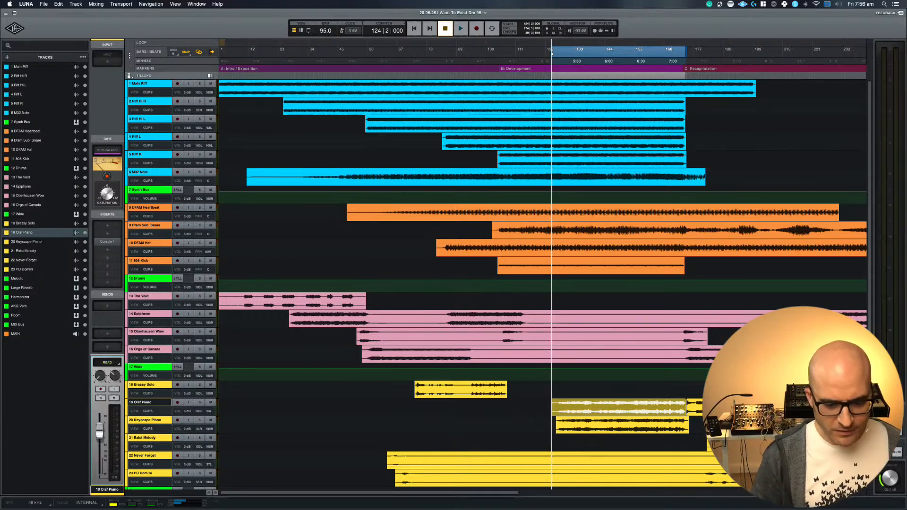
pyautogui.press('super+Tab')
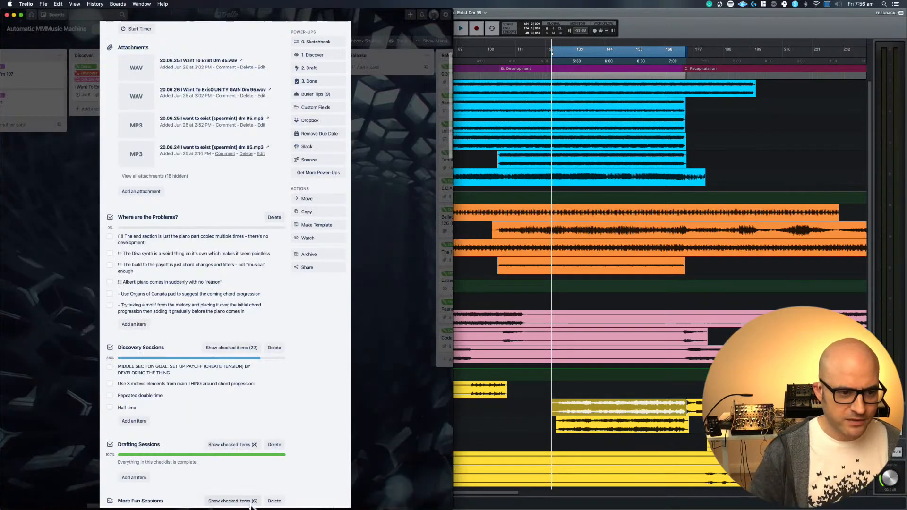
pyautogui.click(131, 324)
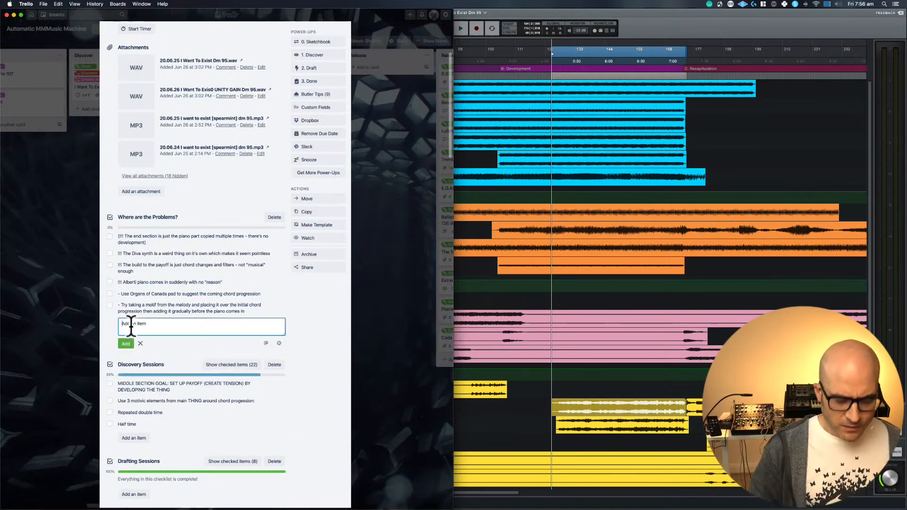
pyautogui.write('-')
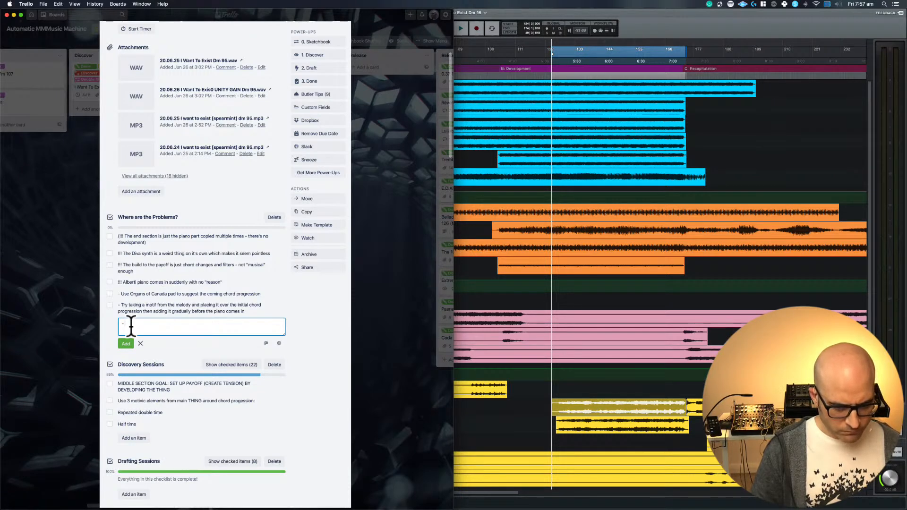
pyautogui.write('Add')
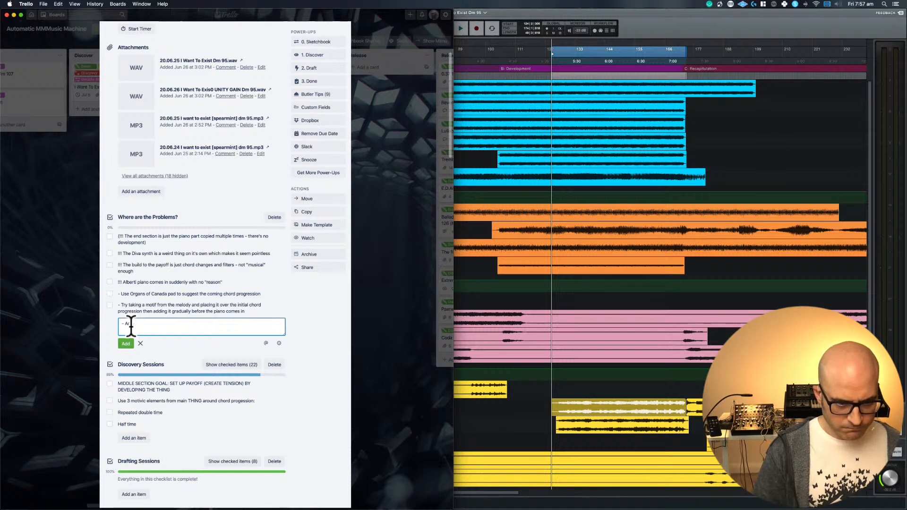
pyautogui.write(' a')
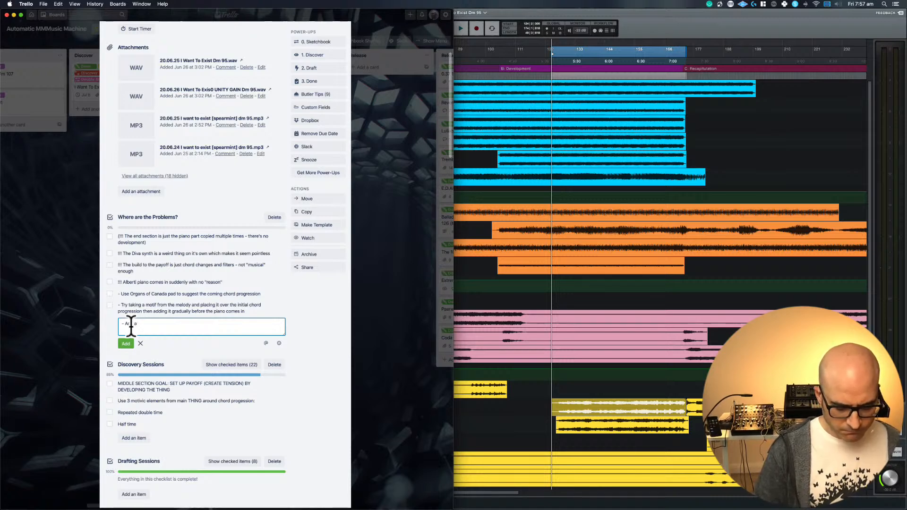
pyautogui.write('nother')
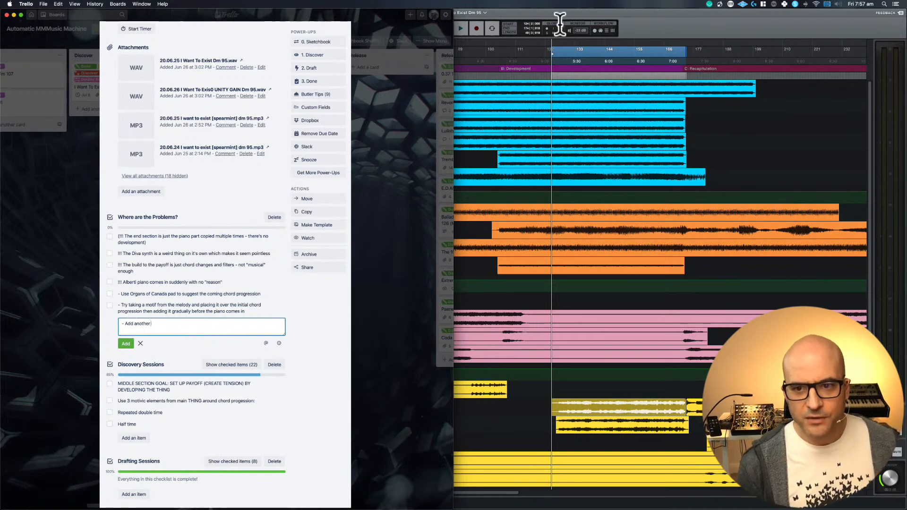
# - Switch to LUNA, place the playhead at bar 186 in the Recapitulation section, and look over the riff tracks
pyautogui.click(717, 140)
pyautogui.click(717, 140)
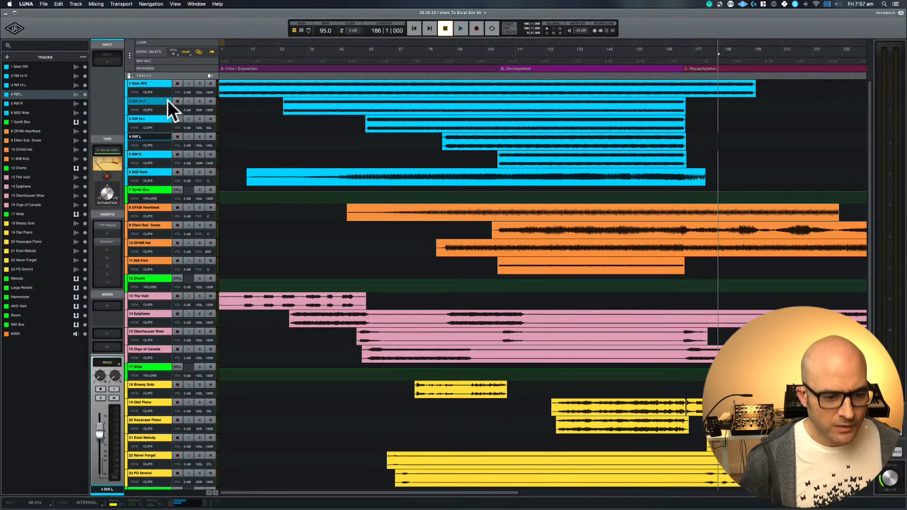
pyautogui.moveTo(238, 498)
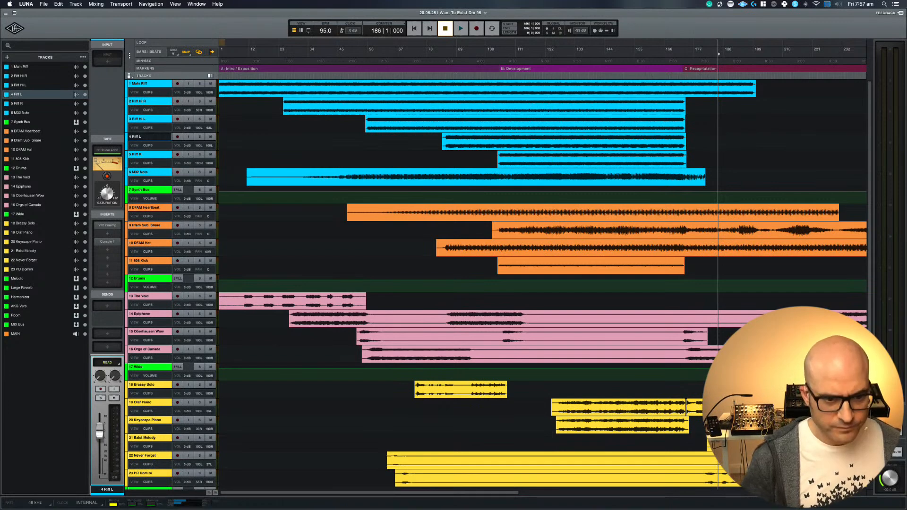
# - Switch back to Trello and continue the "- Add another" item with "main riff part which suggests"
pyautogui.press('super+Tab')
pyautogui.write('ma')
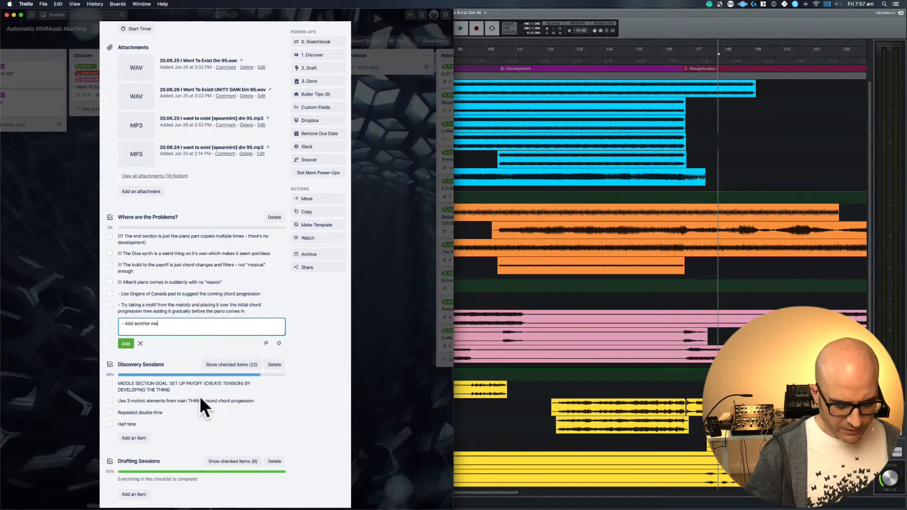
pyautogui.write('in riff')
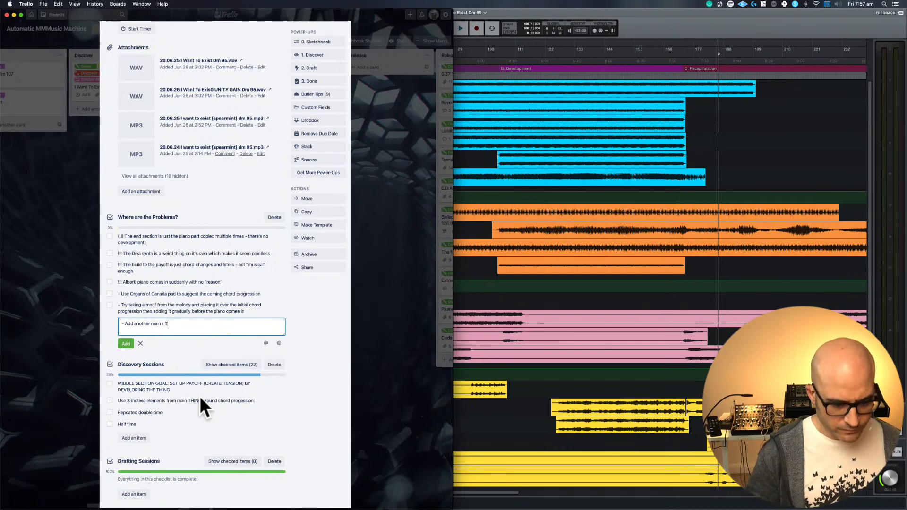
pyautogui.write(' part')
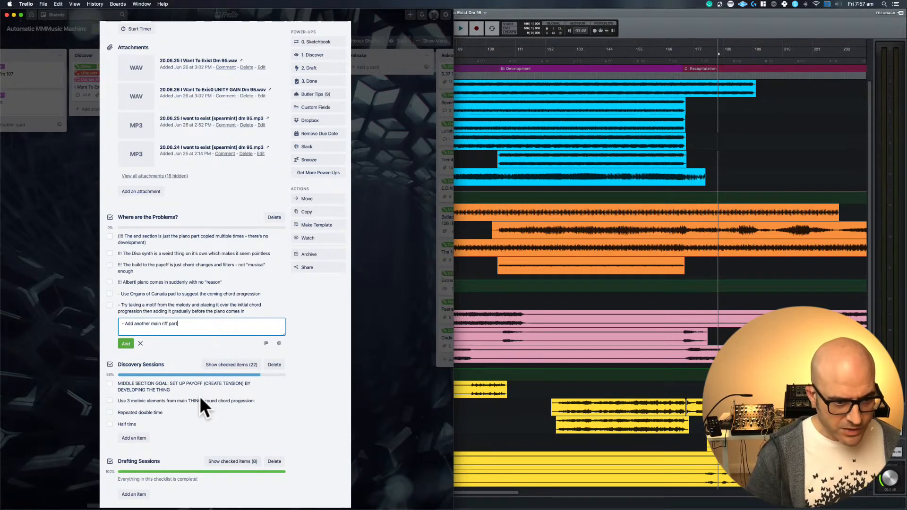
pyautogui.write(' whi')
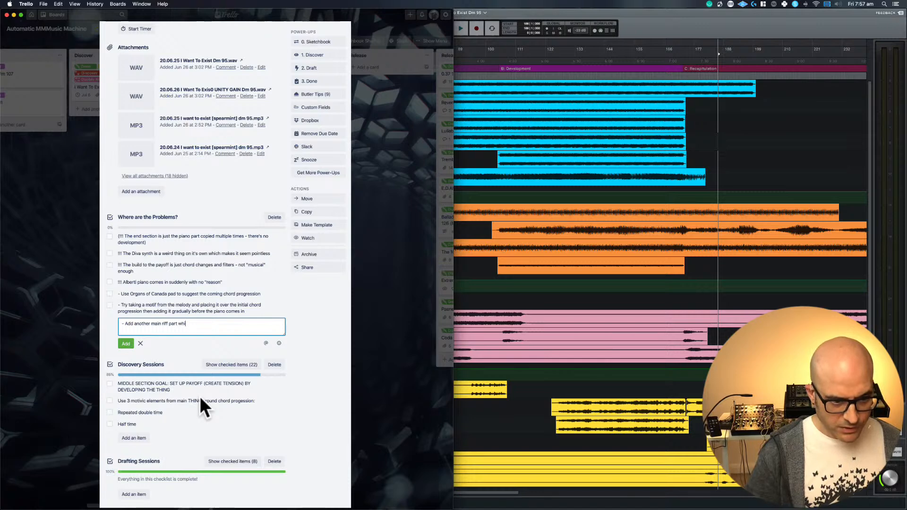
pyautogui.write('ch sugge')
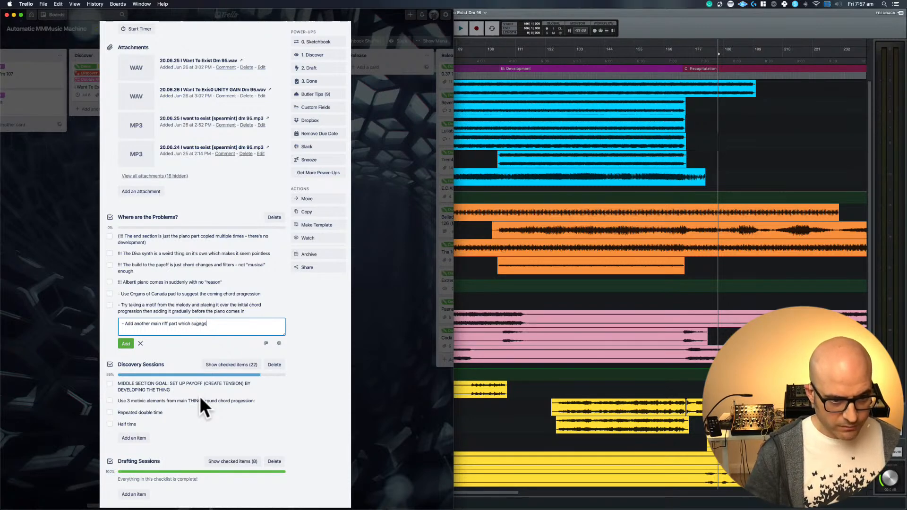
pyautogui.write('sts to')
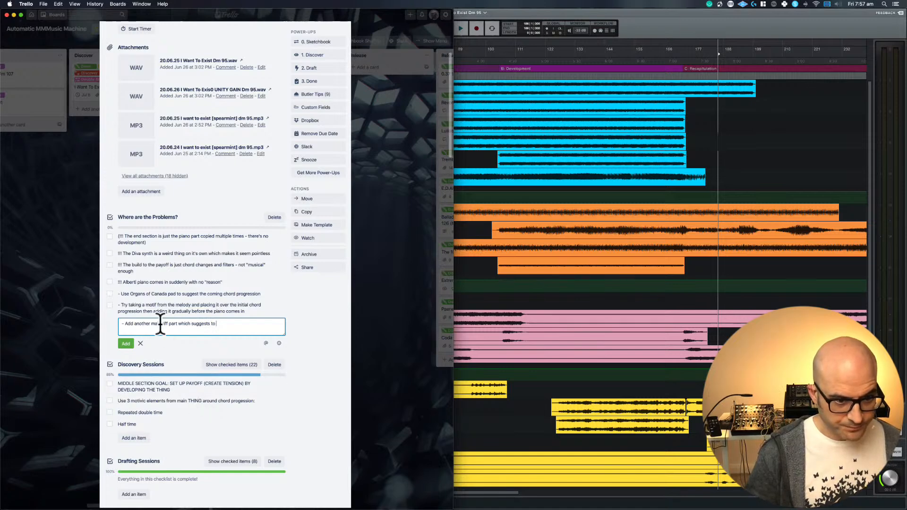
# - Replace "part" with "pattern" in the riff item, end it with "the chord progression (or leads to it)", and save it to the checklist
pyautogui.press('XF86AudioLowerVolume')
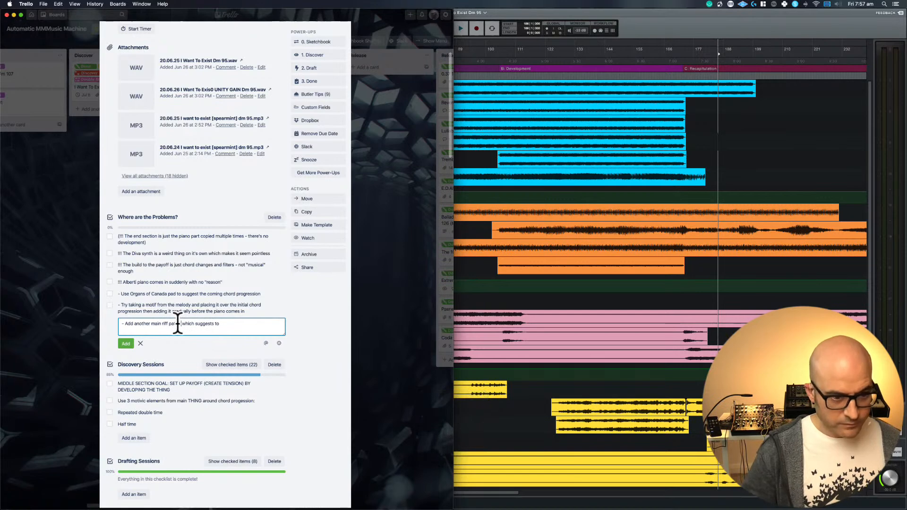
pyautogui.doubleClick(178, 324)
pyautogui.write('pattern')
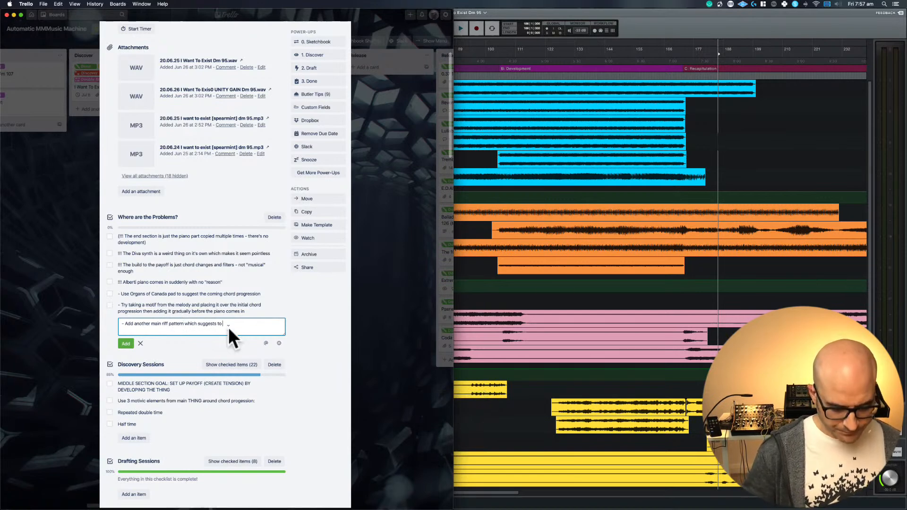
pyautogui.press('BackSpace')
pyautogui.press('BackSpace')
pyautogui.press('BackSpace')
pyautogui.write('the chord ')
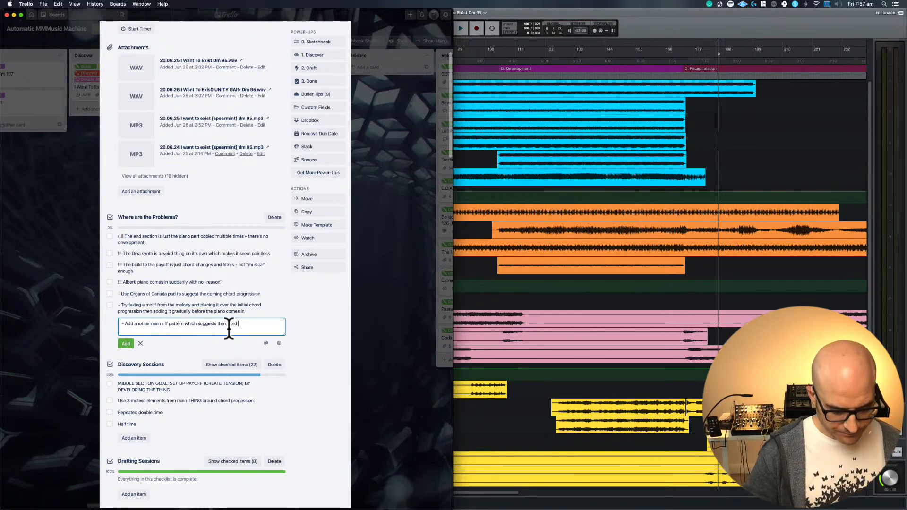
pyautogui.write('progression')
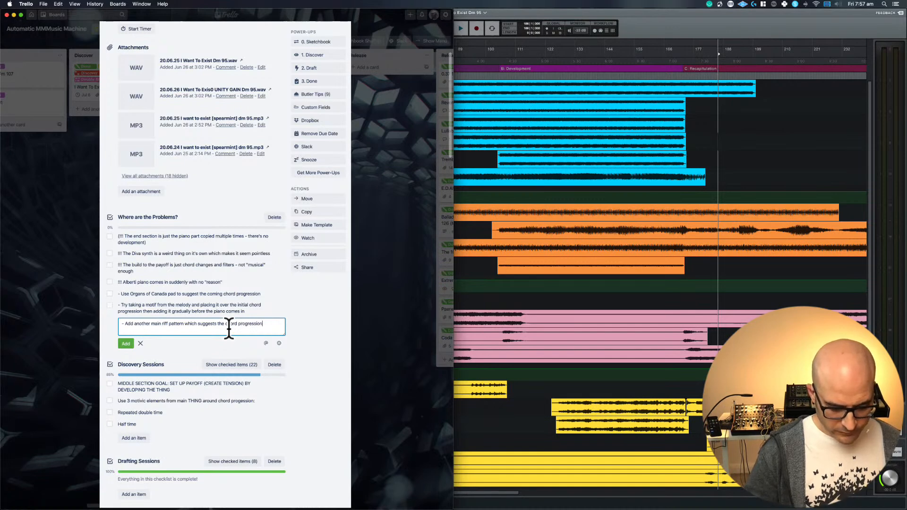
pyautogui.write(' (or leads to it)')
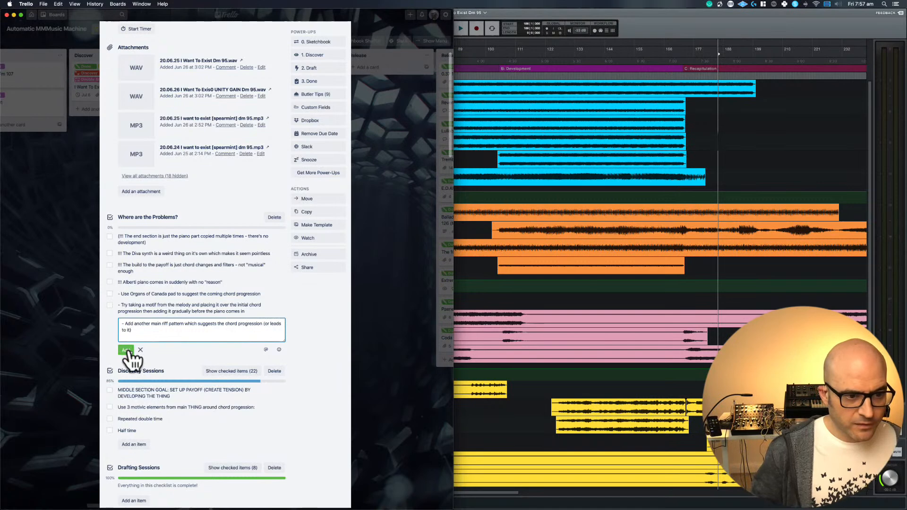
pyautogui.click(127, 350)
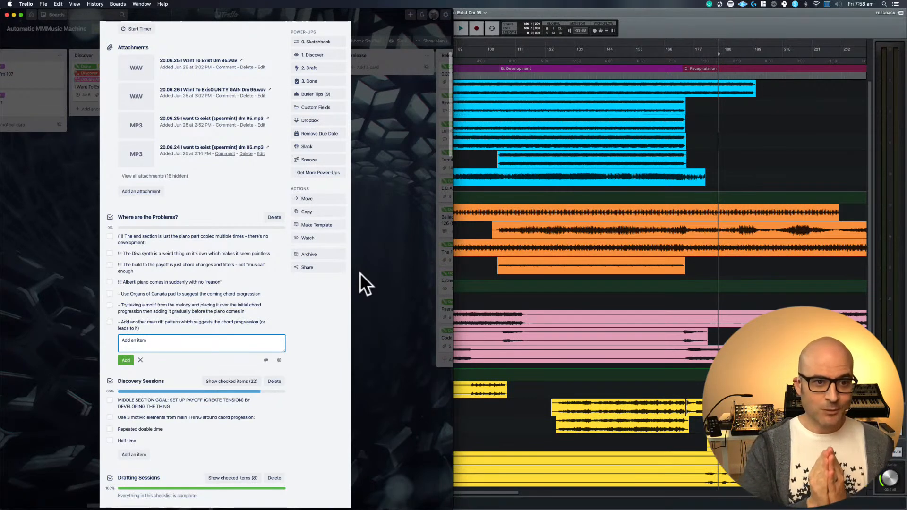
# - Place the LUNA playhead at bar 178, and return to Trello to reread the payoff-build and Alberti piano problem items
pyautogui.click(696, 123)
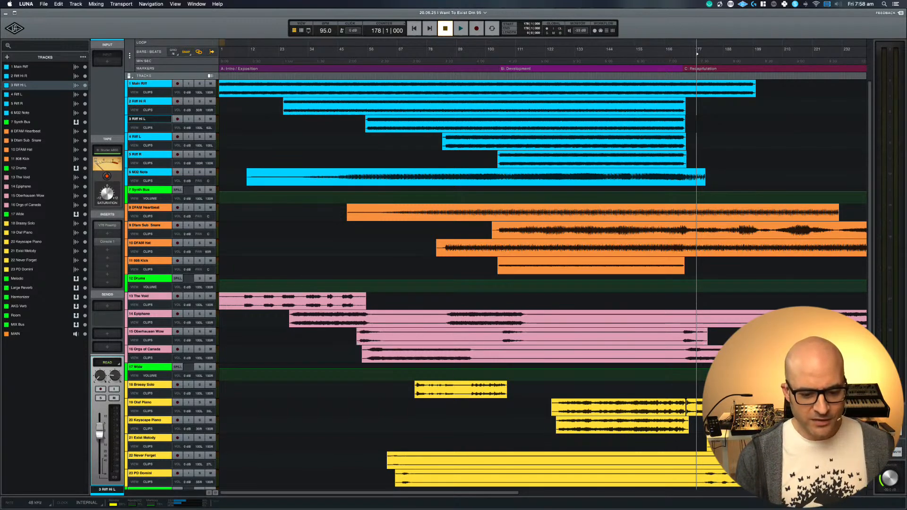
pyautogui.press('super+Tab')
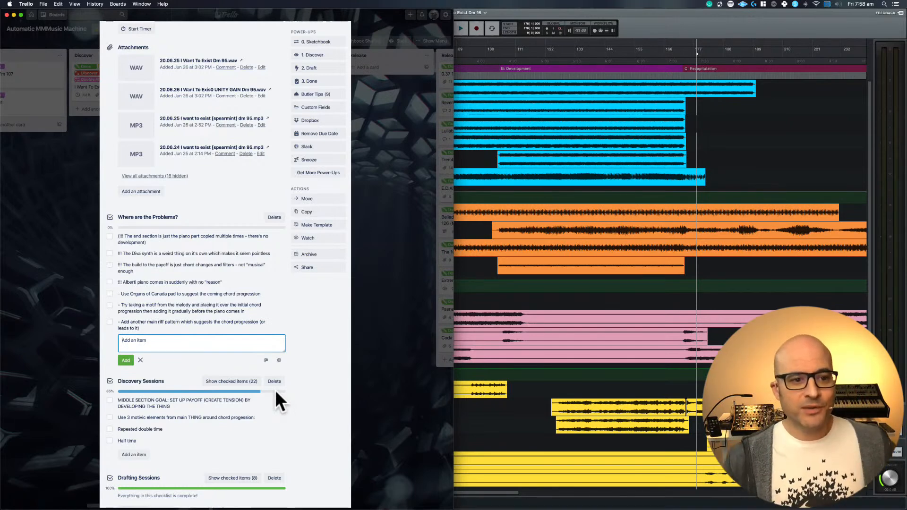
pyautogui.click(156, 283)
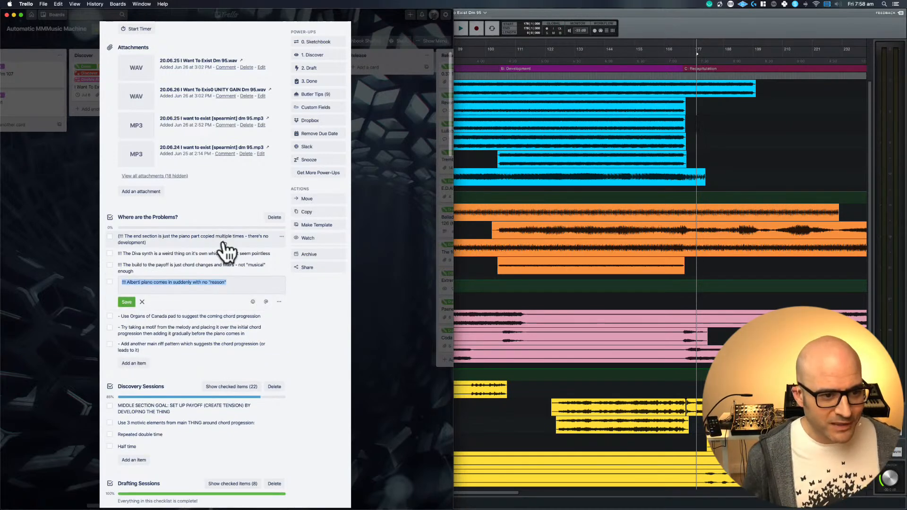
pyautogui.click(211, 269)
pyautogui.click(142, 273)
pyautogui.moveTo(142, 273); pyautogui.dragTo(116, 265)
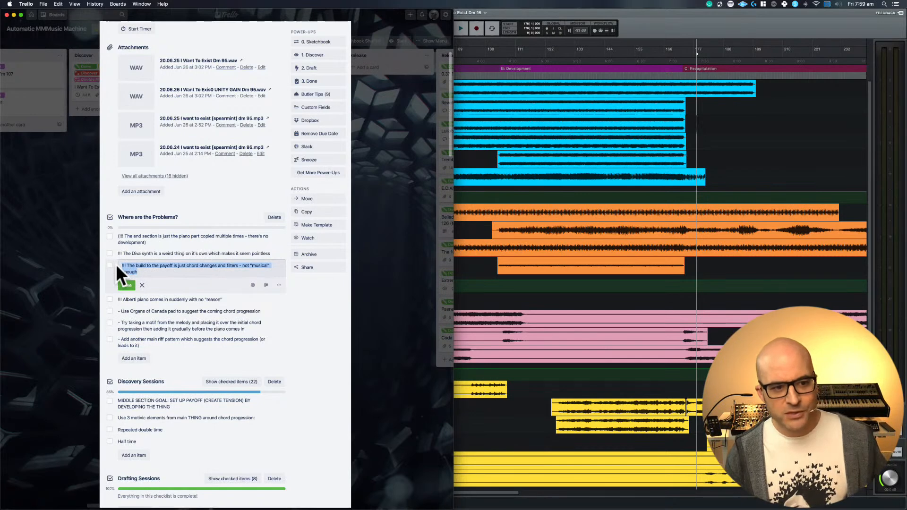
pyautogui.click(188, 300)
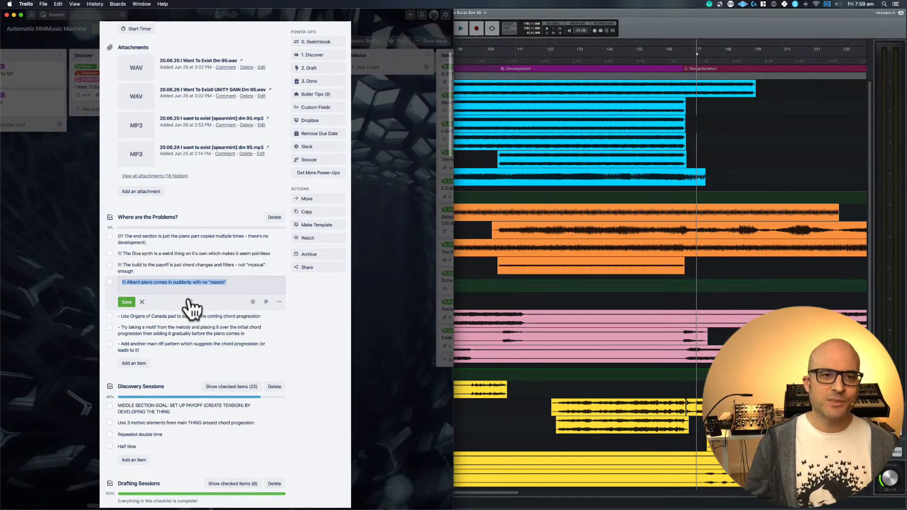
pyautogui.click(127, 302)
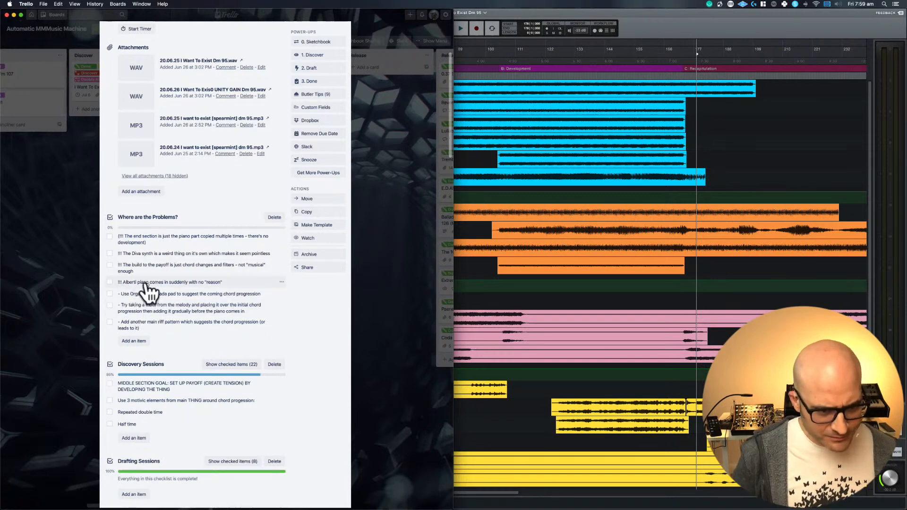
pyautogui.click(146, 282)
pyautogui.click(126, 302)
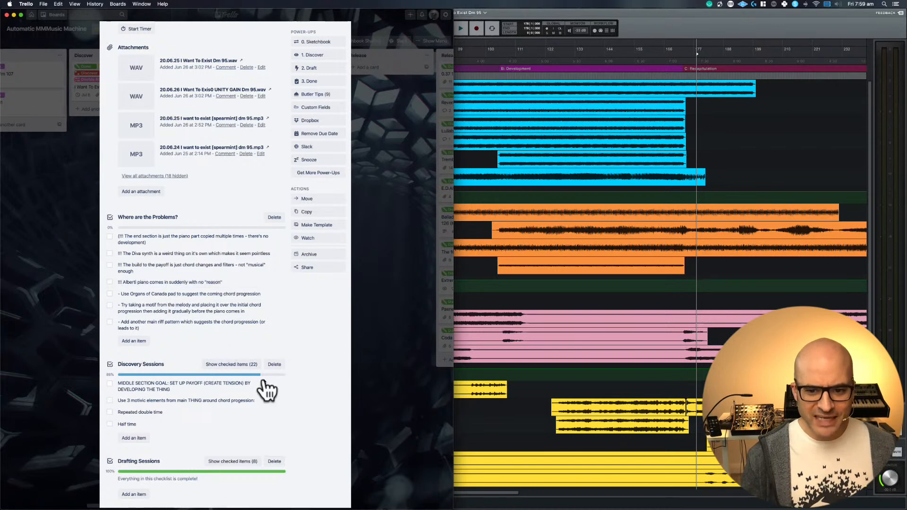
# - Select the piano passage from bar 122 to the Recapitulation in LUNA, and move Trello's payoff-build problem to the end of its checklist
pyautogui.moveTo(547, 390); pyautogui.dragTo(686, 422)
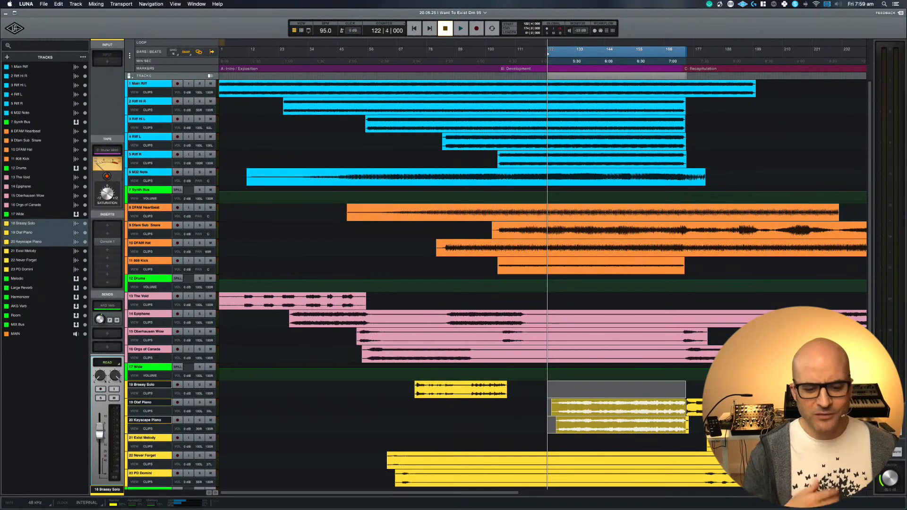
pyautogui.press('super+Tab')
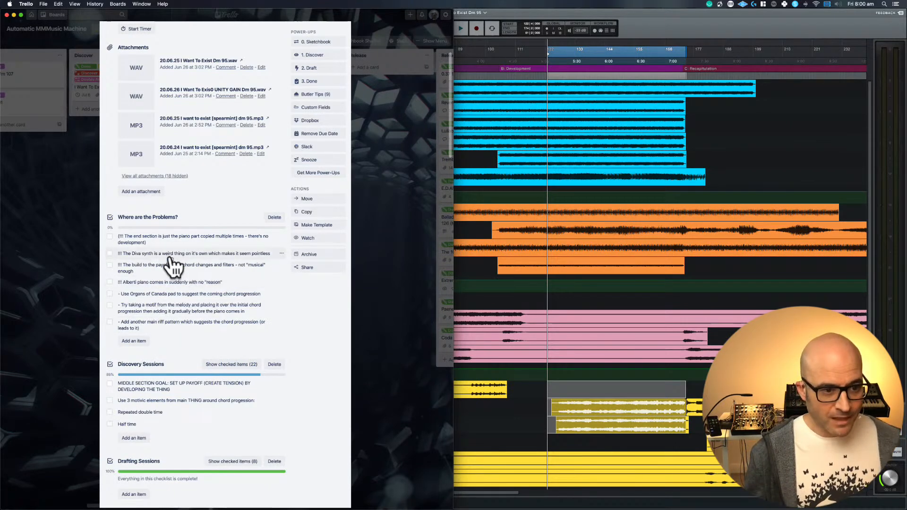
pyautogui.moveTo(172, 269); pyautogui.dragTo(166, 327)
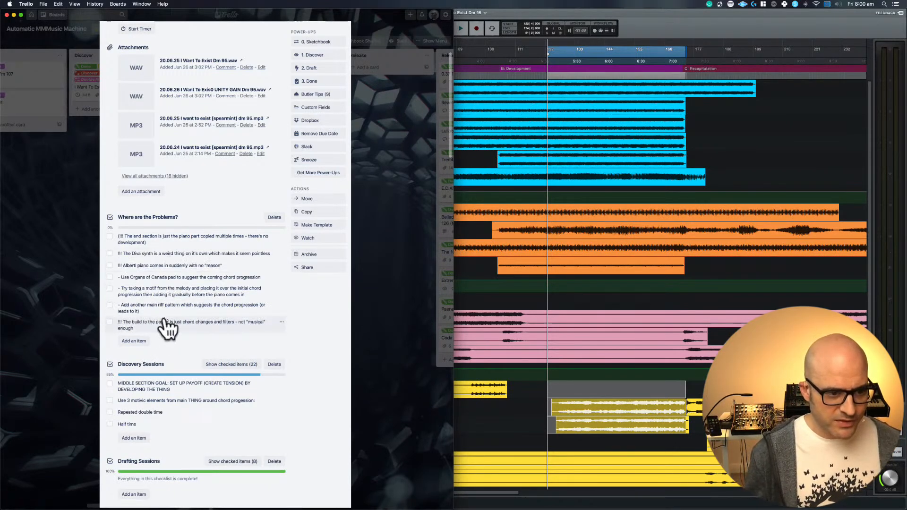
# - Reread the "- Try taking a motif from the melody" item in the problems checklist
pyautogui.click(143, 341)
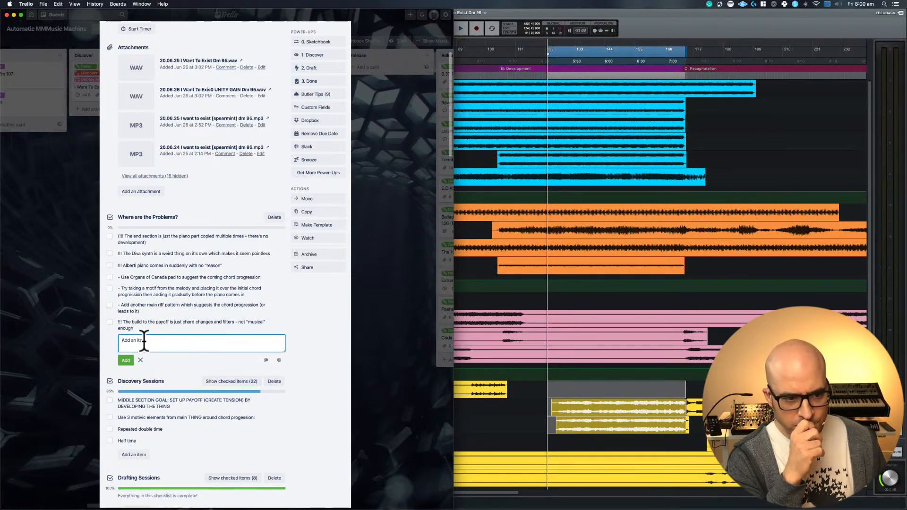
pyautogui.click(144, 289)
pyautogui.click(259, 295)
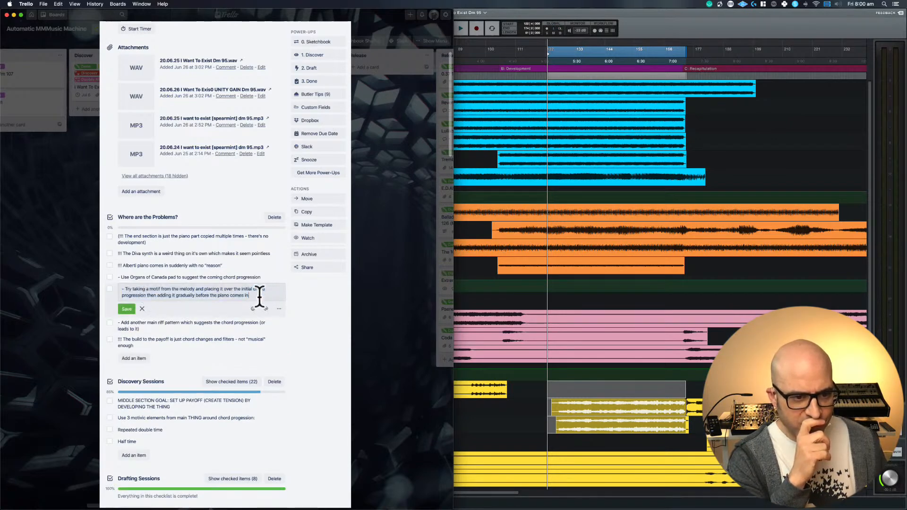
pyautogui.moveTo(260, 297); pyautogui.dragTo(103, 287)
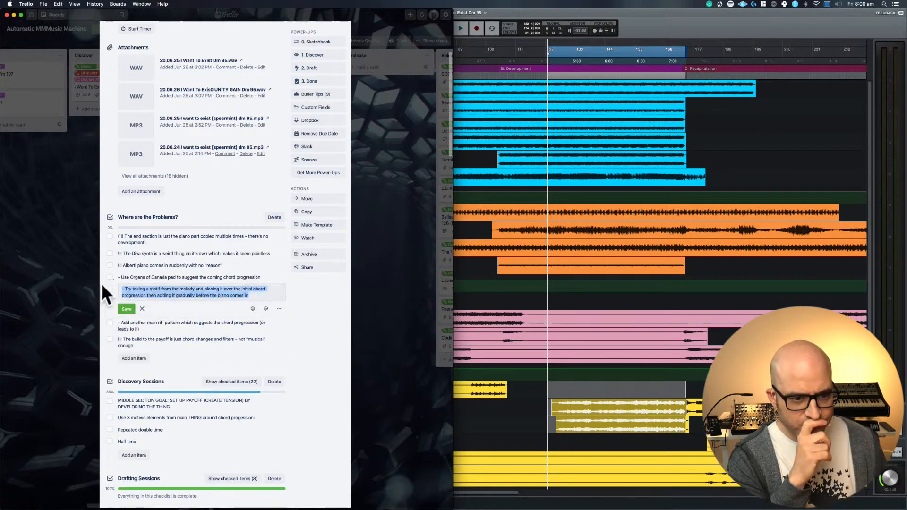
# - Add the item "- Use motif from previous problem to build" beneath the payoff-build problem
pyautogui.click(132, 359)
pyautogui.write('-')
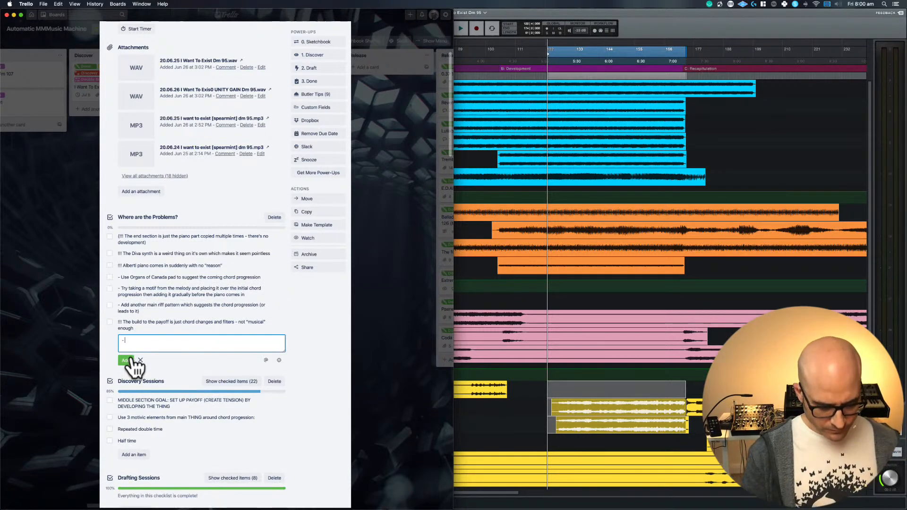
pyautogui.write(' s')
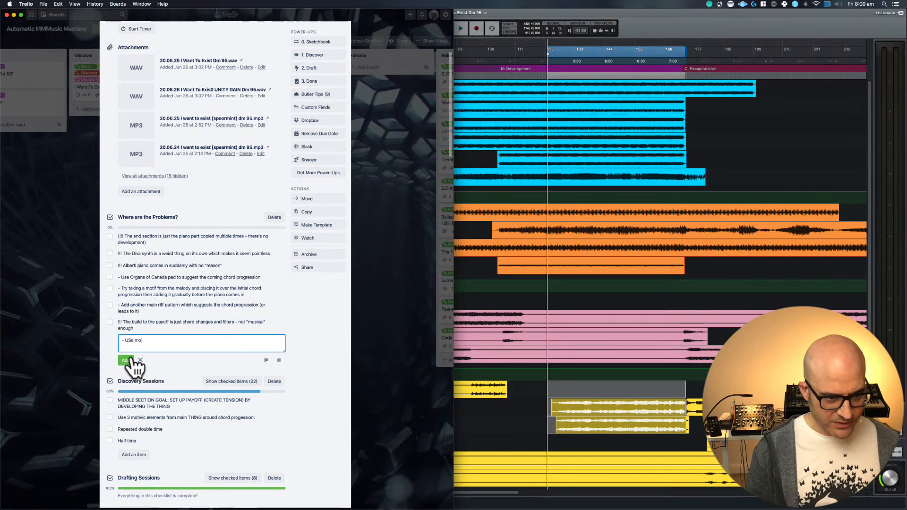
pyautogui.write('se mo')
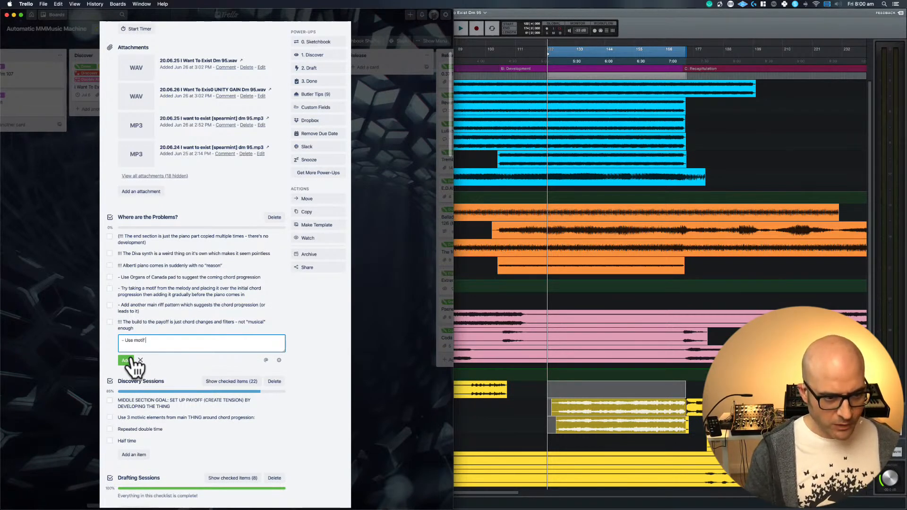
pyautogui.write('tif ')
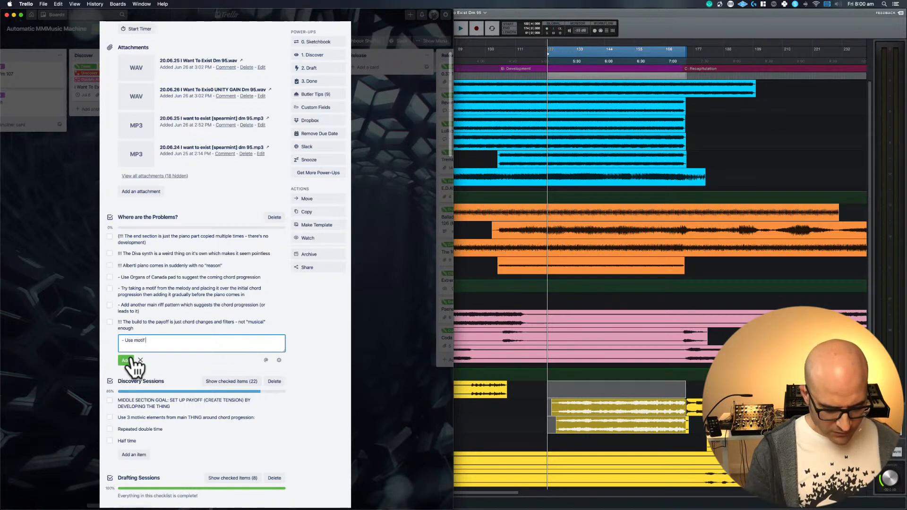
pyautogui.write('to')
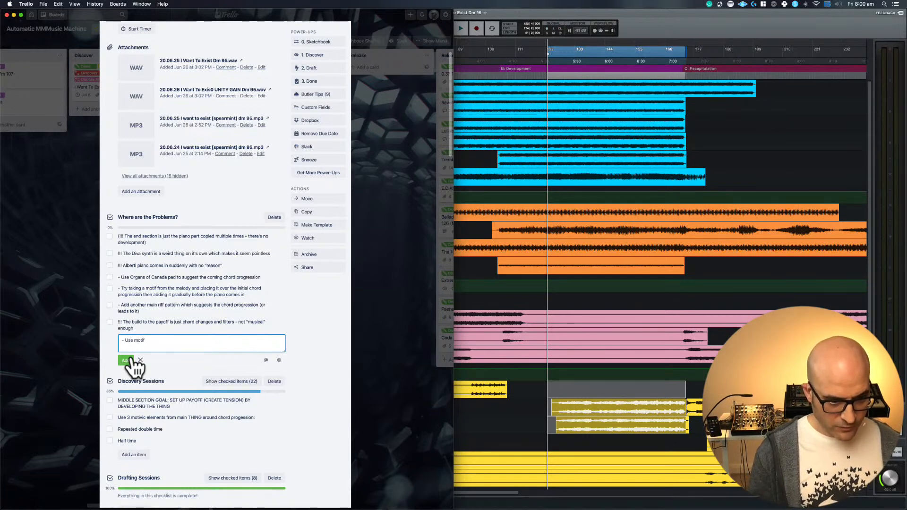
pyautogui.write(' from previous p')
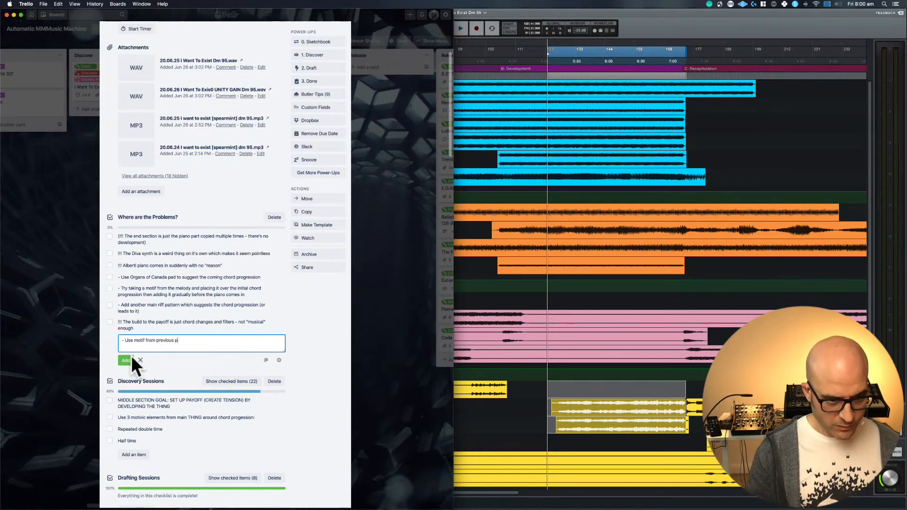
pyautogui.write('roblem to b')
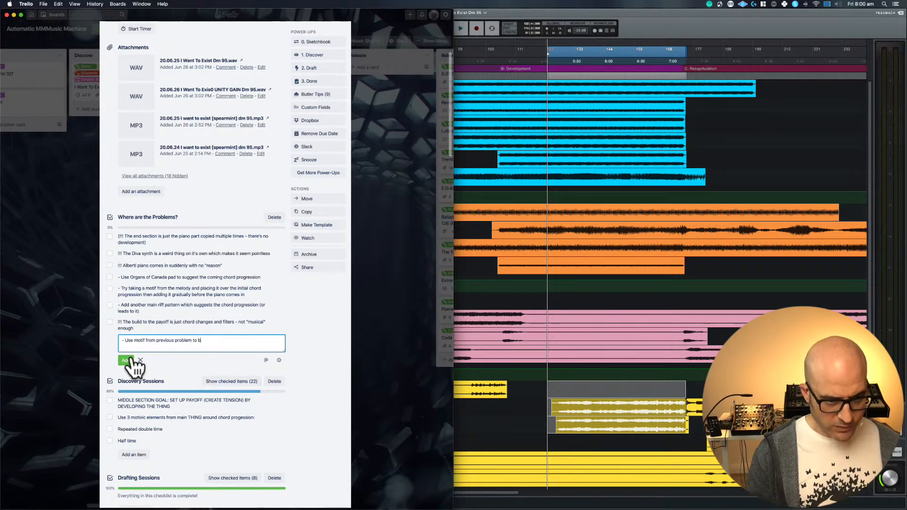
pyautogui.write('uui;d')
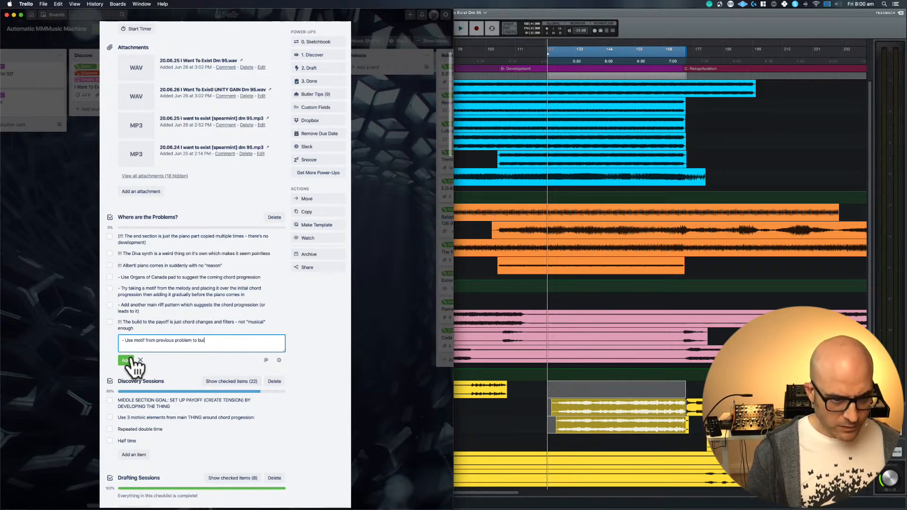
pyautogui.click(132, 360)
# - Start another solution item beneath the payoff-build problem with "- Do an improv part on the piano or the"
pyautogui.write('-')
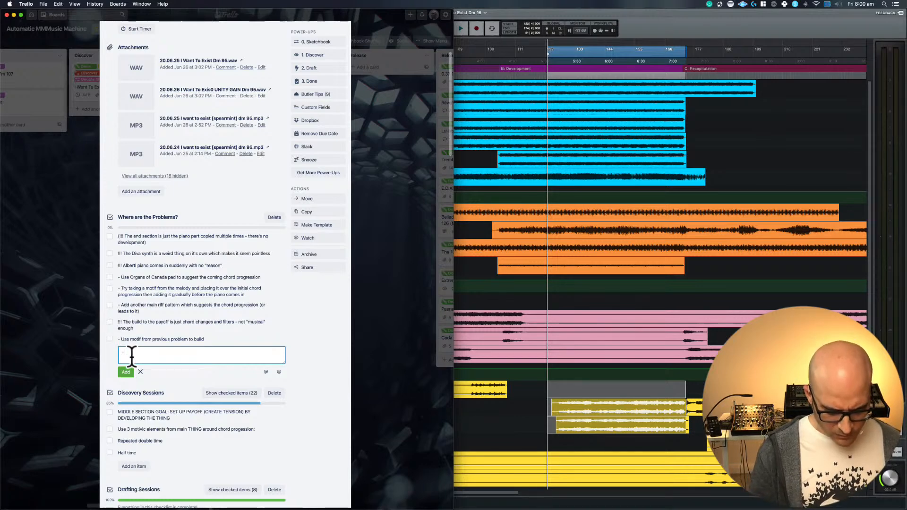
pyautogui.write('Do a')
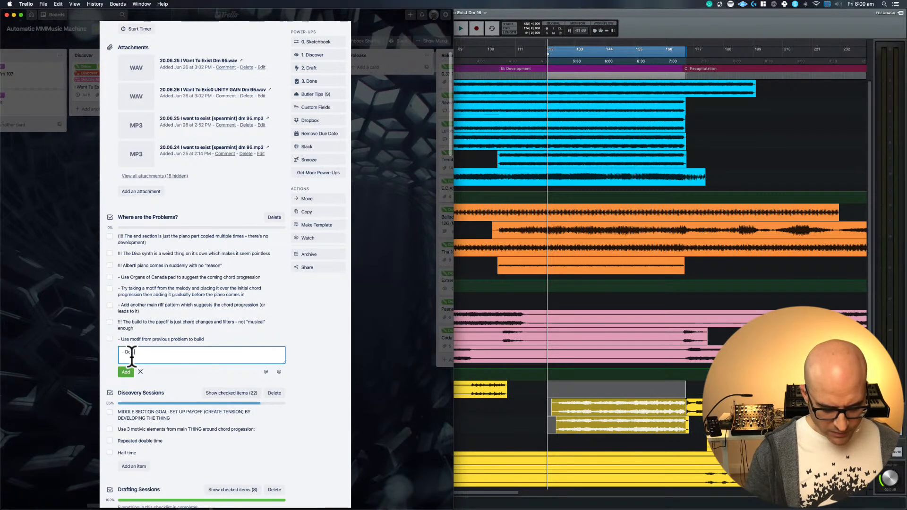
pyautogui.write('n improv')
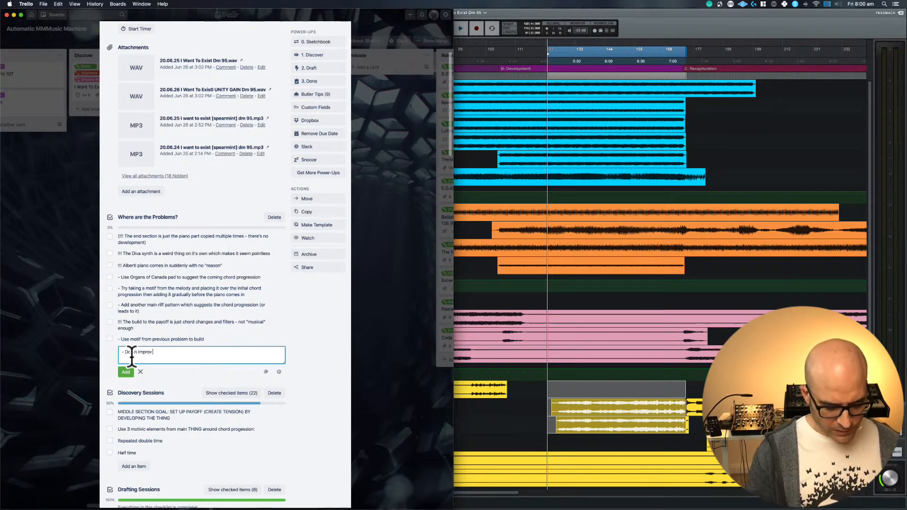
pyautogui.write(' part')
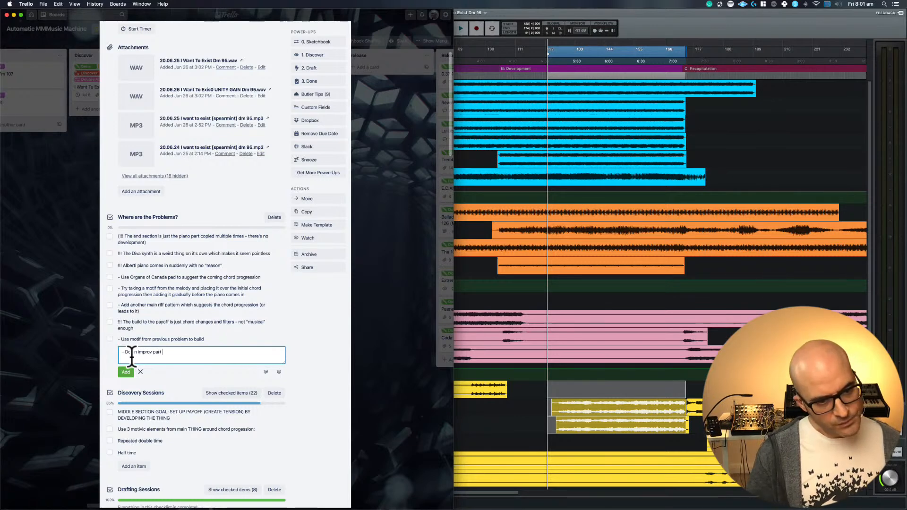
pyautogui.write(' on the p')
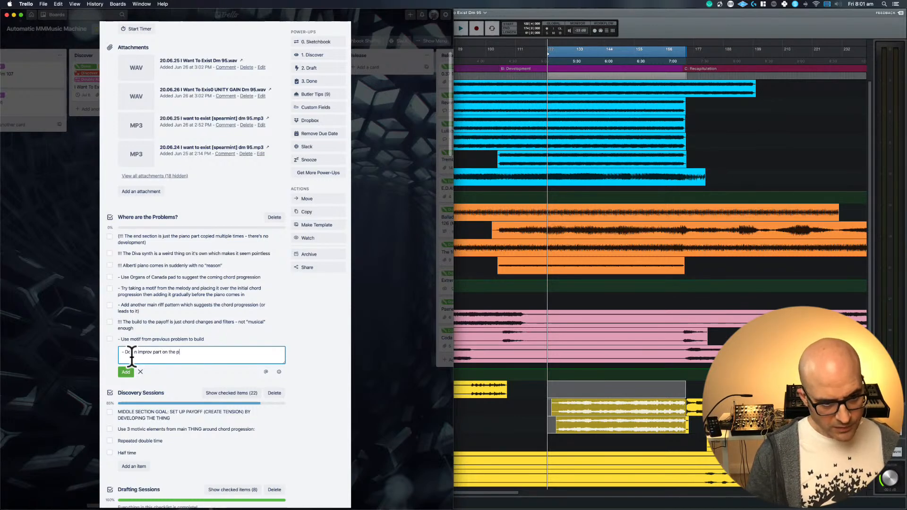
pyautogui.write('iano or the ')
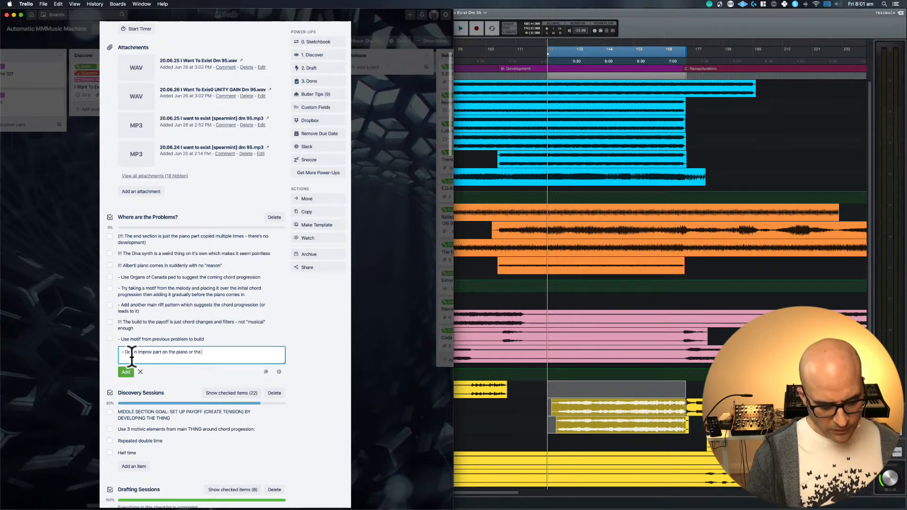
# - Finish the new "Where are the Problems?" item as "- Do an improv part on the piano or the Diva init" and add it
pyautogui.write('Diva init')
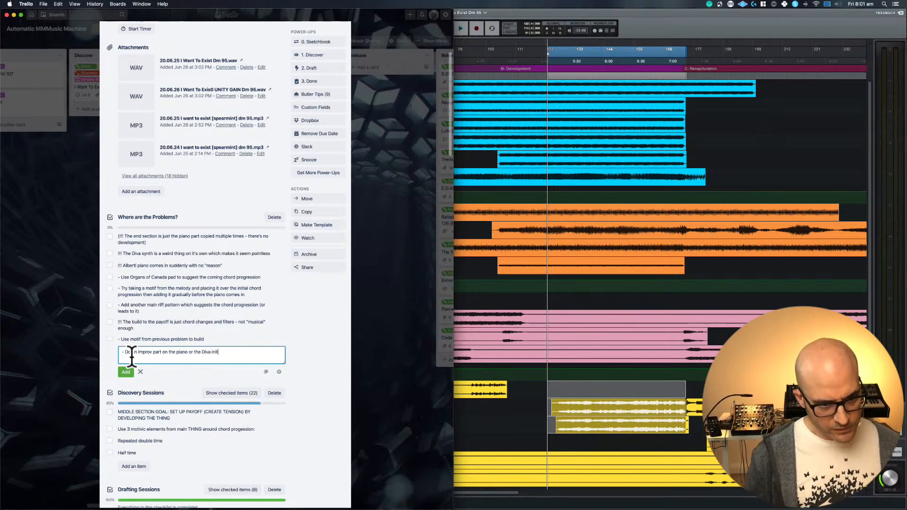
pyautogui.press('Return')
pyautogui.write('-')
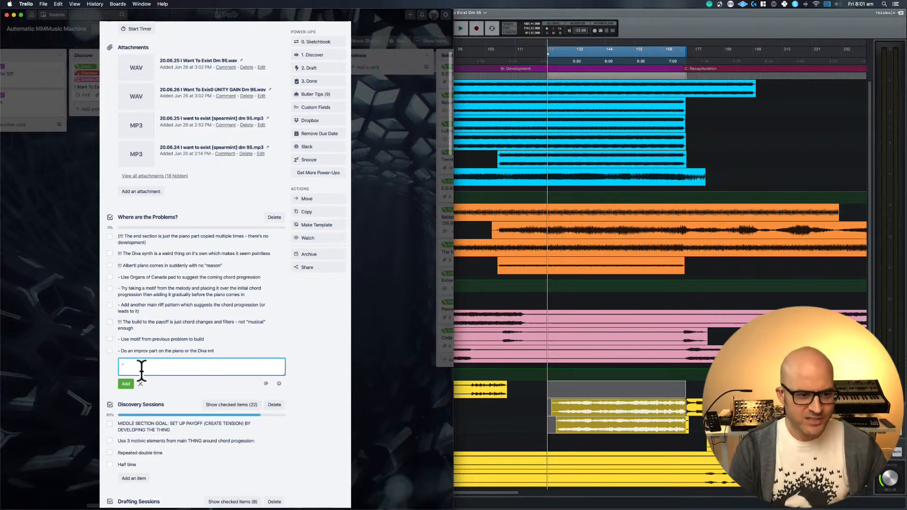
pyautogui.click(141, 339)
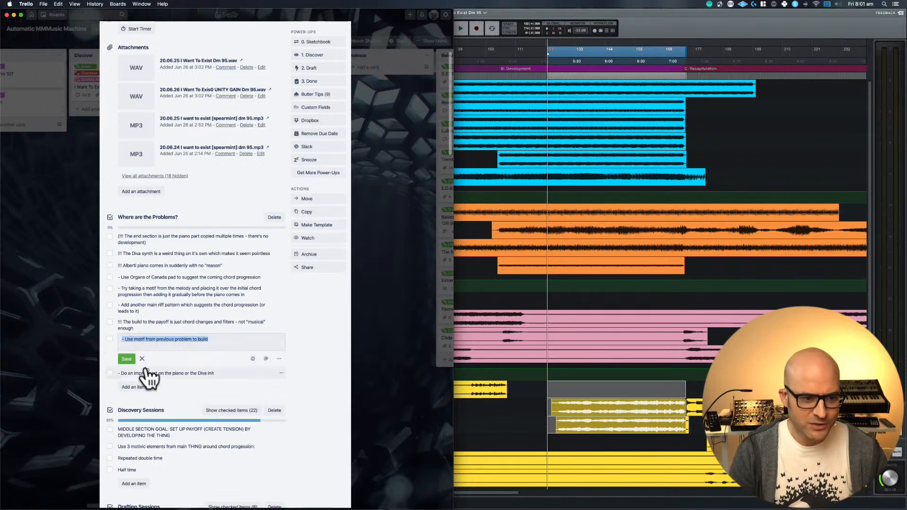
pyautogui.click(148, 374)
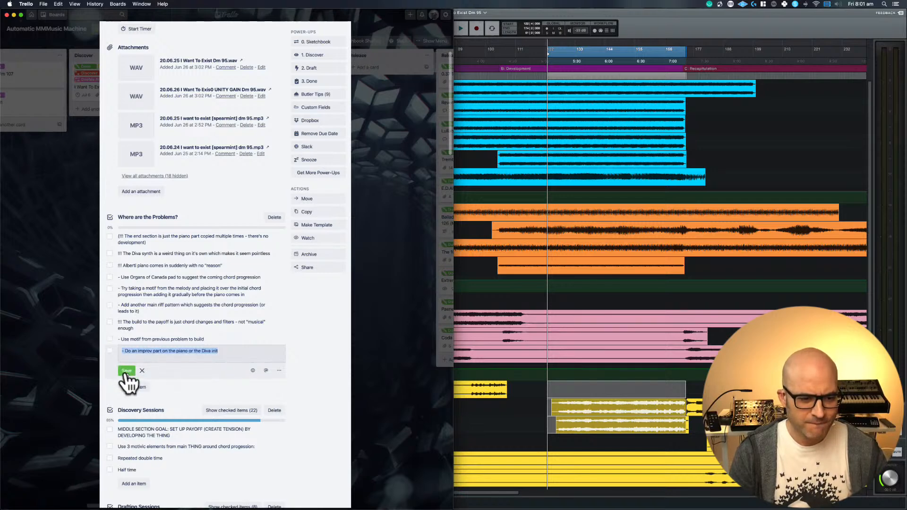
pyautogui.click(126, 371)
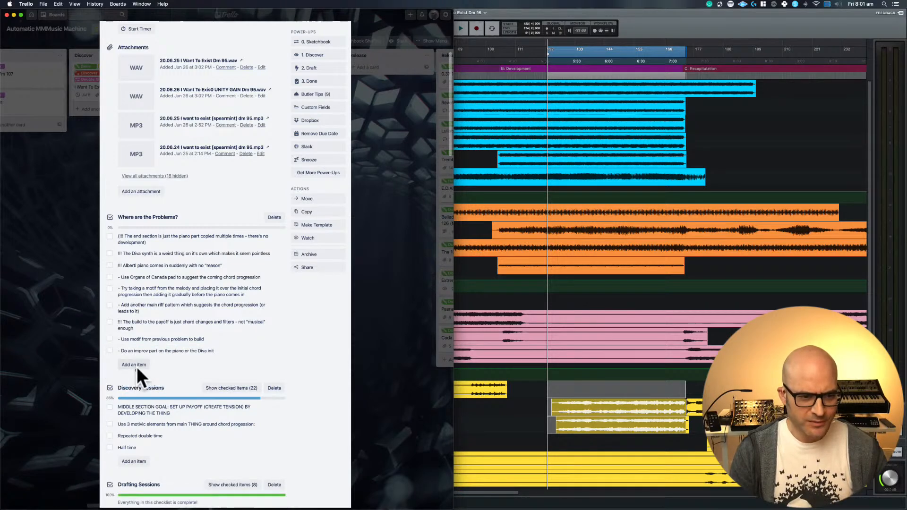
# - Add the checklist item "- Remove all parts BAR the musical ones and make the build up 100% musical!" to "Where are the Problems?"
pyautogui.click(137, 367)
pyautogui.write('- ')
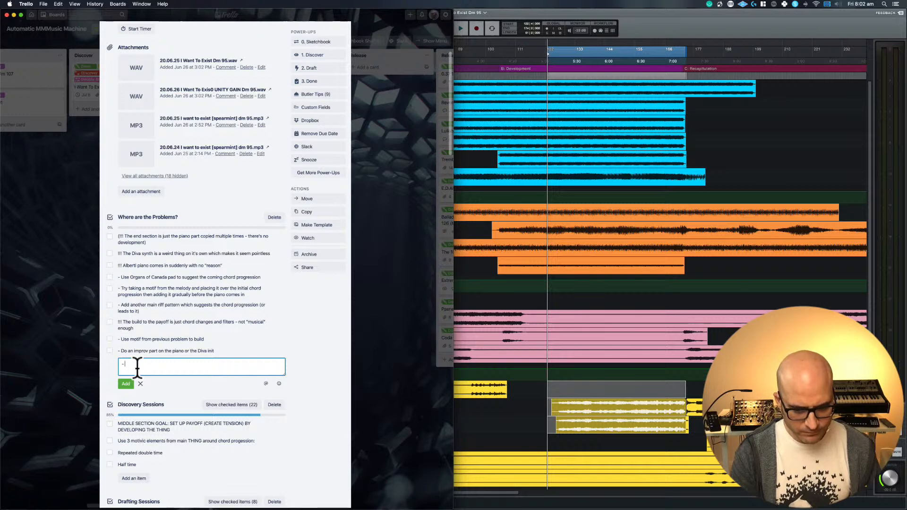
pyautogui.write('Remove all pa')
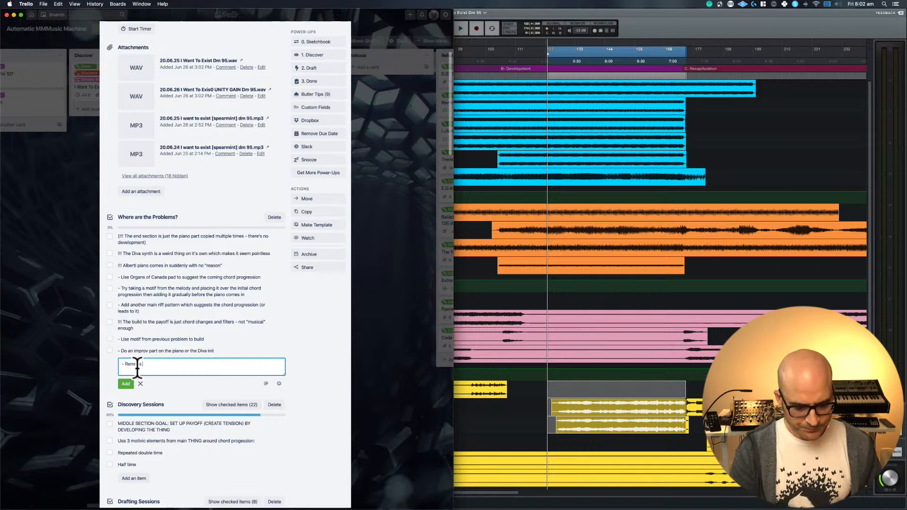
pyautogui.write('rts')
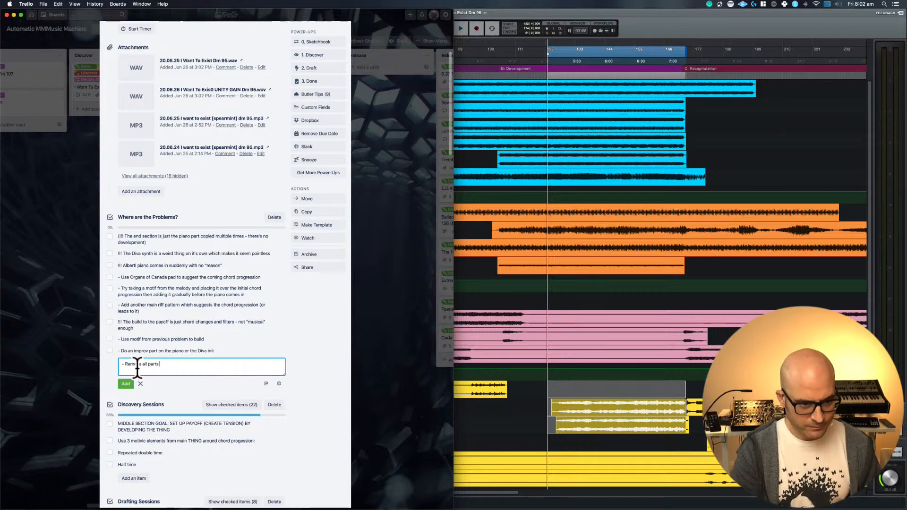
pyautogui.write(' BAR the musical one')
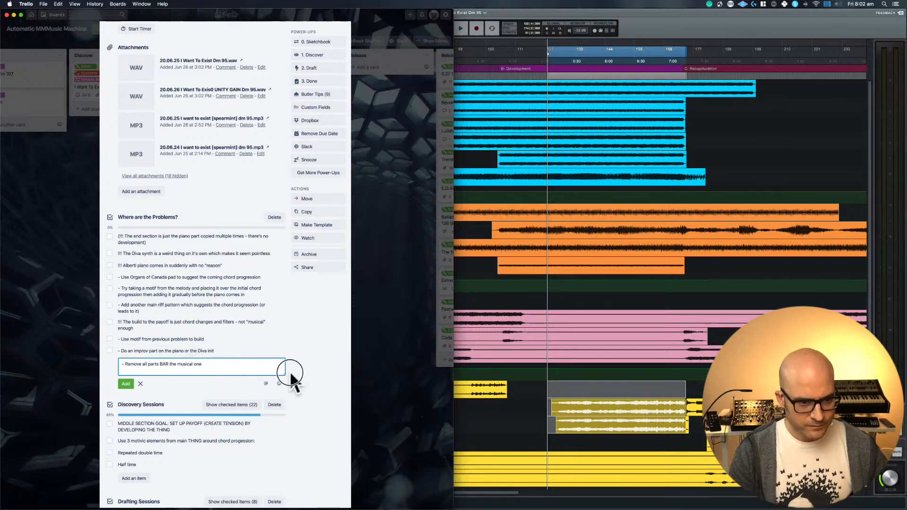
pyautogui.press('BackSpace')
pyautogui.press('BackSpace')
pyautogui.press('BackSpace')
pyautogui.press('BackSpace')
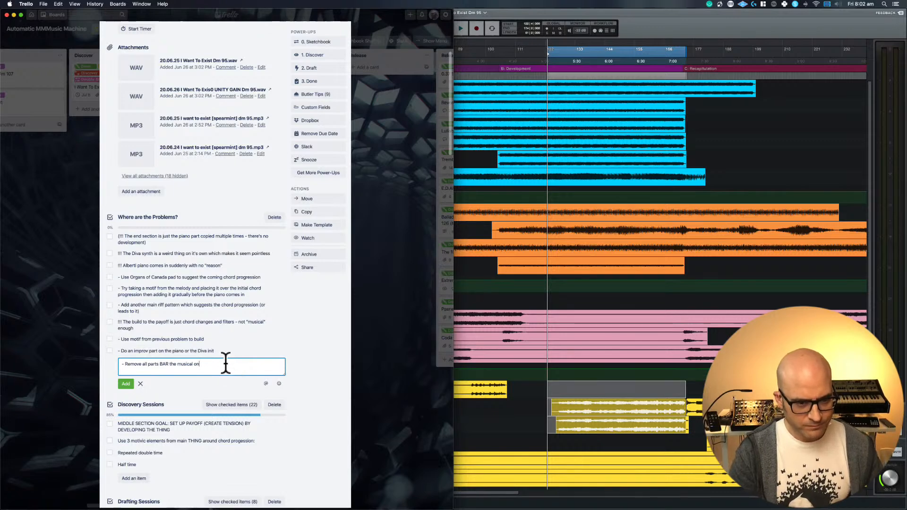
pyautogui.write('ones')
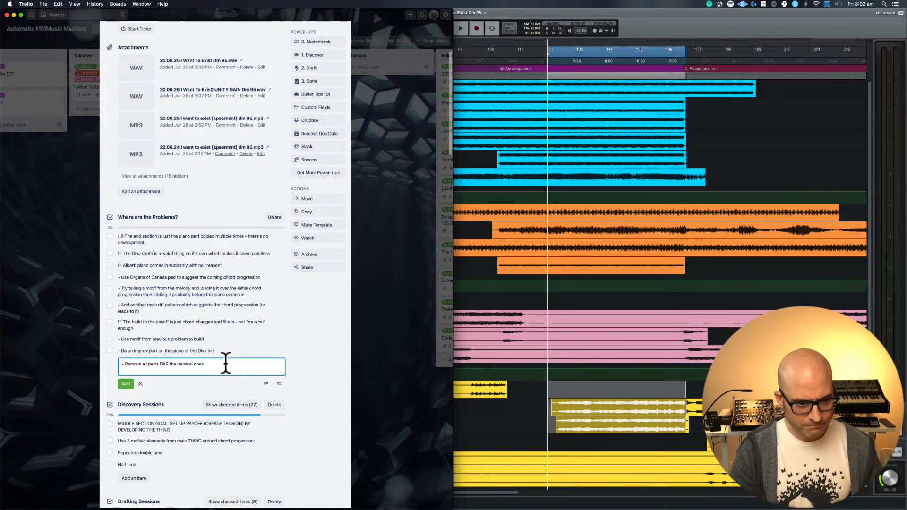
pyautogui.write(' and')
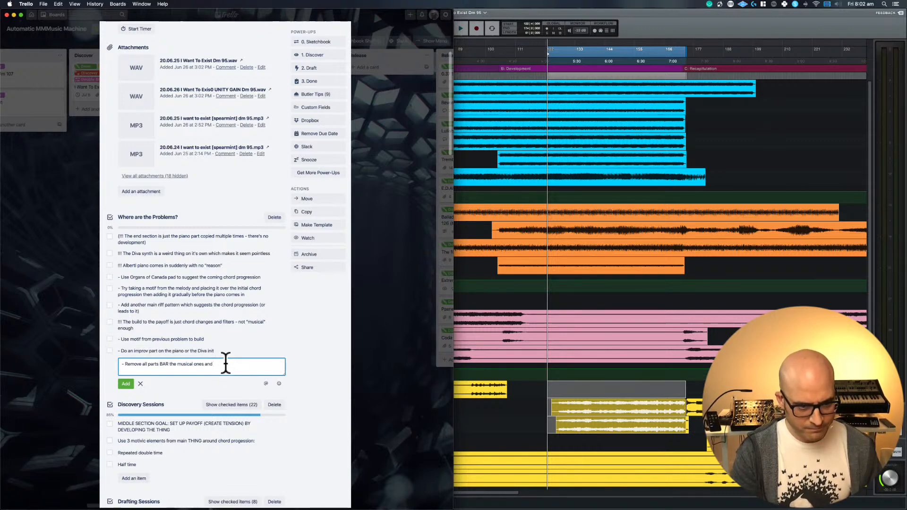
pyautogui.write(' make the')
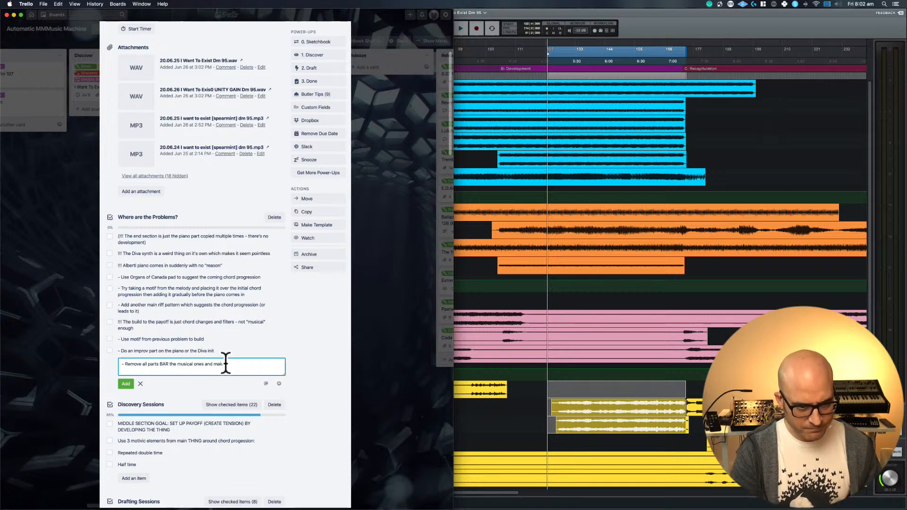
pyautogui.write(' buiu;')
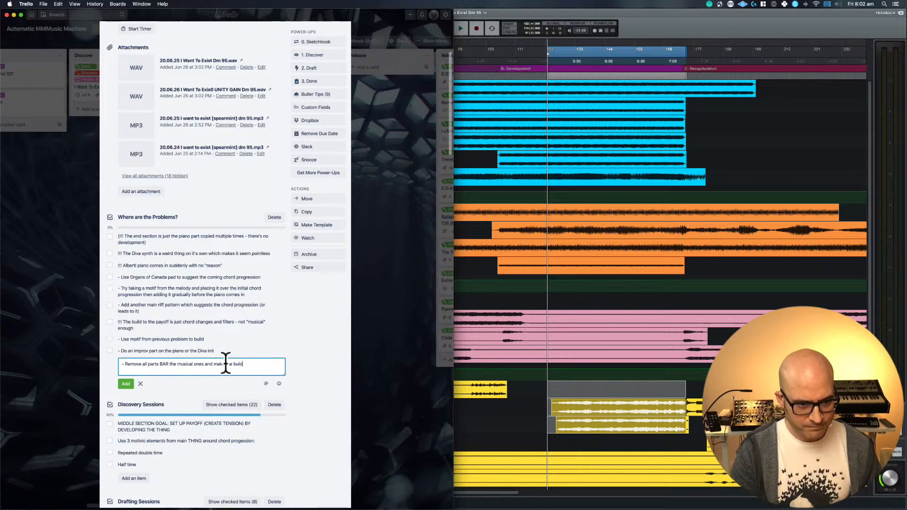
pyautogui.press('BackSpace')
pyautogui.press('BackSpace')
pyautogui.write('ld up 1')
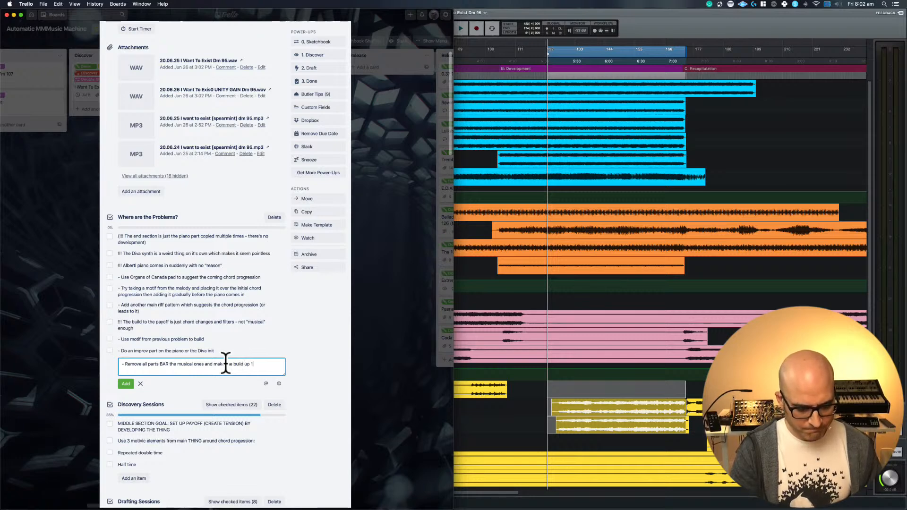
pyautogui.write('00% musical!')
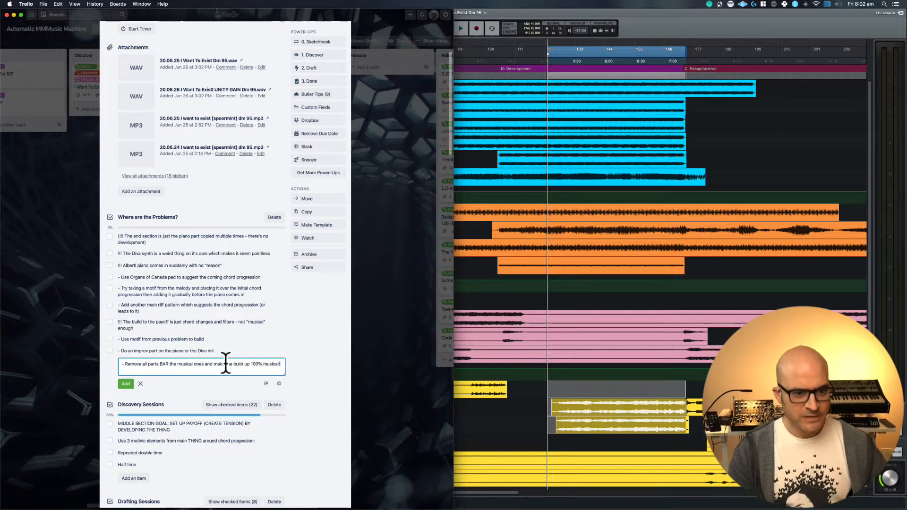
pyautogui.click(123, 384)
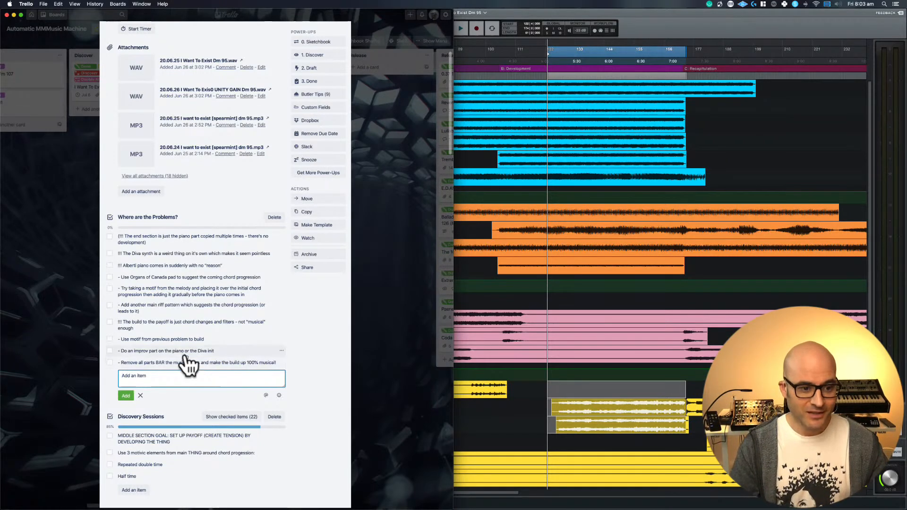
# - Move the item about the Diva synth being a weird thing on its own to the end of the "Where are the Problems?" checklist
pyautogui.click(186, 364)
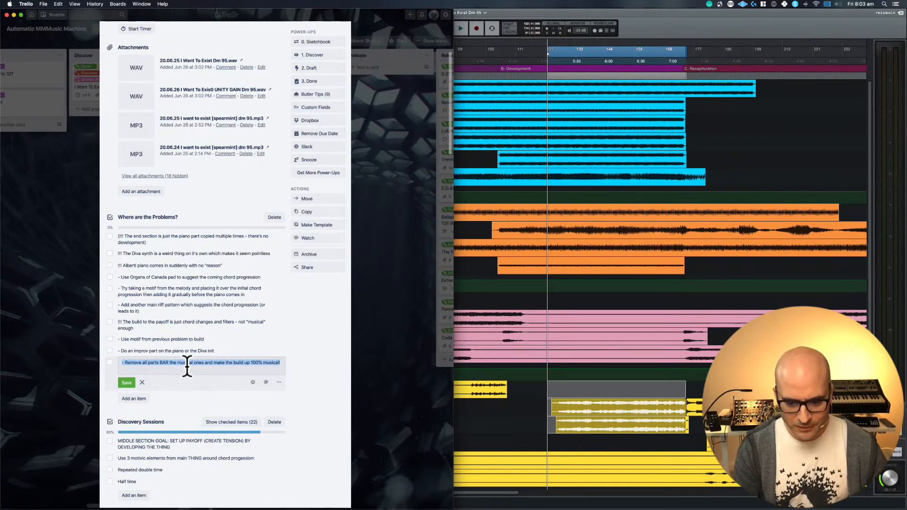
pyautogui.scroll(3, 194, 331)
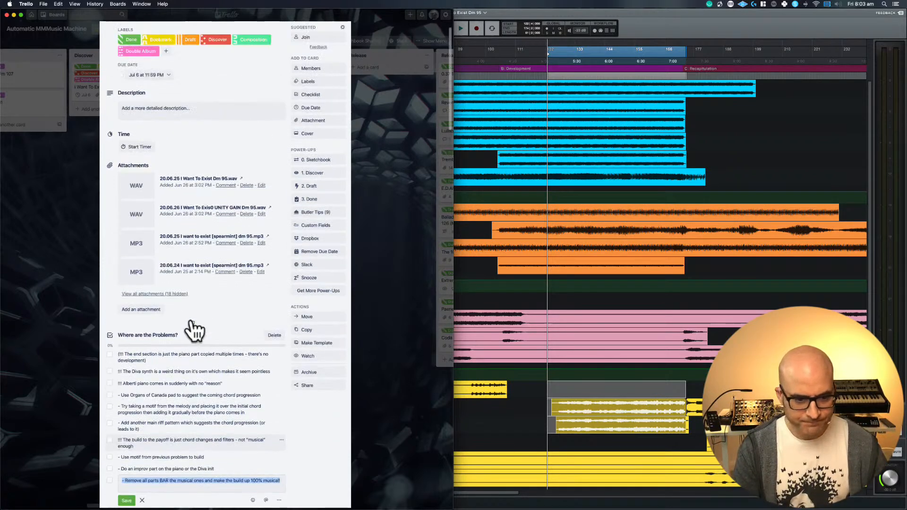
pyautogui.scroll(1, 193, 331)
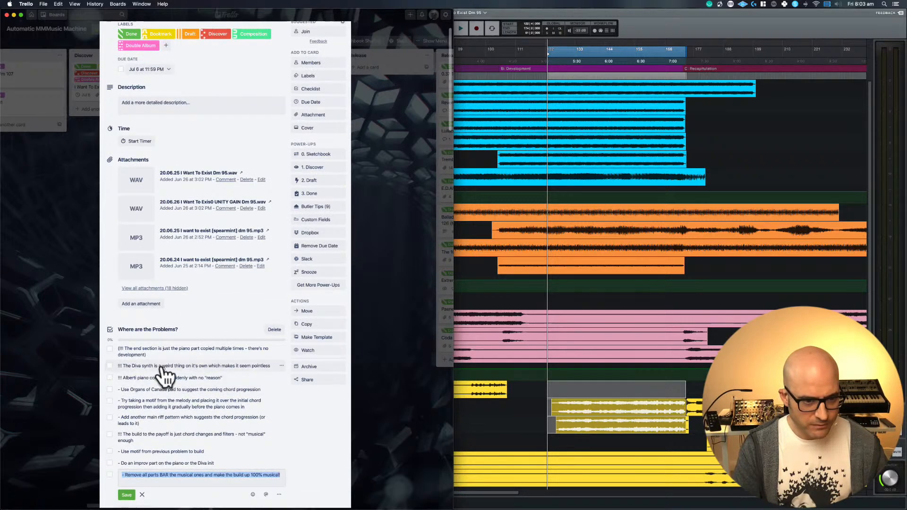
pyautogui.moveTo(163, 374); pyautogui.dragTo(132, 467)
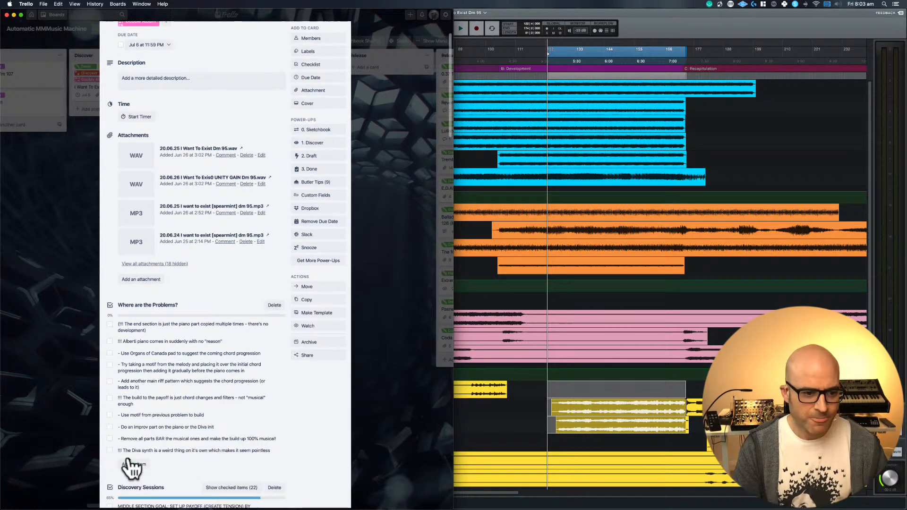
pyautogui.click(162, 451)
pyautogui.scroll(-4, 163, 453)
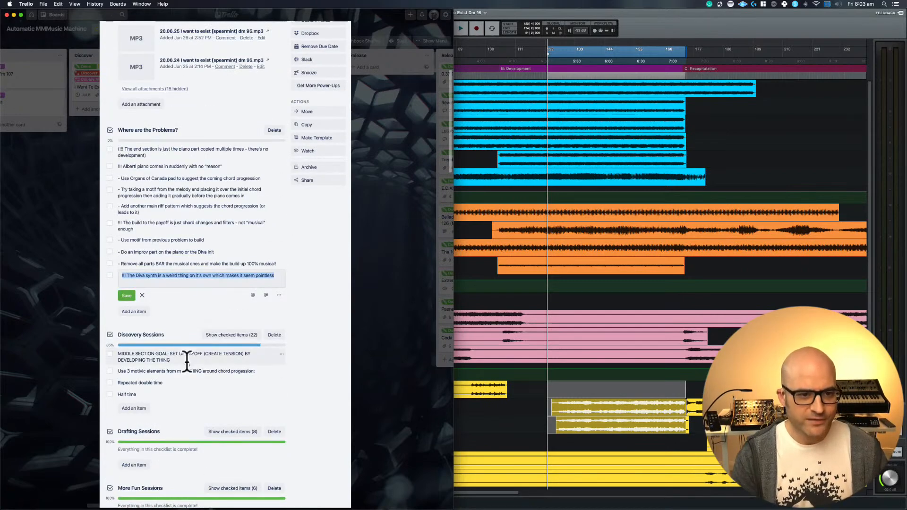
pyautogui.scroll(-2, 189, 371)
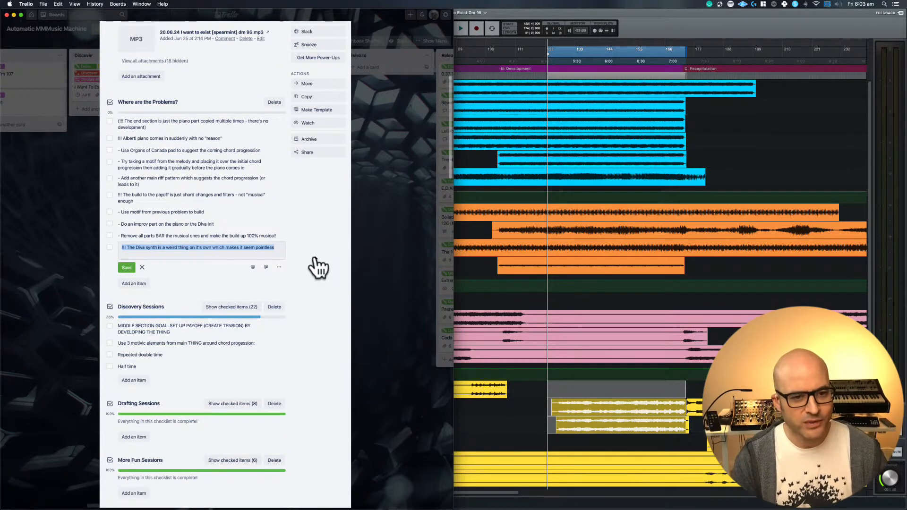
pyautogui.click(127, 268)
pyautogui.click(158, 212)
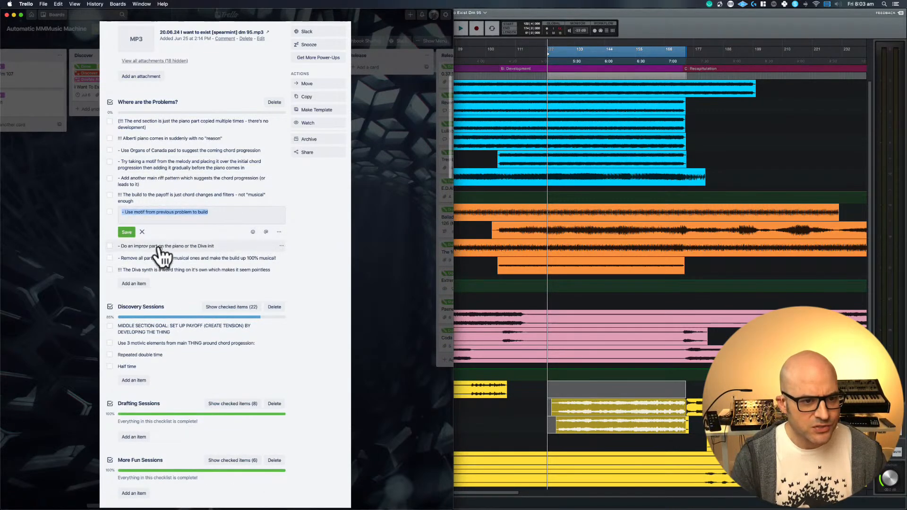
pyautogui.click(170, 164)
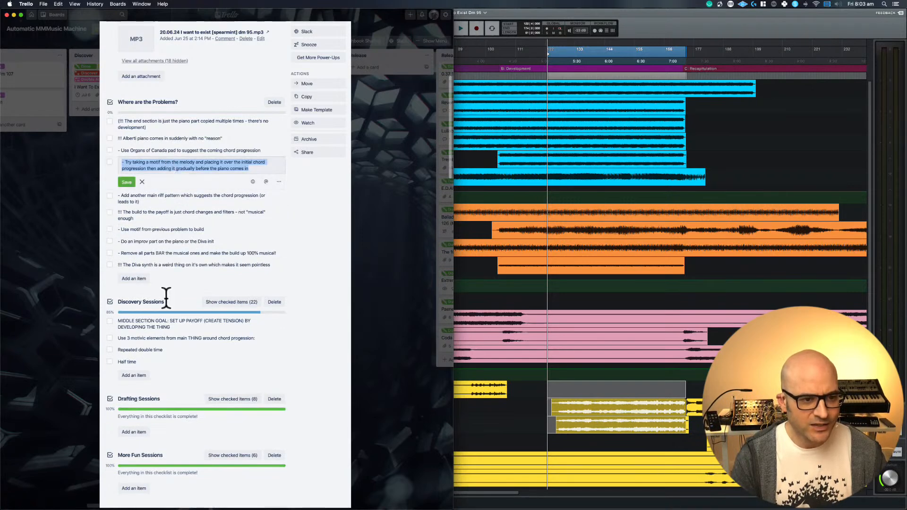
pyautogui.click(135, 279)
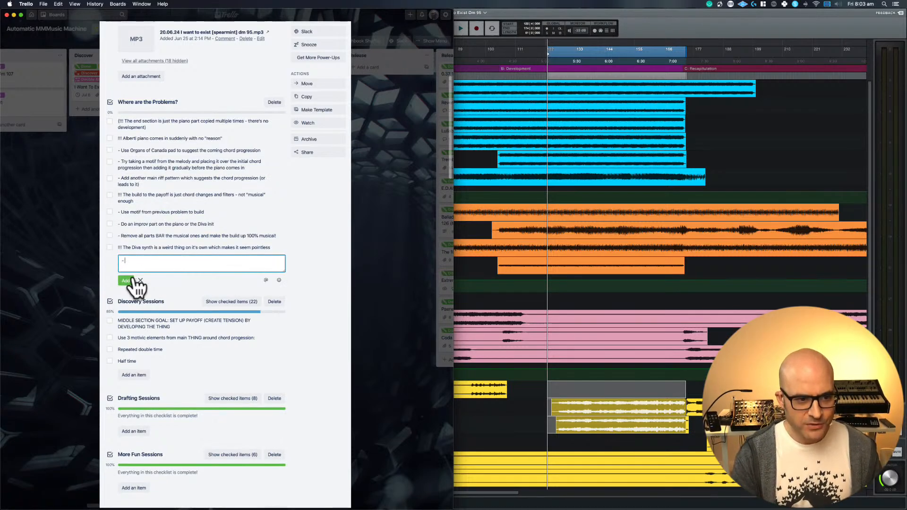
pyautogui.press('BackSpace')
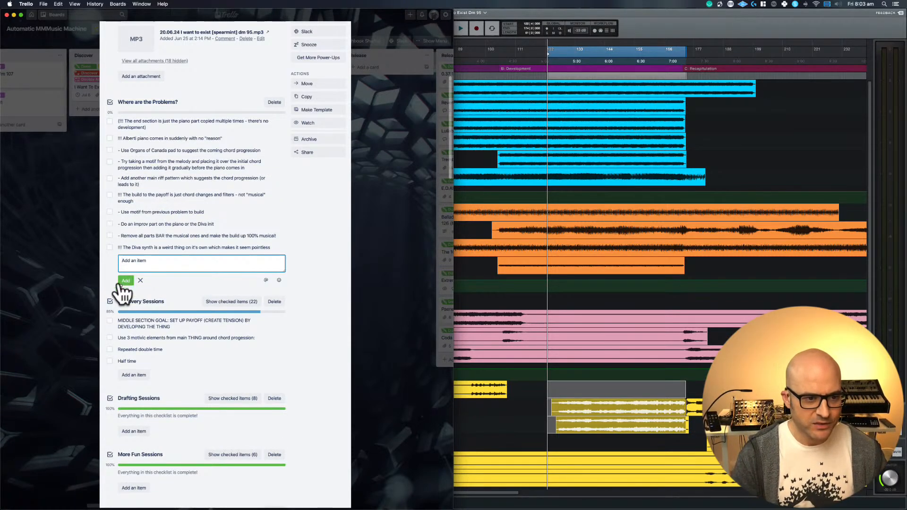
pyautogui.press('Escape')
# - Enclose the Diva synth checklist item's text in parentheses and save it
pyautogui.click(118, 248)
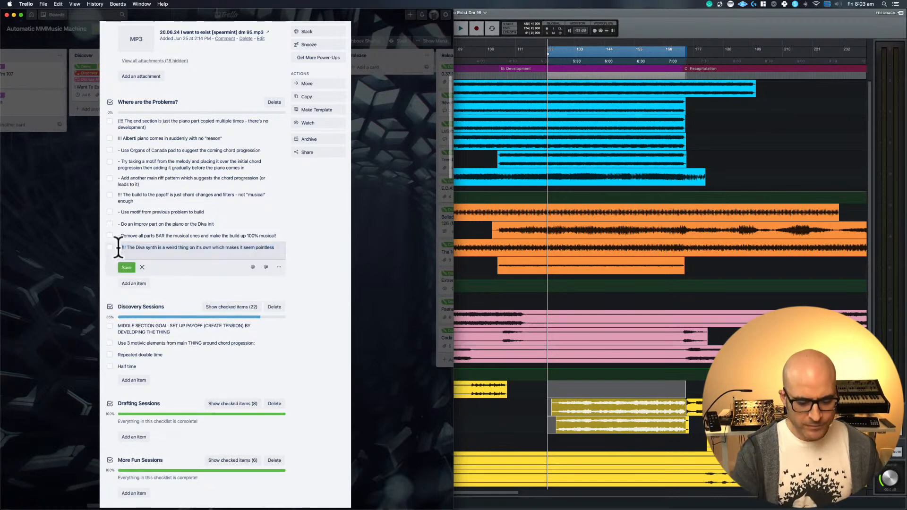
pyautogui.write('(')
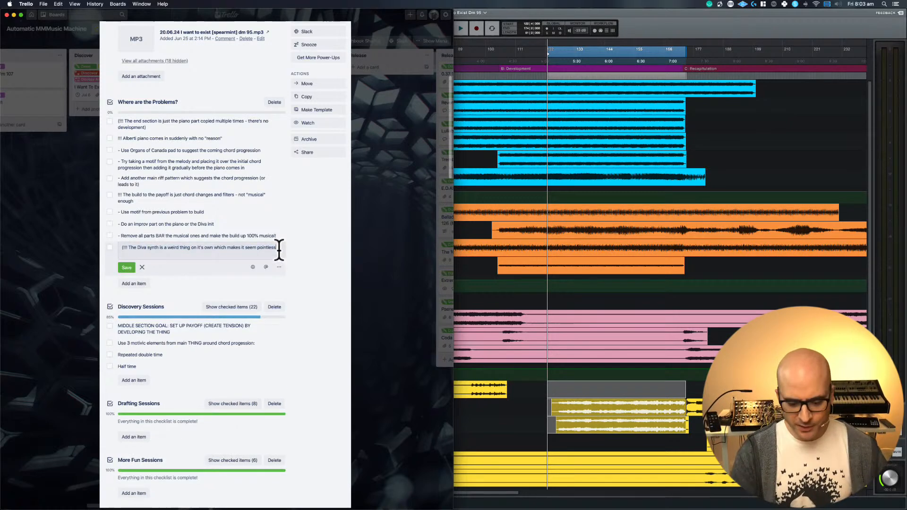
pyautogui.click(126, 268)
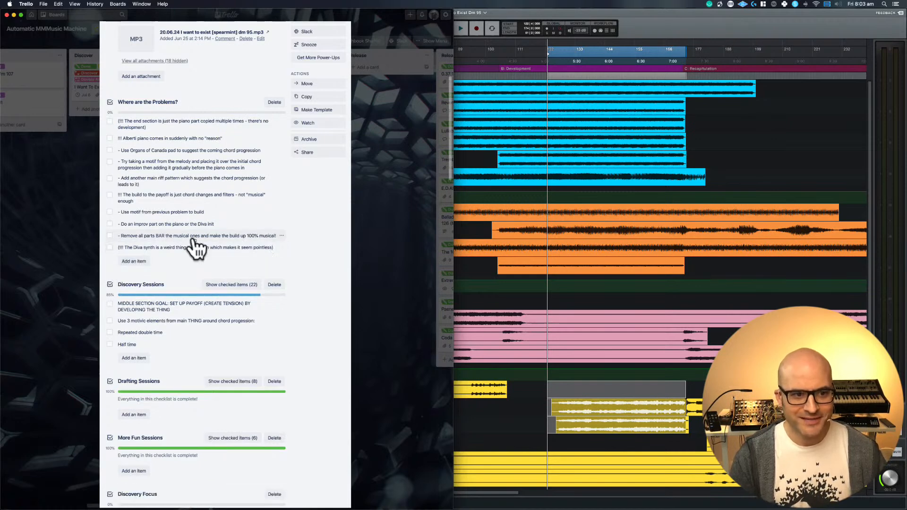
# - Reorder the checklist so the item about the copied end-section piano part sits between the "100% musical" item and the Diva synth item
pyautogui.scroll(2, 174, 237)
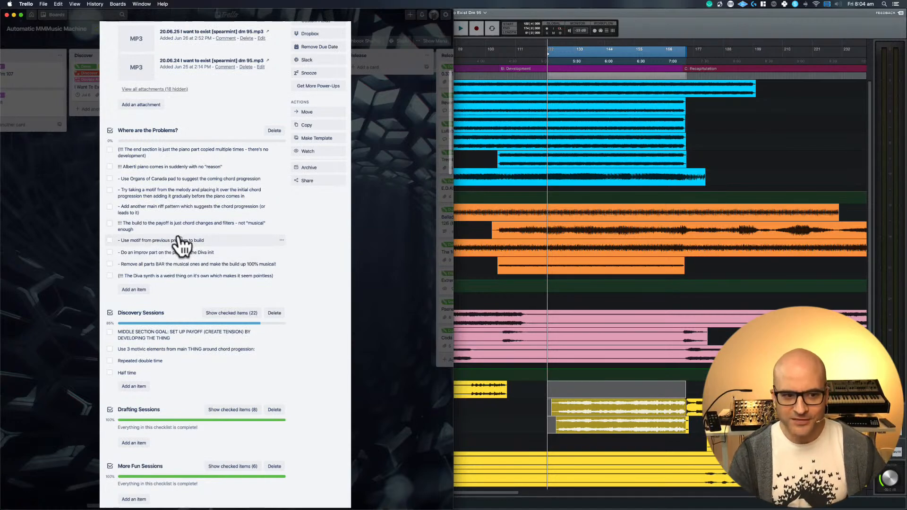
pyautogui.scroll(5, 171, 232)
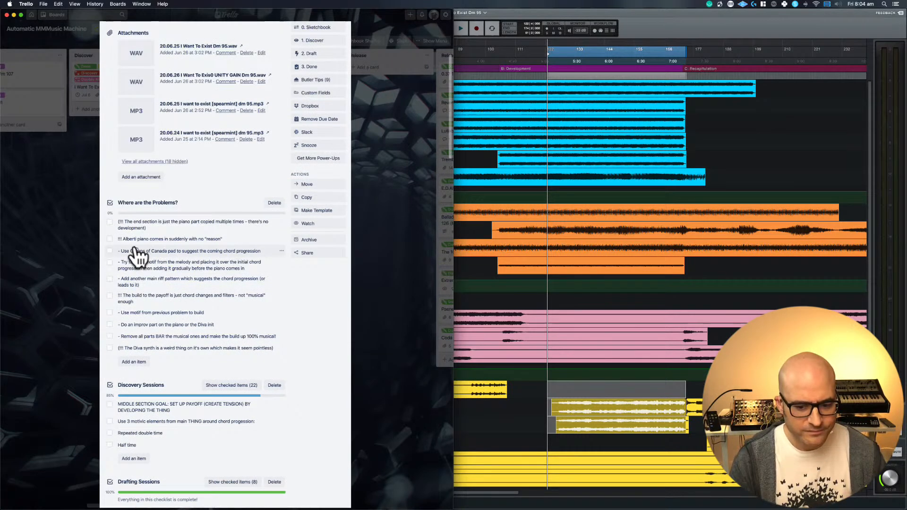
pyautogui.moveTo(134, 238); pyautogui.dragTo(145, 283)
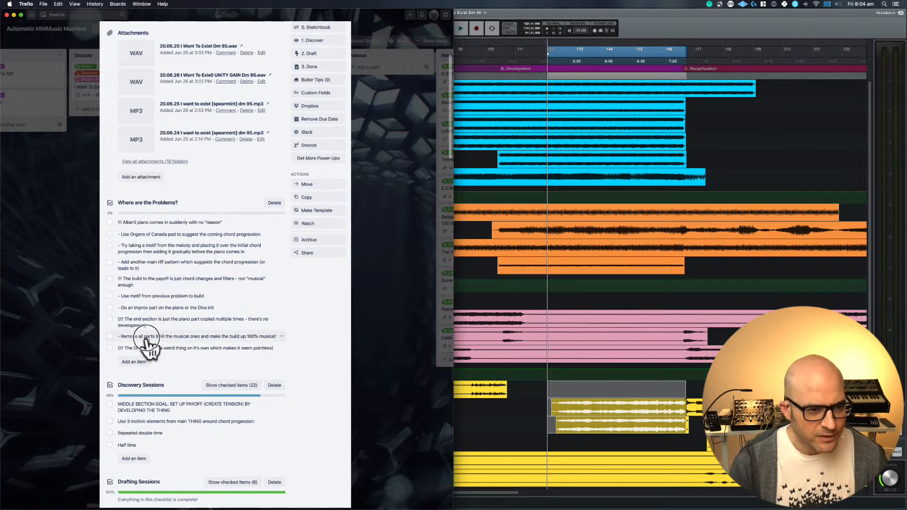
pyautogui.moveTo(144, 339)
pyautogui.mouseDown()
pyautogui.moveTo(147, 310)
pyautogui.moveTo(148, 322)
pyautogui.mouseUp()
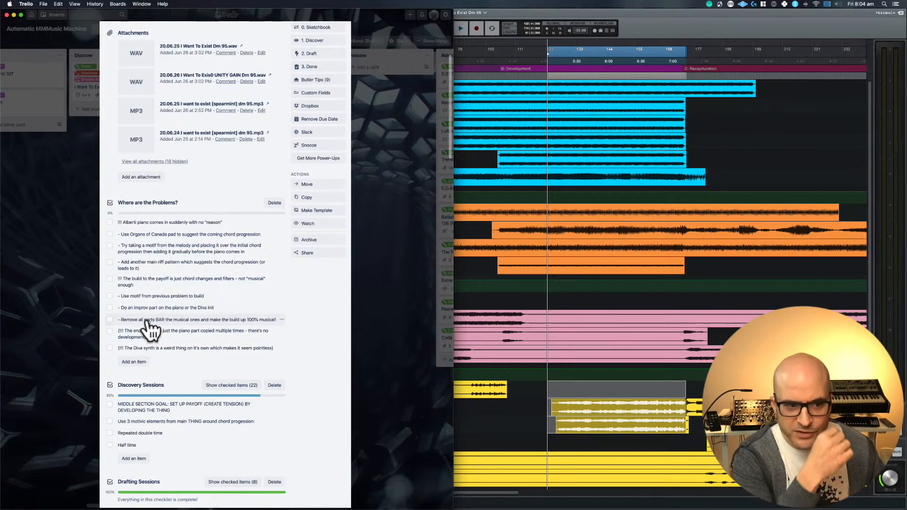
# - Prefix the checklist item about using the Organs of Canada pad with "***" and save it
pyautogui.click(125, 235)
pyautogui.press('Left')
pyautogui.write('- ')
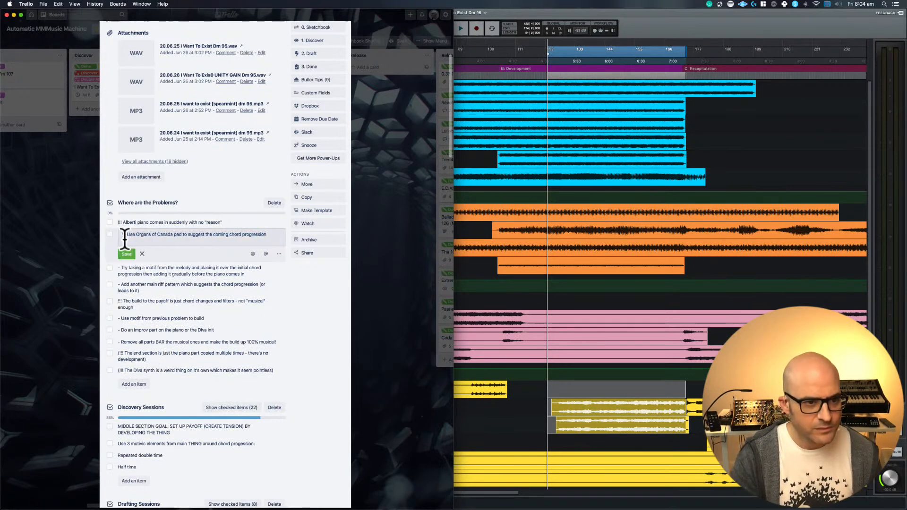
pyautogui.write('***')
pyautogui.press('Return')
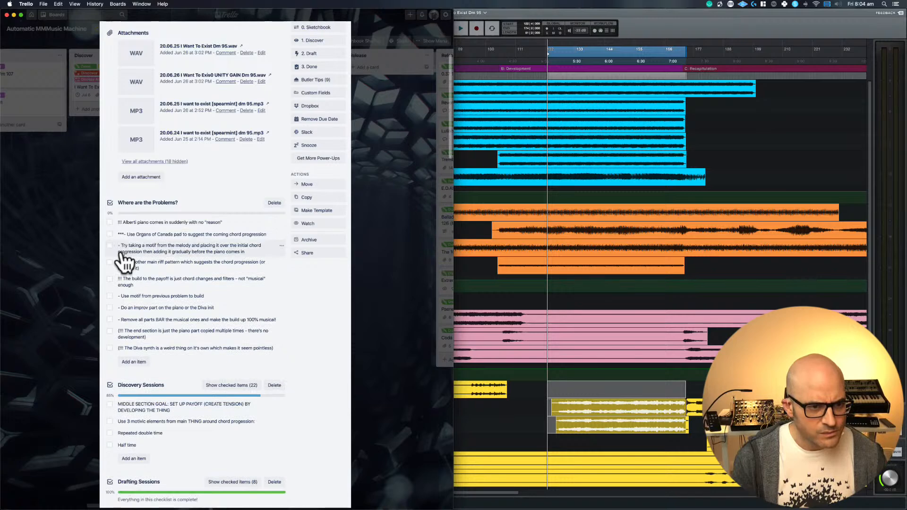
# - Mark the checklist item about taking a motif from the melody with a leading "***" and save it
pyautogui.click(121, 254)
pyautogui.click(122, 249)
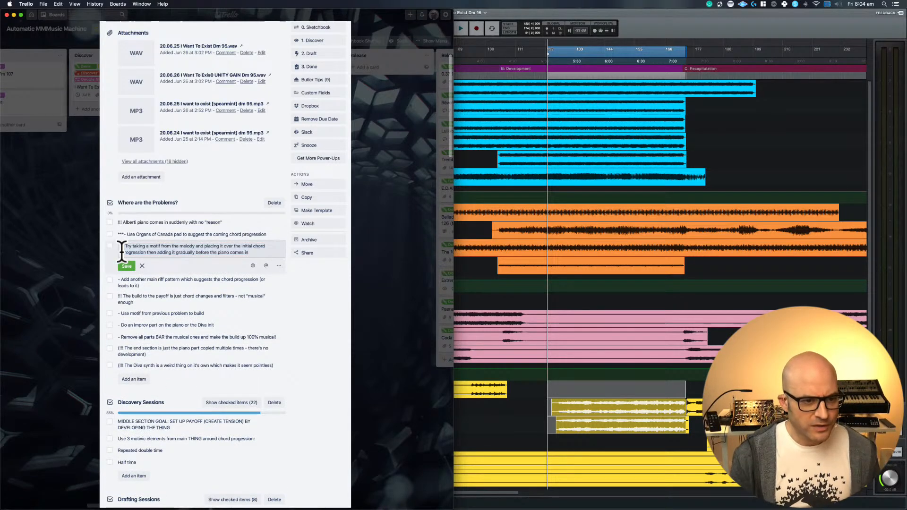
pyautogui.write('***')
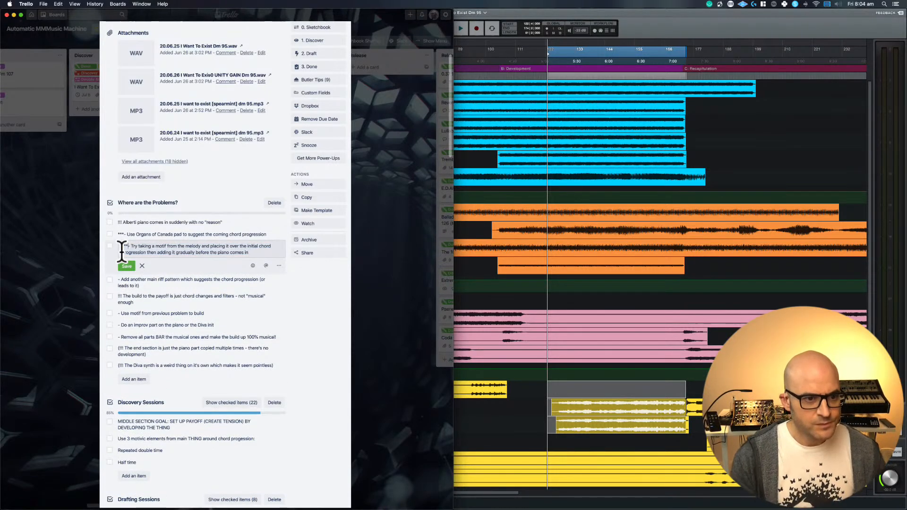
pyautogui.press('Return')
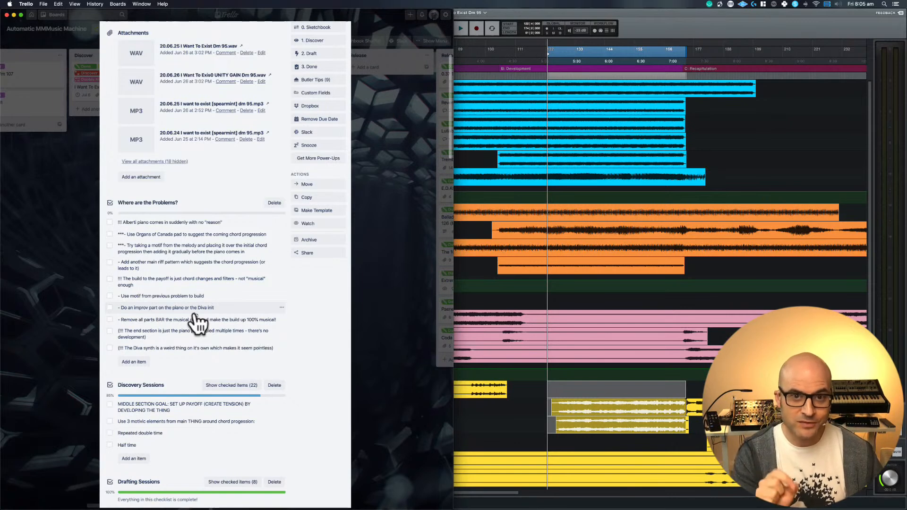
# - Add a leading "***" to the "Use motif from previous problem to build" and "Do an improv part" checklist items and save both
pyautogui.click(149, 298)
pyautogui.press('Left')
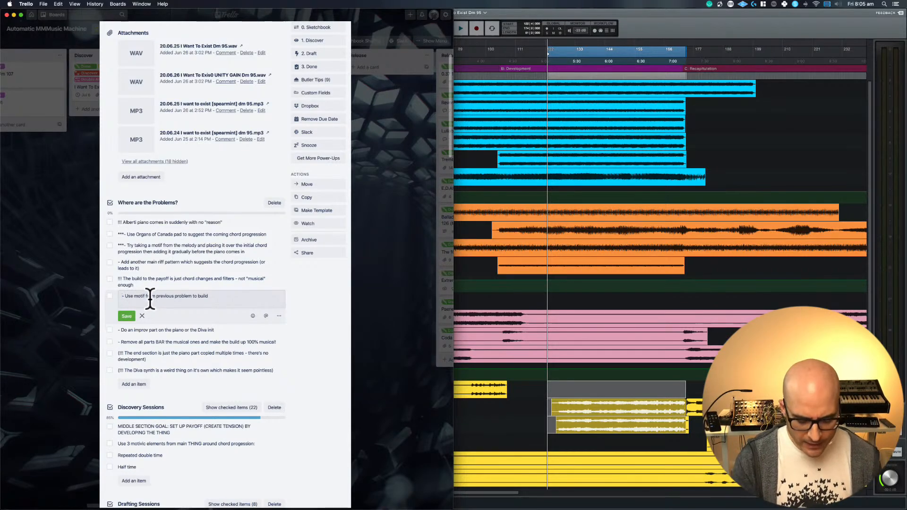
pyautogui.click(146, 330)
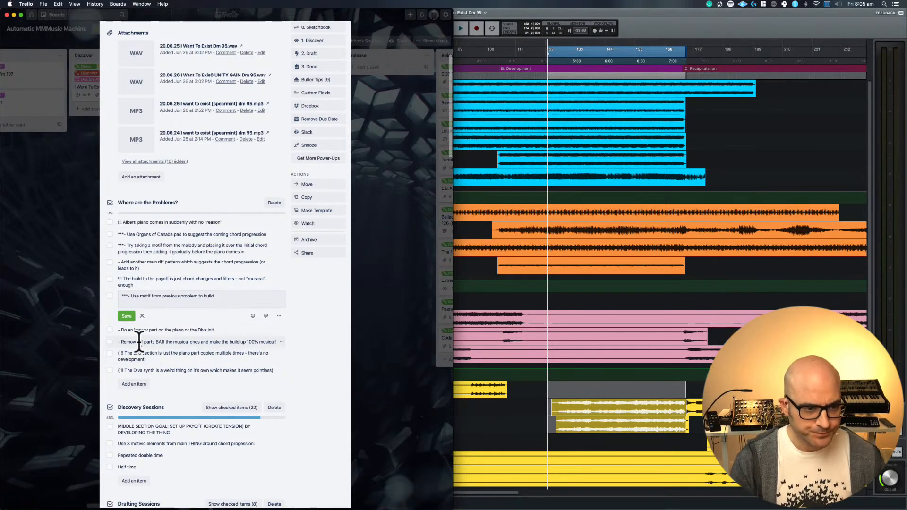
pyautogui.press('Left')
pyautogui.write('***')
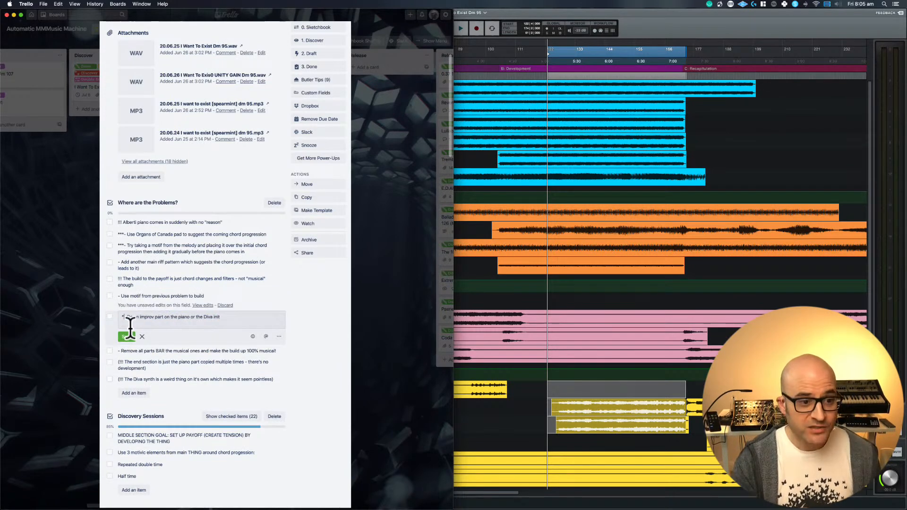
pyautogui.click(127, 335)
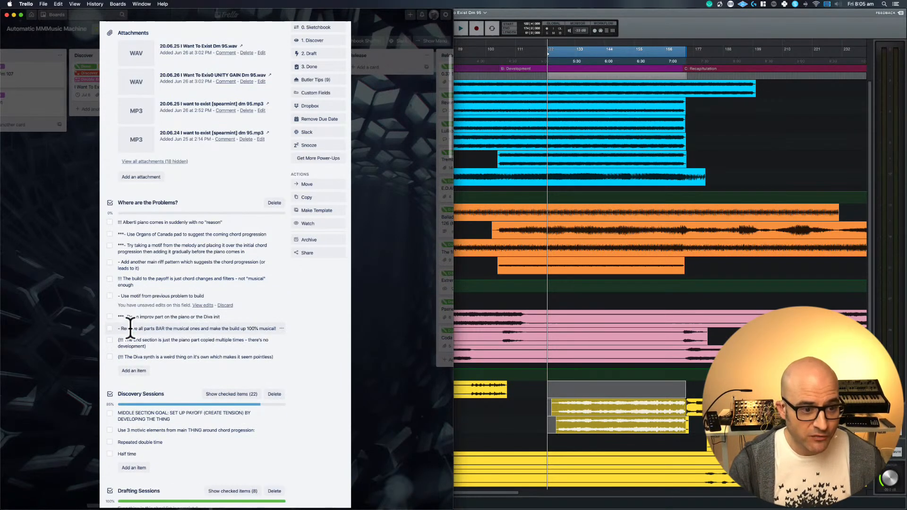
pyautogui.click(203, 305)
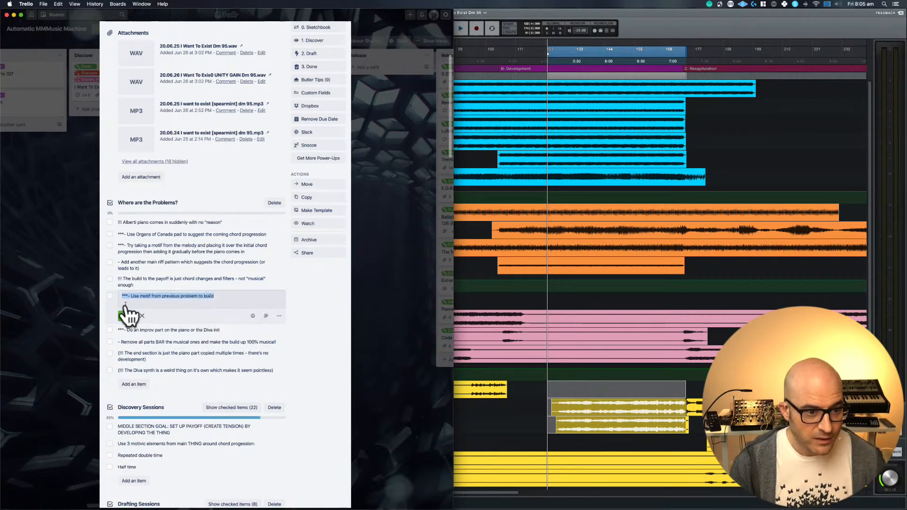
pyautogui.click(124, 317)
# - Change "or" to "and/or" between the piano and the Diva in the improv part checklist item and save it
pyautogui.click(187, 308)
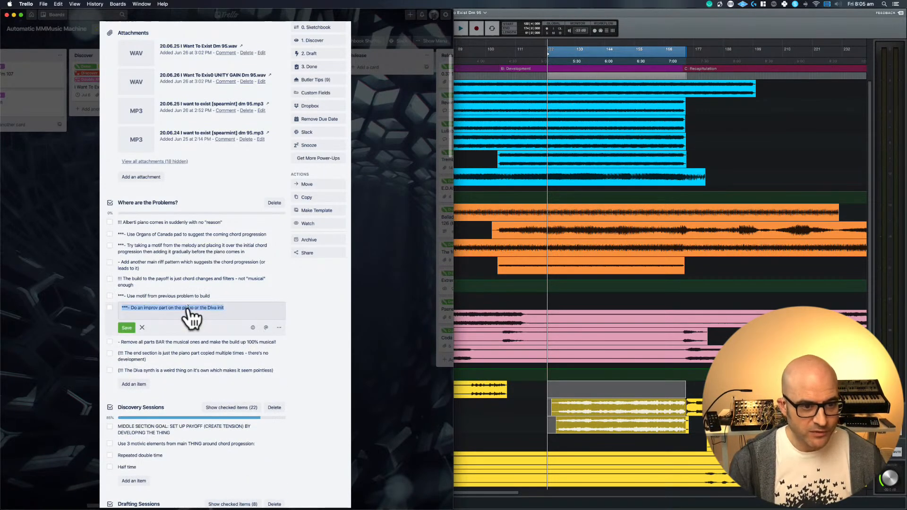
pyautogui.click(201, 308)
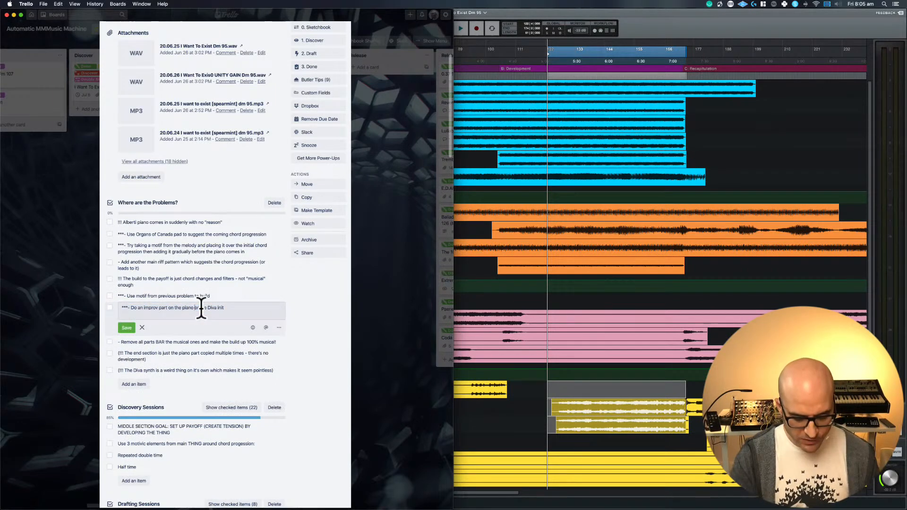
pyautogui.write('AND/')
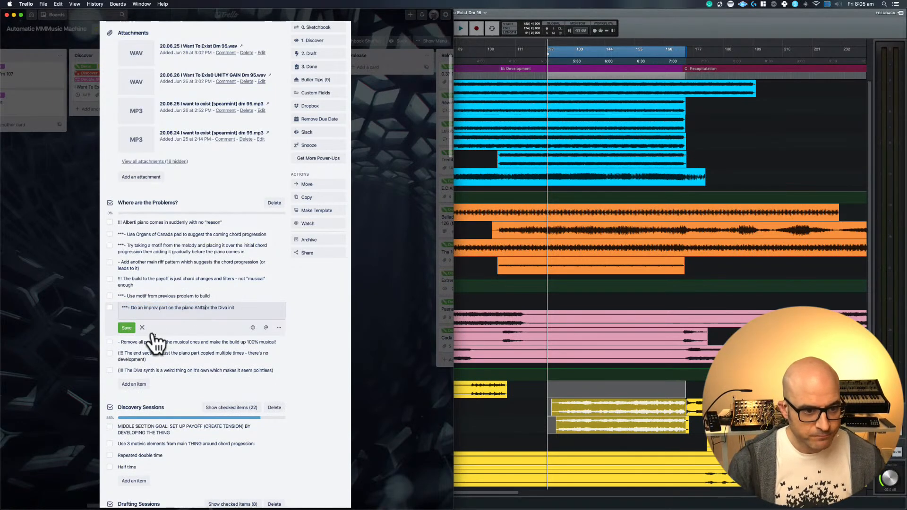
pyautogui.press('BackSpace')
pyautogui.press('BackSpace')
pyautogui.press('BackSpace')
pyautogui.press('BackSpace')
pyautogui.write('and/')
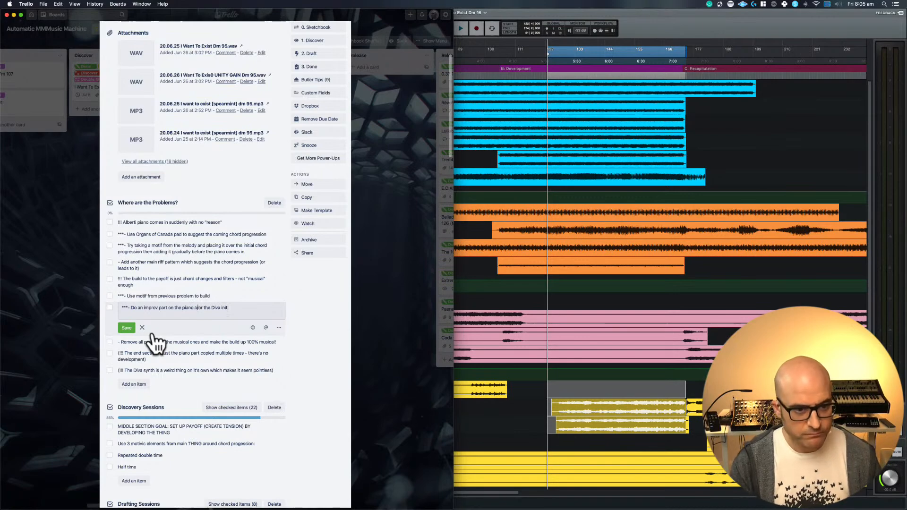
pyautogui.click(126, 328)
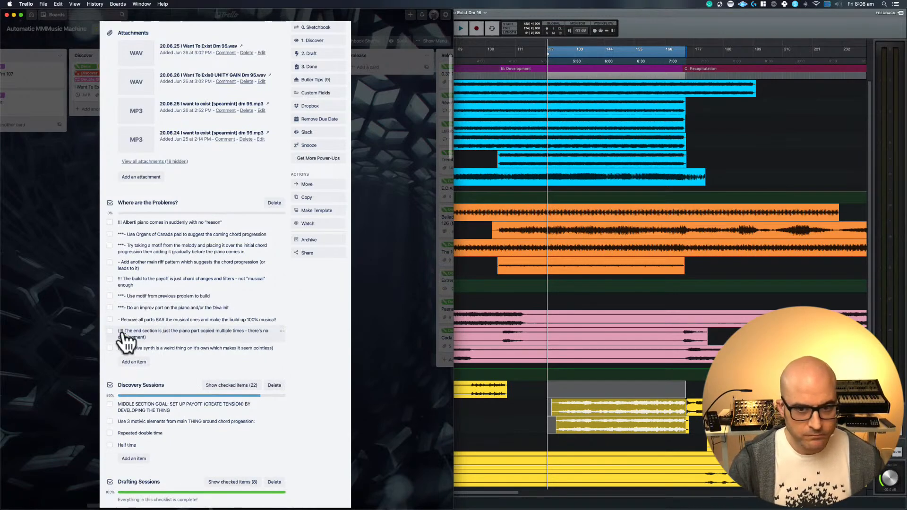
# - Switch to LUNA and examine the tracks from the intro through the Development section, comparing them with the Trello checklist of problems
pyautogui.click(462, 273)
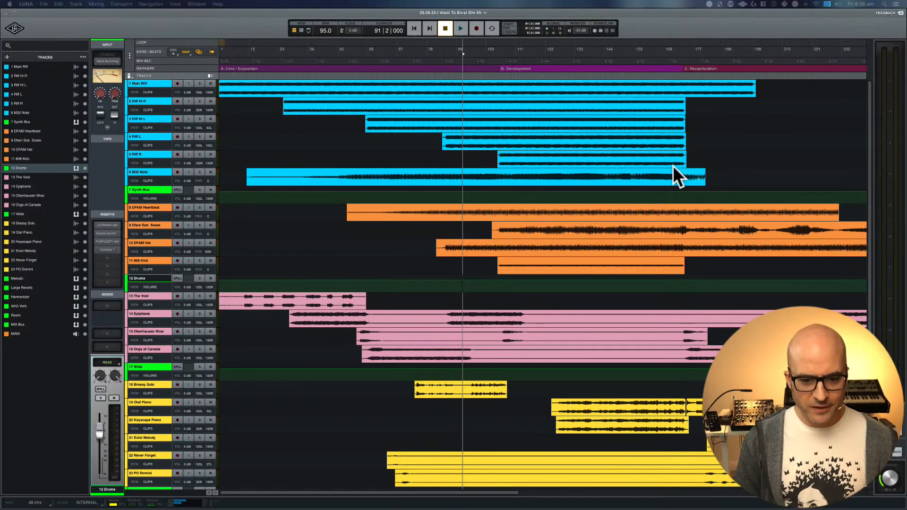
pyautogui.click(396, 234)
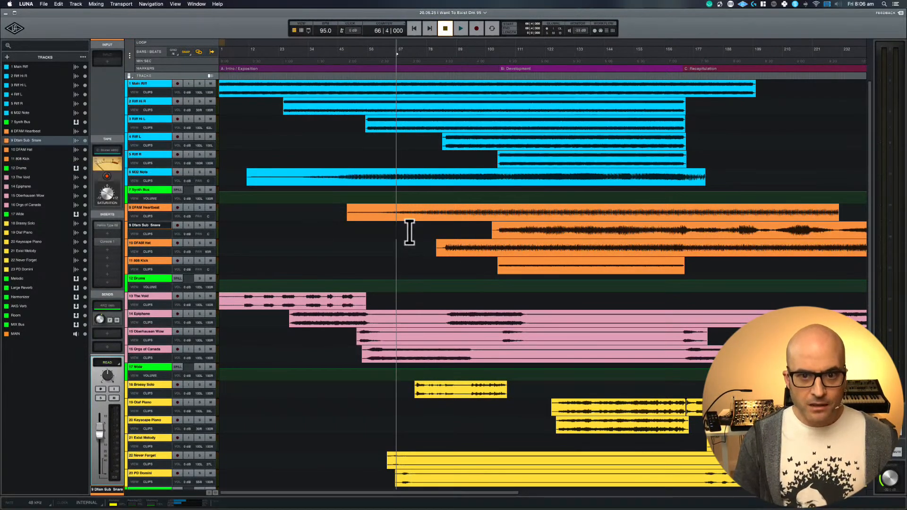
pyautogui.scroll(5, 409, 232)
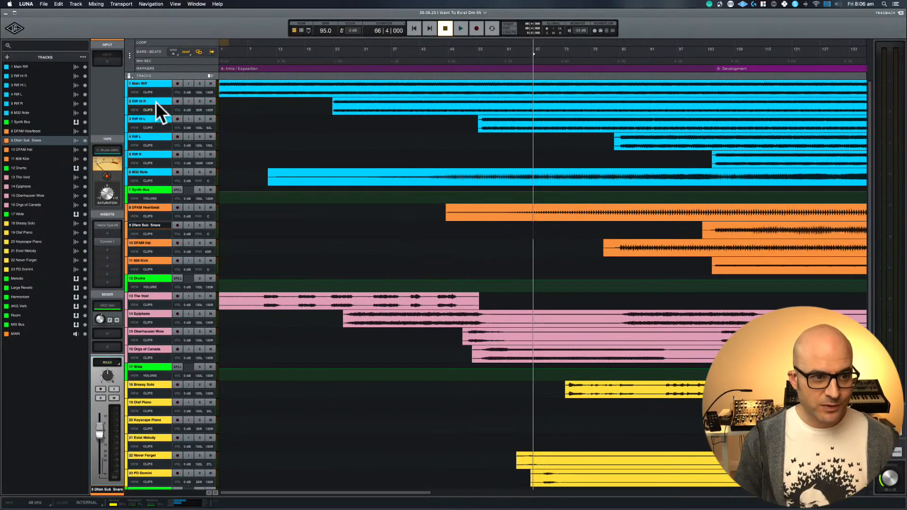
pyautogui.click(130, 75)
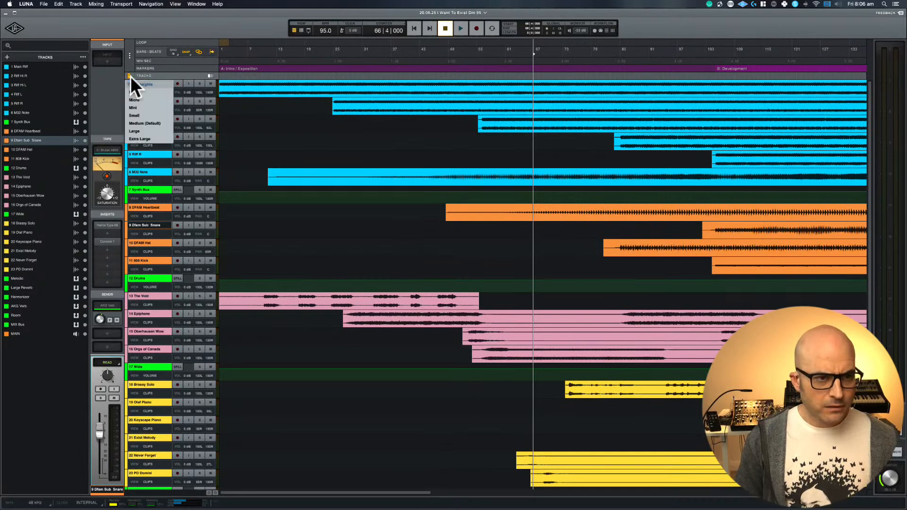
pyautogui.click(130, 75)
pyautogui.hscroll(5, 348, 145)
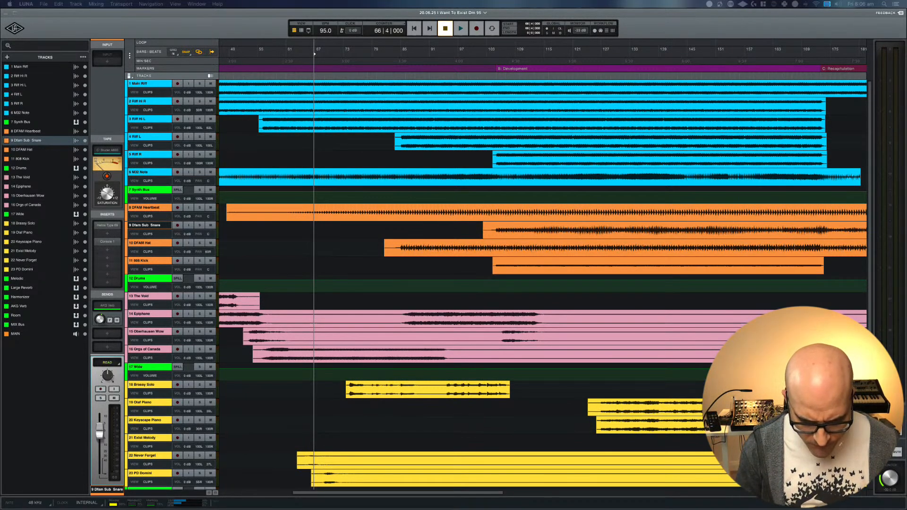
pyautogui.press('super+Tab')
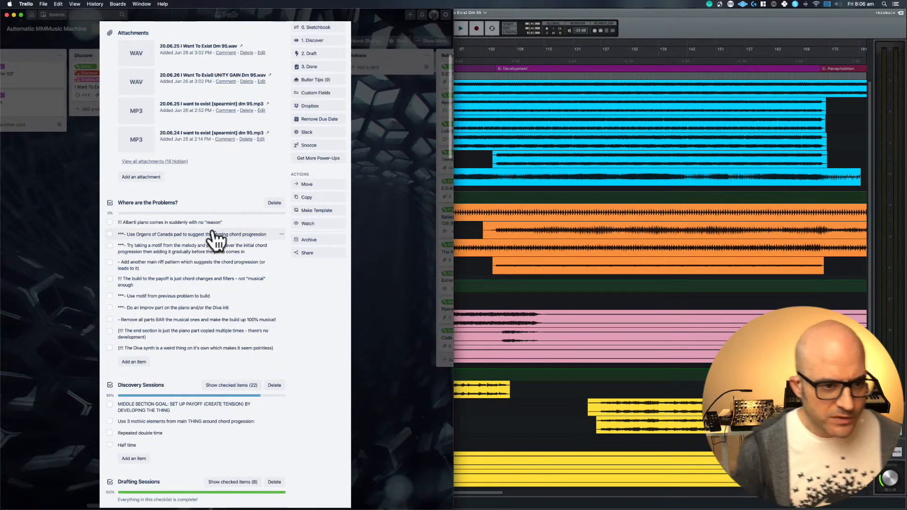
pyautogui.click(480, 274)
pyautogui.scroll(-5, 263, 259)
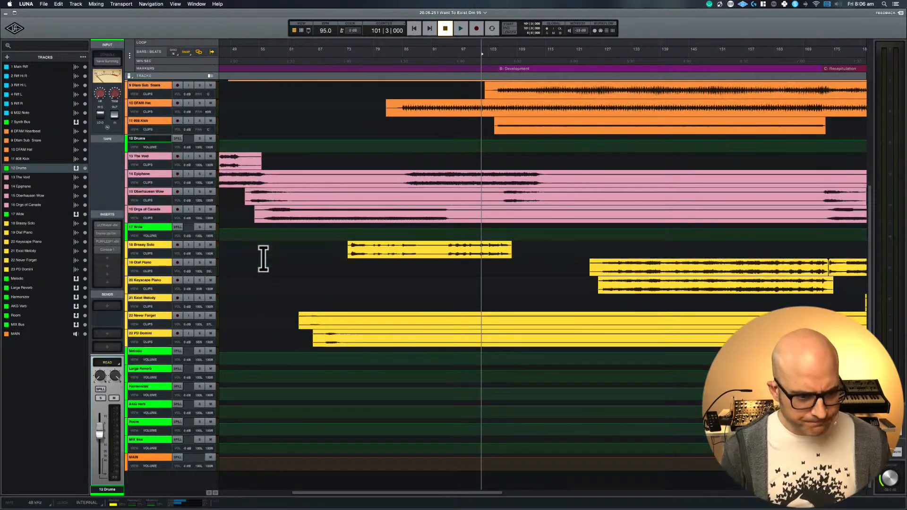
pyautogui.scroll(5, 262, 257)
pyautogui.scroll(-5, 260, 255)
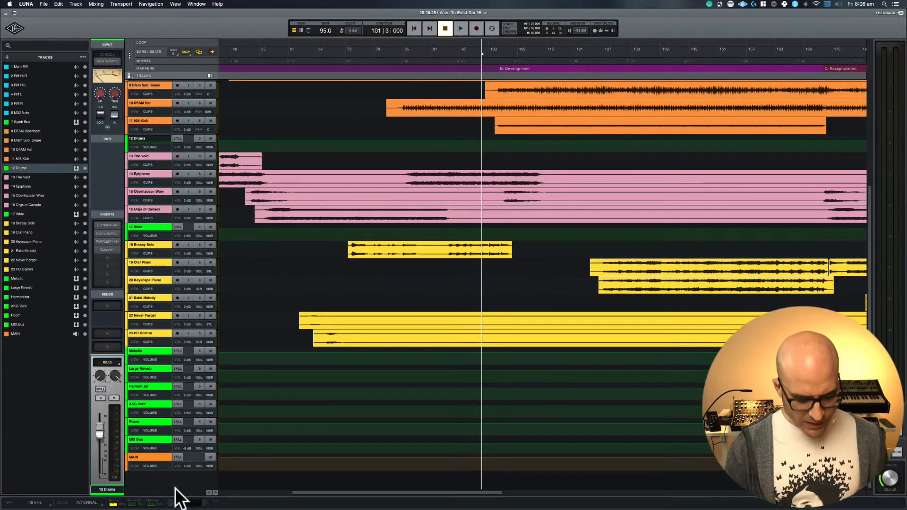
# - Set up a new stereo instrument track named "Organs of Canada"
pyautogui.press('super+shift+n')
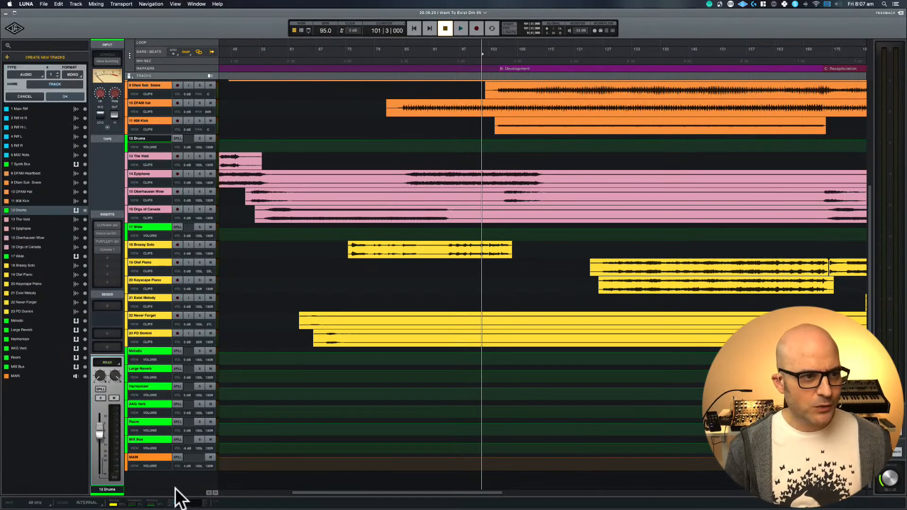
pyautogui.click(26, 72)
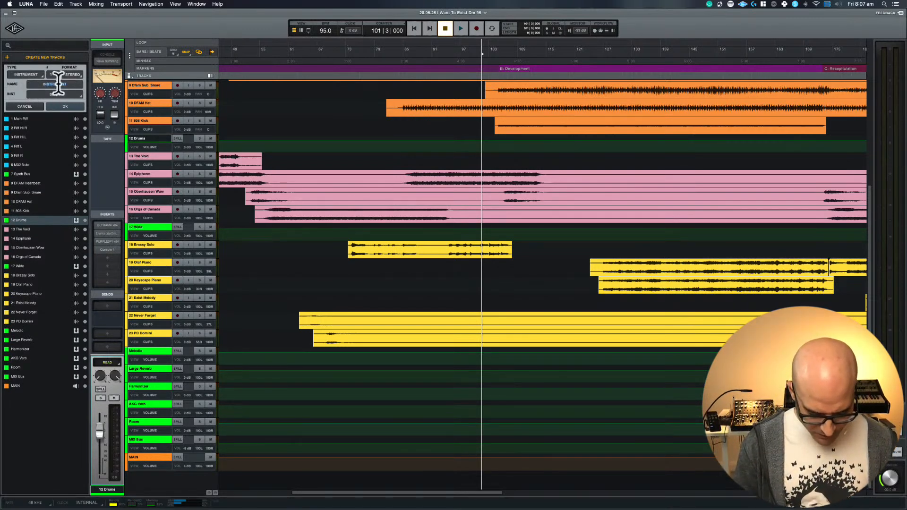
pyautogui.press('BackSpace')
pyautogui.write('Organ Riff')
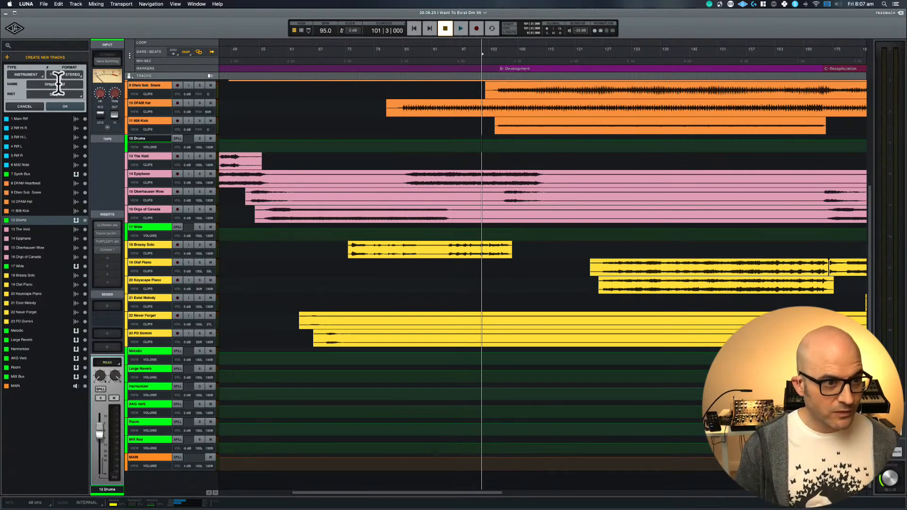
pyautogui.press('BackSpace')
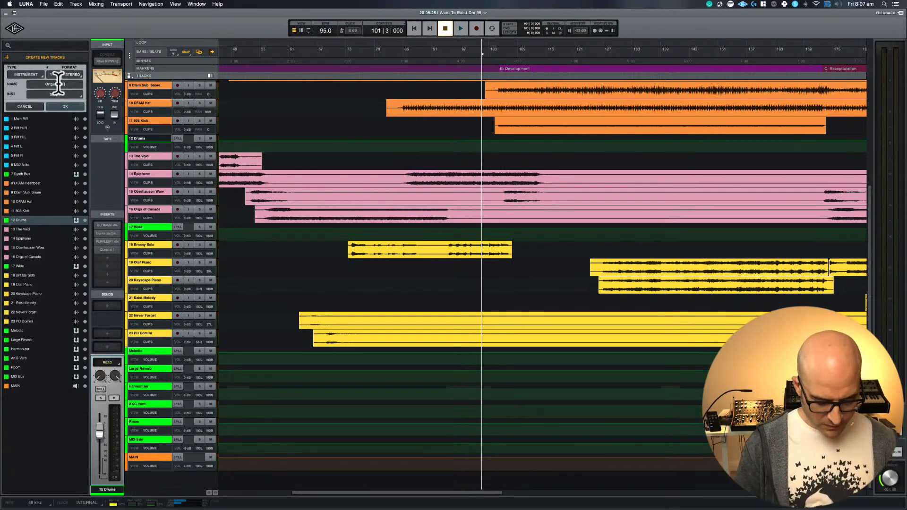
pyautogui.write('Piano')
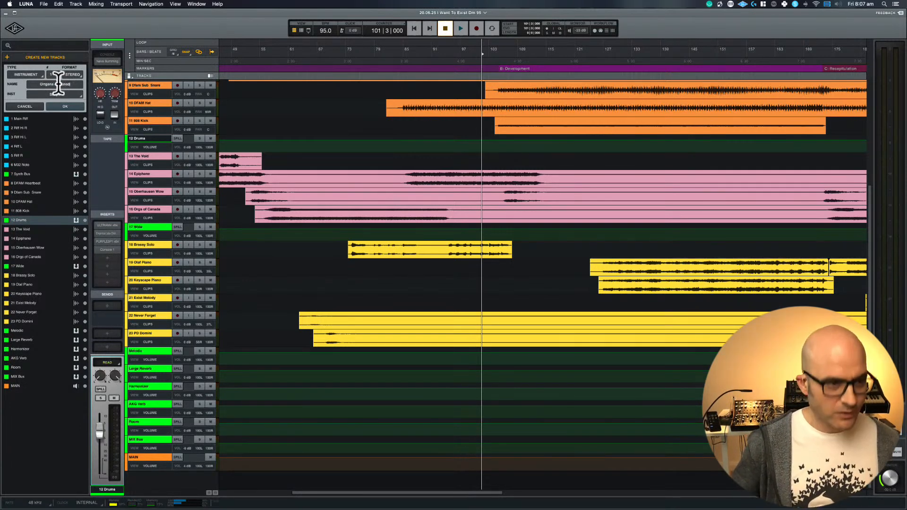
pyautogui.write('a')
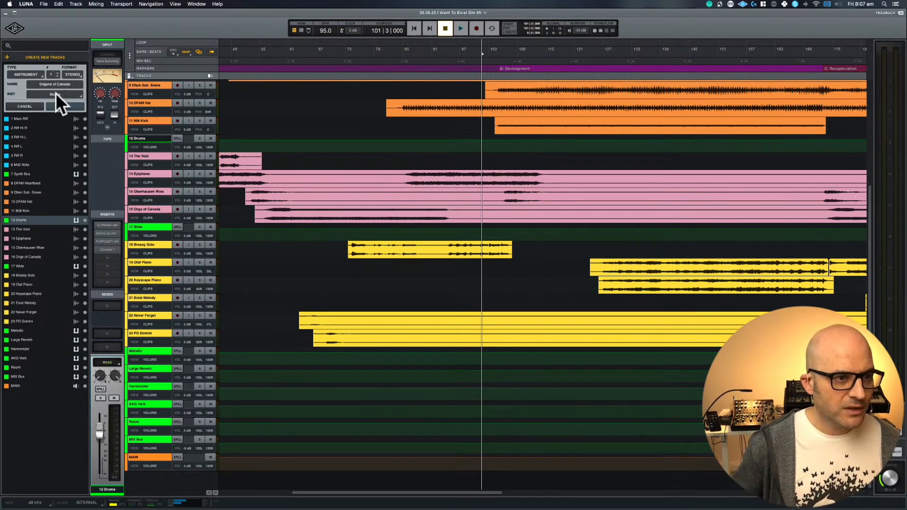
# - Assign Omnisphere as the new track's instrument, keep the name "Organs of Canada", and create the track
pyautogui.click(56, 94)
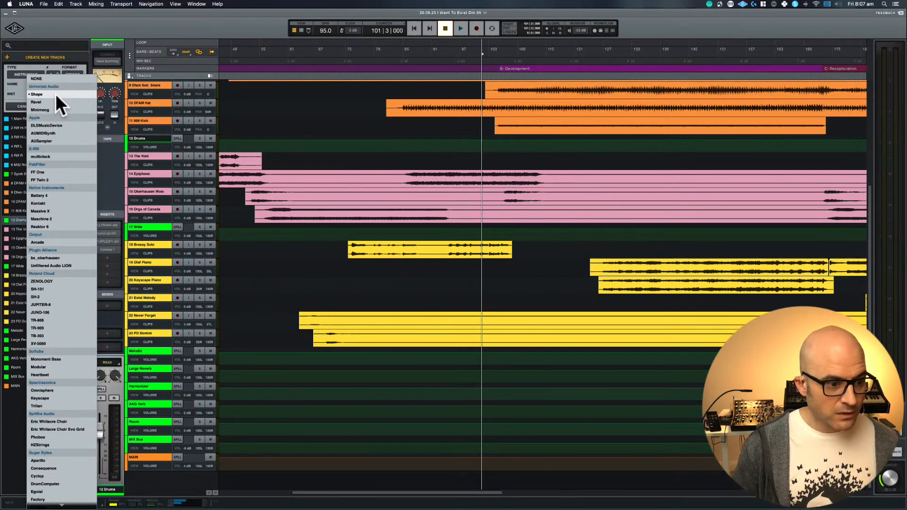
pyautogui.scroll(-3, 64, 222)
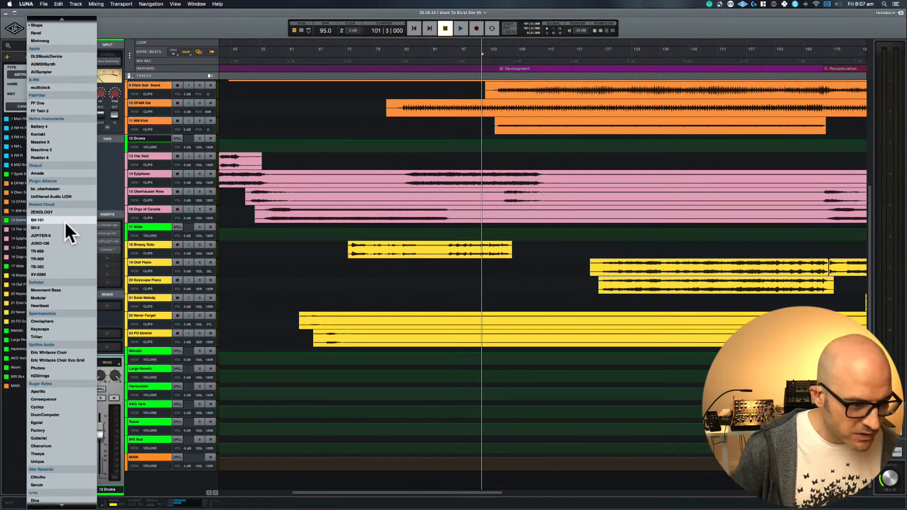
pyautogui.scroll(-1, 64, 222)
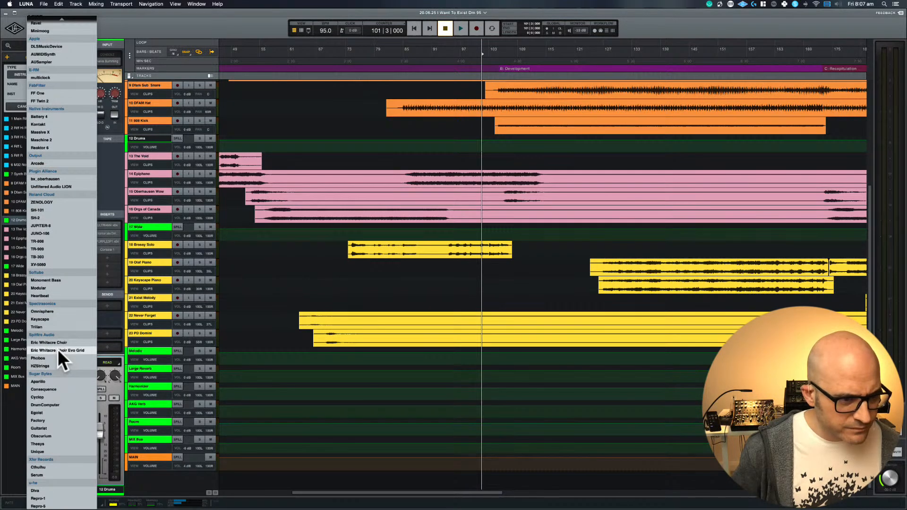
pyautogui.click(57, 311)
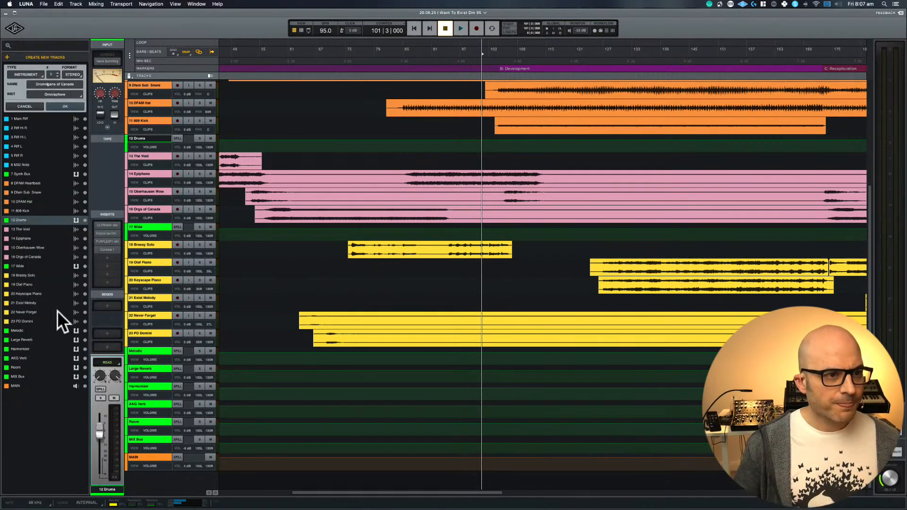
pyautogui.press('BackSpace')
pyautogui.press('BackSpace')
pyautogui.press('BackSpace')
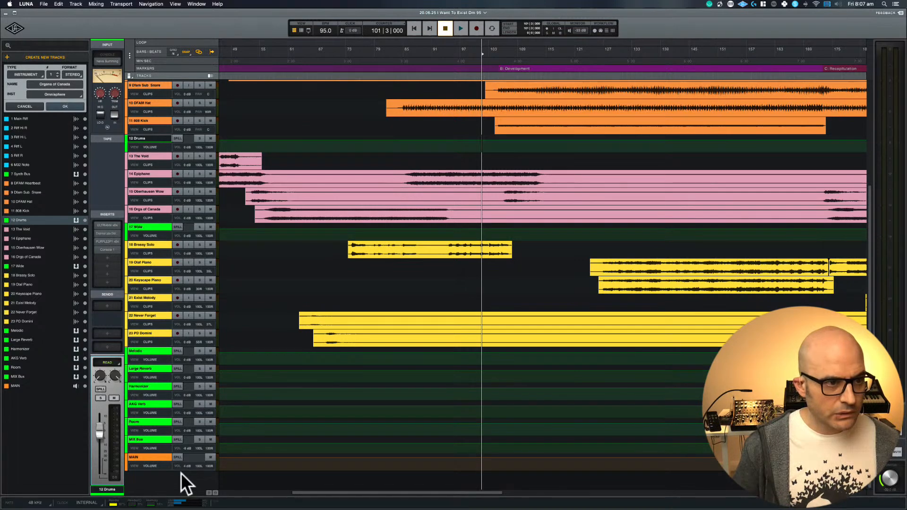
pyautogui.click(62, 104)
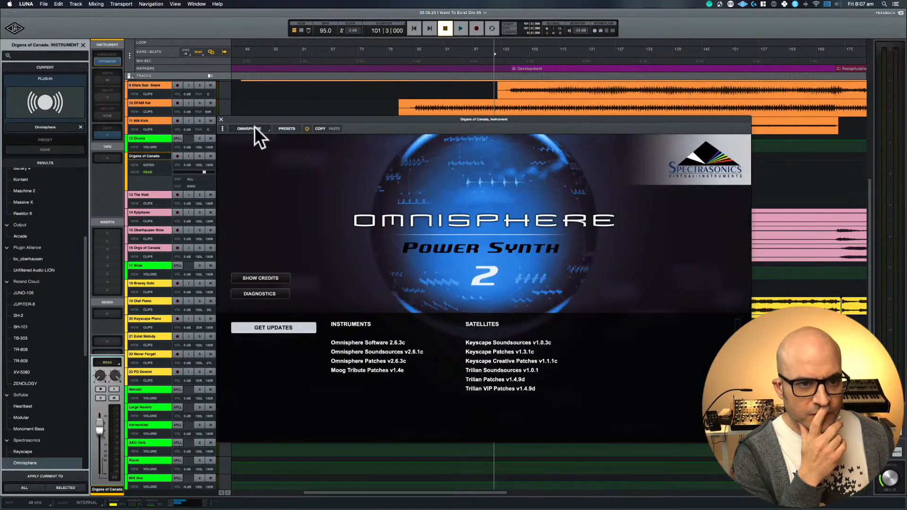
# - Reveal Omnisphere's patch browser and set its directory to the user library The Unfinished Omnisphere Amara
pyautogui.click(254, 126)
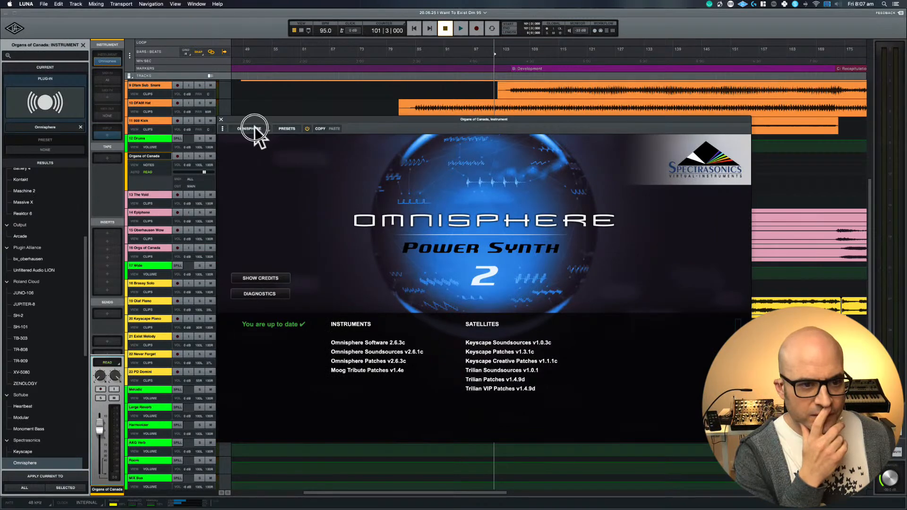
pyautogui.click(253, 153)
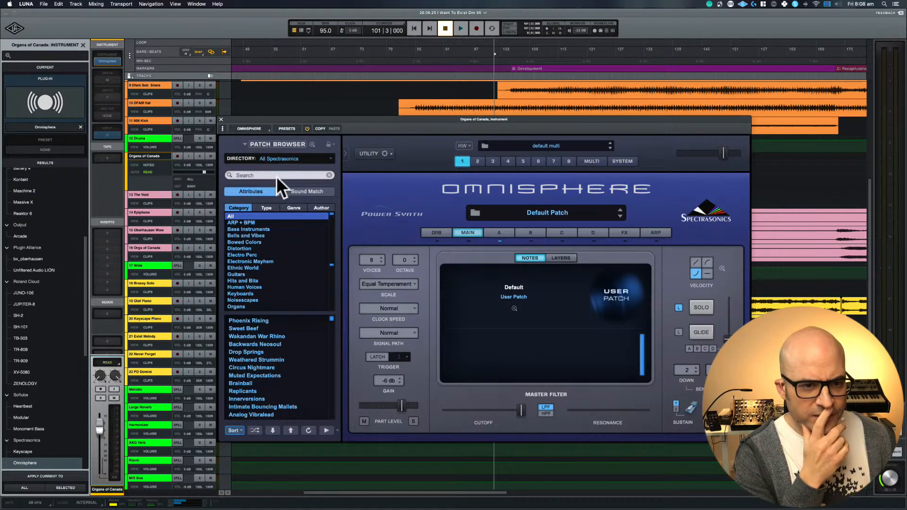
pyautogui.click(310, 155)
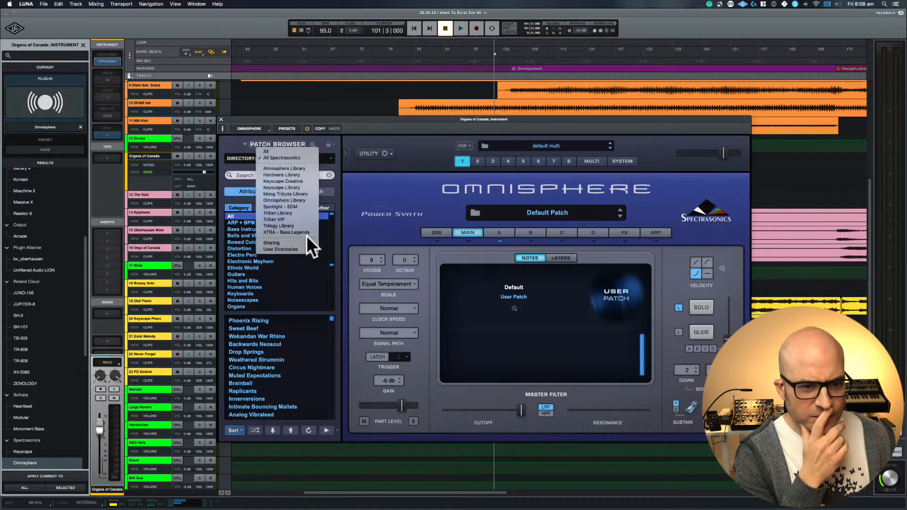
pyautogui.moveTo(307, 246)
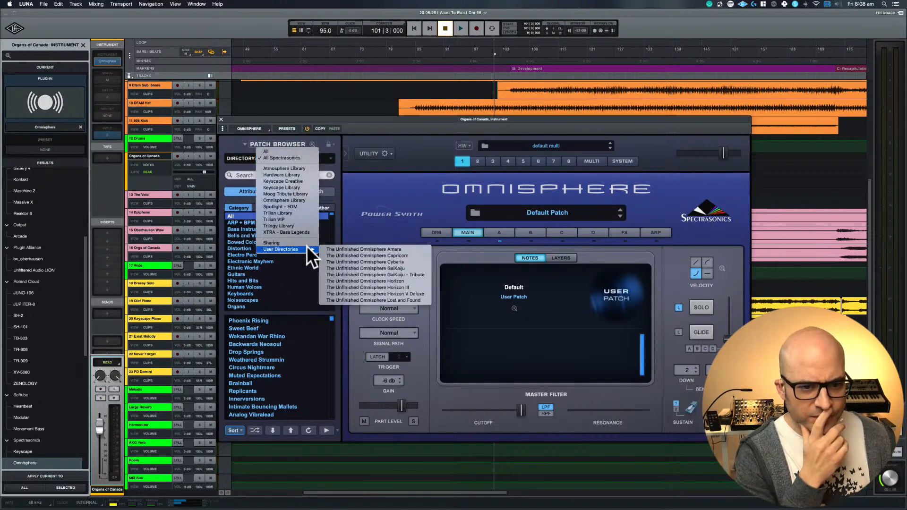
pyautogui.click(393, 250)
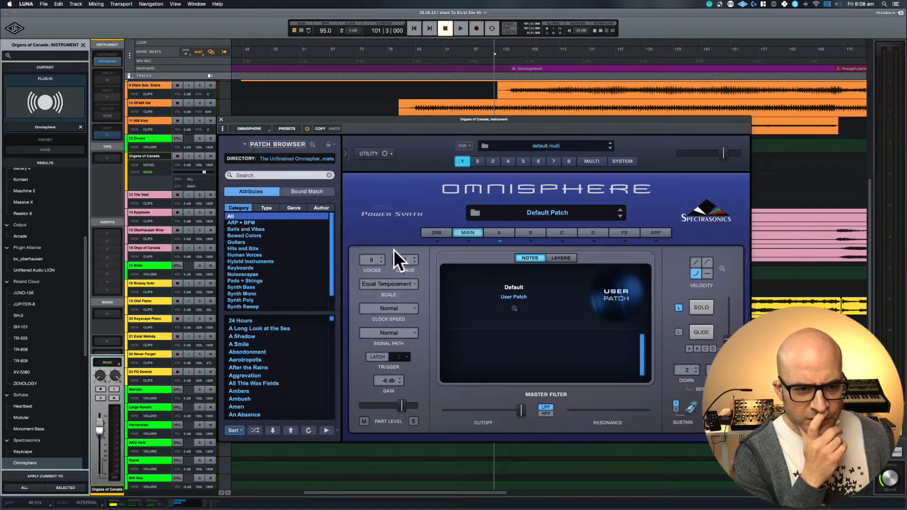
# - Search the Omnisphere patches for "organs of canada"
pyautogui.click(260, 175)
pyautogui.write('orga')
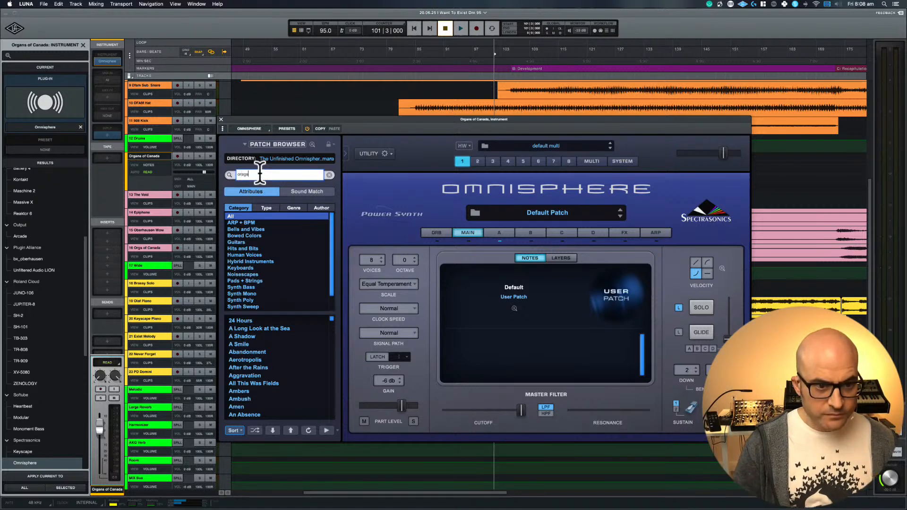
pyautogui.press('BackSpace')
pyautogui.press('BackSpace')
pyautogui.press('BackSpace')
pyautogui.write('ga')
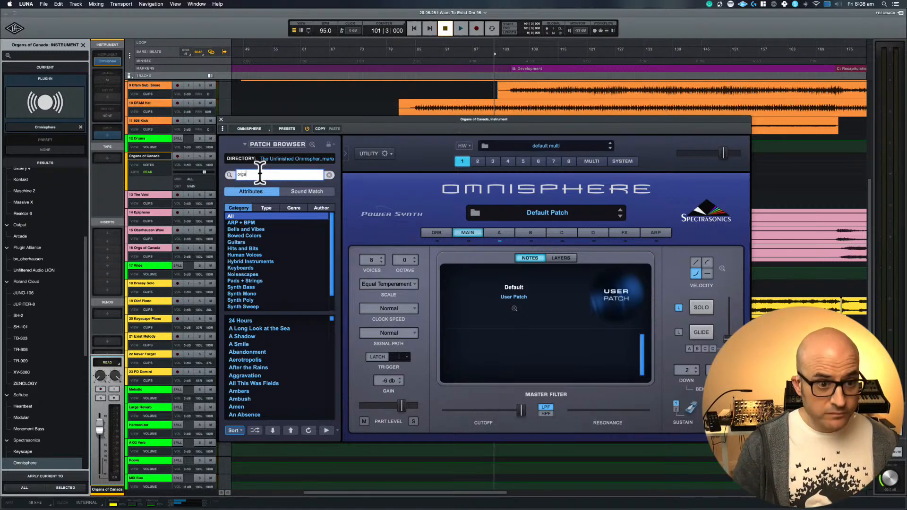
pyautogui.write('nmas')
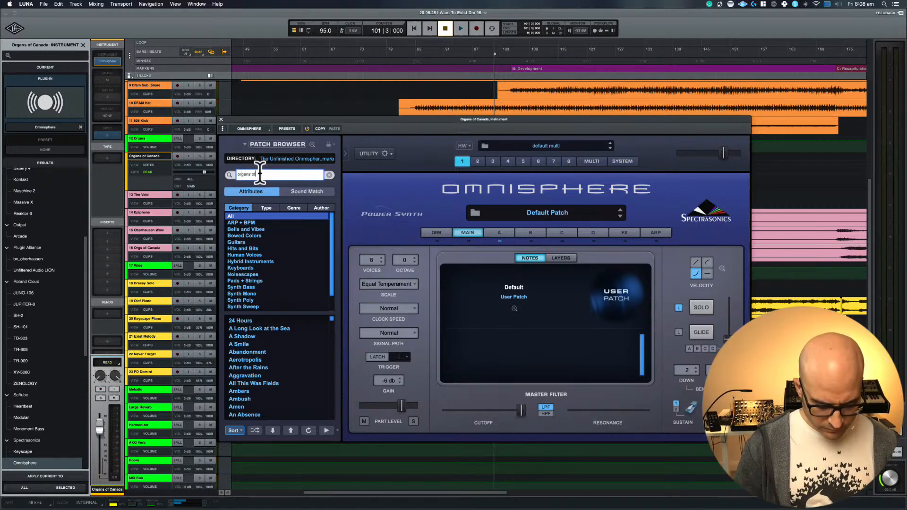
pyautogui.write(' of canada')
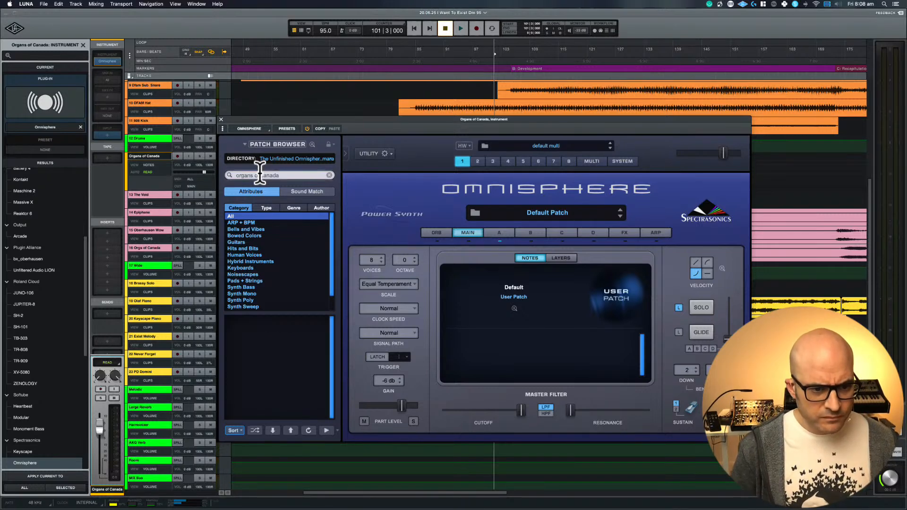
# - Check the user directories The Unfinished Omnisphere Capricorn, Cyberia, GaiKaiju and GaiKaiju - Tribute for the searched patch
pyautogui.click(287, 157)
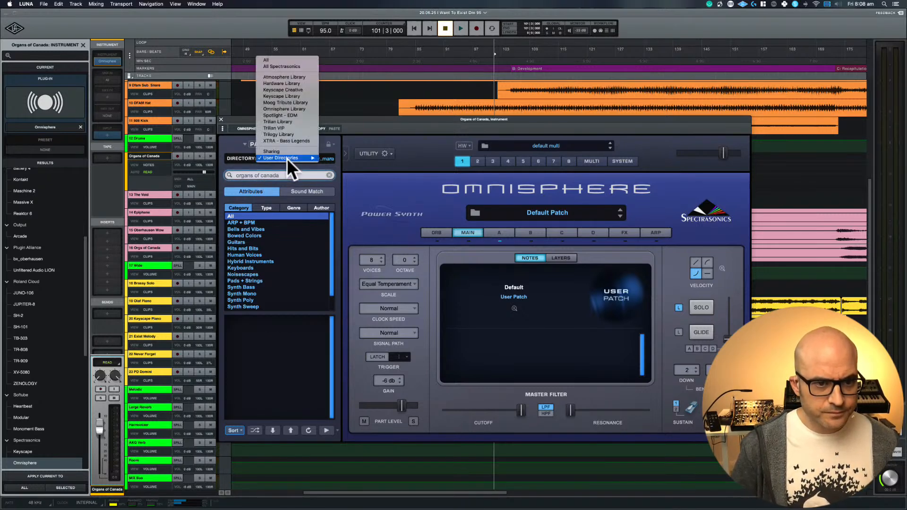
pyautogui.moveTo(296, 158)
pyautogui.click(342, 161)
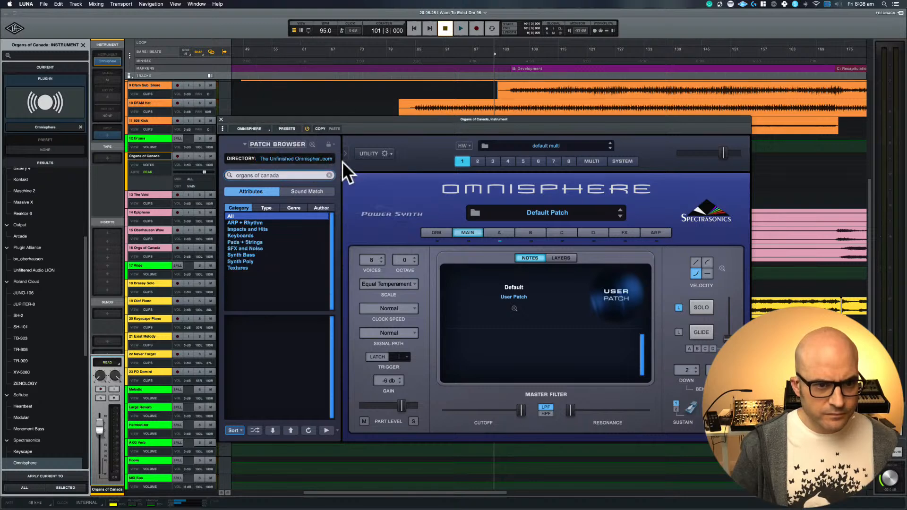
pyautogui.click(284, 158)
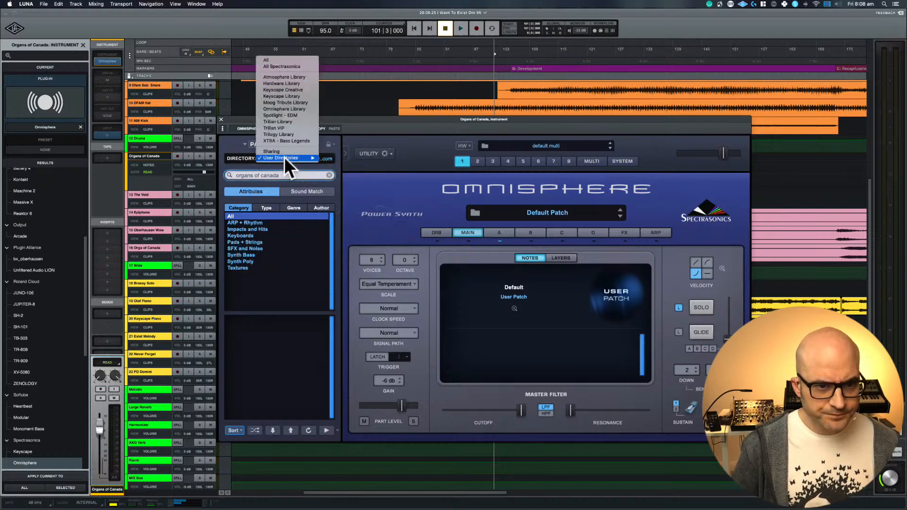
pyautogui.moveTo(285, 158)
pyautogui.click(347, 171)
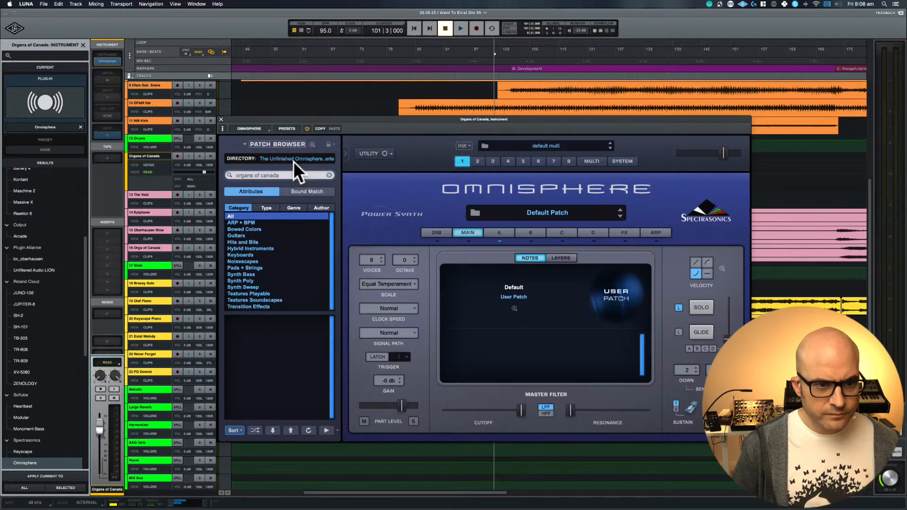
pyautogui.click(292, 158)
pyautogui.click(358, 174)
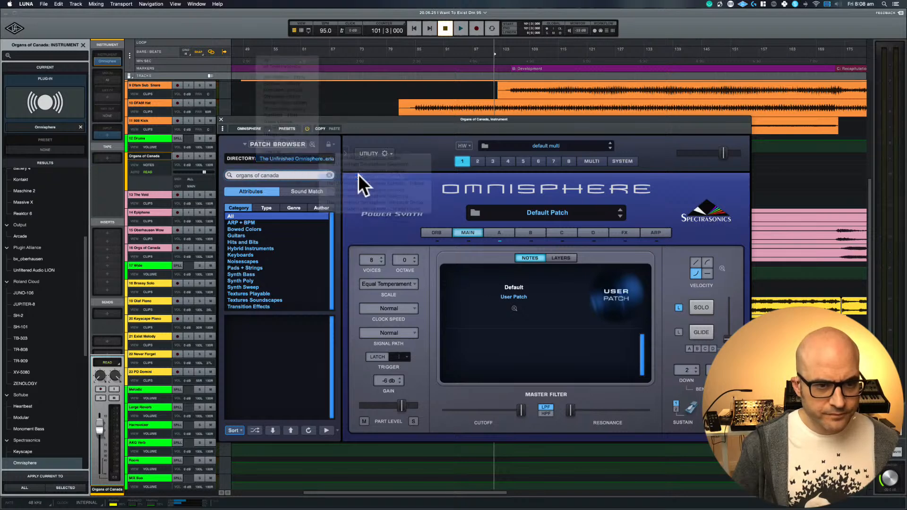
pyautogui.click(296, 157)
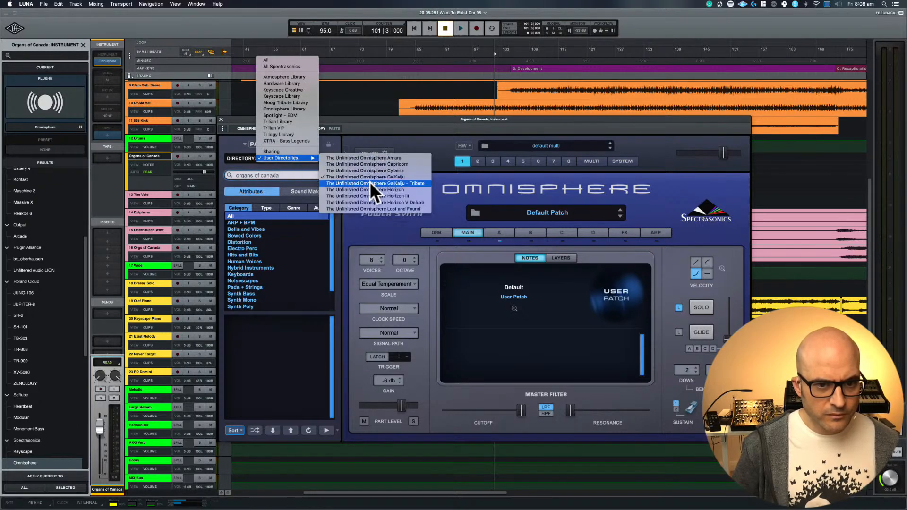
pyautogui.click(369, 183)
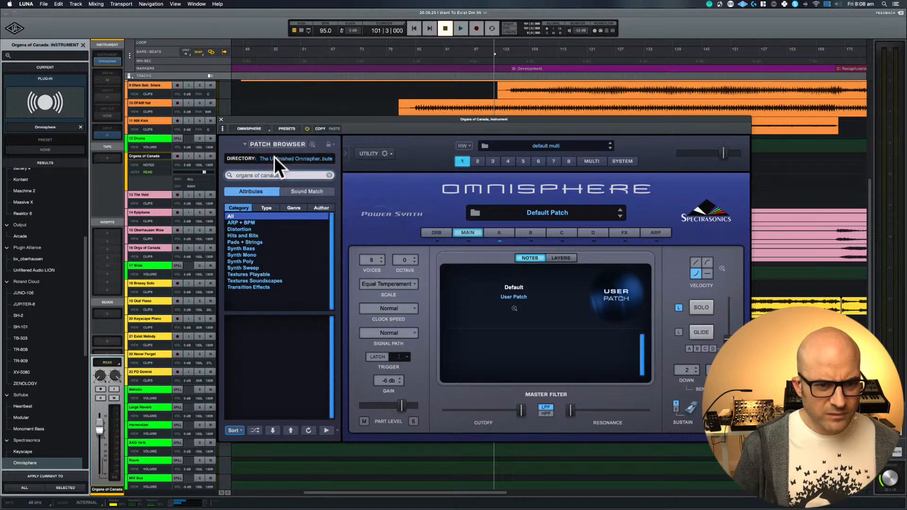
# - Check the user directories The Unfinished Omnisphere Horizon, Horizon III and Horizon V Deluxe for the searched patch
pyautogui.click(275, 157)
pyautogui.moveTo(278, 158)
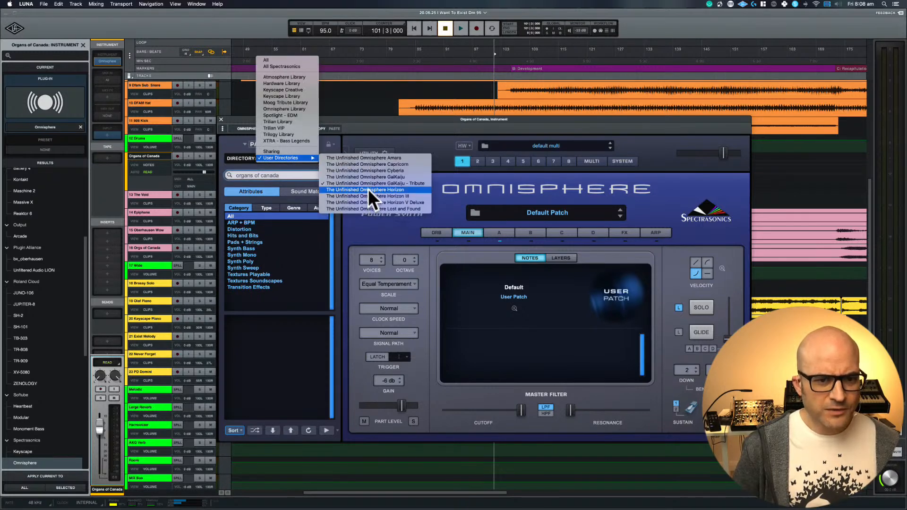
pyautogui.click(258, 141)
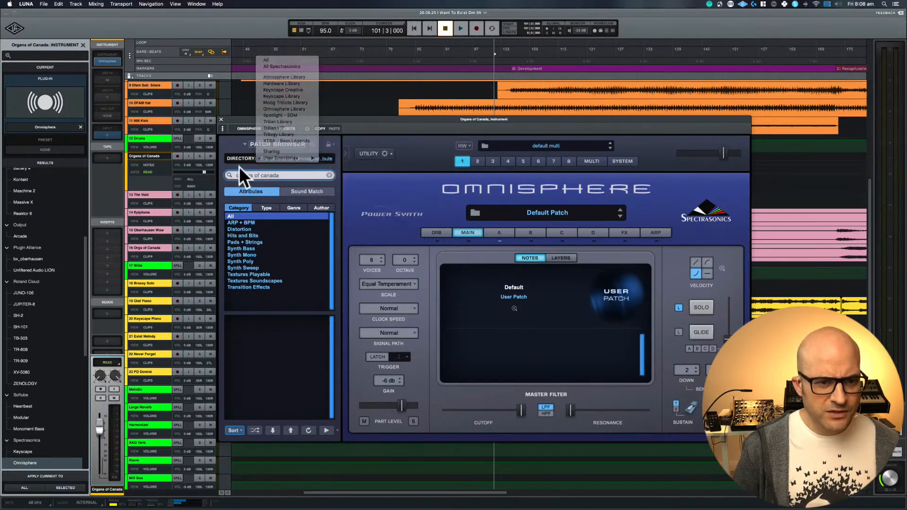
pyautogui.click(294, 174)
pyautogui.click(290, 157)
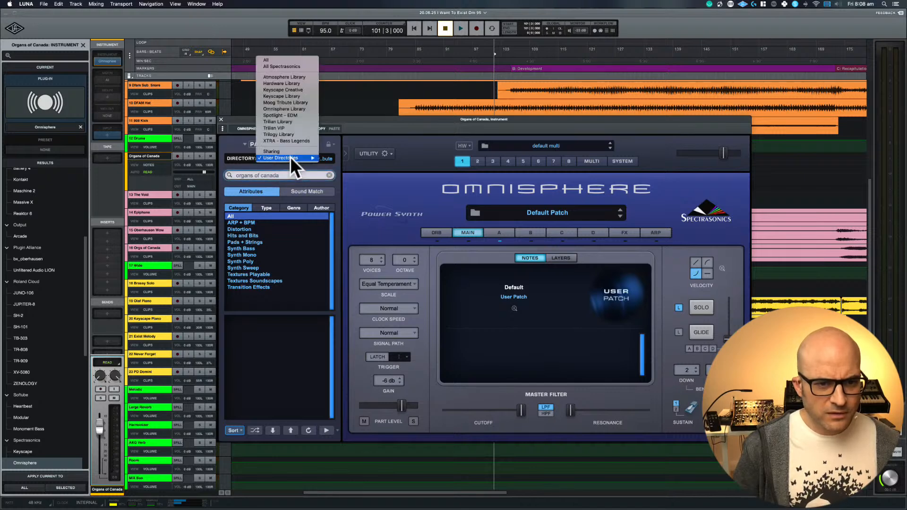
pyautogui.moveTo(290, 157)
pyautogui.click(363, 188)
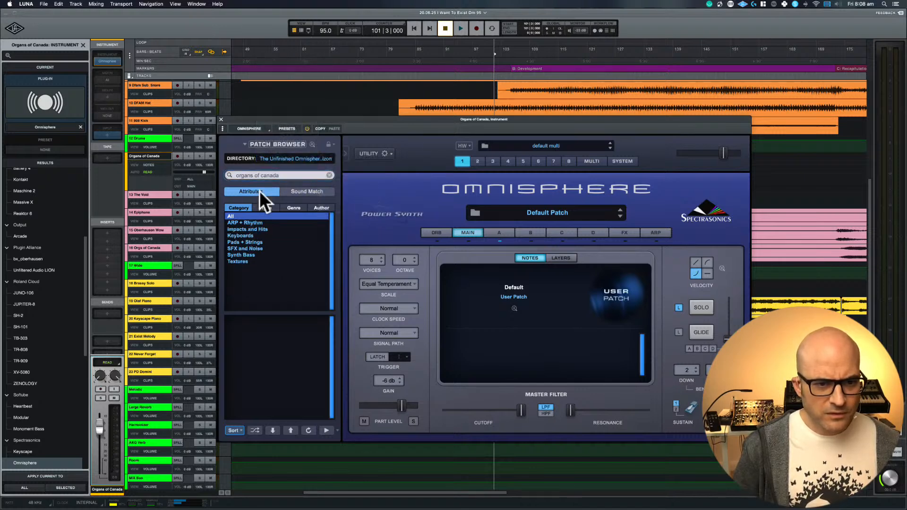
pyautogui.click(267, 158)
pyautogui.moveTo(267, 155)
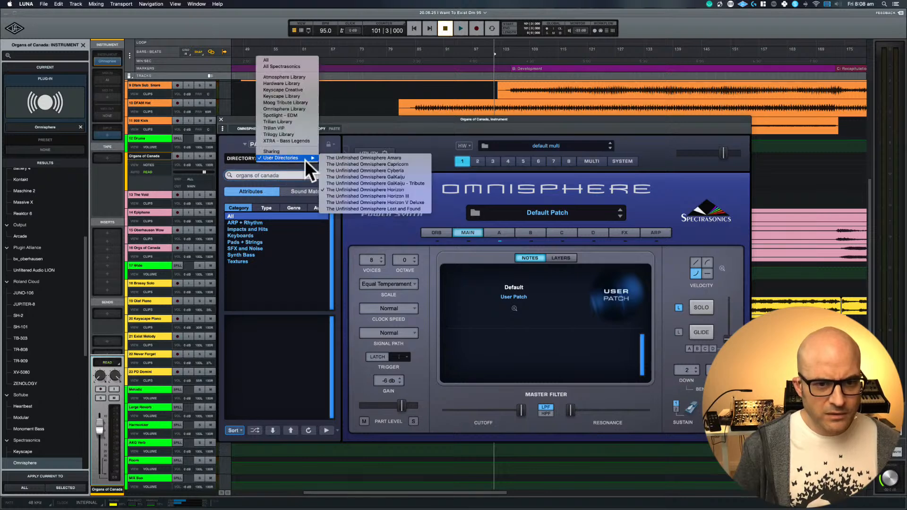
pyautogui.click(372, 197)
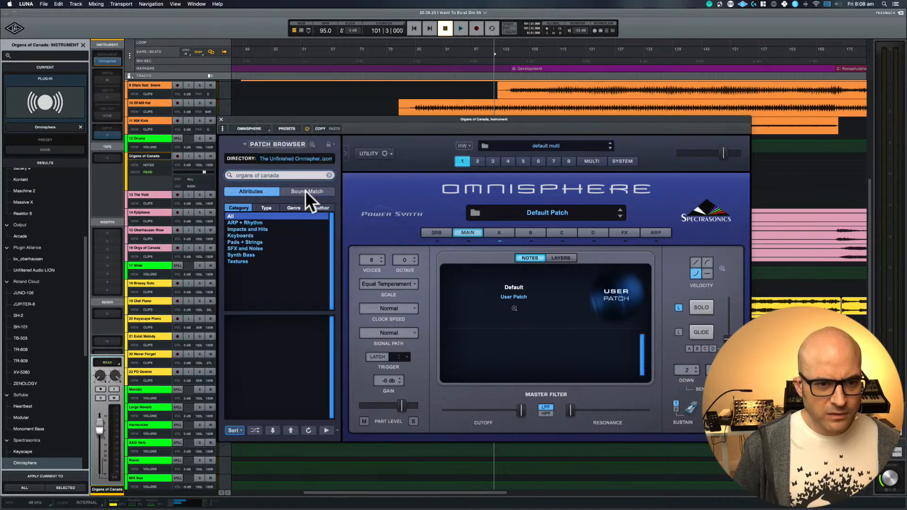
pyautogui.click(299, 158)
pyautogui.moveTo(299, 158)
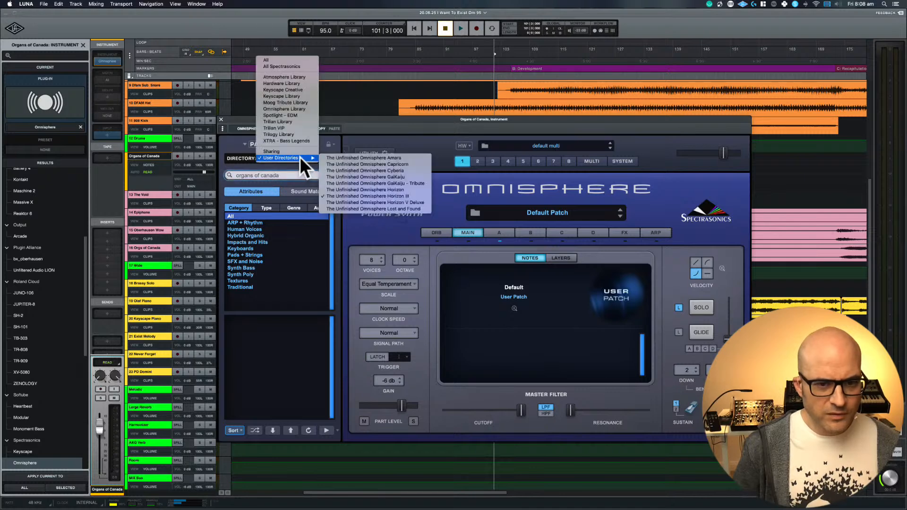
pyautogui.click(395, 201)
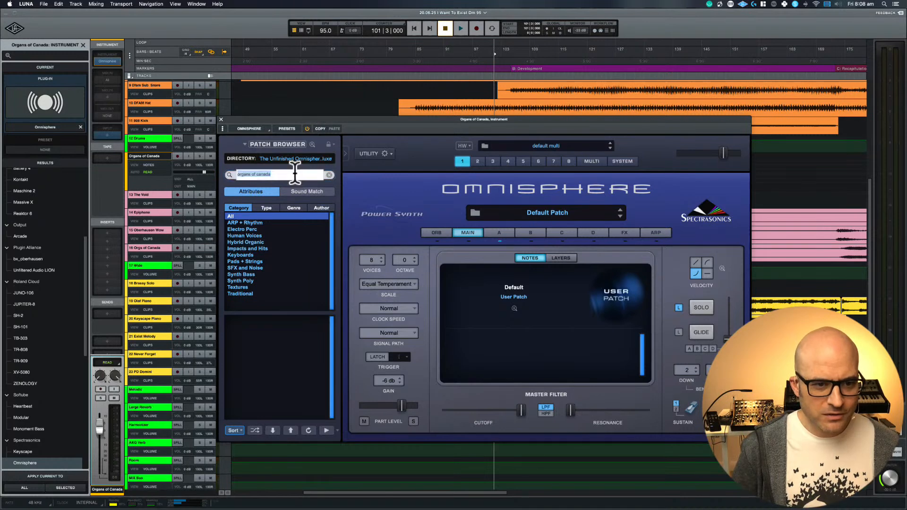
# - Set the patch directory to The Unfinished Omnisphere Lost and Found and load the Organs of Canada patch
pyautogui.click(295, 157)
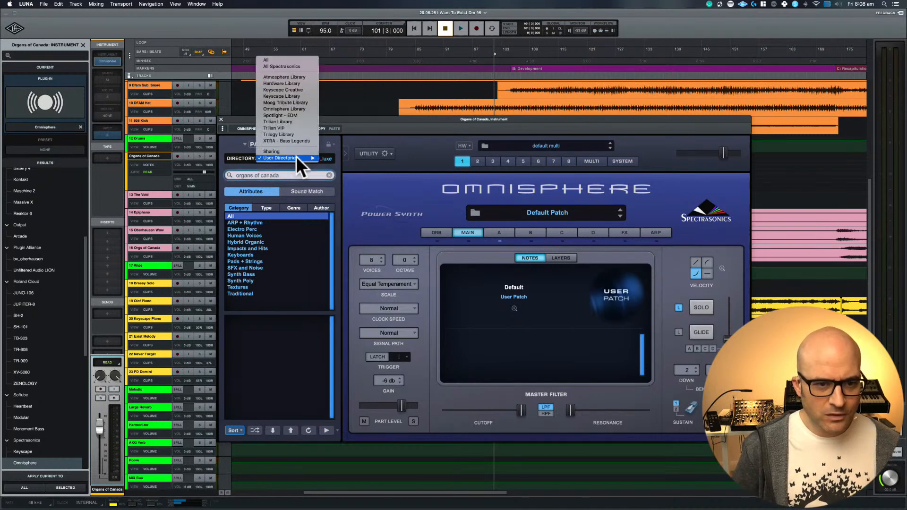
pyautogui.moveTo(296, 157)
pyautogui.click(378, 209)
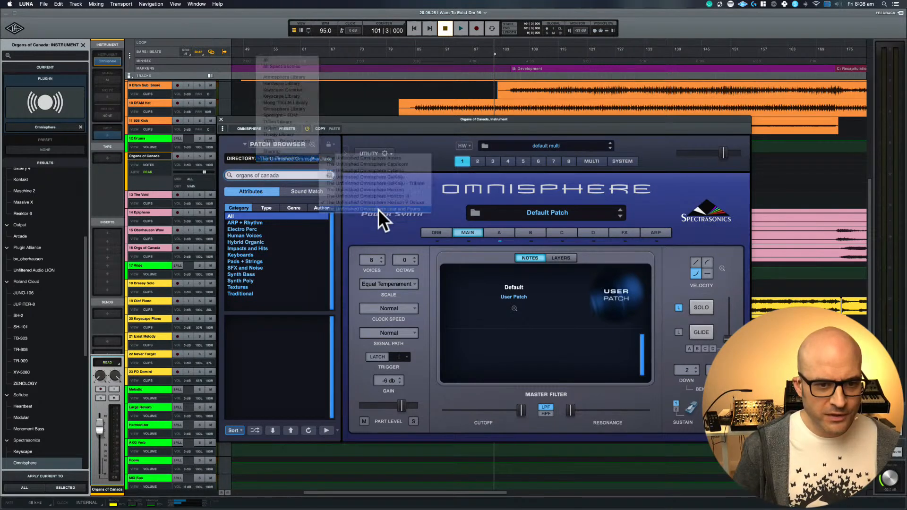
pyautogui.click(263, 320)
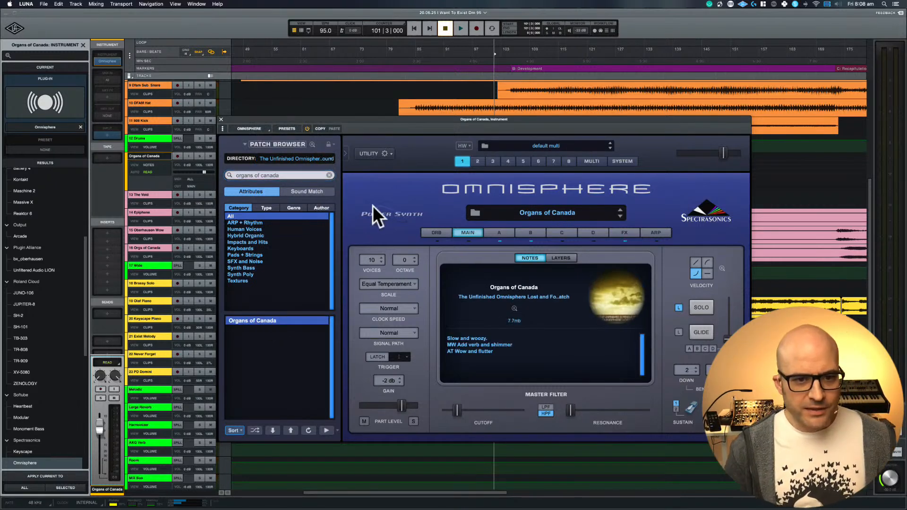
pyautogui.click(345, 153)
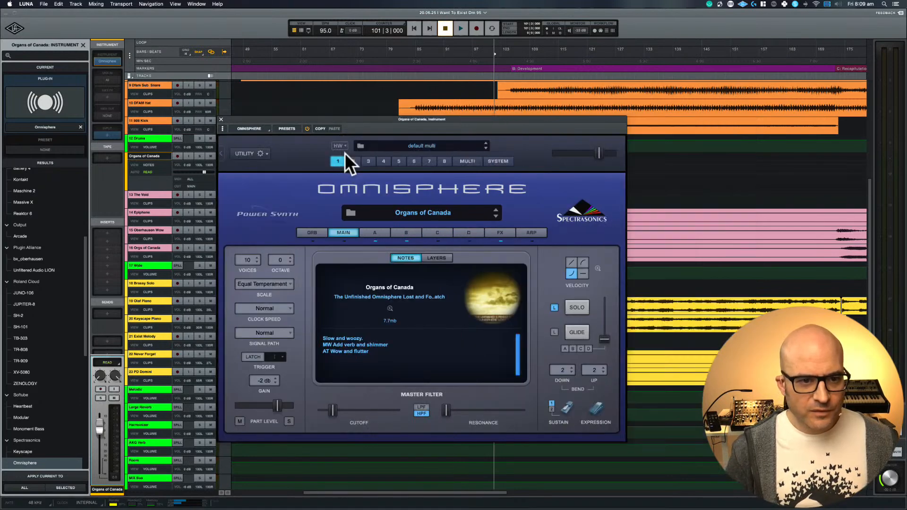
pyautogui.click(254, 129)
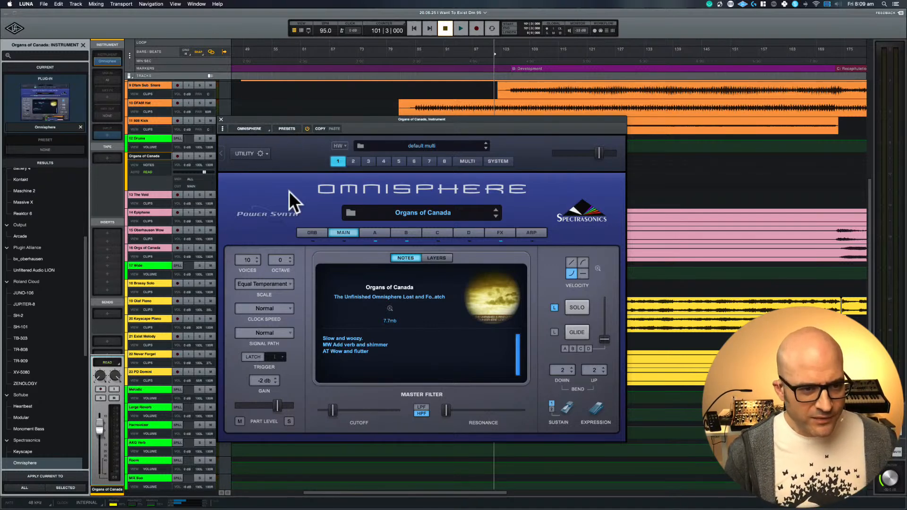
pyautogui.click(222, 148)
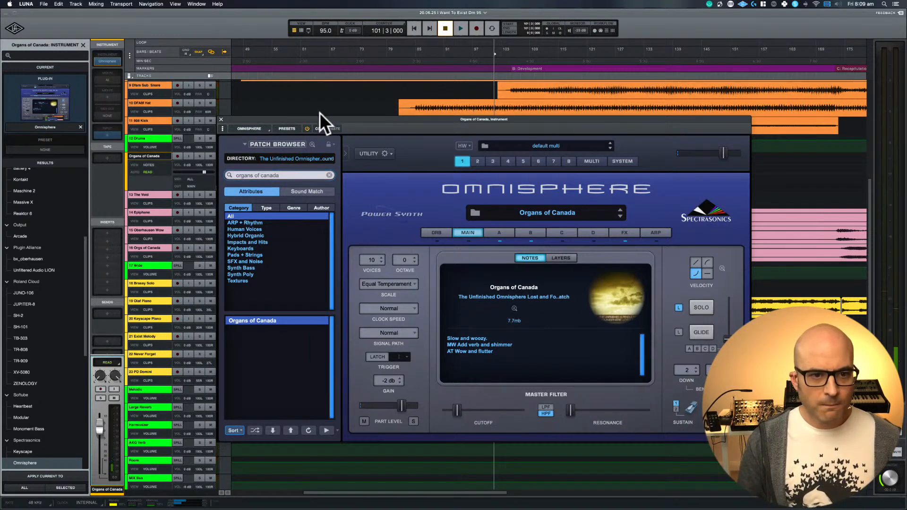
# - Audition the song with the Organs of Canada patch from the start of the Development marker, with the plug-in window moved clear of the tracks
pyautogui.moveTo(314, 120); pyautogui.dragTo(268, 119)
pyautogui.hscroll(5, 457, 93)
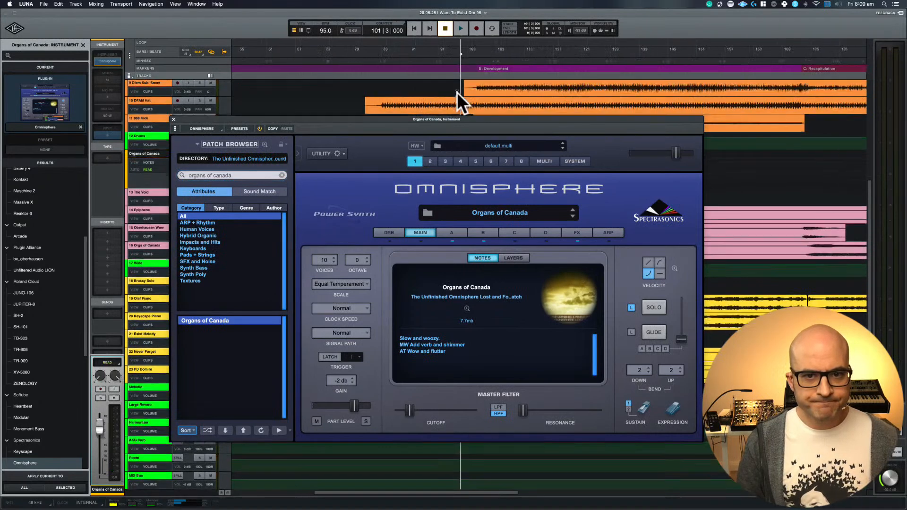
pyautogui.click(417, 69)
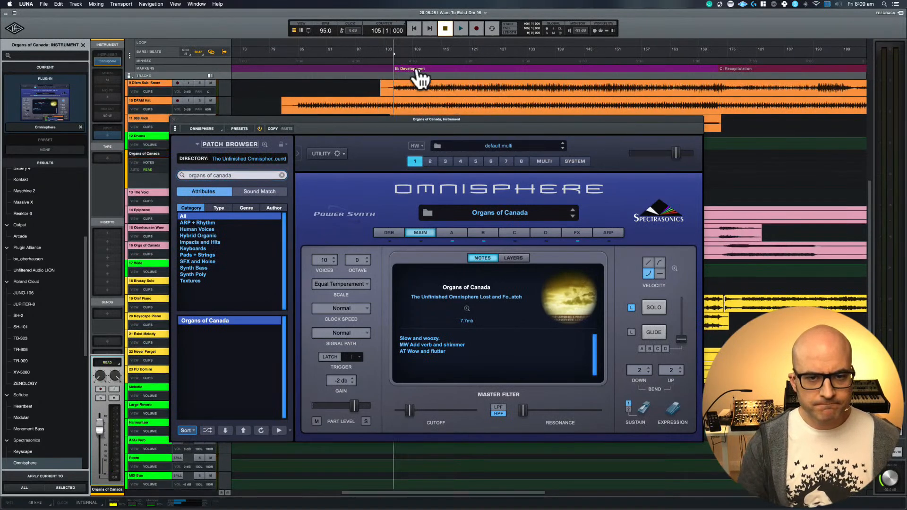
pyautogui.press('space')
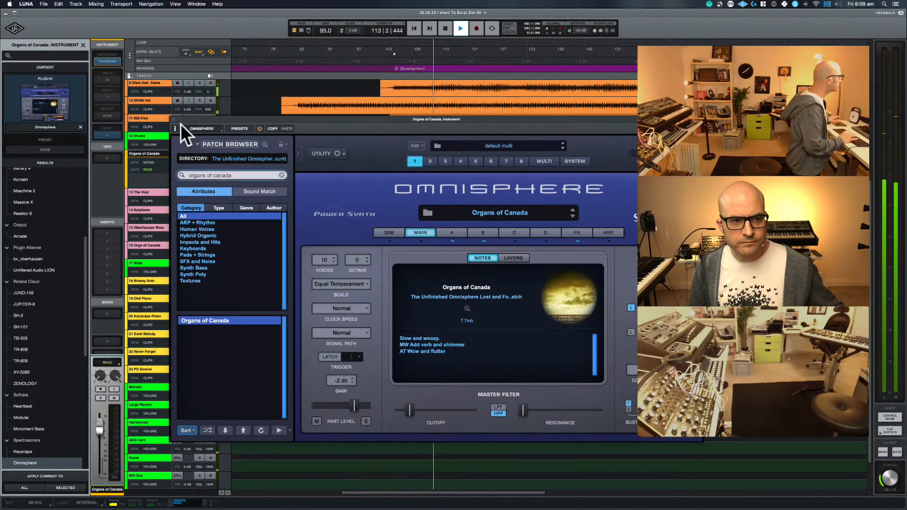
pyautogui.moveTo(182, 120); pyautogui.dragTo(660, 140)
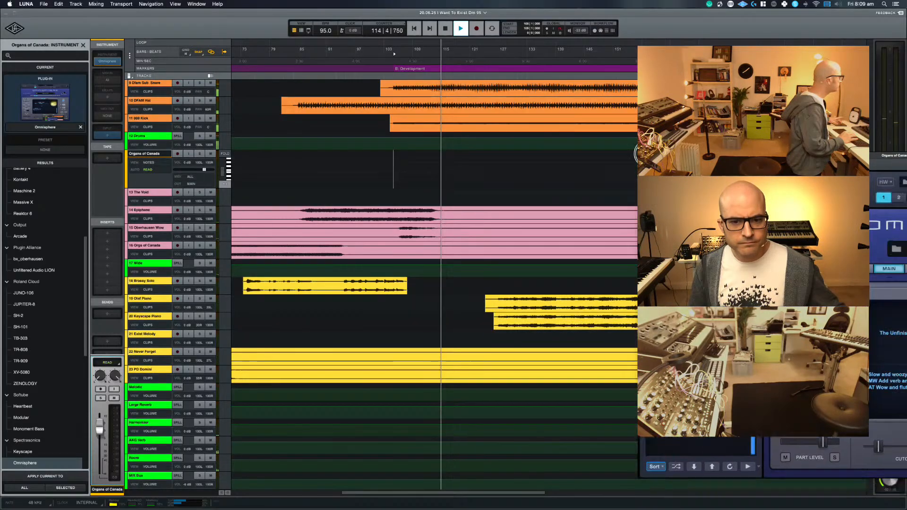
pyautogui.press('space')
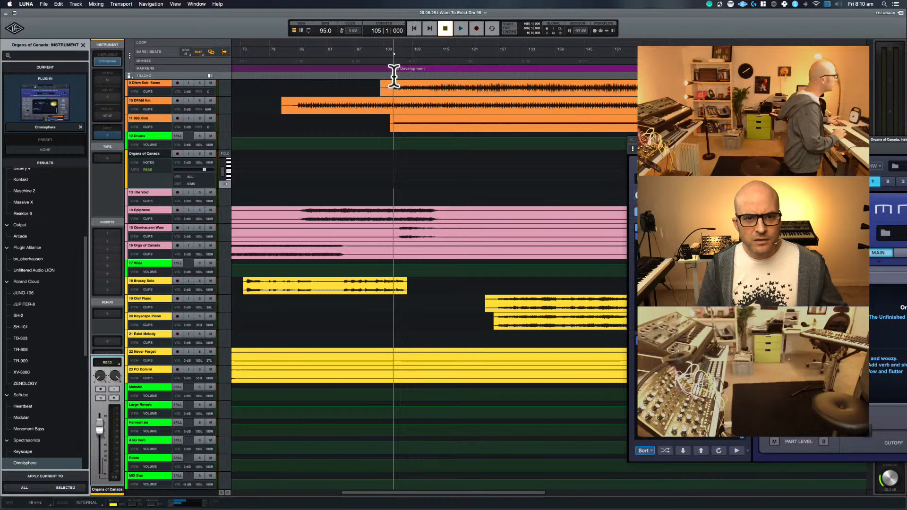
# - Turn on looping from the start of the Development marker at bar 105 to about bar 123
pyautogui.moveTo(393, 76); pyautogui.dragTo(469, 74)
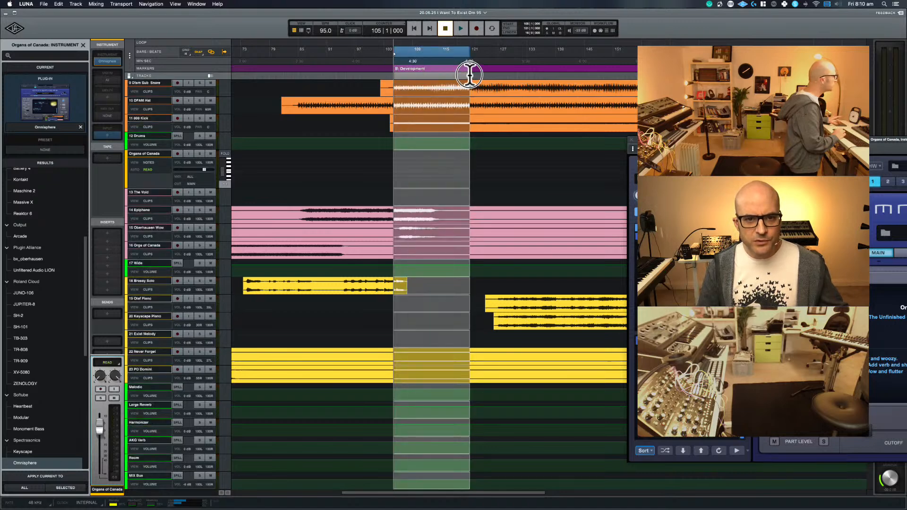
pyautogui.press('l')
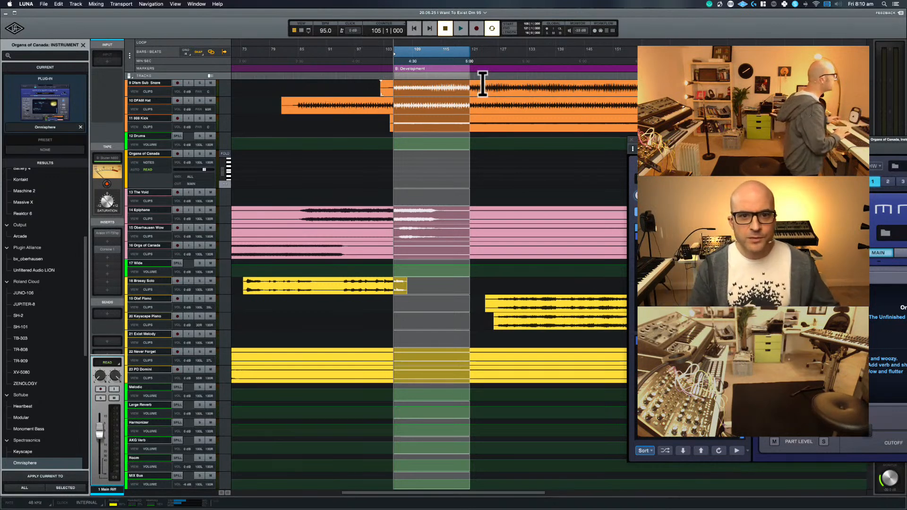
pyautogui.moveTo(468, 54); pyautogui.dragTo(478, 53)
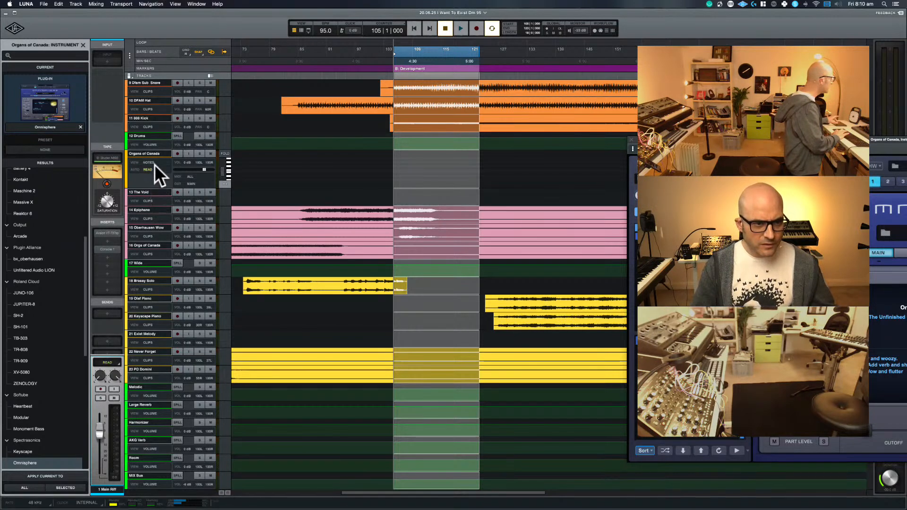
# - Select the Organs of Canada track and rehearse its part over playback of the Development loop
pyautogui.click(154, 152)
pyautogui.press('space')
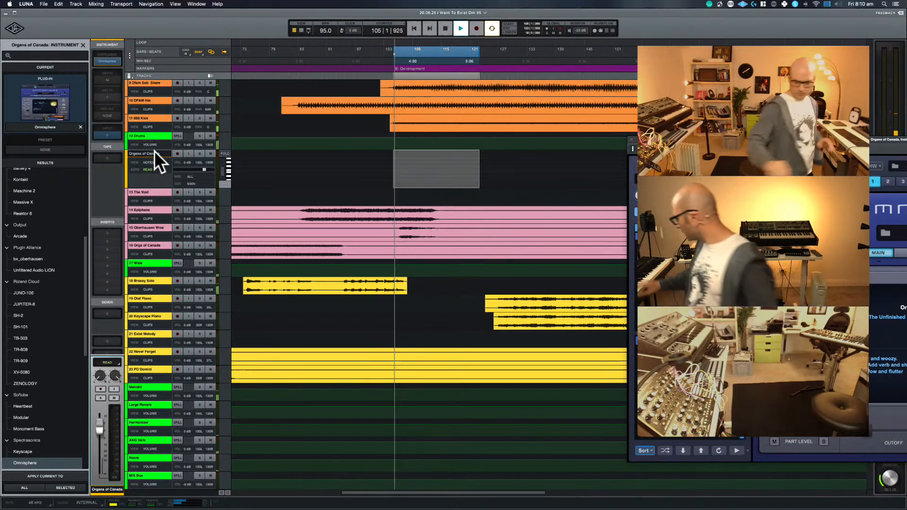
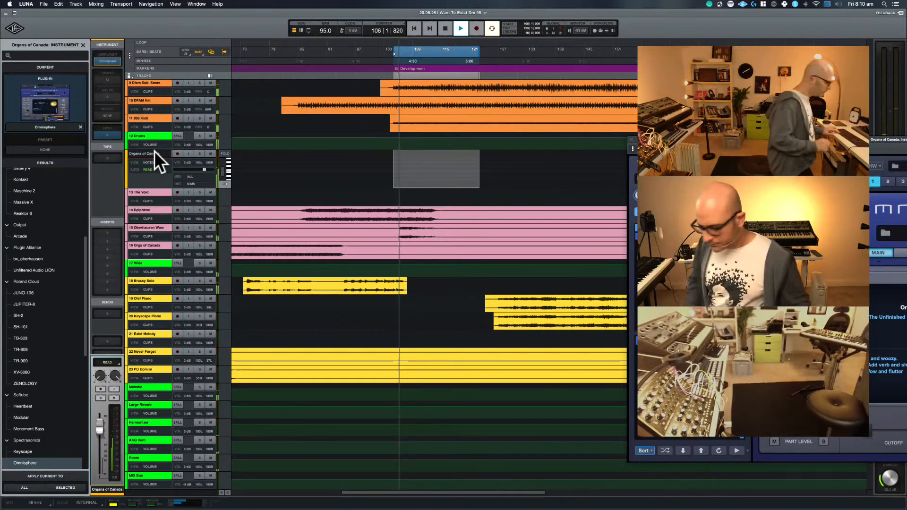
pyautogui.press('space')
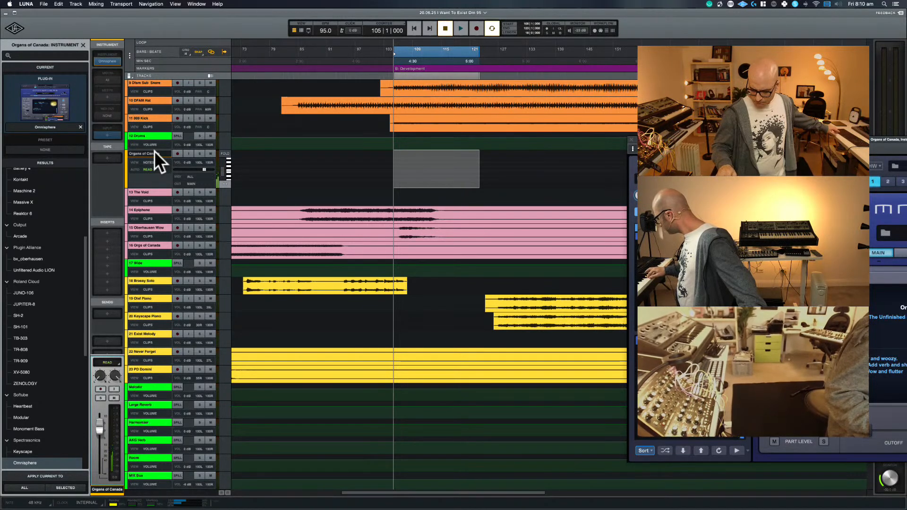
pyautogui.press('space')
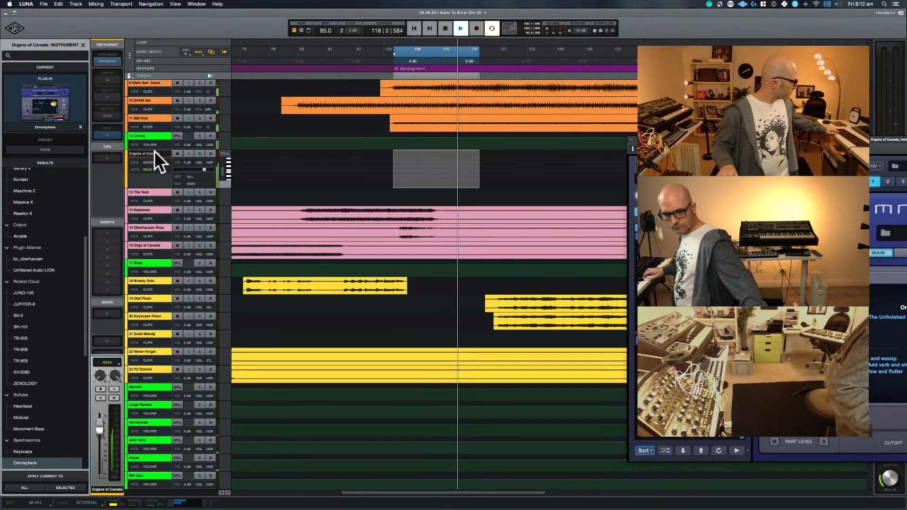
pyautogui.press('space')
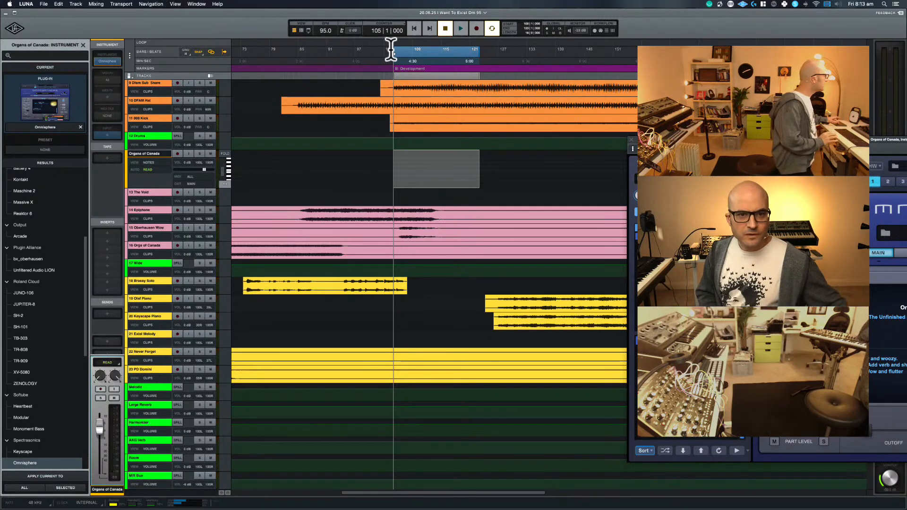
# - Move the loop's start to 104|2, just before the Development marker, and select the Organs of Canada track
pyautogui.moveTo(391, 53); pyautogui.dragTo(393, 53)
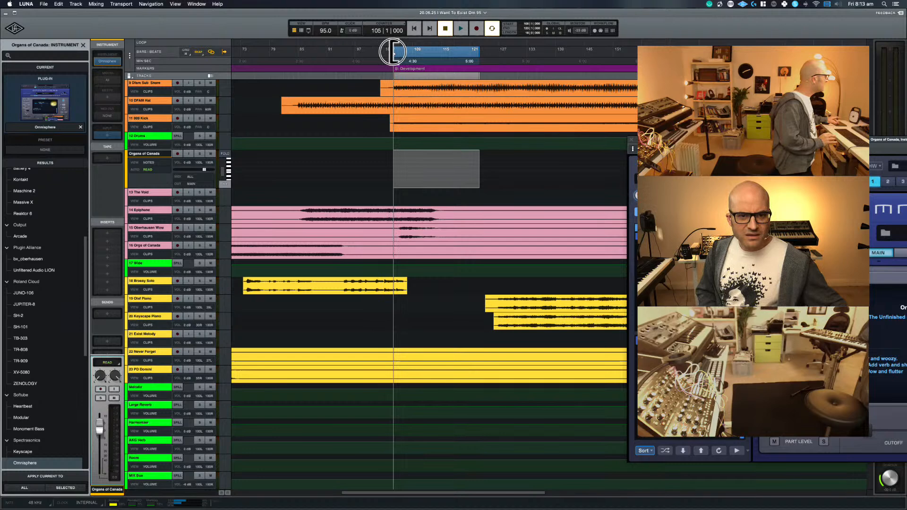
pyautogui.click(391, 52)
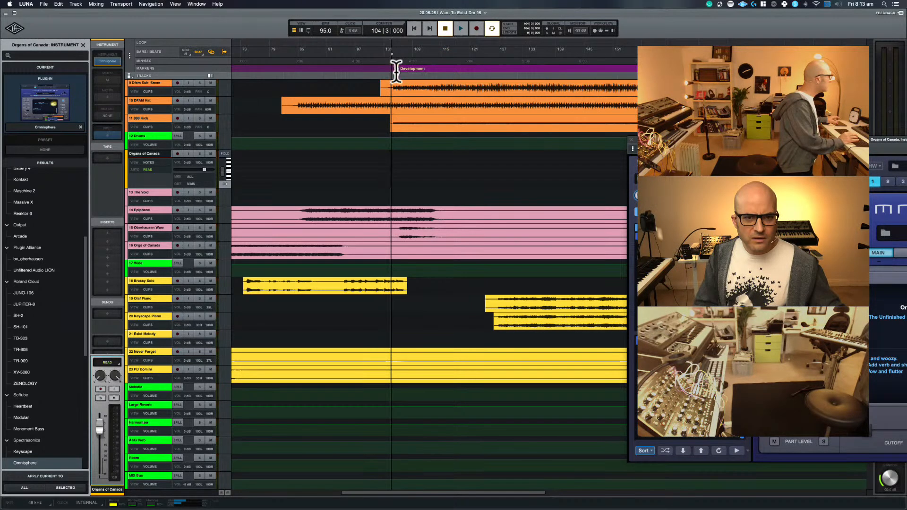
pyautogui.click(403, 70)
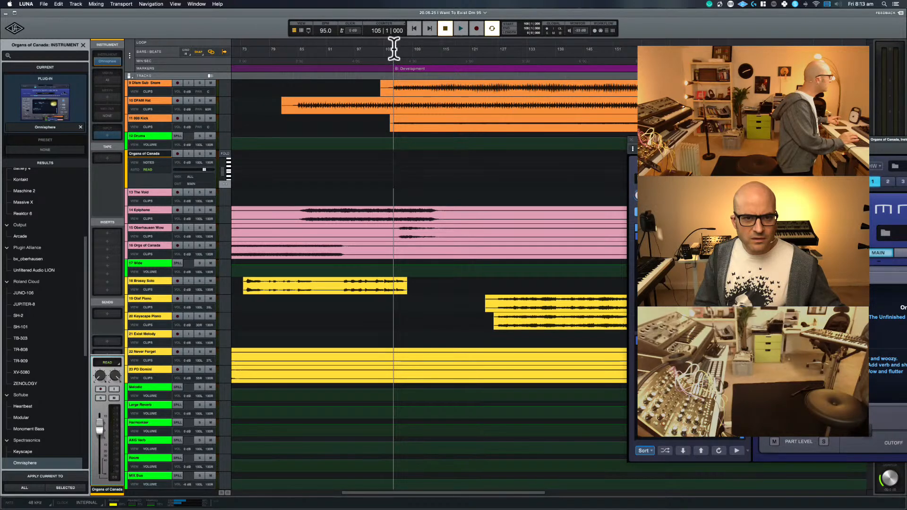
pyautogui.moveTo(394, 48); pyautogui.dragTo(479, 47)
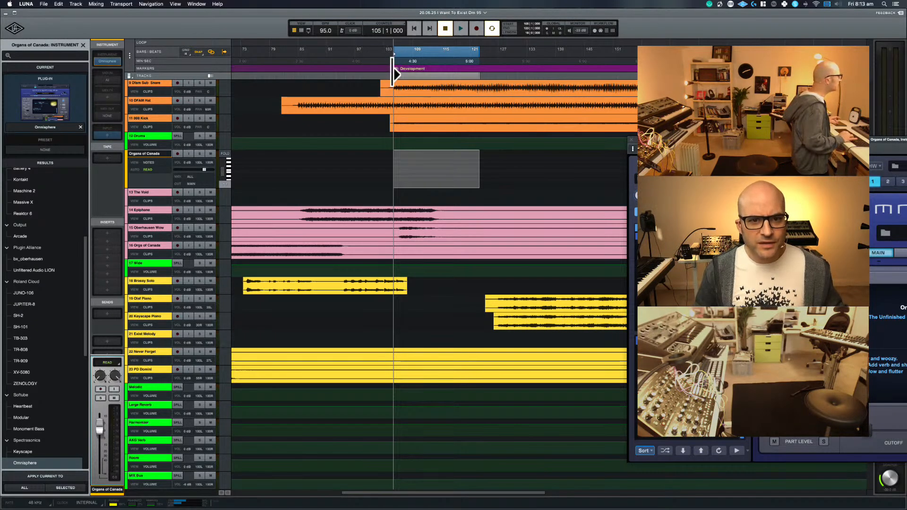
pyautogui.moveTo(391, 75); pyautogui.dragTo(390, 75)
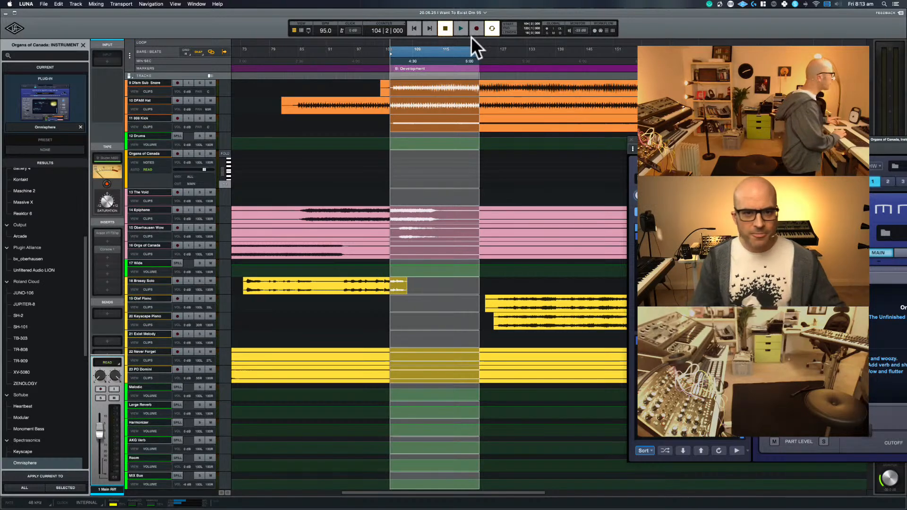
pyautogui.click(149, 154)
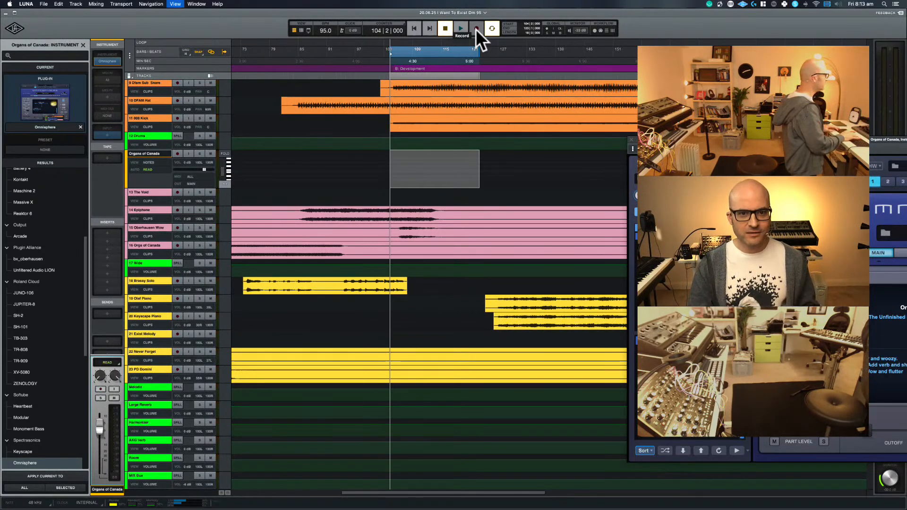
pyautogui.press('super+equal')
pyautogui.press('super+equal')
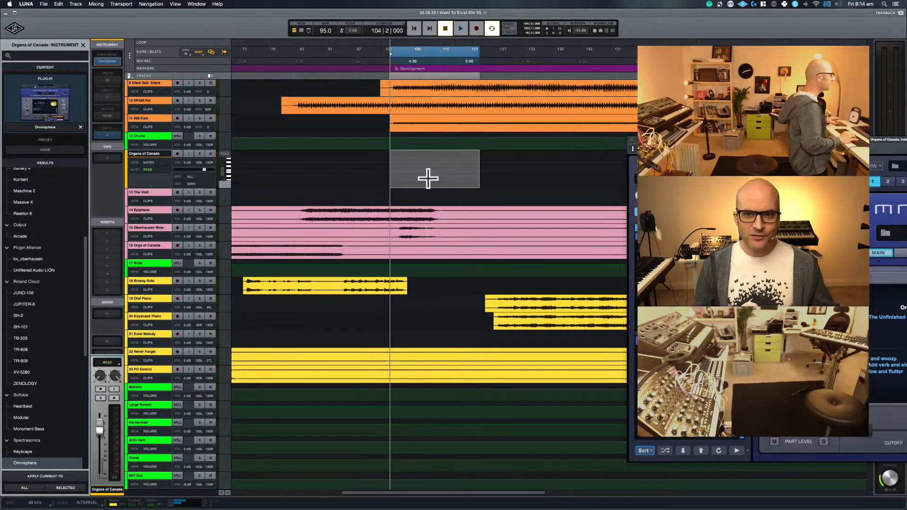
# - Arm the Organs of Canada track and record the pad's MIDI part over the Development loop
pyautogui.click(462, 29)
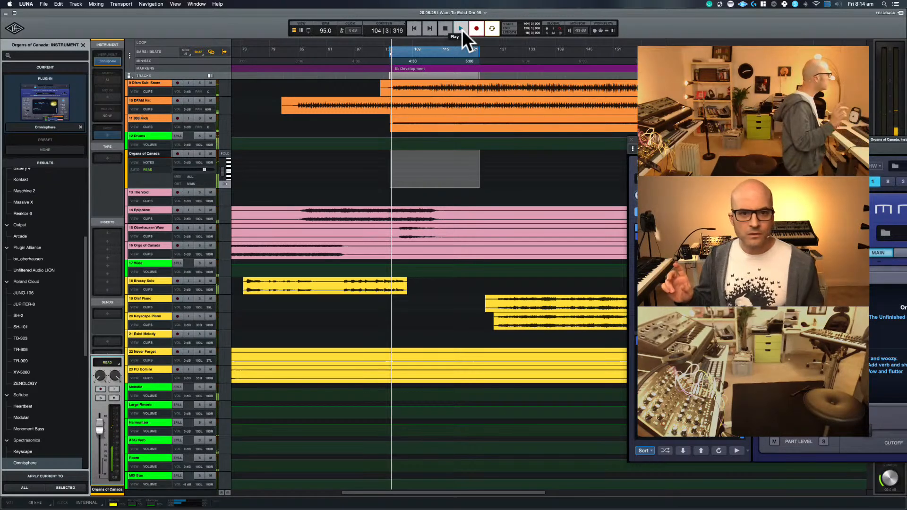
pyautogui.press('space')
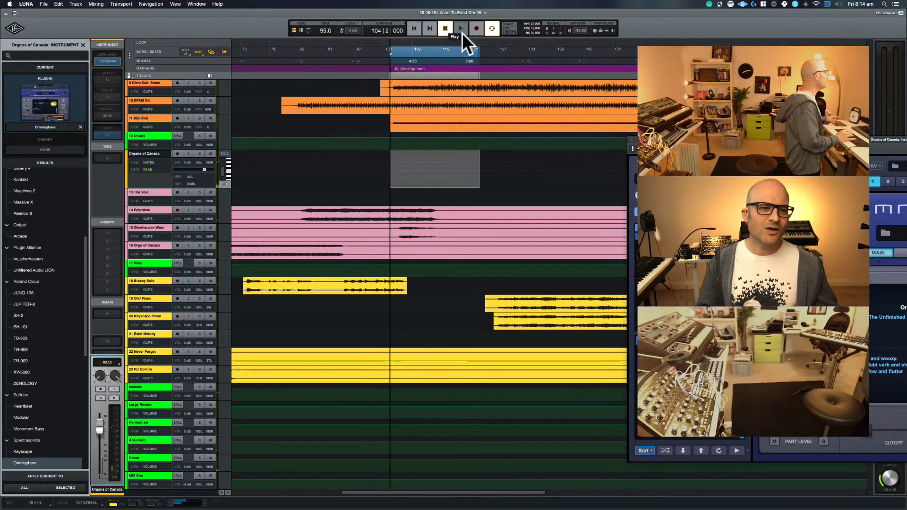
pyautogui.click(178, 154)
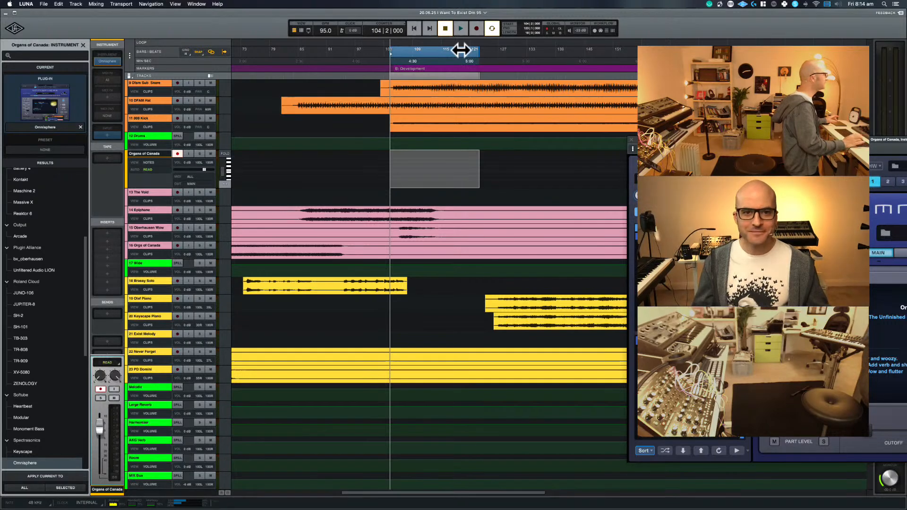
pyautogui.press('r')
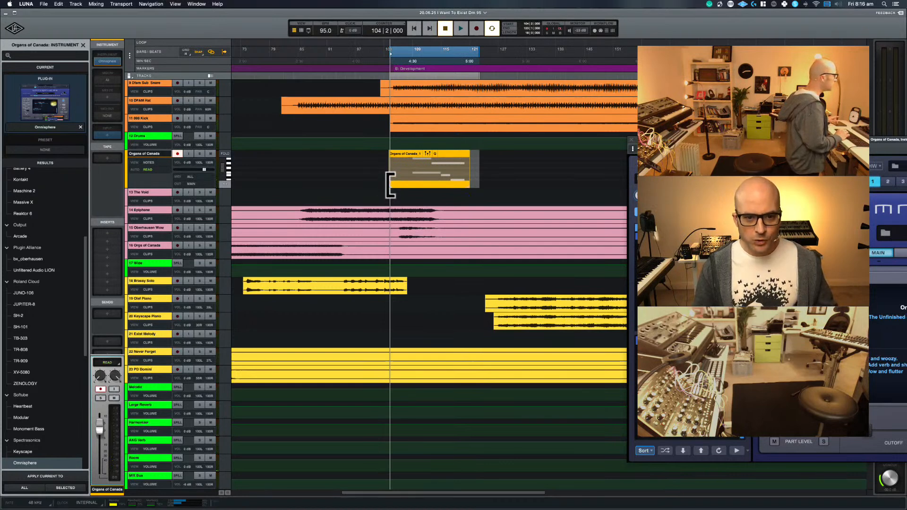
# - Trim the start of the recorded Organs of Canada clip to 108|2 and close the Omnisphere window
pyautogui.moveTo(390, 184); pyautogui.dragTo(411, 180)
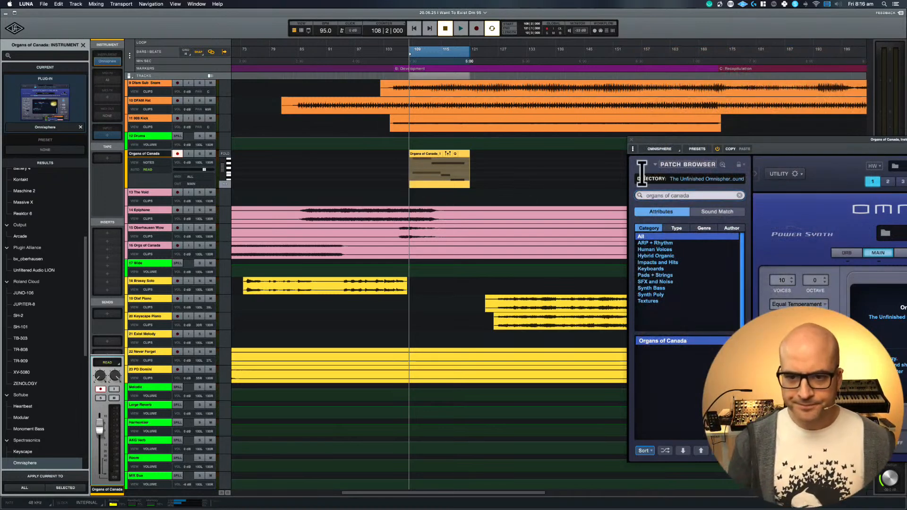
pyautogui.click(632, 140)
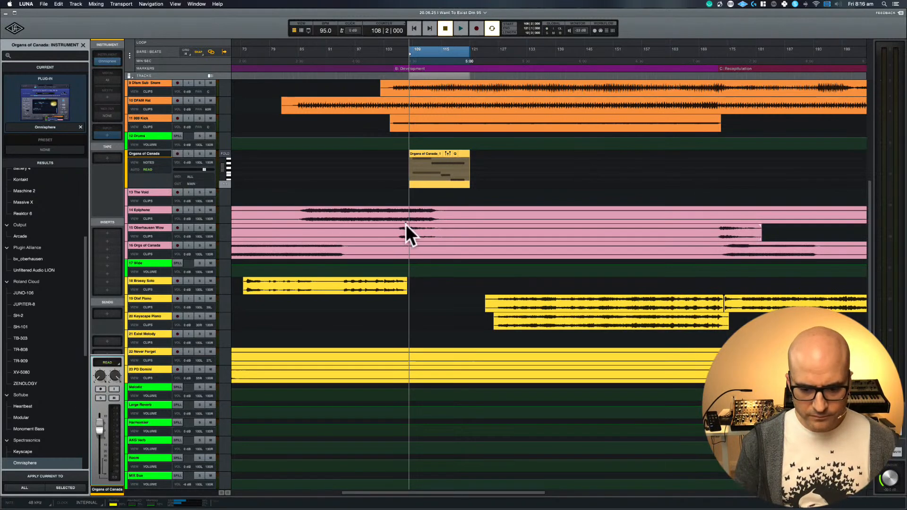
# - Move the loop's start to bar 109 and audition the recorded Organs of Canada clip
pyautogui.scroll(5, 329, 189)
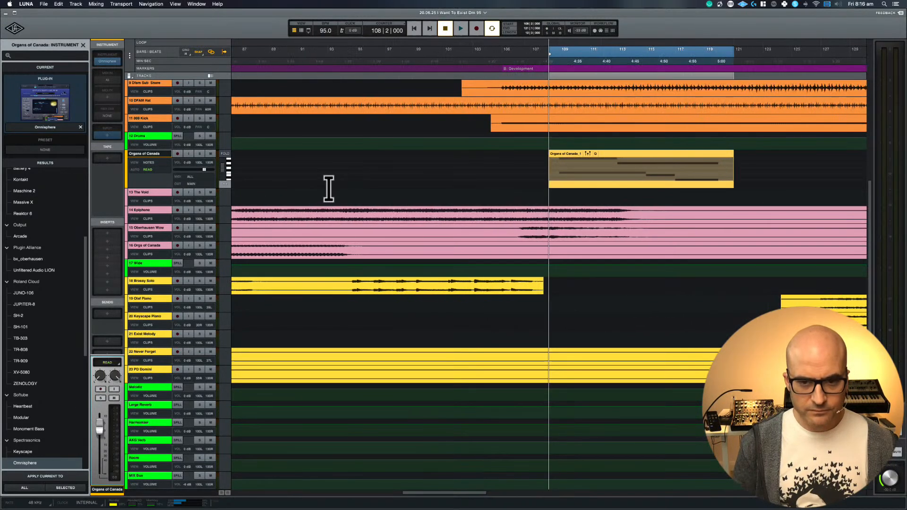
pyautogui.hscroll(6, 328, 189)
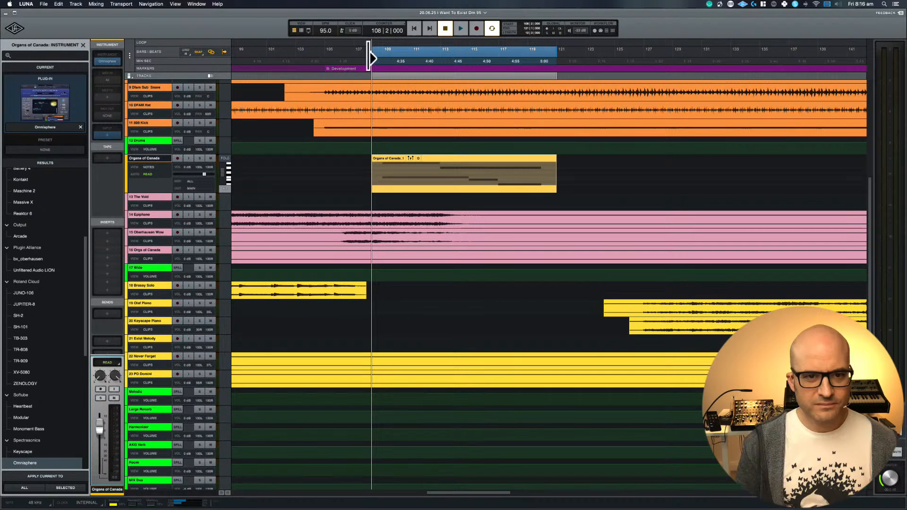
pyautogui.moveTo(369, 56)
pyautogui.mouseDown()
pyautogui.moveTo(375, 47)
pyautogui.moveTo(383, 52)
pyautogui.mouseUp()
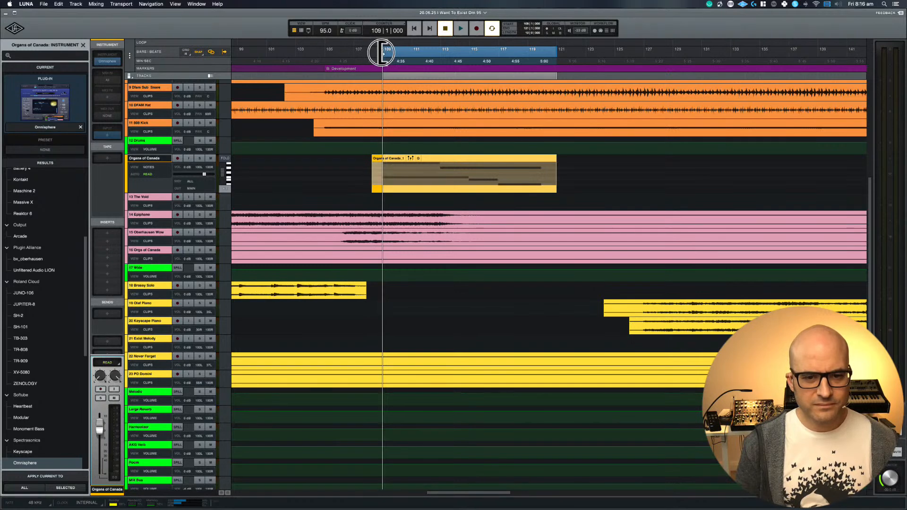
pyautogui.press('space')
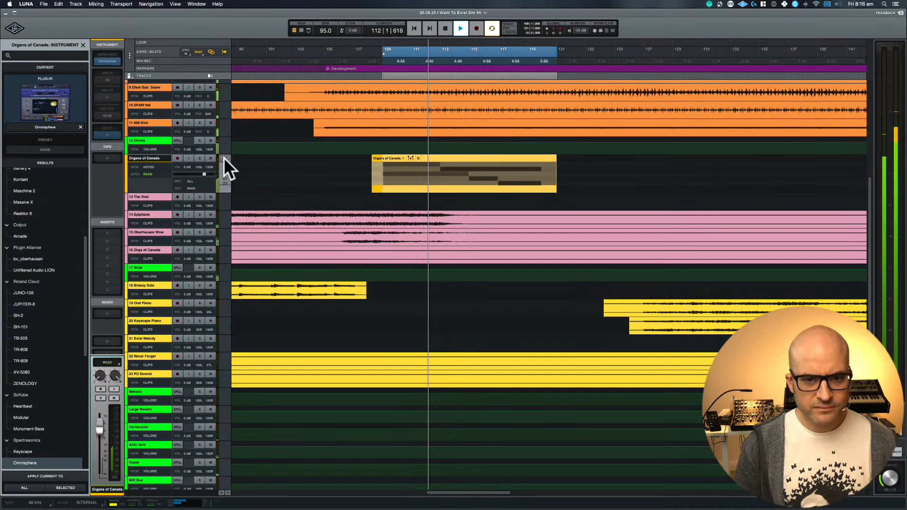
pyautogui.press('space')
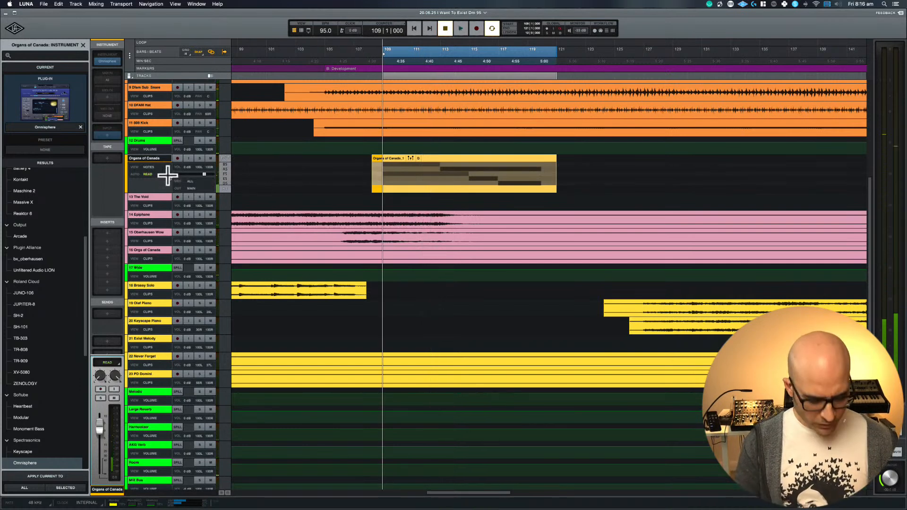
# - Enlarge the Organs of Canada clip's notes to fill the timeline, folded to only the pitches used
pyautogui.press('e')
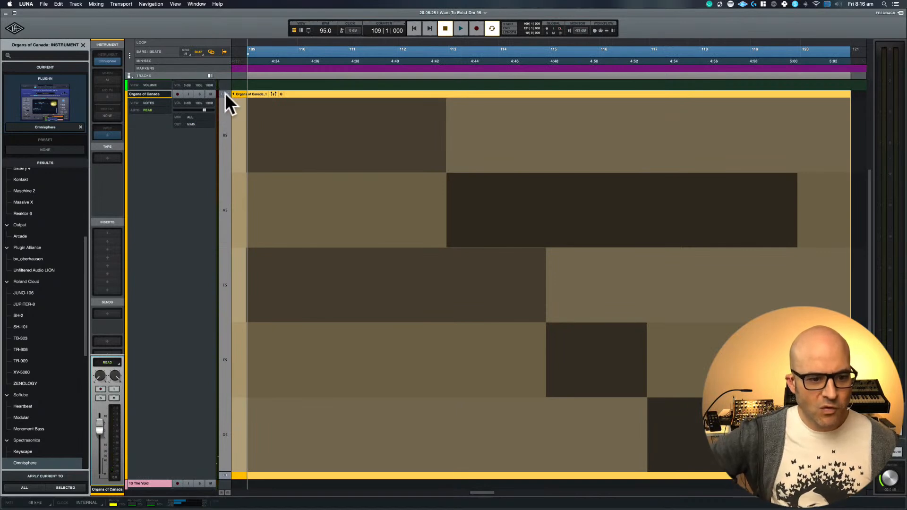
pyautogui.click(225, 474)
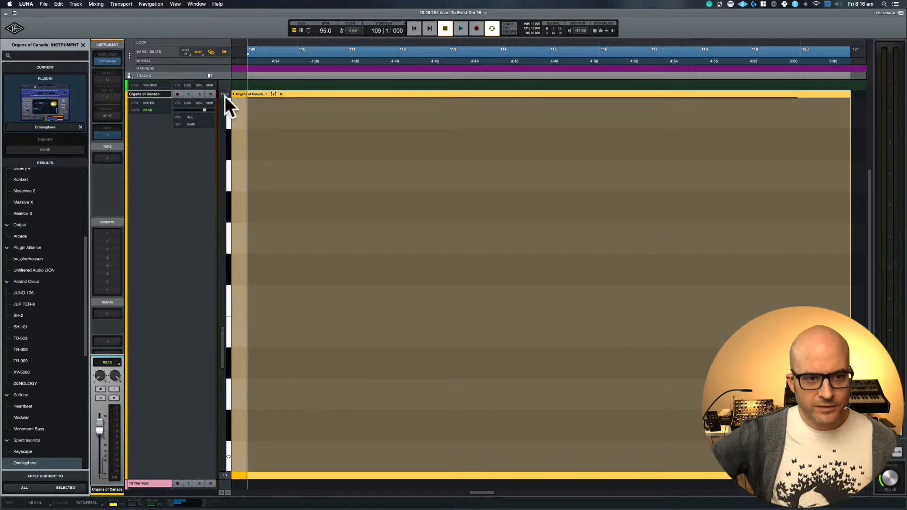
pyautogui.press('e')
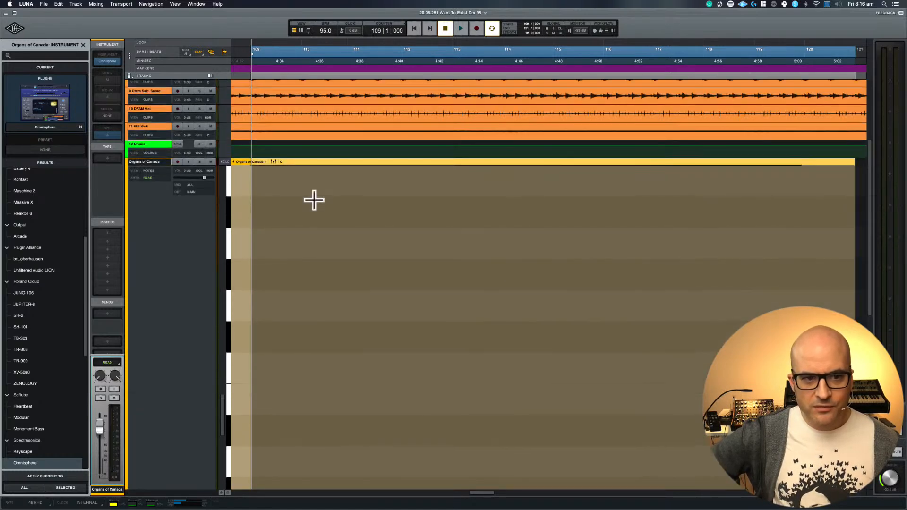
pyautogui.click(224, 162)
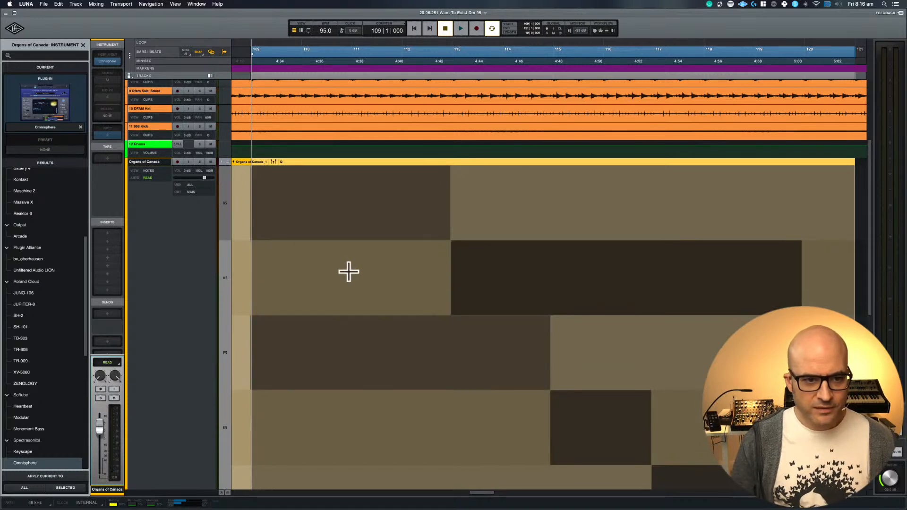
pyautogui.scroll(-5, 349, 272)
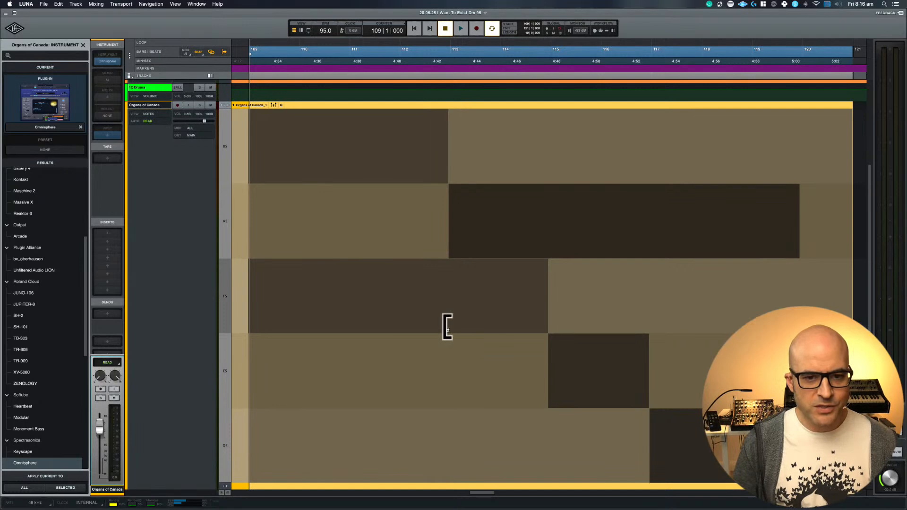
pyautogui.scroll(-3, 444, 321)
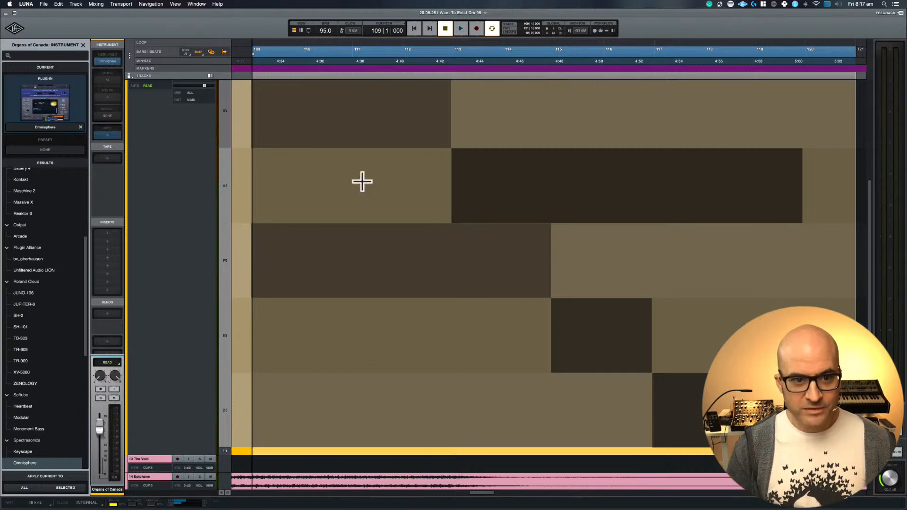
# - Trim the start of the Organs of Canada clip to bar 109 and audition the loop again from its beginning
pyautogui.press('space')
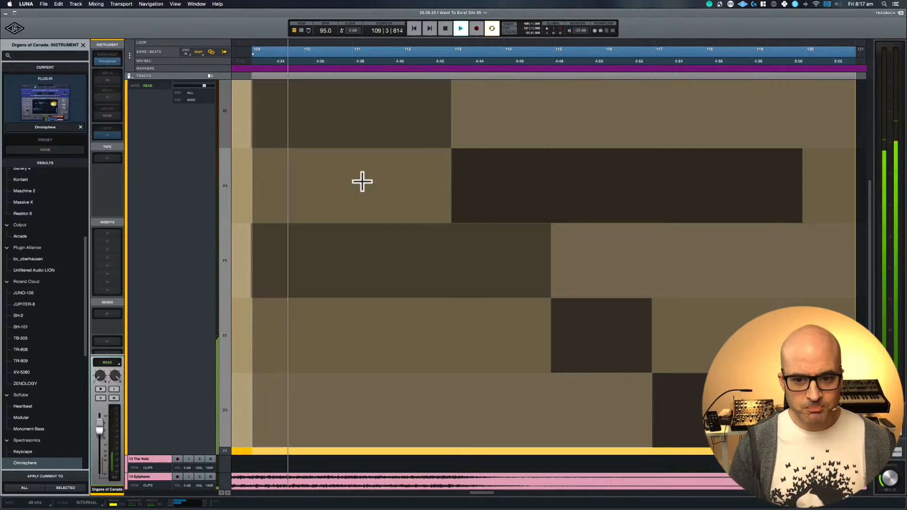
pyautogui.press('super+bracketleft')
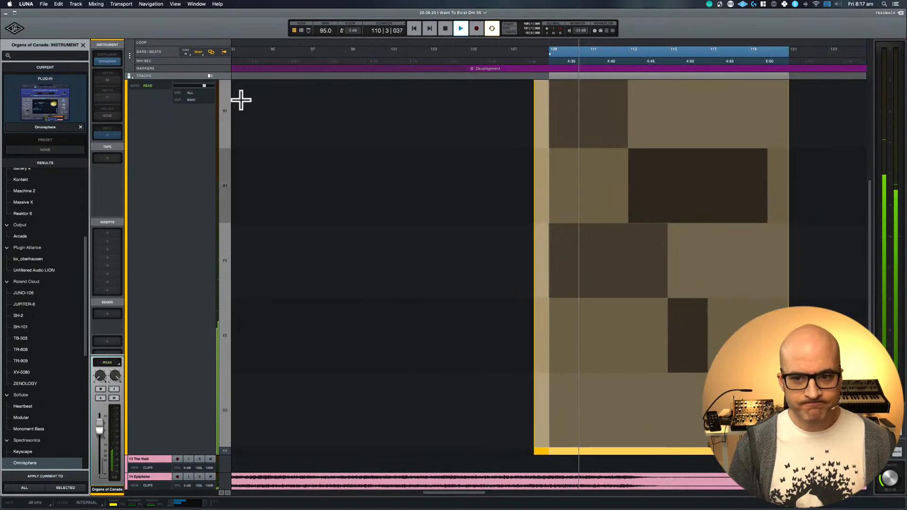
pyautogui.hscroll(5, 594, 178)
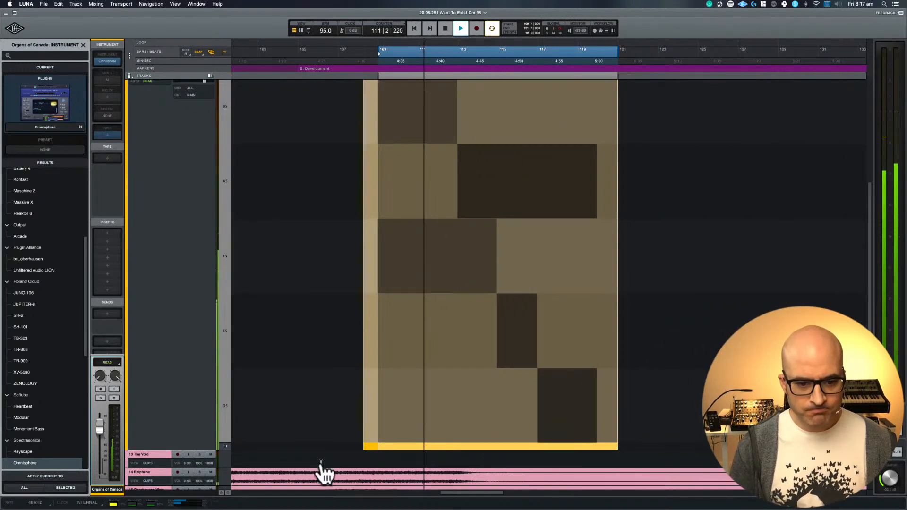
pyautogui.moveTo(364, 446); pyautogui.dragTo(379, 445)
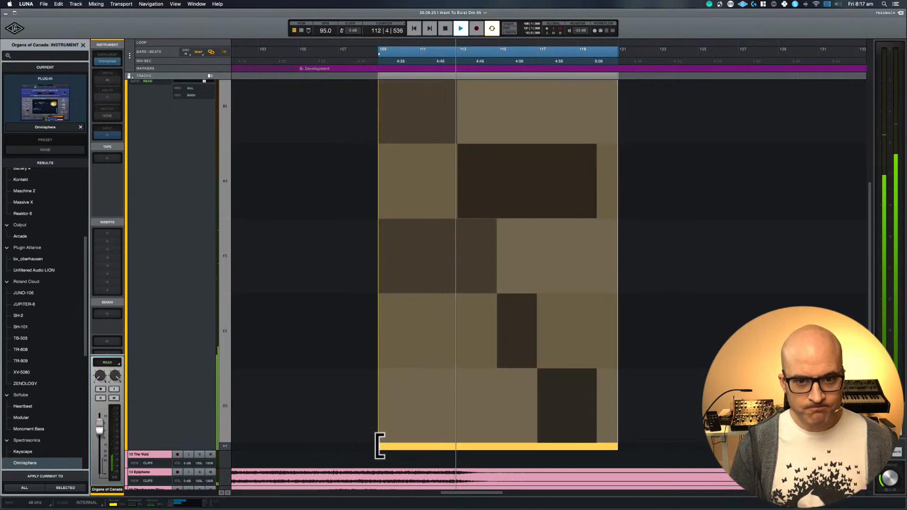
pyautogui.press('space')
pyautogui.press('space')
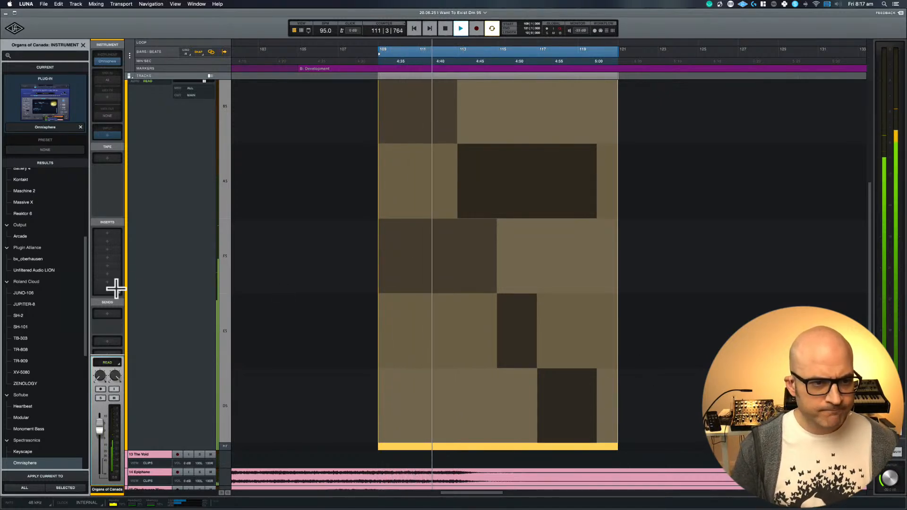
# - Set the Organs of Canada track's volume to -11 dB and trim the clip's end to bar 120, flush with its last notes
pyautogui.click(203, 80)
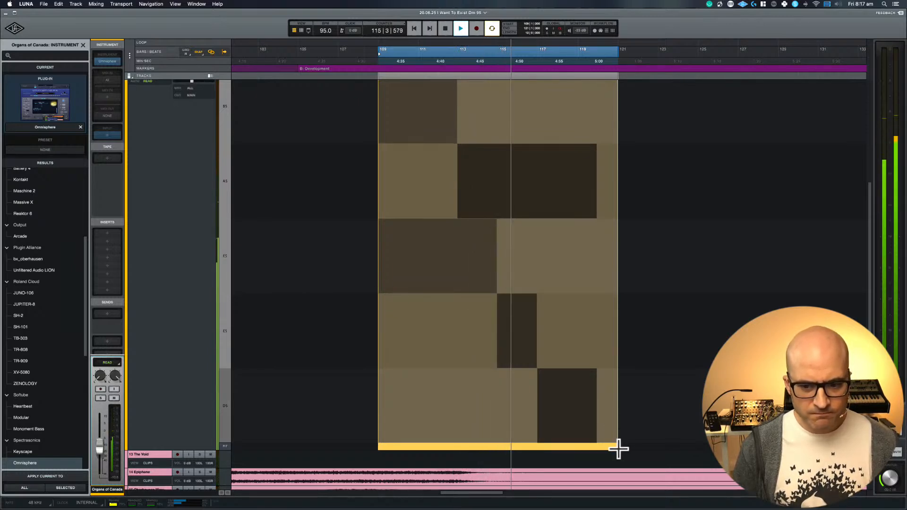
pyautogui.moveTo(617, 444); pyautogui.dragTo(598, 444)
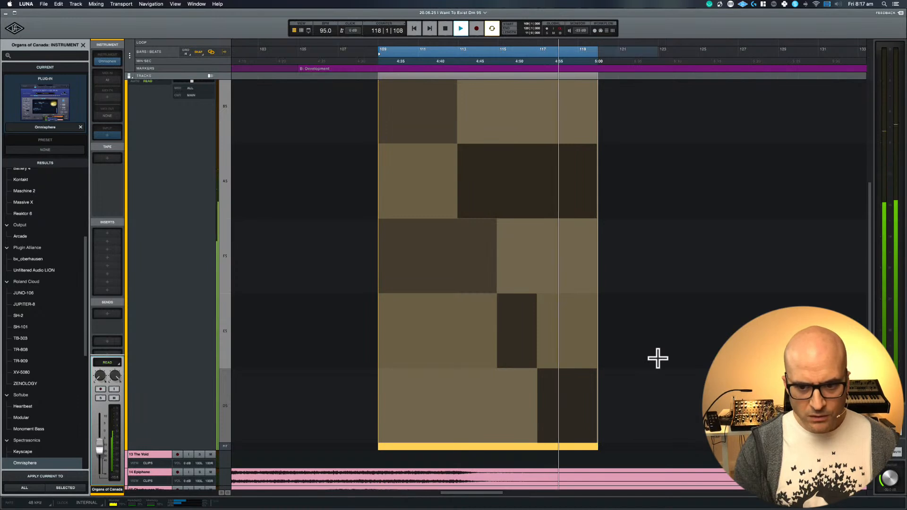
pyautogui.press('space')
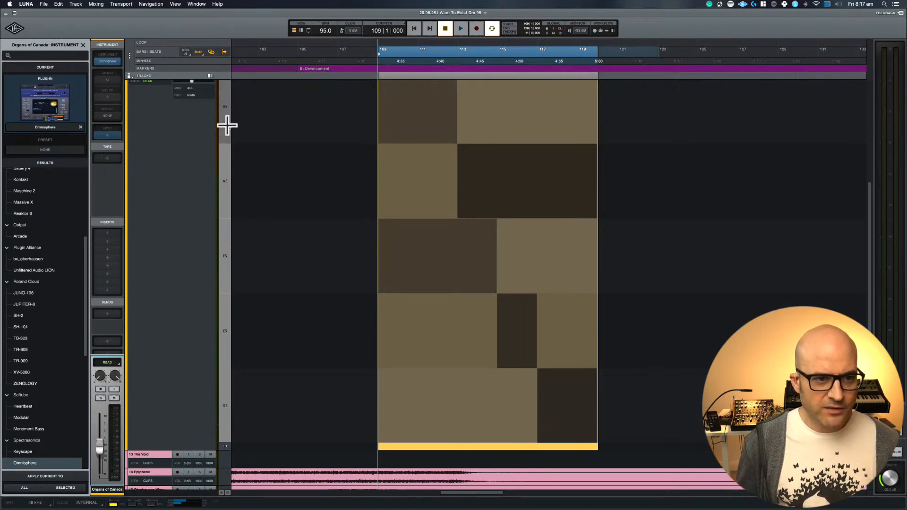
# - Return the Organs of Canada track to its compact height, showing the surrounding tracks and the rest of the Development section
pyautogui.scroll(5, 296, 132)
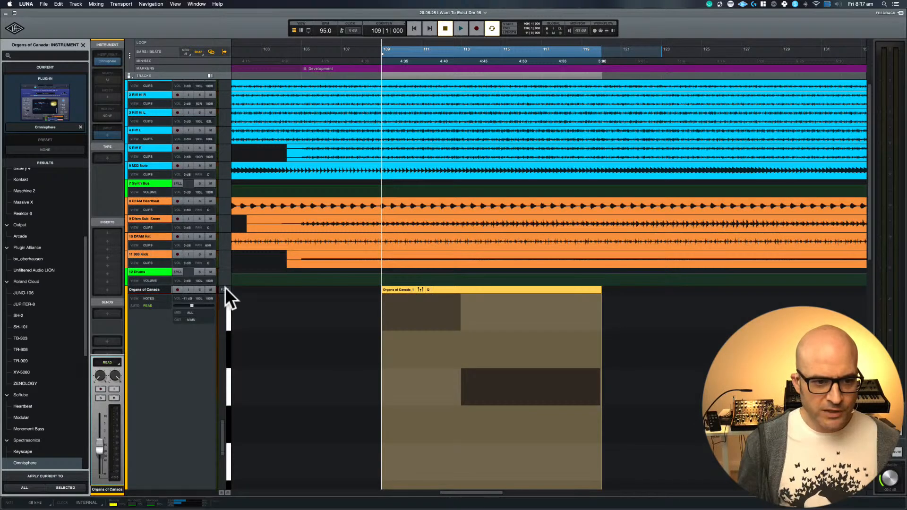
pyautogui.press('f')
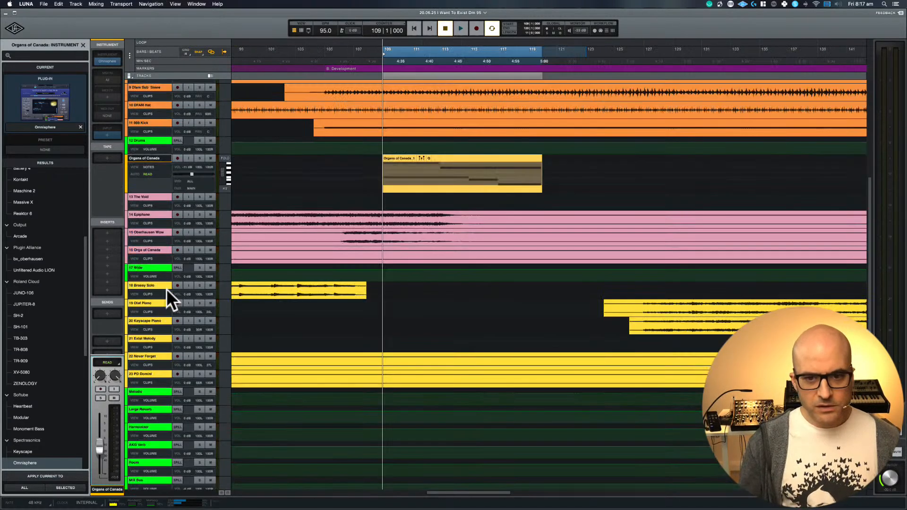
pyautogui.hscroll(5, 625, 193)
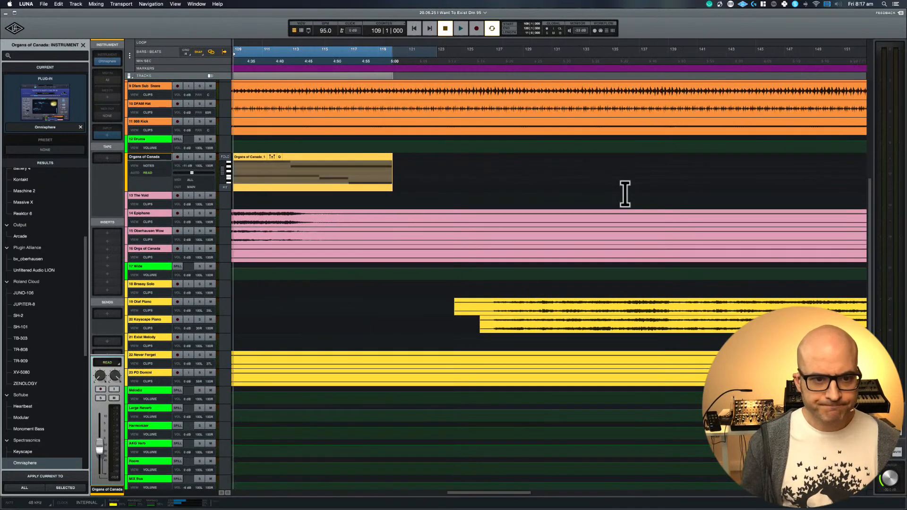
pyautogui.scroll(-5, 630, 196)
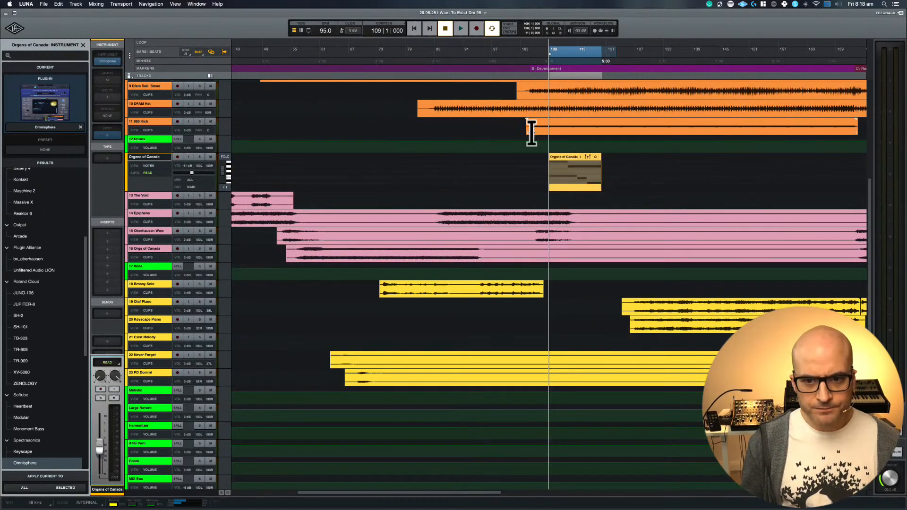
# - Move the Organs of Canada clip to bar 127 and audition it there
pyautogui.moveTo(557, 156); pyautogui.dragTo(640, 155)
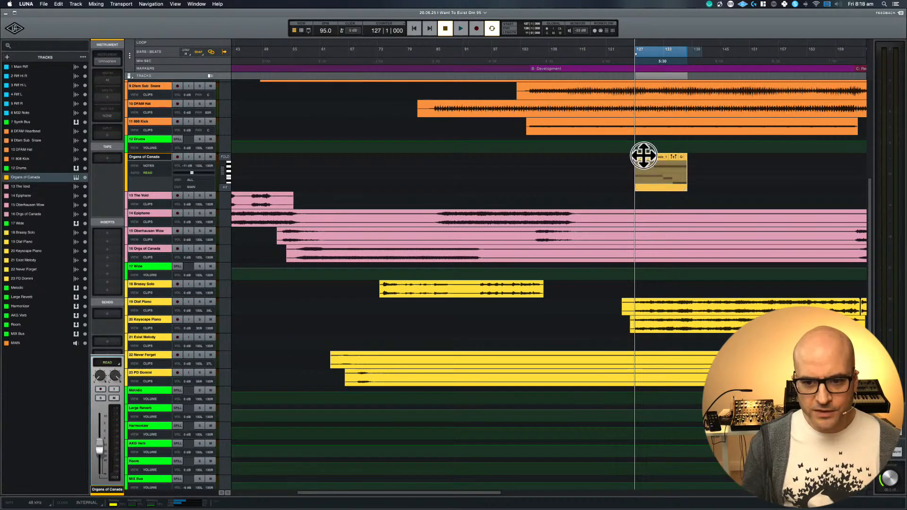
pyautogui.hscroll(10, 643, 154)
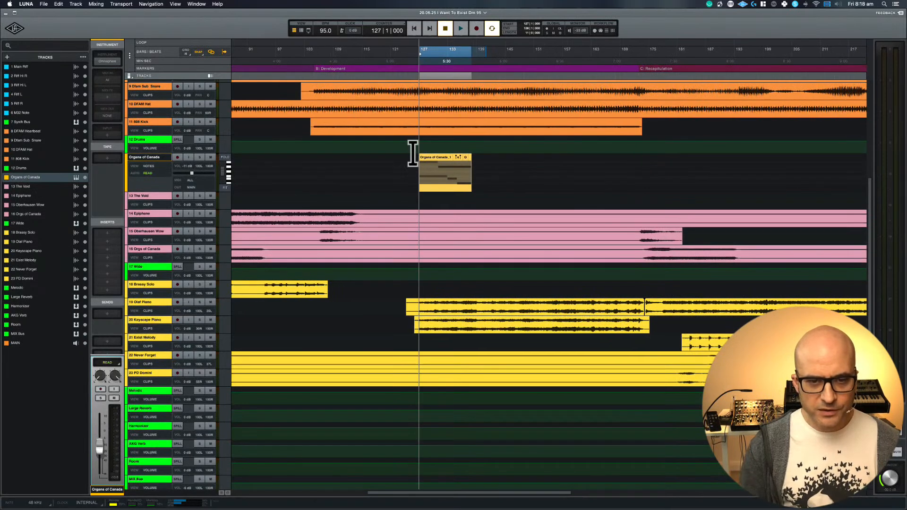
pyautogui.press('space')
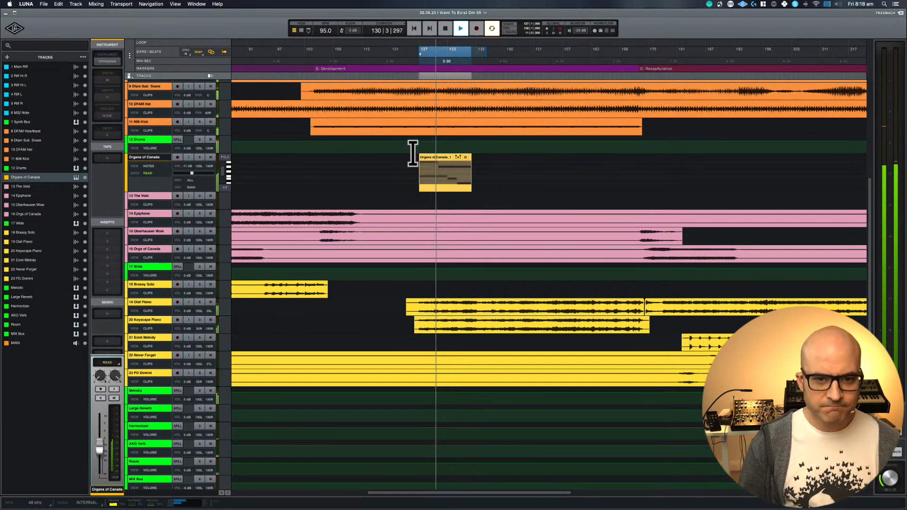
pyautogui.press('space')
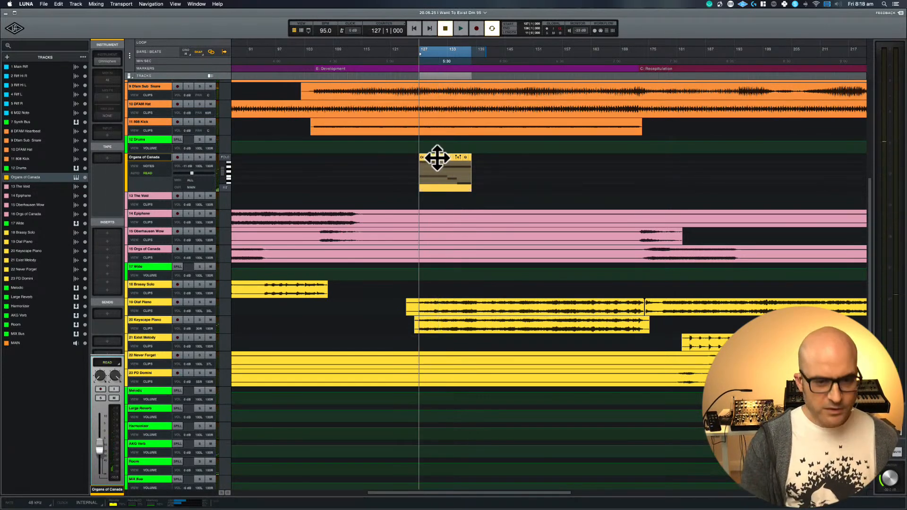
# - Move the Organs of Canada clip to start at bar 116 and place the playhead at its end, bar 127
pyautogui.moveTo(437, 157); pyautogui.dragTo(386, 158)
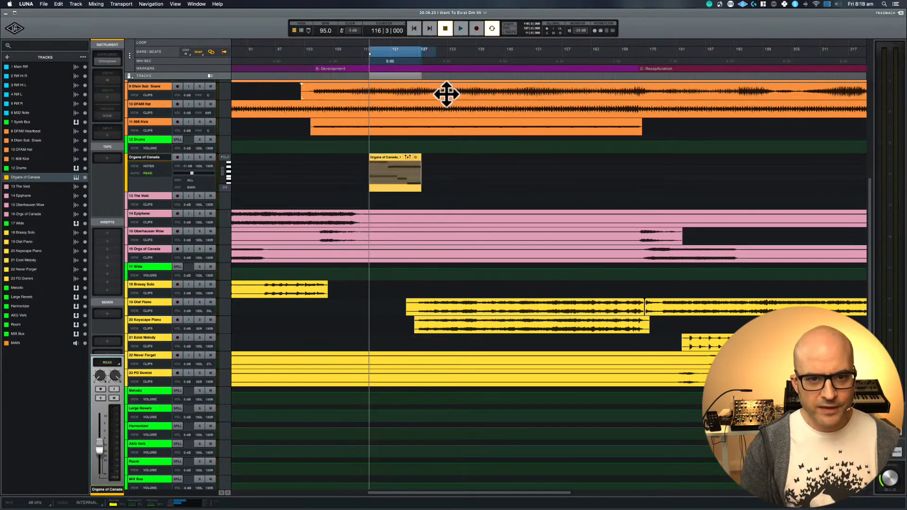
pyautogui.moveTo(426, 61); pyautogui.dragTo(418, 60)
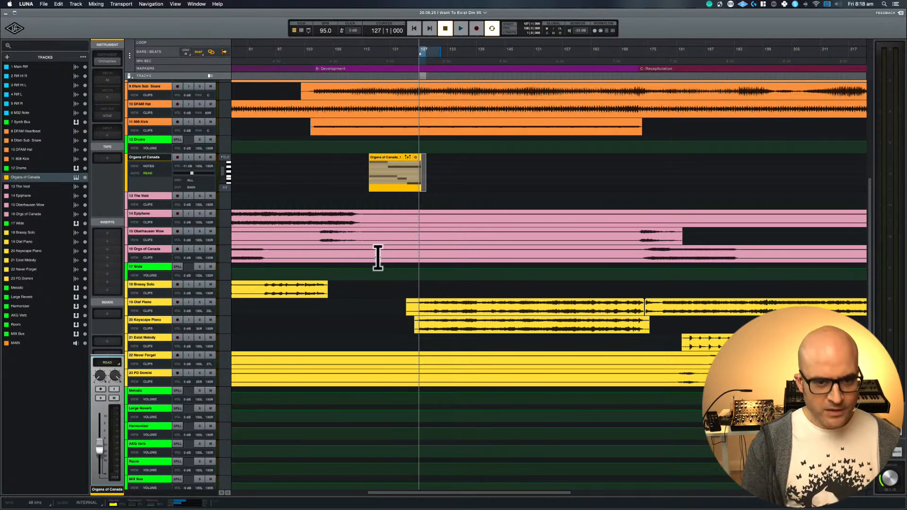
pyautogui.scroll(5, 395, 263)
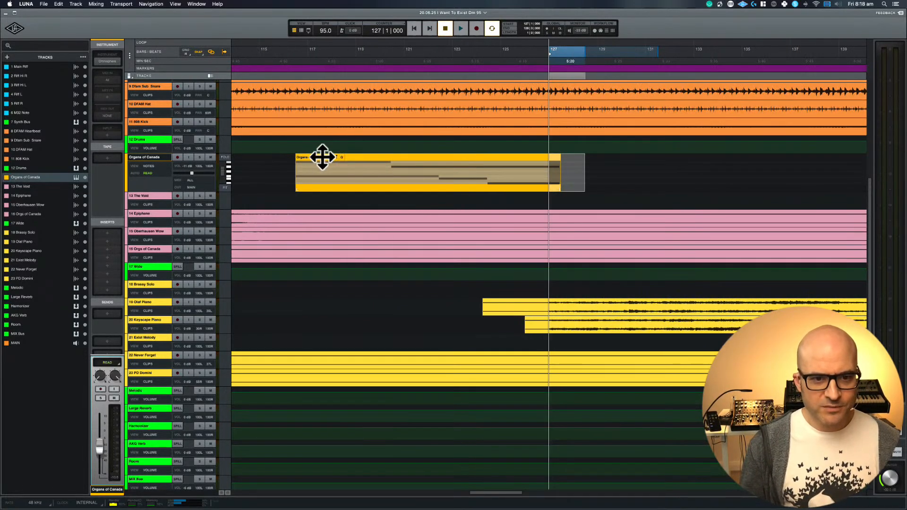
pyautogui.moveTo(388, 159); pyautogui.dragTo(378, 160)
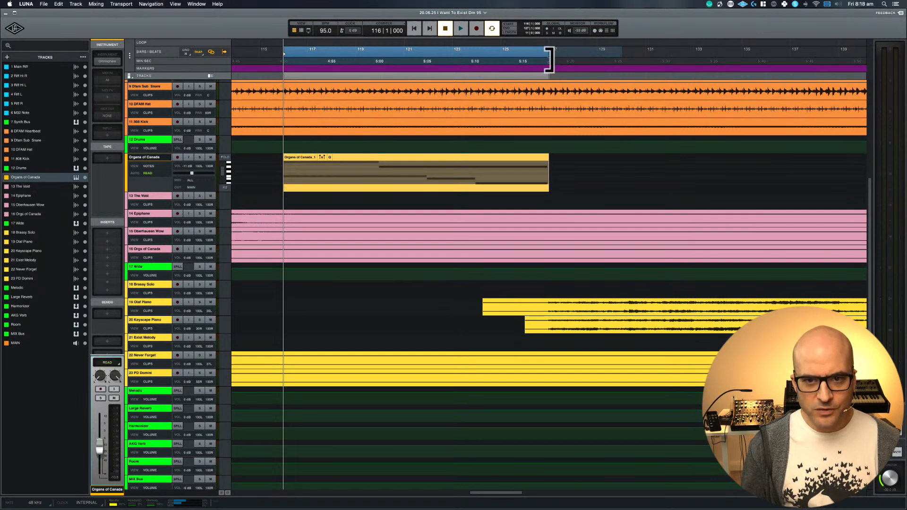
pyautogui.click(545, 61)
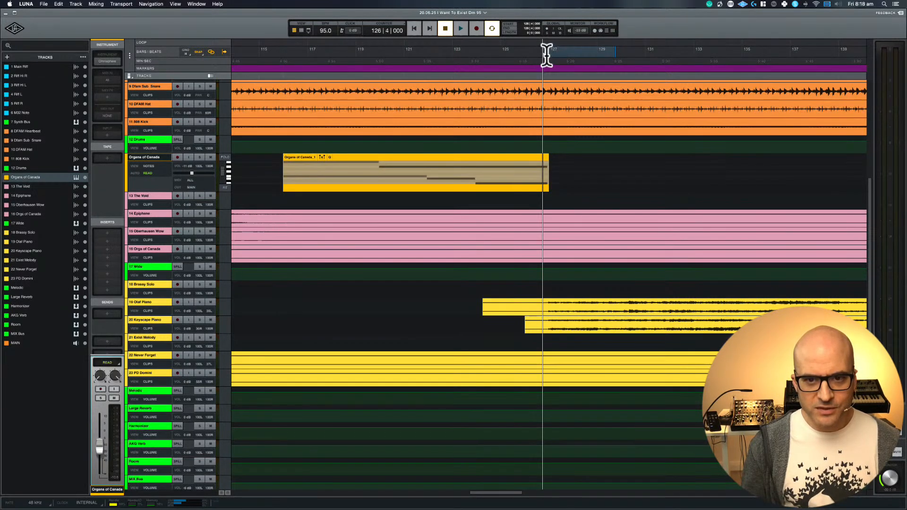
pyautogui.click(548, 54)
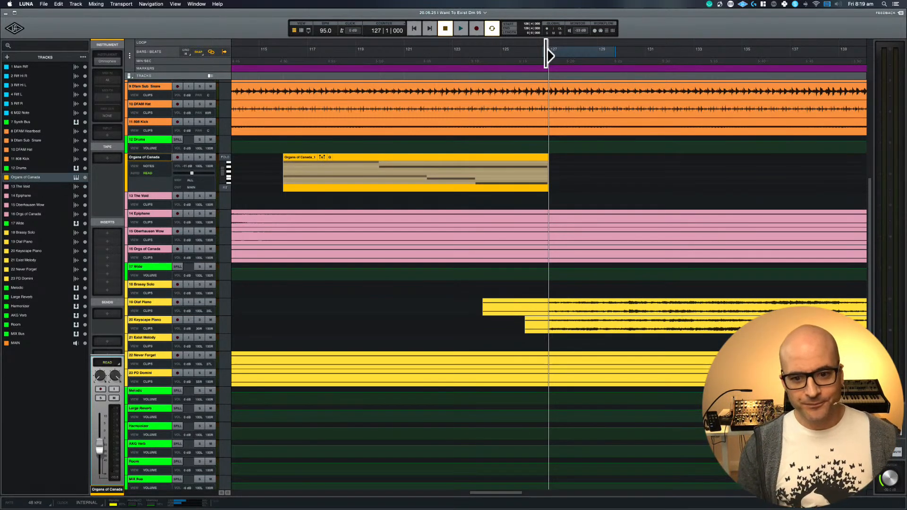
# - Copy the Organs of Canada clip to bar 127, directly after the original
pyautogui.press('-')
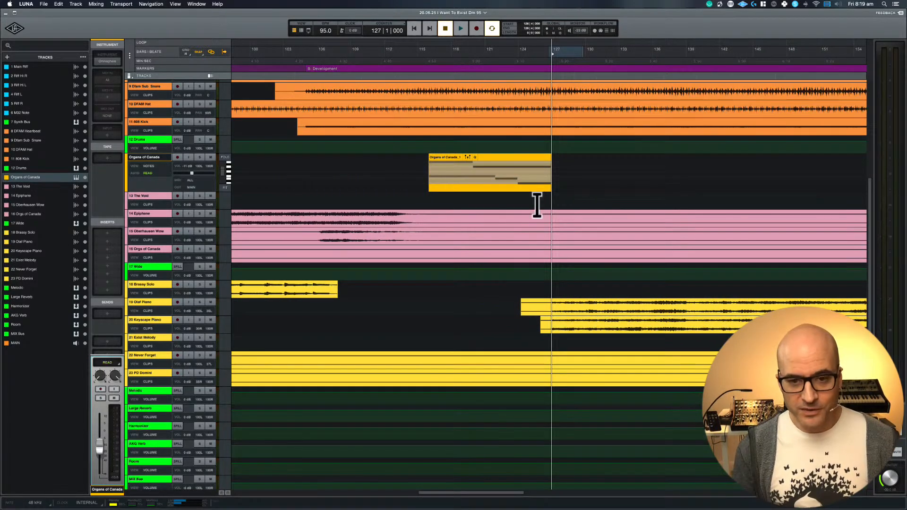
pyautogui.hscroll(5, 536, 205)
pyautogui.click(352, 159)
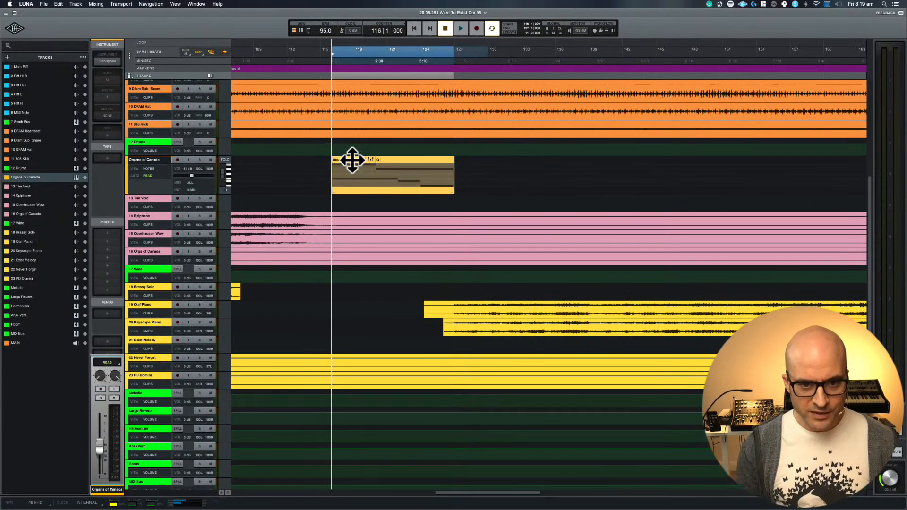
pyautogui.moveTo(352, 160); pyautogui.dragTo(474, 185)
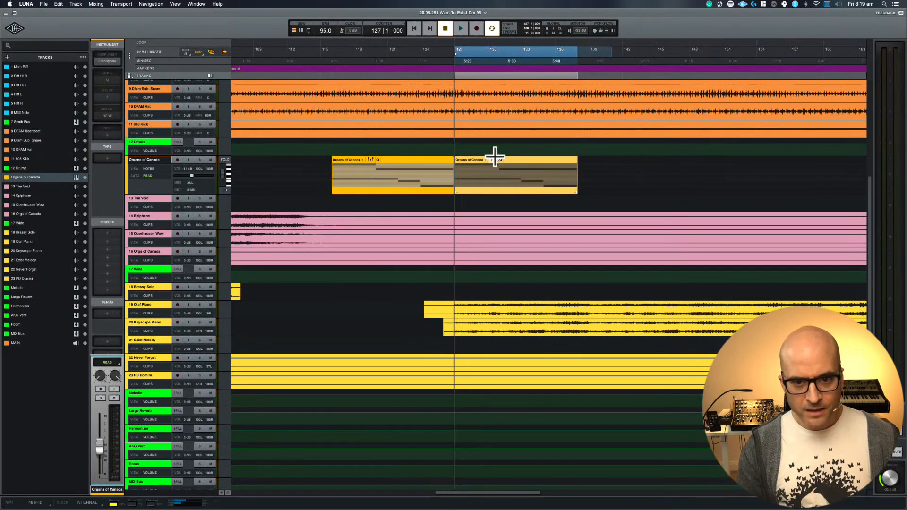
# - Enlarge the copied Organs of Canada clip's notes and try to extend its highest note to bar 131
pyautogui.scroll(5, 518, 162)
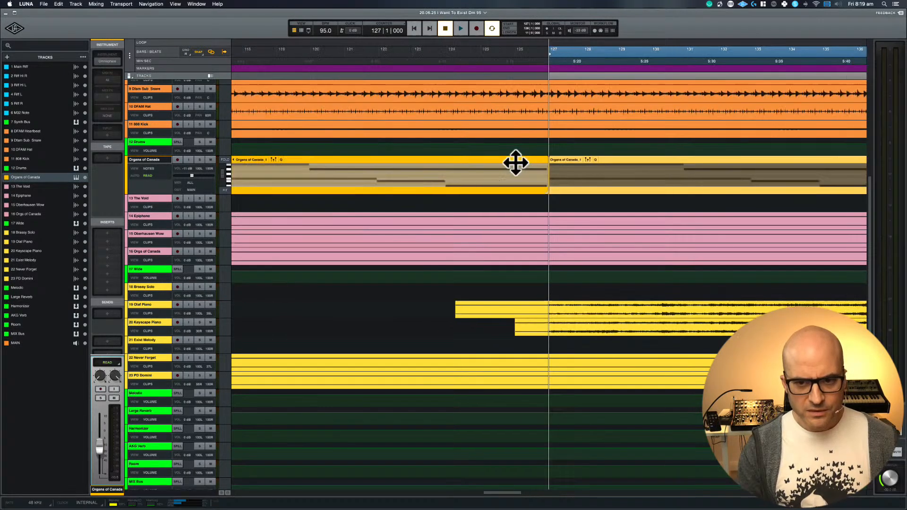
pyautogui.scroll(-5, 516, 163)
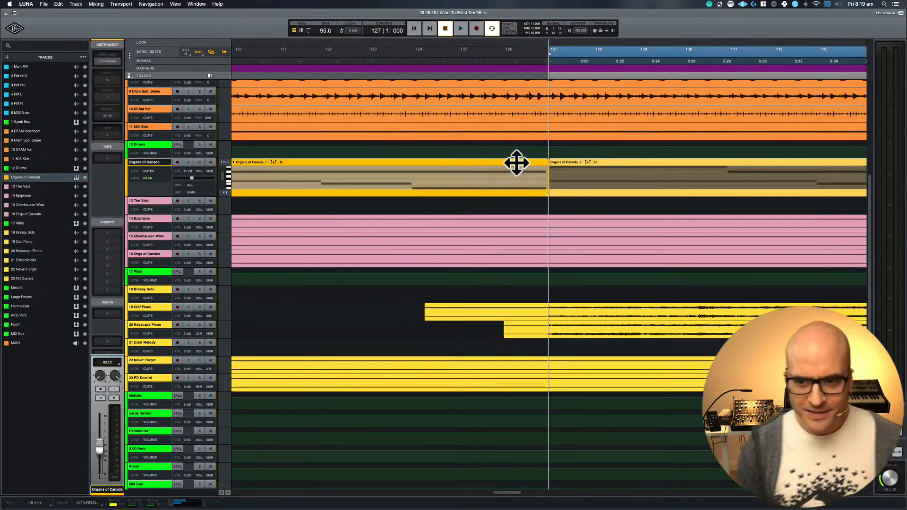
pyautogui.hscroll(3, 603, 166)
pyautogui.hscroll(3, 603, 168)
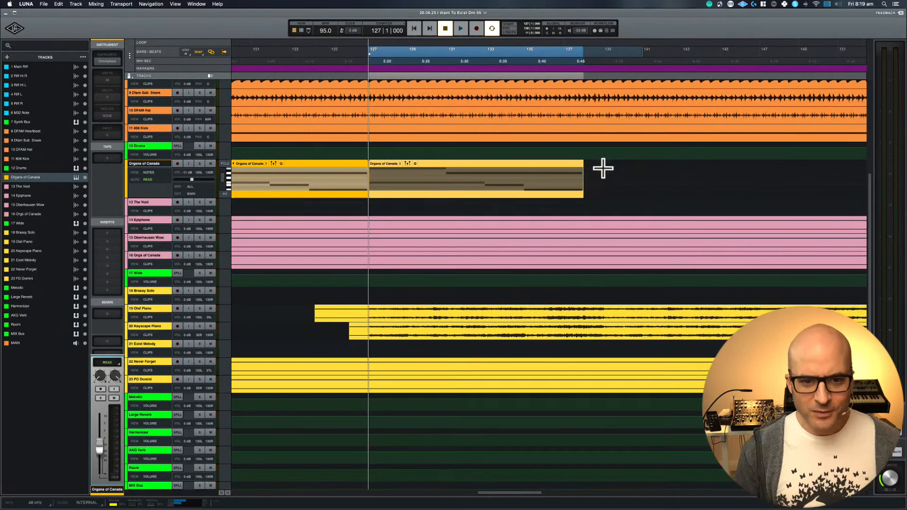
pyautogui.scroll(3, 522, 130)
pyautogui.hscroll(3, 520, 130)
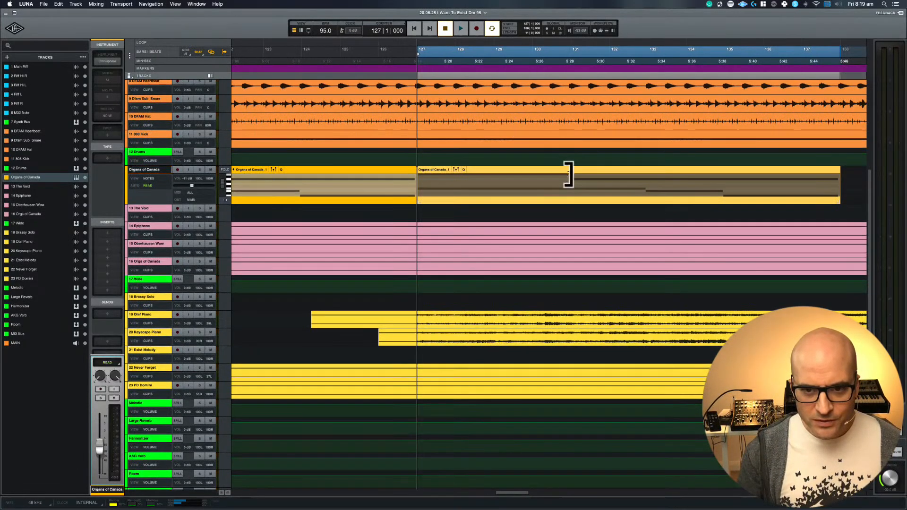
pyautogui.press('e')
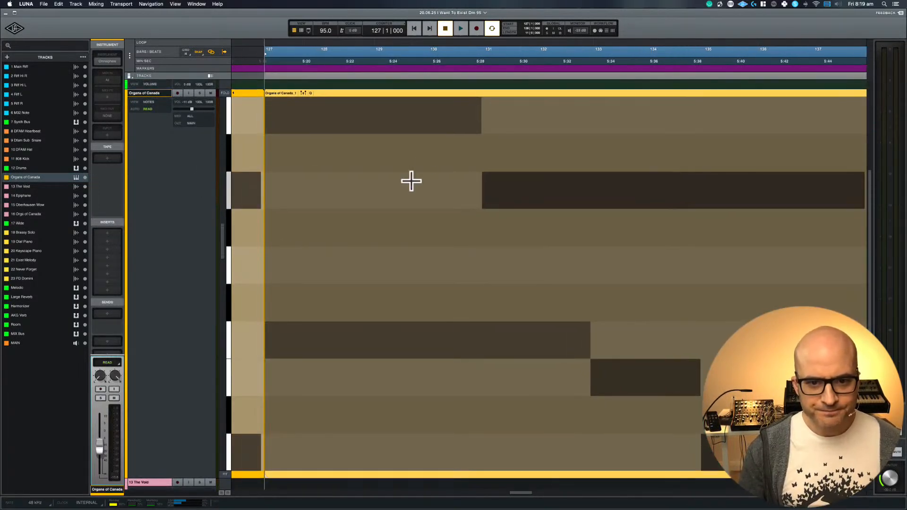
pyautogui.moveTo(480, 127)
pyautogui.mouseDown()
pyautogui.moveTo(381, 132)
pyautogui.moveTo(485, 128)
pyautogui.mouseUp()
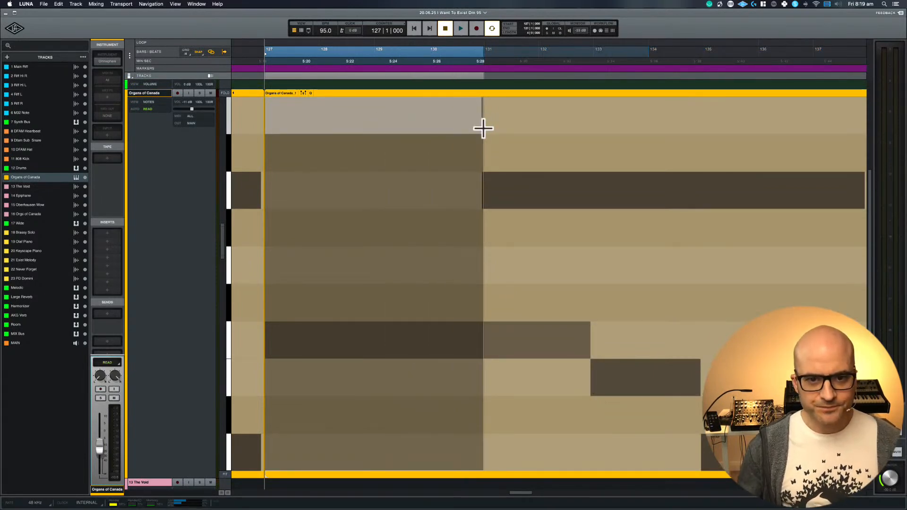
# - Undo the note edit and the clip copy at bar 127, and return to the full track view
pyautogui.hotkey('ctrl', 'z')
pyautogui.click(483, 128)
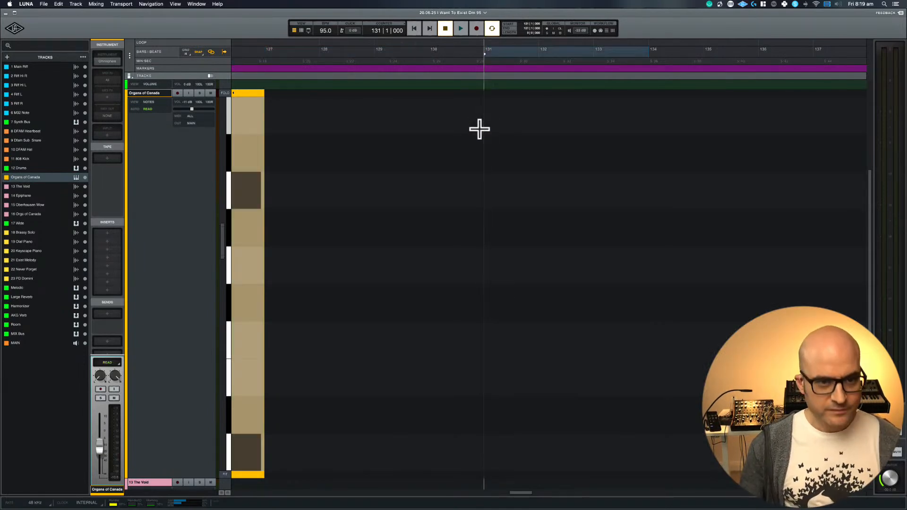
pyautogui.hotkey('ctrl', 'z')
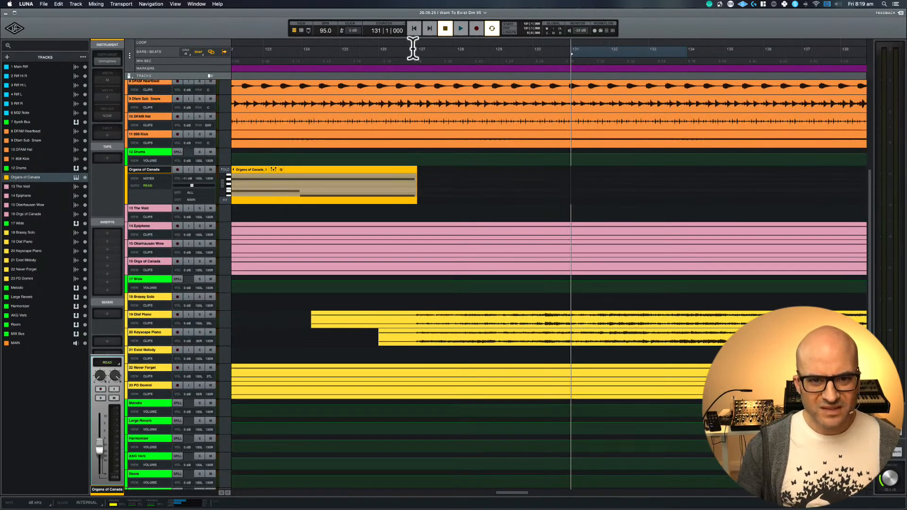
# - Select bars 127 to 136 on the Organs of Canada track as the loop range
pyautogui.moveTo(418, 51); pyautogui.dragTo(765, 52)
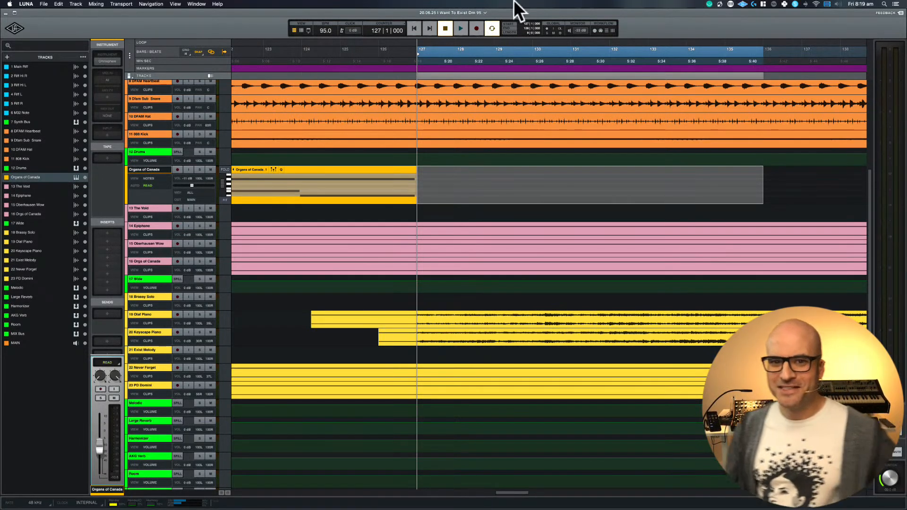
pyautogui.click(489, 30)
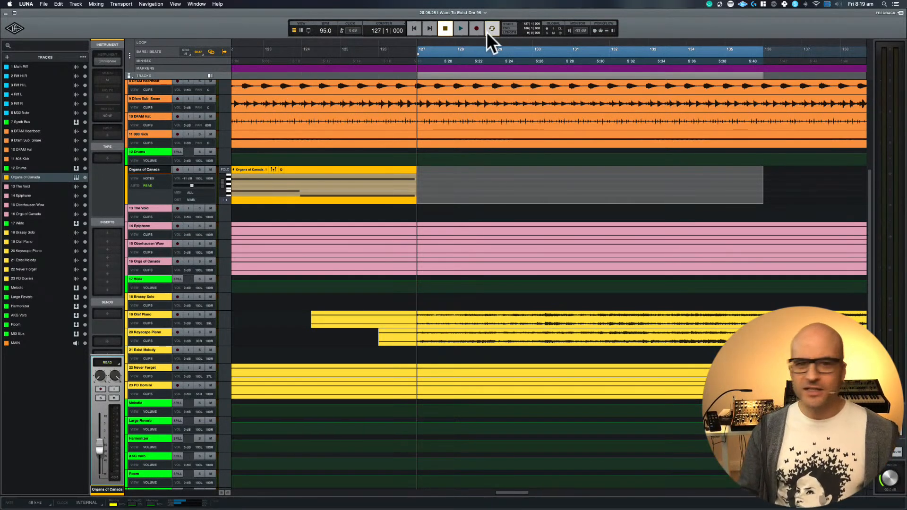
# - Turn on looping and try to record the pad from bar 127, stopping around bar 133
pyautogui.click(488, 32)
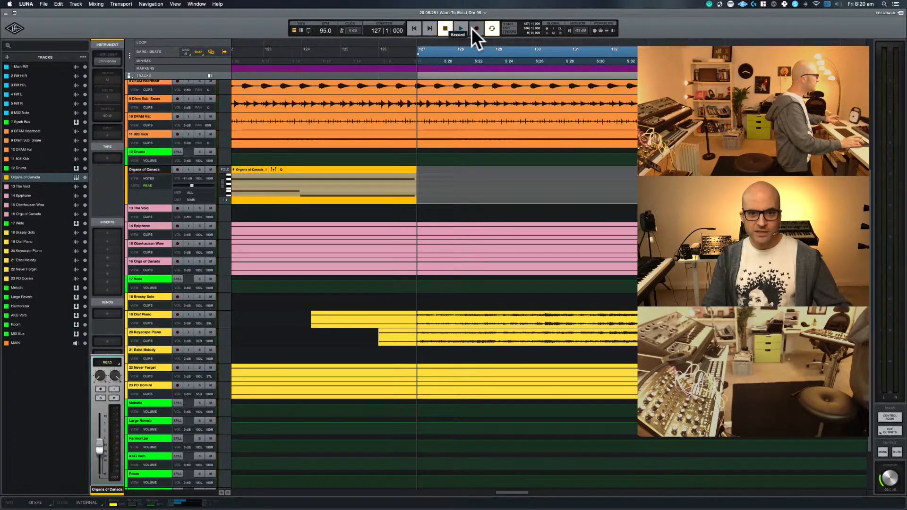
pyautogui.click(471, 28)
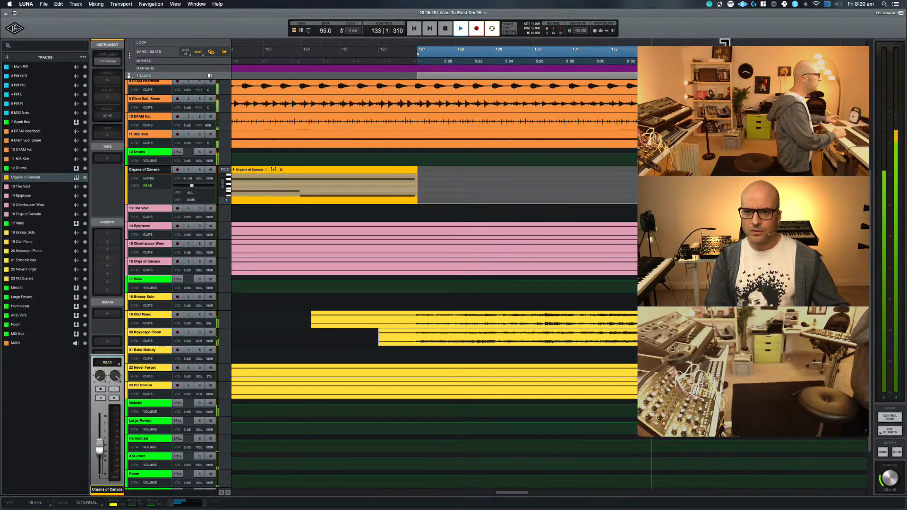
pyautogui.press('space')
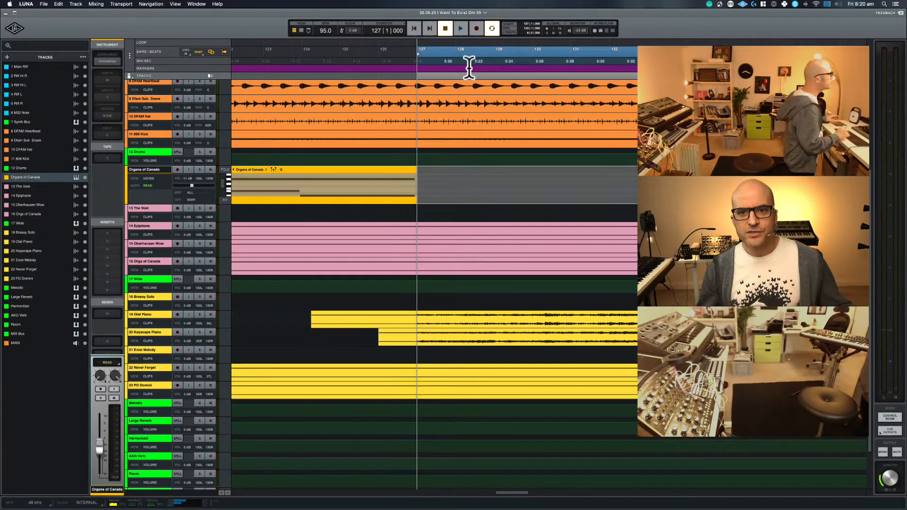
# - Shorten the loop range to bars 127 to 133, audition it, and arm the Organs of Canada track for recording
pyautogui.hscroll(5, 506, 243)
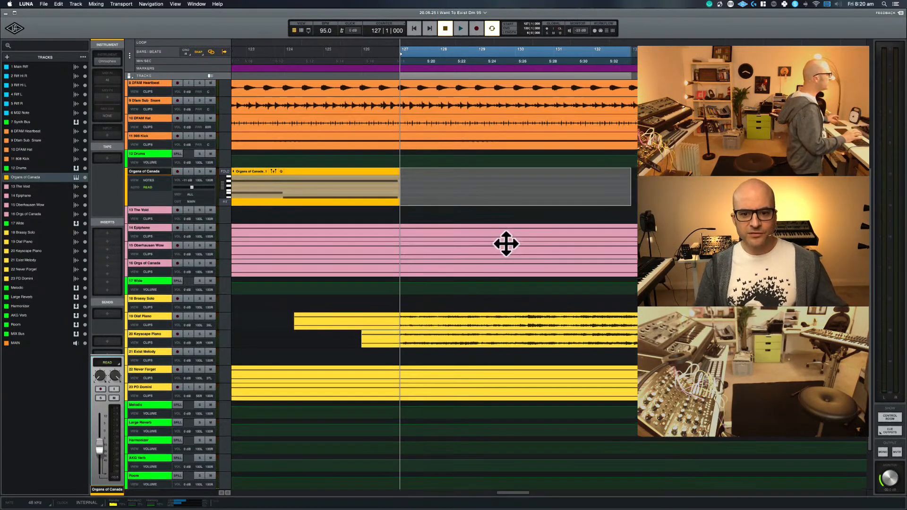
pyautogui.hscroll(-10, 440, 358)
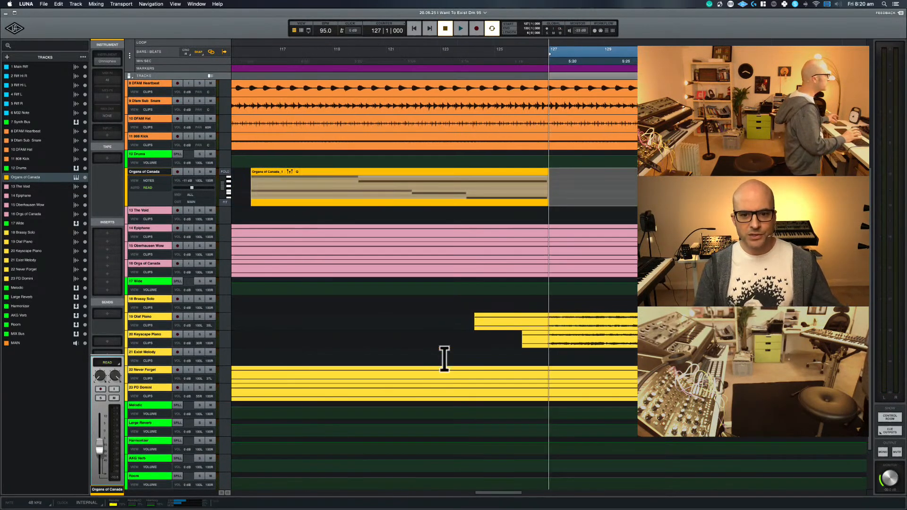
pyautogui.hscroll(7, 553, 362)
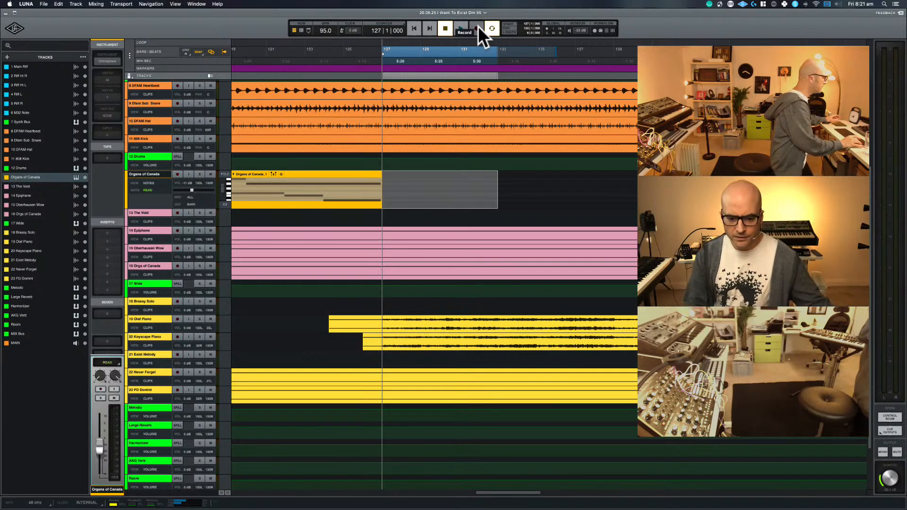
pyautogui.press('space')
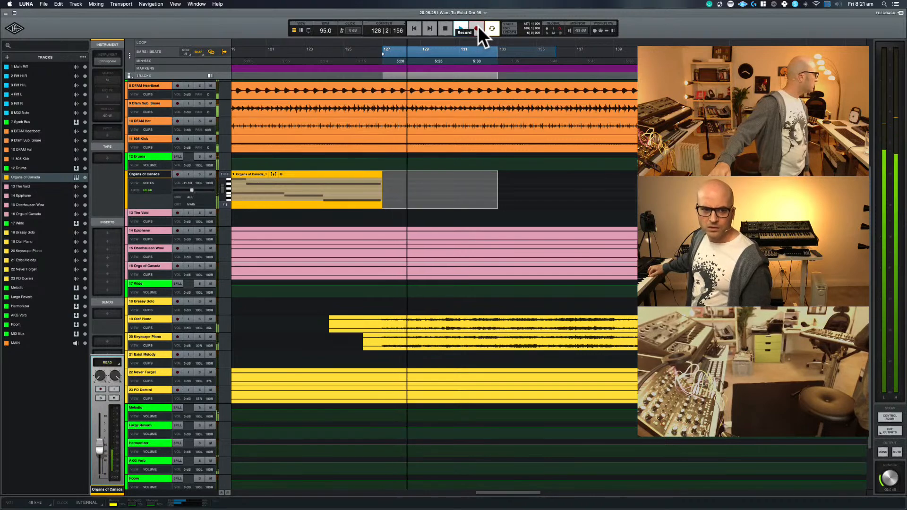
pyautogui.press('space')
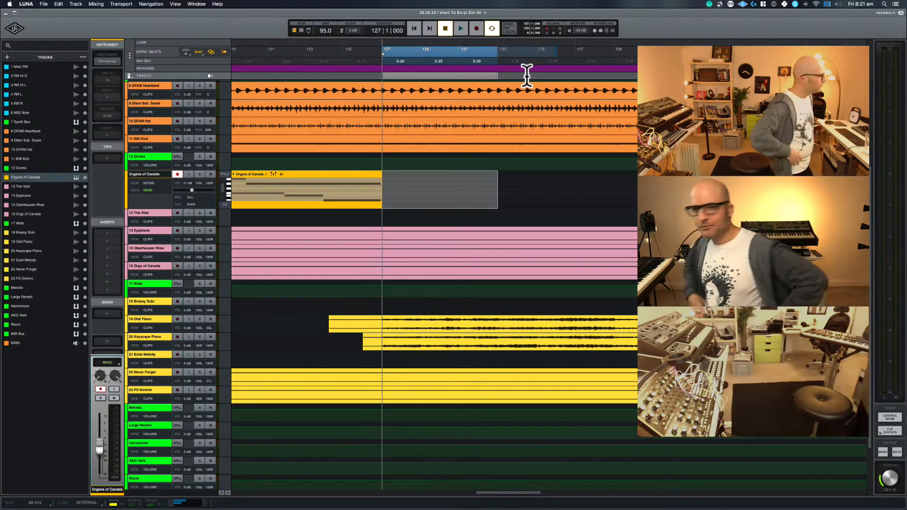
# - Set the loop range to bars 127 to 139 and record a pad take on the Organs of Canada track
pyautogui.click(477, 30)
pyautogui.press('space')
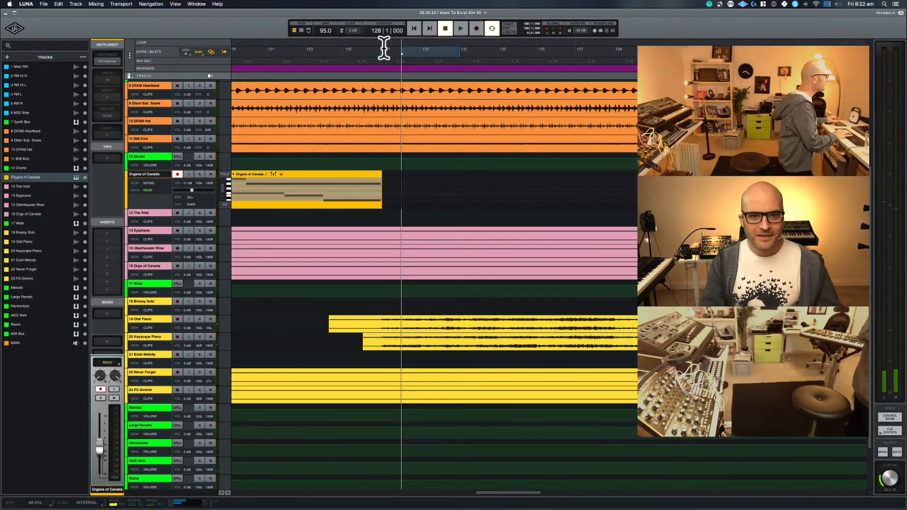
pyautogui.moveTo(384, 49); pyautogui.dragTo(614, 49)
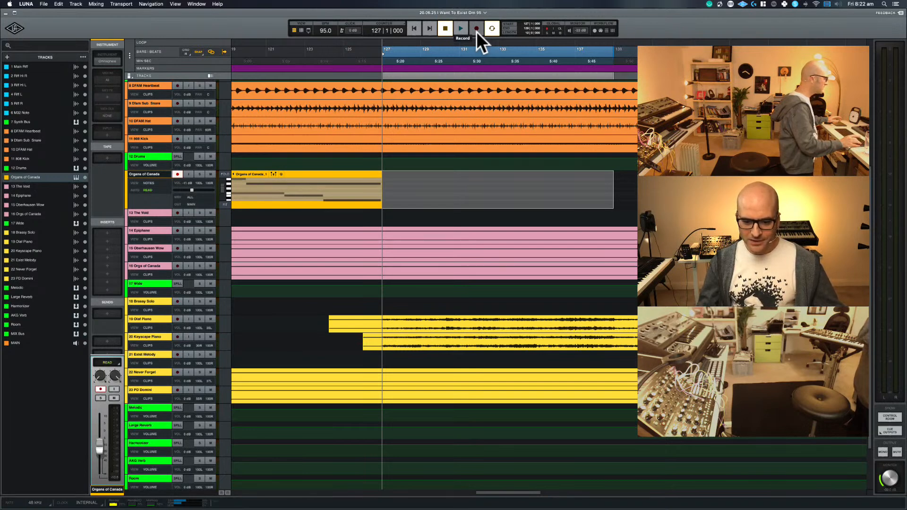
pyautogui.click(476, 29)
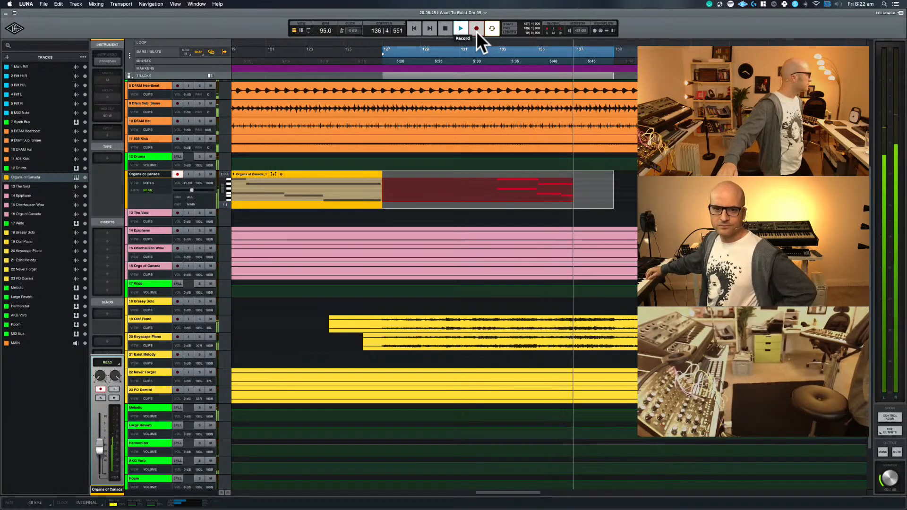
pyautogui.press('space')
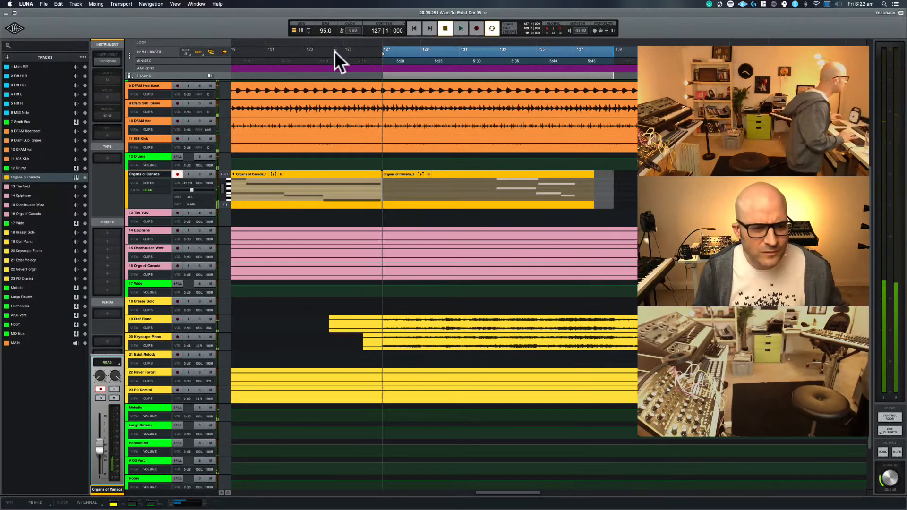
# - Delete the newly recorded Organs of Canada clip that starts at bar 127
pyautogui.hscroll(-5, 415, 203)
pyautogui.scroll(1, 415, 202)
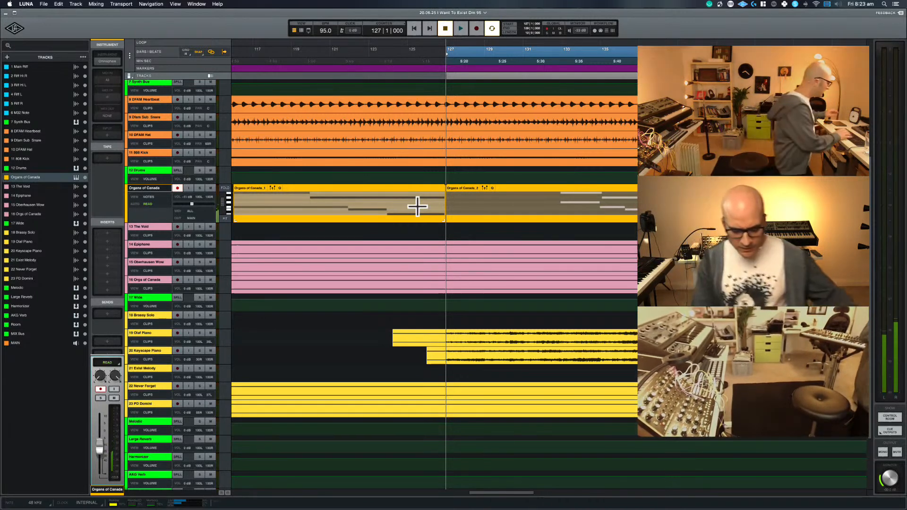
pyautogui.click(461, 189)
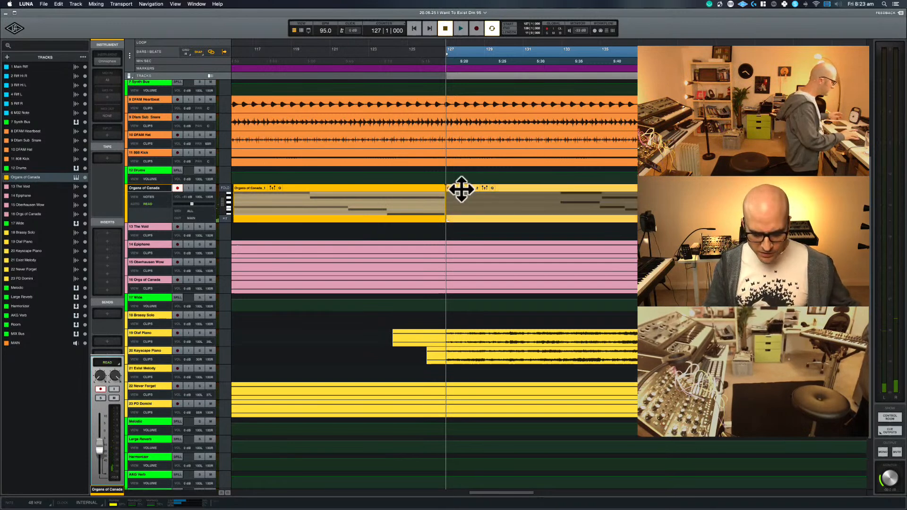
pyautogui.press('Delete')
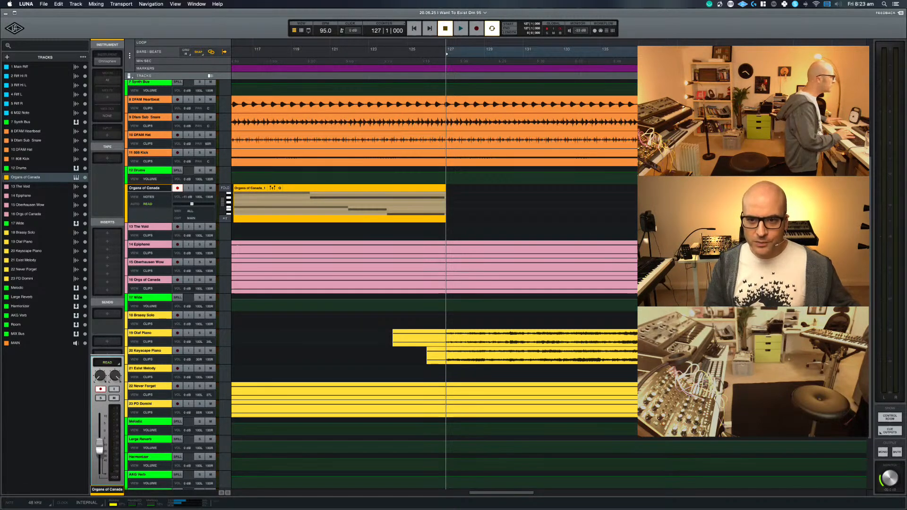
# - Set the loop range on the Organs of Canada track to bars 127 to 133
pyautogui.click(470, 53)
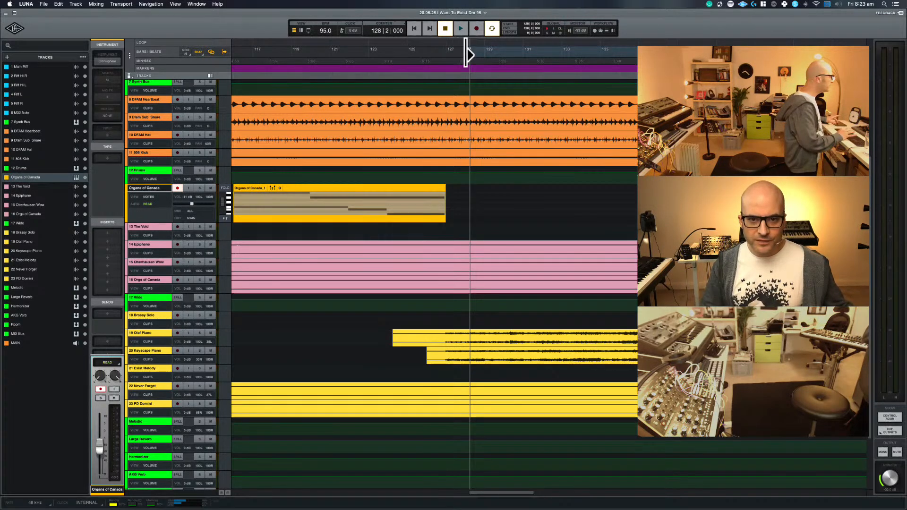
pyautogui.click(446, 53)
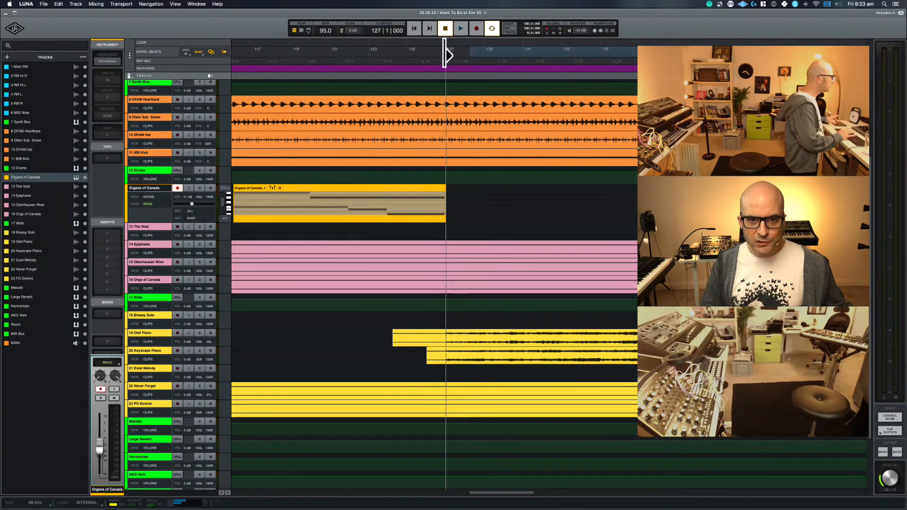
pyautogui.moveTo(448, 49); pyautogui.dragTo(699, 44)
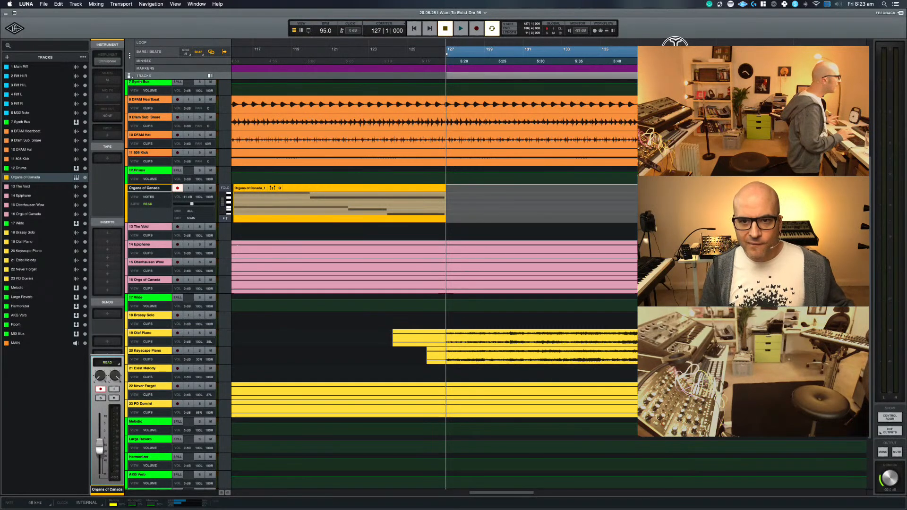
pyautogui.moveTo(678, 41); pyautogui.dragTo(563, 47)
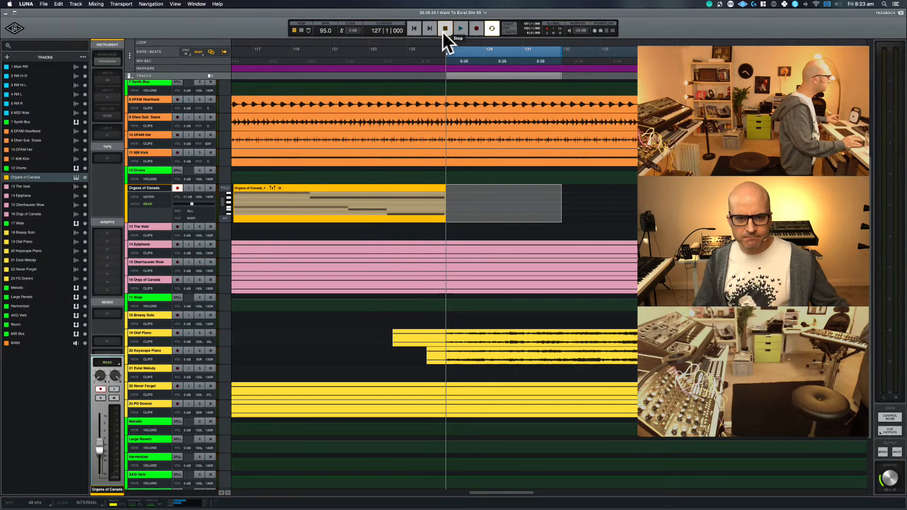
# - Record a new pad part over the looped six bars on the Organs of Canada track, and stop
pyautogui.press('r')
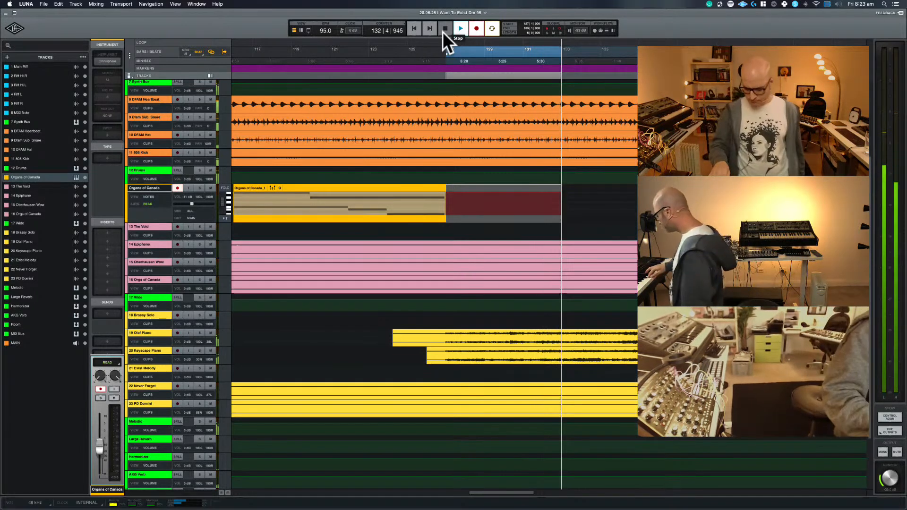
pyautogui.click(445, 29)
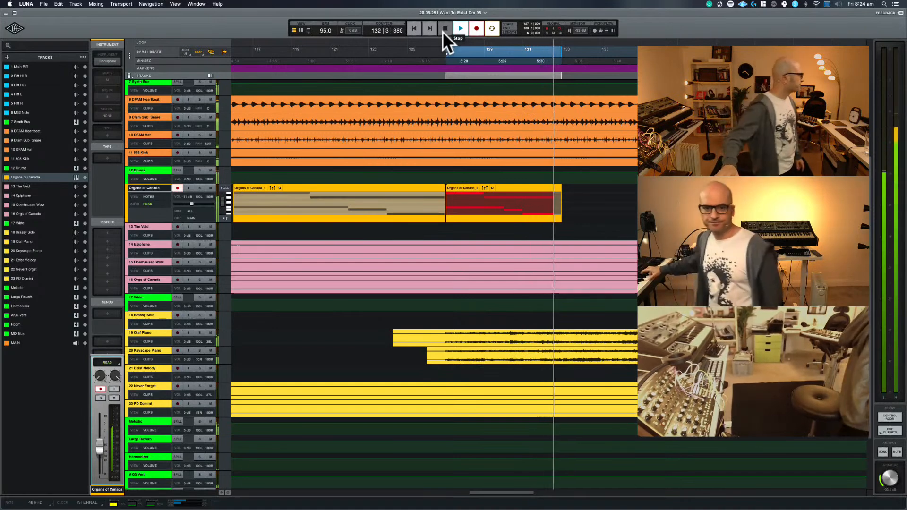
pyautogui.click(445, 30)
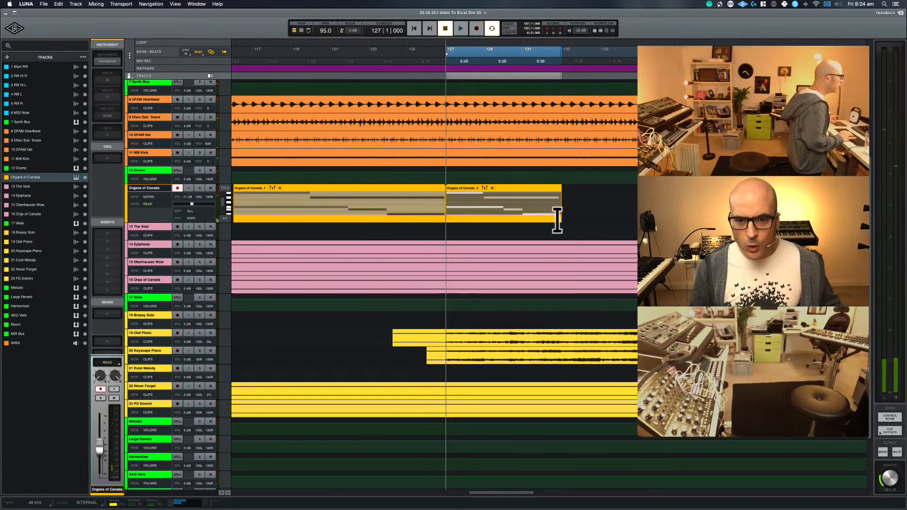
# - Duplicate the newly recorded Organs of Canada clip to bars 133 and 139, end to end
pyautogui.click(560, 220)
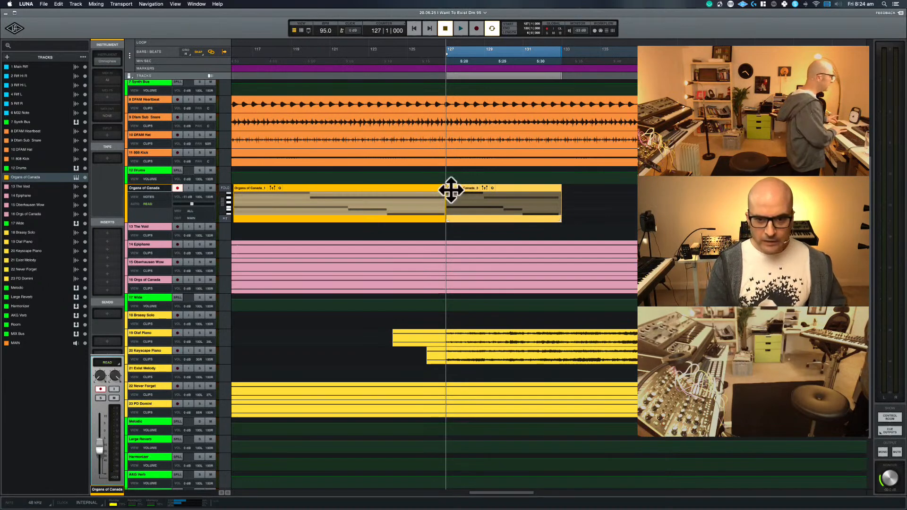
pyautogui.moveTo(454, 189); pyautogui.dragTo(569, 195)
pyautogui.scroll(-5, 575, 214)
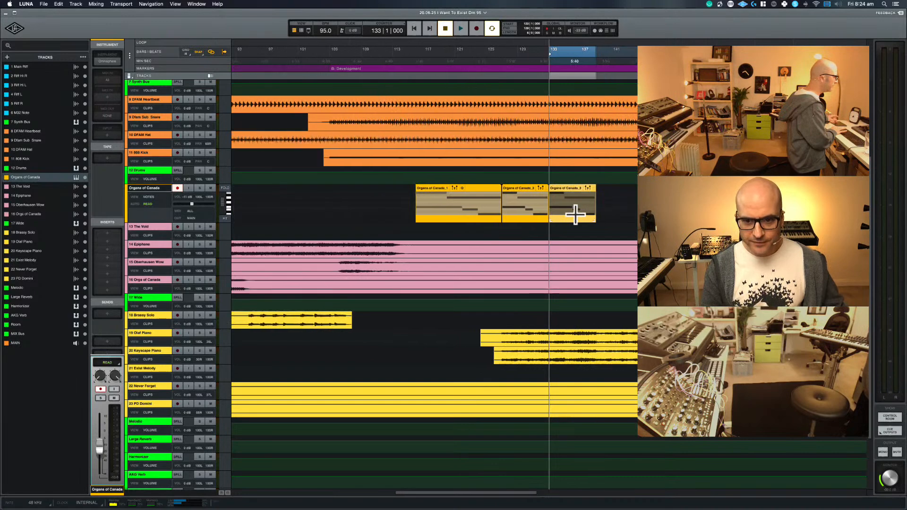
pyautogui.moveTo(555, 189); pyautogui.dragTo(602, 186)
pyautogui.hscroll(5, 519, 148)
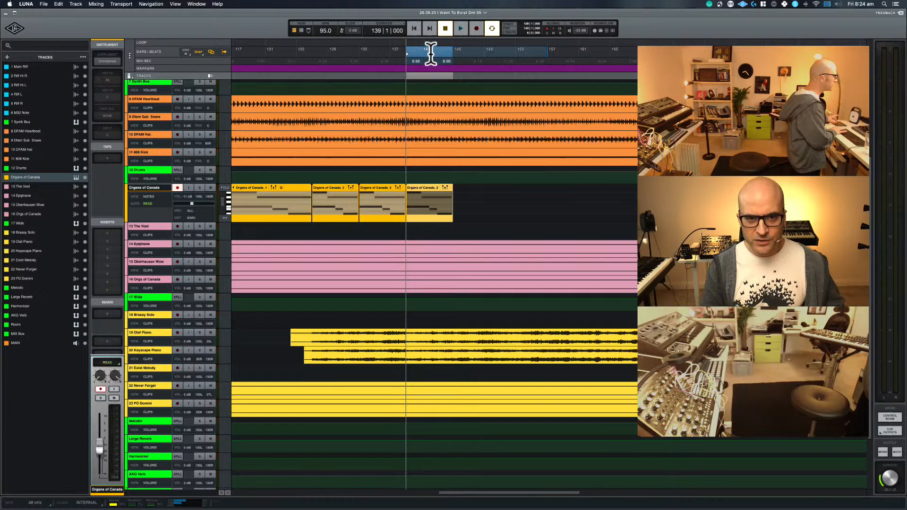
# - Move the loop range to start at bar 155, extend it to the Recapitulation marker, and audition that passage
pyautogui.moveTo(412, 51); pyautogui.dragTo(534, 50)
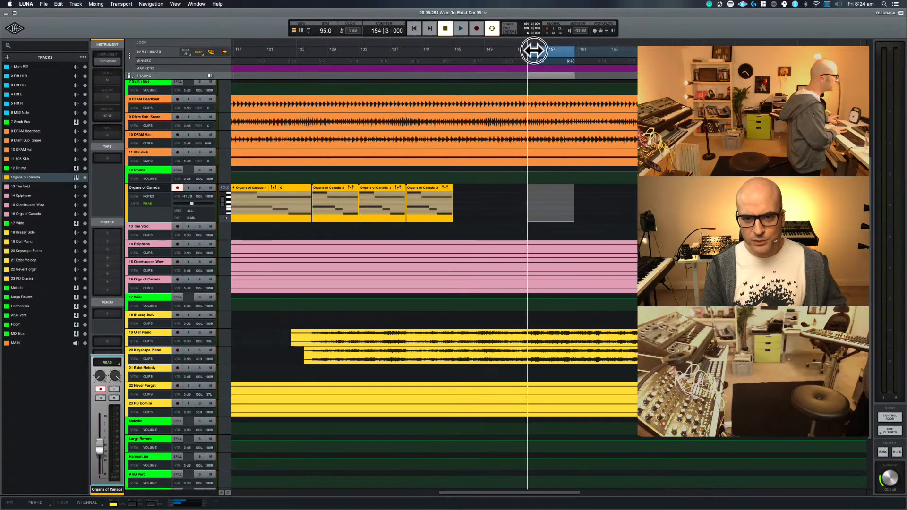
pyautogui.press('space')
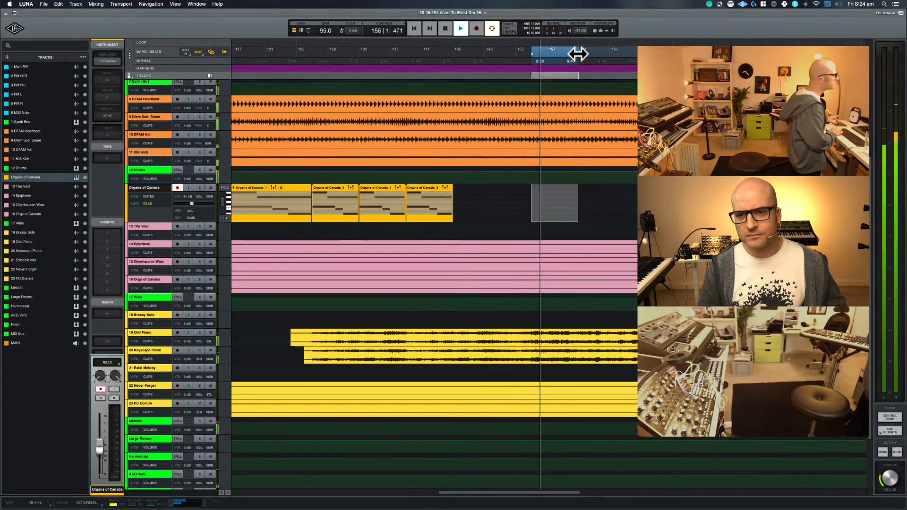
pyautogui.moveTo(577, 52); pyautogui.dragTo(670, 42)
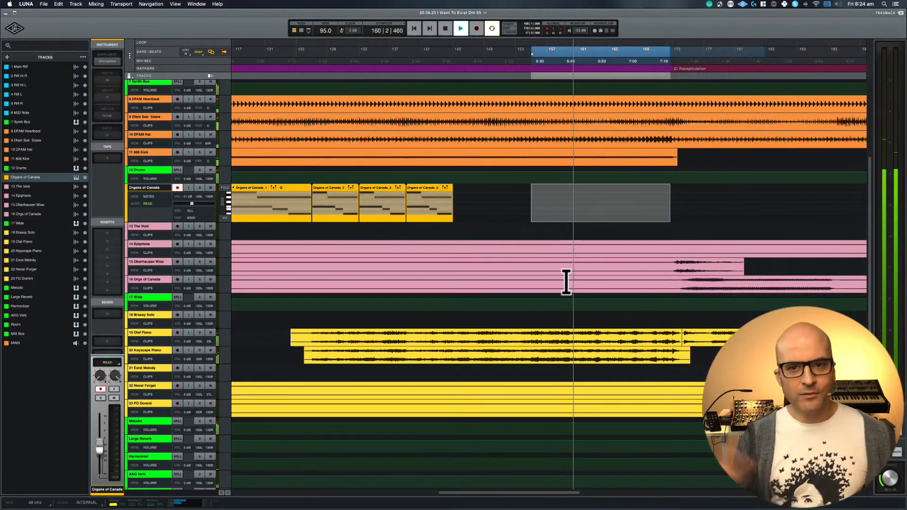
pyautogui.press('space')
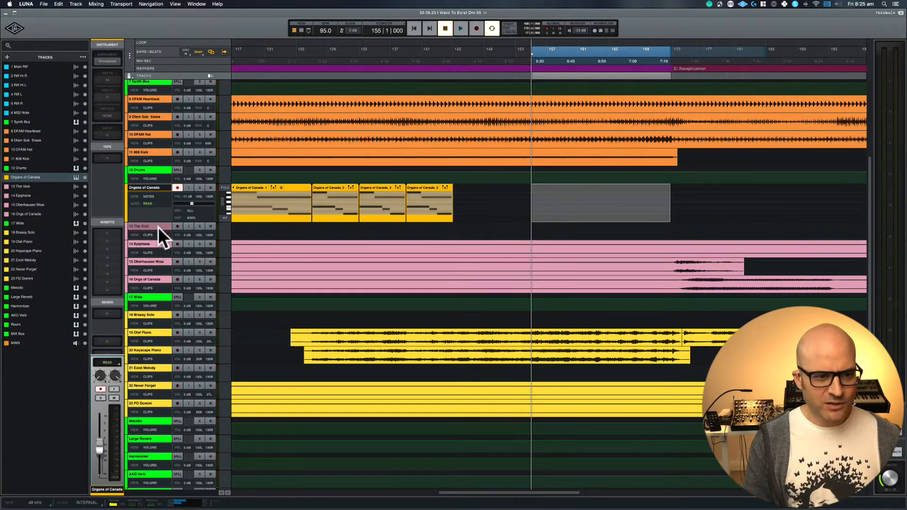
# - Disarm the Organs of Canada track, play from bar 145, and copy the last clip to bar 145
pyautogui.click(178, 188)
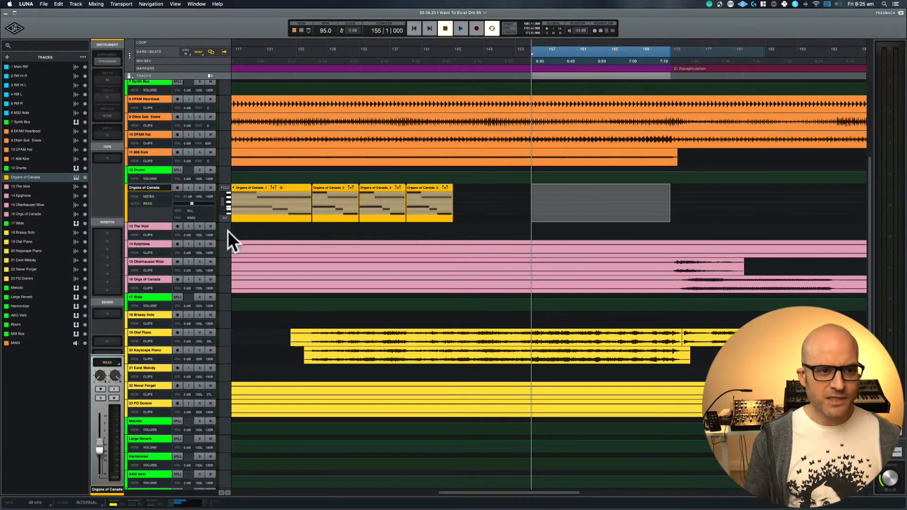
pyautogui.hscroll(-5, 519, 245)
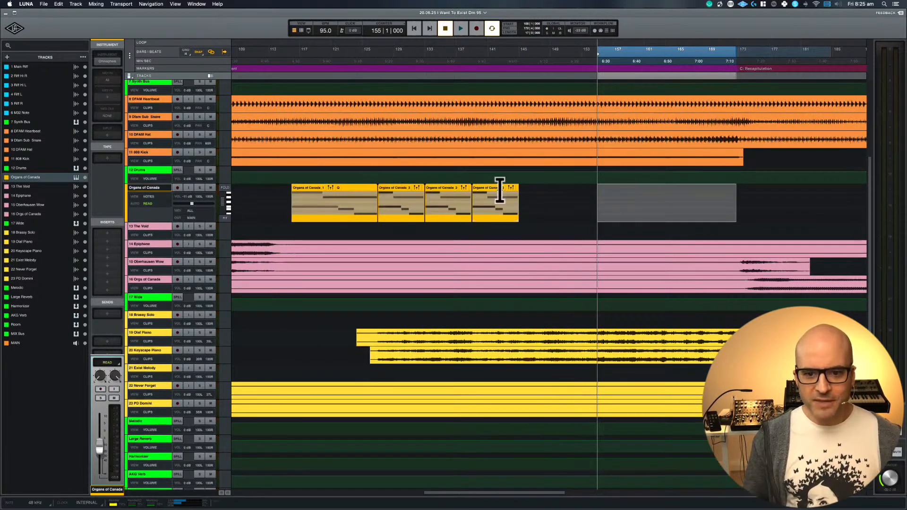
pyautogui.click(519, 59)
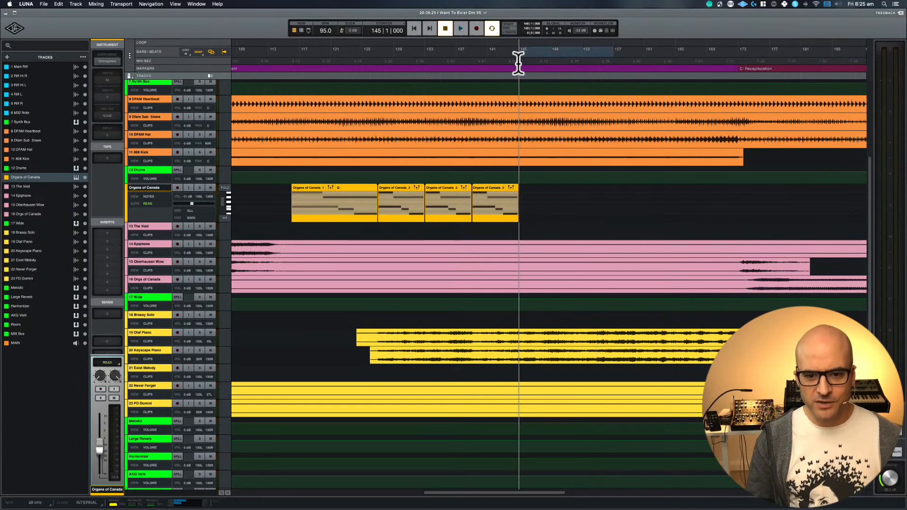
pyautogui.press('space')
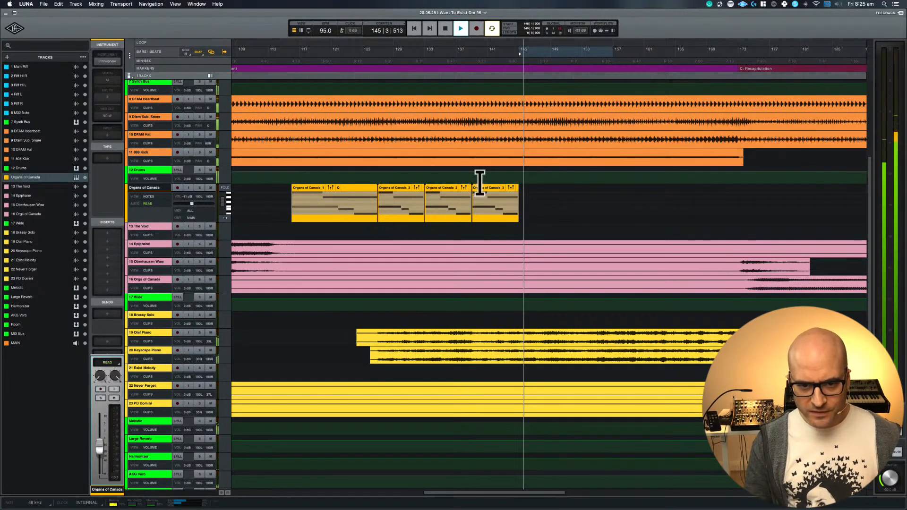
pyautogui.moveTo(482, 186); pyautogui.dragTo(529, 187)
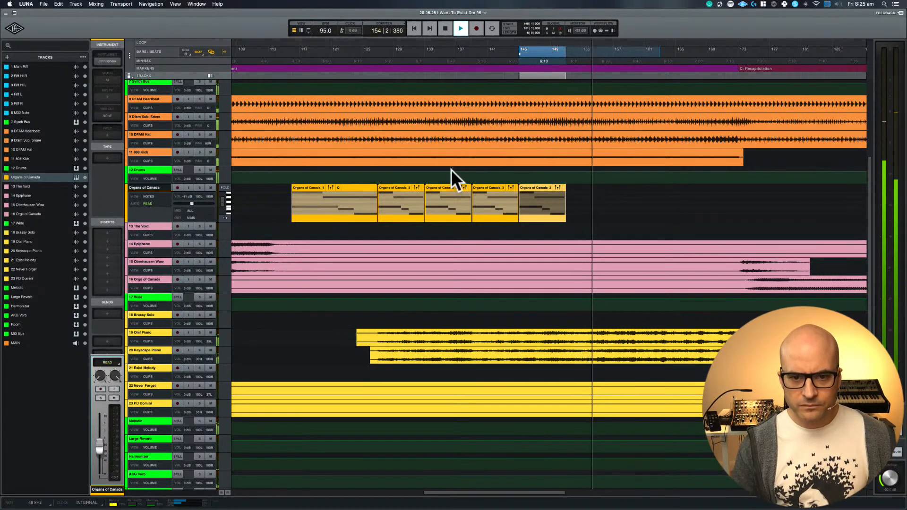
pyautogui.scroll(-1, 338, 228)
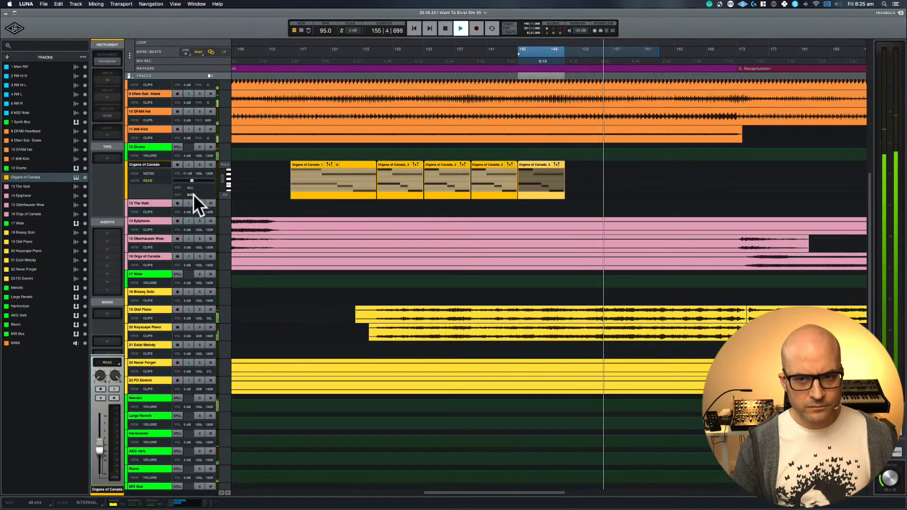
# - Stop playback, check the problems checklist in Trello, and return to the LUNA arrangement at bar 155
pyautogui.press('space')
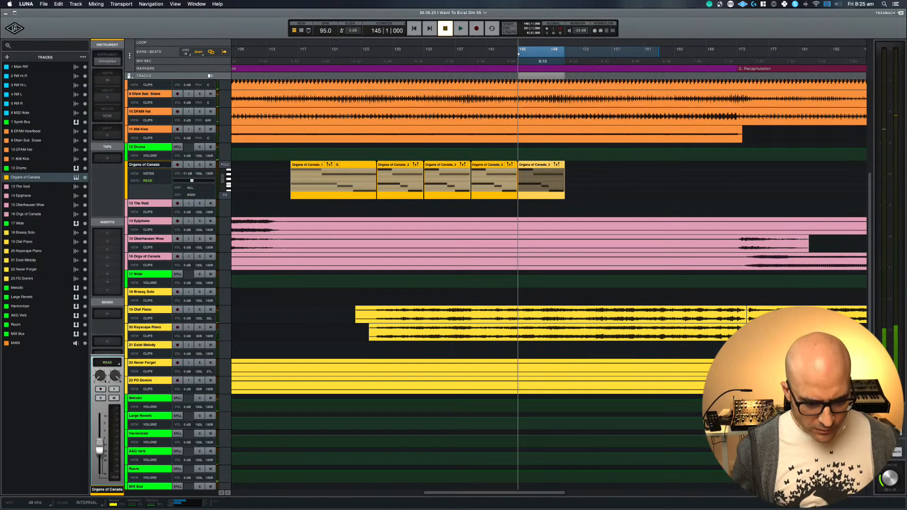
pyautogui.press('super+Tab')
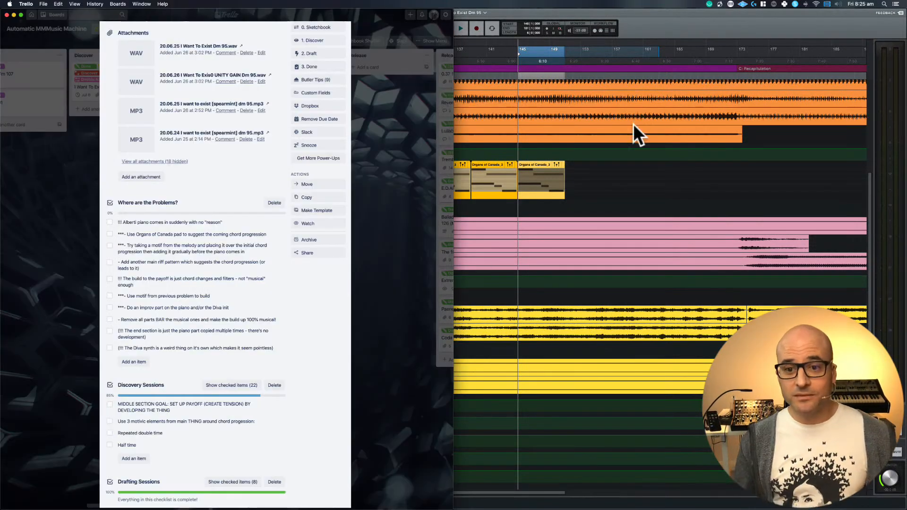
pyautogui.click(597, 176)
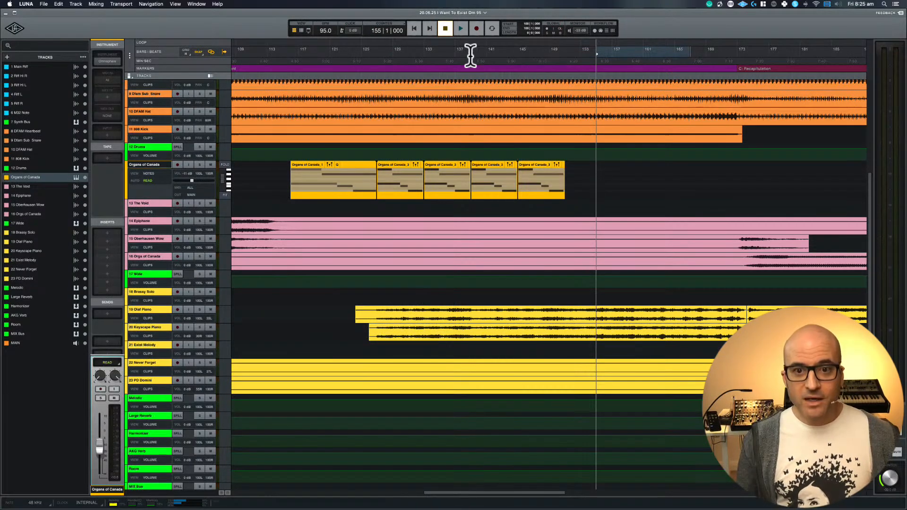
pyautogui.scroll(-1, 306, 262)
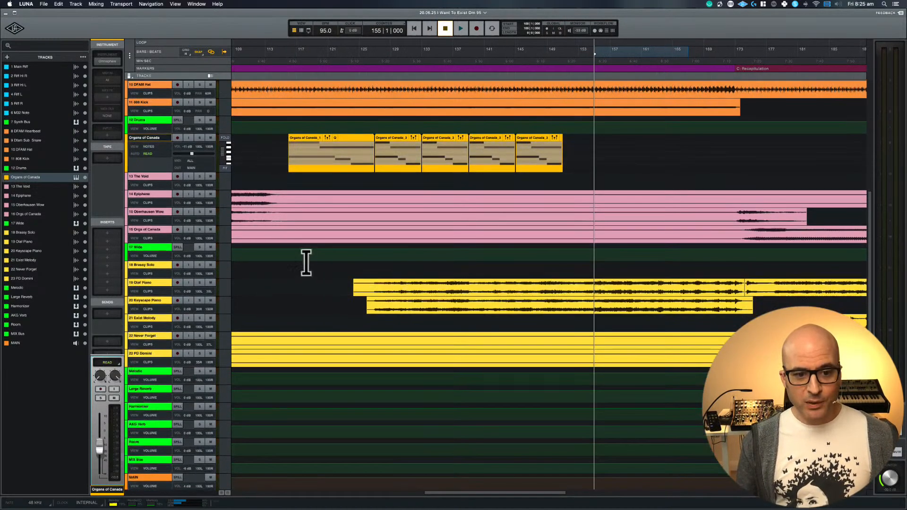
# - Highlight the Olaf and Keyscape piano passage from bar 123 past the Recapitulation marker, and select the Organs of Canada clips from bar 114
pyautogui.moveTo(341, 285); pyautogui.dragTo(743, 321)
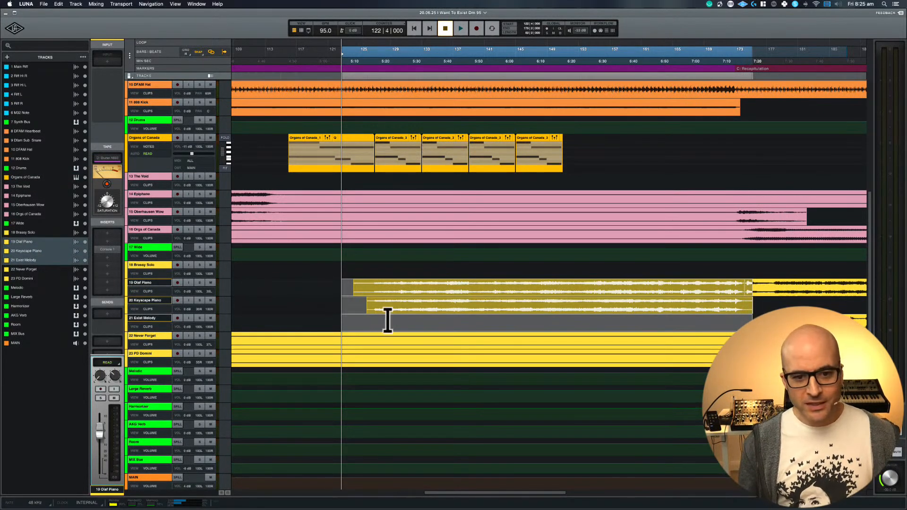
pyautogui.click(314, 284)
pyautogui.moveTo(348, 284); pyautogui.dragTo(781, 311)
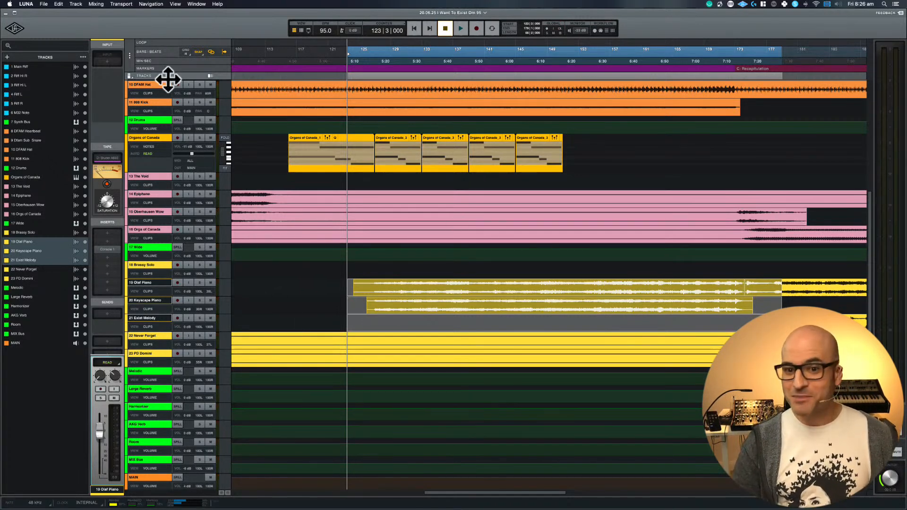
pyautogui.moveTo(582, 139); pyautogui.dragTo(278, 152)
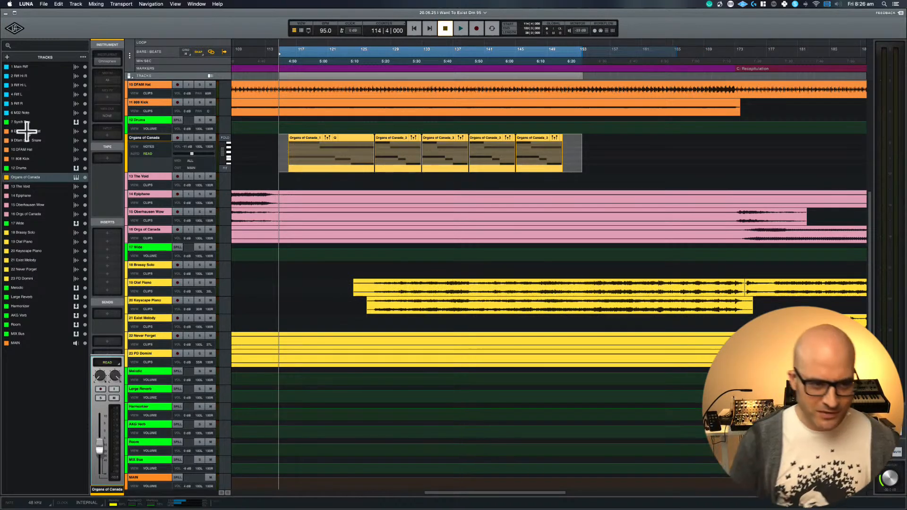
pyautogui.press('z')
pyautogui.press('z')
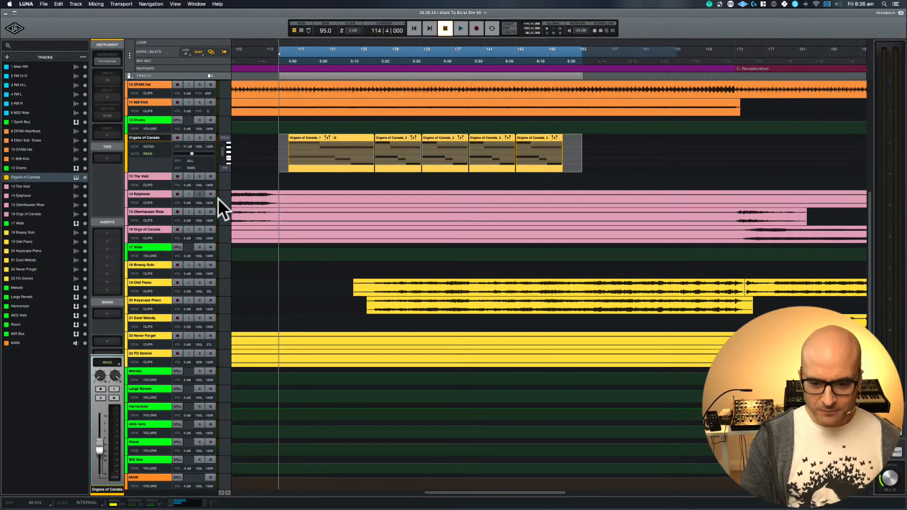
# - Switch to Trello and tick off the checklist item "Use Organs of Canada pad to suggest the coming chord progression"
pyautogui.scroll(-1, 422, 293)
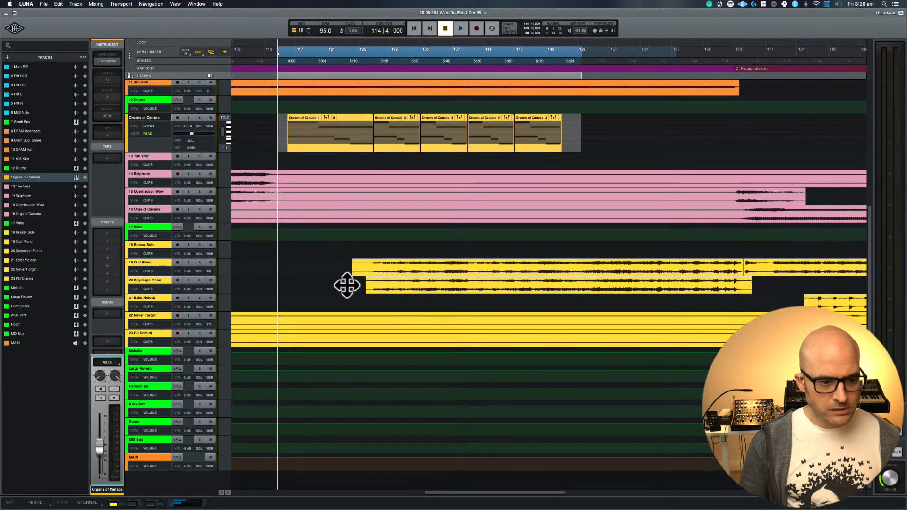
pyautogui.hscroll(-10, 347, 285)
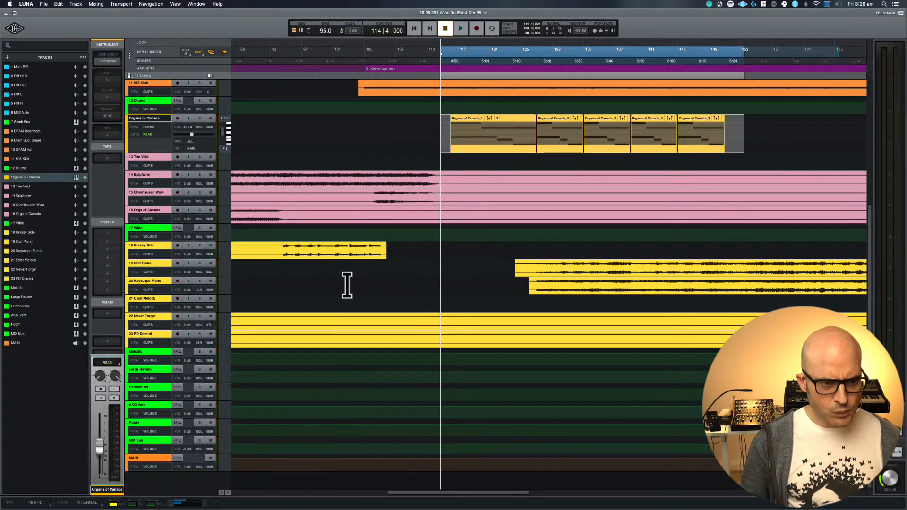
pyautogui.scroll(-5, 347, 285)
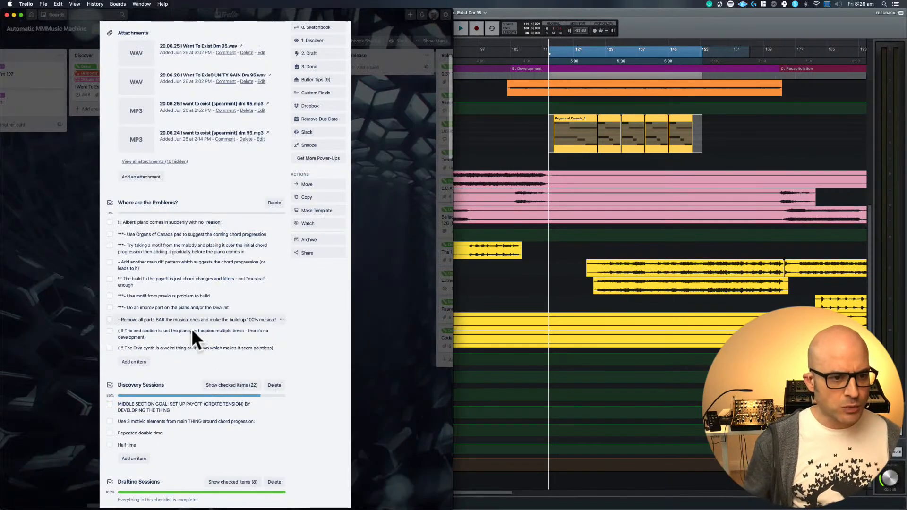
pyautogui.click(109, 234)
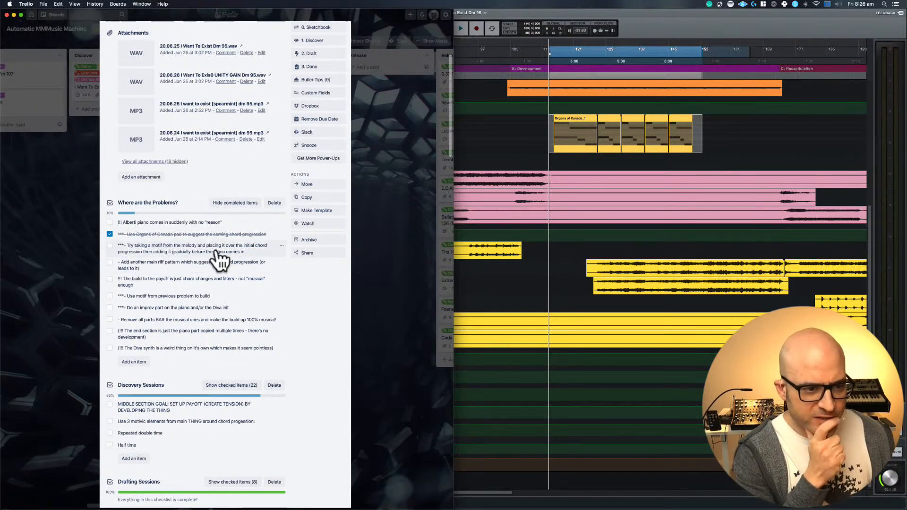
# - Return to LUNA, select the solo clip on track 18 from bar 72 into the Development section, and audition it
pyautogui.click(512, 149)
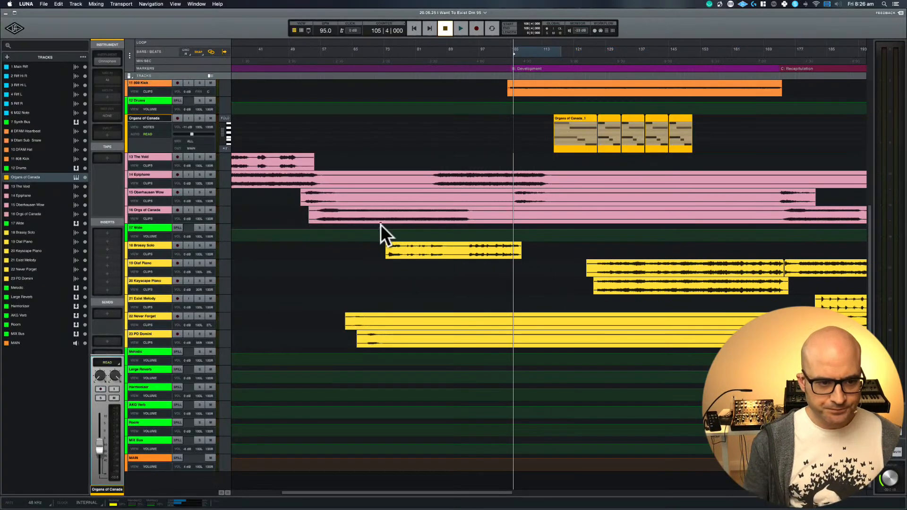
pyautogui.moveTo(381, 250); pyautogui.dragTo(546, 249)
pyautogui.press('space')
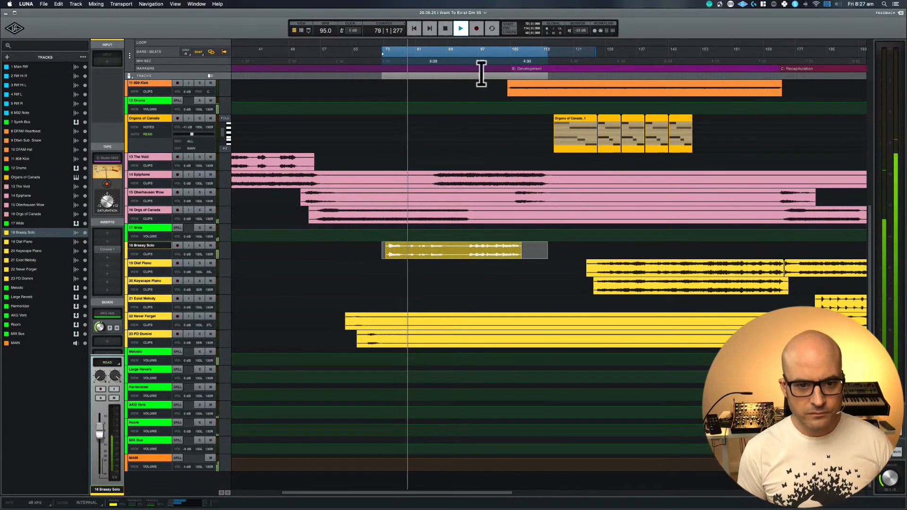
pyautogui.scroll(-5, 450, 222)
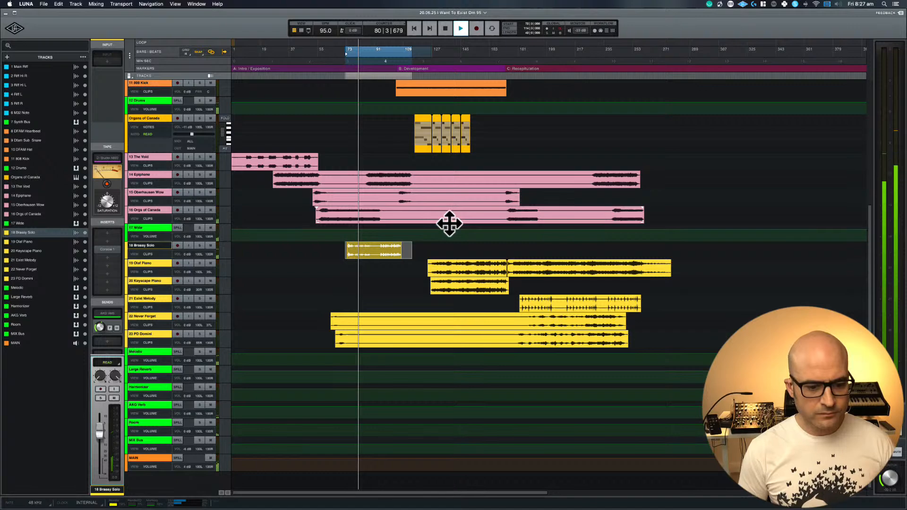
pyautogui.press('space')
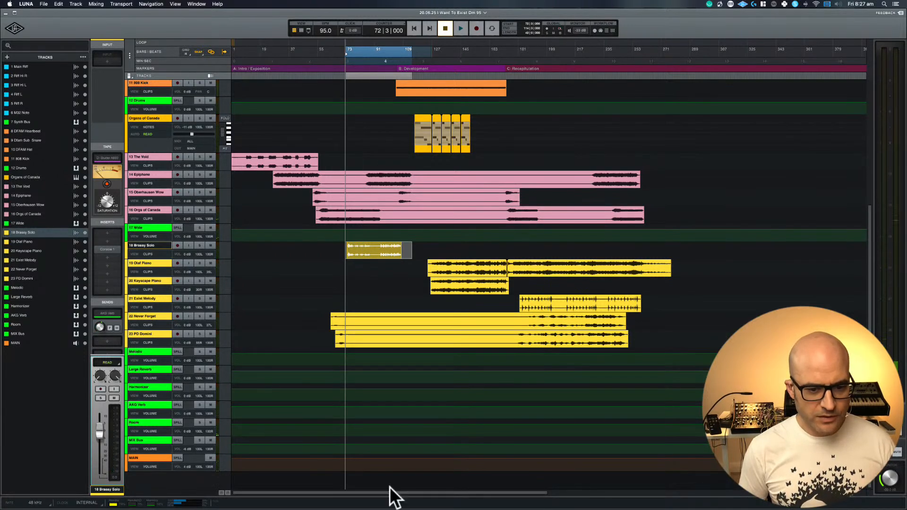
# - Review the remaining Trello problems, opening the Diva synth and main riff pattern items, and return to LUNA
pyautogui.press('super+Tab')
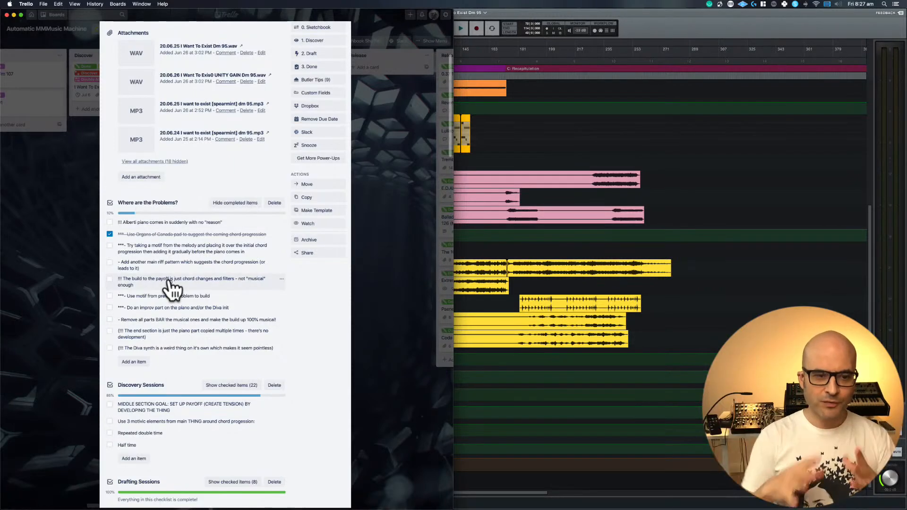
pyautogui.click(181, 348)
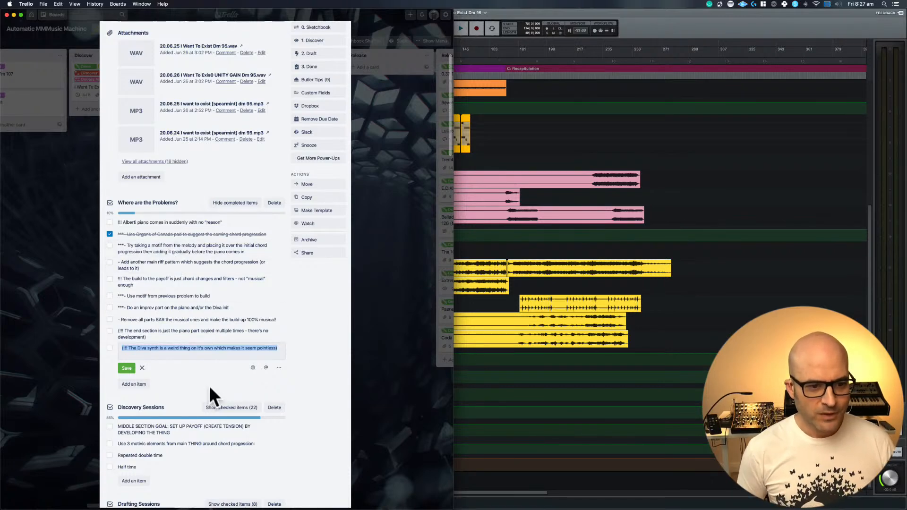
pyautogui.click(193, 266)
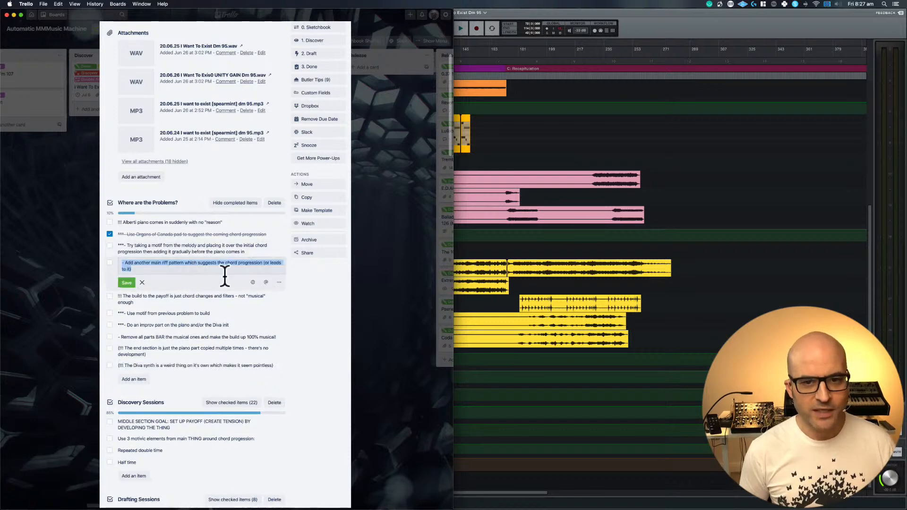
pyautogui.click(526, 151)
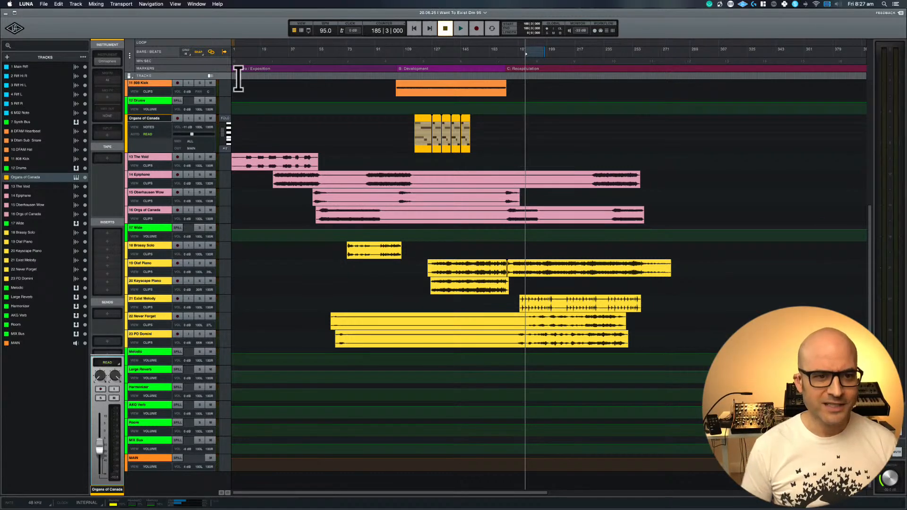
# - Reduce the height of the Organs of Canada track
pyautogui.doubleClick(163, 135)
pyautogui.doubleClick(163, 135)
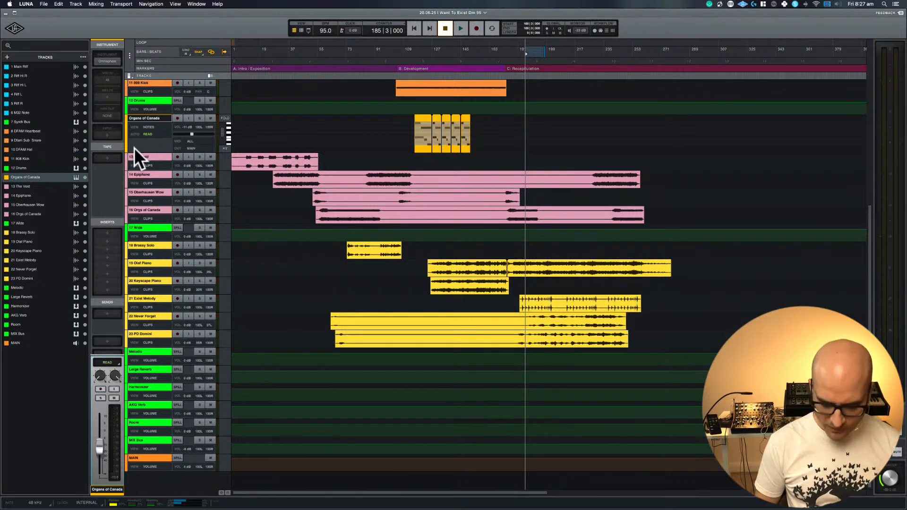
pyautogui.press('super+alt+bracketleft')
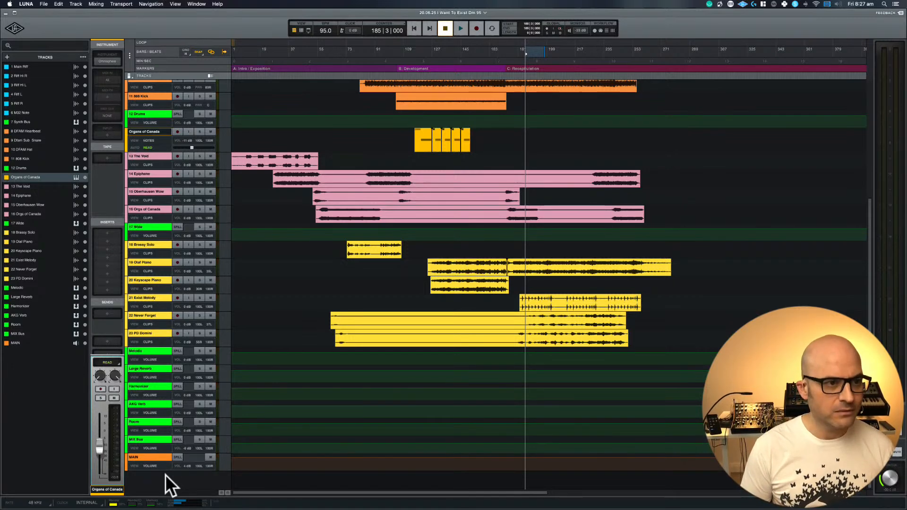
# - Create one stereo instrument track with Shape as its instrument, and close the plug-in window
pyautogui.press('super+shift+n')
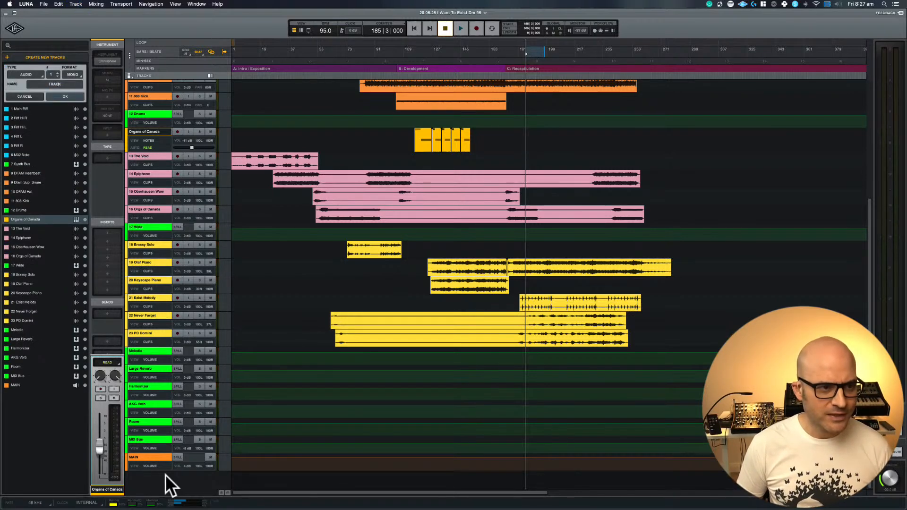
pyautogui.press('super+Down')
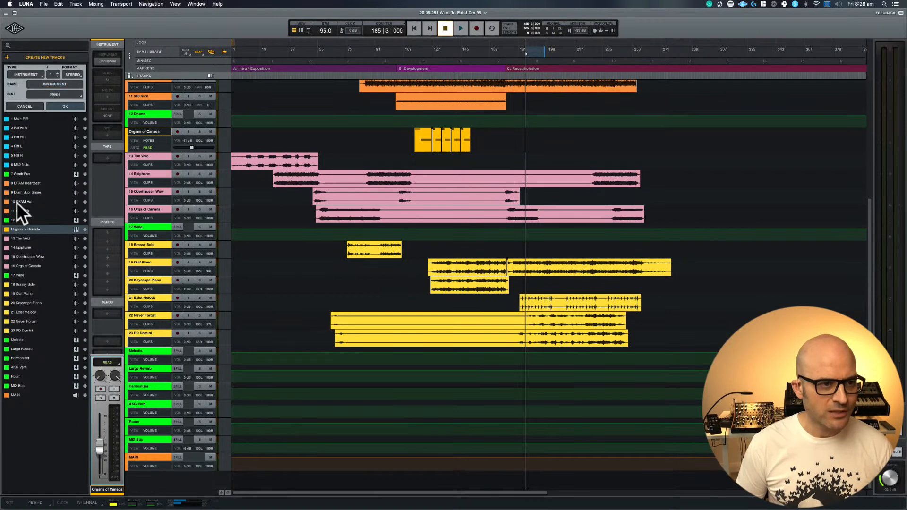
pyautogui.click(56, 85)
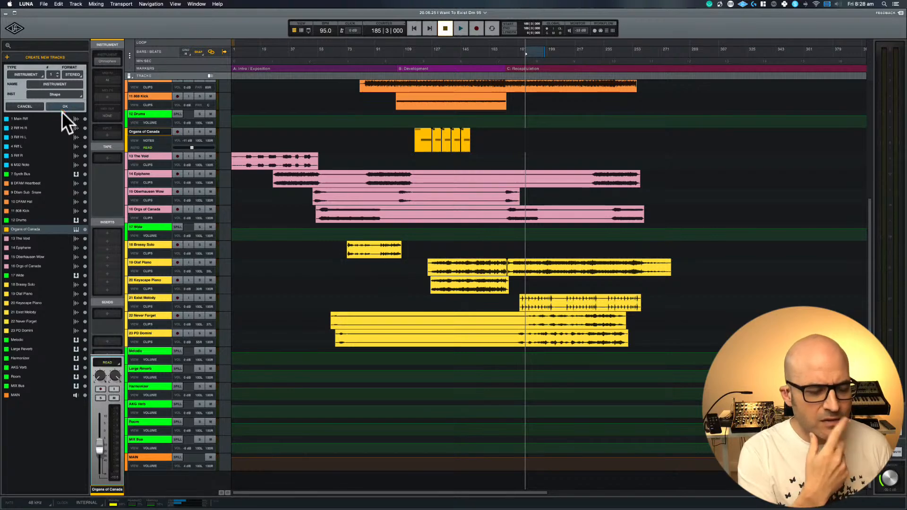
pyautogui.click(63, 107)
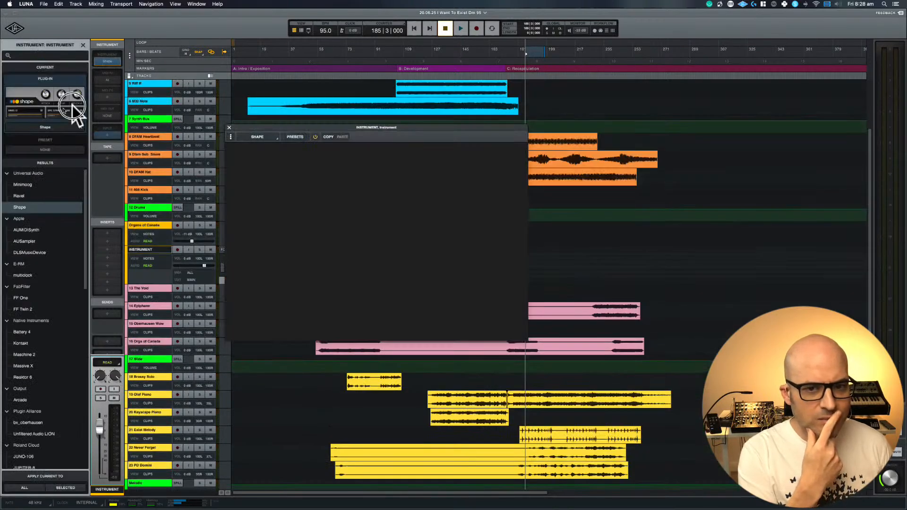
pyautogui.click(230, 128)
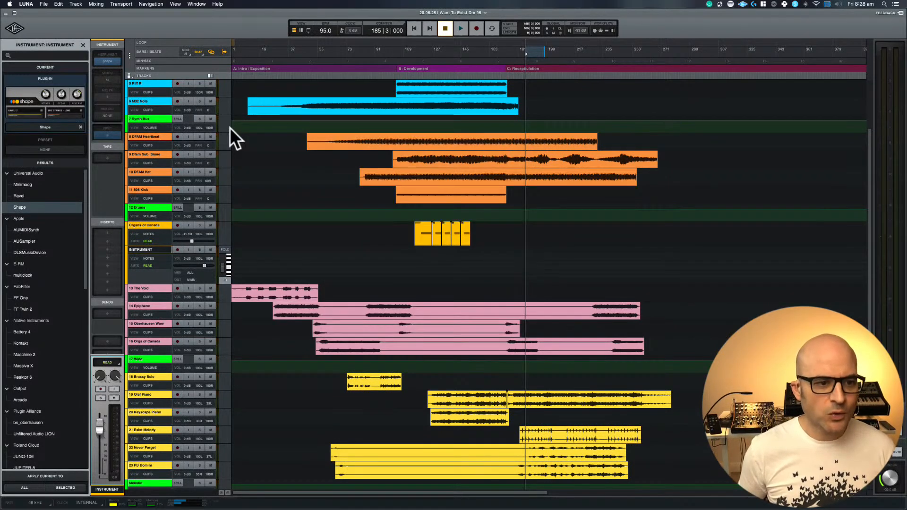
# - Rename the new instrument track as Diva
pyautogui.doubleClick(152, 249)
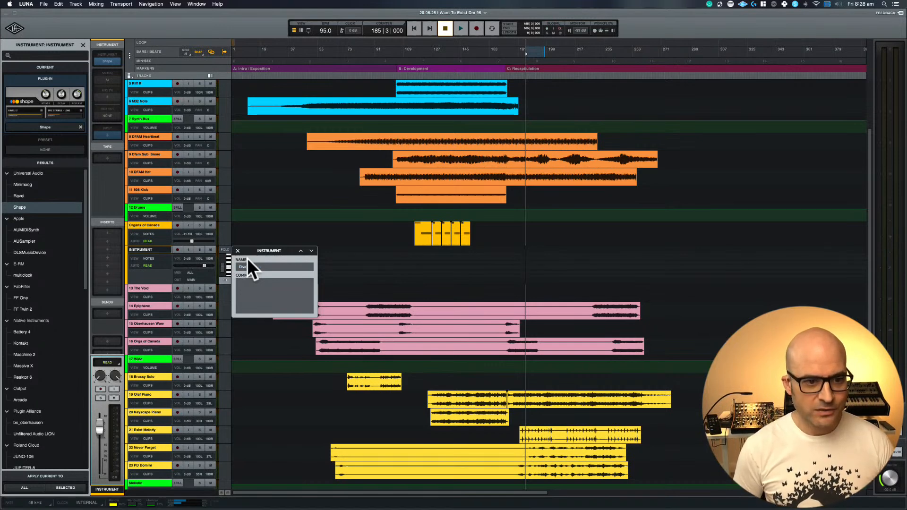
pyautogui.write('Diva')
pyautogui.press('Return')
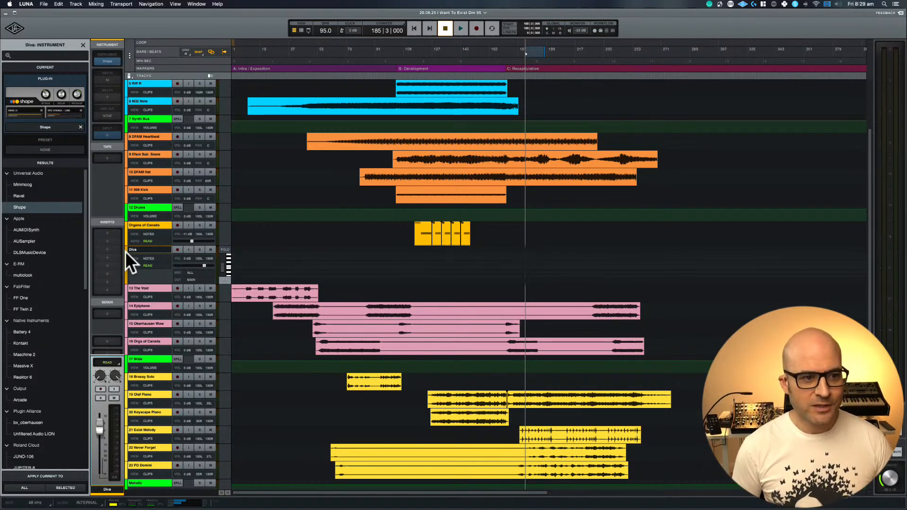
# - Search the instruments for "diva", load u-he Diva on the Organs of Canada track, and show the mixer behind its window
pyautogui.click(151, 225)
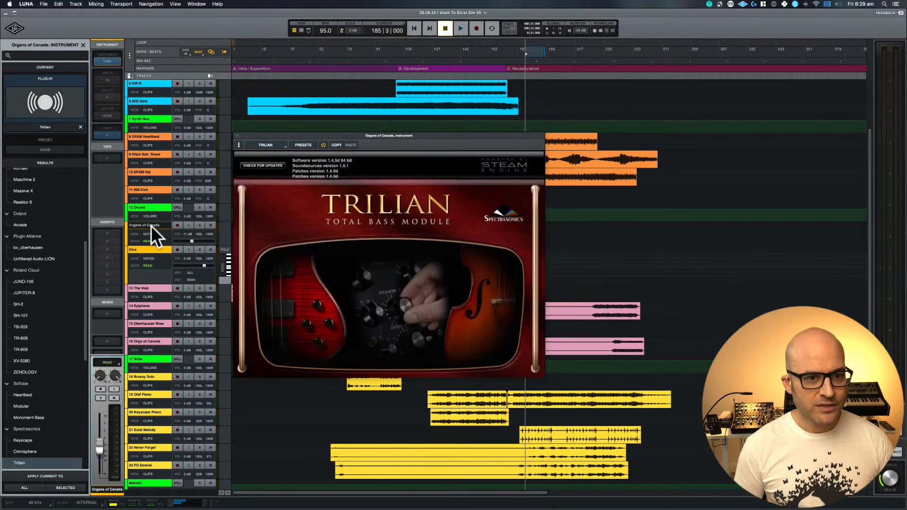
pyautogui.click(237, 136)
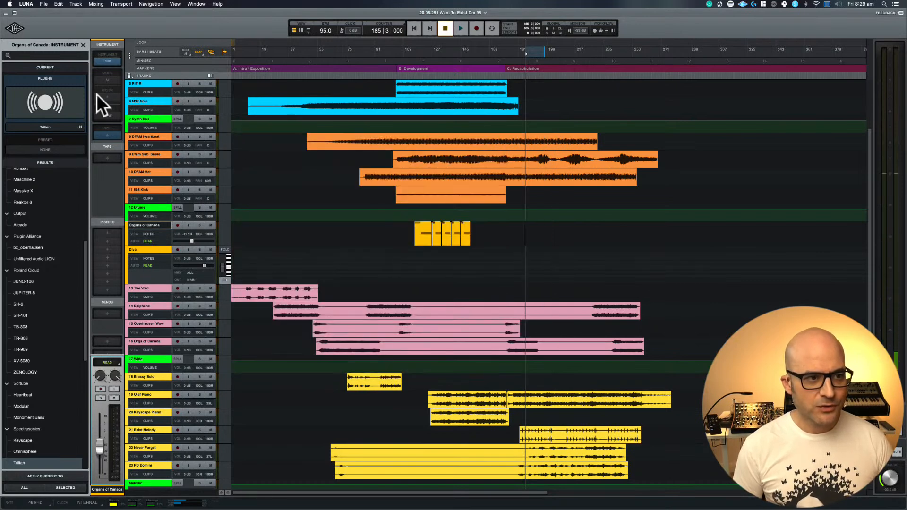
pyautogui.click(44, 55)
pyautogui.write('diva')
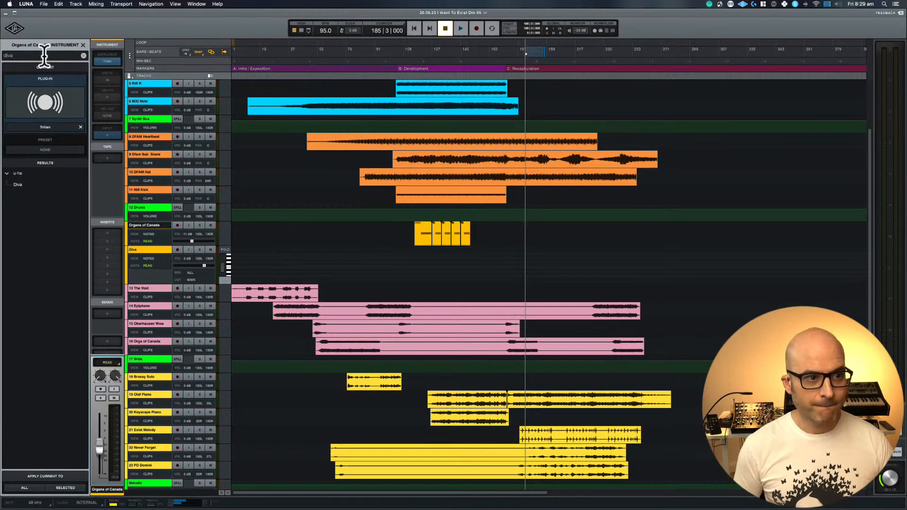
pyautogui.press('Return')
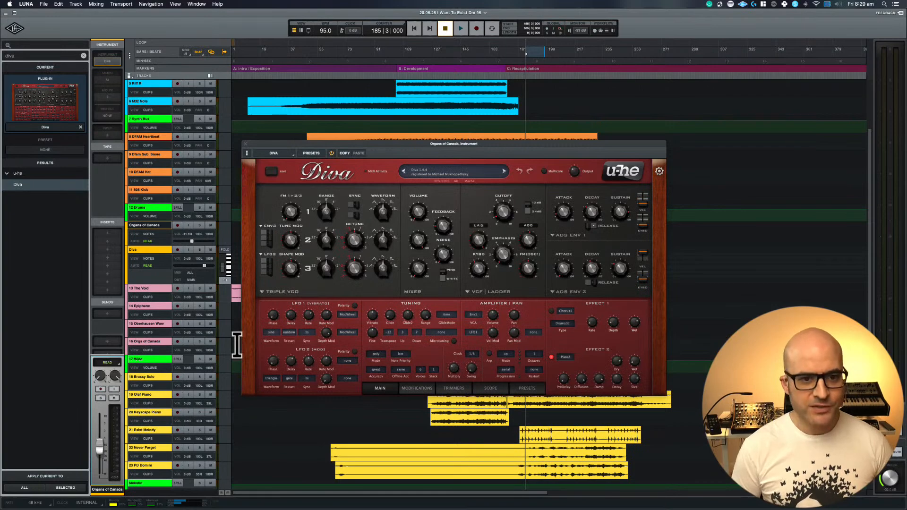
pyautogui.press('super+equal')
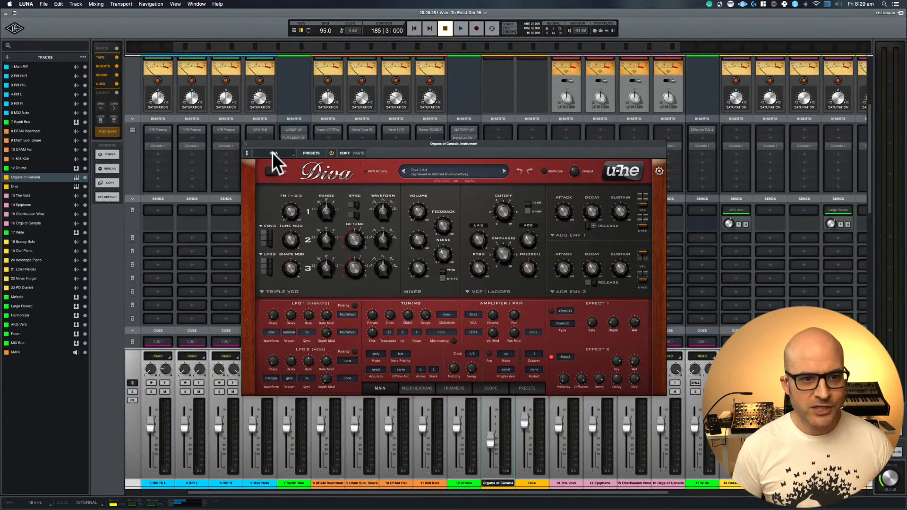
pyautogui.moveTo(301, 143); pyautogui.dragTo(296, 98)
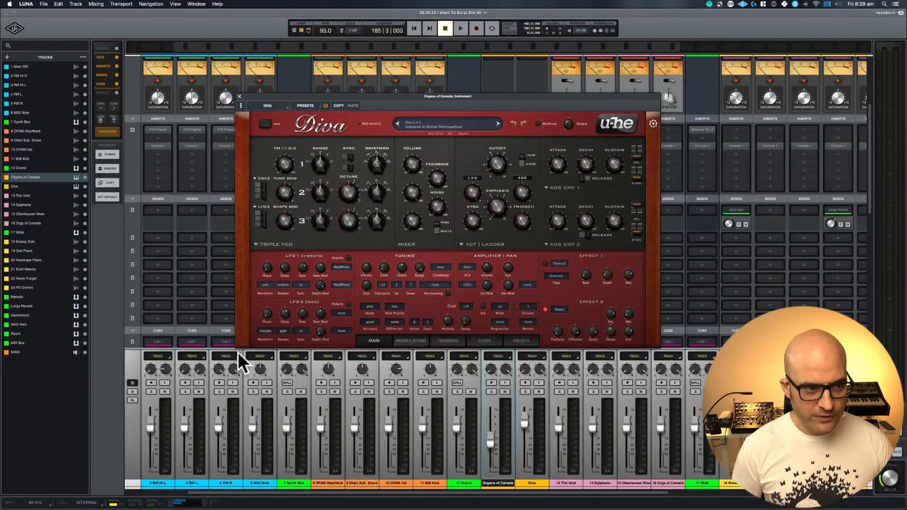
# - Select the Diva track and close the open Diva instrument window
pyautogui.hscroll(1, 237, 353)
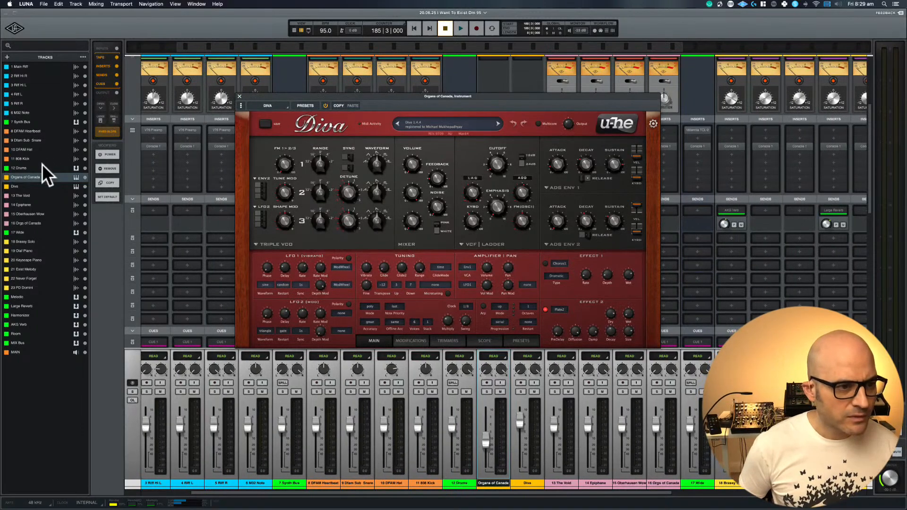
pyautogui.click(36, 187)
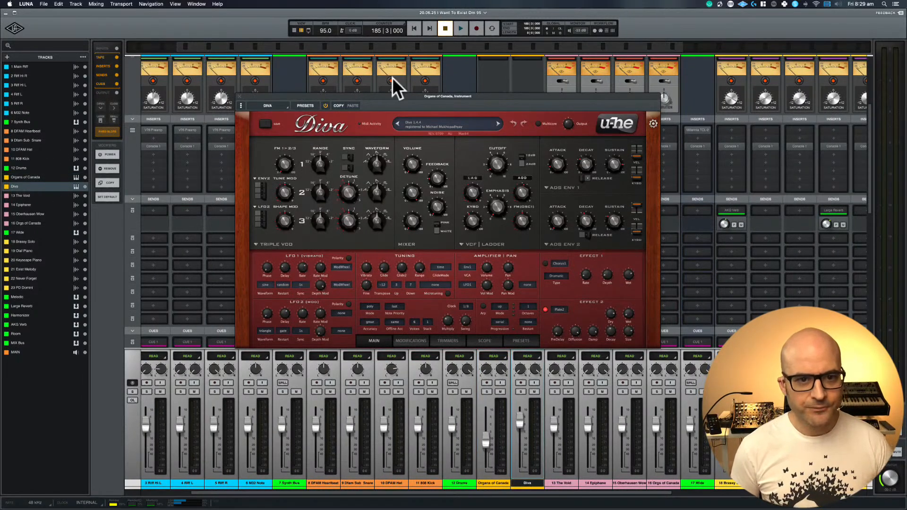
pyautogui.click(240, 96)
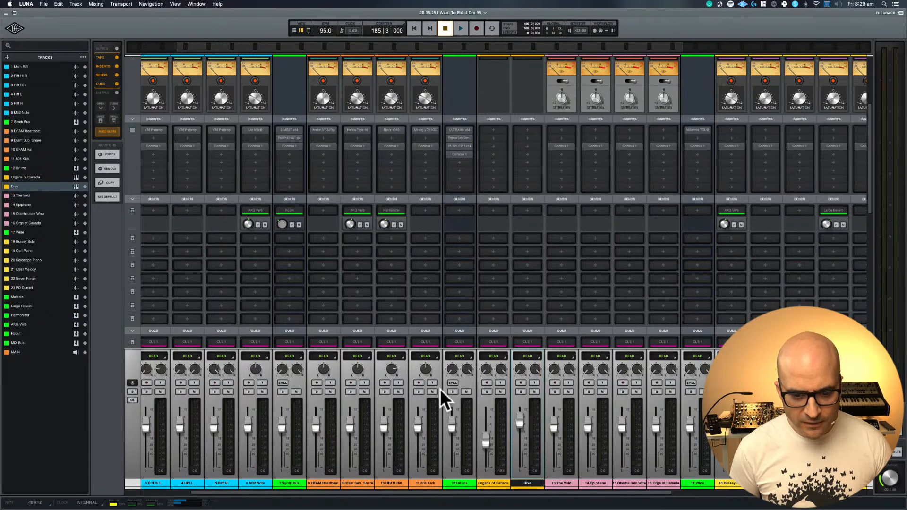
# - Load Softube Console 1 as an insert on the Diva track, close its window, and move it to the fourth insert slot
pyautogui.click(526, 129)
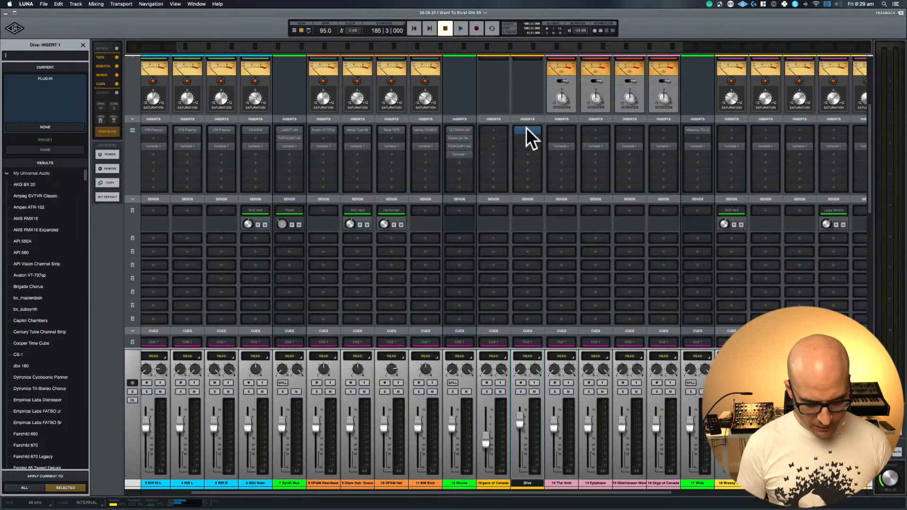
pyautogui.write('console1')
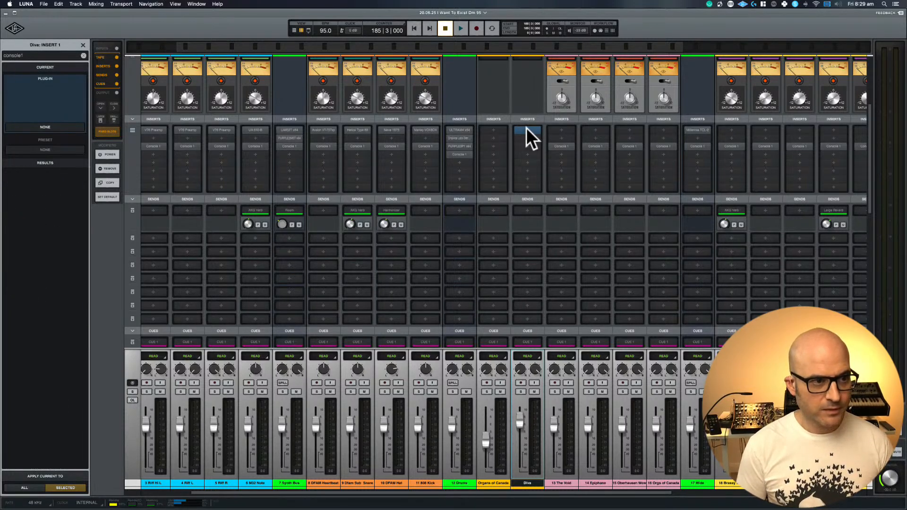
pyautogui.press('BackSpace')
pyautogui.write('1')
pyautogui.press('Return')
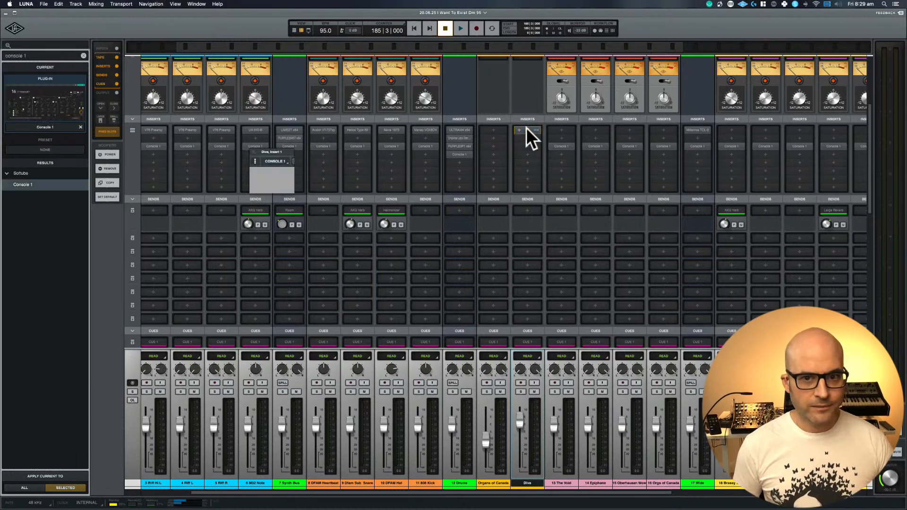
pyautogui.click(255, 152)
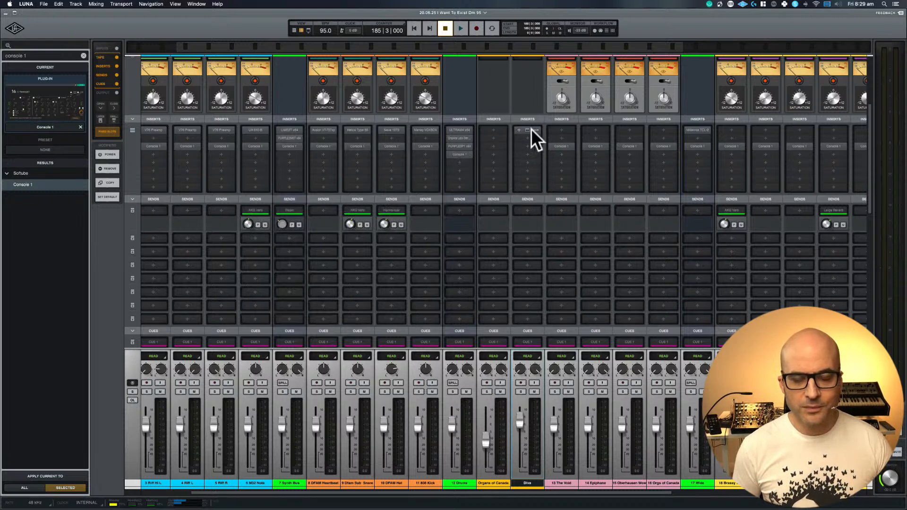
pyautogui.moveTo(531, 130); pyautogui.dragTo(528, 153)
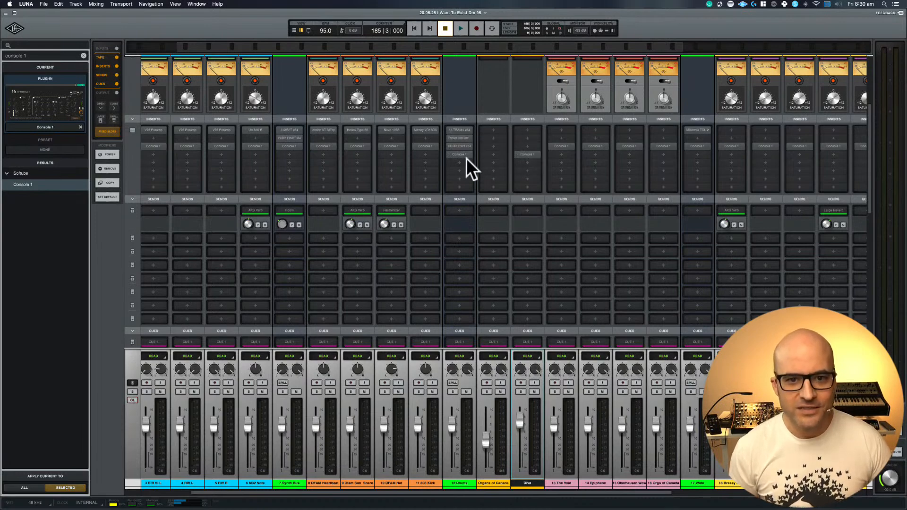
# - Open the Distressor on the 12 Drums track and search its presets for "bass"
pyautogui.click(460, 138)
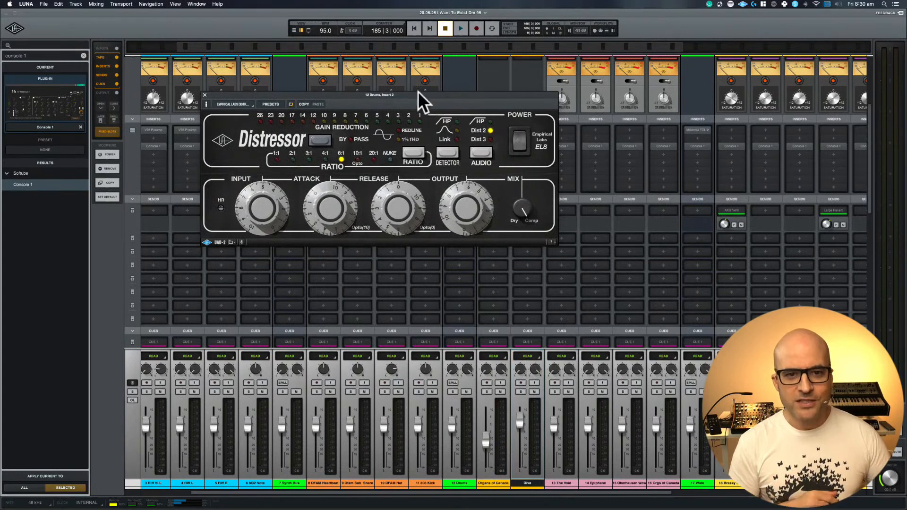
pyautogui.moveTo(415, 92); pyautogui.dragTo(515, 150)
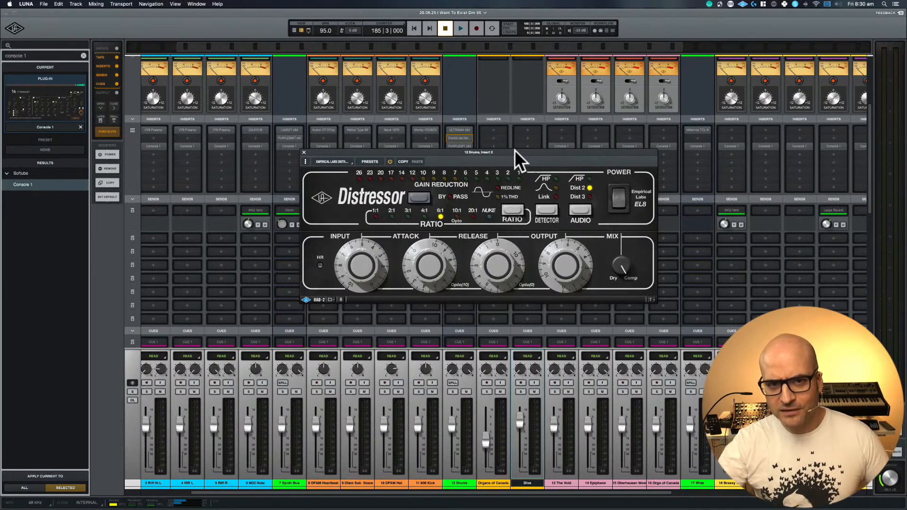
pyautogui.click(374, 161)
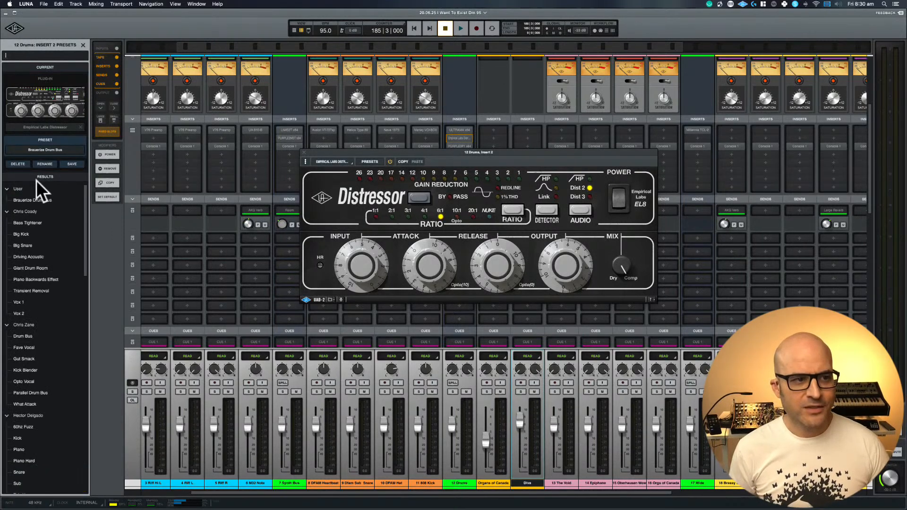
pyautogui.write('bass')
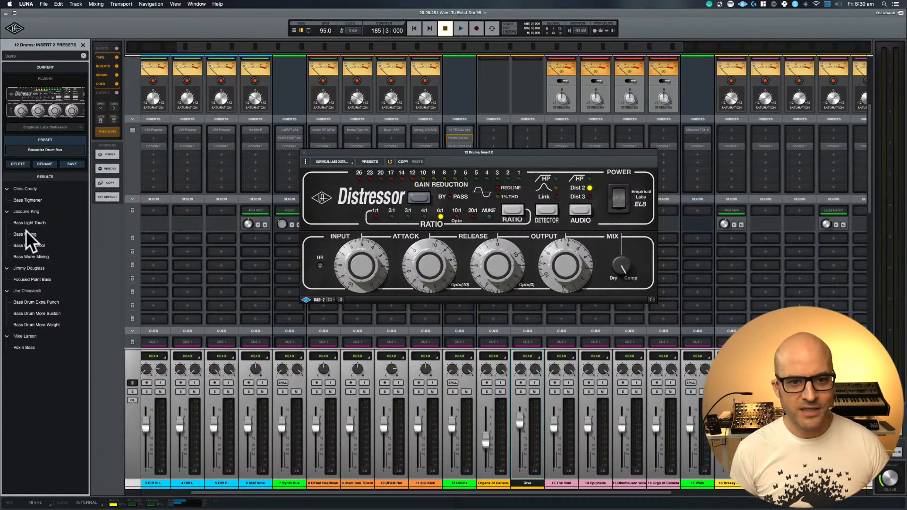
# - Replace the Distressor preset search with "drum"
pyautogui.press('BackSpace')
pyautogui.press('BackSpace')
pyautogui.press('BackSpace')
pyautogui.press('BackSpace')
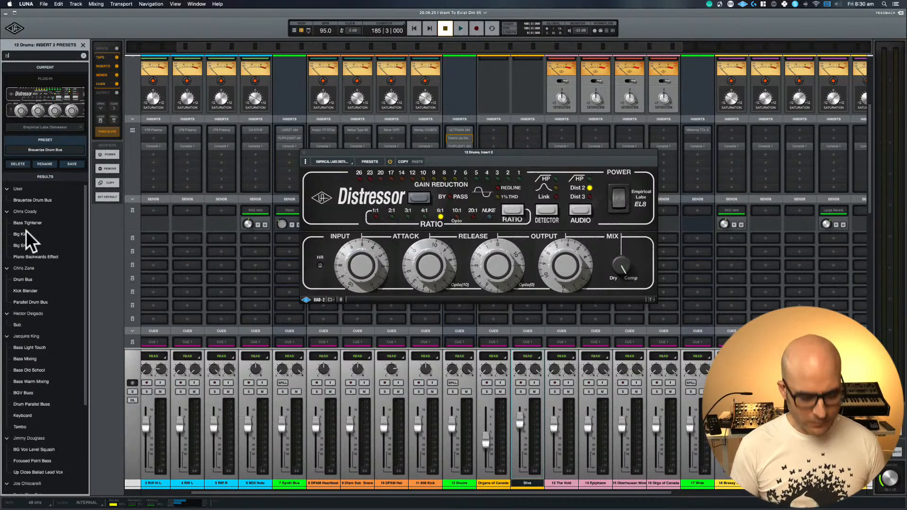
pyautogui.write('drum')
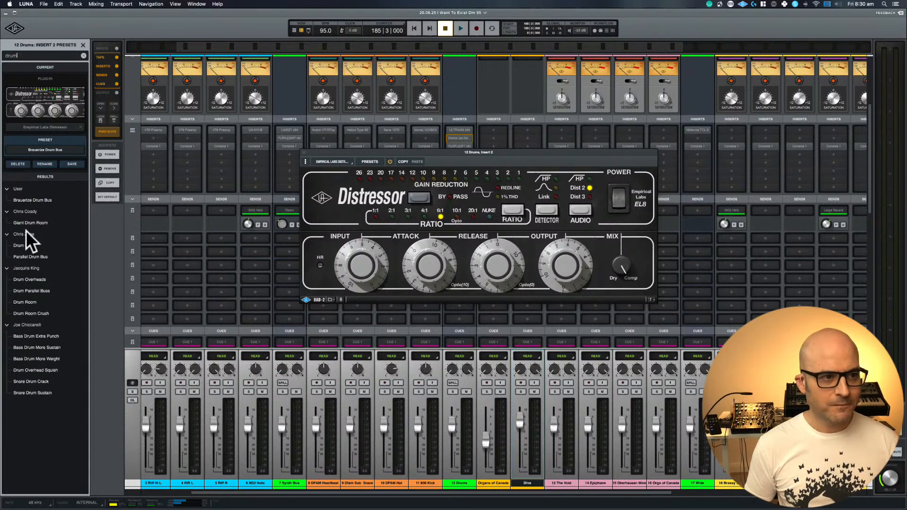
# - Search the Distressor presets for "big", clear the search, and close the Distressor window
pyautogui.press('BackSpace')
pyautogui.press('BackSpace')
pyautogui.press('BackSpace')
pyautogui.press('BackSpace')
pyautogui.write('bi')
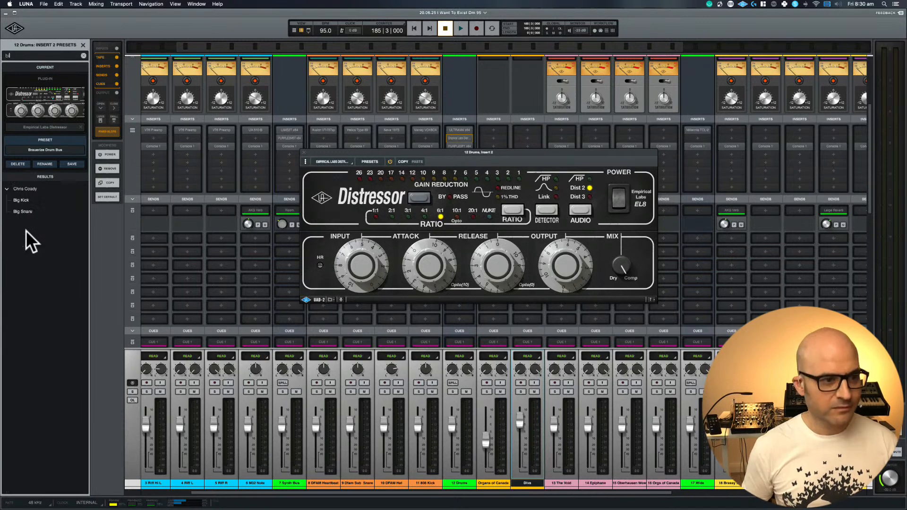
pyautogui.write('g')
pyautogui.press('BackSpace')
pyautogui.press('BackSpace')
pyautogui.press('BackSpace')
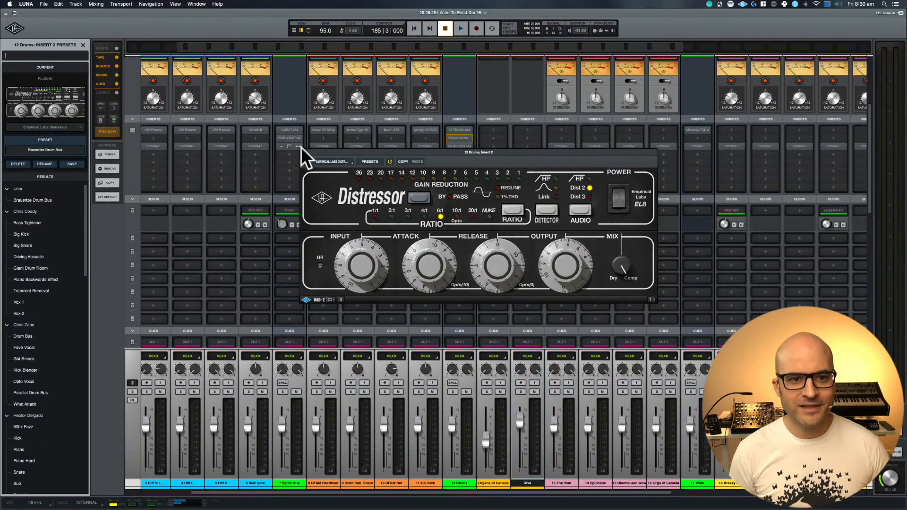
pyautogui.click(305, 154)
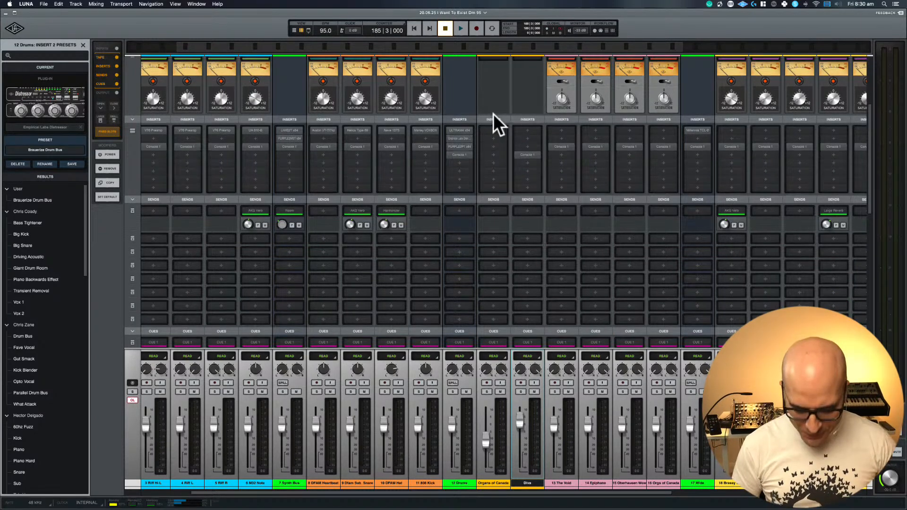
# - Switch to the timeline and close the Distressor preset browser
pyautogui.press('super+equal')
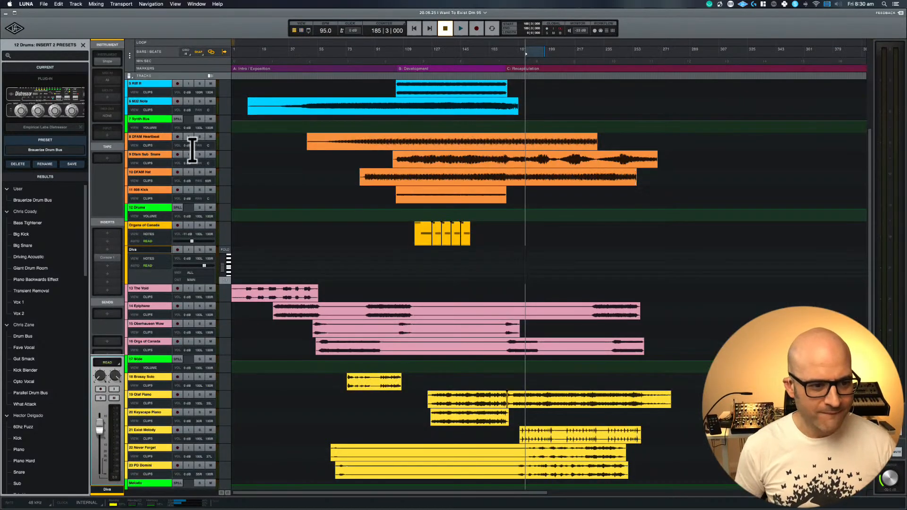
pyautogui.click(260, 253)
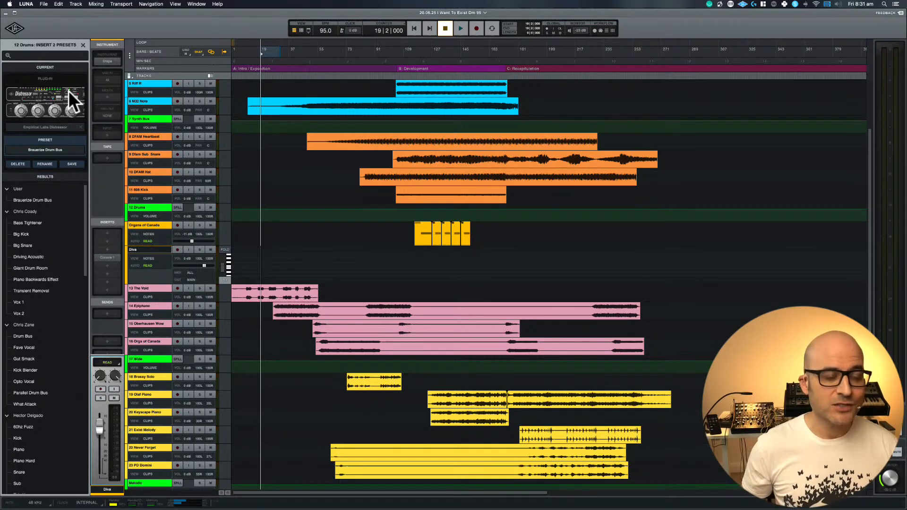
pyautogui.click(83, 45)
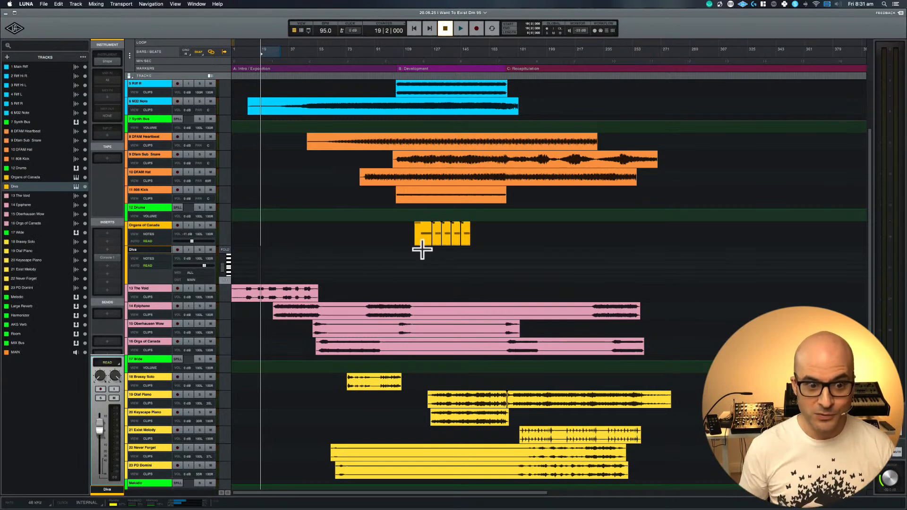
# - Move the playhead to the first Organs of Canada clip and check the instrument loaded on the Diva track
pyautogui.click(416, 234)
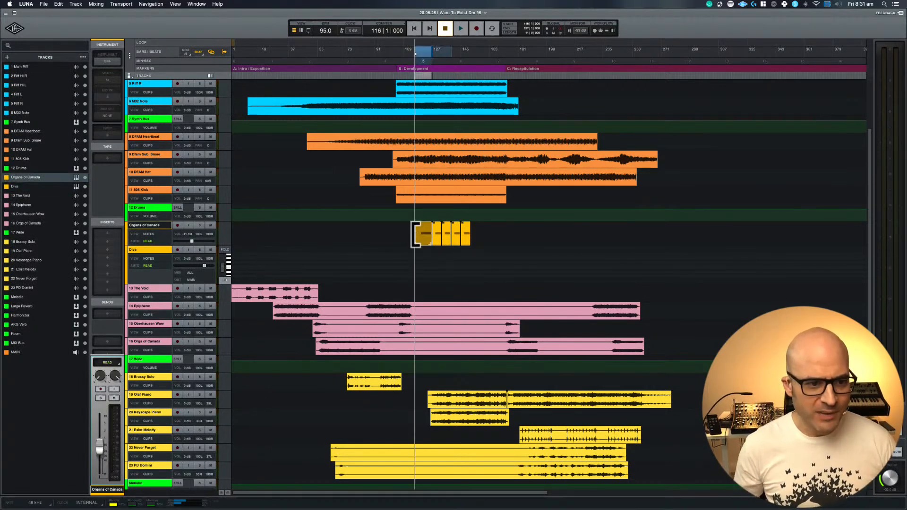
pyautogui.click(145, 238)
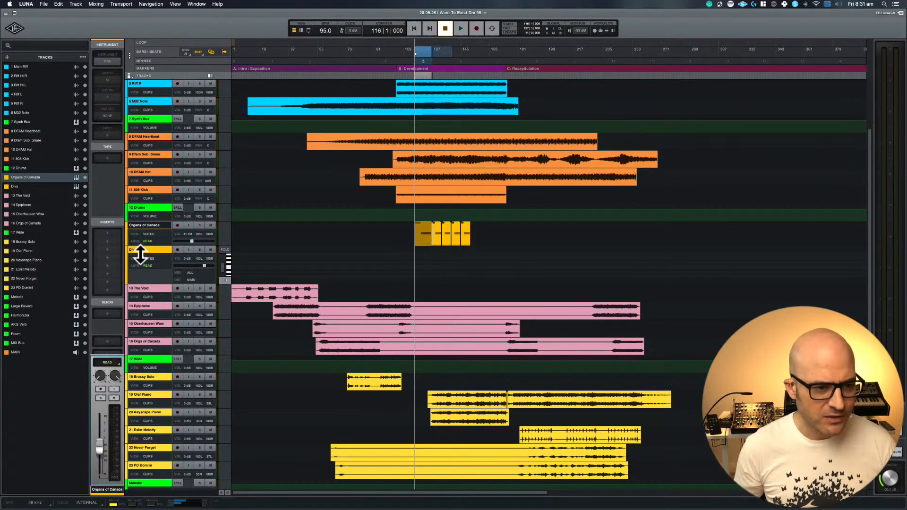
pyautogui.click(142, 251)
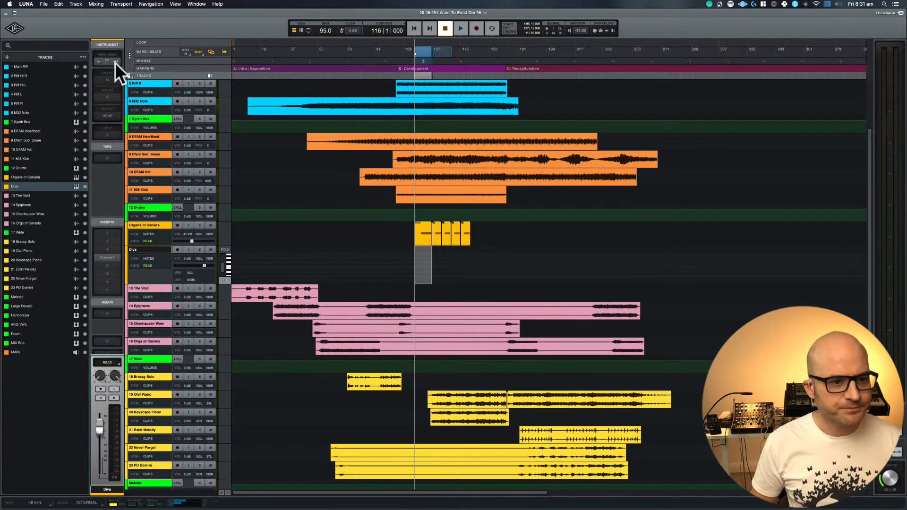
pyautogui.click(106, 61)
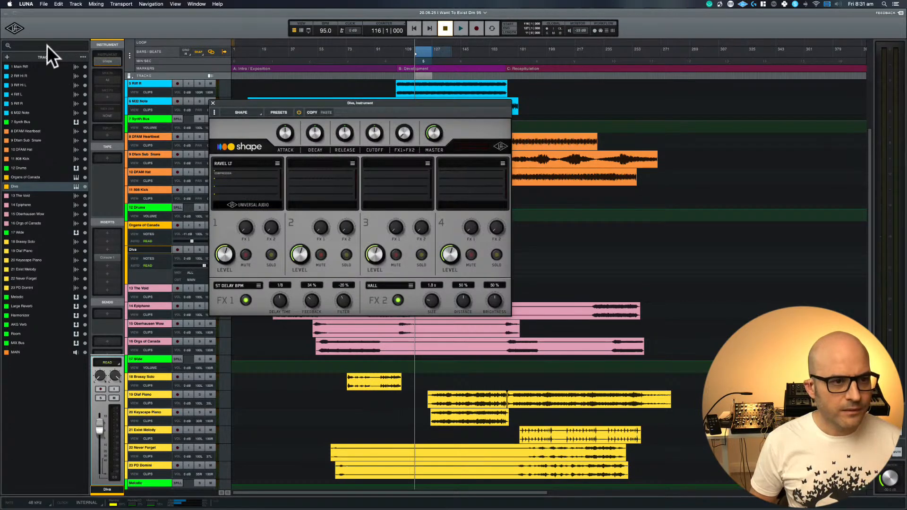
pyautogui.click(212, 103)
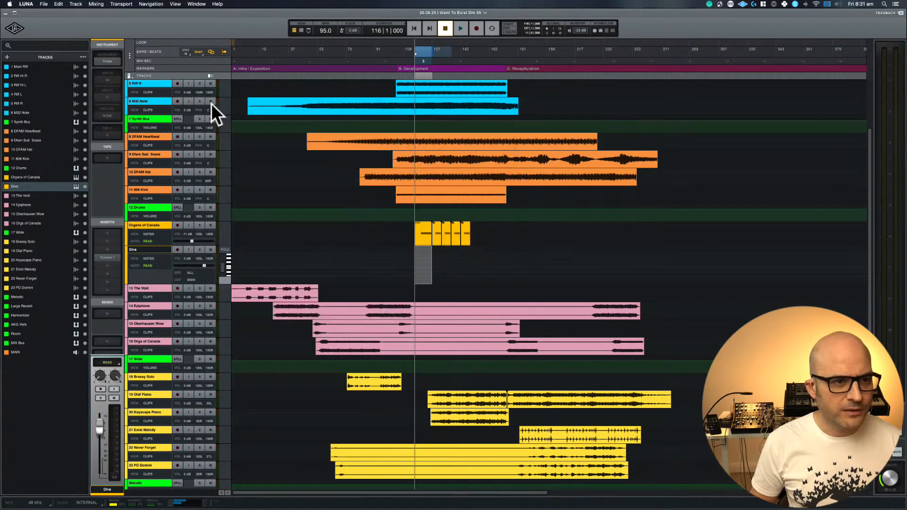
# - Show the mixer, open the Diva track's instrument browser, and try a search for "diva" before clearing it
pyautogui.press('super+equal')
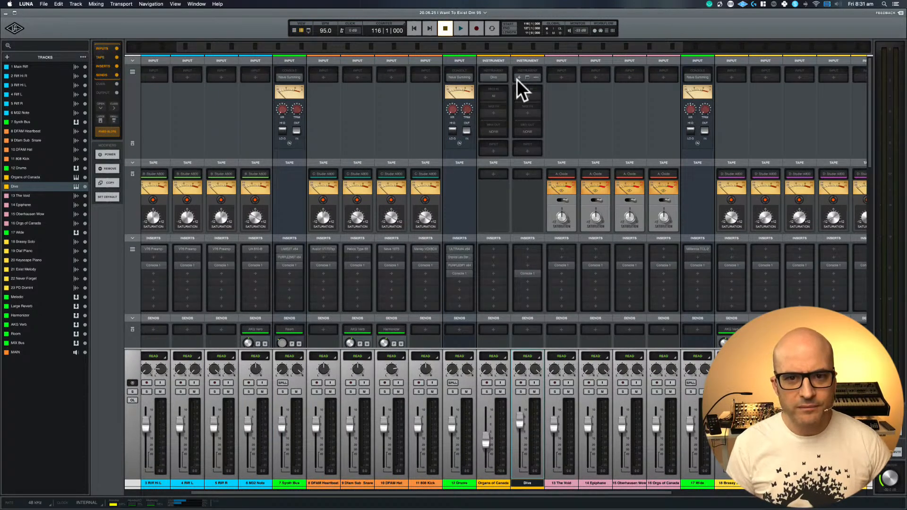
pyautogui.click(519, 77)
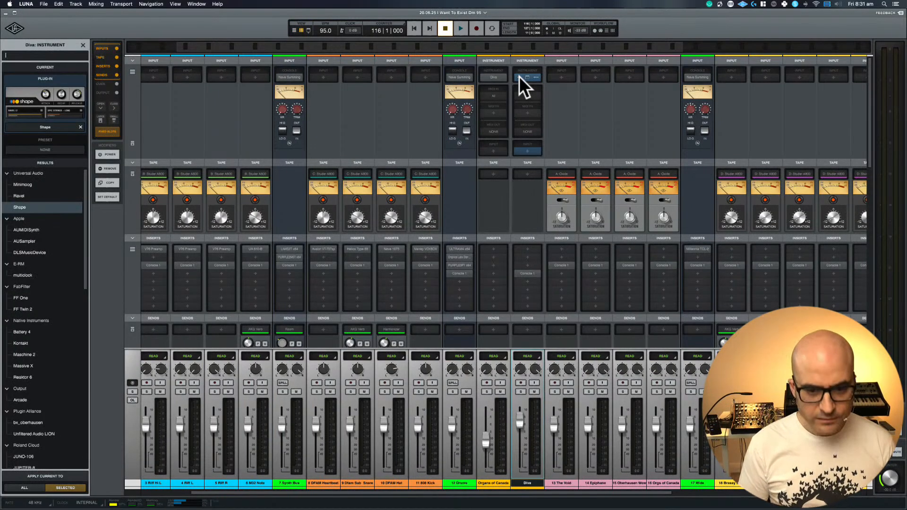
pyautogui.write('diva')
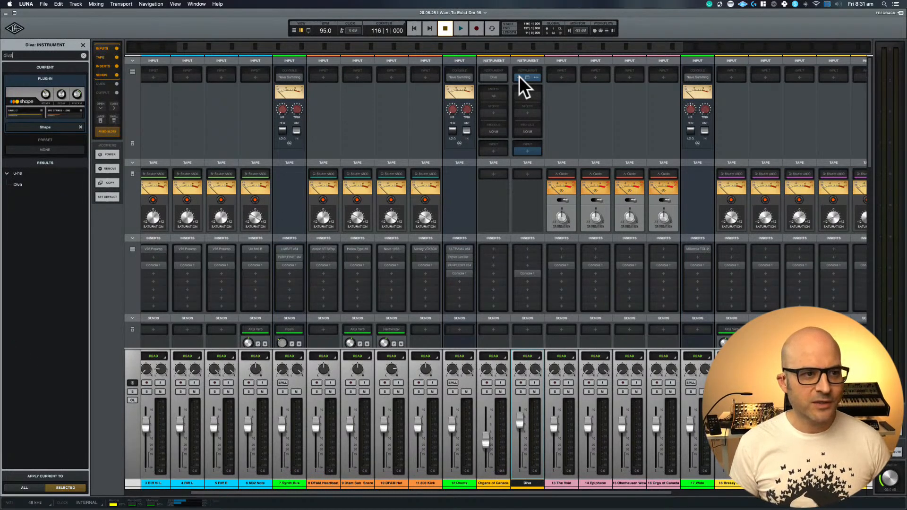
pyautogui.press('BackSpace')
pyautogui.press('BackSpace')
pyautogui.press('BackSpace')
pyautogui.press('BackSpace')
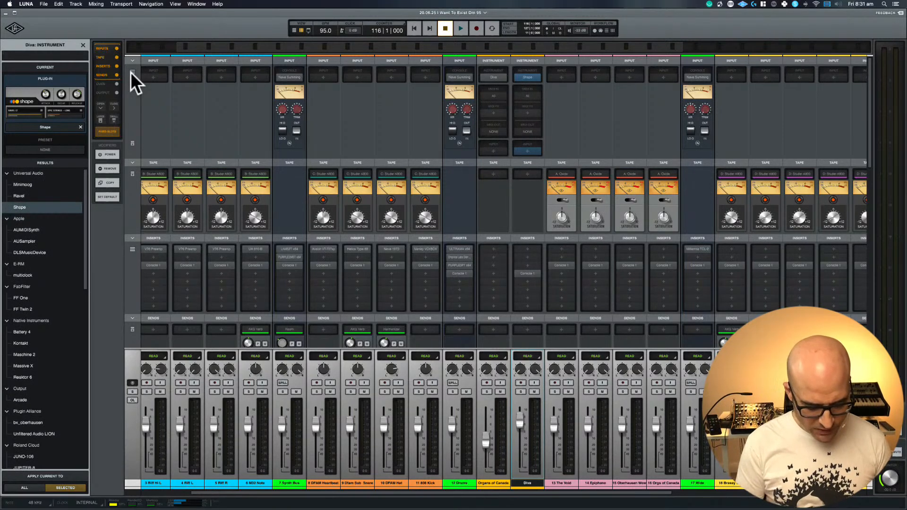
# - Search the instruments for "omnis" and load Spectrasonics Omnisphere on the Diva track
pyautogui.write('okmnispher')
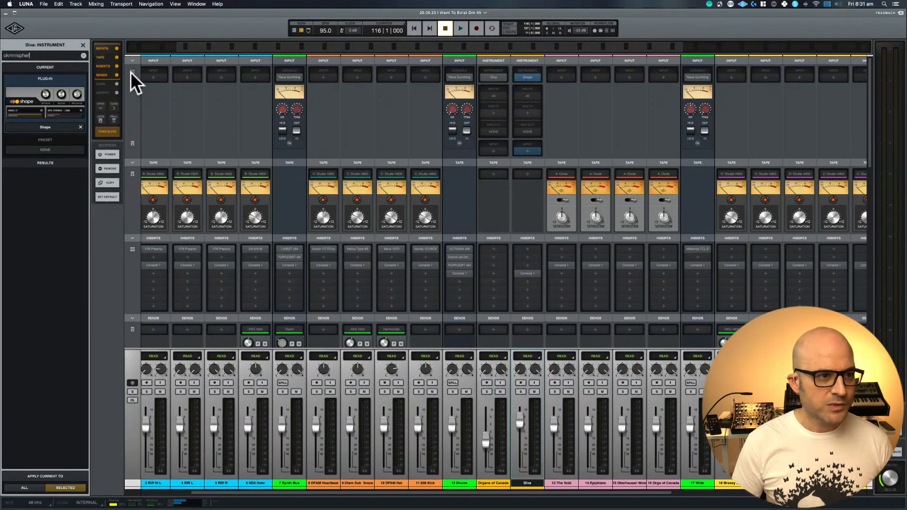
pyautogui.press('BackSpace')
pyautogui.press('BackSpace')
pyautogui.press('BackSpace')
pyautogui.press('BackSpace')
pyautogui.press('BackSpace')
pyautogui.press('BackSpace')
pyautogui.press('BackSpace')
pyautogui.press('BackSpace')
pyautogui.press('BackSpace')
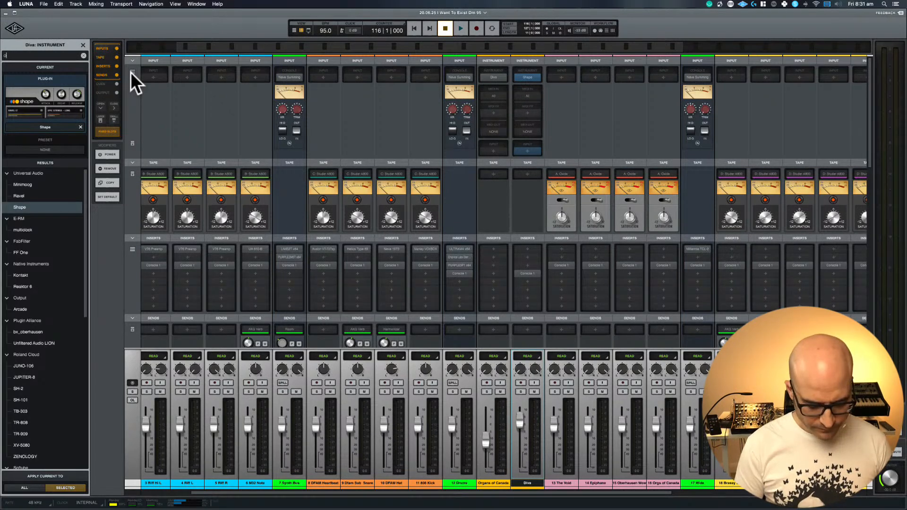
pyautogui.write('mnis')
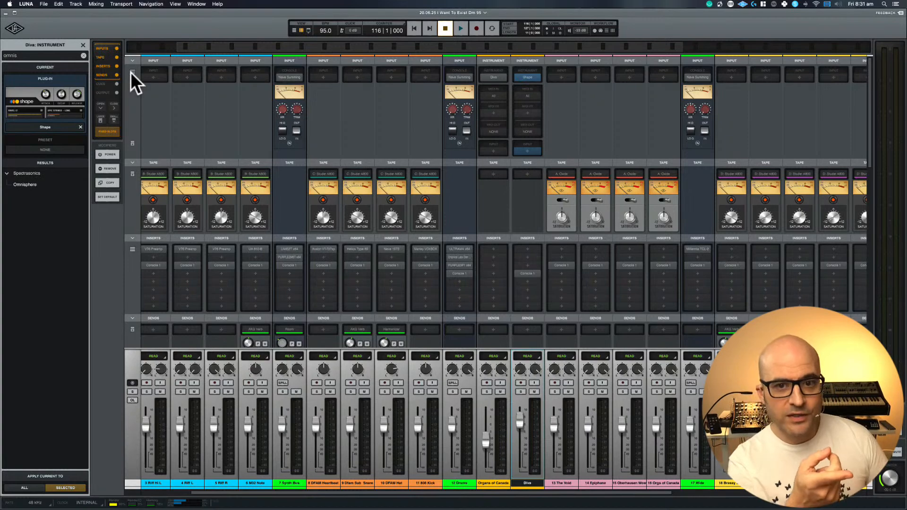
pyautogui.press('Return')
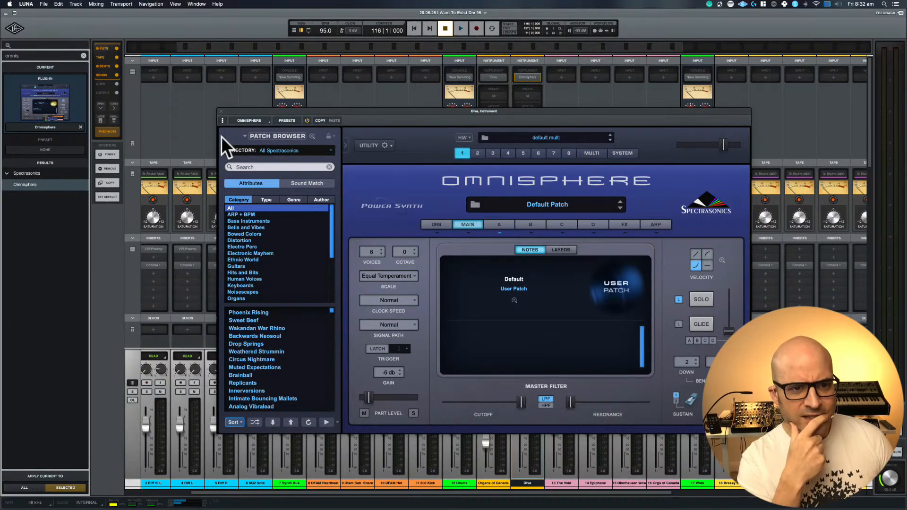
# - Move the Omnisphere window aside and open the patch browser's directory list
pyautogui.moveTo(263, 110); pyautogui.dragTo(171, 110)
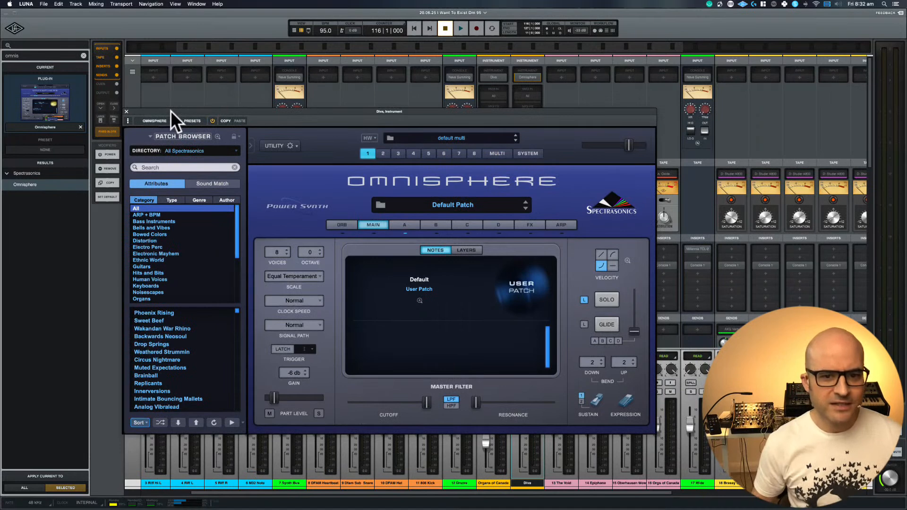
pyautogui.click(194, 151)
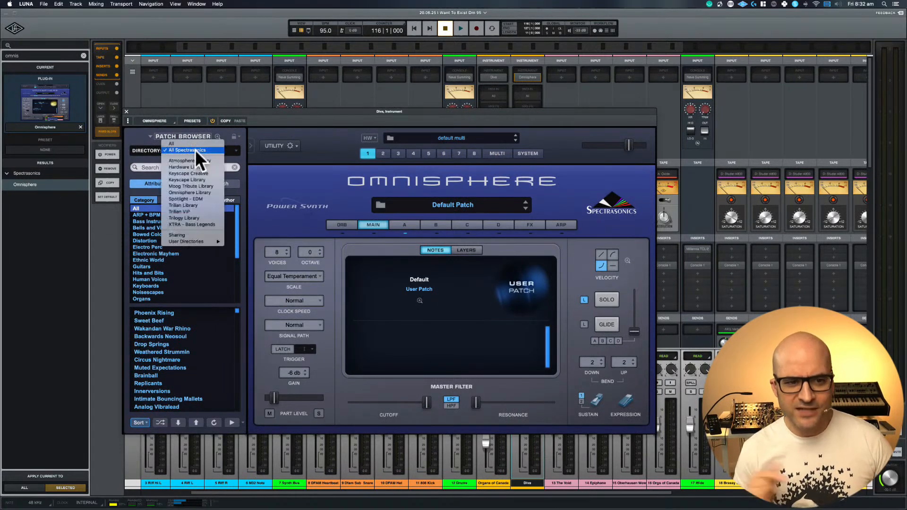
# - Load the Organs of Canada patch in Omnisphere from The Unfinished Omnisphere Lost and Found user directory, and close the instrument window
pyautogui.moveTo(197, 241)
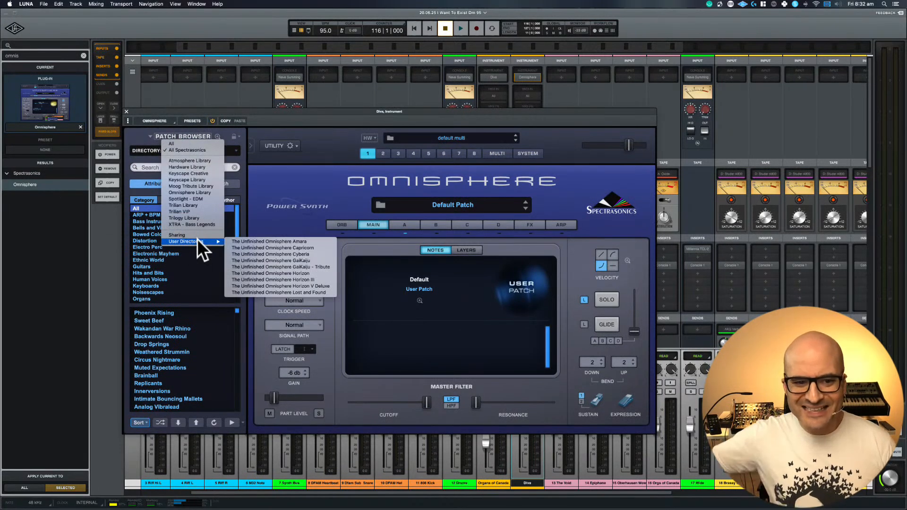
pyautogui.click(283, 293)
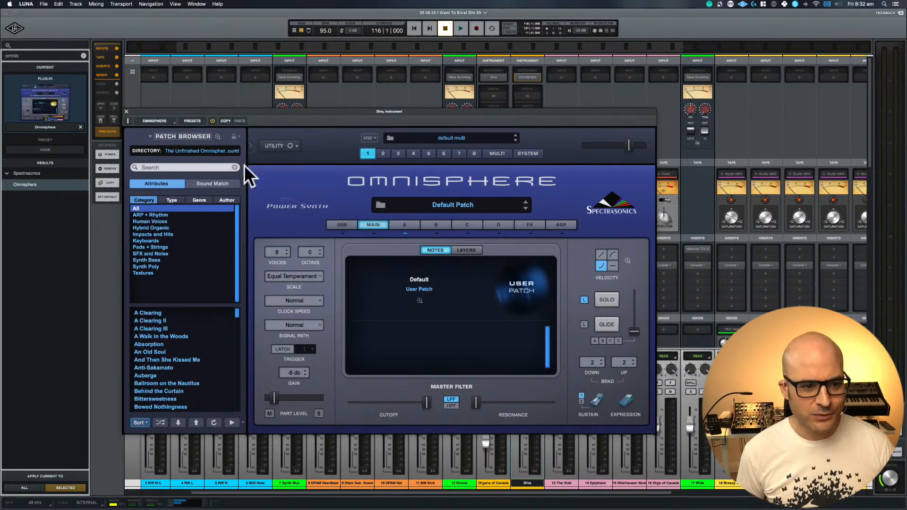
pyautogui.click(177, 167)
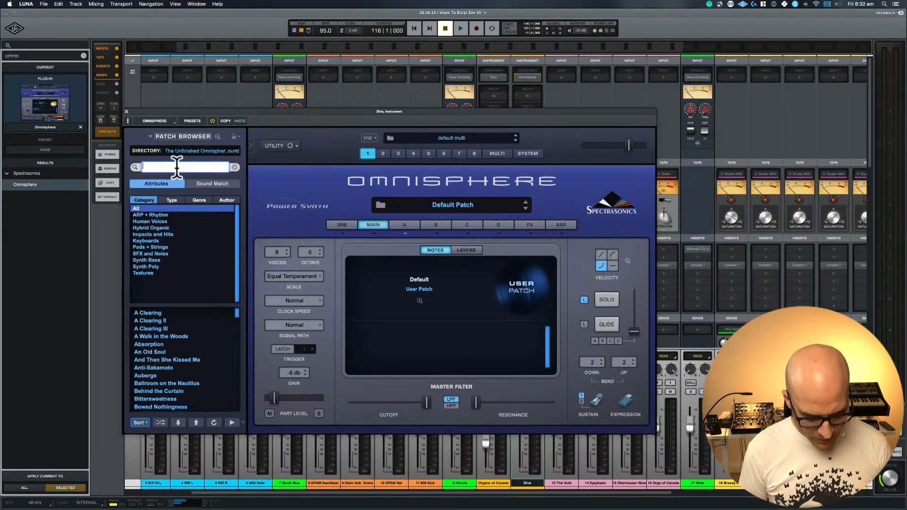
pyautogui.write('organ')
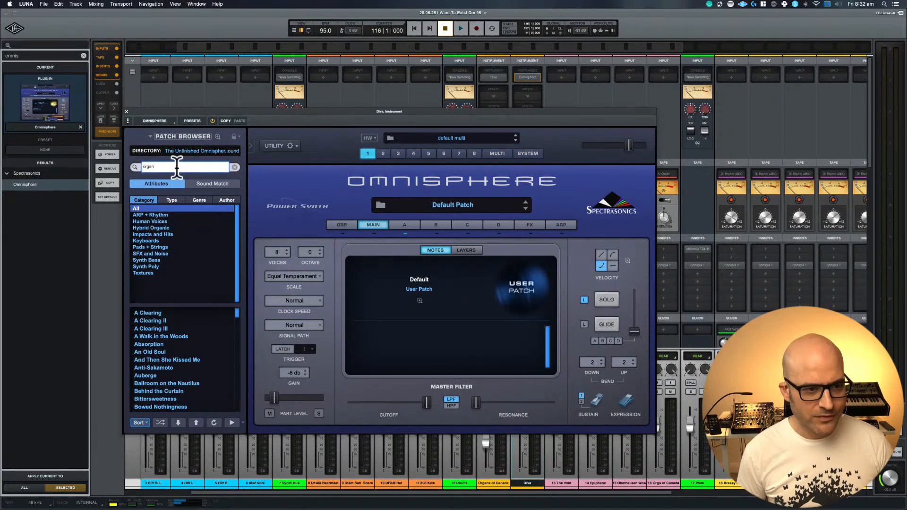
pyautogui.write('s o')
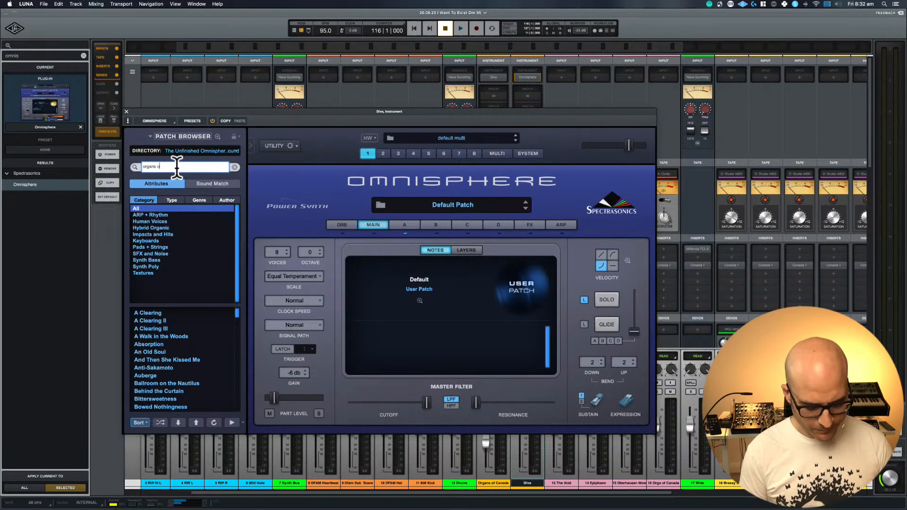
pyautogui.write('f canada')
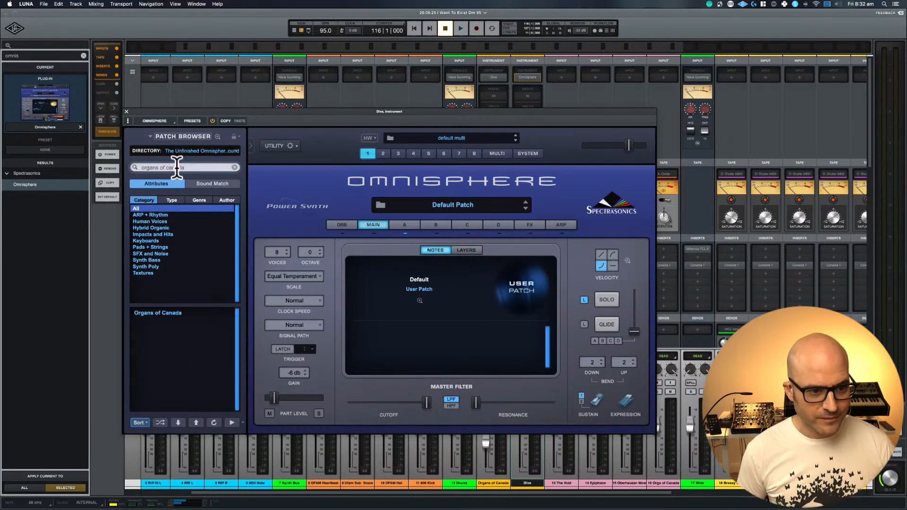
pyautogui.click(154, 312)
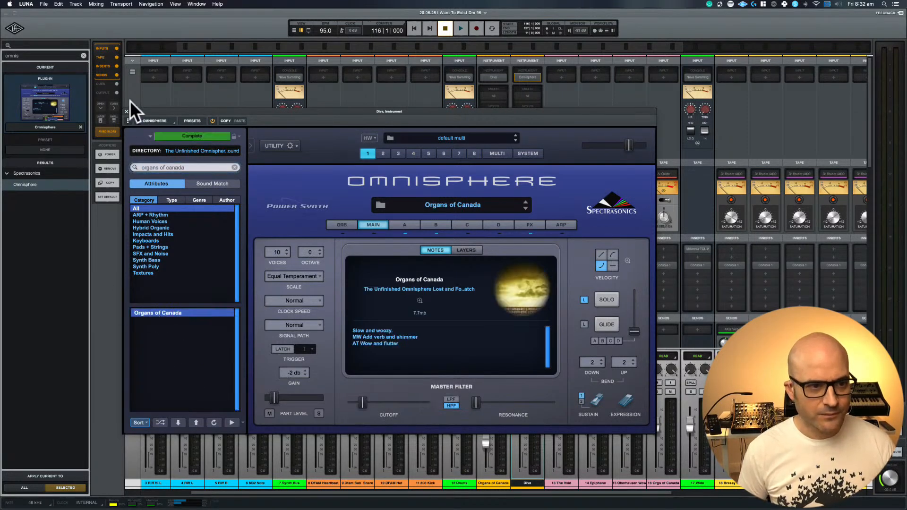
pyautogui.click(126, 112)
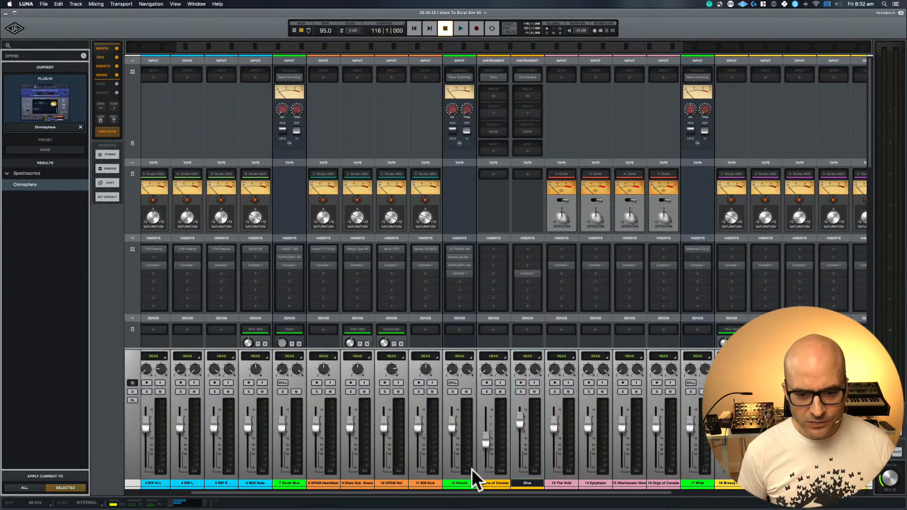
# - Rename the Organs of Canada instrument track as Diva and the adjacent Omnisphere track as Organs of Canada
pyautogui.click(490, 482)
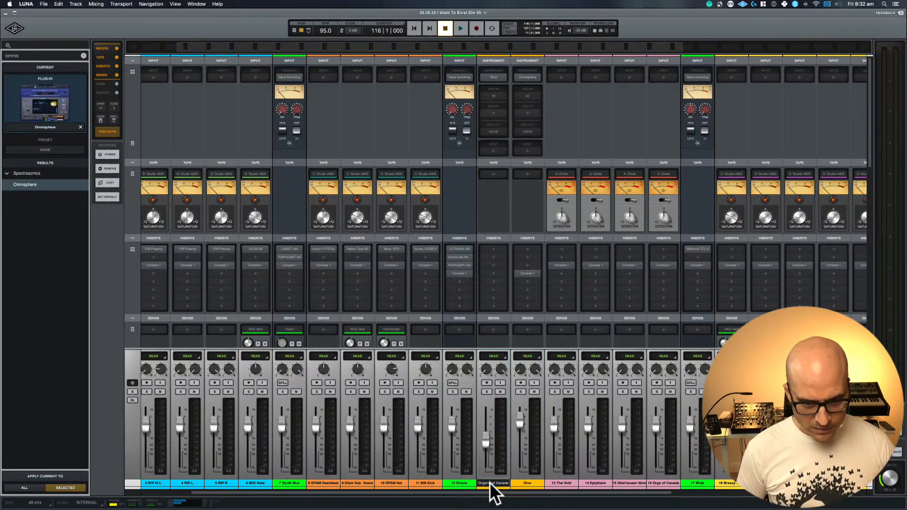
pyautogui.doubleClick(489, 483)
pyautogui.write('D')
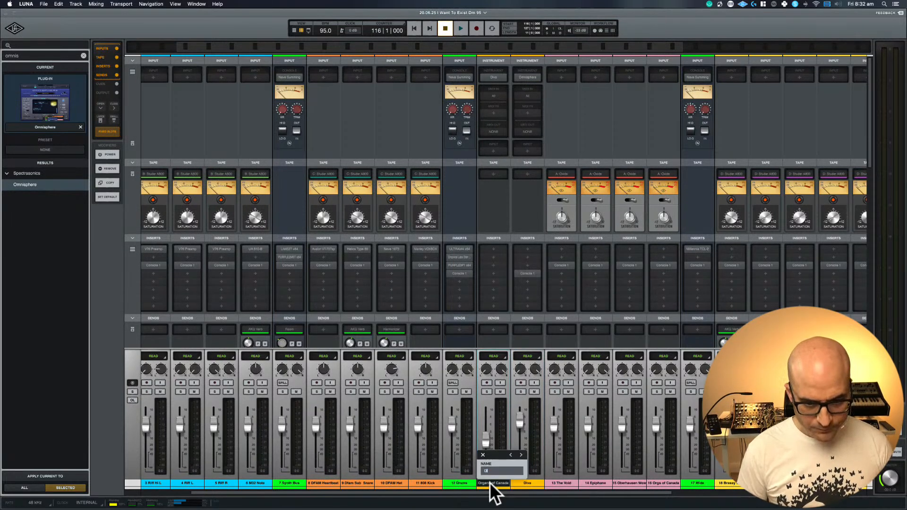
pyautogui.write('iva')
pyautogui.press('Tab')
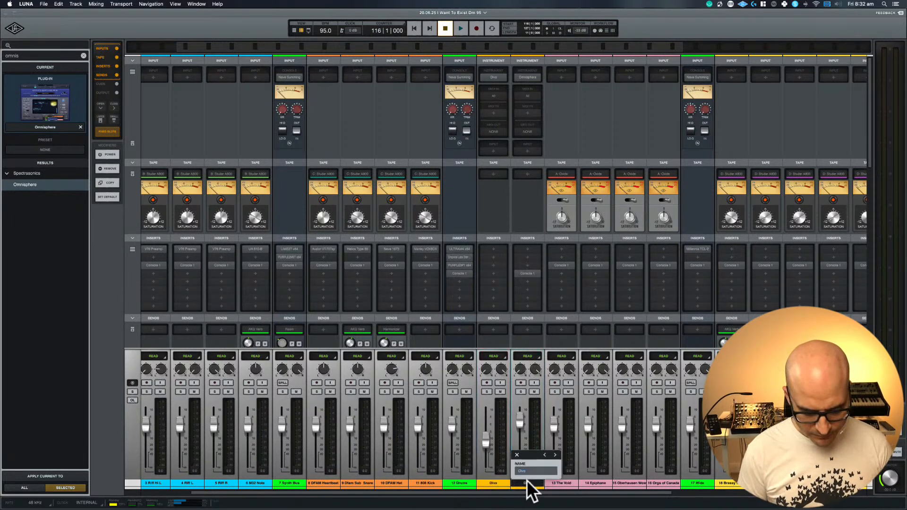
pyautogui.write('Organs of ')
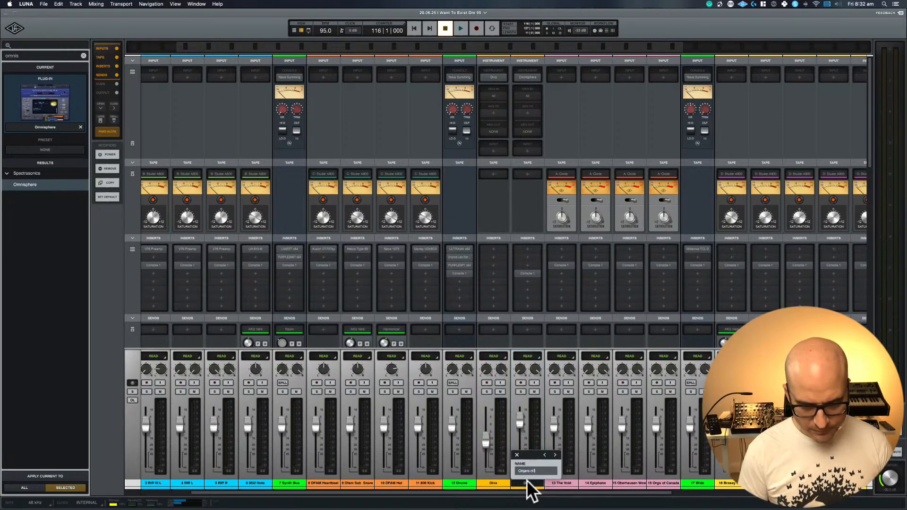
pyautogui.write('Canad')
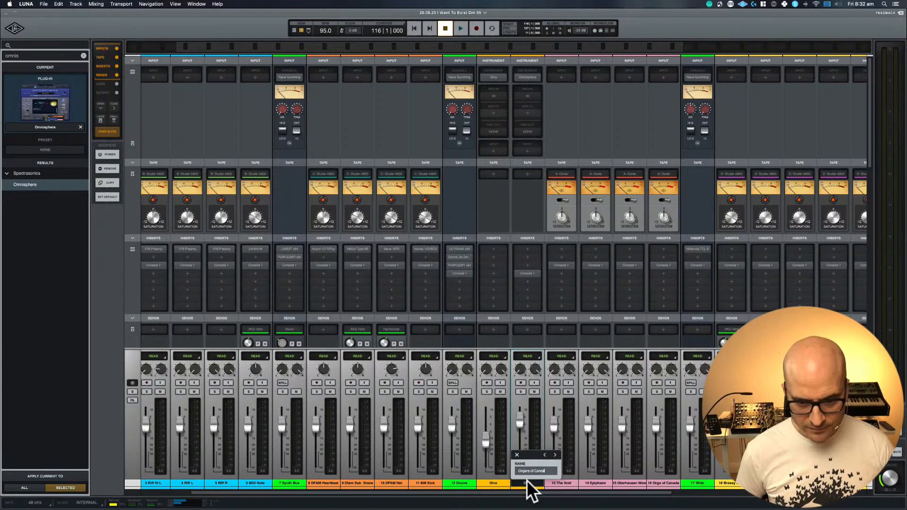
pyautogui.write('a')
pyautogui.press('Return')
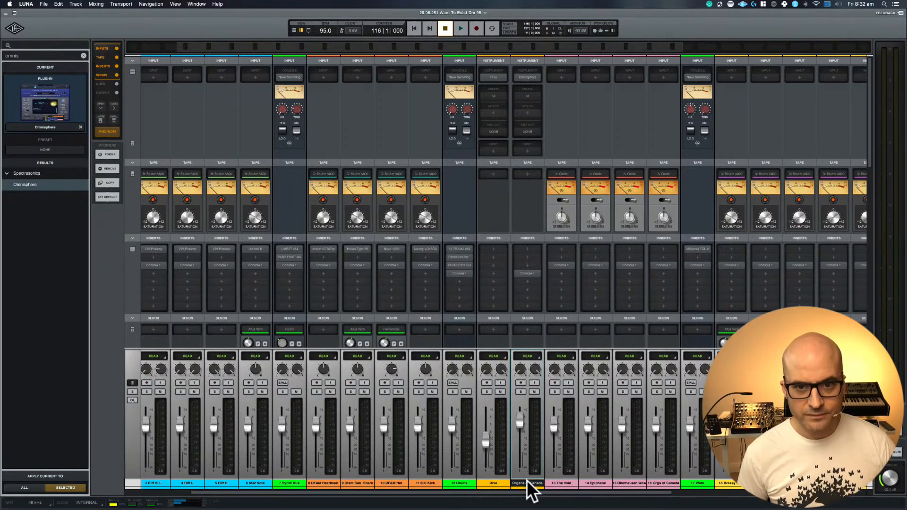
# - In the timeline, move all the MIDI clips from the Diva track down to the Organs of Canada track
pyautogui.press('super+equal')
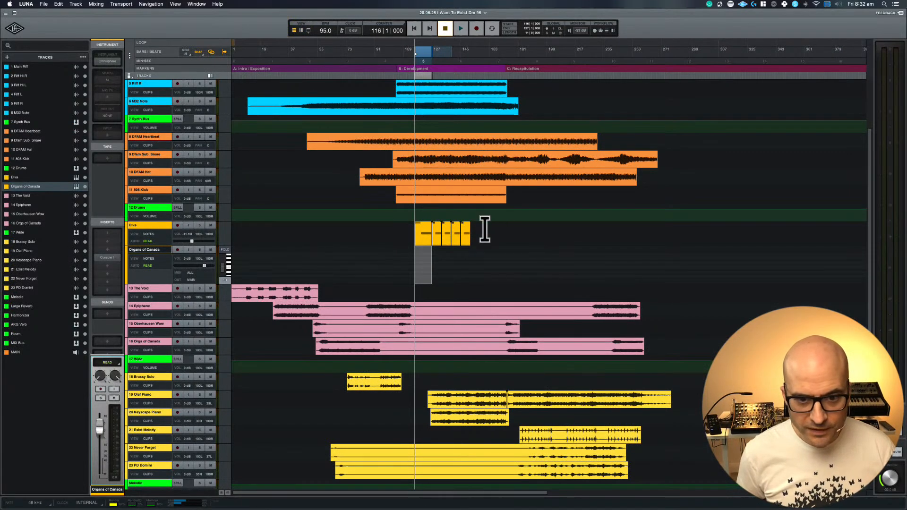
pyautogui.moveTo(482, 231); pyautogui.dragTo(405, 235)
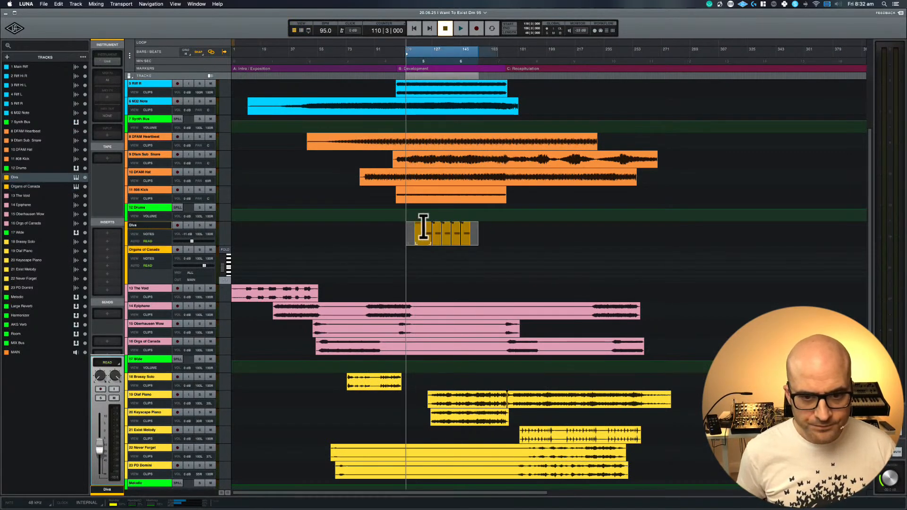
pyautogui.click(523, 233)
pyautogui.moveTo(472, 226); pyautogui.dragTo(413, 228)
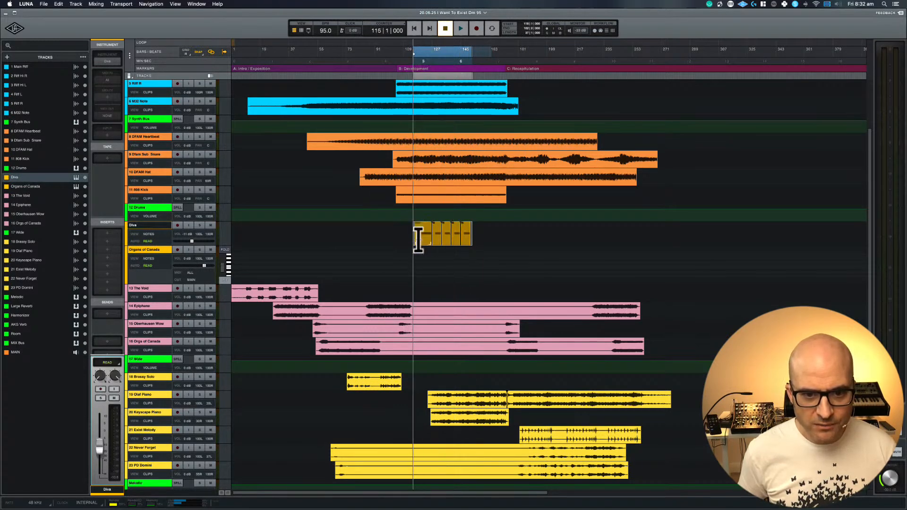
pyautogui.moveTo(418, 252); pyautogui.dragTo(419, 263)
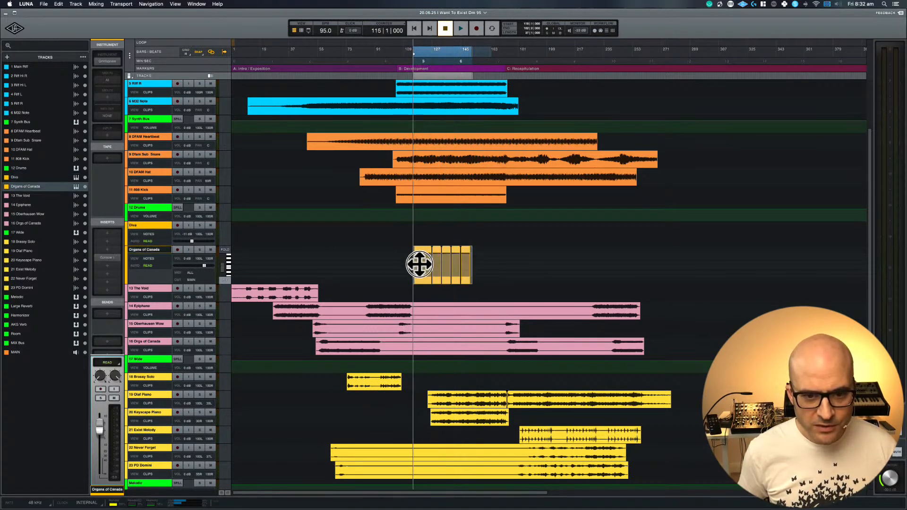
# - Switch to Trello and review the riff pattern and improv part items in the "Where are the Problems?" checklist
pyautogui.moveTo(196, 508)
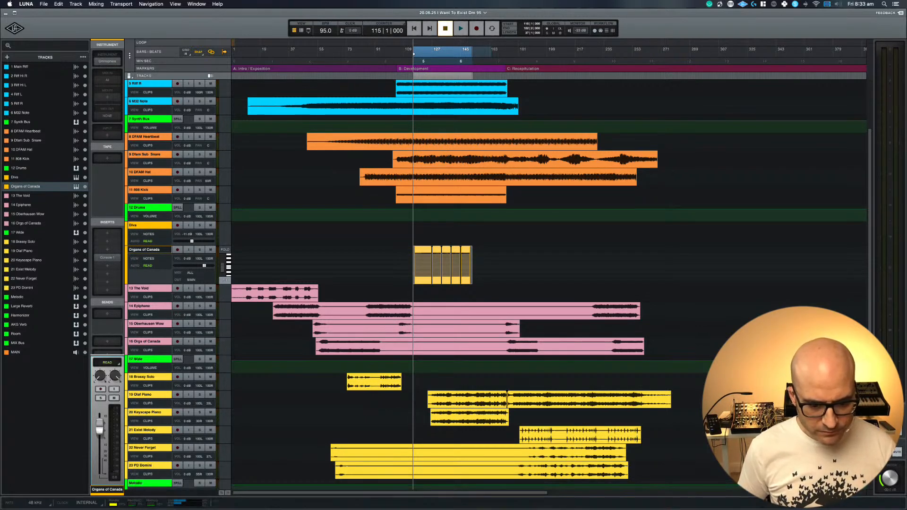
pyautogui.press('super+Tab')
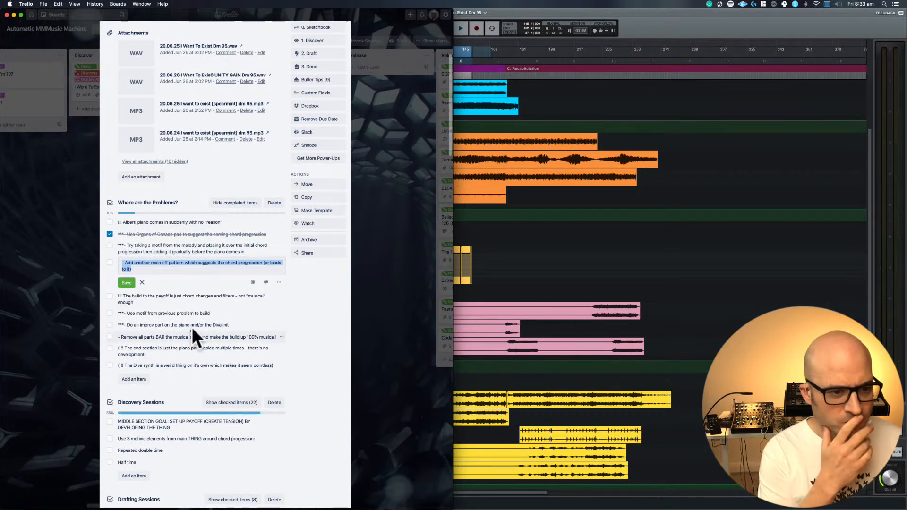
pyautogui.click(171, 271)
pyautogui.click(167, 264)
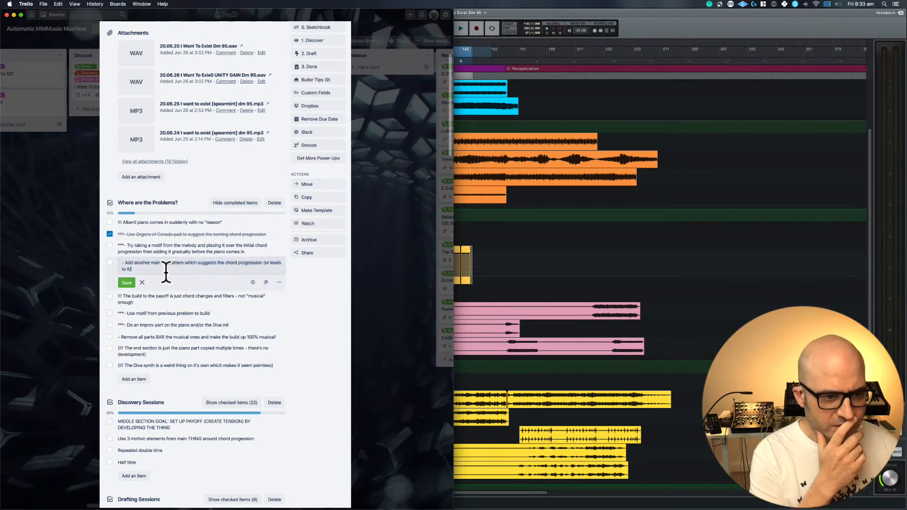
pyautogui.moveTo(162, 272); pyautogui.dragTo(106, 257)
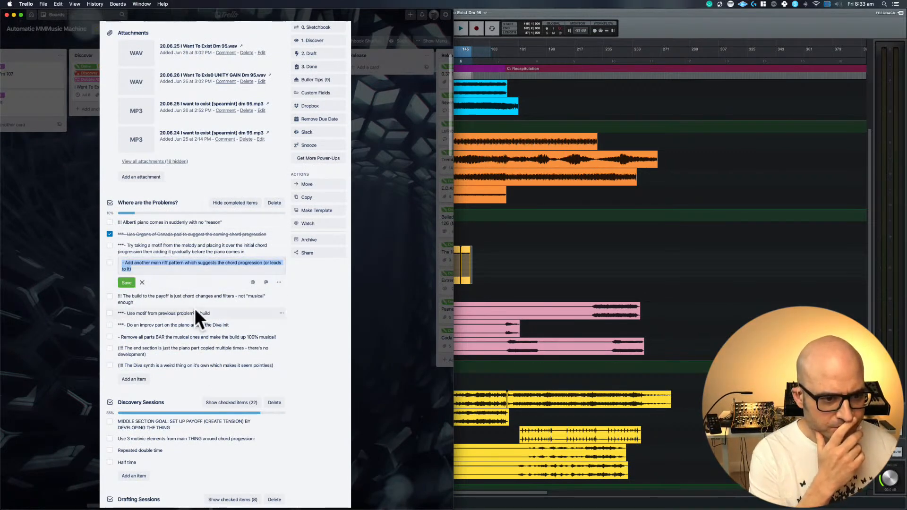
pyautogui.click(217, 325)
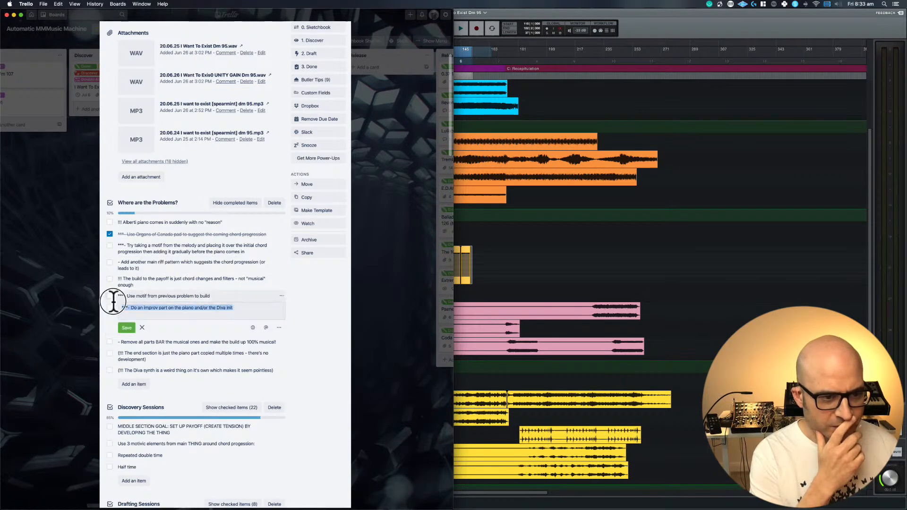
# - Replace "Add" with "IMPROVISE" in the checklist item about another main riff pattern, and save the item
pyautogui.click(162, 268)
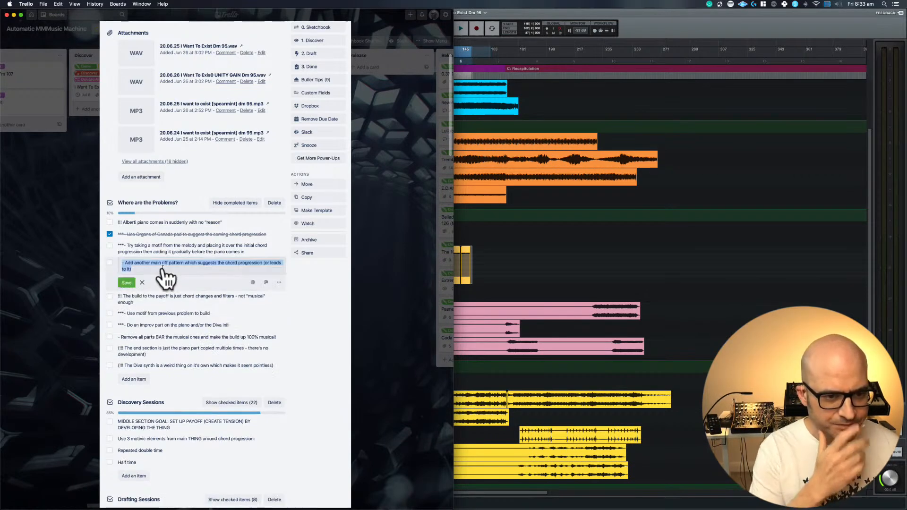
pyautogui.click(133, 263)
pyautogui.press('BackSpace')
pyautogui.press('BackSpace')
pyautogui.press('BackSpace')
pyautogui.press('BackSpace')
pyautogui.write('improv')
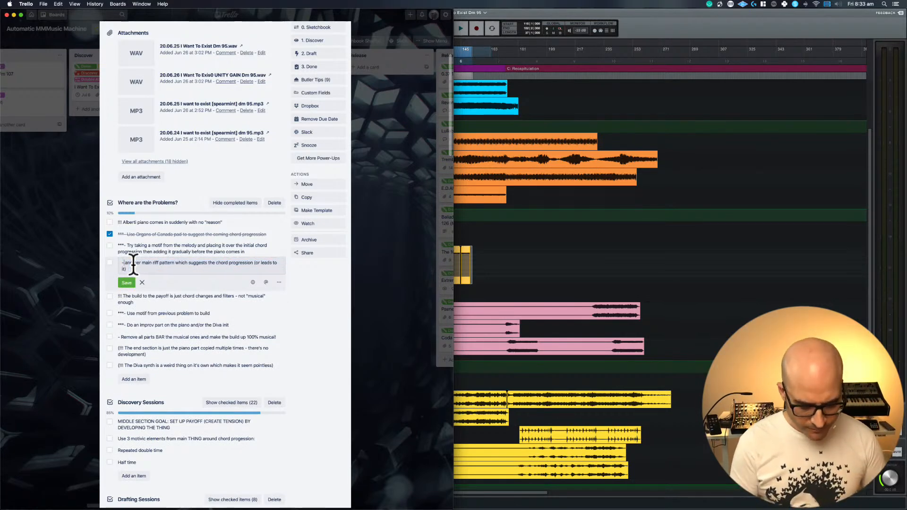
pyautogui.press('BackSpace')
pyautogui.press('BackSpace')
pyautogui.press('BackSpace')
pyautogui.press('BackSpace')
pyautogui.press('BackSpace')
pyautogui.press('BackSpace')
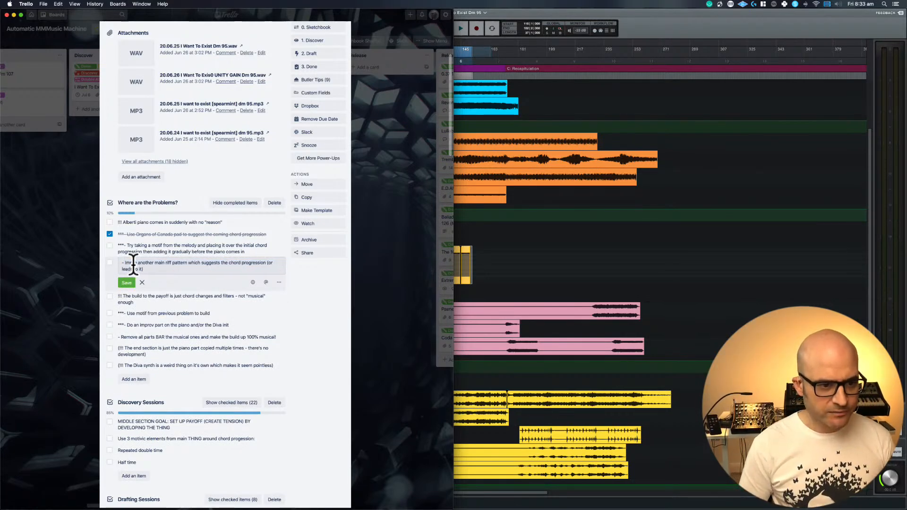
pyautogui.write('IMPROVISE')
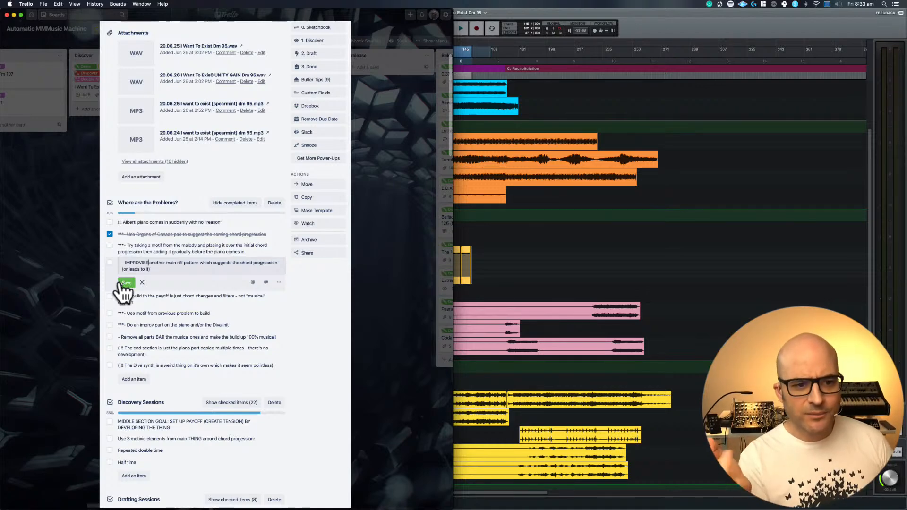
pyautogui.click(123, 283)
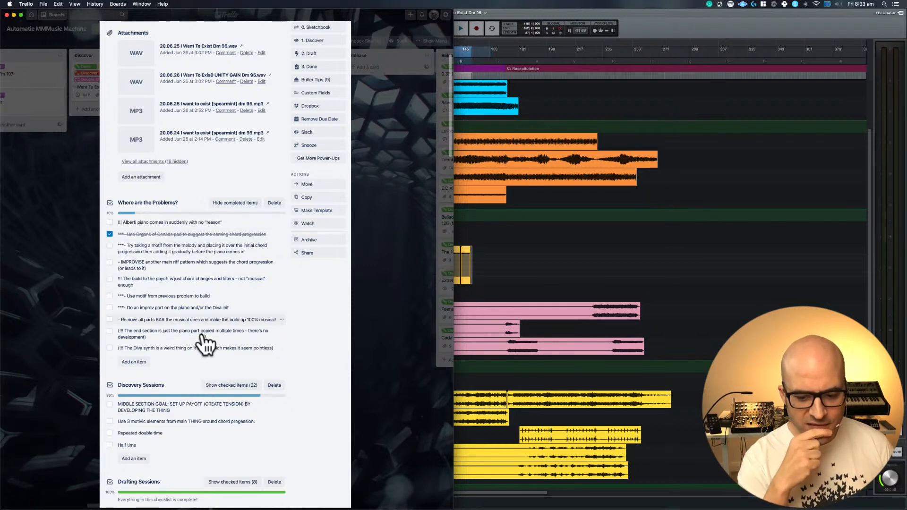
# - Switch back to LUNA, record-arm the Diva track, and reduce the heights of the Diva and Organs of Canada tracks
pyautogui.click(505, 241)
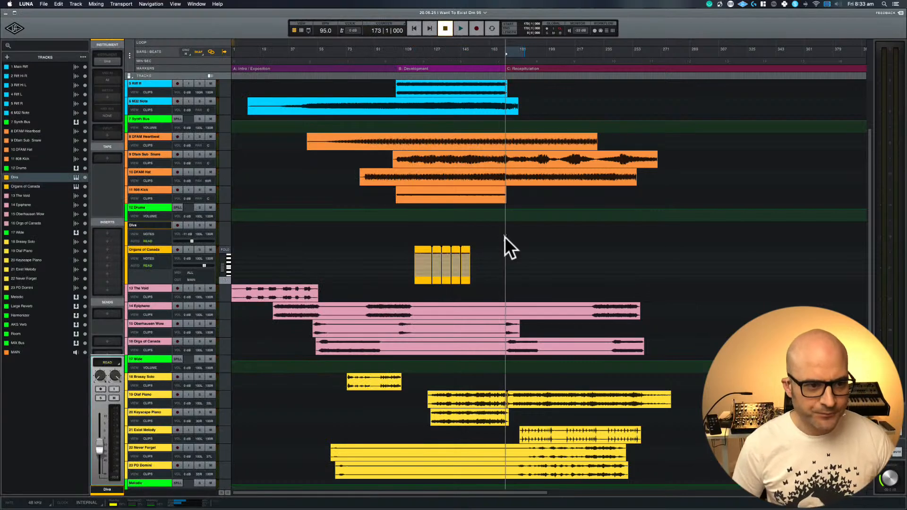
pyautogui.click(177, 225)
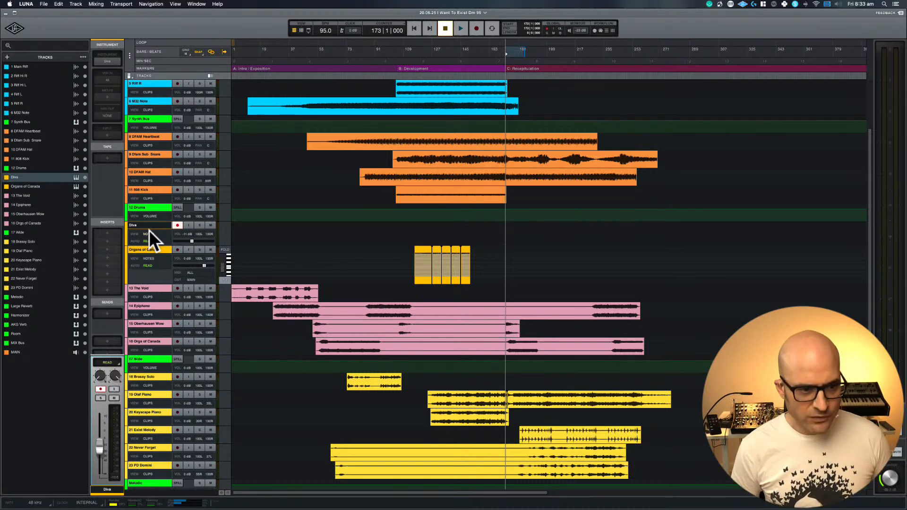
pyautogui.click(148, 231)
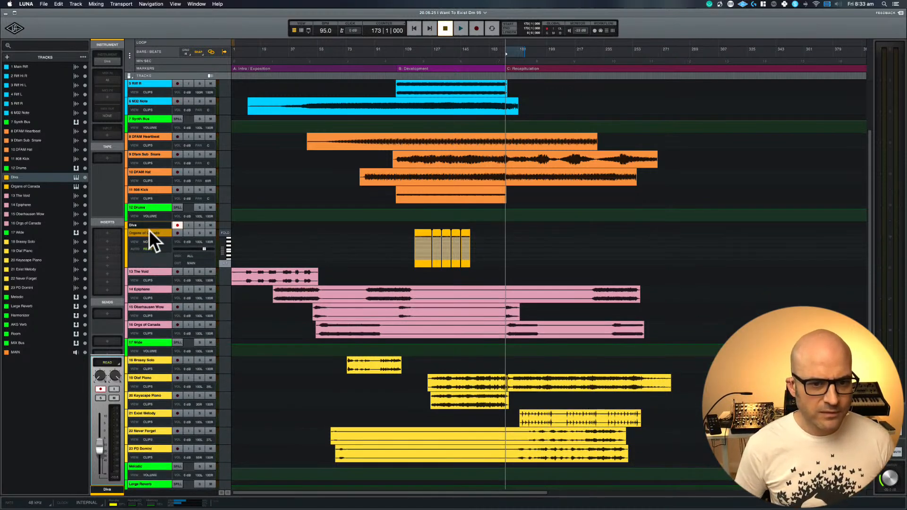
pyautogui.click(148, 230)
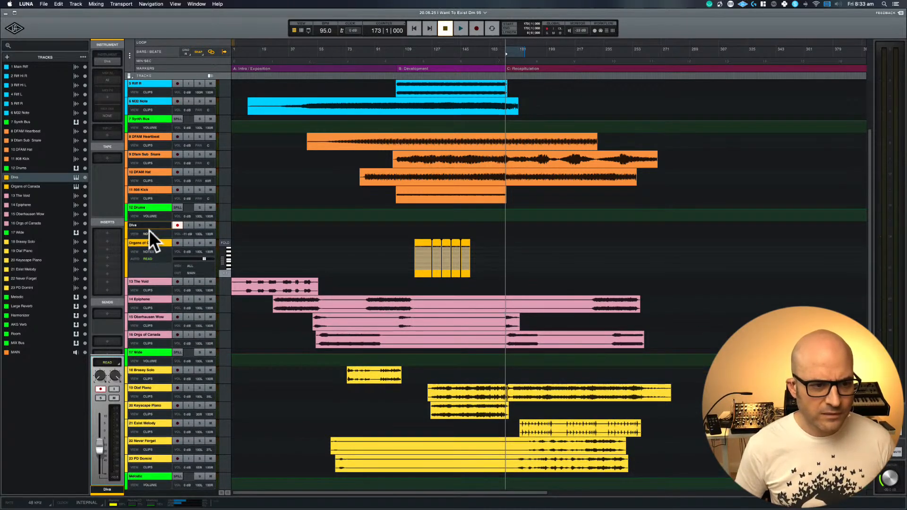
pyautogui.click(148, 239)
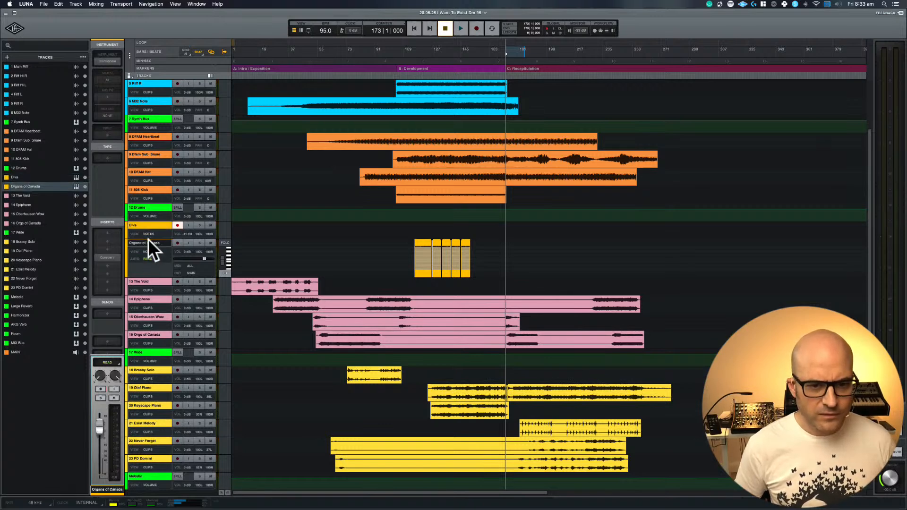
pyautogui.click(148, 239)
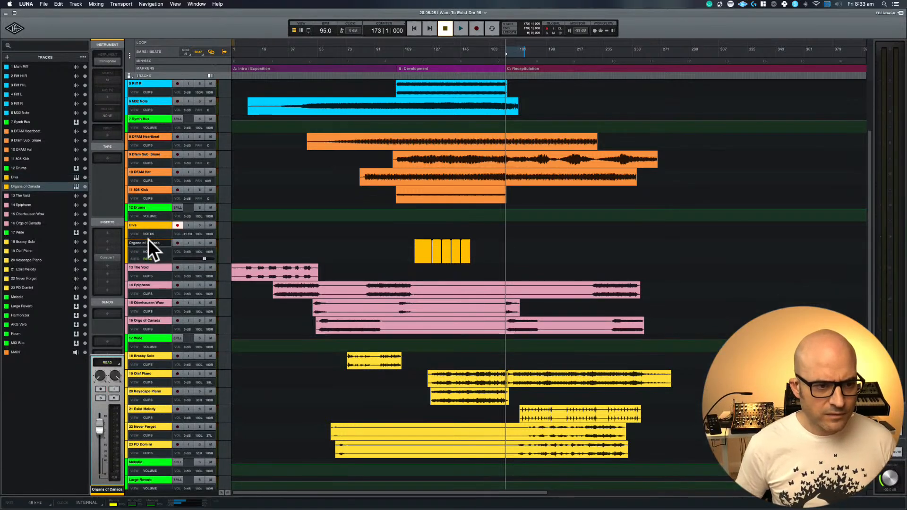
pyautogui.click(149, 239)
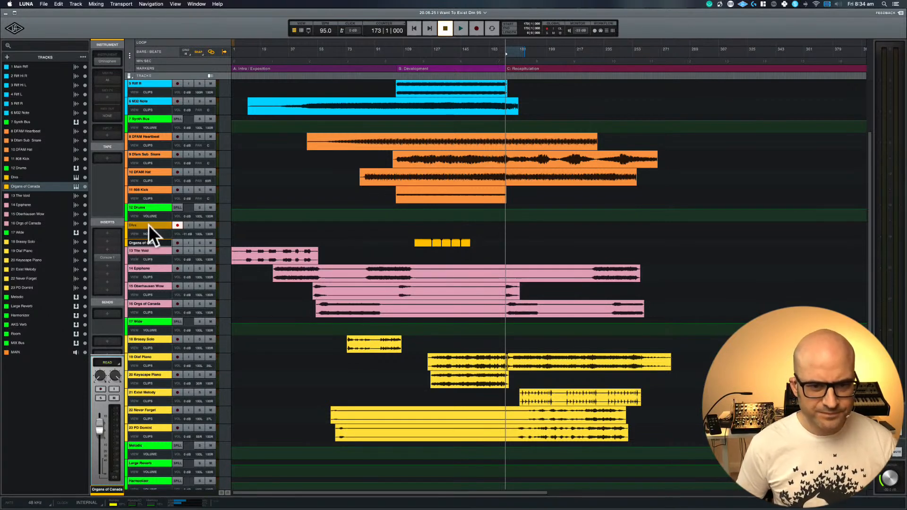
# - Play from the start of the Development section, raise the Diva track's volume, and lower the Organs of Canada track's volume
pyautogui.click(148, 224)
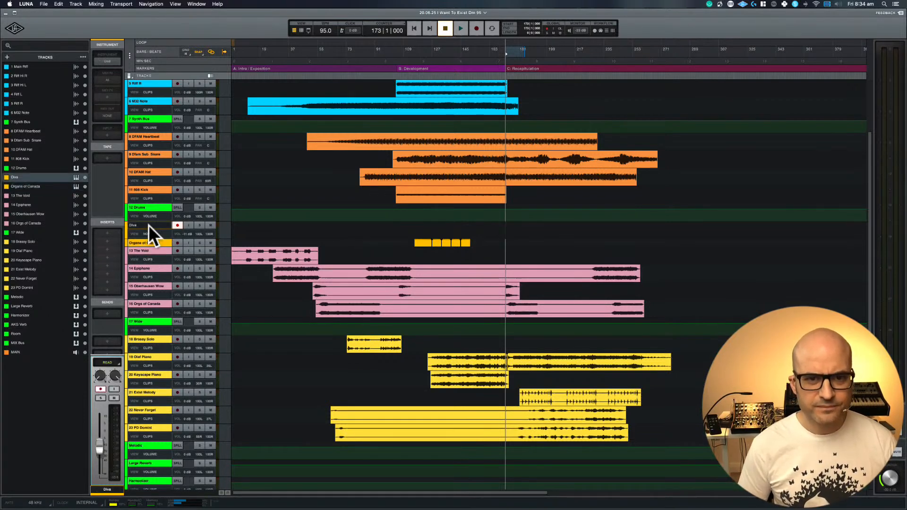
pyautogui.click(418, 72)
pyautogui.press('space')
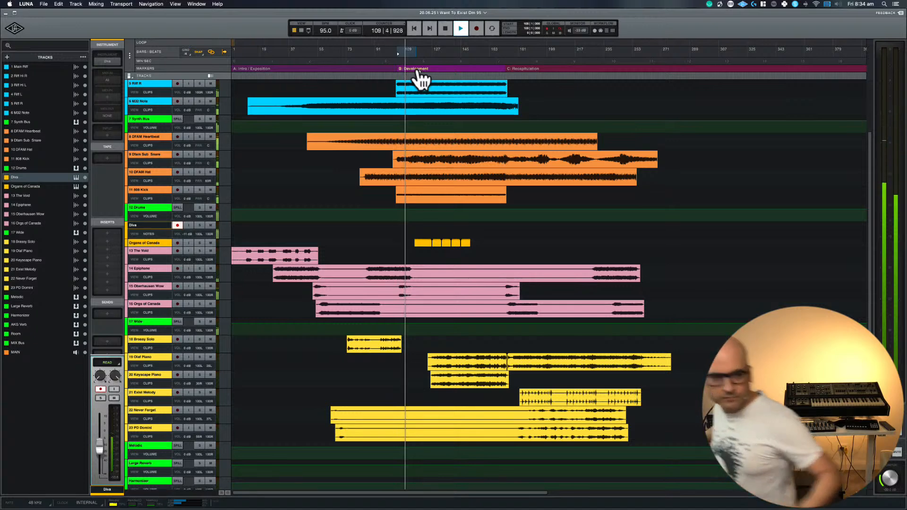
pyautogui.moveTo(99, 447); pyautogui.dragTo(99, 434)
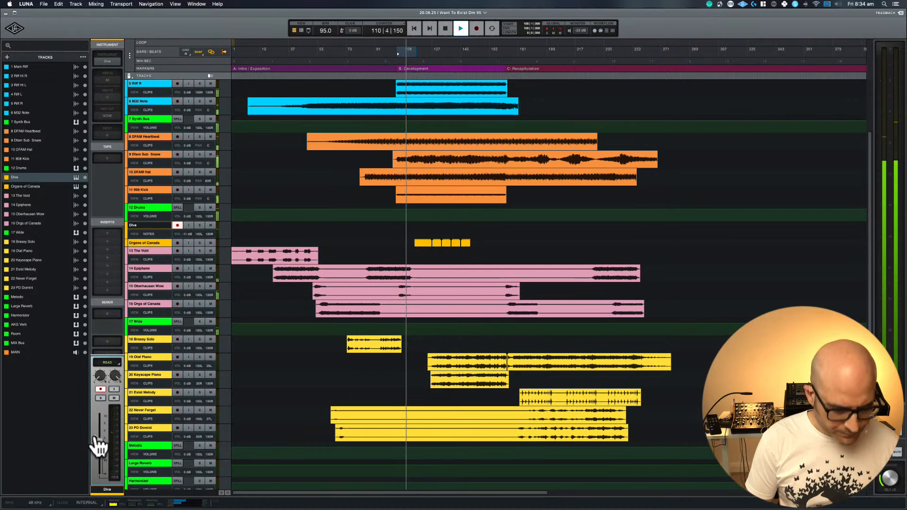
pyautogui.click(160, 243)
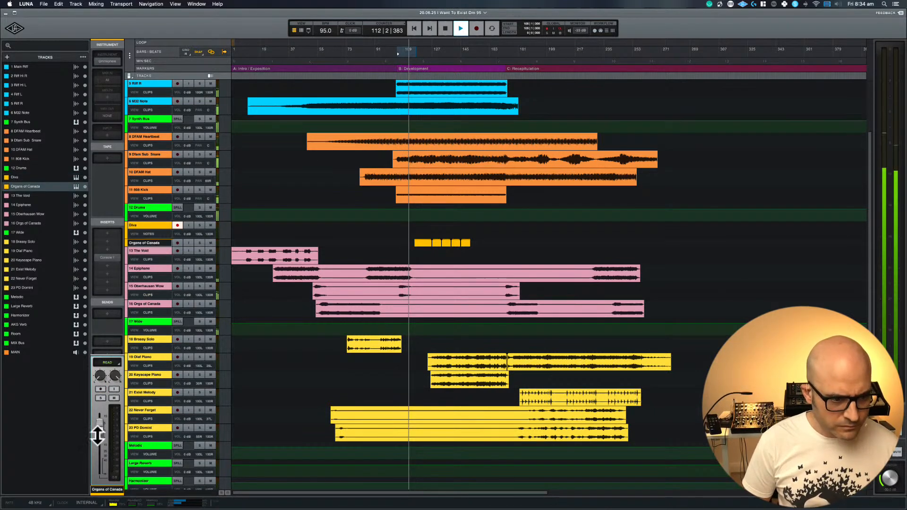
pyautogui.moveTo(97, 429); pyautogui.dragTo(98, 445)
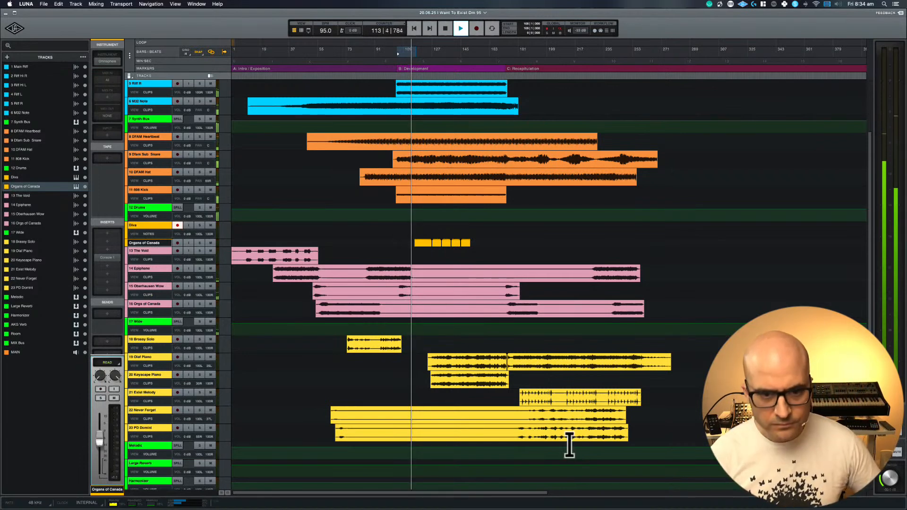
# - Try recording the Diva track from bar 105, with the range marked from the Development section's start to the Recapitulation marker
pyautogui.click(398, 233)
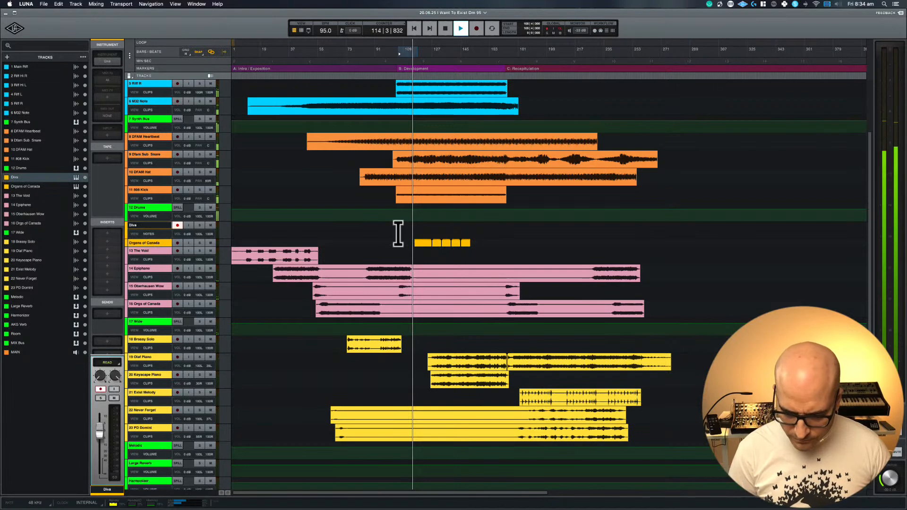
pyautogui.press('space')
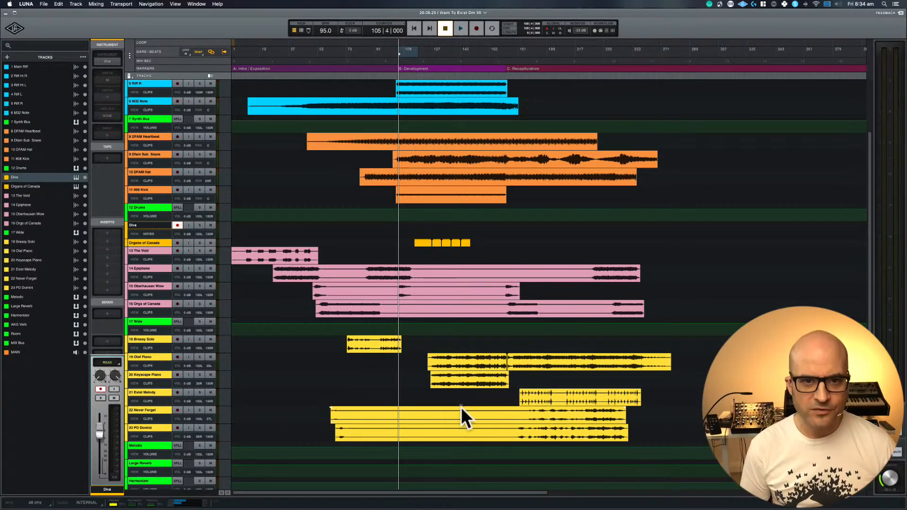
pyautogui.click(419, 52)
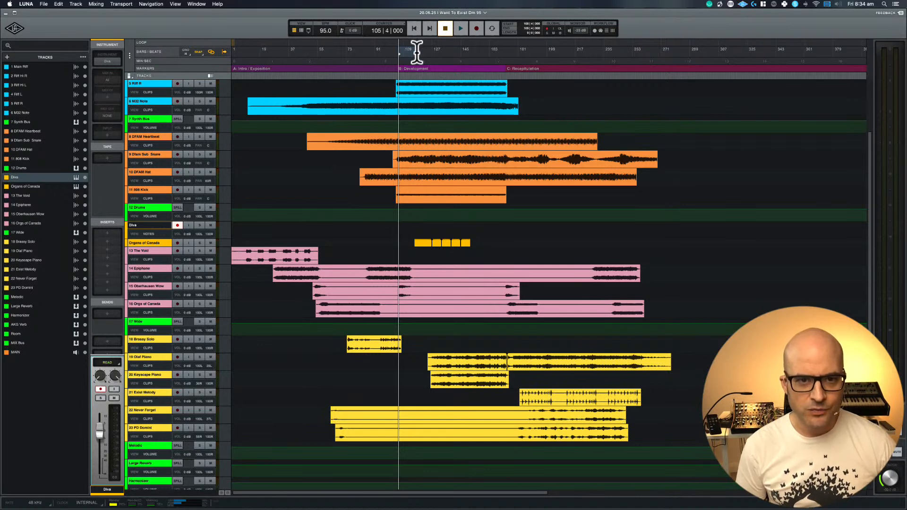
pyautogui.moveTo(419, 52); pyautogui.dragTo(506, 54)
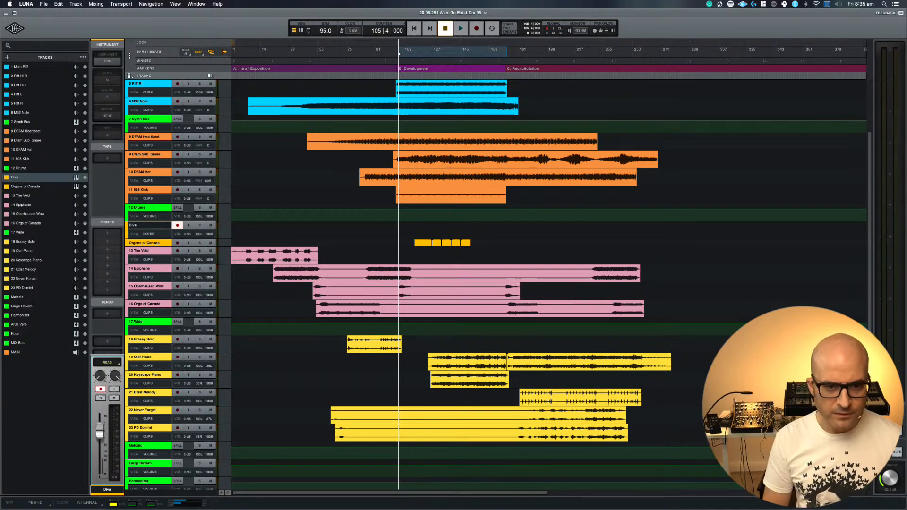
pyautogui.press('space')
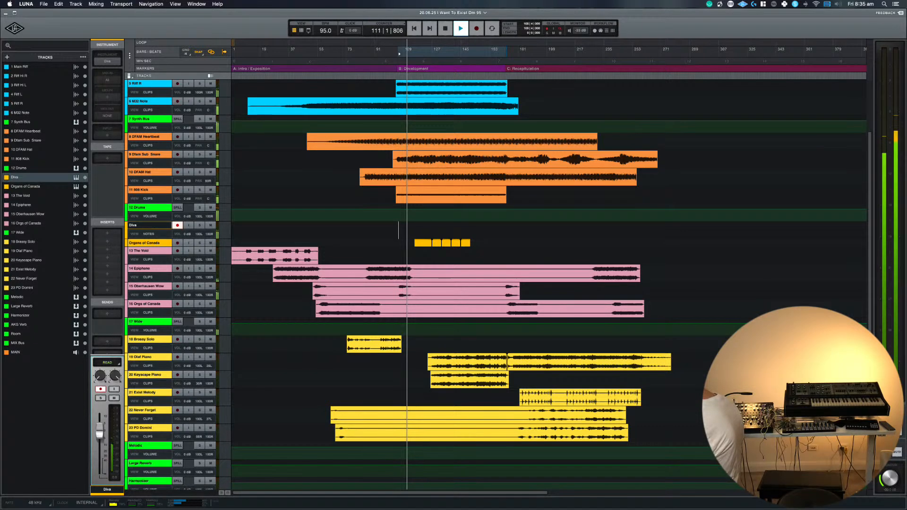
pyautogui.press('space')
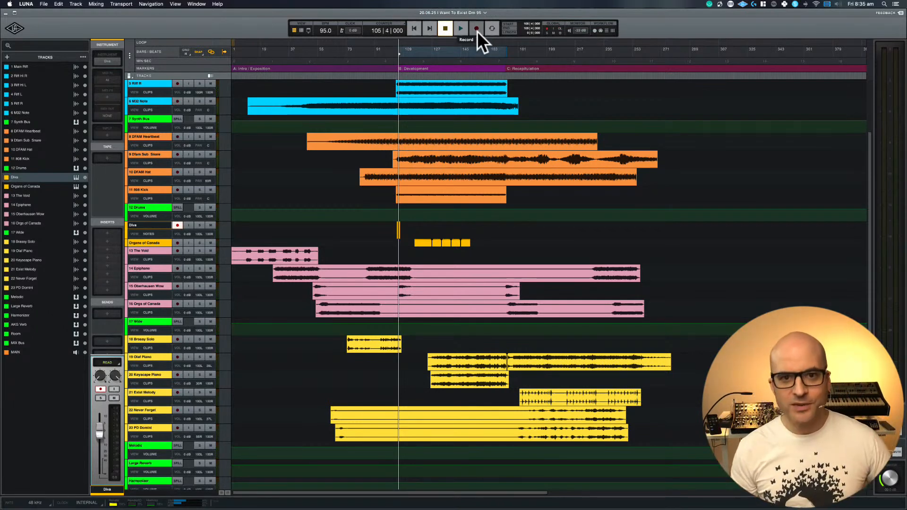
# - Turn on loop mode and delete the short Diva clip at the start of the Development section
pyautogui.press('l')
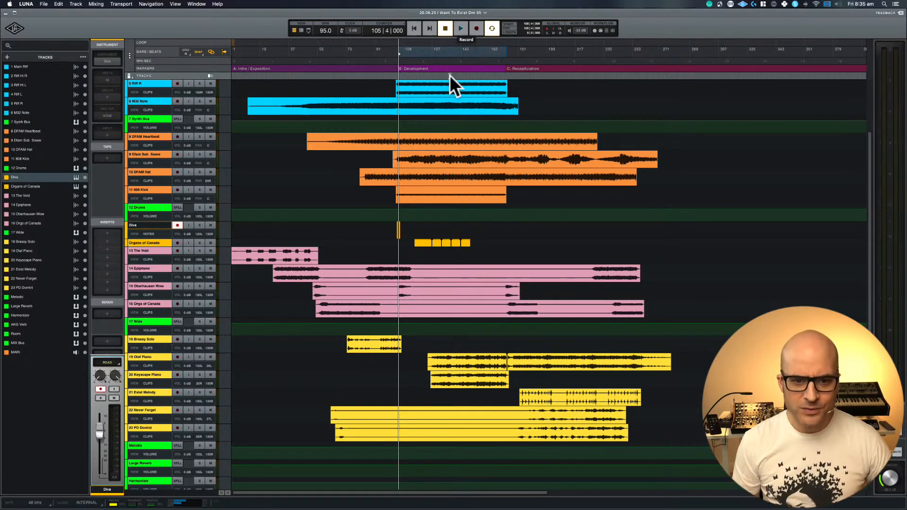
pyautogui.click(405, 225)
pyautogui.click(357, 227)
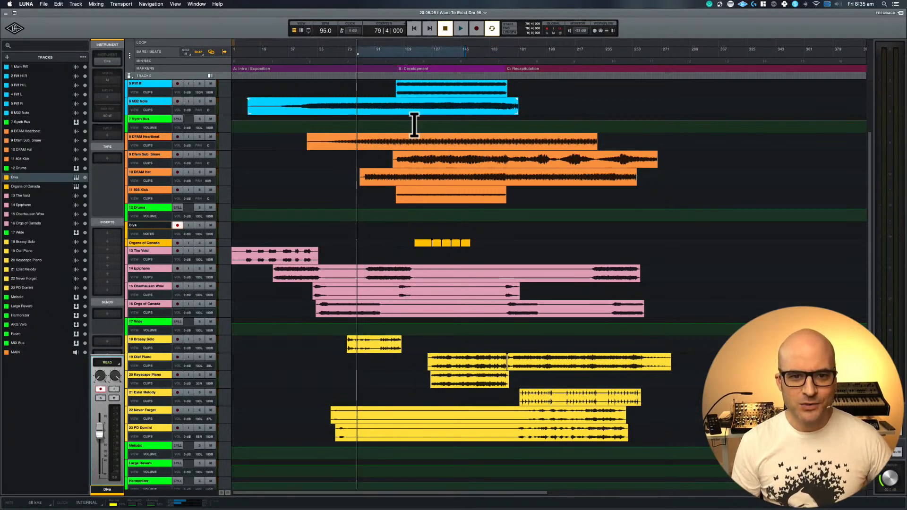
# - Select the time range of the 5 Riff R clip, apply it to the Diva track, and record a take from its start
pyautogui.click(419, 84)
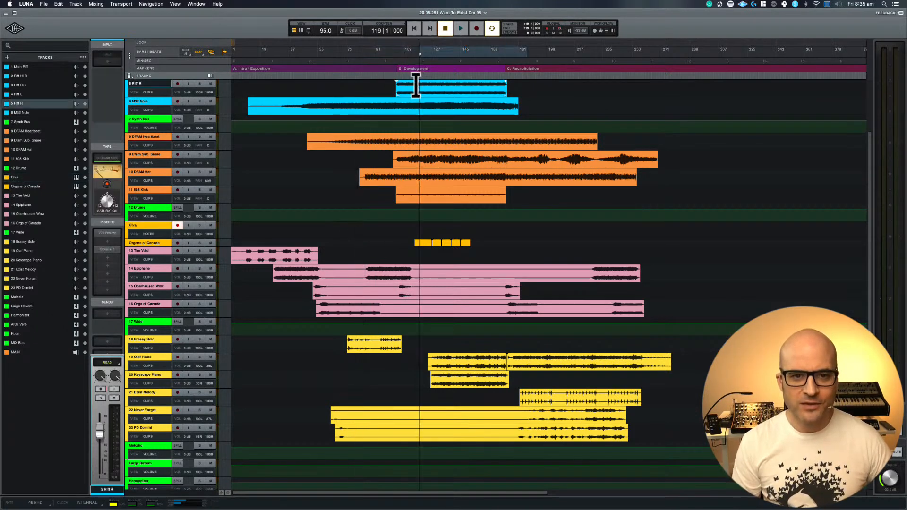
pyautogui.click(405, 92)
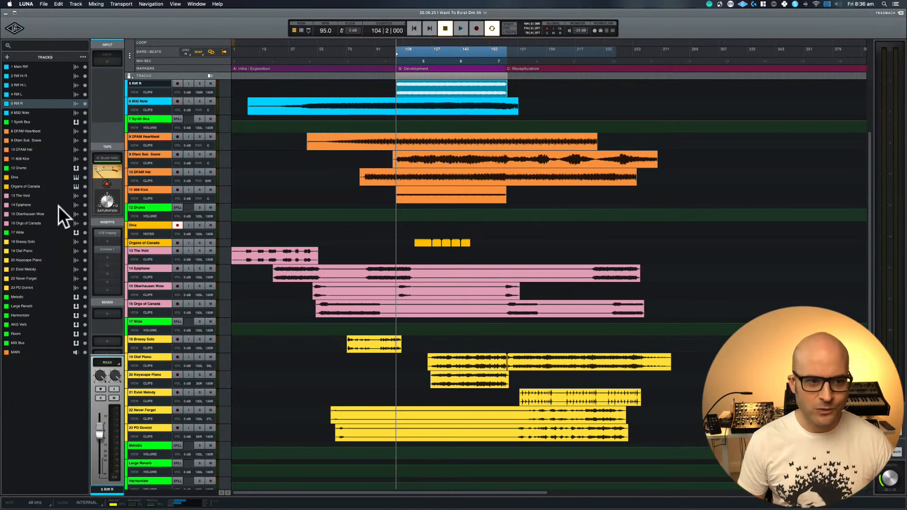
pyautogui.click(158, 223)
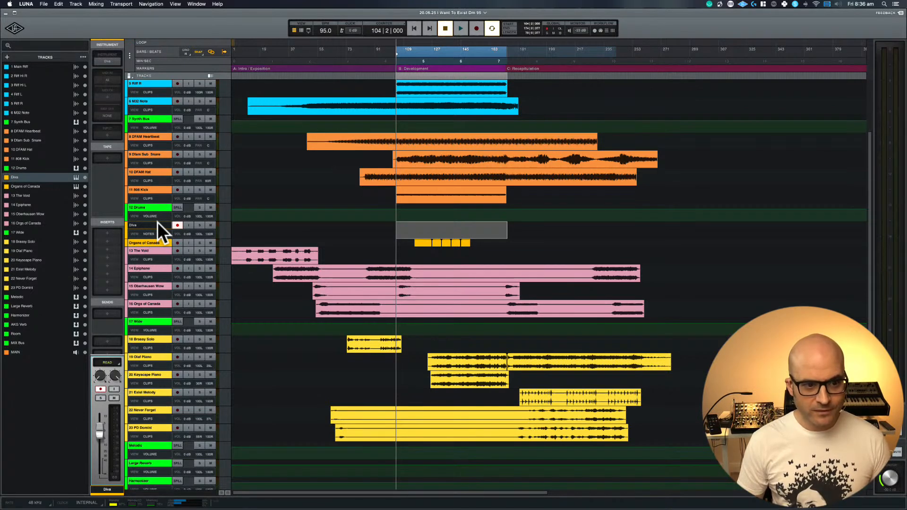
pyautogui.press('r')
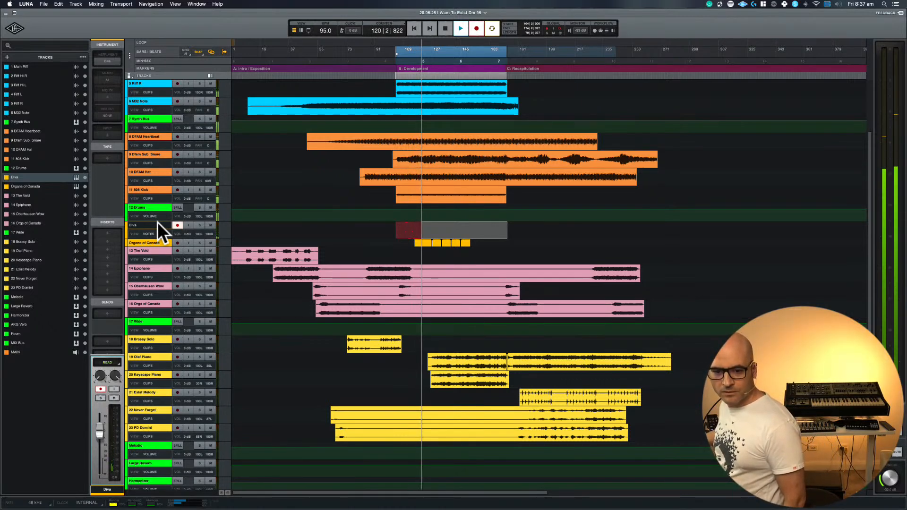
pyautogui.press('space')
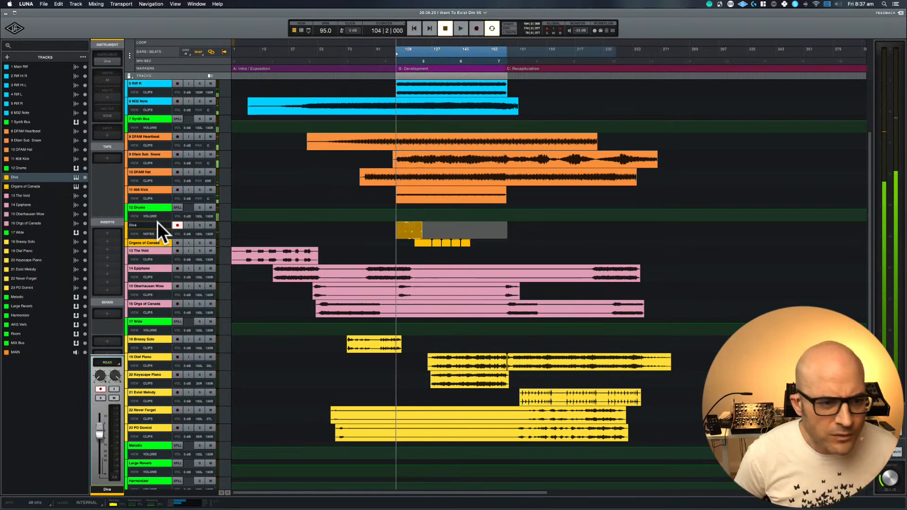
# - Open the Omnisphere instrument on the Organs of Canada track to check its patch, and close it
pyautogui.click(152, 242)
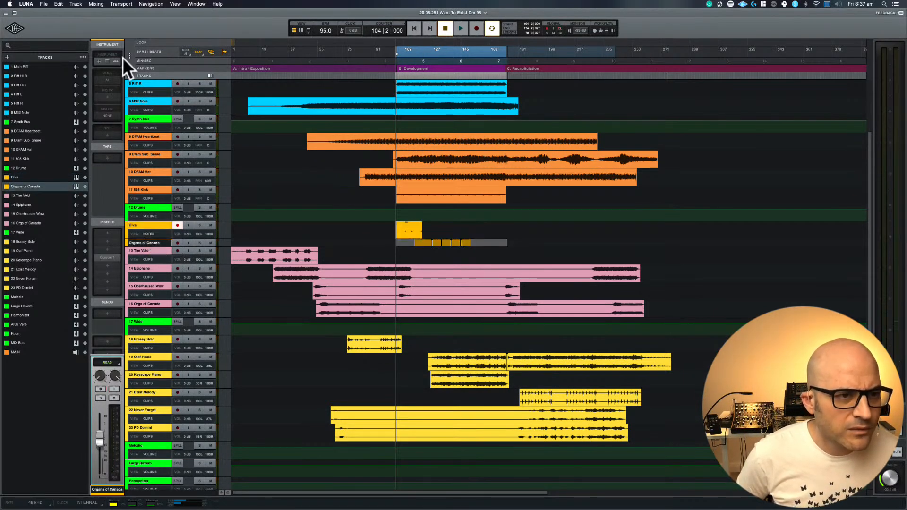
pyautogui.click(109, 60)
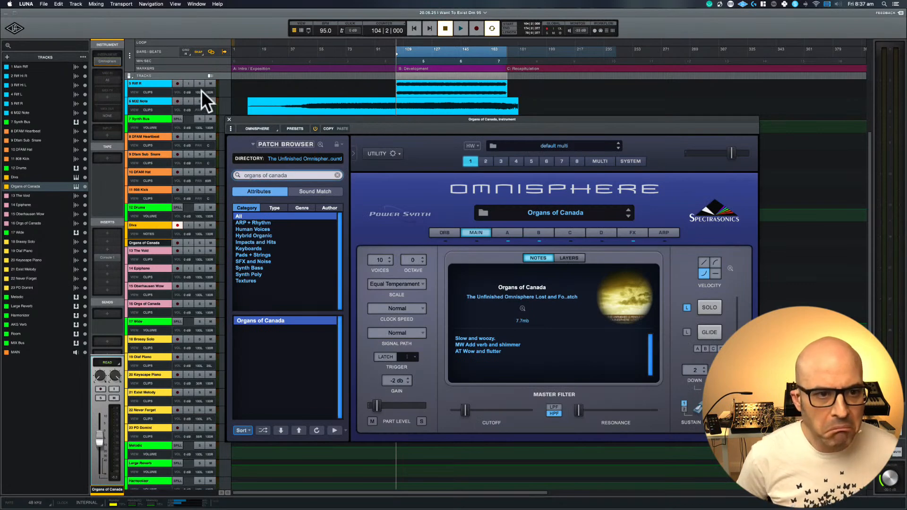
pyautogui.click(229, 119)
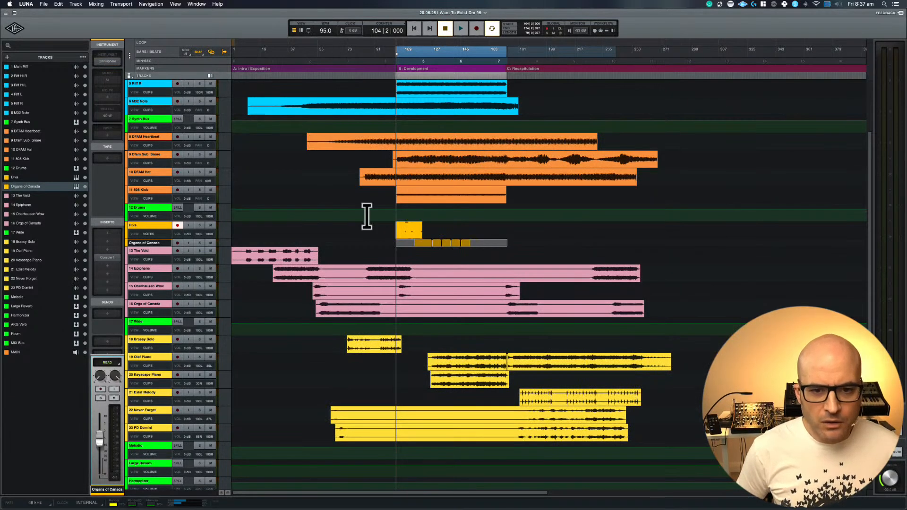
# - Enlarge the Organs of Canada track, limit its note display to the used notes, and play from bar 116
pyautogui.scroll(5, 367, 216)
pyautogui.hscroll(10, 367, 216)
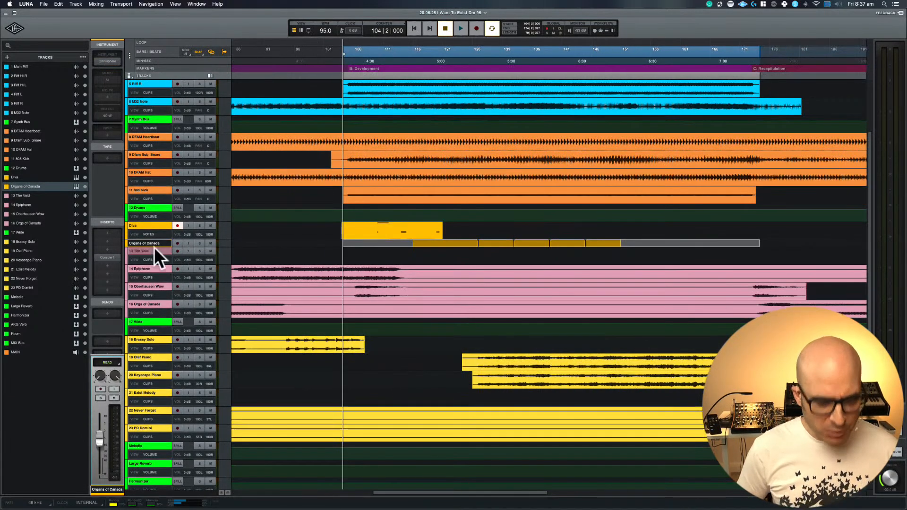
pyautogui.press('z')
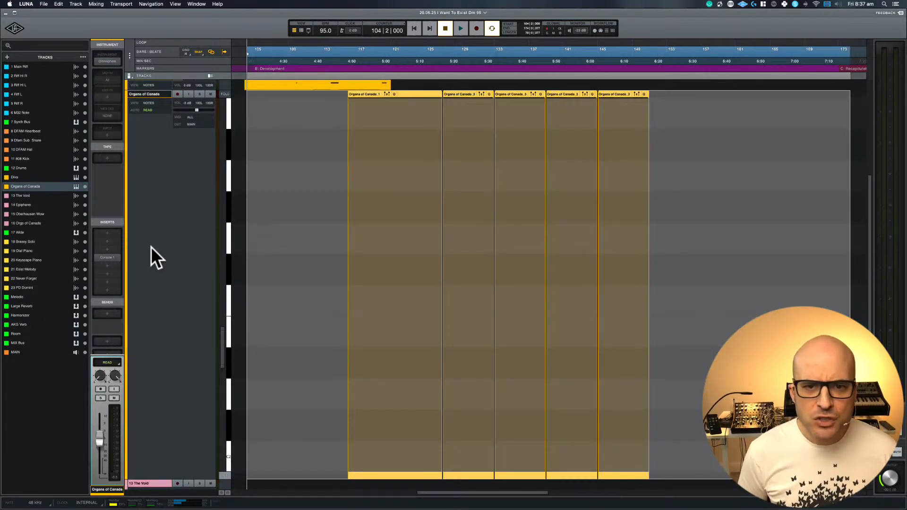
pyautogui.click(225, 95)
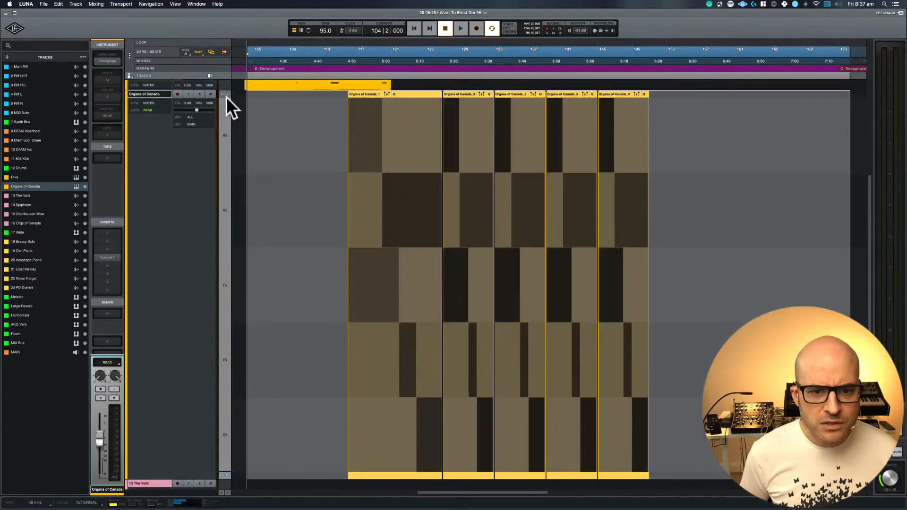
pyautogui.click(348, 61)
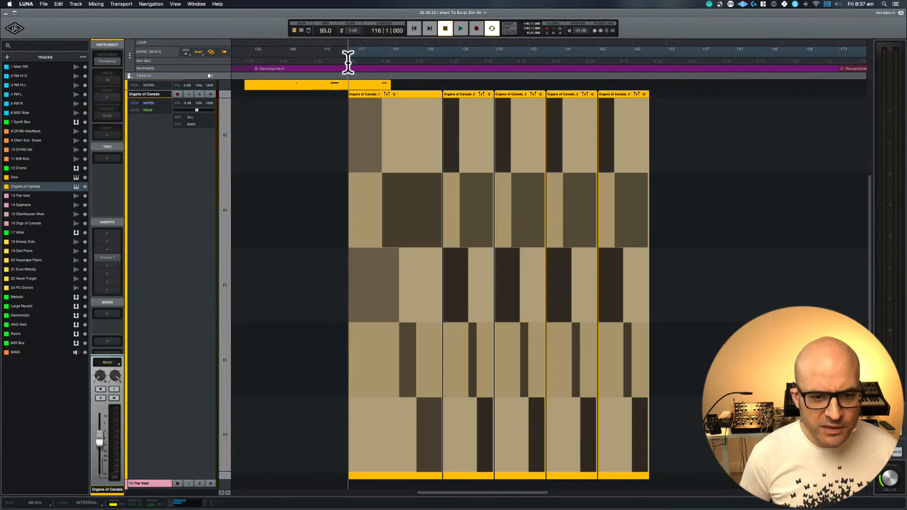
pyautogui.press('space')
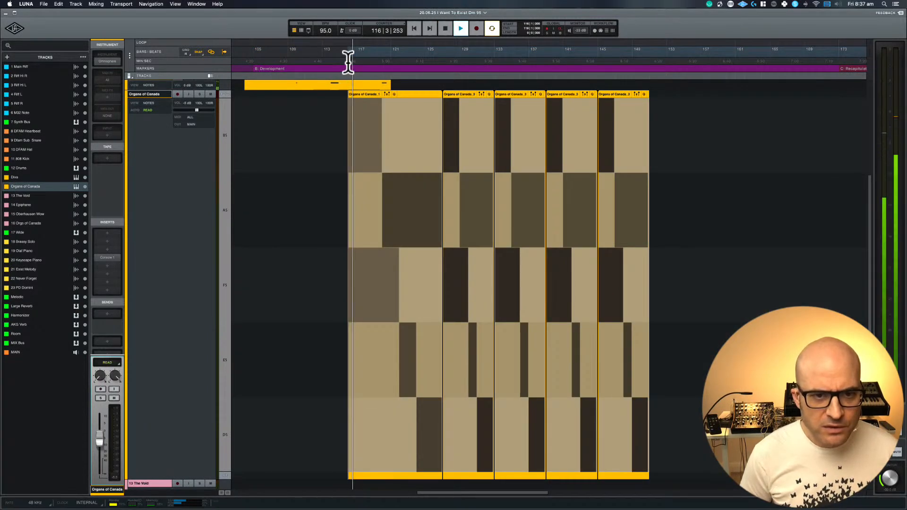
# - Extend the start of the first Organs of Canada clip back to 115|2
pyautogui.scroll(-5, 354, 259)
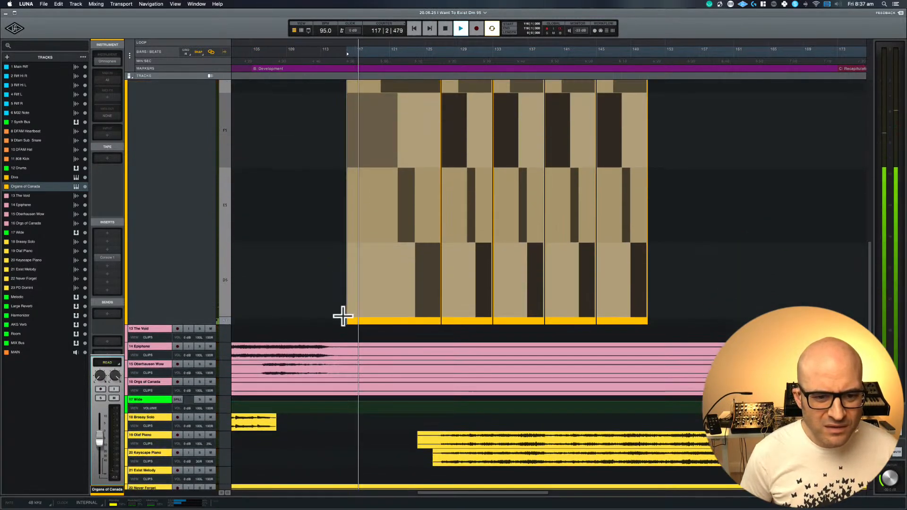
pyautogui.moveTo(345, 321); pyautogui.dragTo(341, 322)
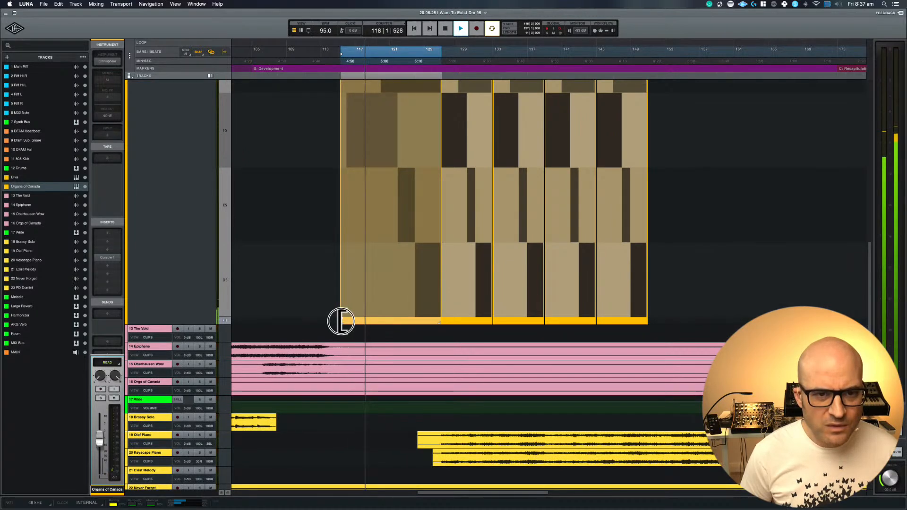
pyautogui.click(340, 321)
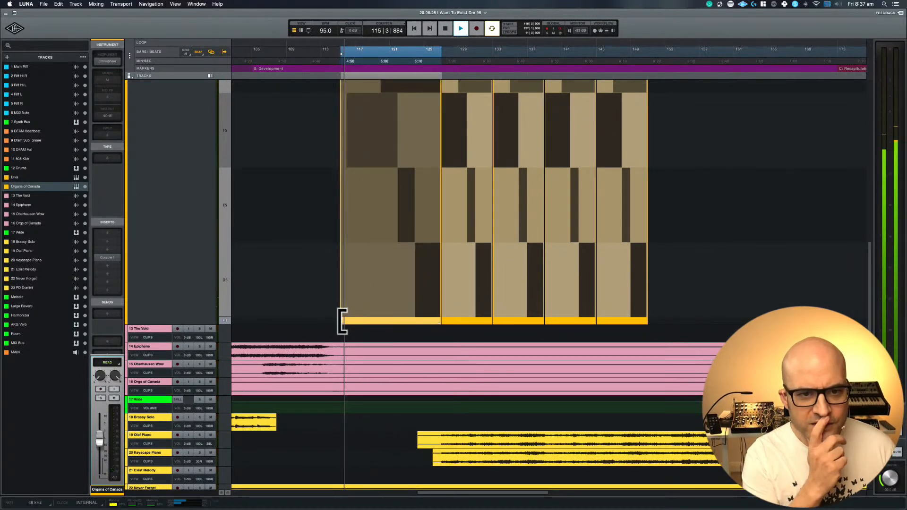
# - Review the Organs of Canada patch in Omnisphere during playback, stop playback, and close the instrument window
pyautogui.scroll(3, 341, 321)
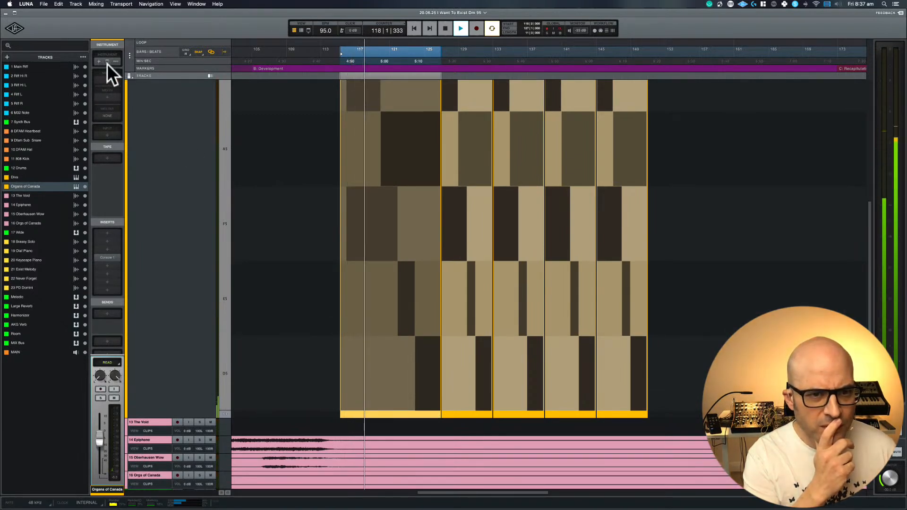
pyautogui.click(107, 60)
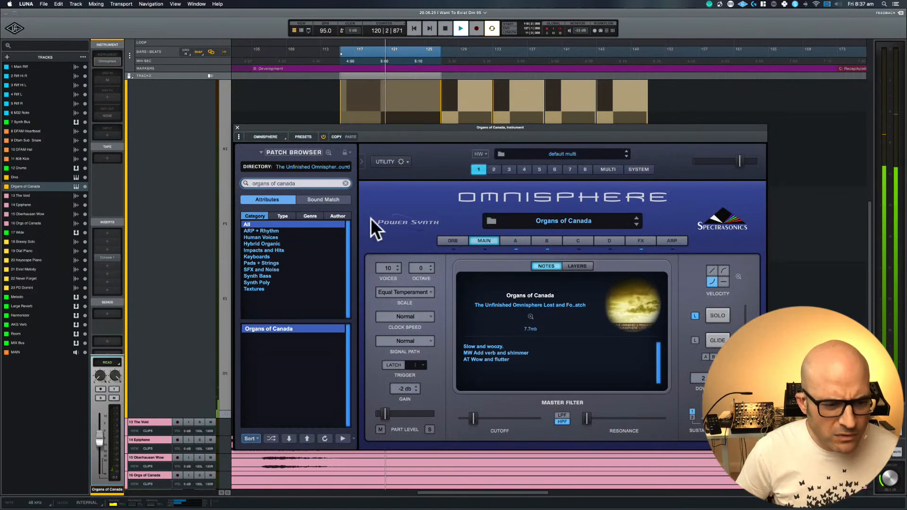
pyautogui.press('space')
pyautogui.click(237, 126)
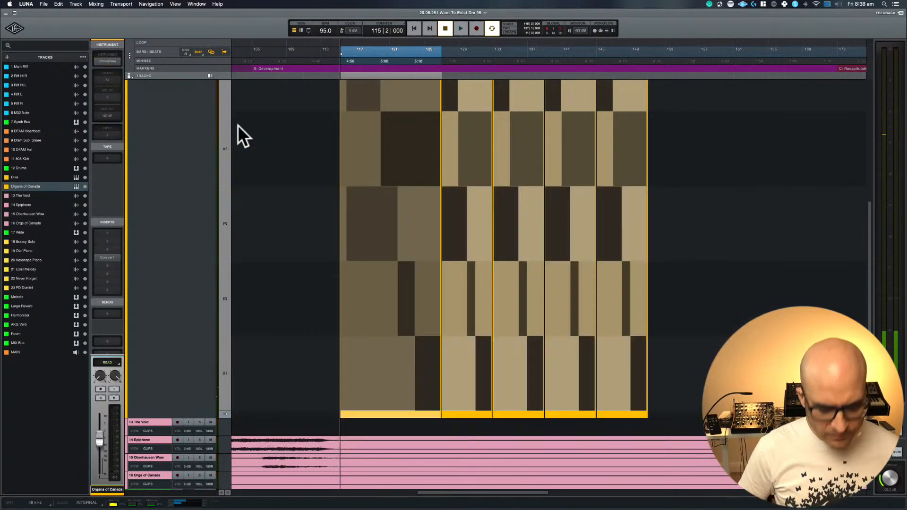
# - Switch to the mixer view and examine the inserts, sends, and faders of the Diva and Organs of Canada channels
pyautogui.press('super+equal')
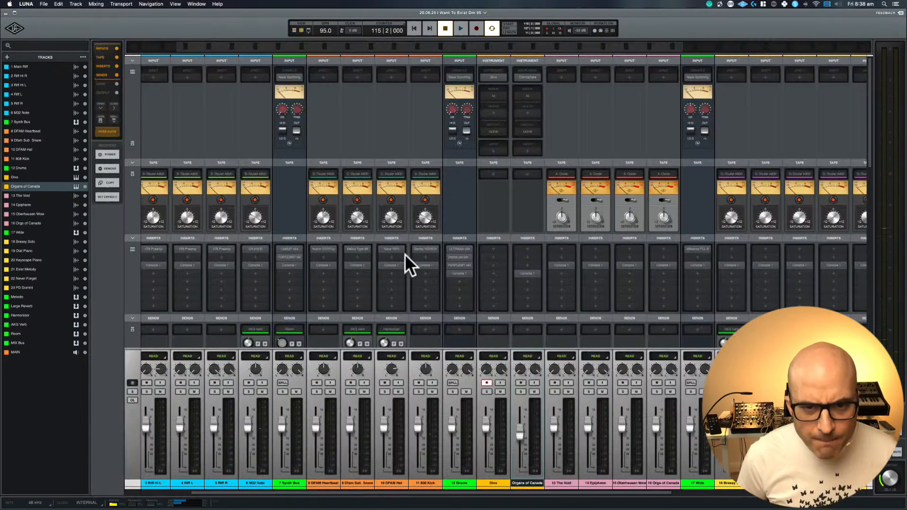
pyautogui.scroll(-3, 430, 319)
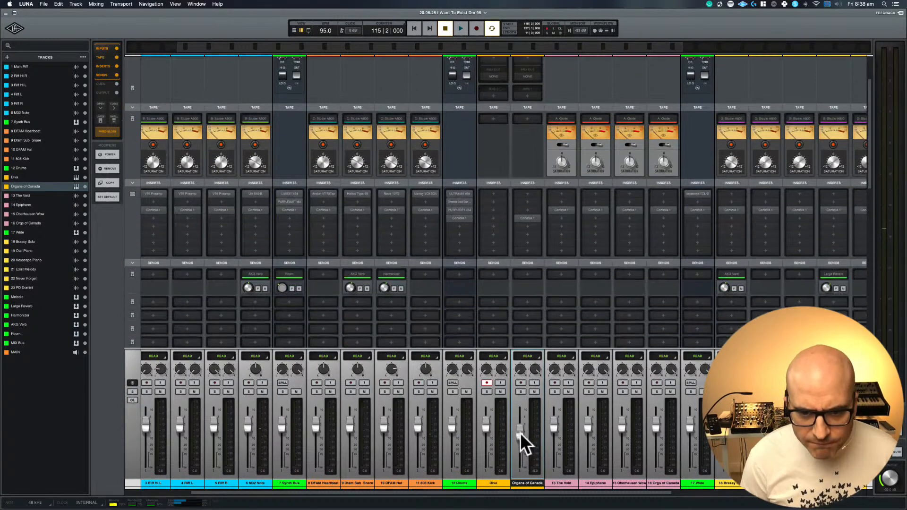
pyautogui.scroll(3, 529, 272)
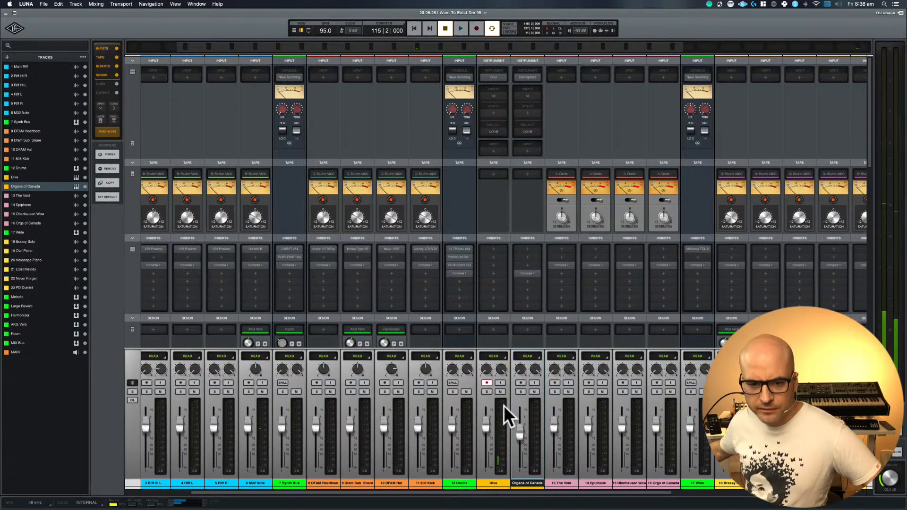
# - Turn off Diva's record arming in the mixer and extend the timeline selection from bar 115 over all the Organs of Canada clips
pyautogui.click(521, 383)
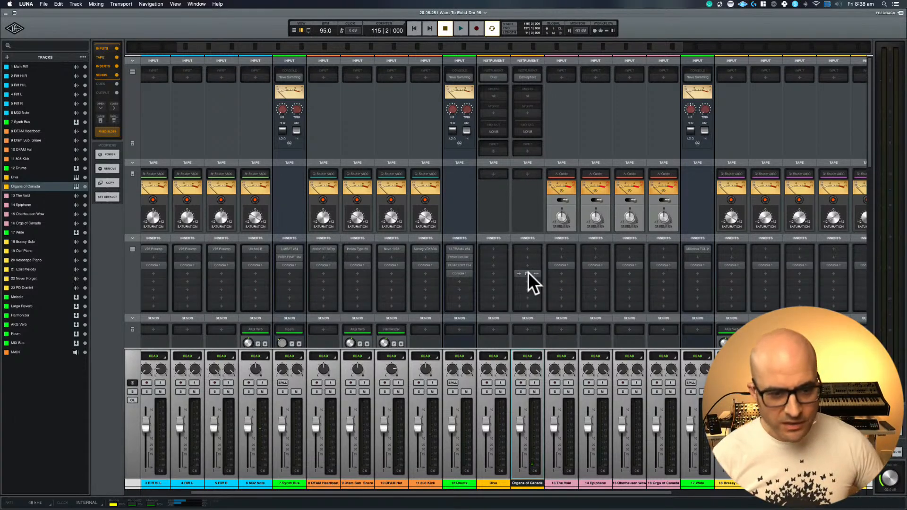
pyautogui.press('super+equal')
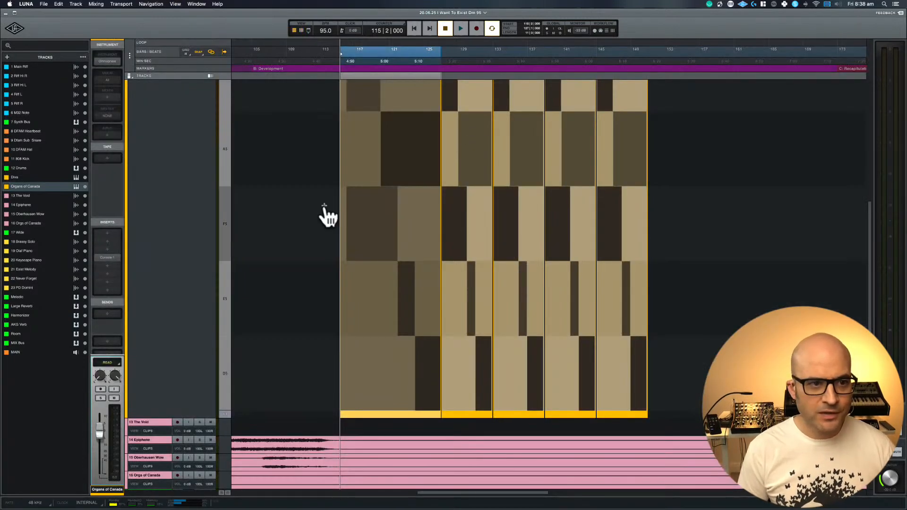
pyautogui.click(188, 185)
pyautogui.scroll(2, 277, 125)
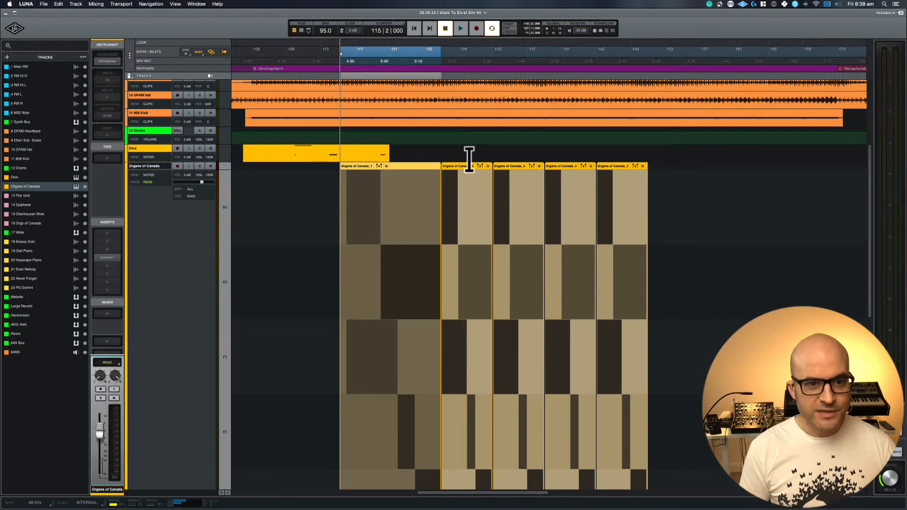
pyautogui.press('super+minus')
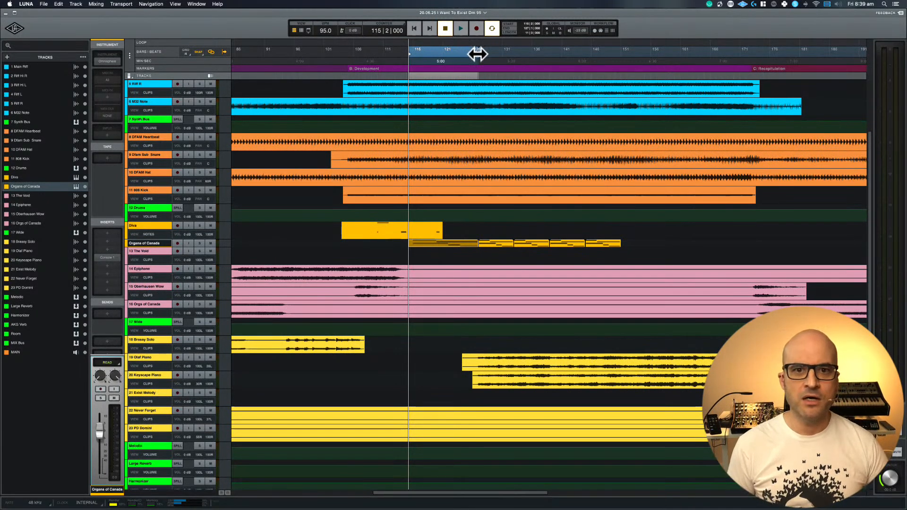
pyautogui.moveTo(478, 55); pyautogui.dragTo(626, 59)
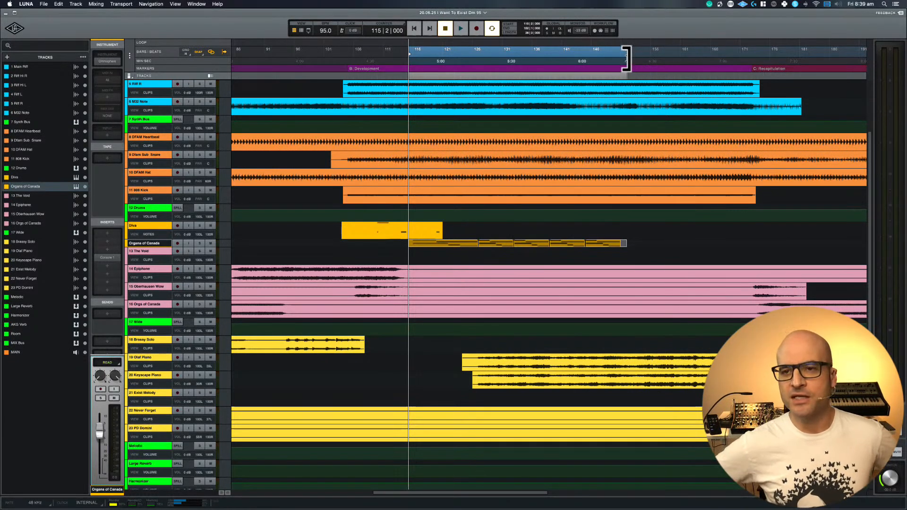
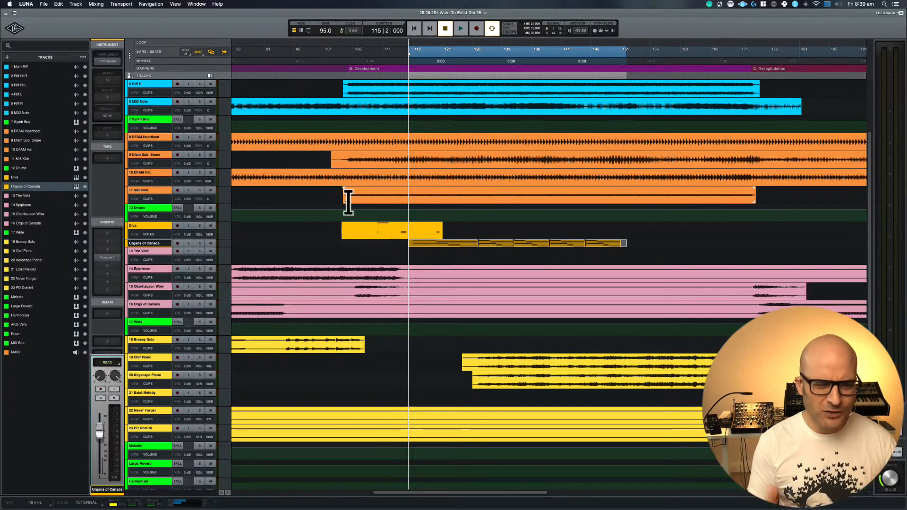
# - Enlarge the Organs of Canada track and listen to the selected section from 115|2 together with the surrounding tracks
pyautogui.moveTo(76, 288); pyautogui.dragTo(127, 284)
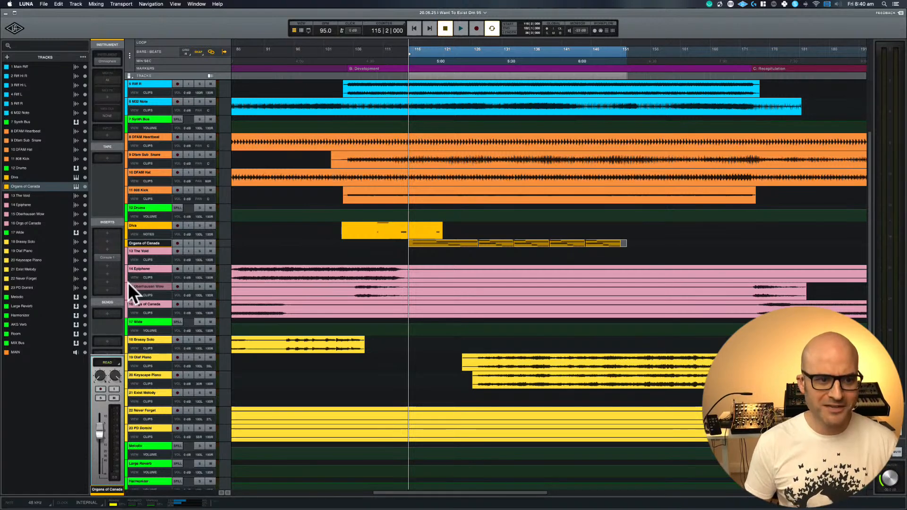
pyautogui.press('e')
pyautogui.scroll(3, 341, 241)
pyautogui.scroll(3, 340, 243)
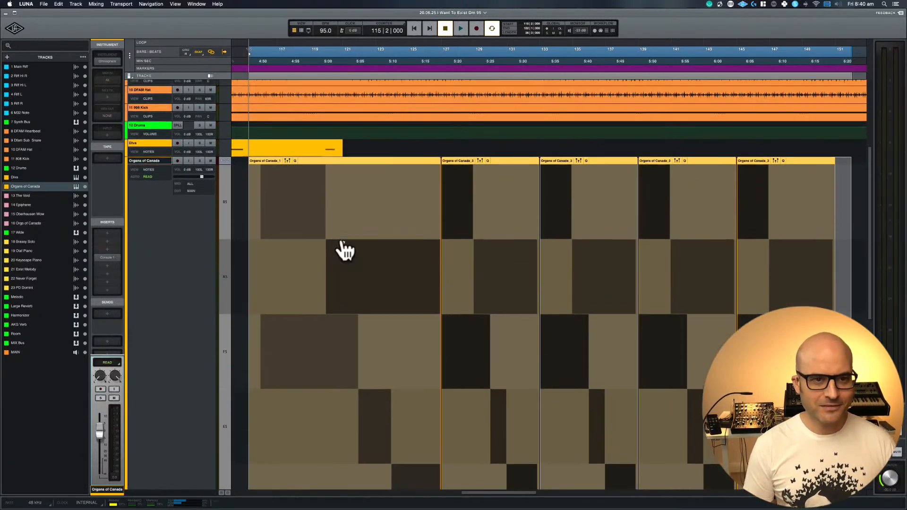
pyautogui.press('space')
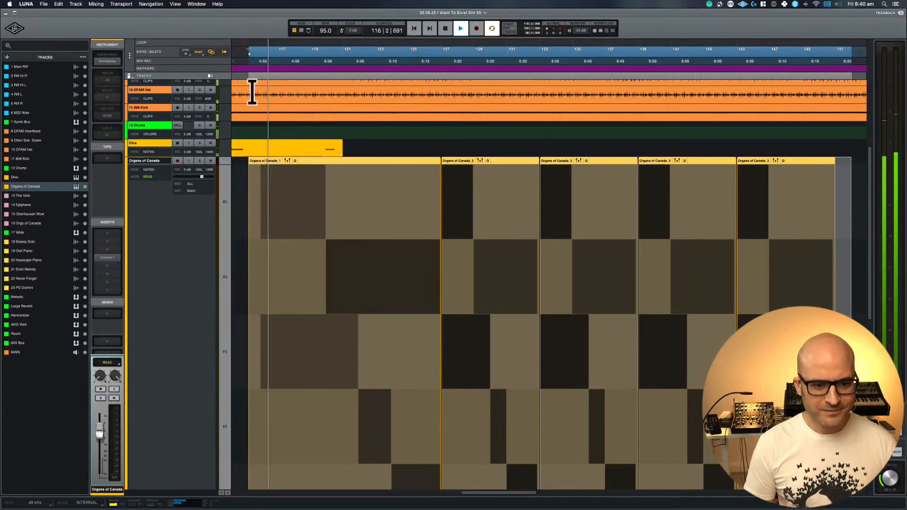
pyautogui.hscroll(-6, 266, 162)
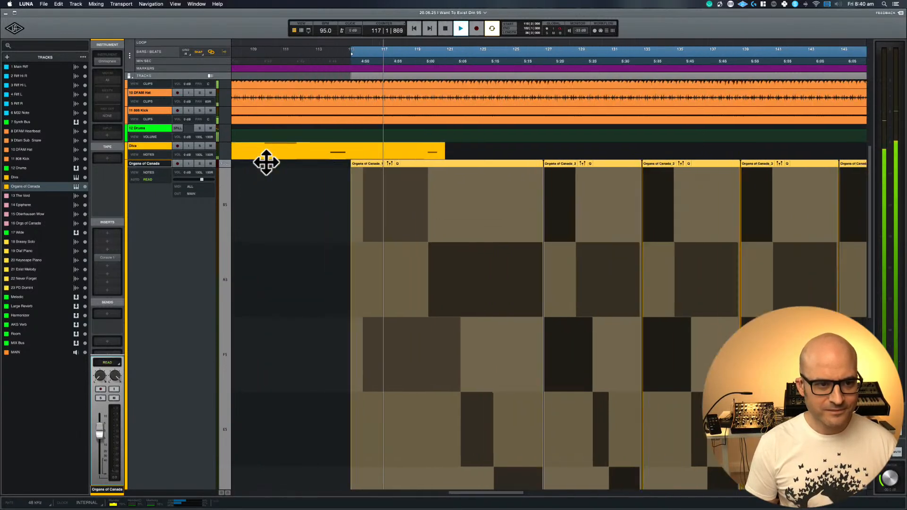
pyautogui.scroll(8, 265, 162)
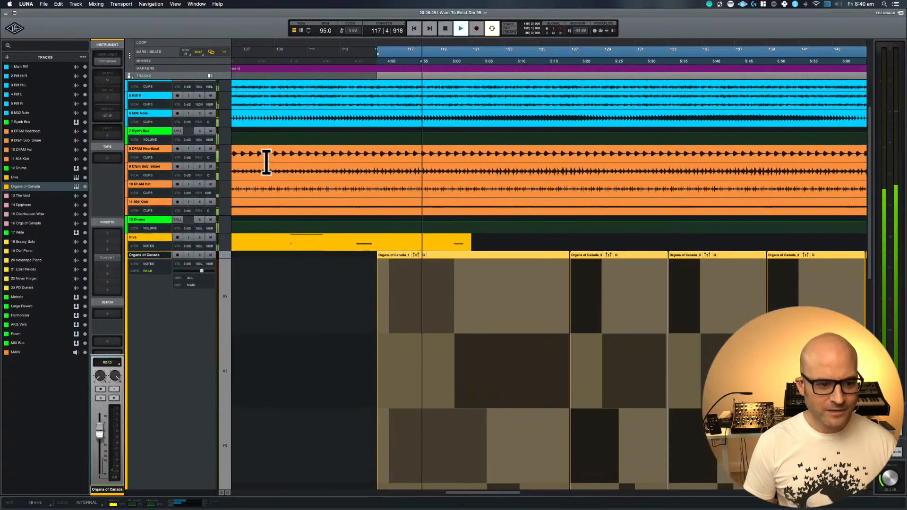
pyautogui.press('space')
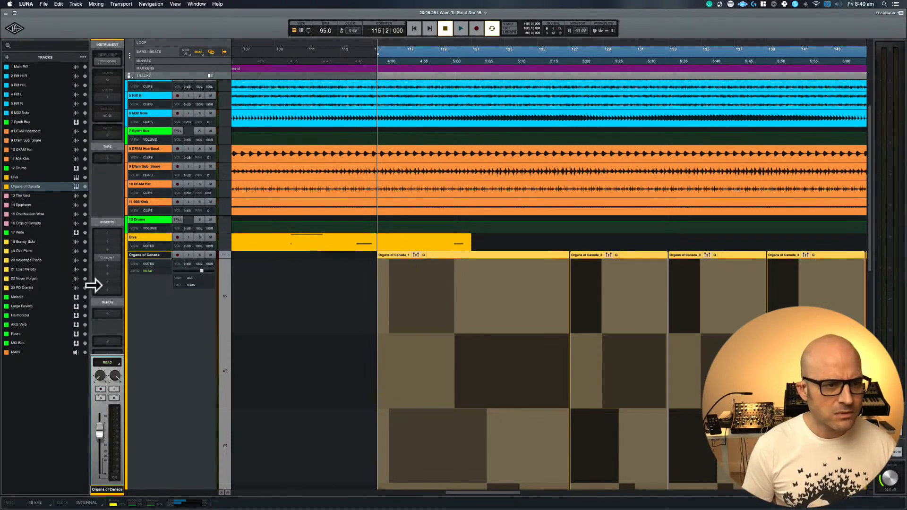
# - Raise Omnisphere's master output level to maximum for the Organs of Canada patch and close the instrument window
pyautogui.click(106, 57)
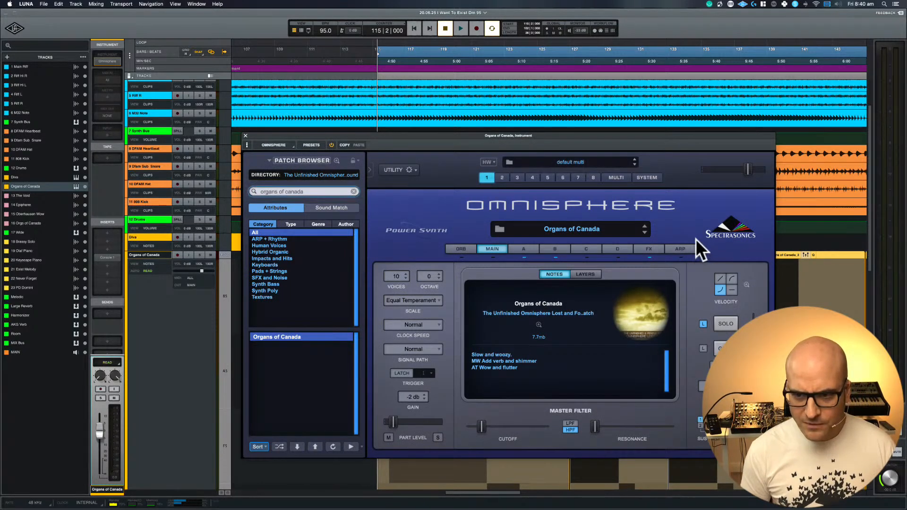
pyautogui.moveTo(742, 172); pyautogui.dragTo(838, 179)
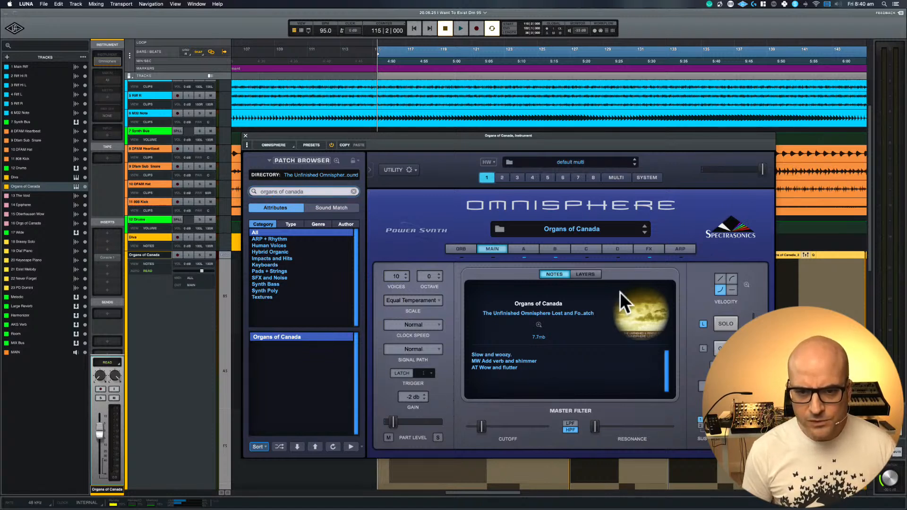
pyautogui.click(245, 136)
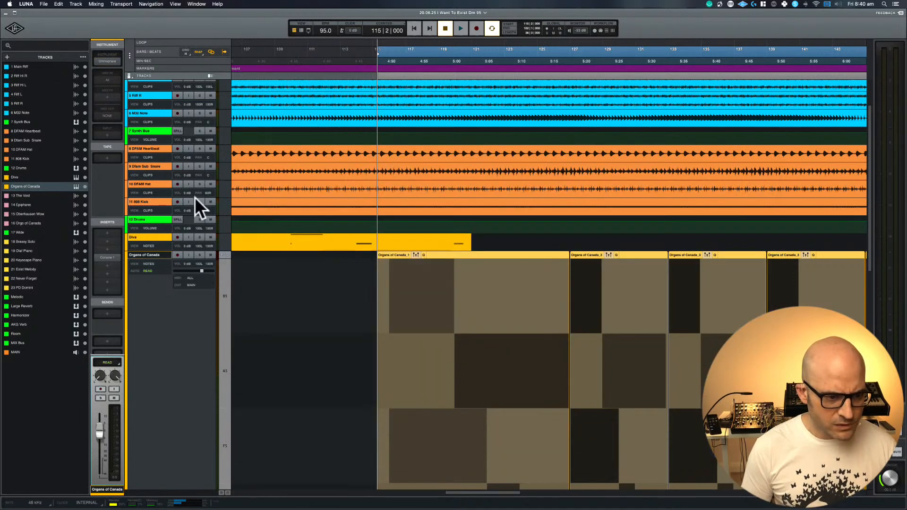
# - Raise the Organs of Canada channel fader to 12 dB and audition the pad against the mix from 115|2
pyautogui.moveTo(103, 429); pyautogui.dragTo(103, 413)
pyautogui.press('space')
pyautogui.press('space')
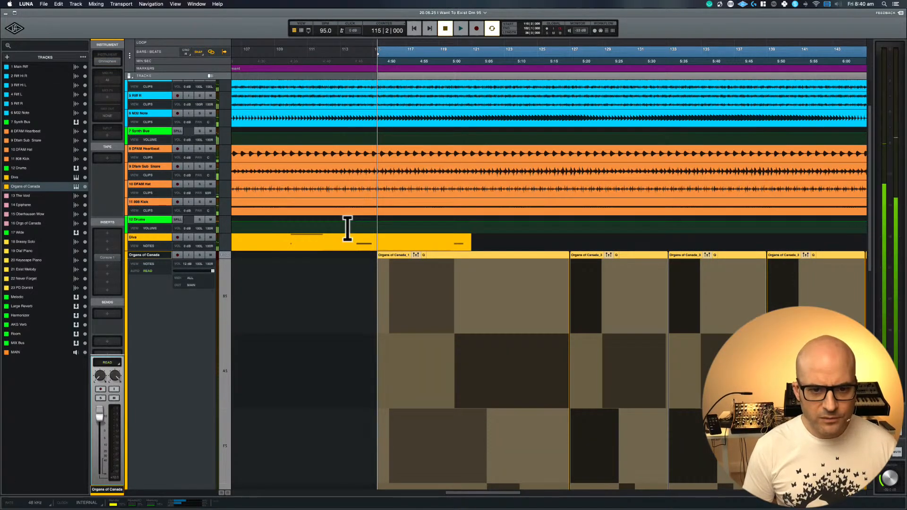
pyautogui.press('space')
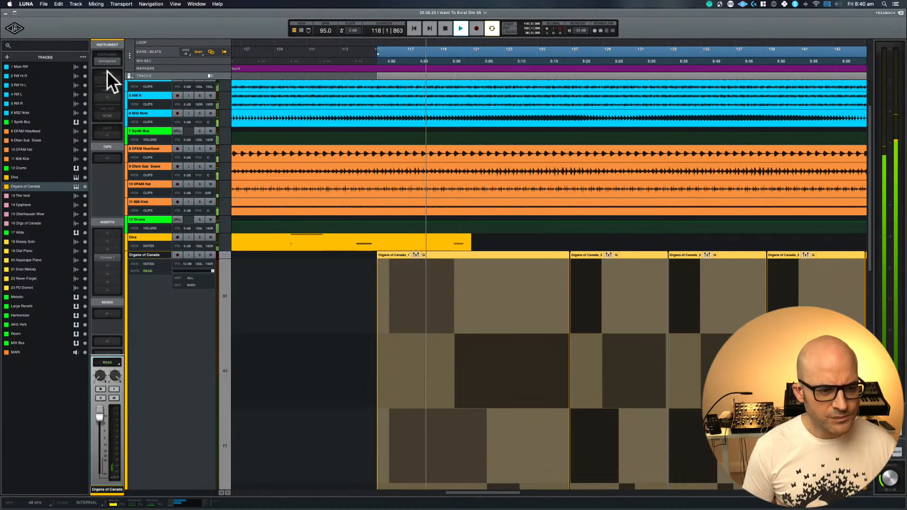
pyautogui.moveTo(109, 256)
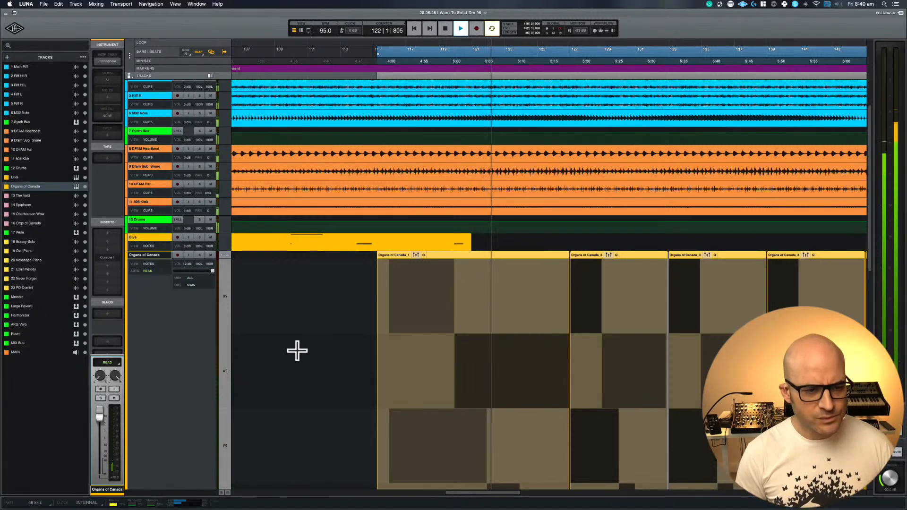
pyautogui.press('space')
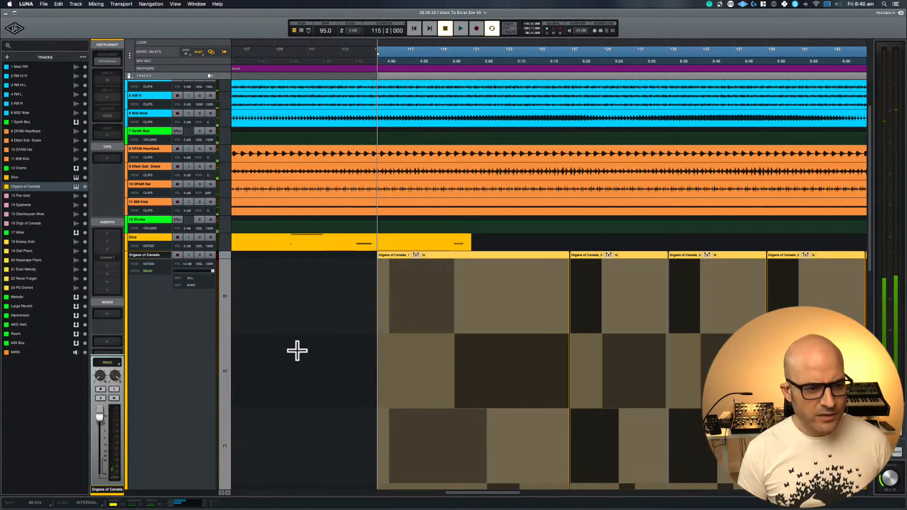
# - Examine the output and cue routing of the Organs of Canada channel in the mixer, and return to the timeline
pyautogui.press('super+equal')
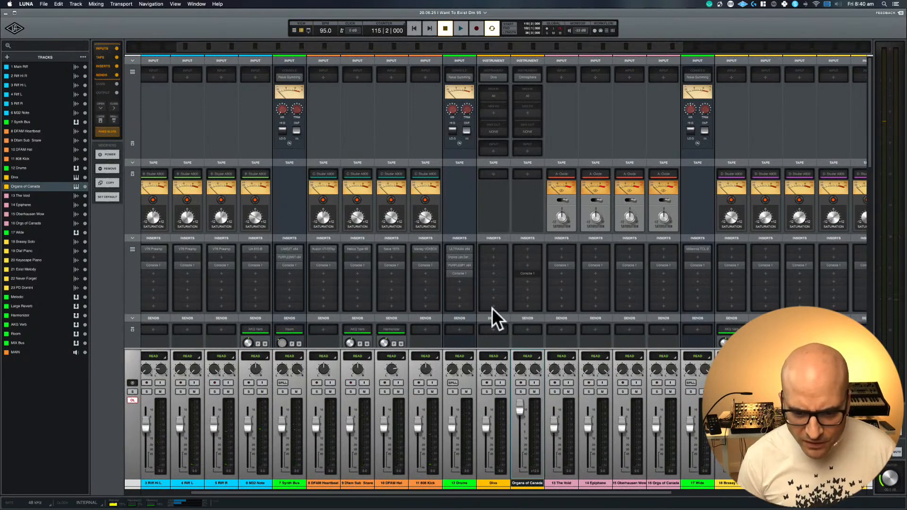
pyautogui.scroll(-4, 492, 308)
pyautogui.scroll(-10, 509, 223)
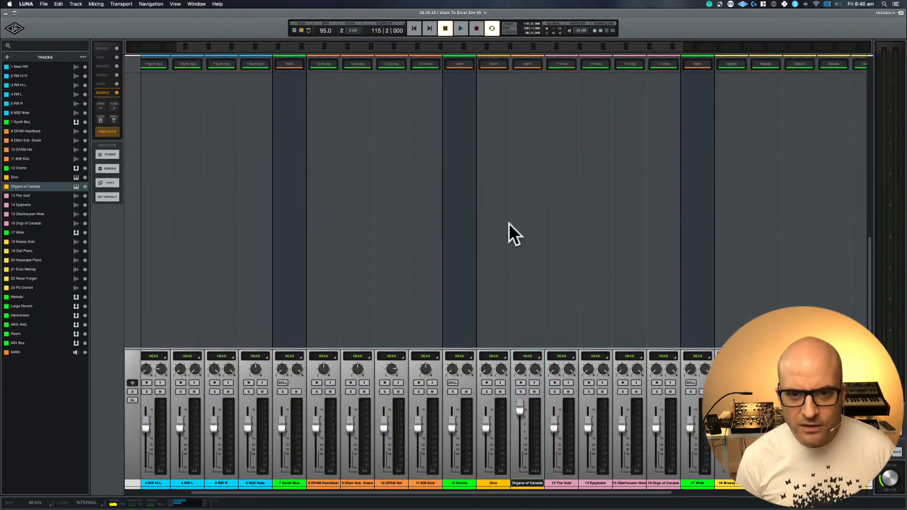
pyautogui.scroll(3, 519, 144)
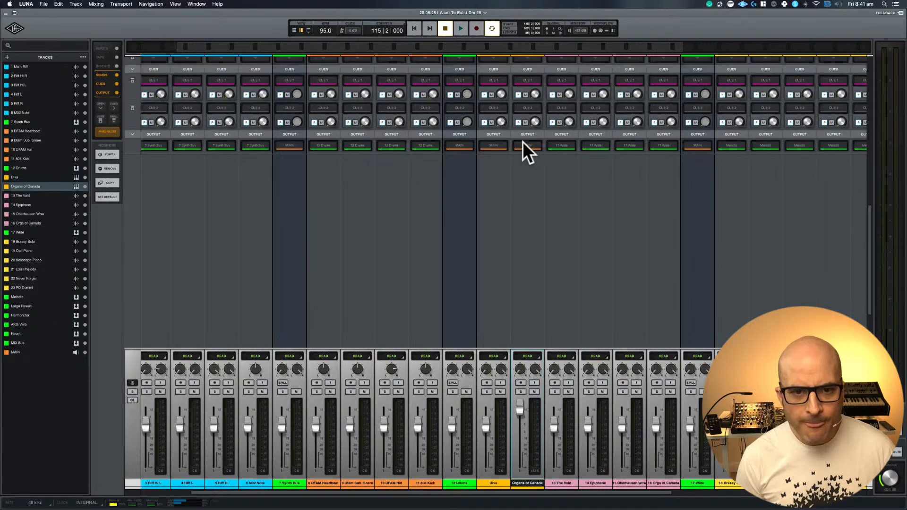
pyautogui.scroll(10, 523, 141)
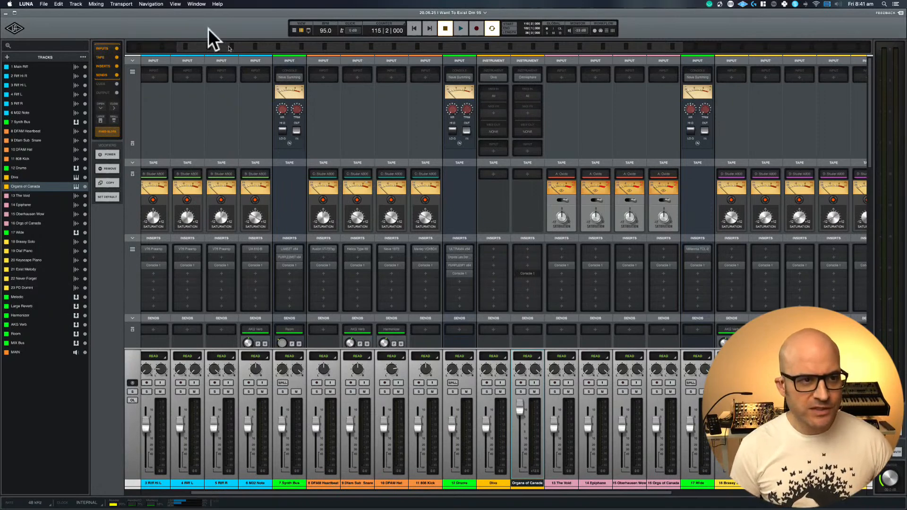
pyautogui.press('super+equal')
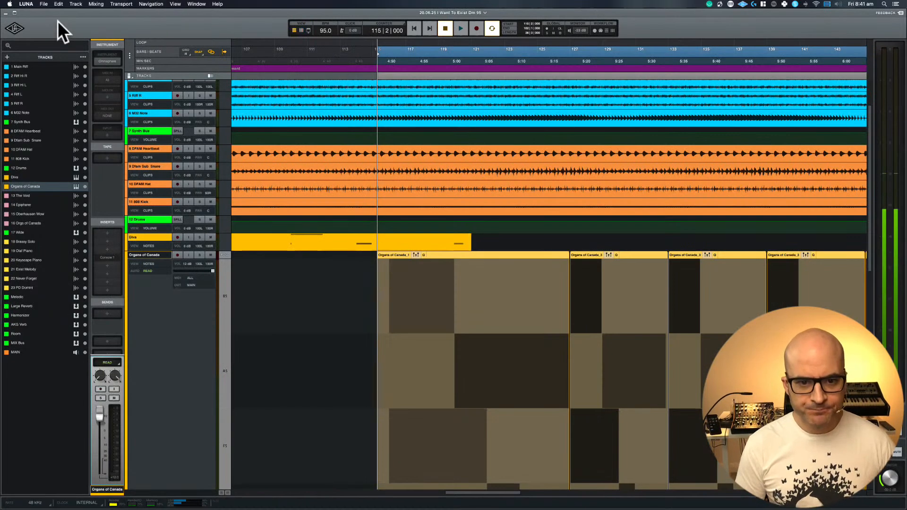
# - Duplicate the first Organs of Canada clip to an earlier position starting at 103|3, near the start of the Development section
pyautogui.press('super+minus')
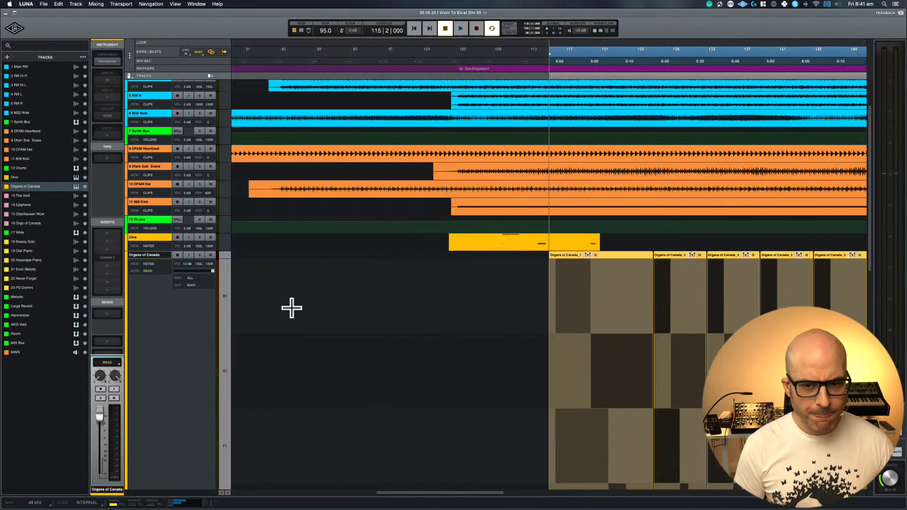
pyautogui.click(527, 230)
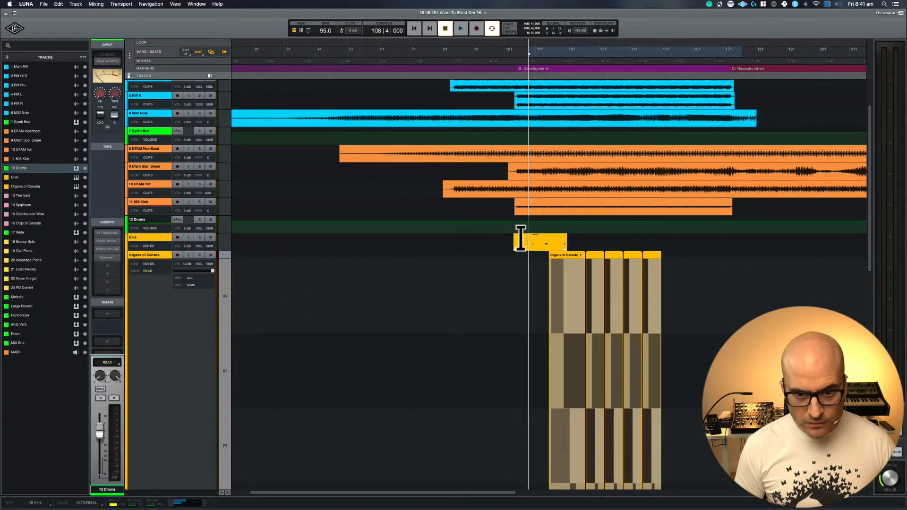
pyautogui.click(517, 248)
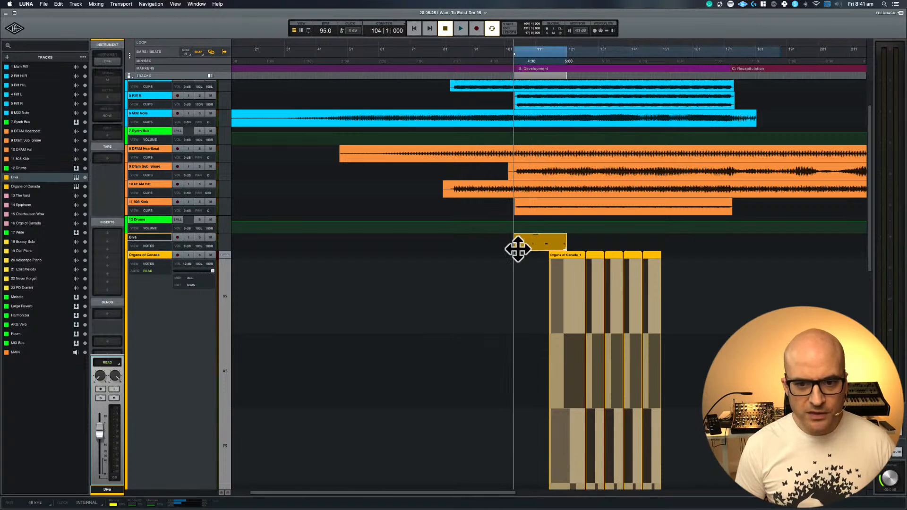
pyautogui.click(568, 255)
pyautogui.moveTo(569, 255); pyautogui.dragTo(530, 257)
pyautogui.press('super+equal')
pyautogui.press('super+equal')
pyautogui.press('super+equal')
pyautogui.press('super+equal')
pyautogui.press('super+equal')
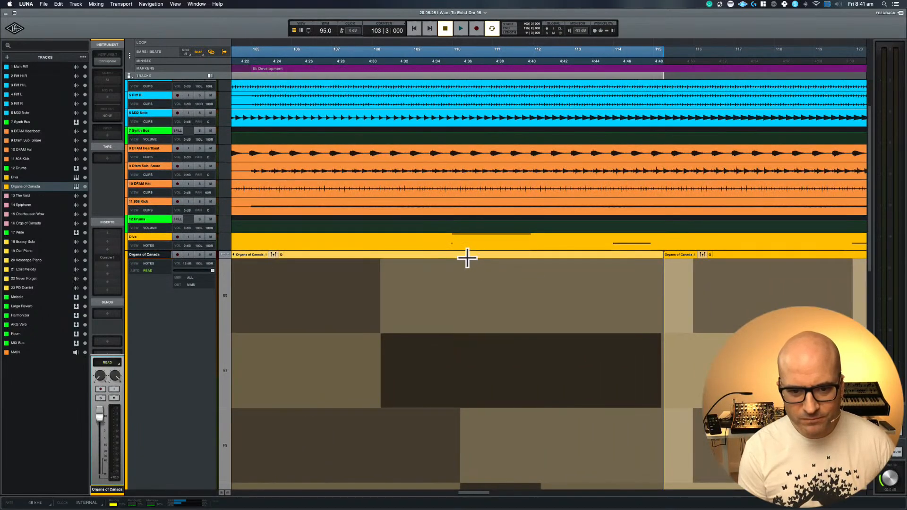
# - Move the duplicated Organs of Canada clip so that it starts at 104|2, and fit the arrangement's tracks back in view
pyautogui.moveTo(466, 256); pyautogui.dragTo(494, 251)
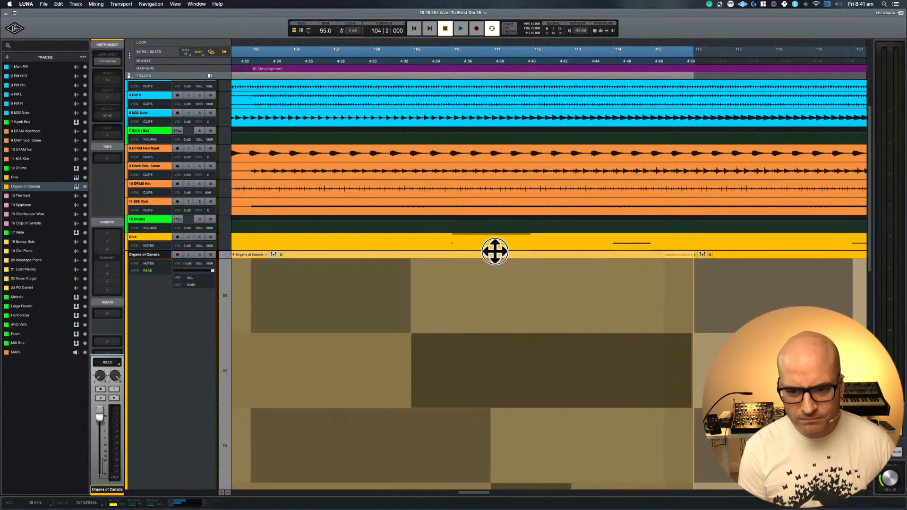
pyautogui.hscroll(-5, 324, 274)
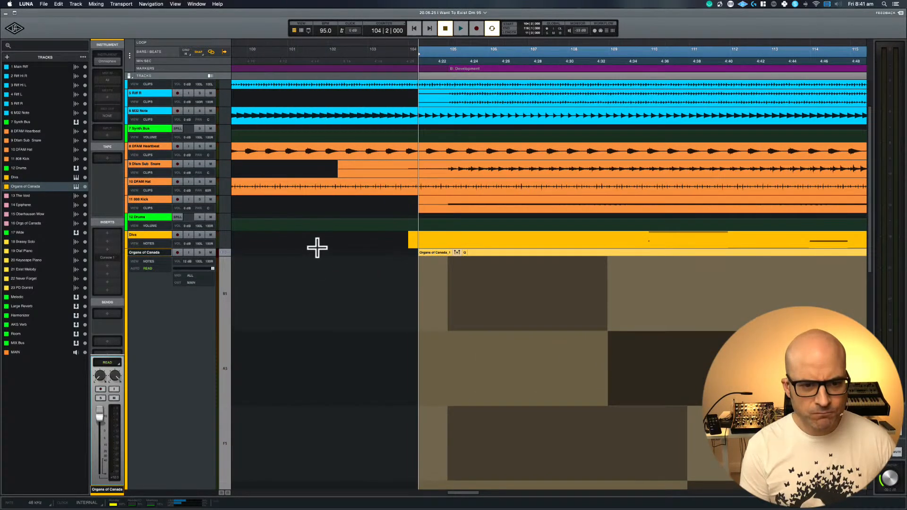
pyautogui.scroll(-3, 322, 266)
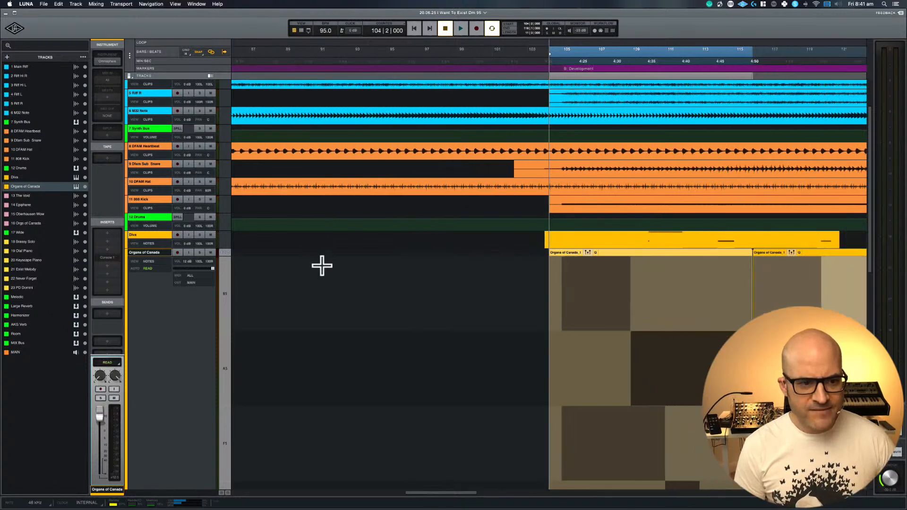
pyautogui.hotkey('alt', 'z')
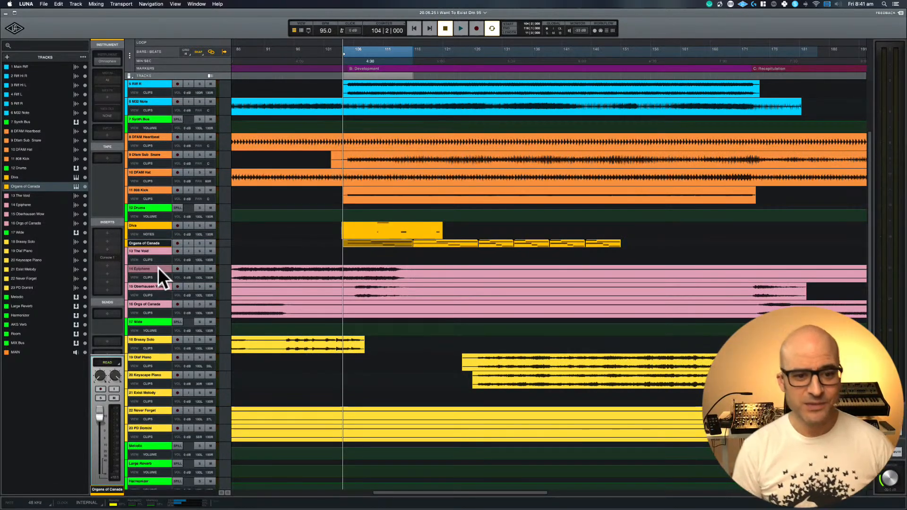
# - Delete the recorded clip from the Diva track at bar 104
pyautogui.click(362, 217)
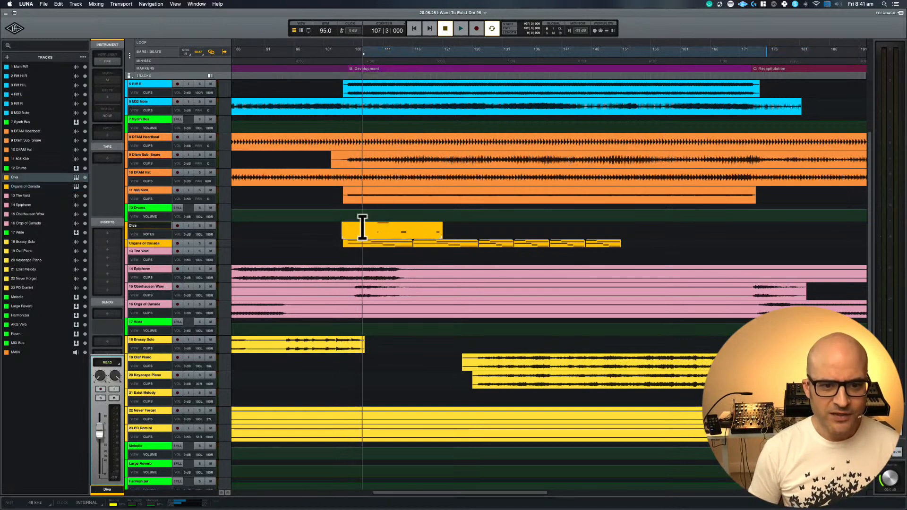
pyautogui.click(354, 231)
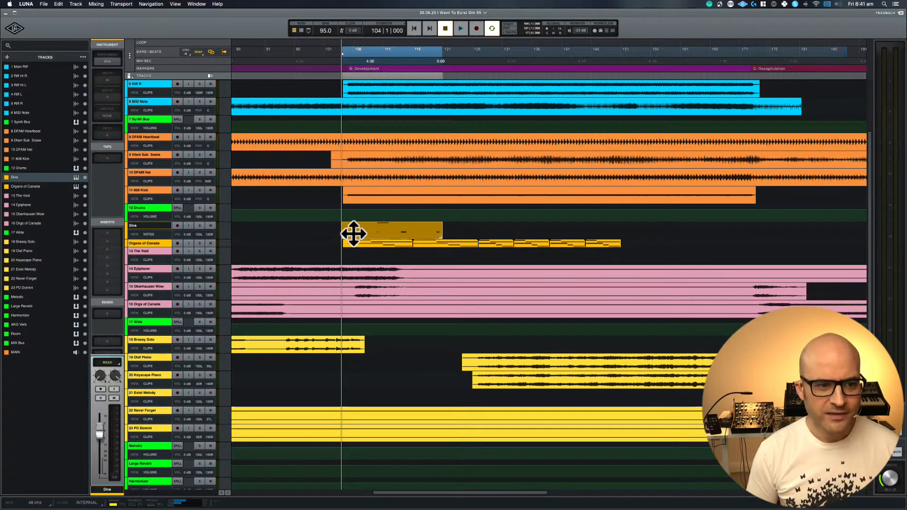
pyautogui.press('Delete')
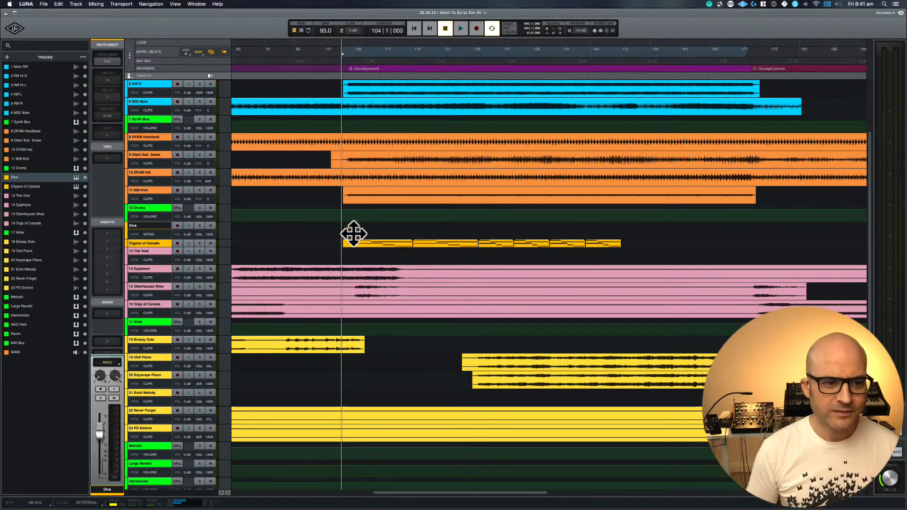
# - Select the timeline range spanning the Organs of Canada clips, with its start at 104|4
pyautogui.click(149, 242)
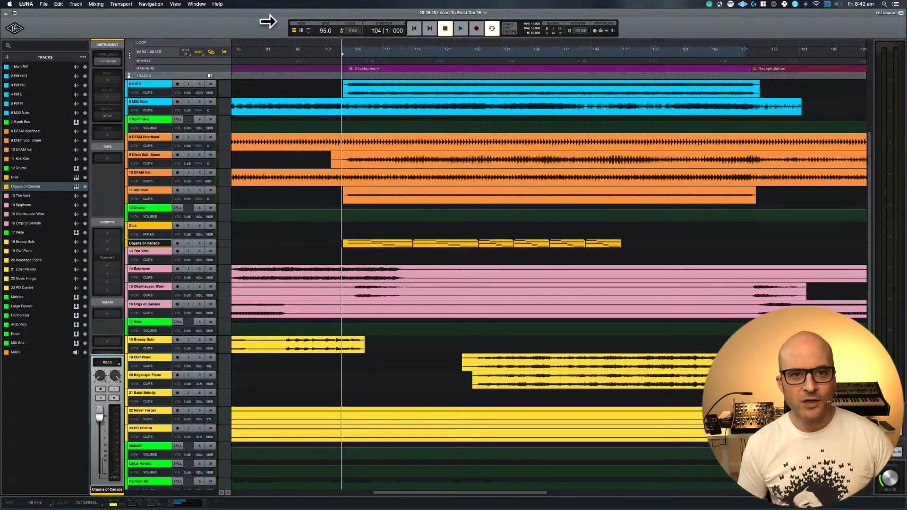
pyautogui.click(376, 49)
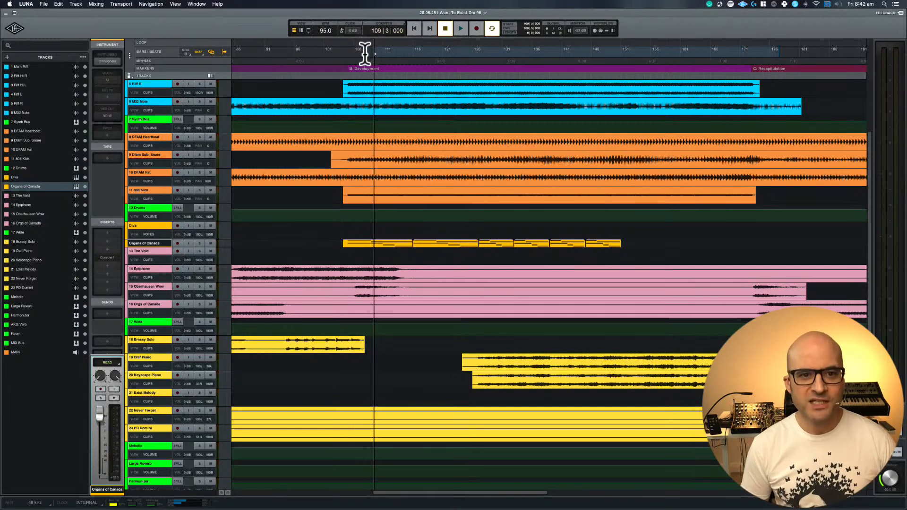
pyautogui.moveTo(348, 48); pyautogui.dragTo(622, 42)
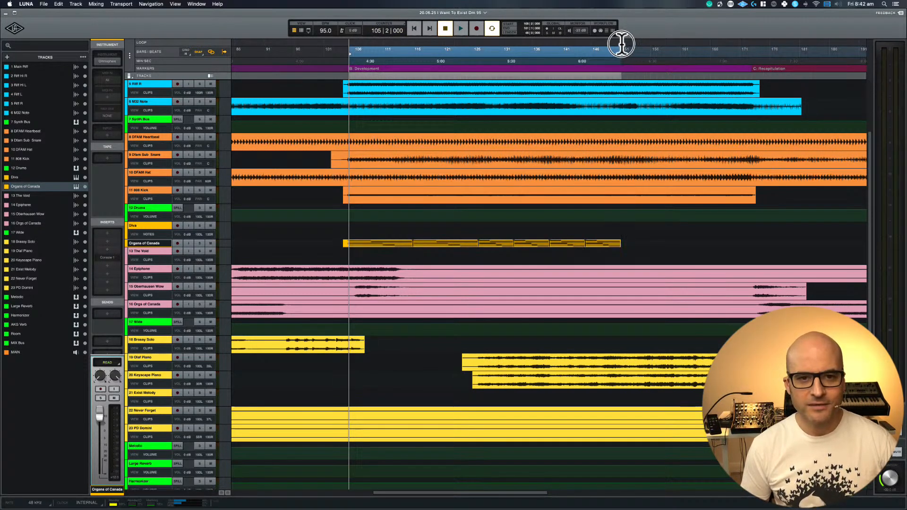
pyautogui.click(345, 52)
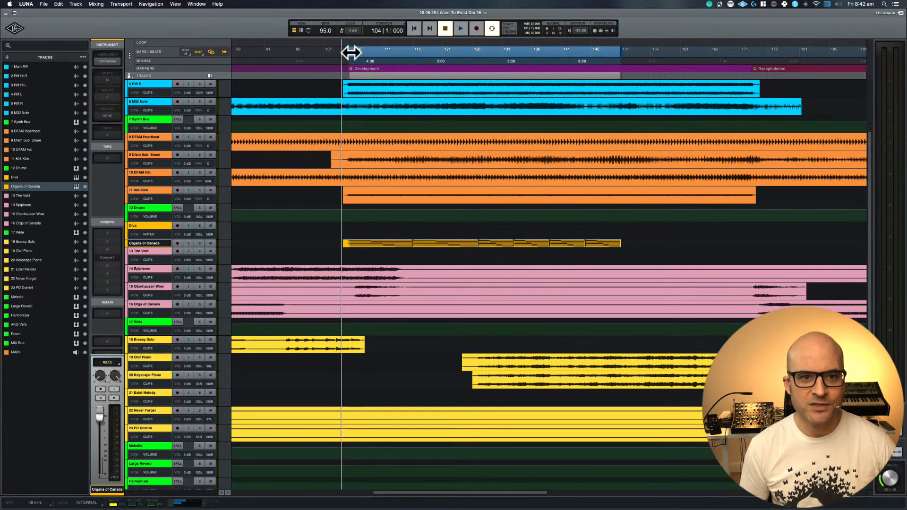
pyautogui.moveTo(349, 53); pyautogui.dragTo(347, 54)
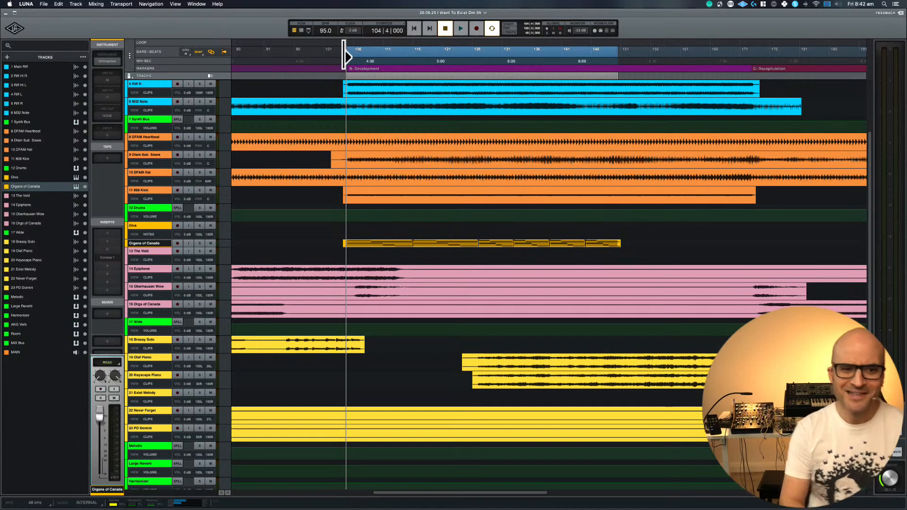
# - Select the Diva track and arm it for recording, leaving the view list's search field empty
pyautogui.click(154, 224)
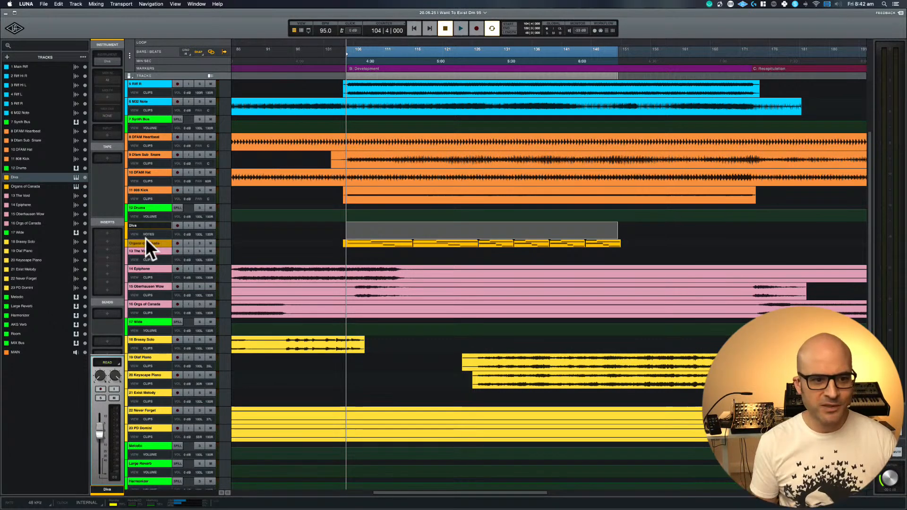
pyautogui.click(146, 240)
pyautogui.click(156, 231)
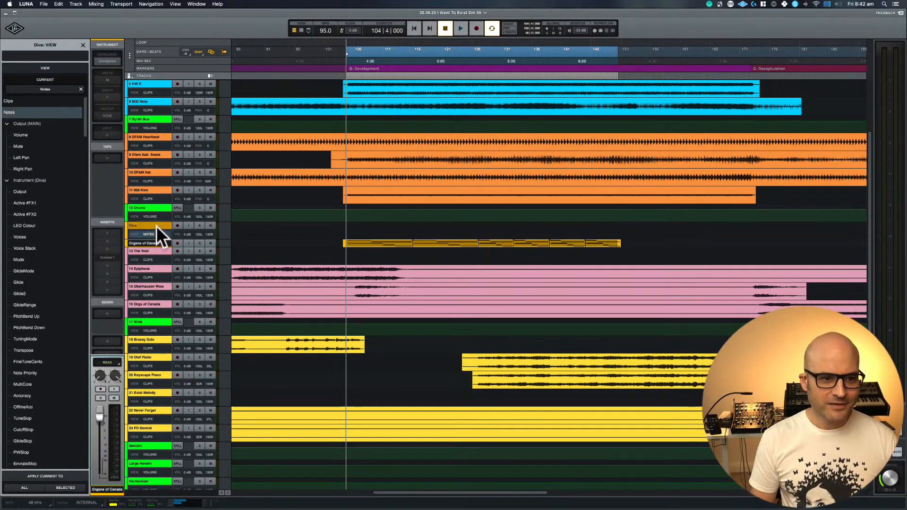
pyautogui.click(167, 225)
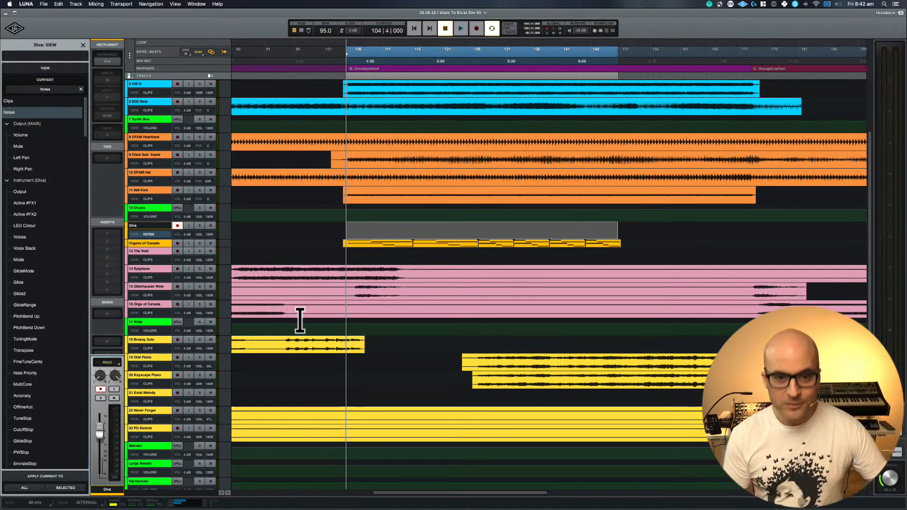
pyautogui.write('3 3')
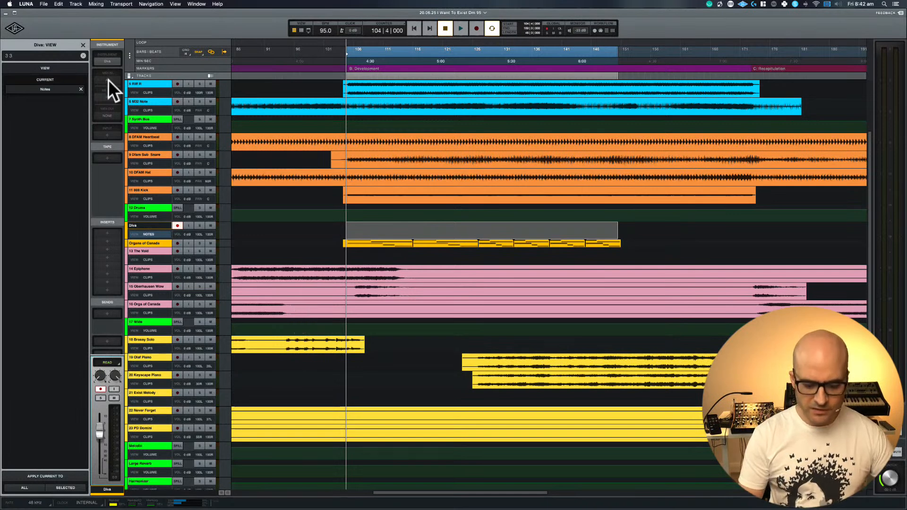
pyautogui.click(83, 55)
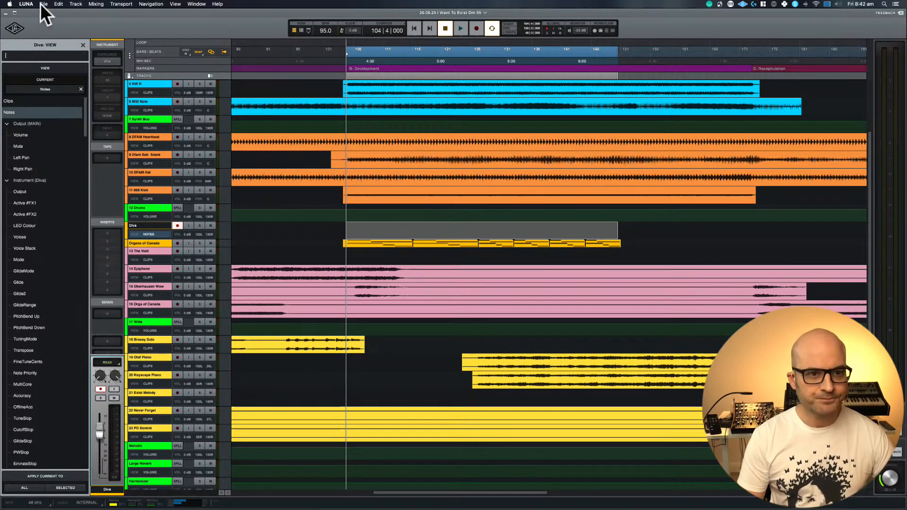
# - Record a new Diva take from 95|3 through the Development section, stop recording, and disarm the Diva track
pyautogui.click(290, 246)
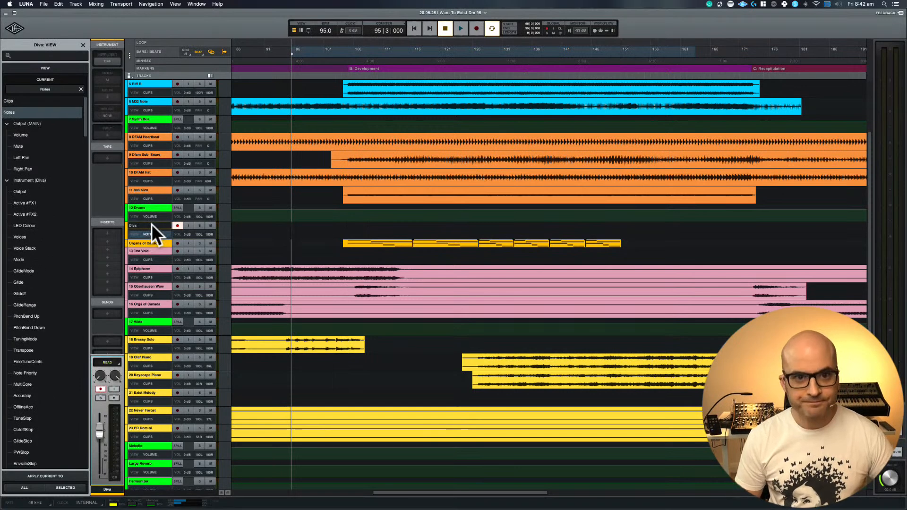
pyautogui.press('r')
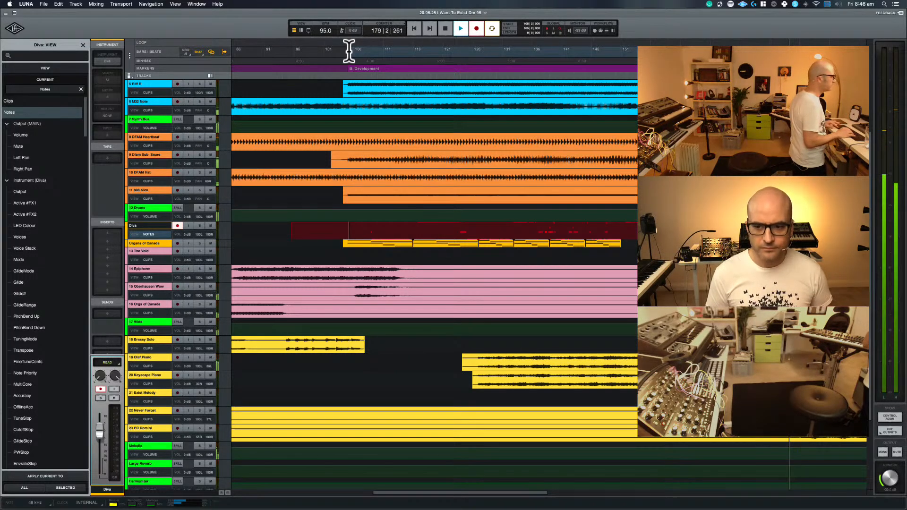
pyautogui.press('space')
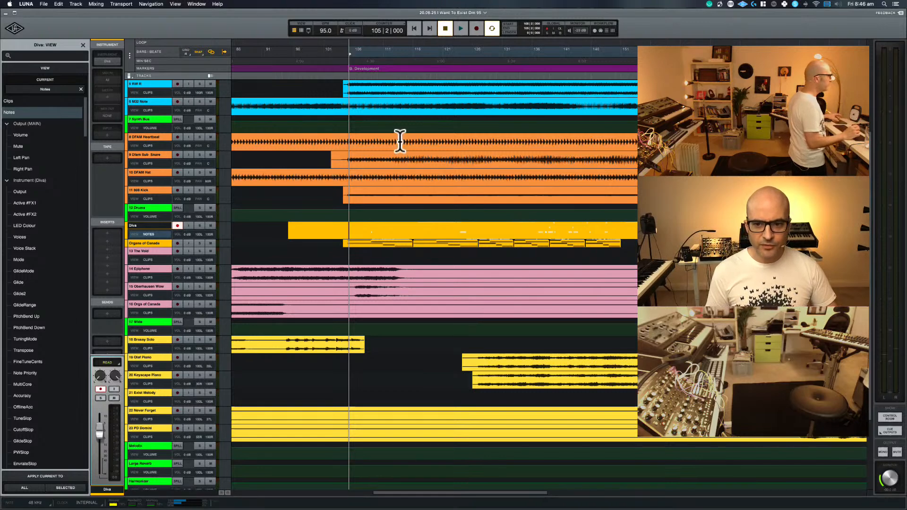
pyautogui.scroll(-5, 400, 140)
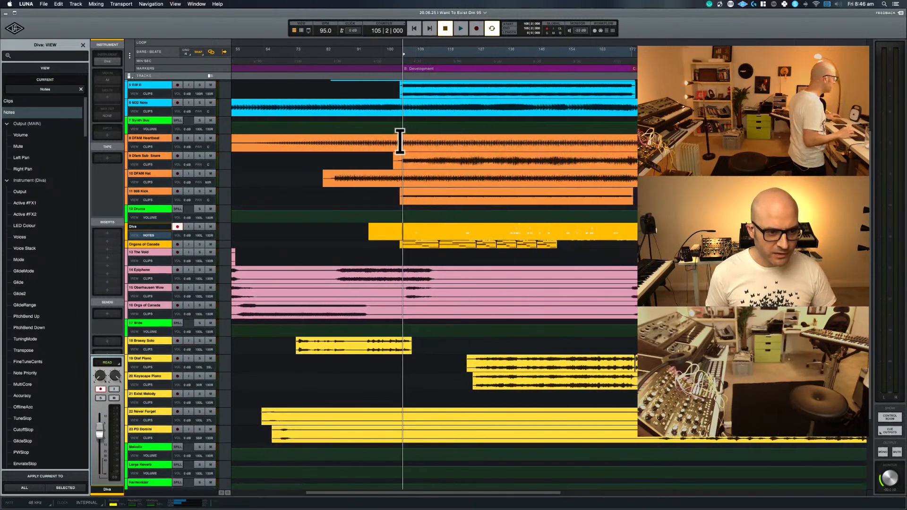
pyautogui.click(179, 228)
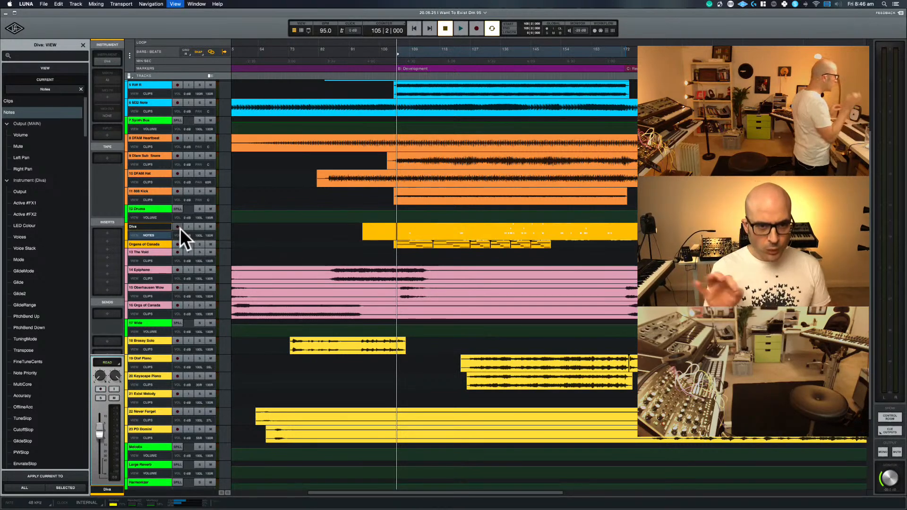
# - Examine the output routing of the channels in the mixer, comparing Diva with the other instruments
pyautogui.press('super+equal')
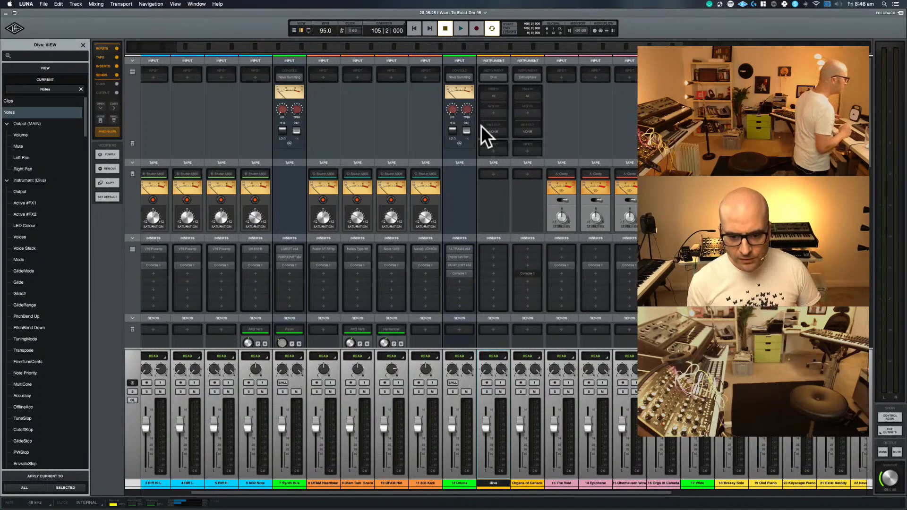
pyautogui.scroll(-6, 537, 333)
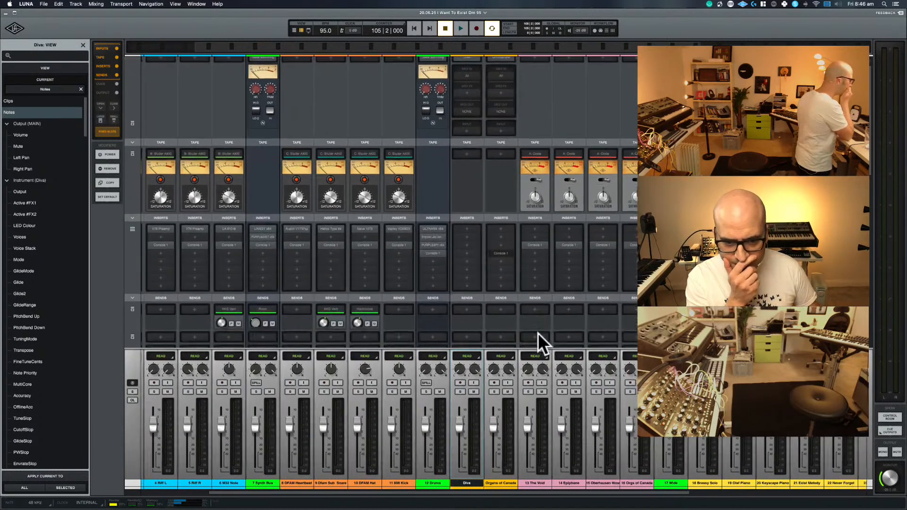
pyautogui.scroll(-4, 538, 333)
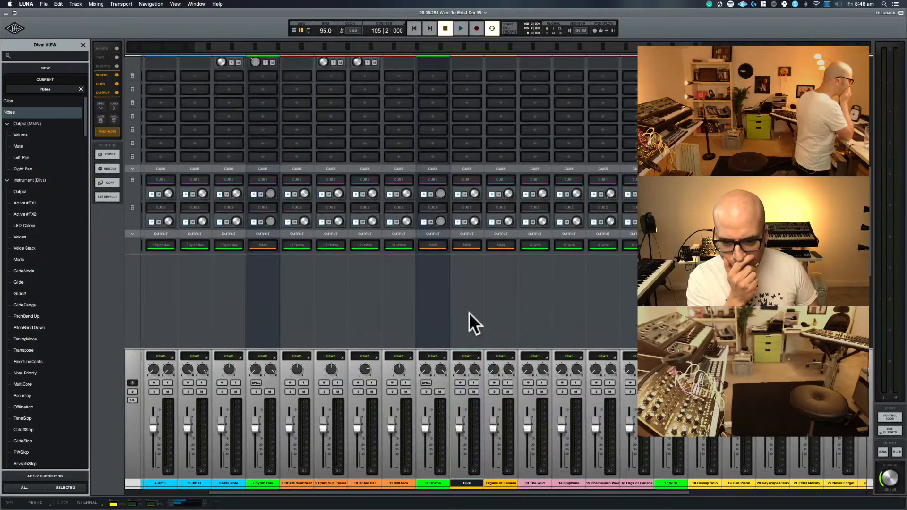
pyautogui.hscroll(-5, 469, 313)
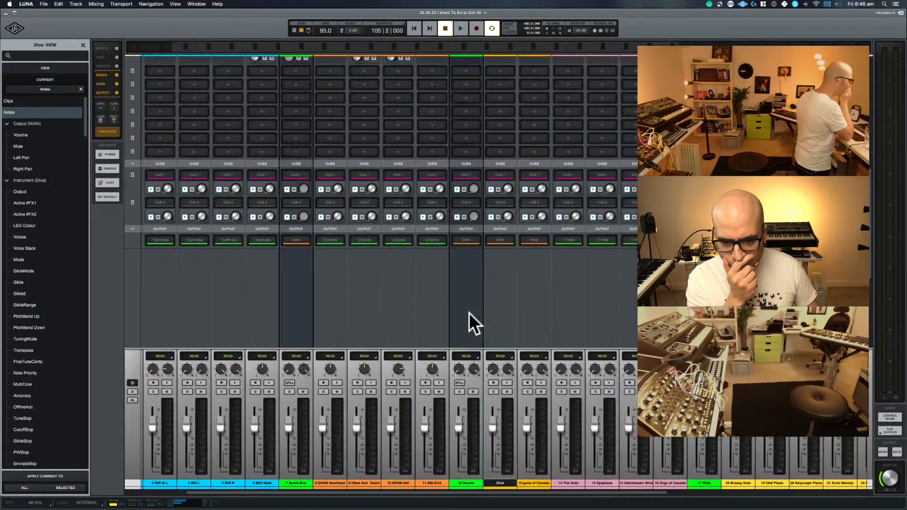
pyautogui.scroll(-1, 468, 313)
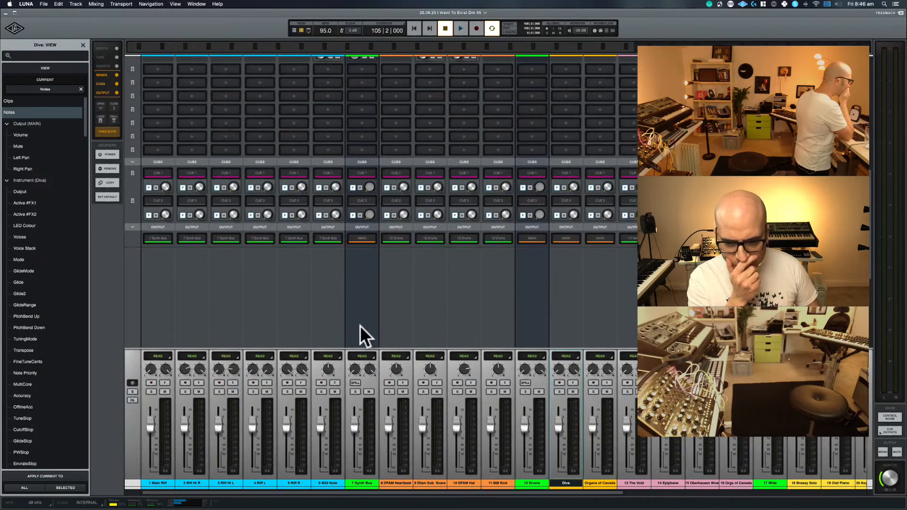
pyautogui.hscroll(3, 360, 325)
pyautogui.hscroll(7, 360, 325)
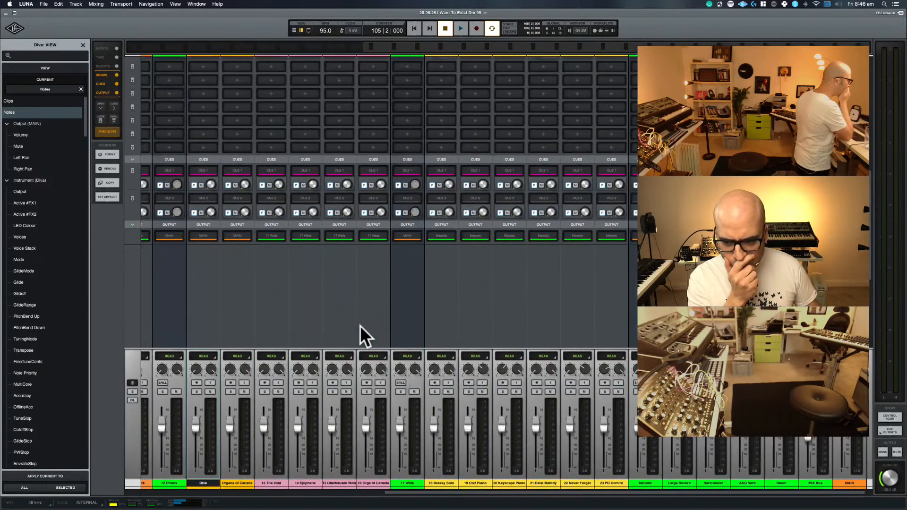
pyautogui.hscroll(-4, 516, 301)
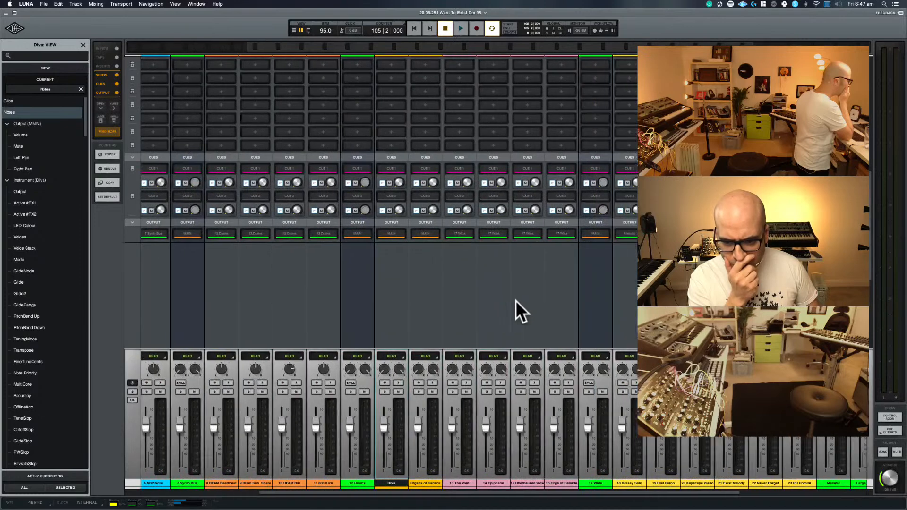
pyautogui.hscroll(3, 515, 300)
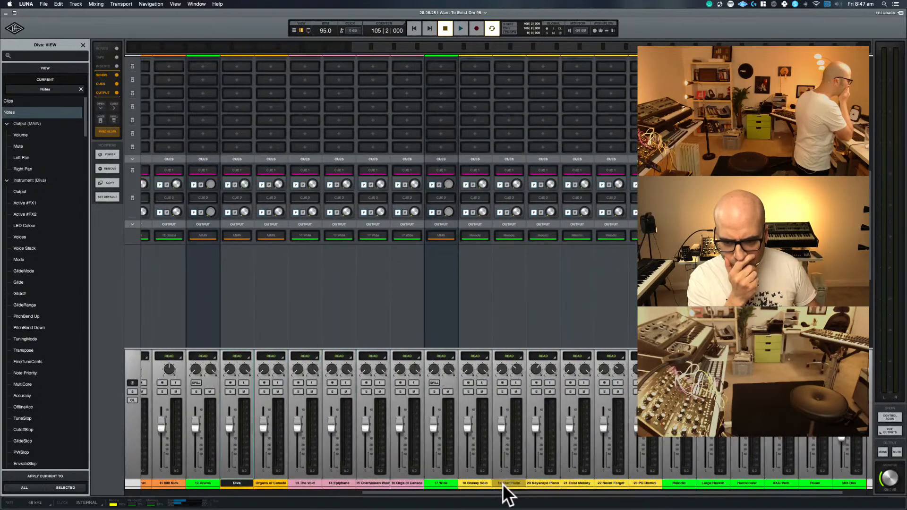
pyautogui.hscroll(-4, 523, 214)
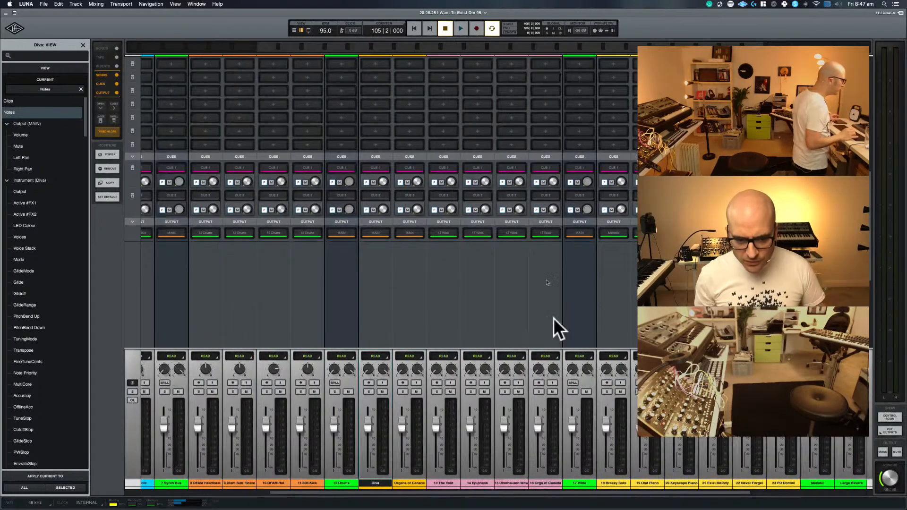
pyautogui.hscroll(-4, 538, 379)
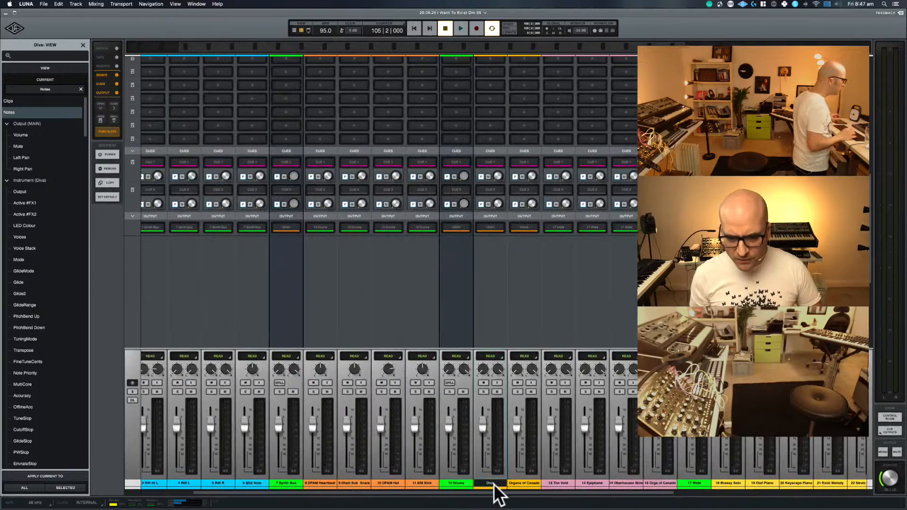
# - Move the Diva channel directly before 19 Olaf Piano, route its output to the Melodic bus, and return to the timeline
pyautogui.moveTo(496, 485); pyautogui.dragTo(747, 466)
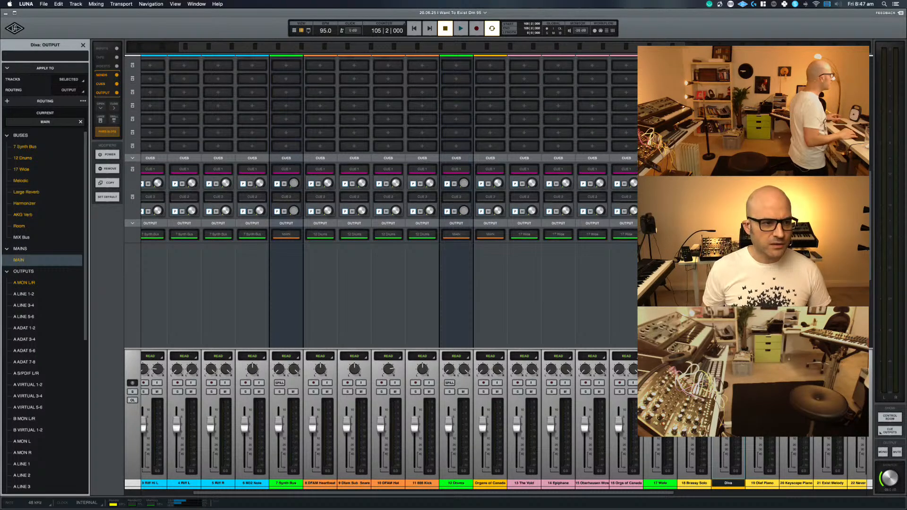
pyautogui.click(21, 180)
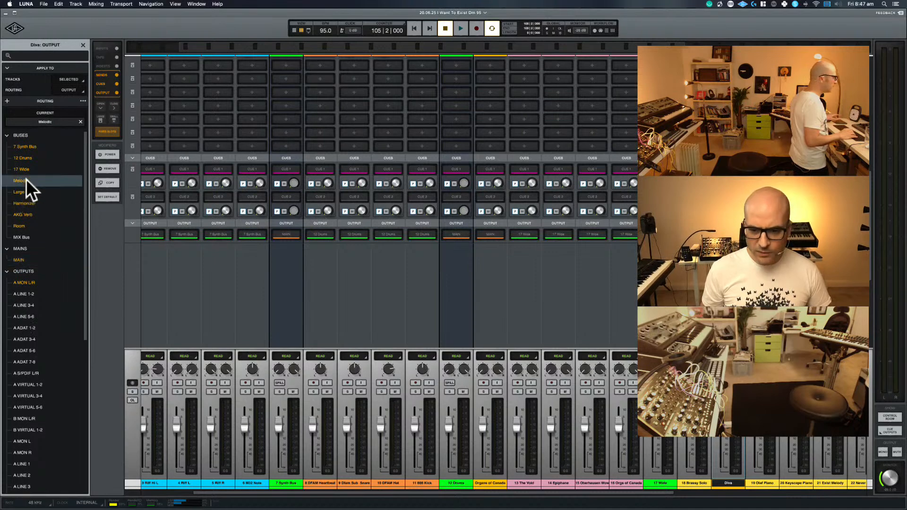
pyautogui.hscroll(10, 449, 223)
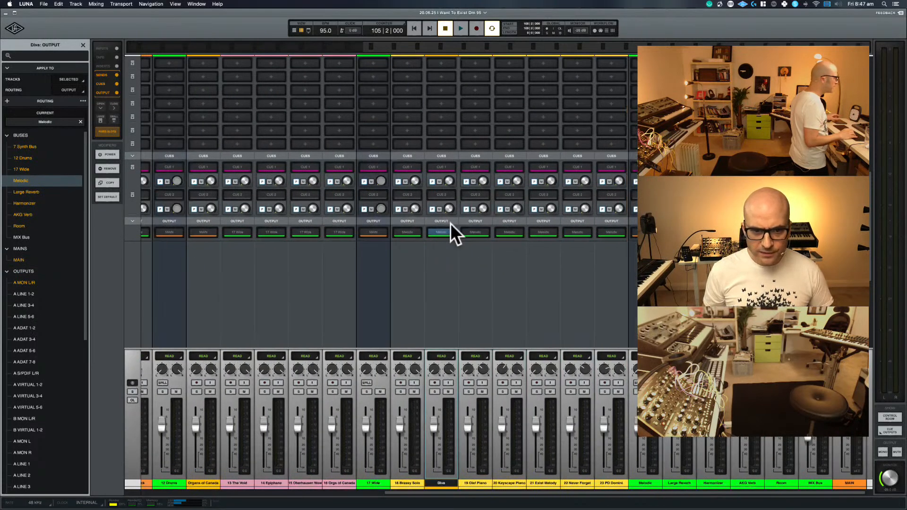
pyautogui.scroll(5, 434, 286)
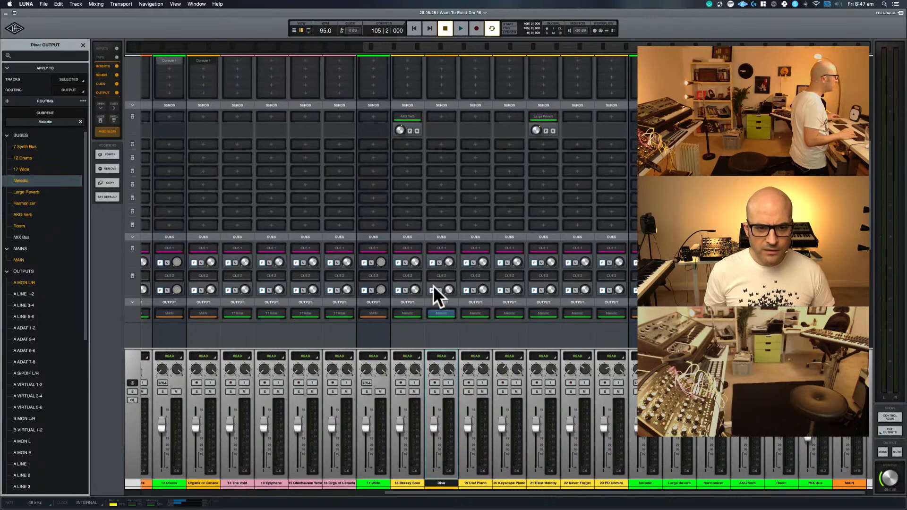
pyautogui.scroll(9, 433, 285)
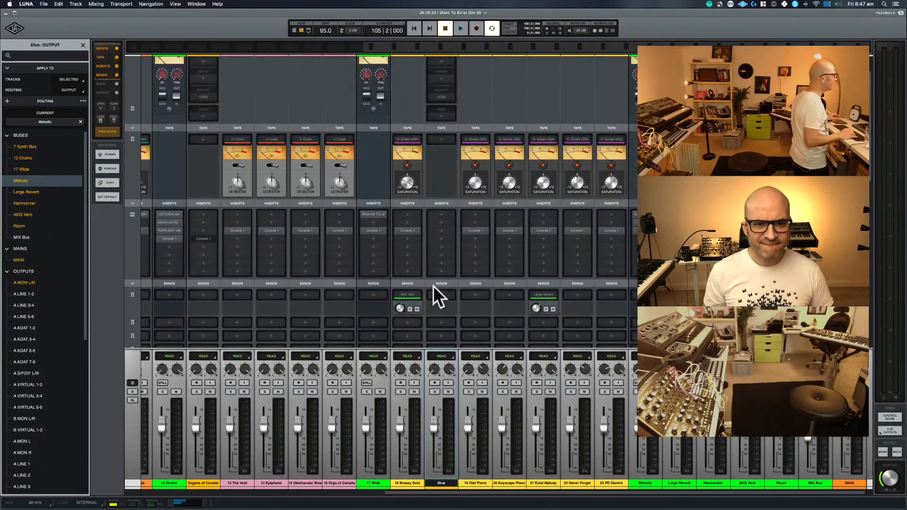
pyautogui.scroll(-8, 432, 285)
pyautogui.hscroll(-10, 433, 286)
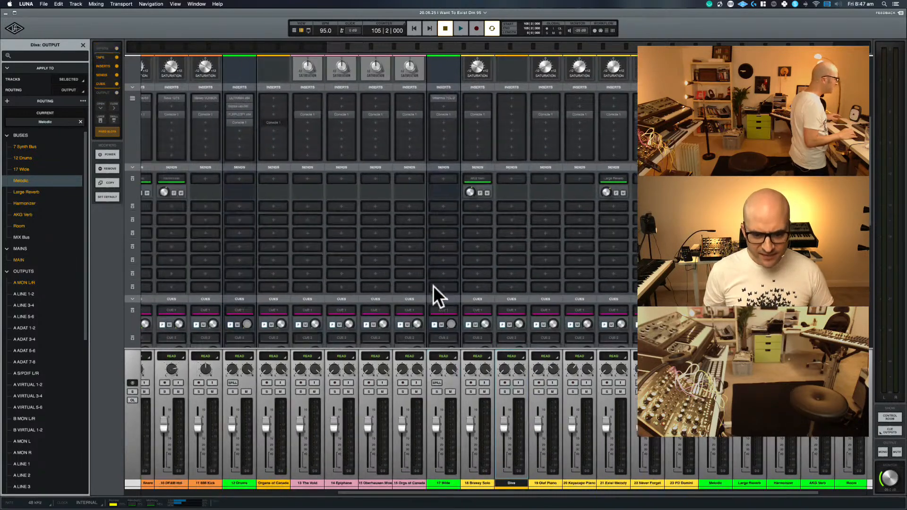
pyautogui.press('super+equal')
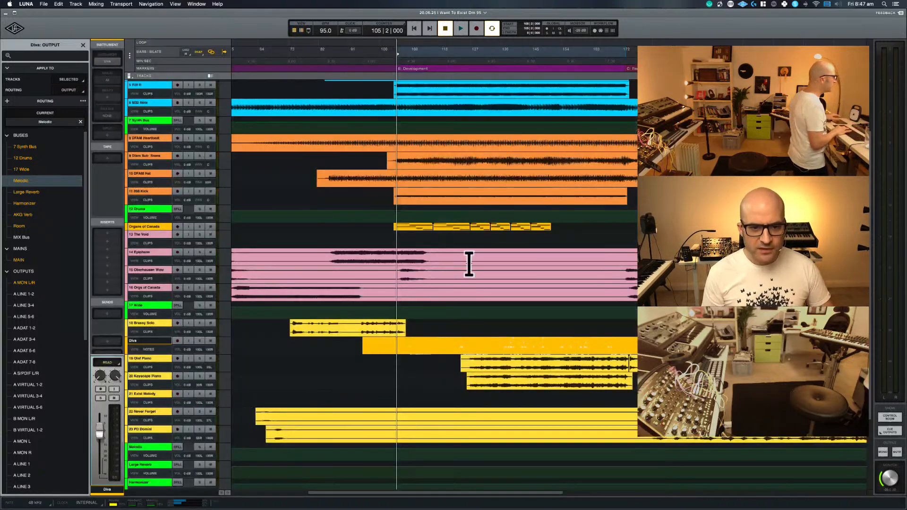
# - Select the part of the Diva clip from 104|3 to near the end of the Development section
pyautogui.moveTo(366, 235); pyautogui.dragTo(575, 225)
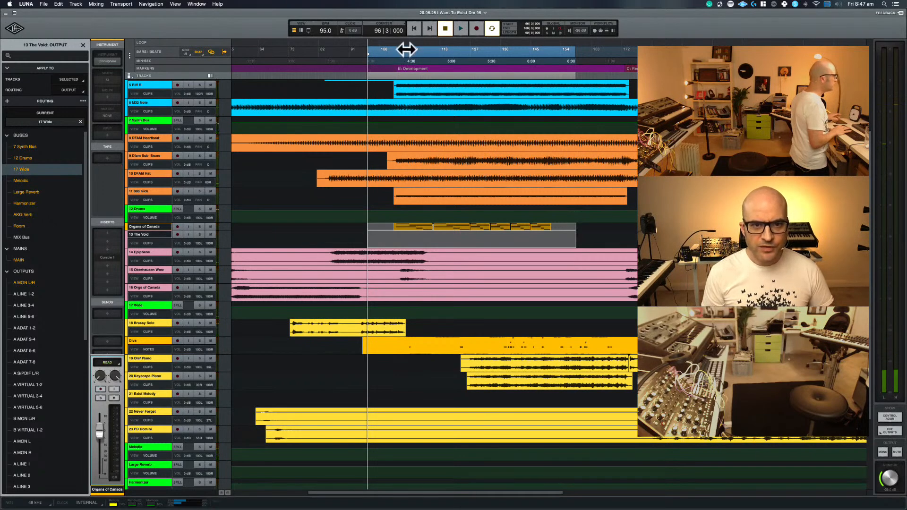
pyautogui.moveTo(394, 54); pyautogui.dragTo(612, 54)
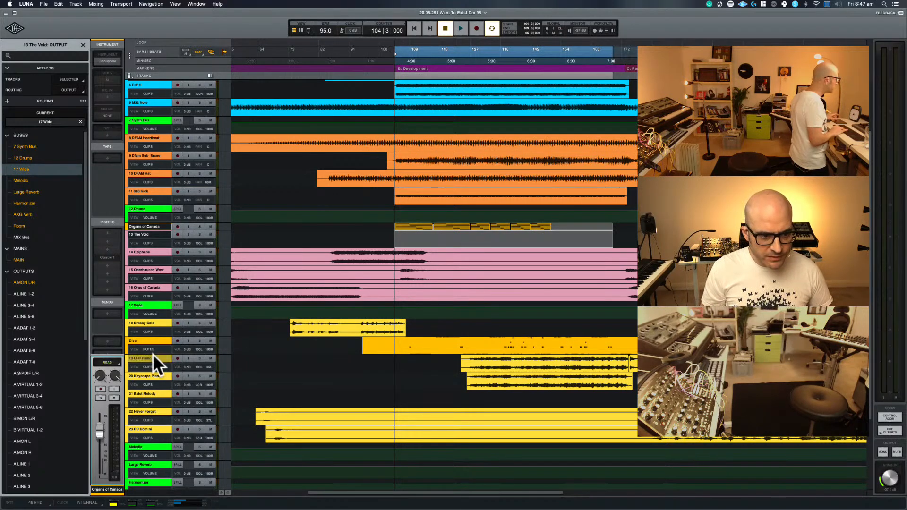
pyautogui.click(155, 320)
pyautogui.click(149, 342)
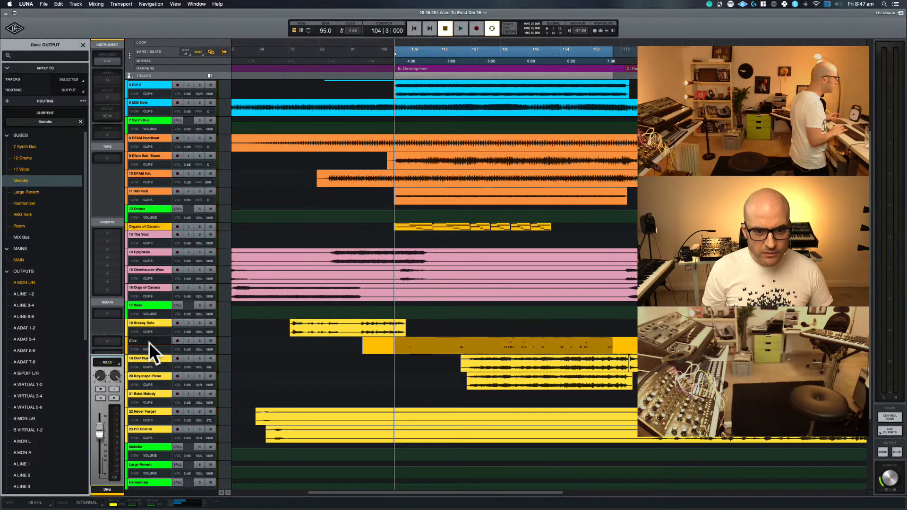
# - Play the Development section and route the Organs of Canada channel's output to the 17 Wide bus, then stop playback
pyautogui.press('space')
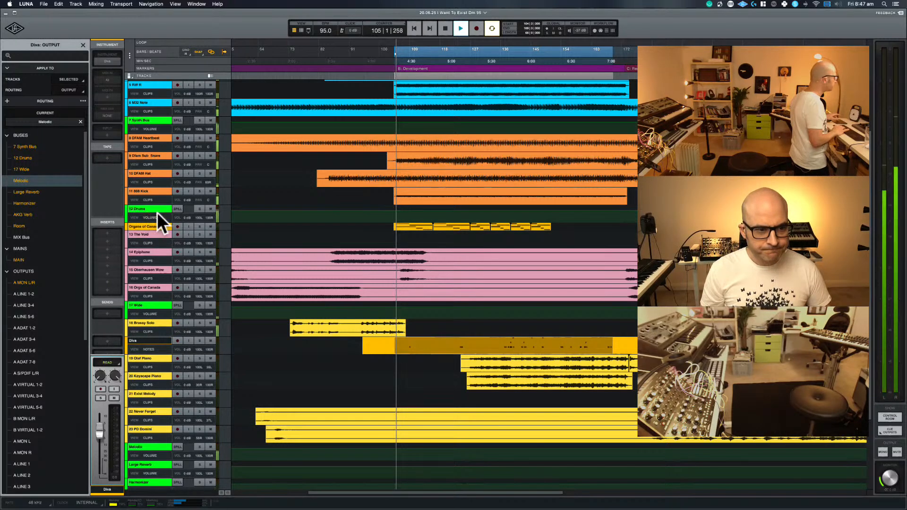
pyautogui.click(151, 226)
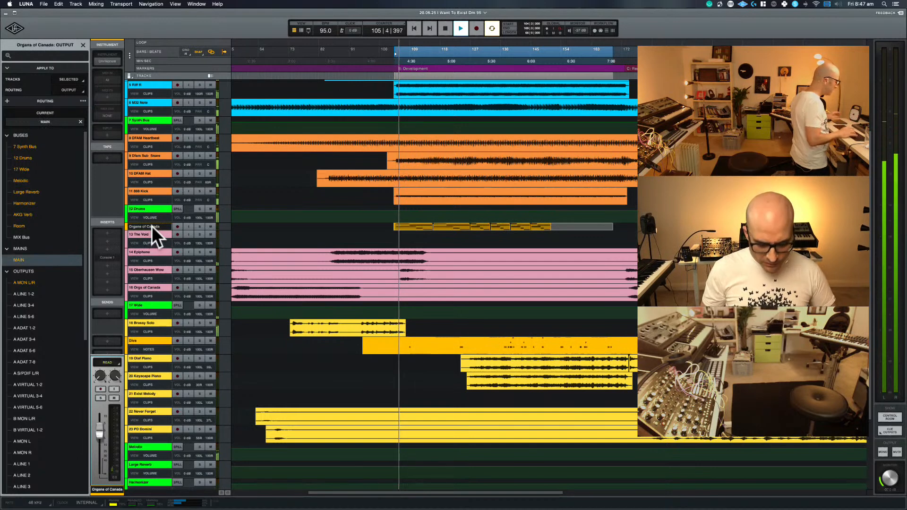
pyautogui.press('super+equal')
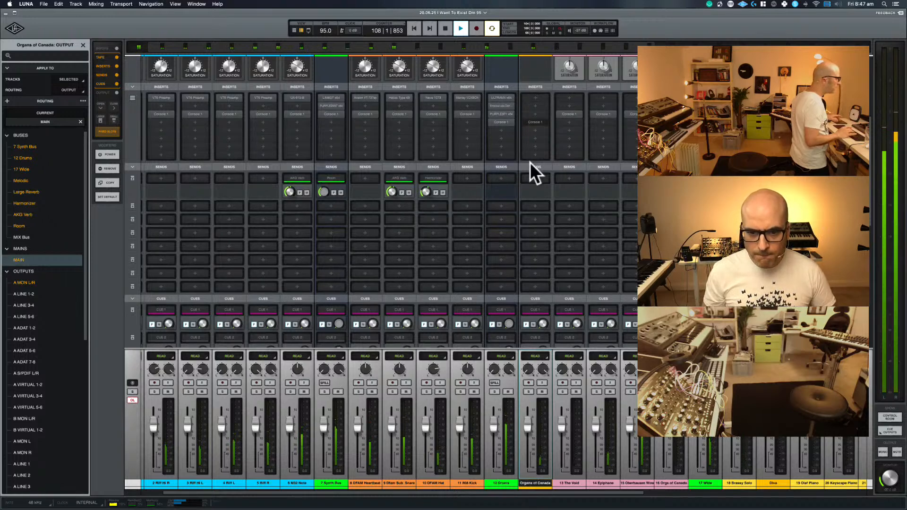
pyautogui.scroll(-5, 533, 189)
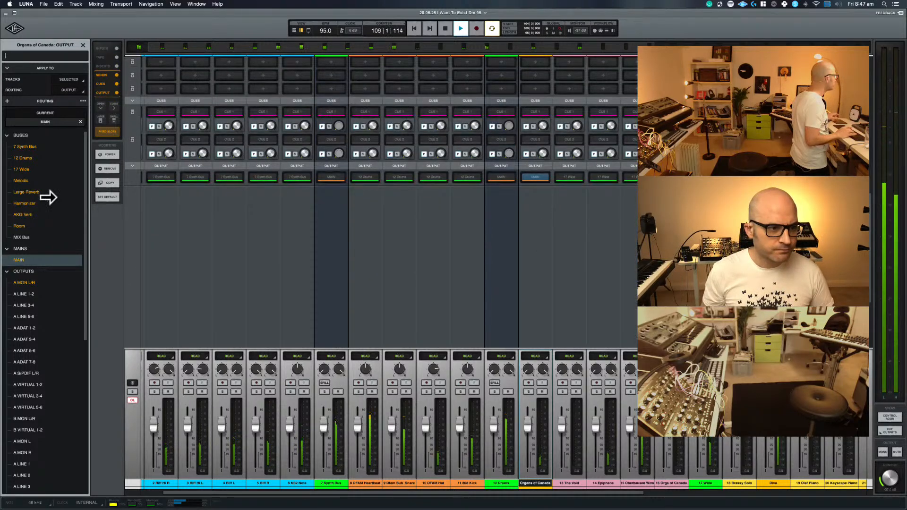
pyautogui.click(38, 168)
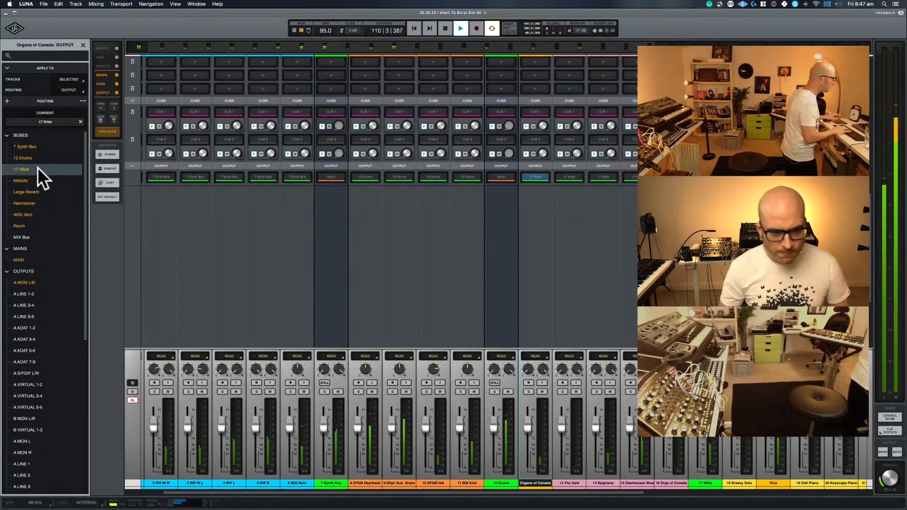
pyautogui.press('space')
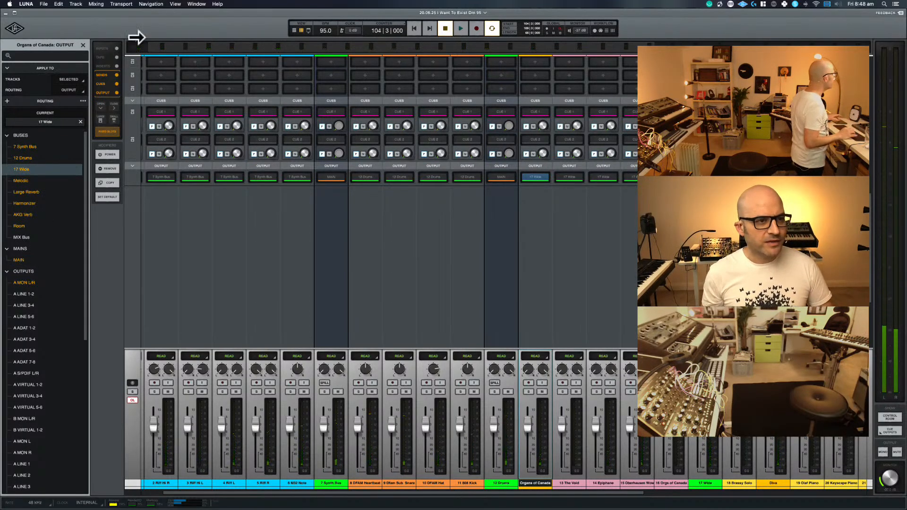
pyautogui.click(83, 45)
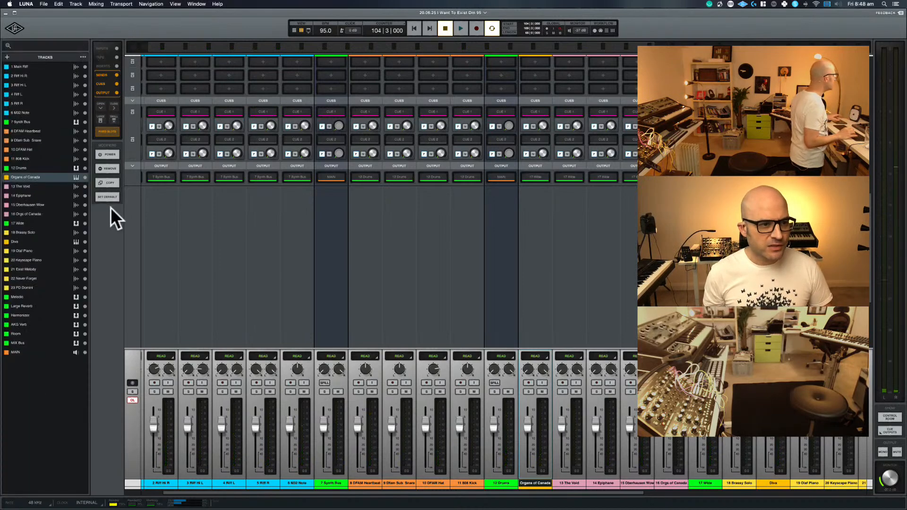
# - Temporarily hide the tracks from 17 Wide to MAIN and from 1 Main Riff to 6 M32 Note, and show them all again
pyautogui.click(85, 123)
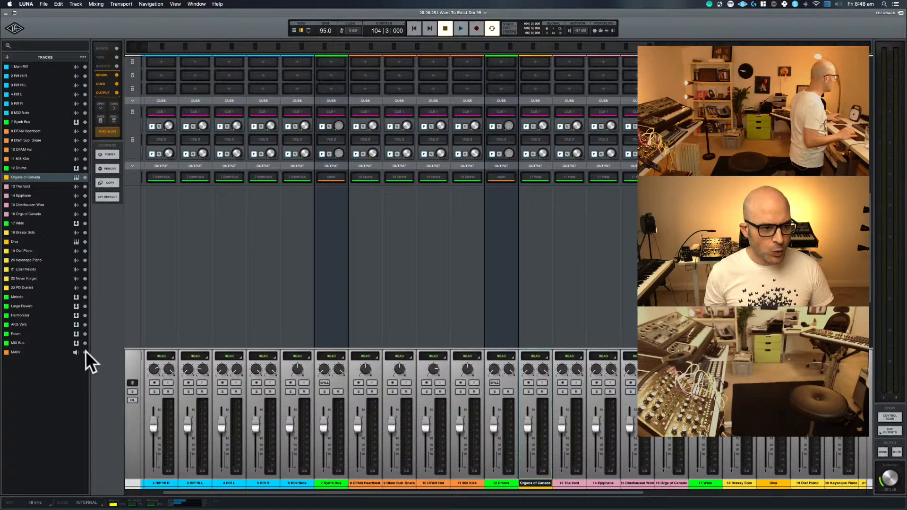
pyautogui.moveTo(86, 350); pyautogui.dragTo(81, 220)
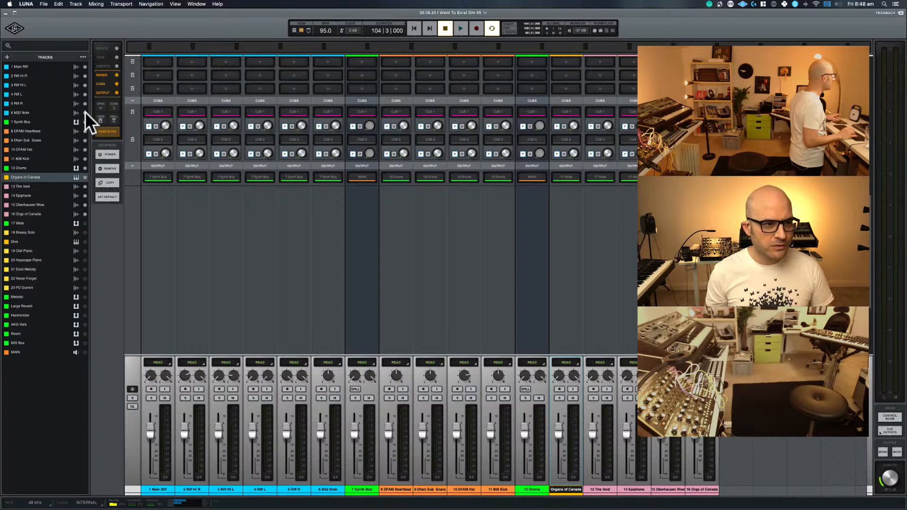
pyautogui.moveTo(85, 112); pyautogui.dragTo(84, 47)
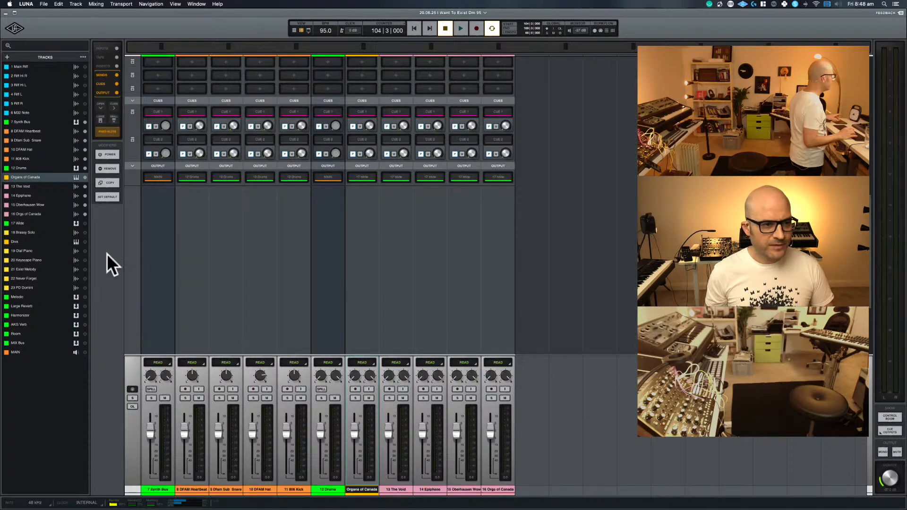
pyautogui.click(85, 68)
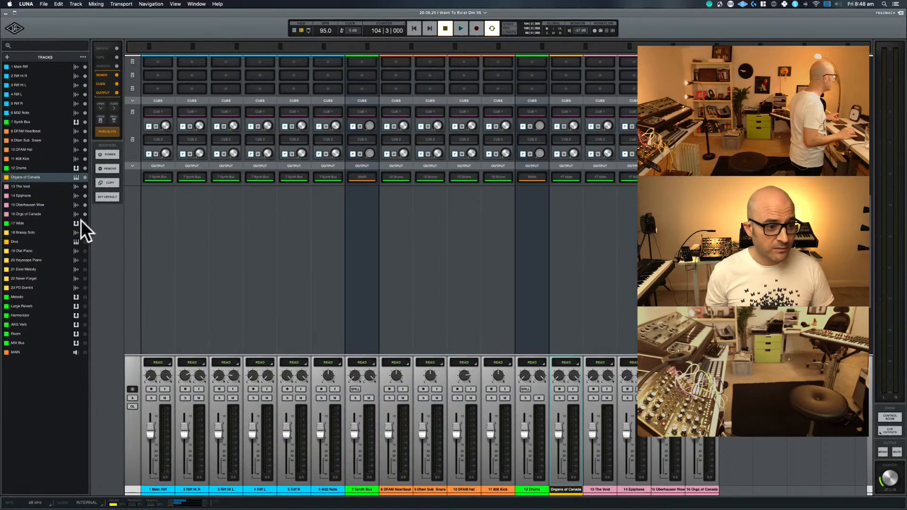
pyautogui.moveTo(81, 221); pyautogui.dragTo(86, 366)
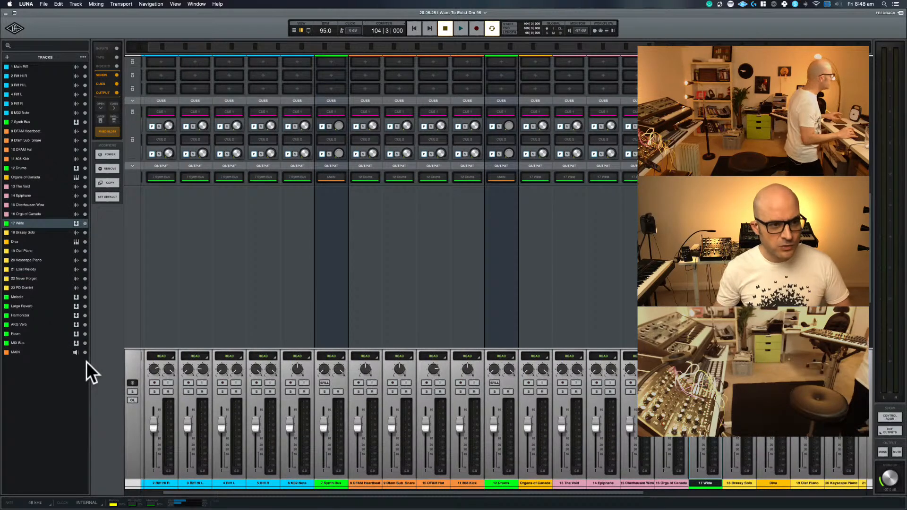
# - Play the Development section from the timeline and add an AKG Verb send to the Diva track
pyautogui.press('super+equal')
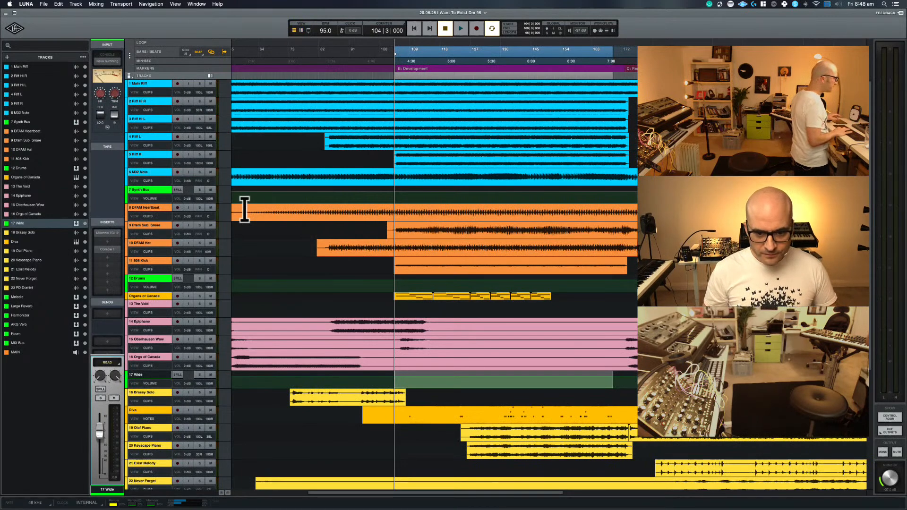
pyautogui.press('space')
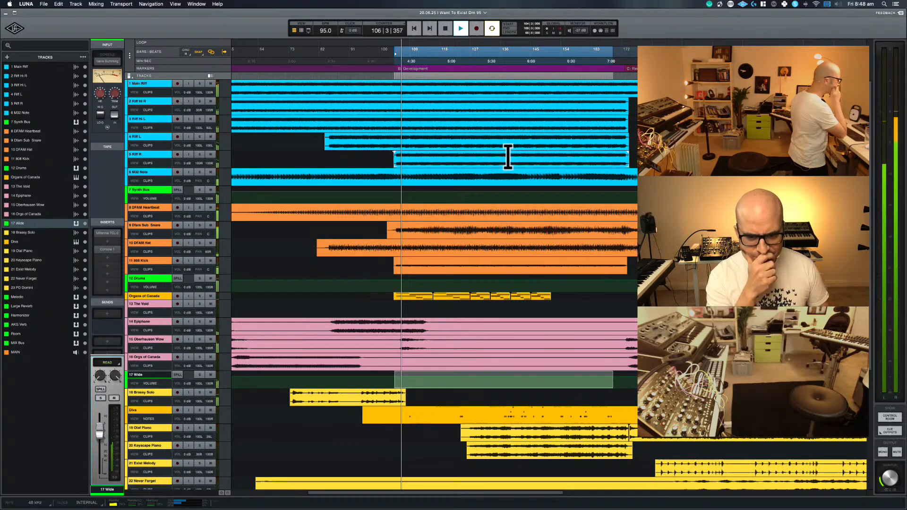
pyautogui.click(146, 409)
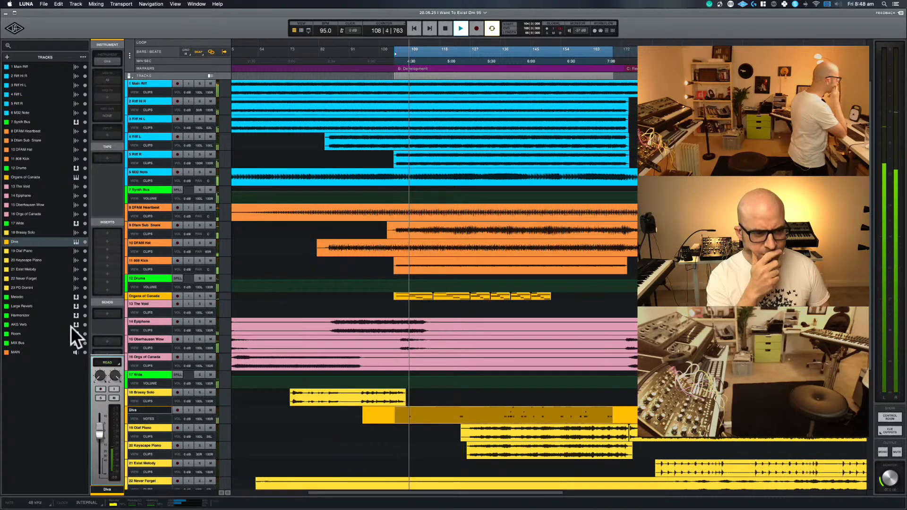
pyautogui.click(111, 232)
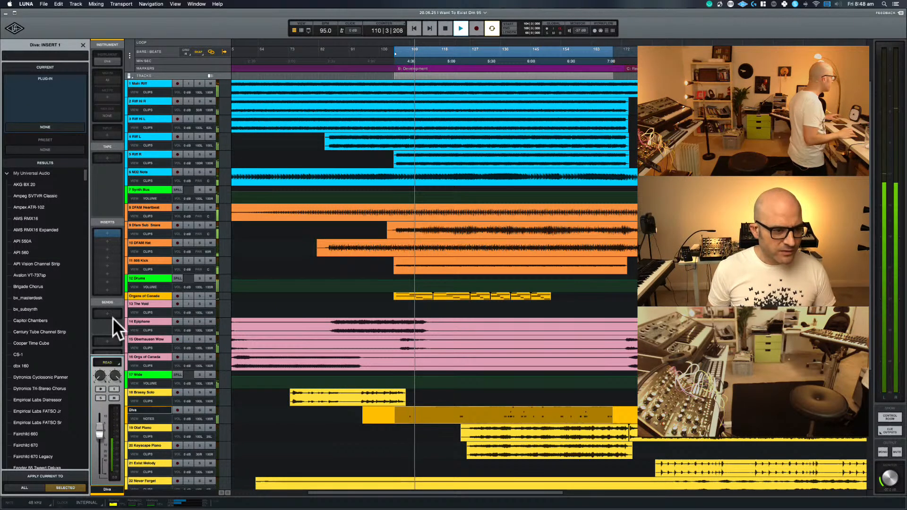
pyautogui.click(102, 312)
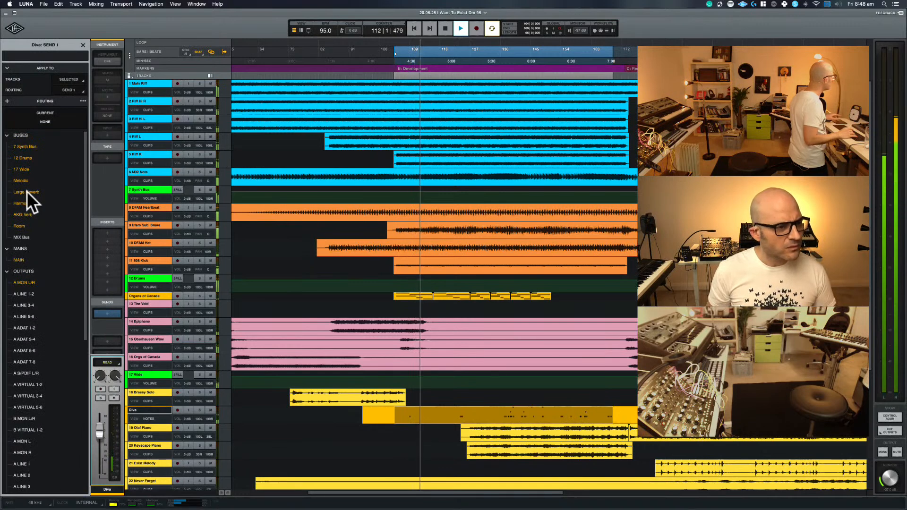
pyautogui.click(23, 214)
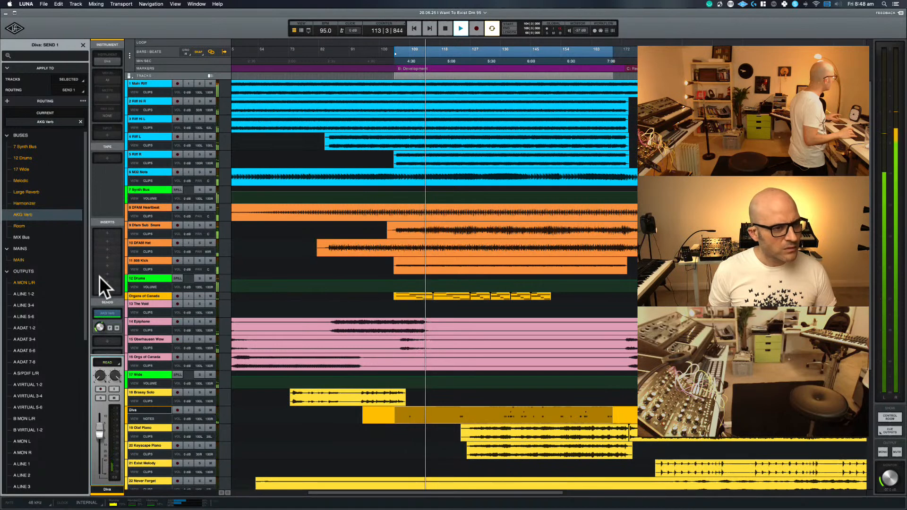
# - Compare the tape machines used on the mixer channels and assign machine D, Studer A800, to the Diva channel
pyautogui.click(106, 158)
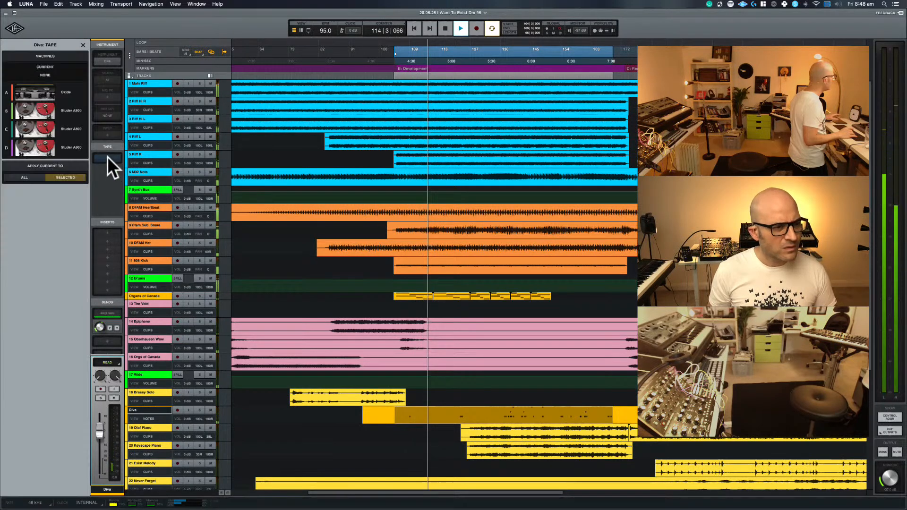
pyautogui.press('super+equal')
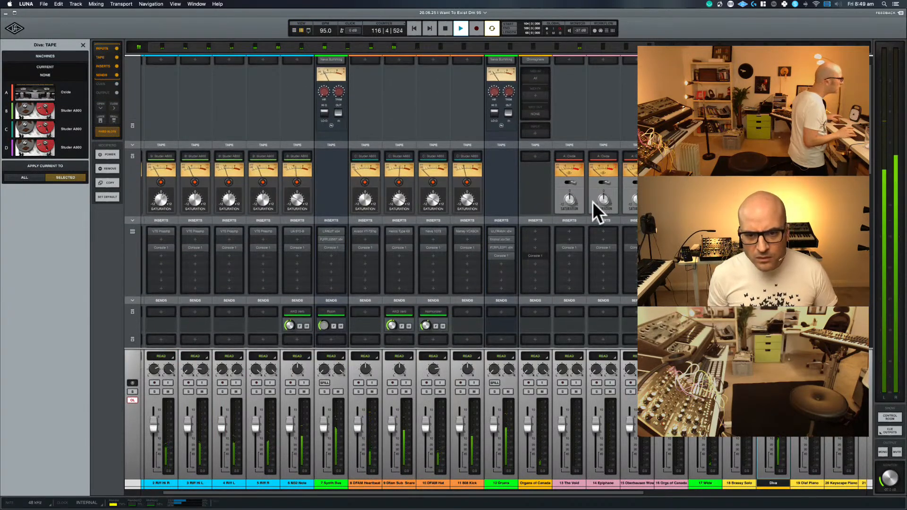
pyautogui.scroll(-5, 593, 202)
pyautogui.scroll(-10, 592, 203)
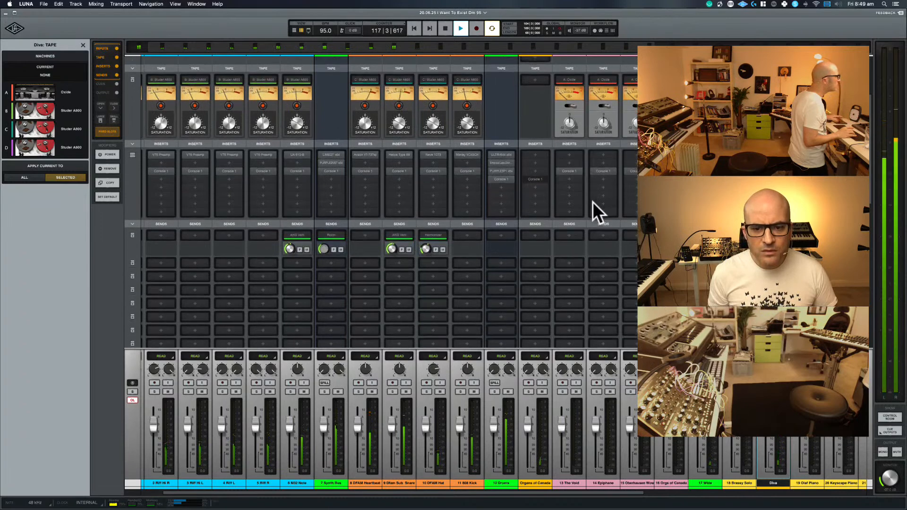
pyautogui.scroll(-1, 592, 203)
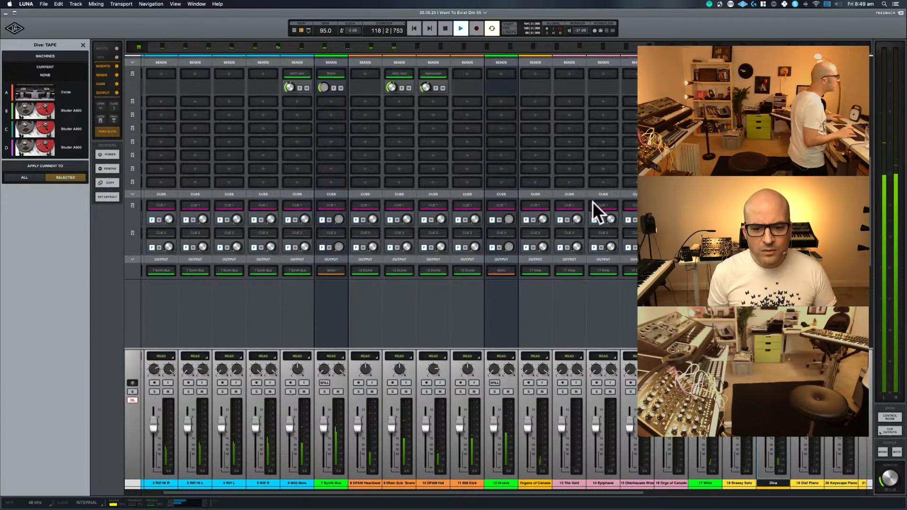
pyautogui.scroll(5, 593, 204)
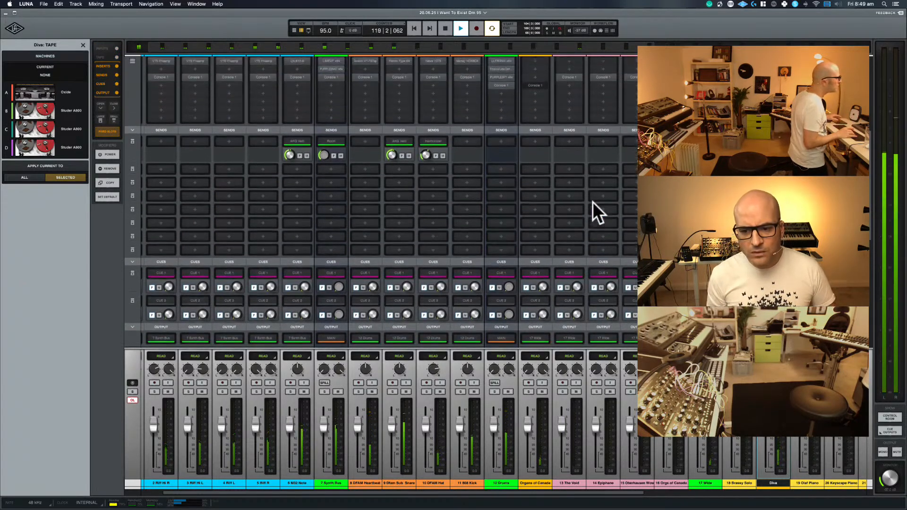
pyautogui.scroll(9, 592, 202)
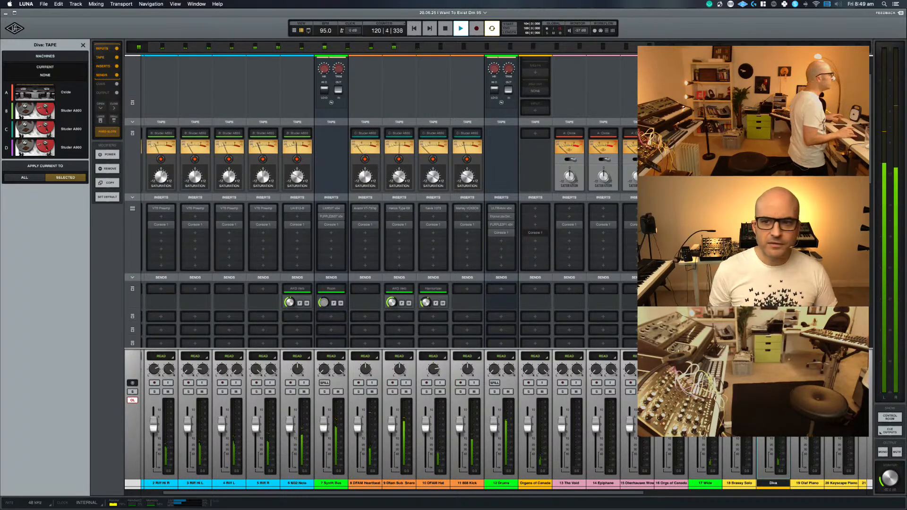
pyautogui.click(78, 143)
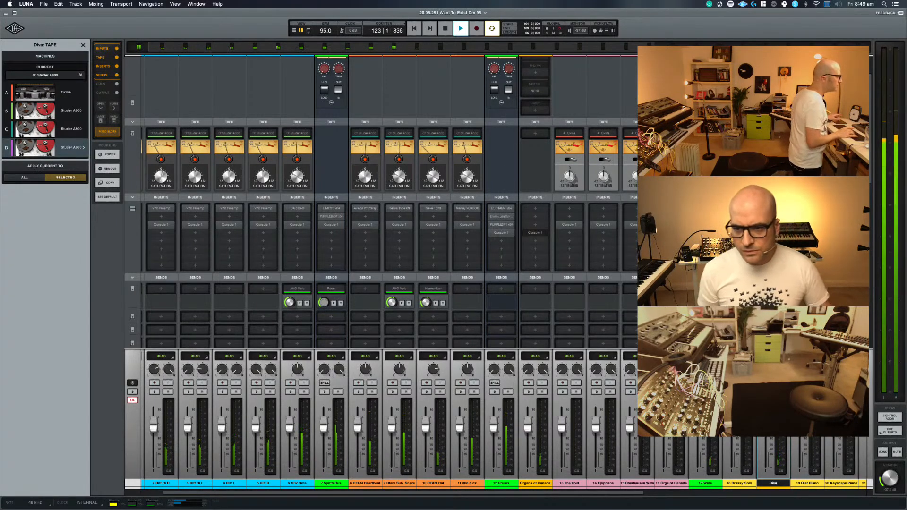
# - Load Console 1 in the third insert slot of the Diva channel and close its plug-in window
pyautogui.click(773, 224)
pyautogui.write('console')
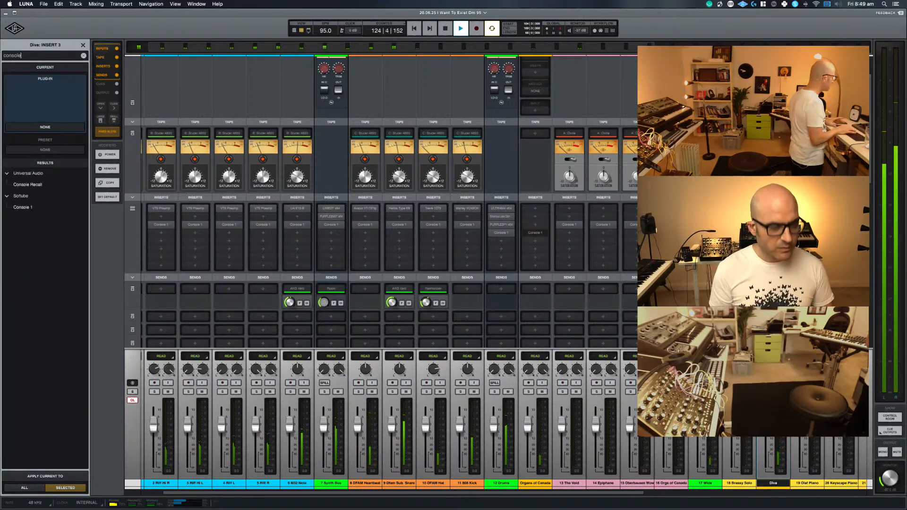
pyautogui.write(' 1')
pyautogui.press('Return')
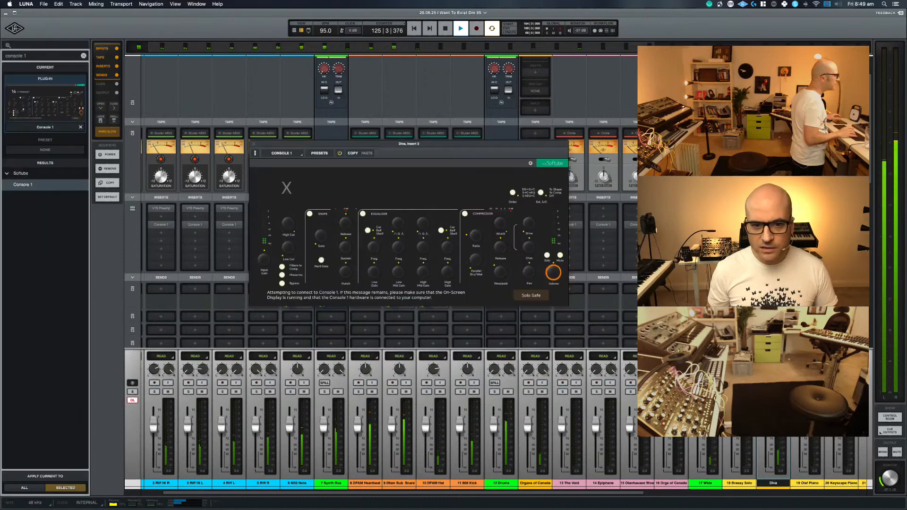
pyautogui.click(253, 144)
# - Route Diva's first send to Large Reverb, restart playback of the Development section, and return to the timeline
pyautogui.hscroll(5, 514, 233)
pyautogui.hscroll(2, 572, 315)
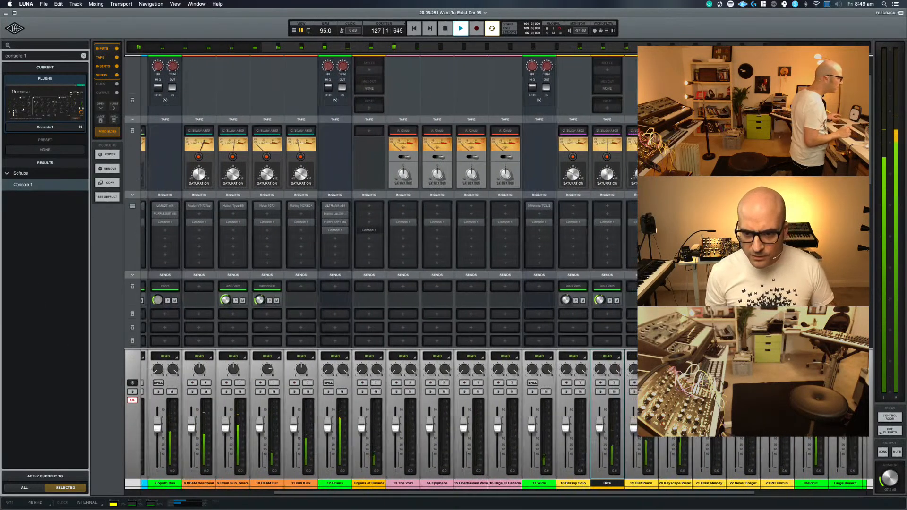
pyautogui.press('space')
pyautogui.click(610, 286)
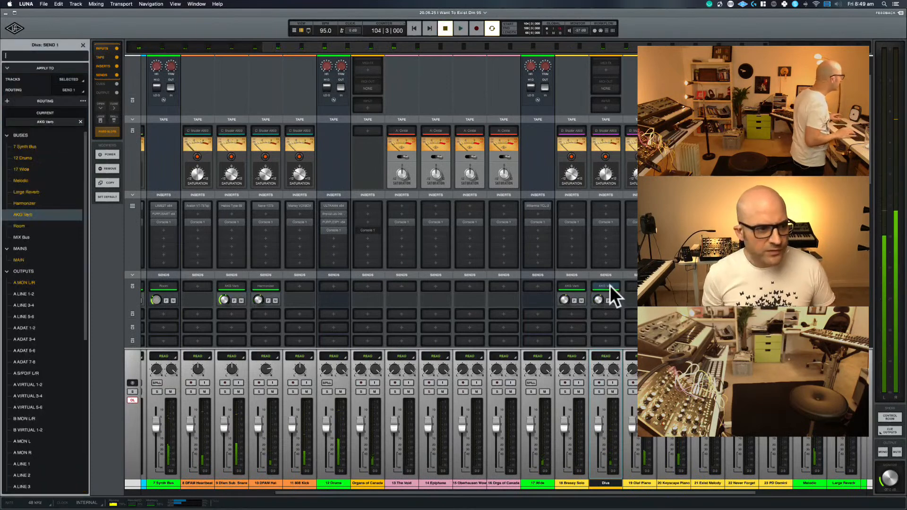
pyautogui.click(25, 192)
pyautogui.press('space')
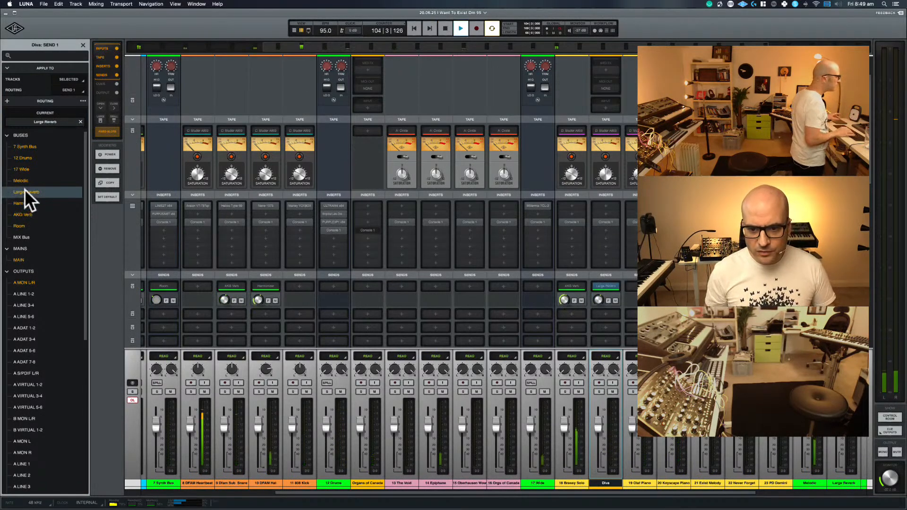
pyautogui.press('super+equal')
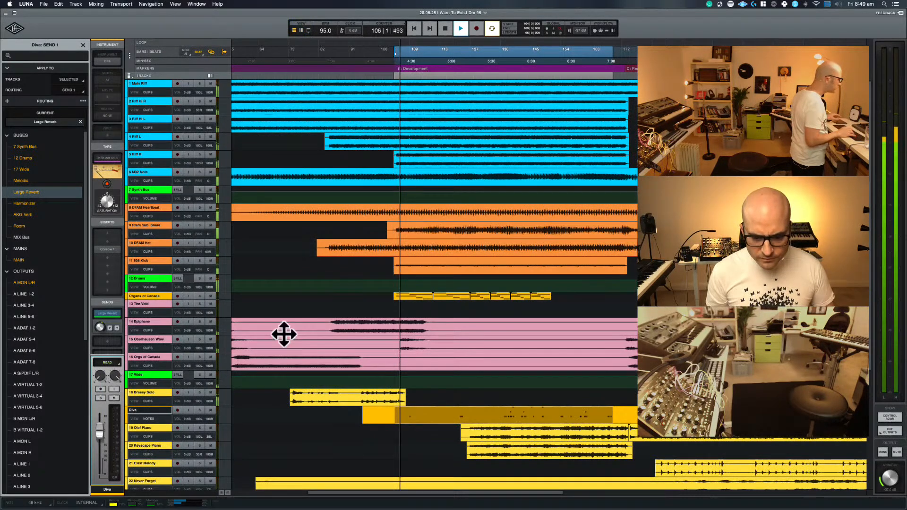
# - Select the Organs of Canada track, examine its tape, insert, send and output settings beside the other mixer channels, and stop playback
pyautogui.scroll(-3, 478, 293)
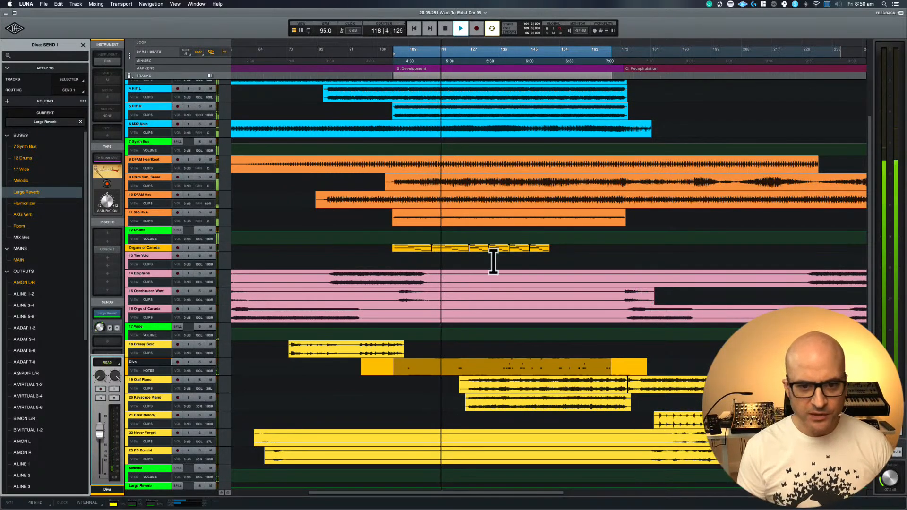
pyautogui.click(145, 248)
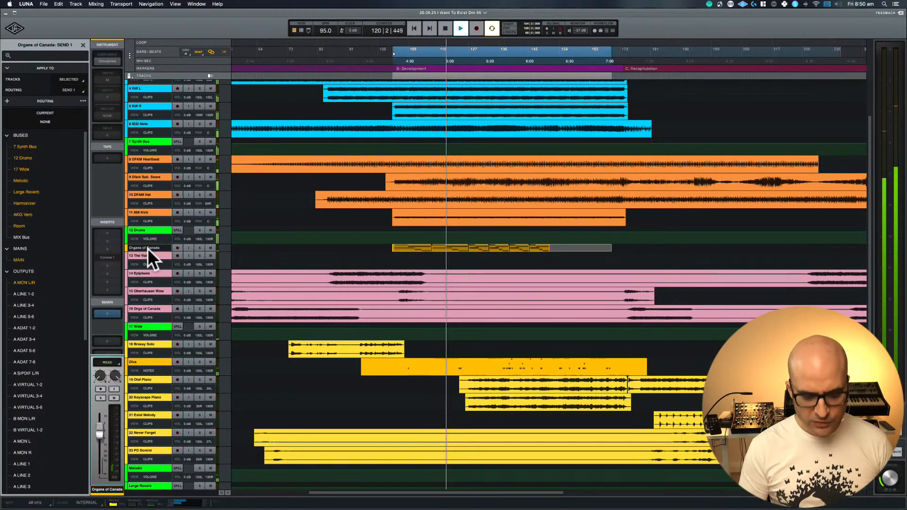
pyautogui.press('super+equal')
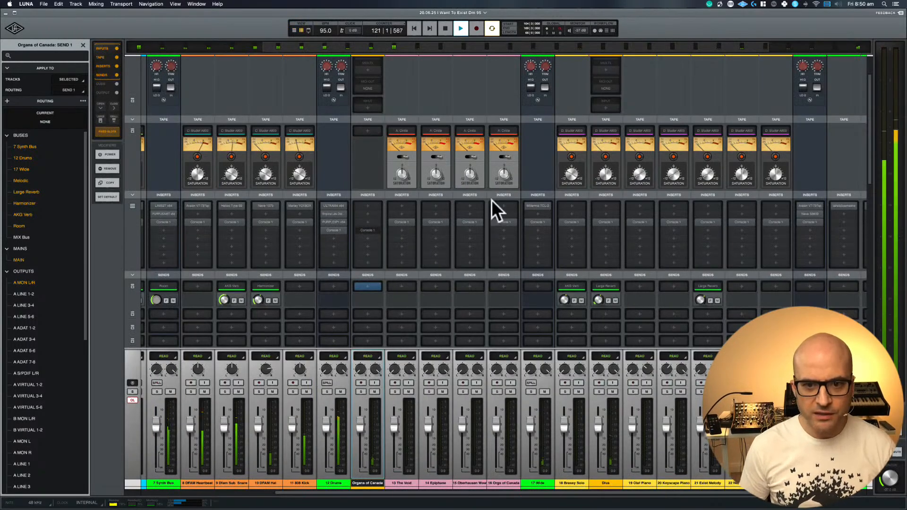
pyautogui.scroll(1, 491, 200)
pyautogui.scroll(-5, 492, 200)
pyautogui.hscroll(5, 492, 200)
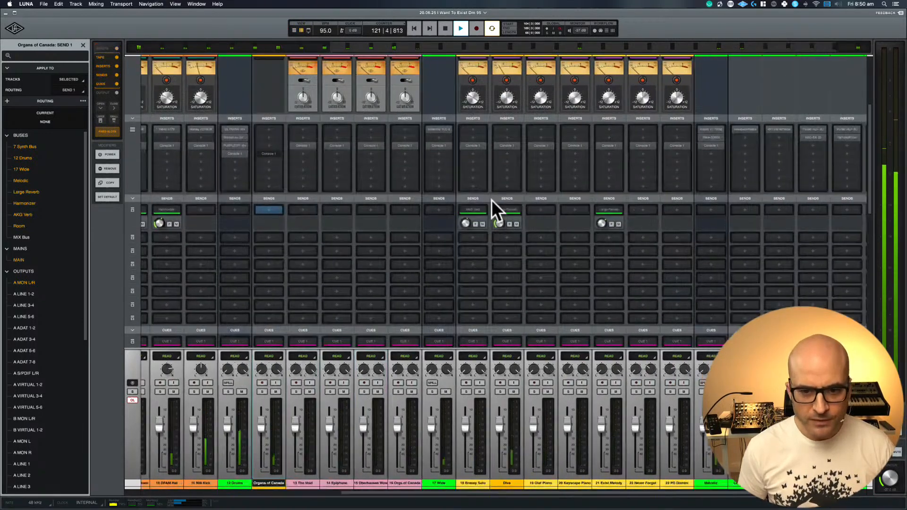
pyautogui.scroll(3, 492, 200)
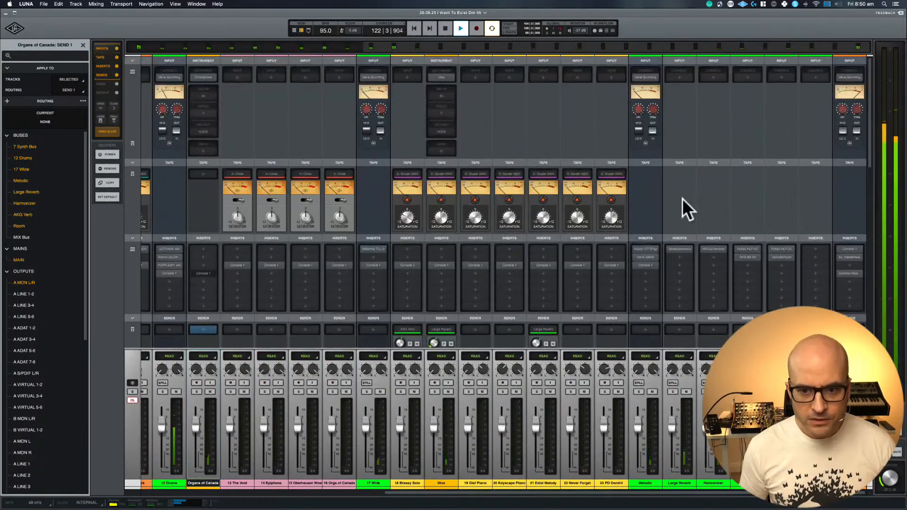
pyautogui.scroll(-3, 455, 268)
pyautogui.scroll(3, 454, 269)
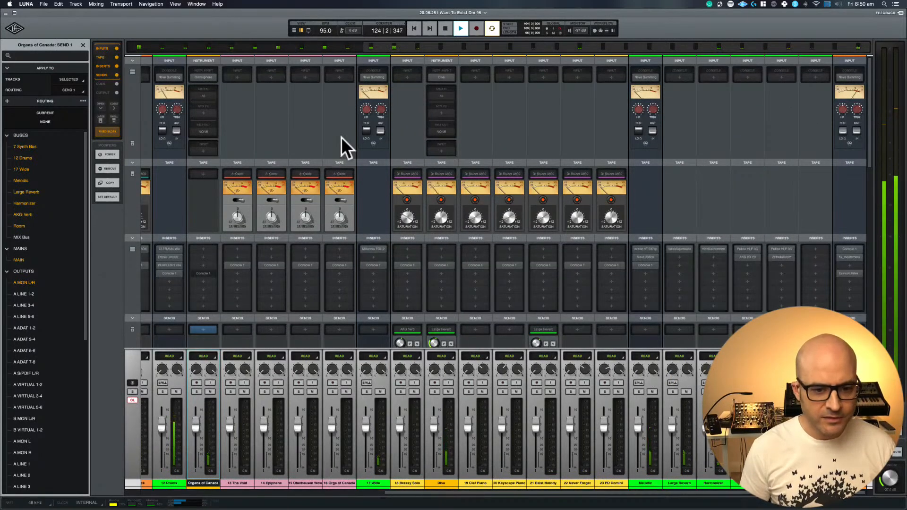
pyautogui.scroll(-6, 342, 137)
pyautogui.scroll(-3, 370, 225)
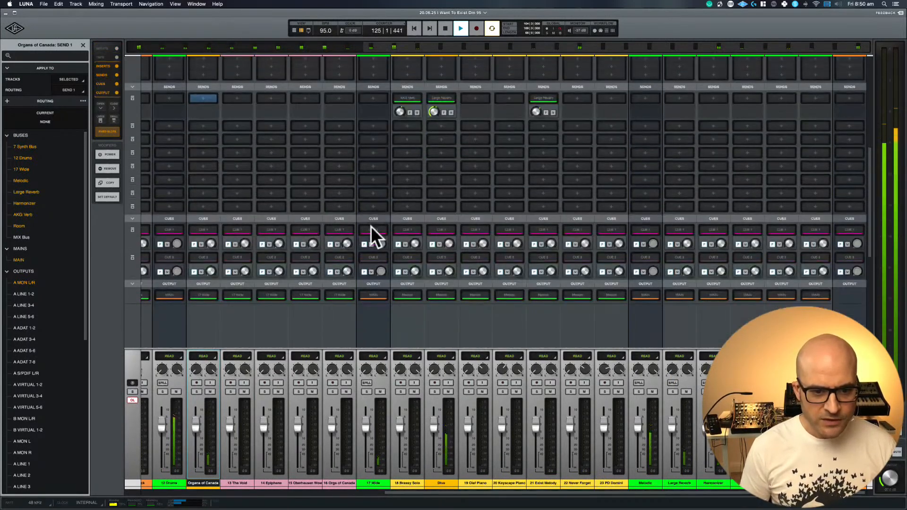
pyautogui.press('space')
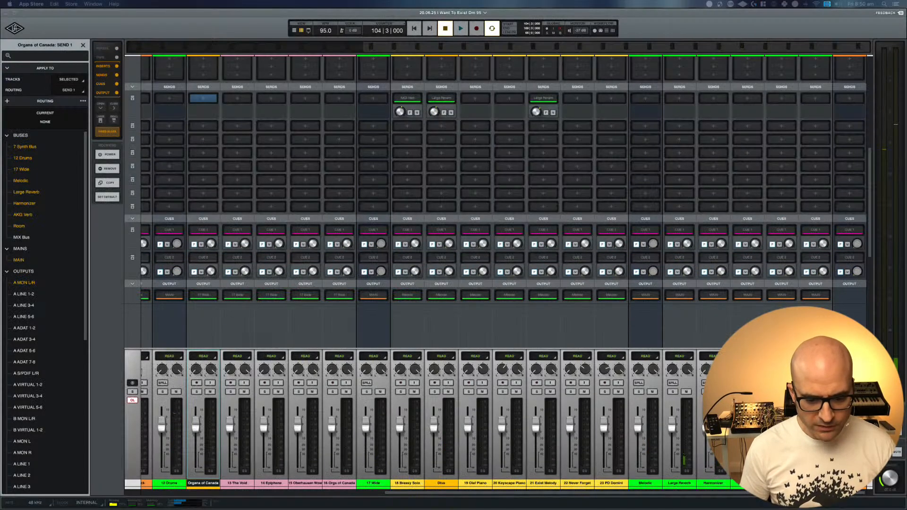
# - Switch to Trello and tick off the melody motif and "IMPROVISE another main riff pattern" items under "Where are the Problems?"
pyautogui.press('super+Tab')
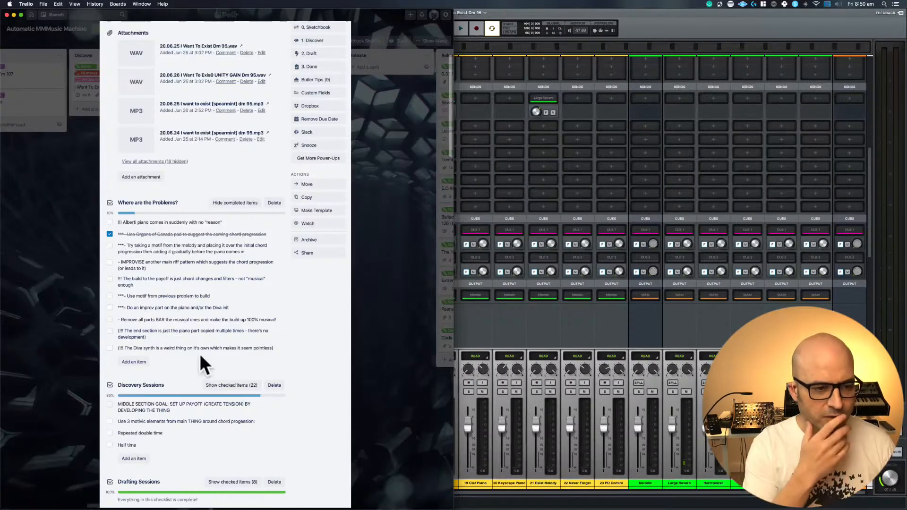
pyautogui.scroll(-4, 69, 321)
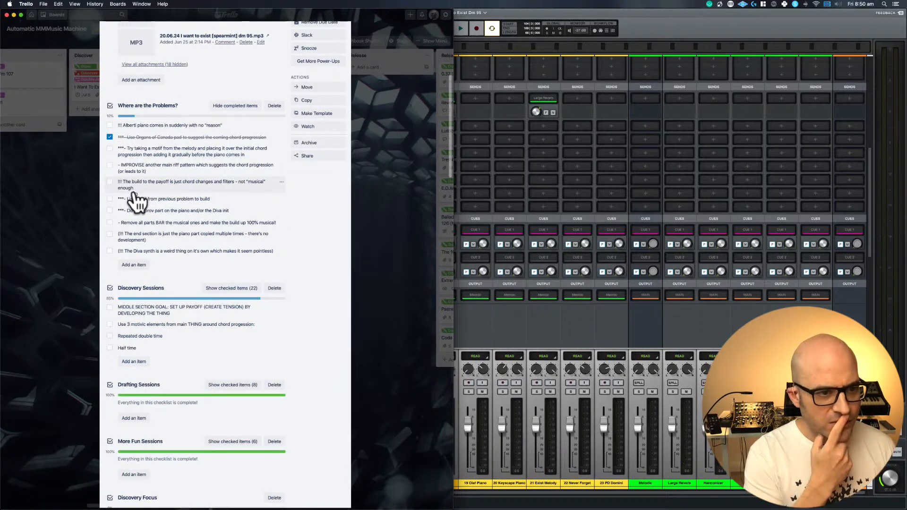
pyautogui.click(109, 167)
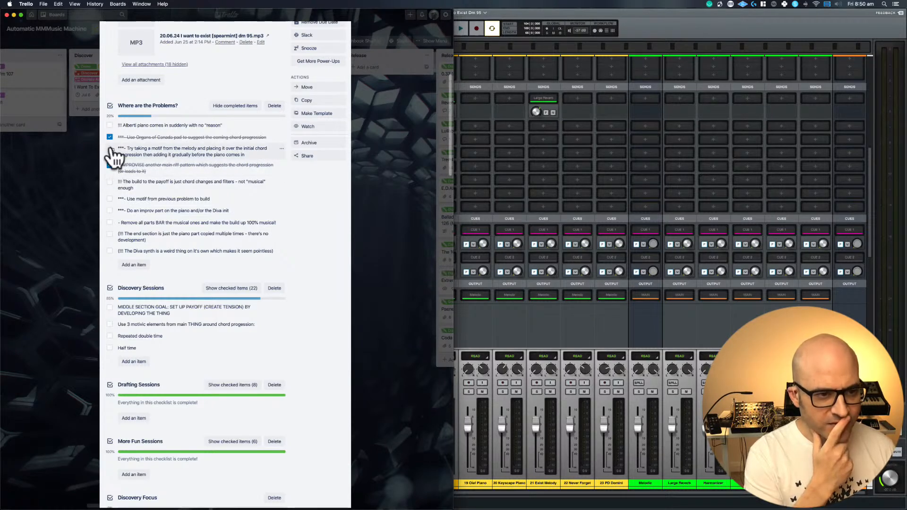
pyautogui.click(110, 149)
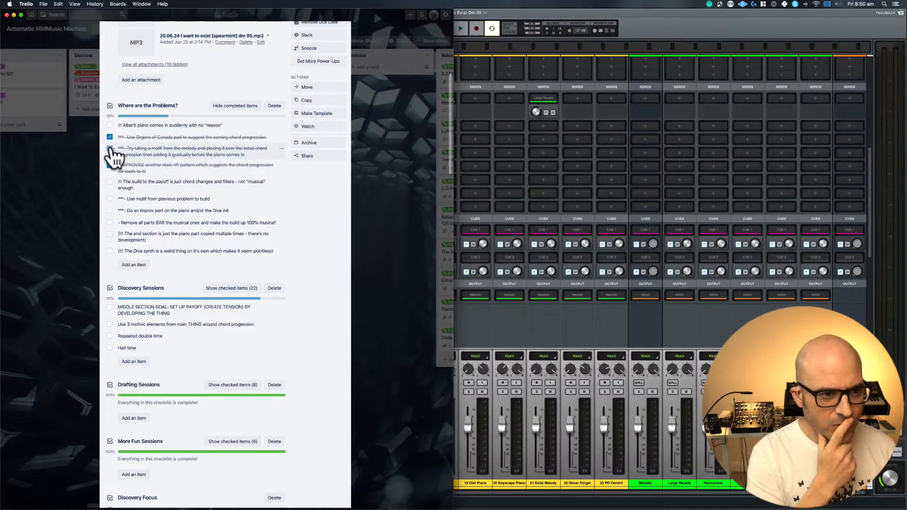
pyautogui.click(110, 210)
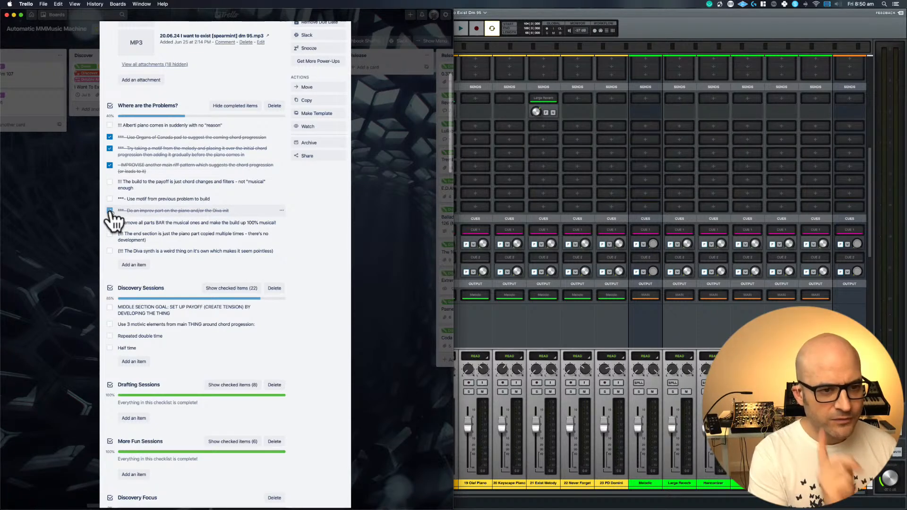
pyautogui.click(110, 211)
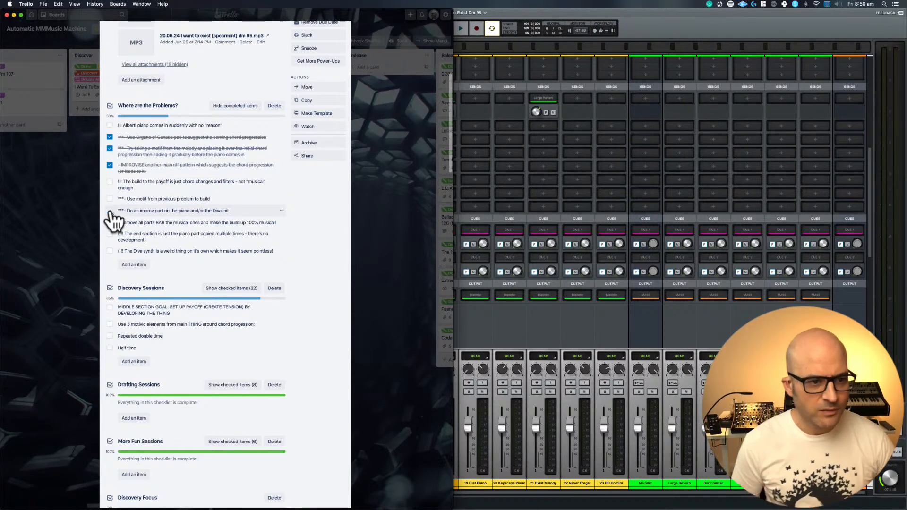
# - Add the checklist item "- Add a piano improv" and place it directly below the piano and/or Diva init improv item
pyautogui.click(134, 265)
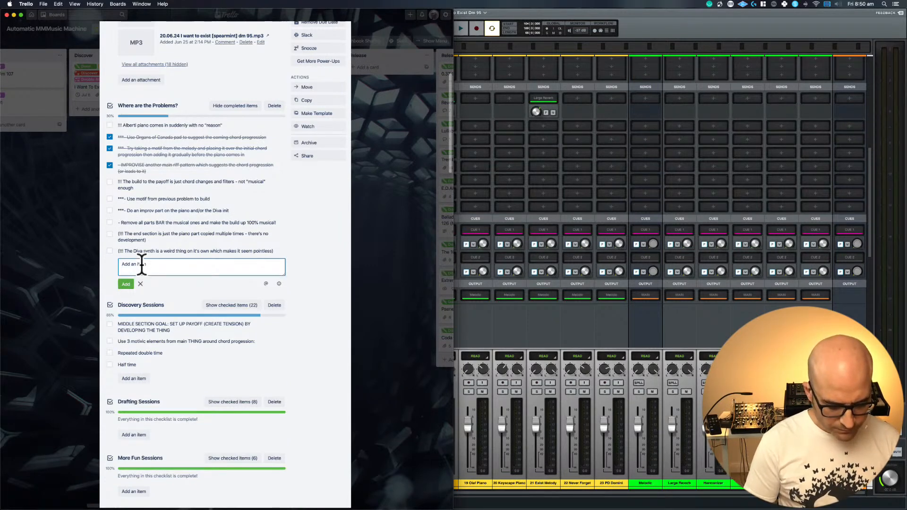
pyautogui.write('- Add')
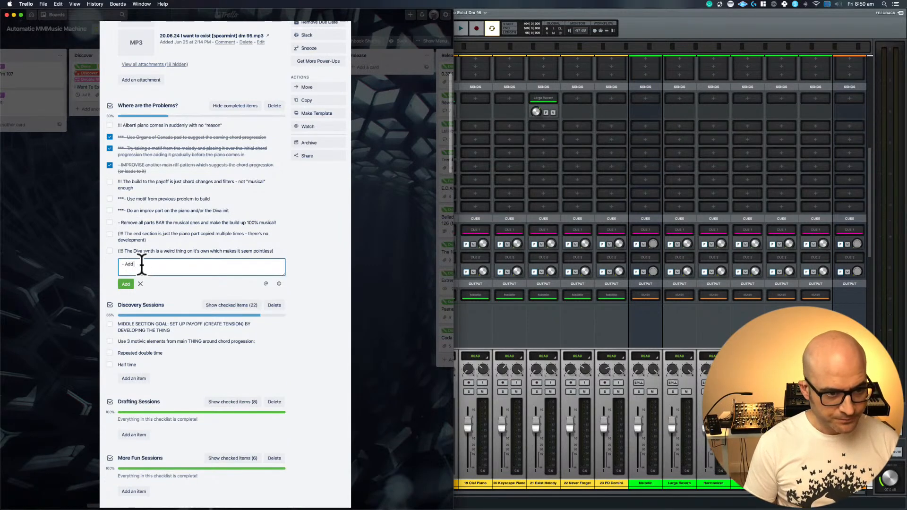
pyautogui.write(' a piano')
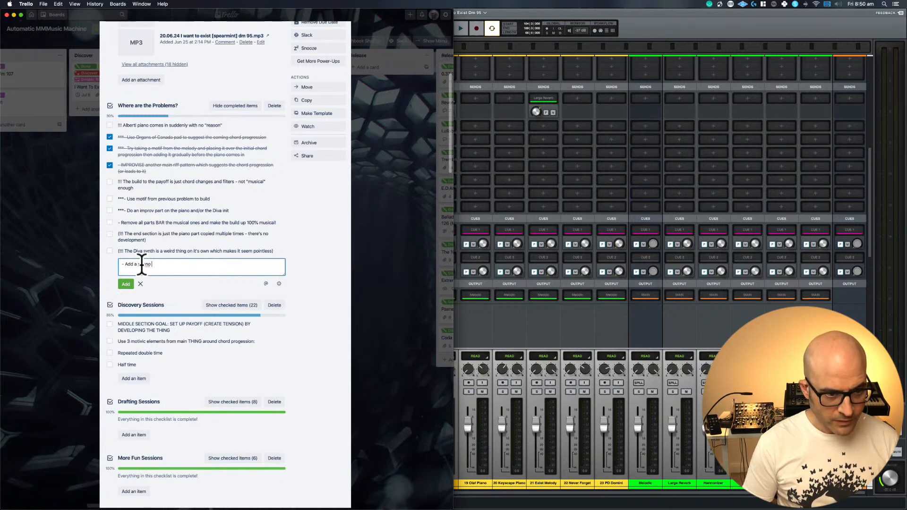
pyautogui.press('BackSpace')
pyautogui.press('BackSpace')
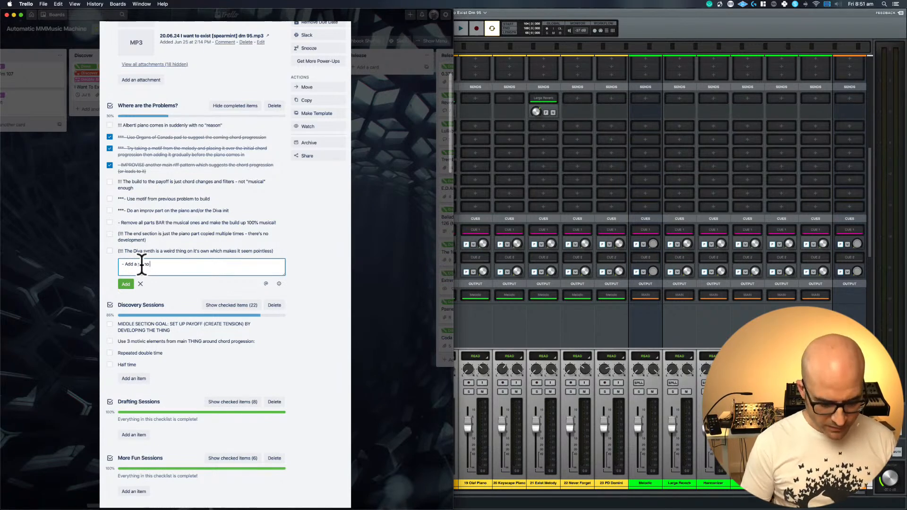
pyautogui.write('iano impro')
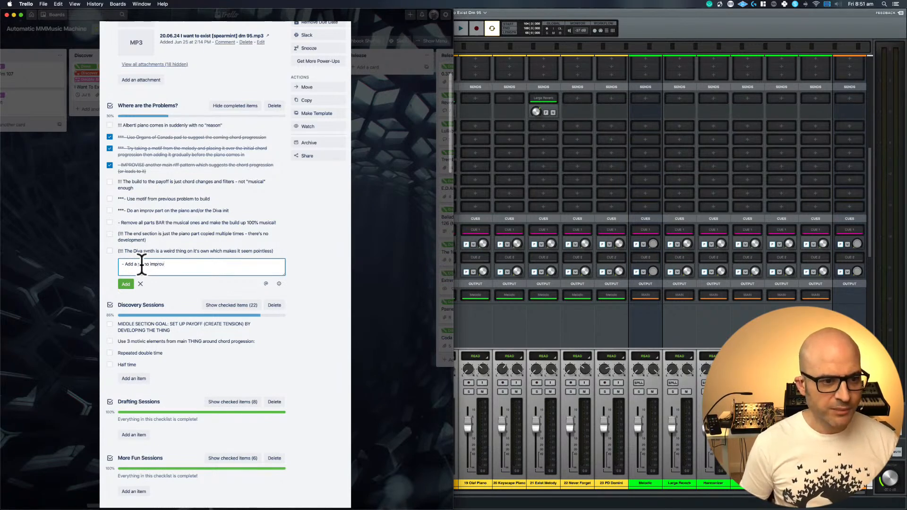
pyautogui.write('v')
pyautogui.press('Return')
pyautogui.moveTo(142, 265); pyautogui.dragTo(152, 223)
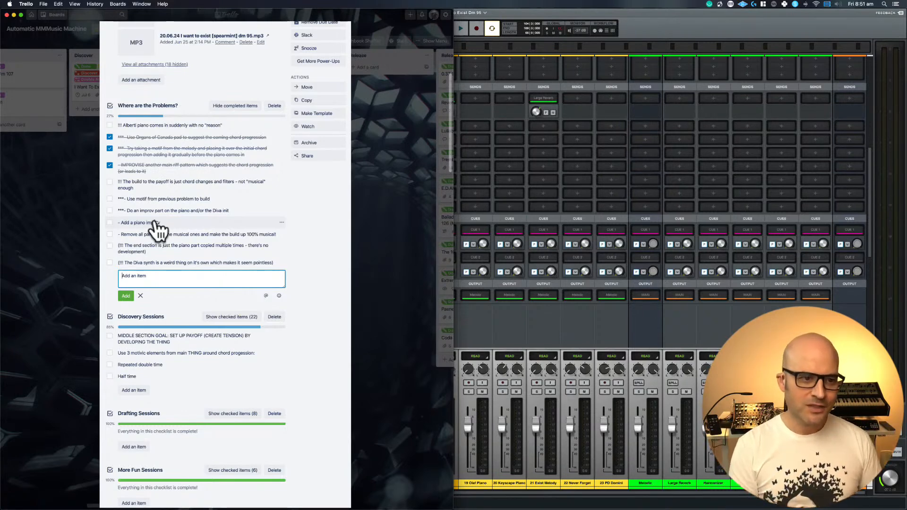
# - Extend the new piano improv item with "anasering the Diva improv" and save it
pyautogui.click(158, 223)
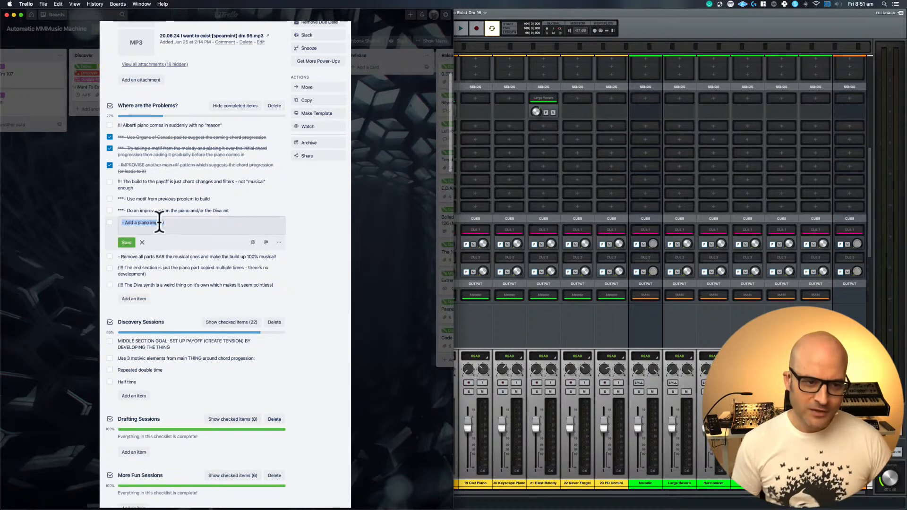
pyautogui.click(159, 223)
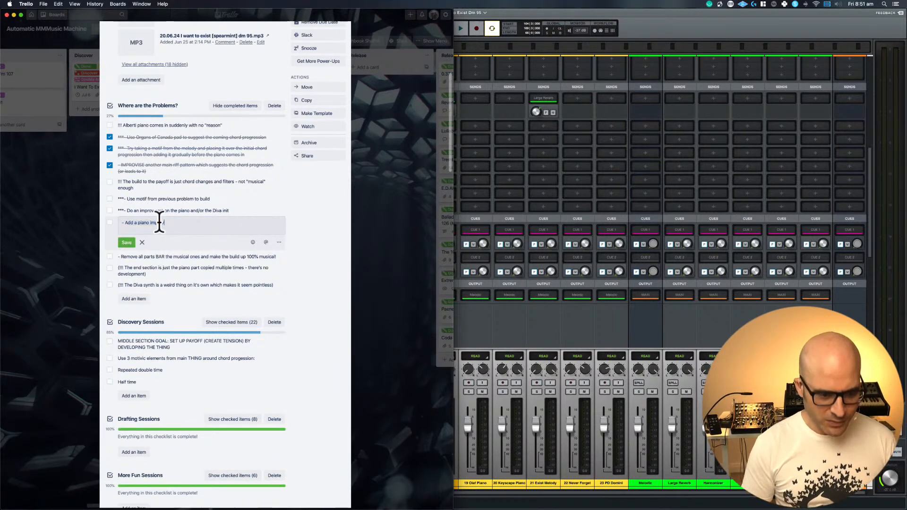
pyautogui.write('anaser')
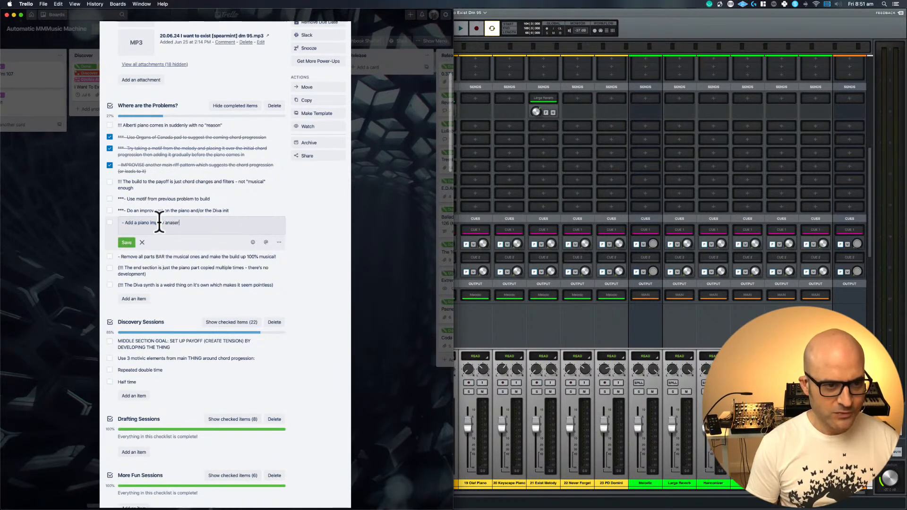
pyautogui.write('ing the Diva improv')
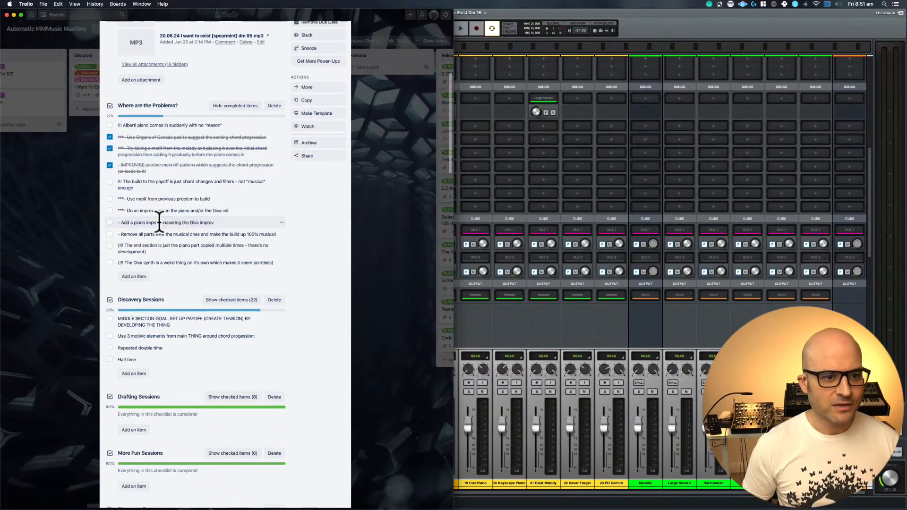
# - Put "***" in front of the new piano improv item and save it
pyautogui.tripleClick(129, 225)
pyautogui.click(129, 224)
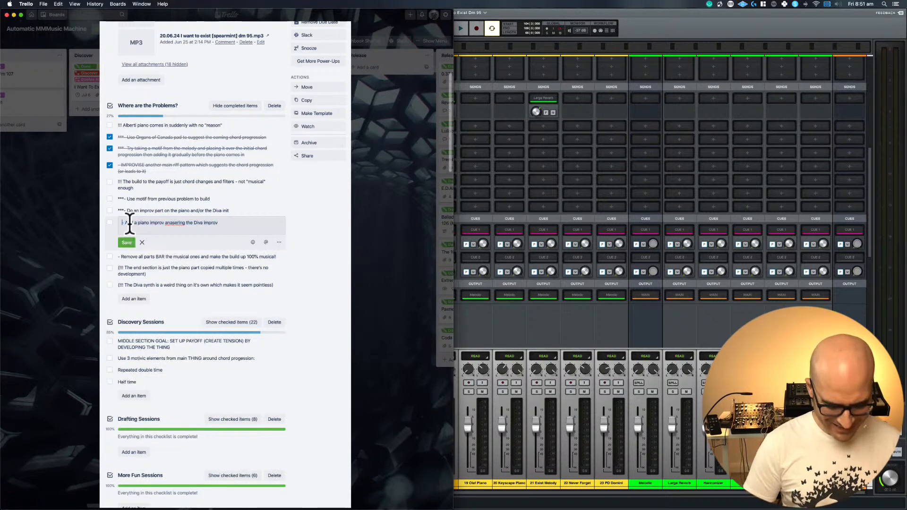
pyautogui.write('***')
pyautogui.press('BackSpace')
pyautogui.press('BackSpace')
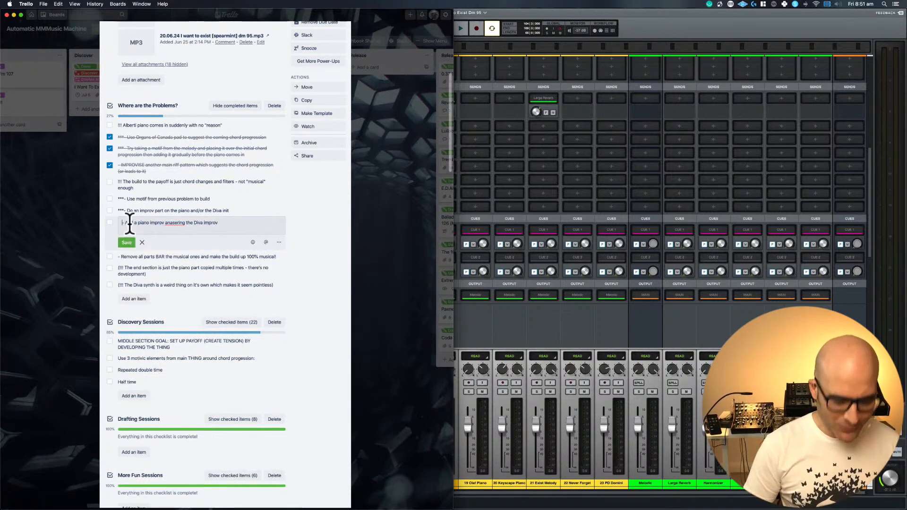
pyautogui.write('*')
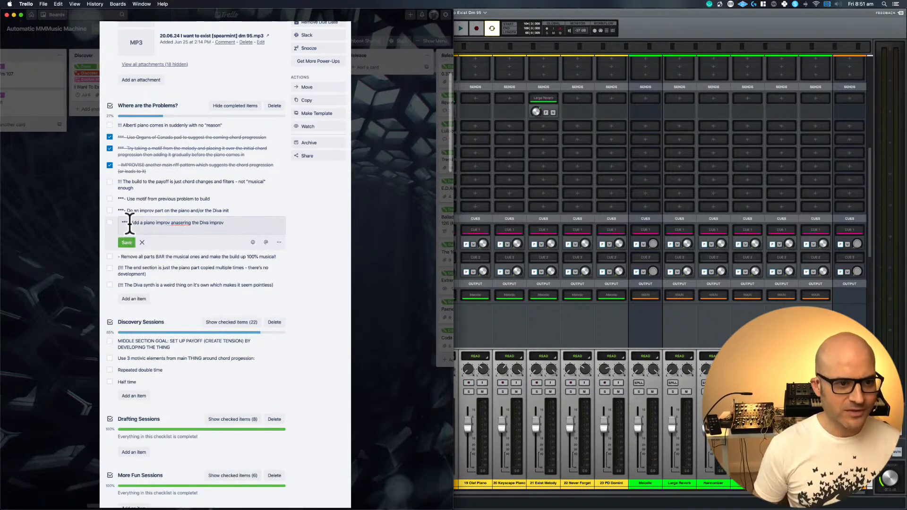
pyautogui.press('Return')
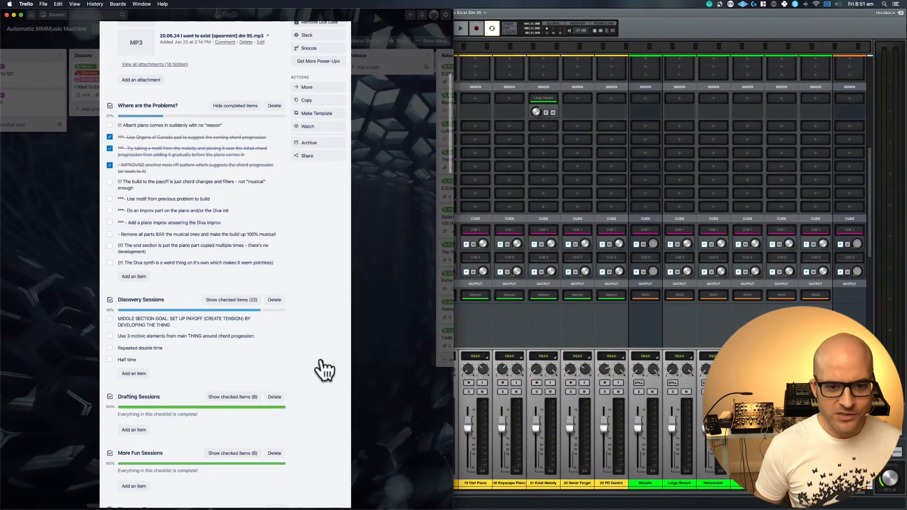
# - Close the song's card, switch back to LUNA and return to the timeline around the Organs of Canada track
pyautogui.click(419, 356)
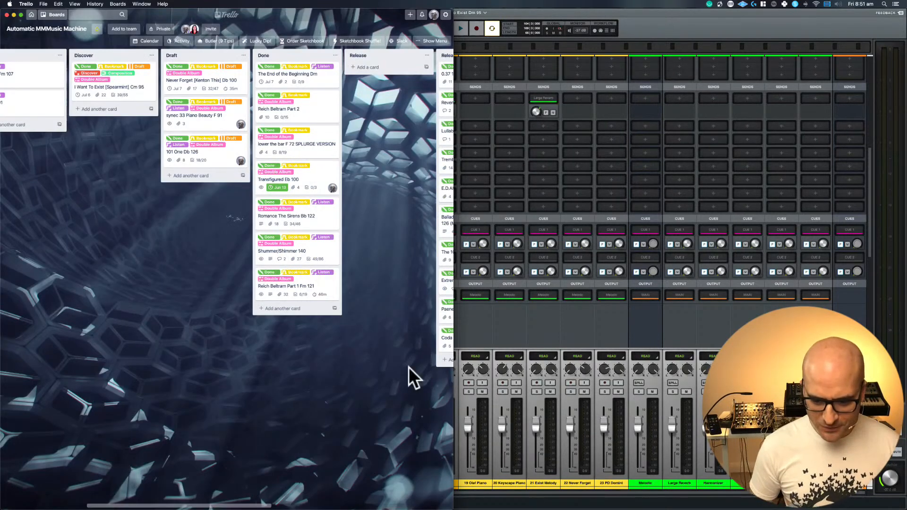
pyautogui.click(492, 336)
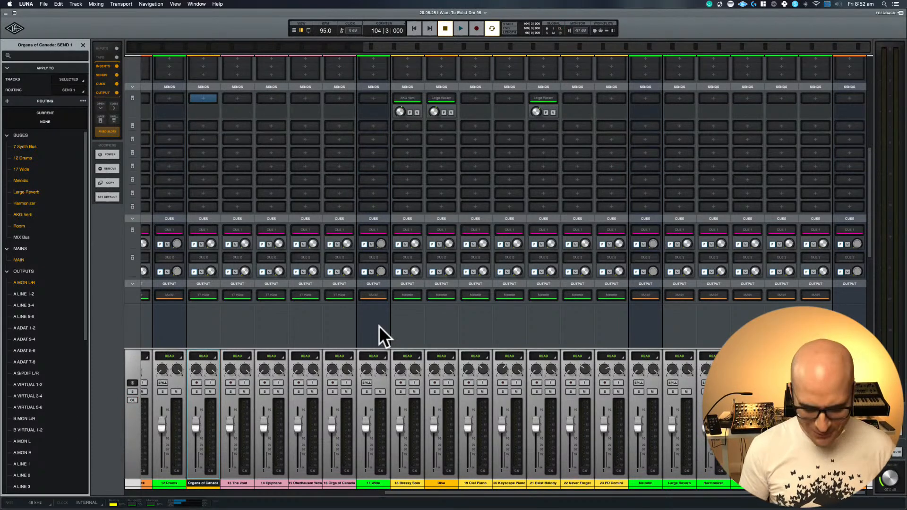
pyautogui.press('super+equal')
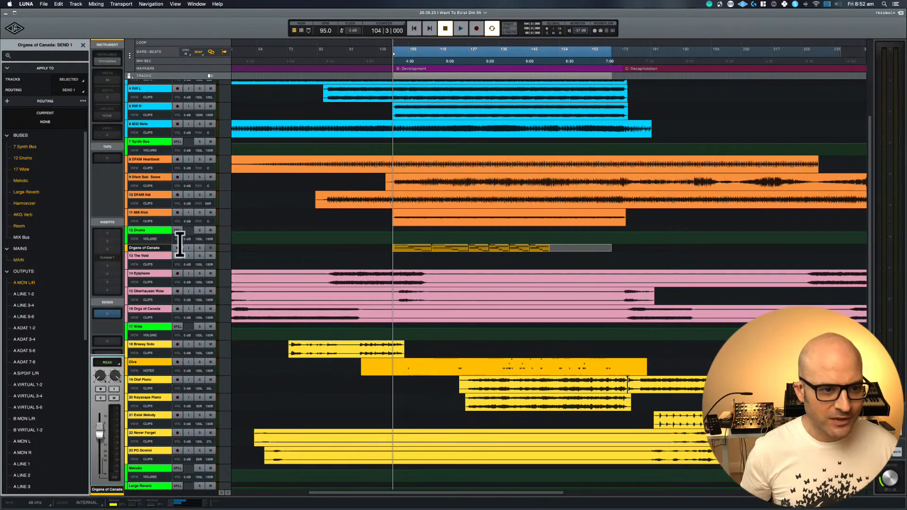
pyautogui.scroll(-2, 141, 246)
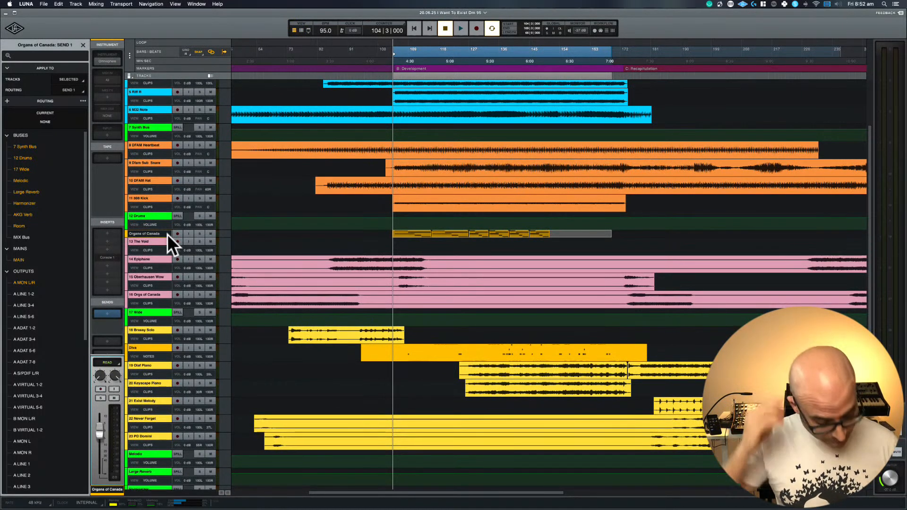
# - Create one new stereo instrument track named Piano with Kontakt as its instrument
pyautogui.press('super+shift+n')
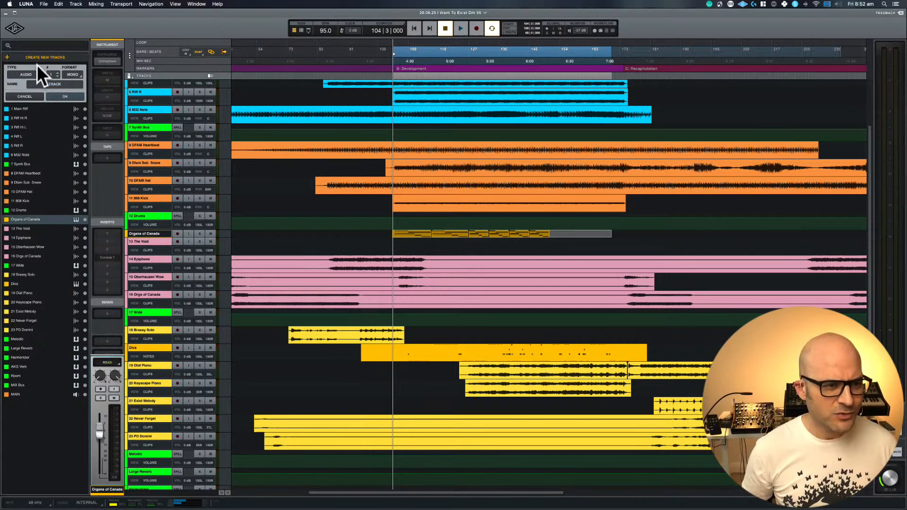
pyautogui.press('Down')
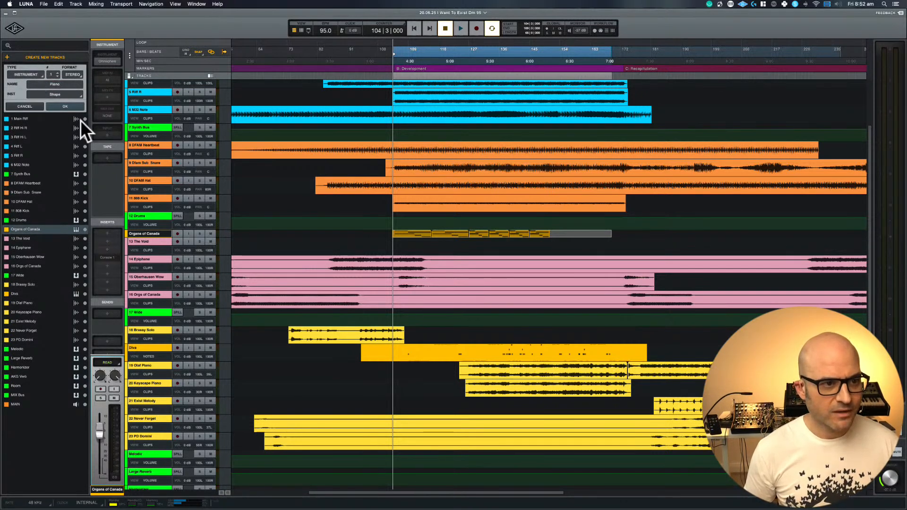
pyautogui.click(56, 94)
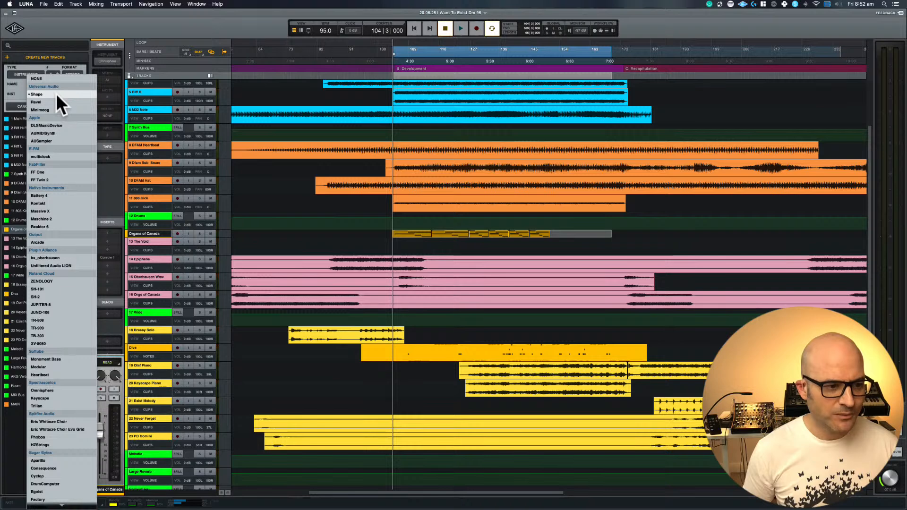
pyautogui.click(58, 204)
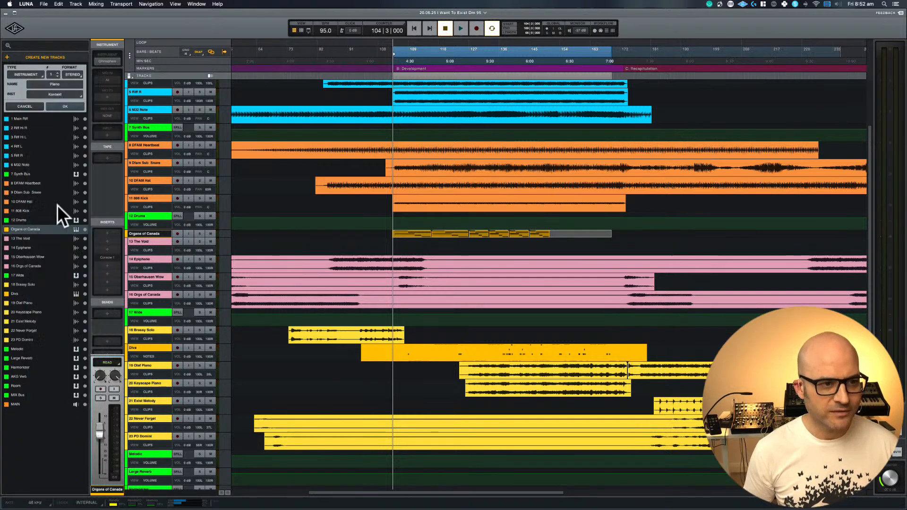
pyautogui.click(63, 107)
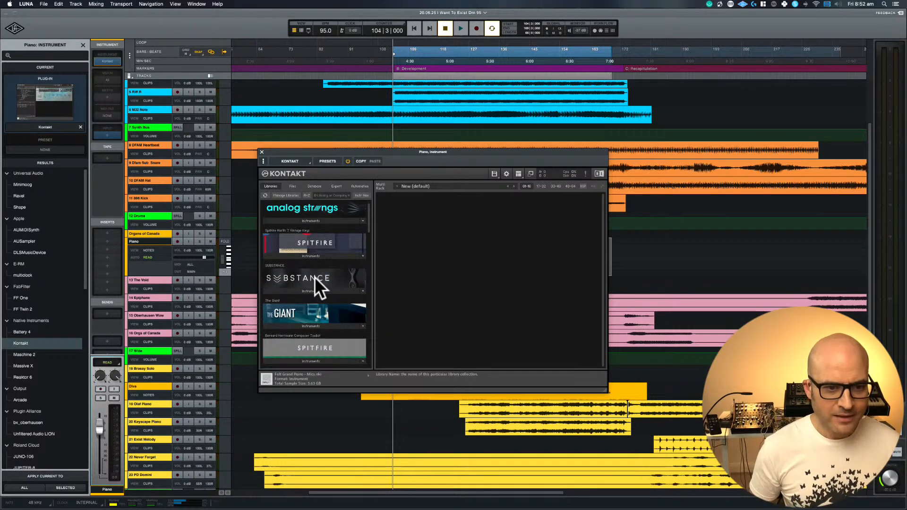
# - Load NOIRE Felt from Kontakt's Noire library onto the new Piano track
pyautogui.scroll(-10, 315, 276)
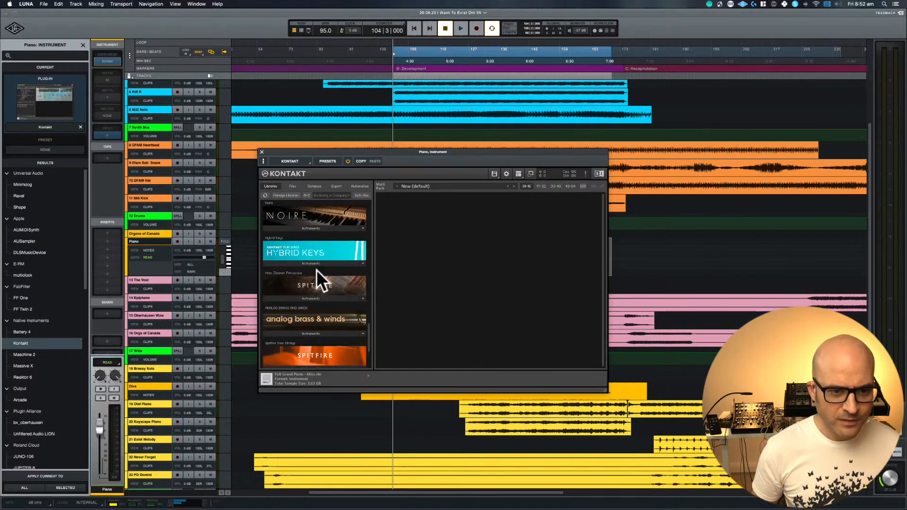
pyautogui.click(312, 229)
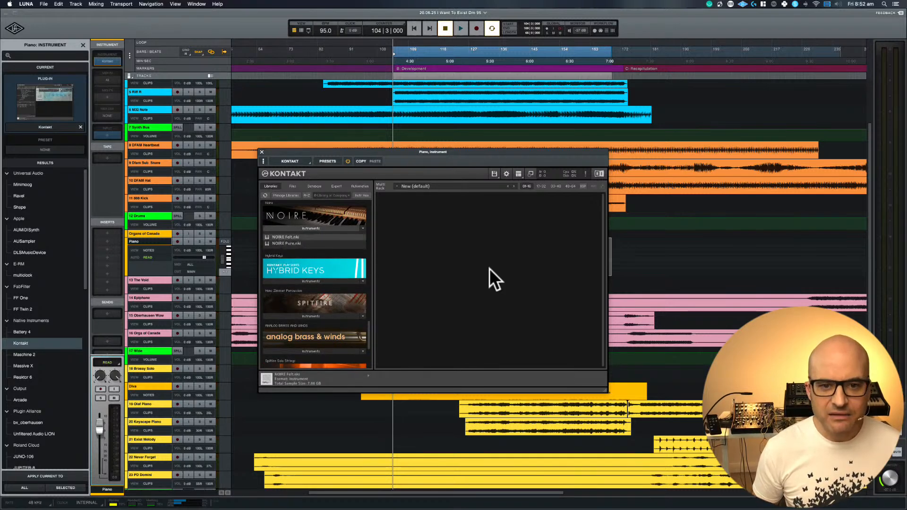
pyautogui.doubleClick(284, 236)
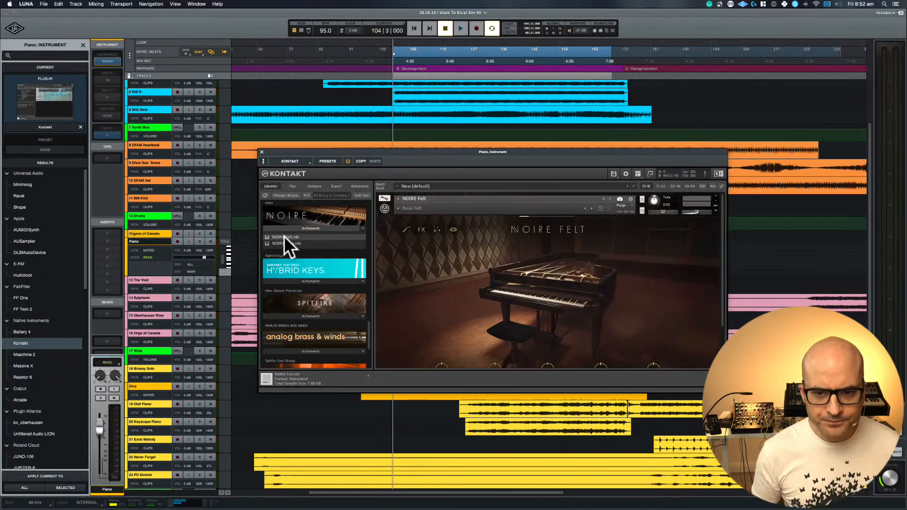
# - Try the Broadcasting Felt preset from the Vintage group, and go back to Basic Felt from the Grand Piano group
pyautogui.click(399, 209)
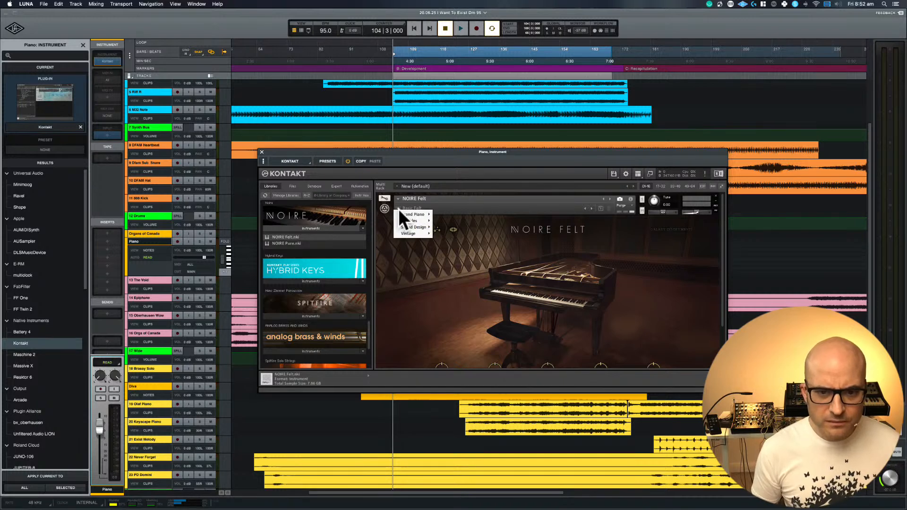
pyautogui.moveTo(410, 219)
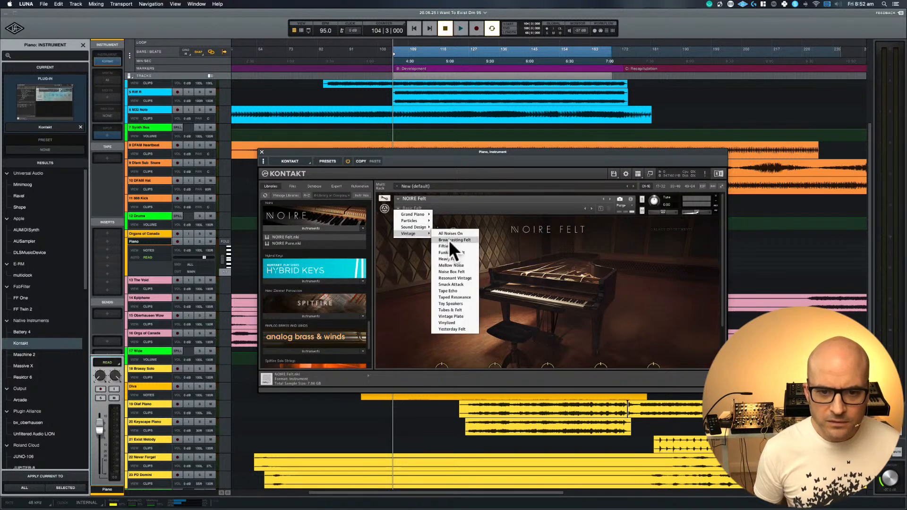
pyautogui.click(449, 240)
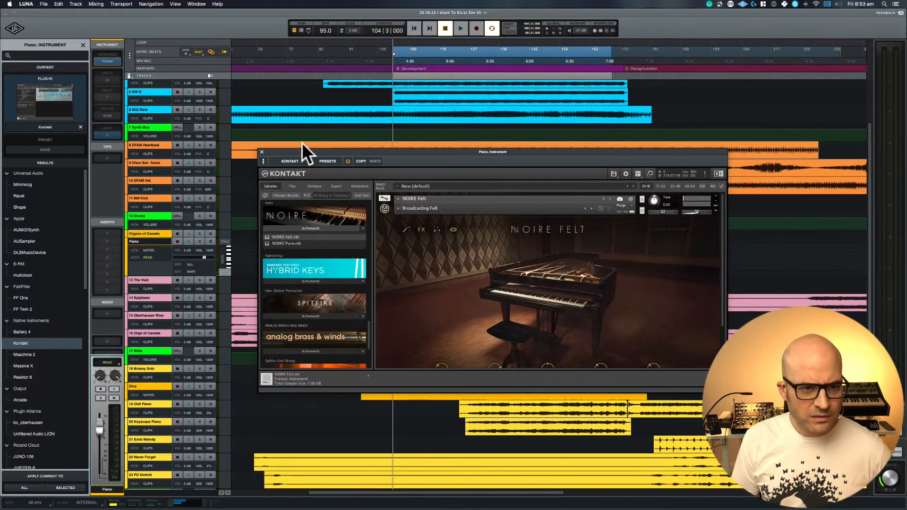
pyautogui.click(398, 208)
pyautogui.moveTo(401, 213)
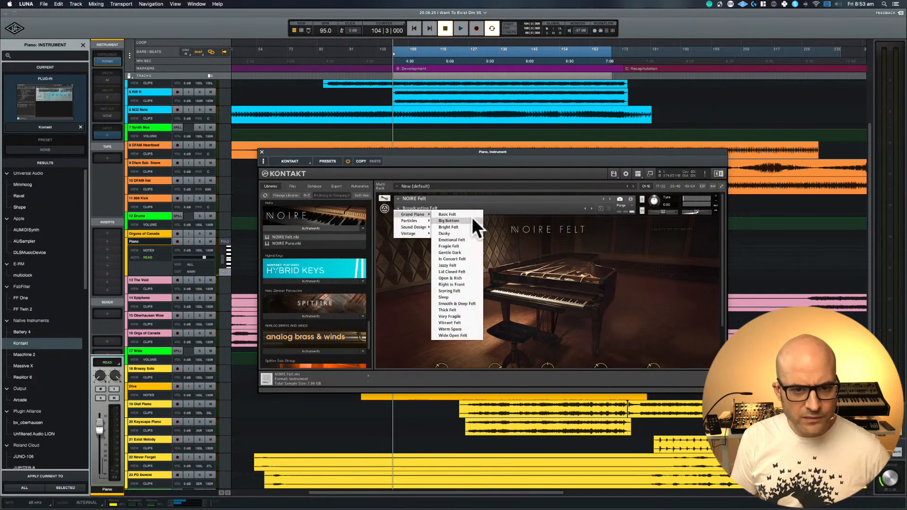
pyautogui.click(472, 214)
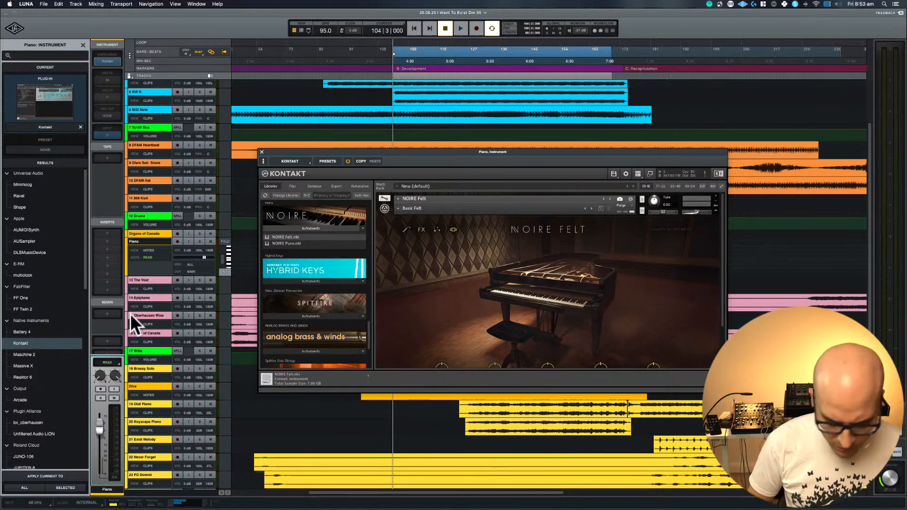
# - Switch to the mixer, close the Kontakt window and bring the Piano channel's instrument slot into view
pyautogui.press('super+equal')
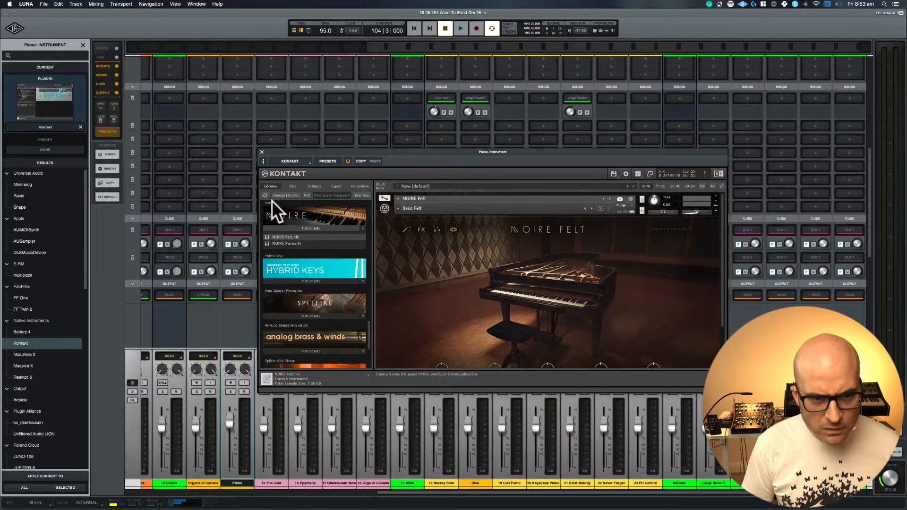
pyautogui.click(262, 153)
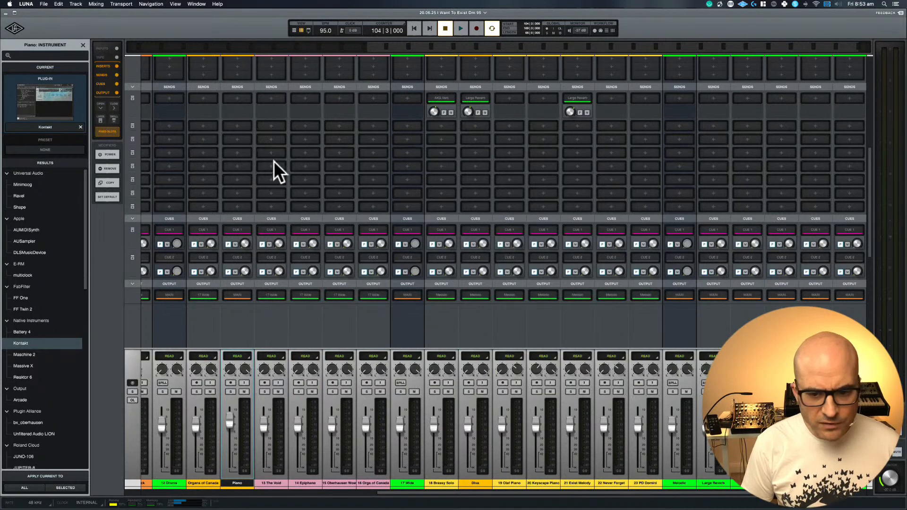
pyautogui.scroll(-5, 420, 274)
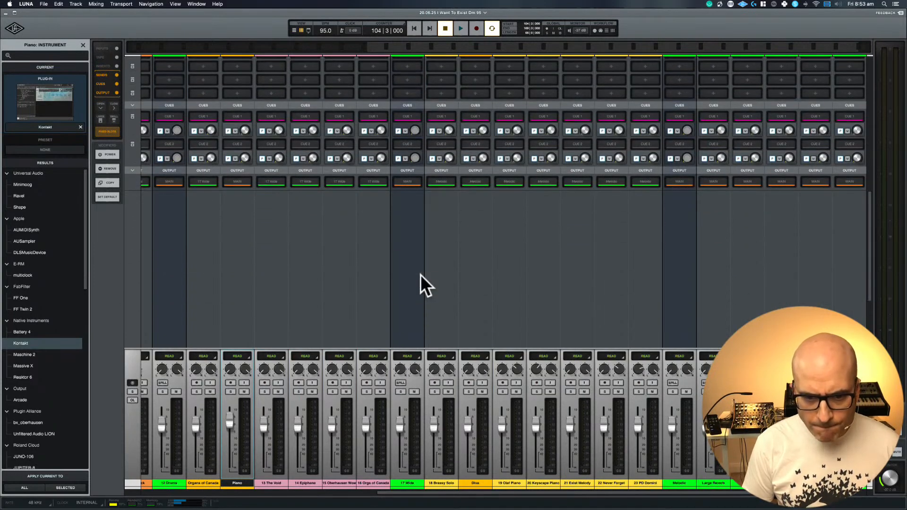
pyautogui.scroll(3, 421, 274)
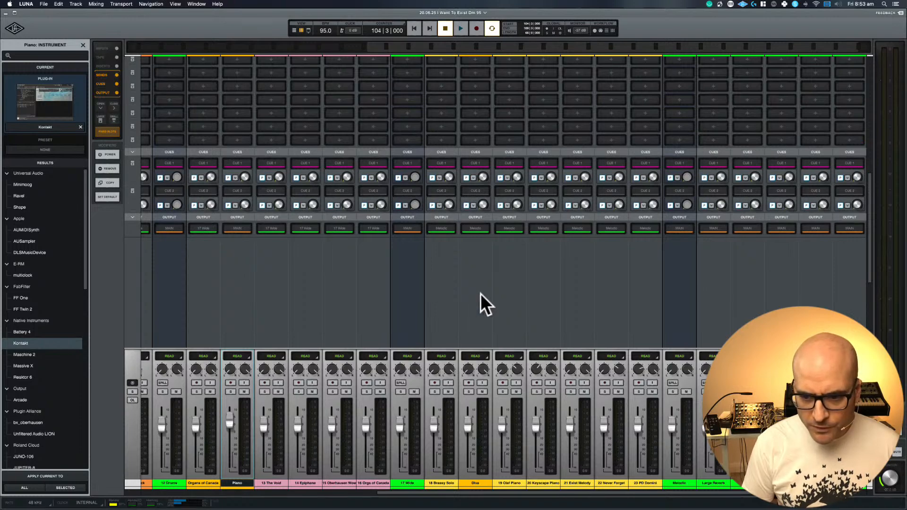
pyautogui.hscroll(-10, 480, 294)
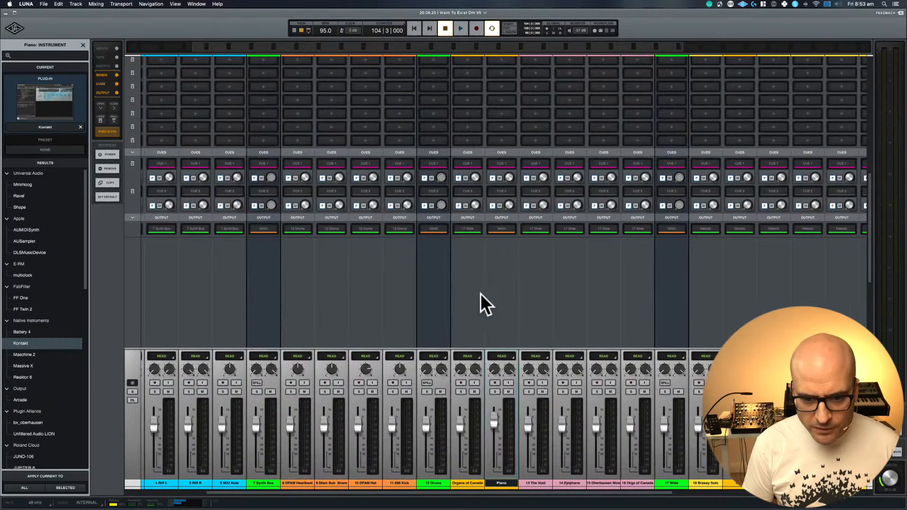
pyautogui.scroll(15, 501, 281)
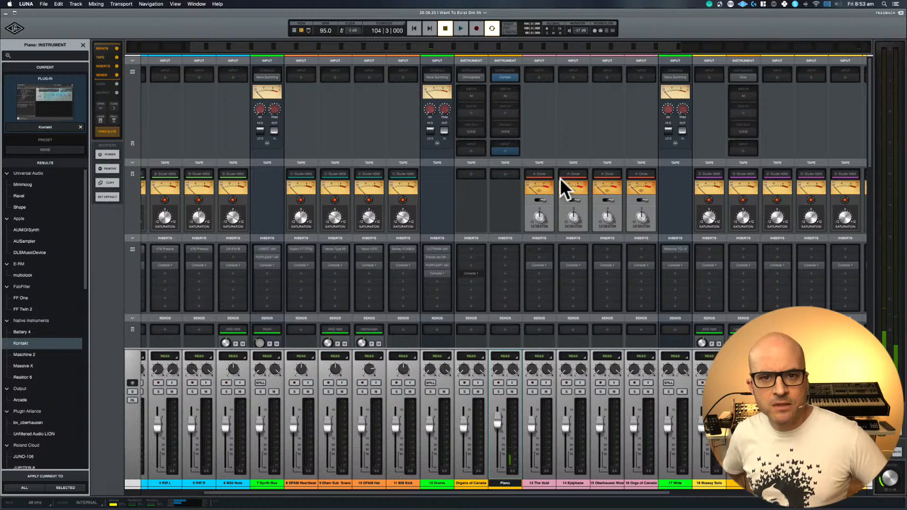
# - Find Keyscape among the instruments and load it on the Piano track in place of Kontakt
pyautogui.click(494, 76)
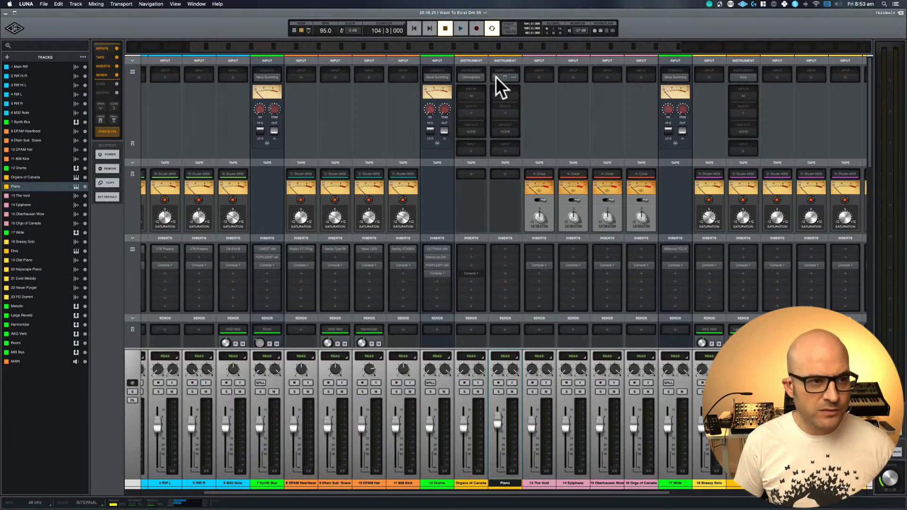
pyautogui.click(495, 77)
pyautogui.write('key')
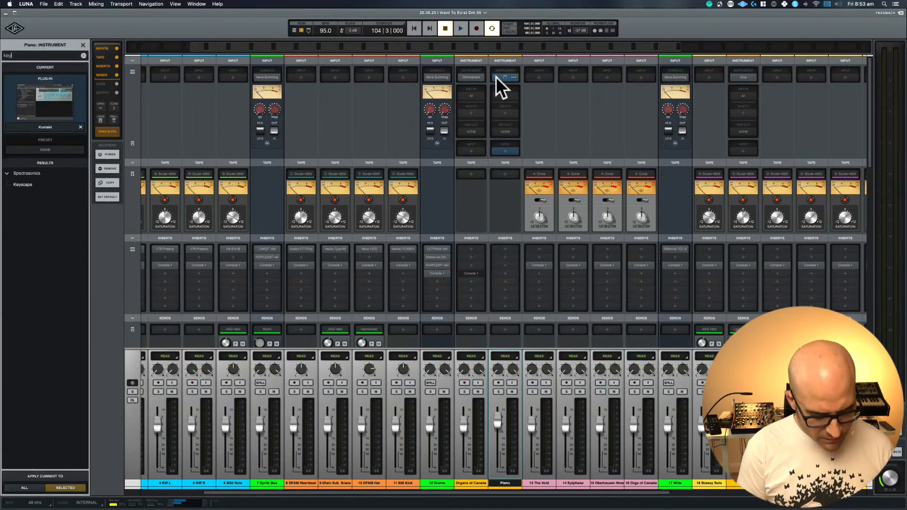
pyautogui.write('scape')
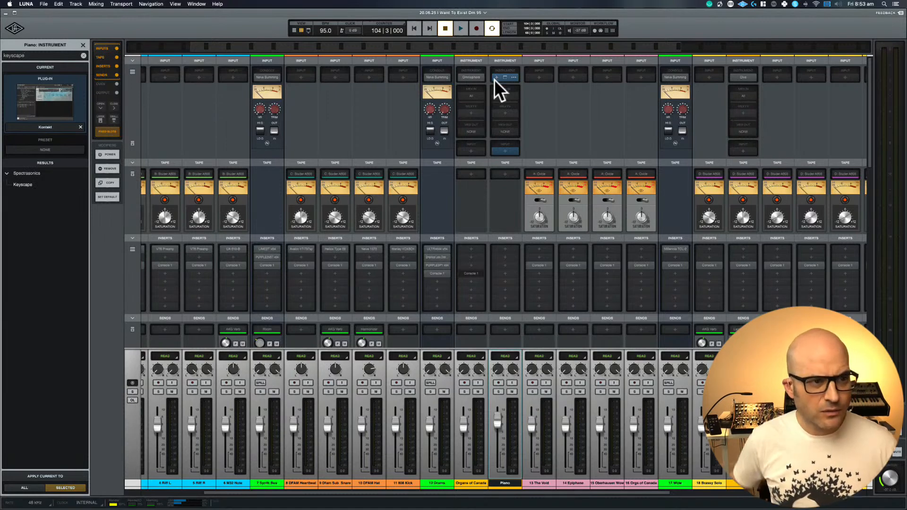
pyautogui.press('Return')
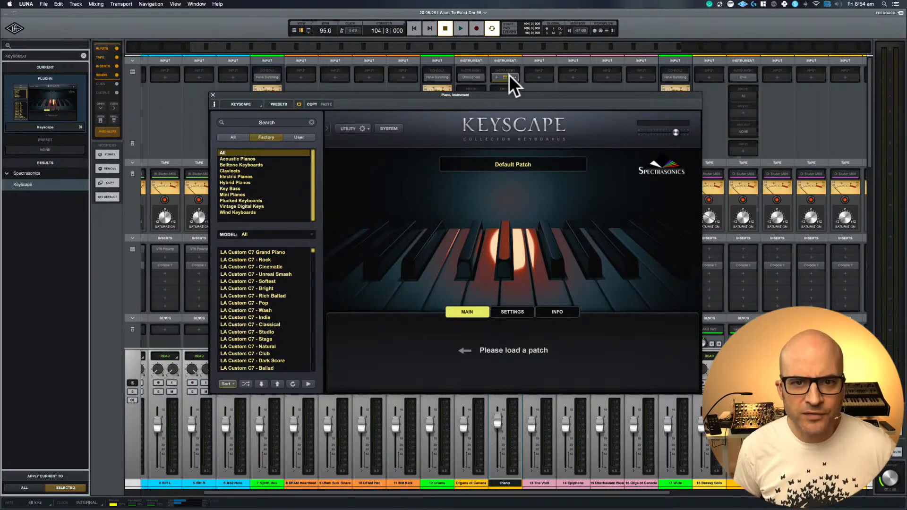
# - Replace Keyscape with Kontakt as the Piano track's instrument
pyautogui.click(495, 77)
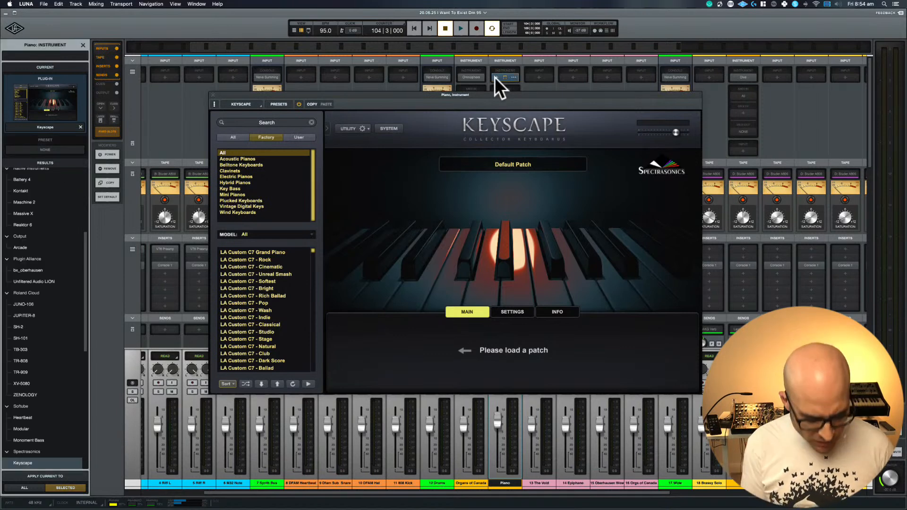
pyautogui.write('kontakt')
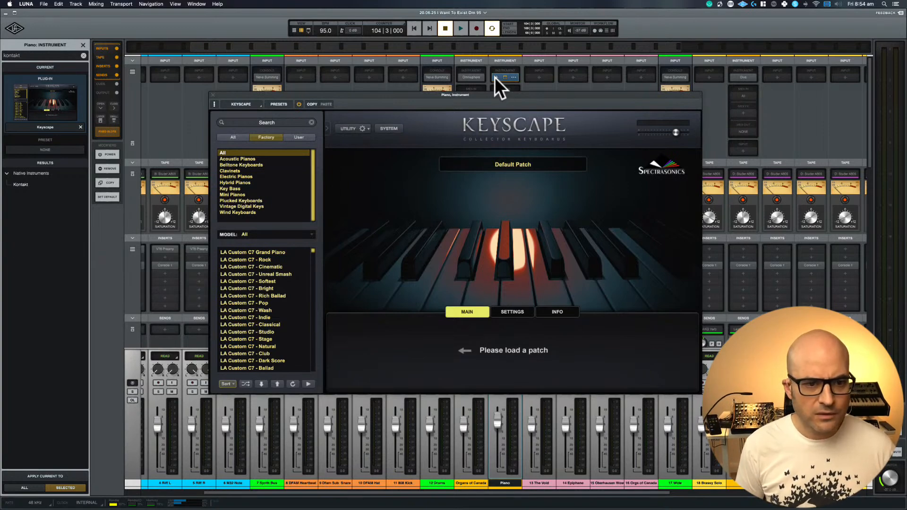
pyautogui.press('Return')
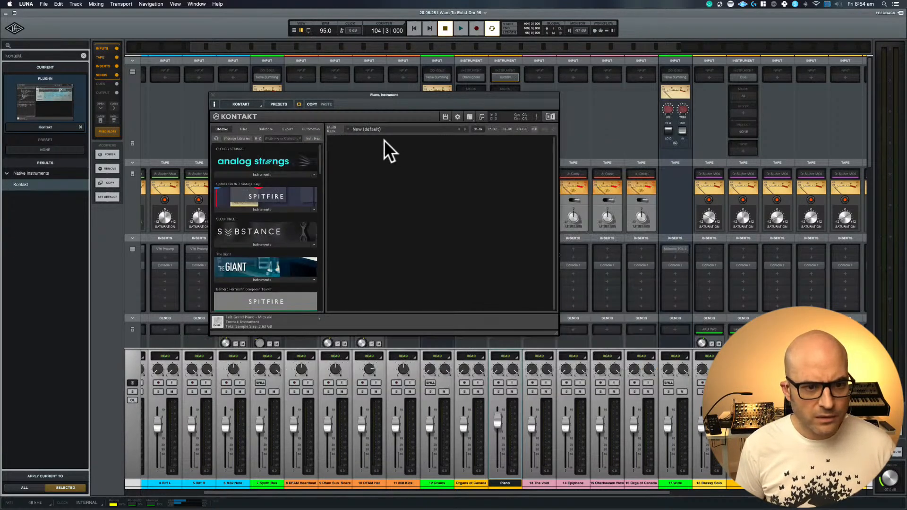
# - Load NOIRE Felt from the Noire library in the fresh Kontakt instance and close the plug-in window
pyautogui.scroll(-10, 270, 225)
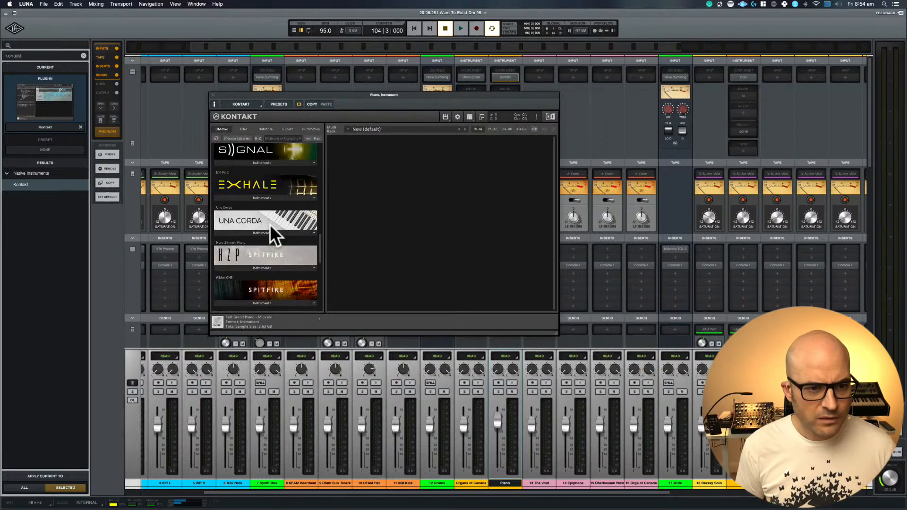
pyautogui.scroll(-5, 270, 225)
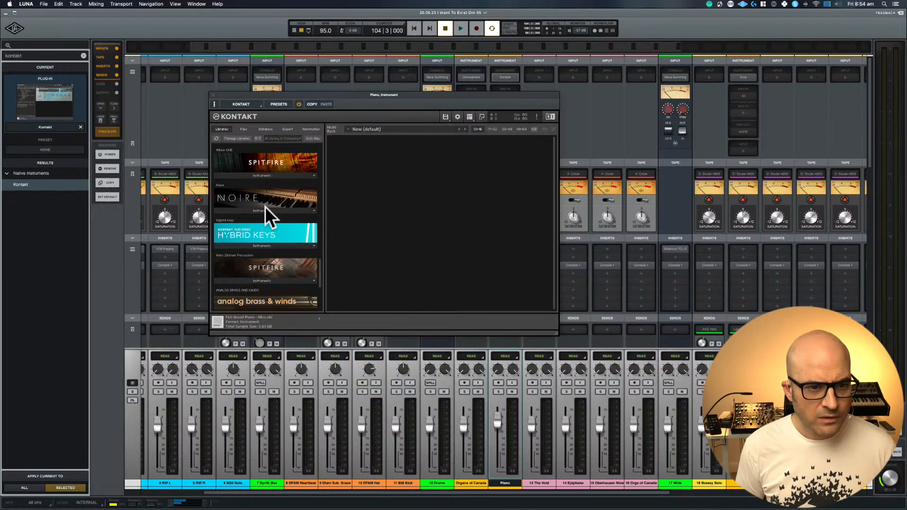
pyautogui.click(265, 211)
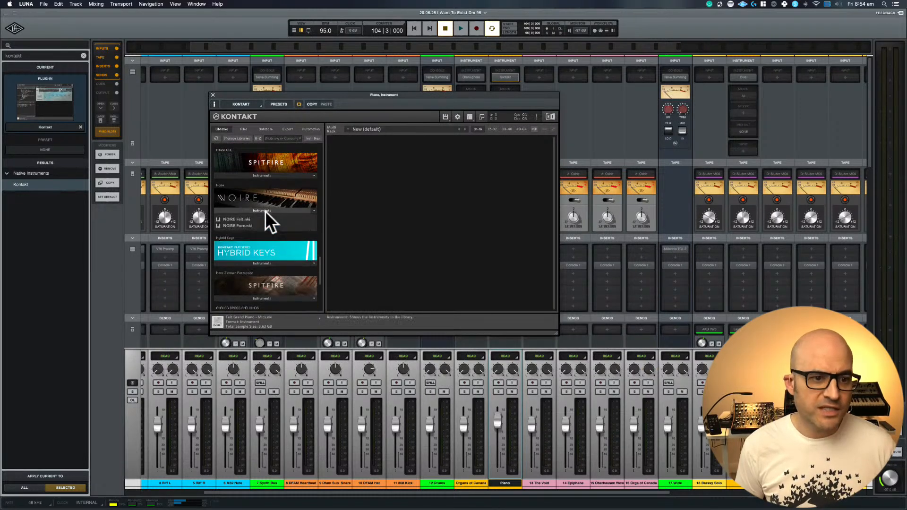
pyautogui.click(237, 218)
pyautogui.doubleClick(237, 218)
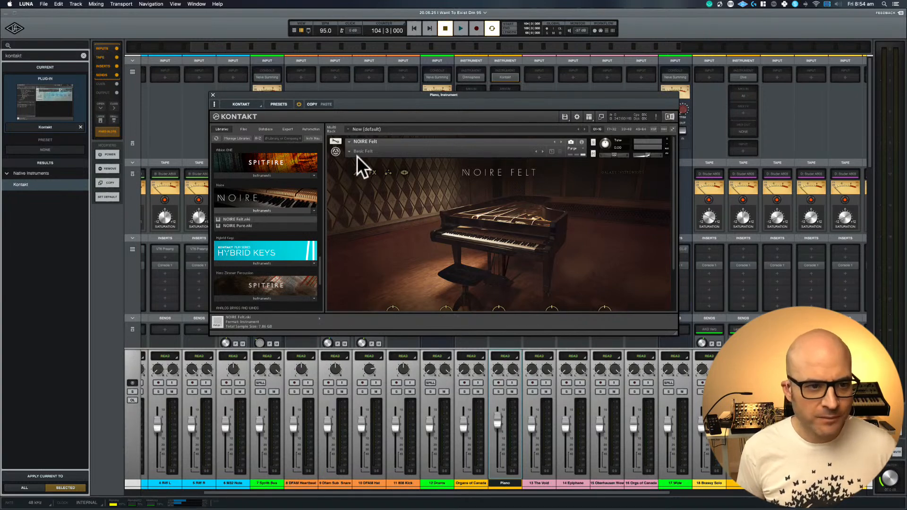
pyautogui.click(214, 94)
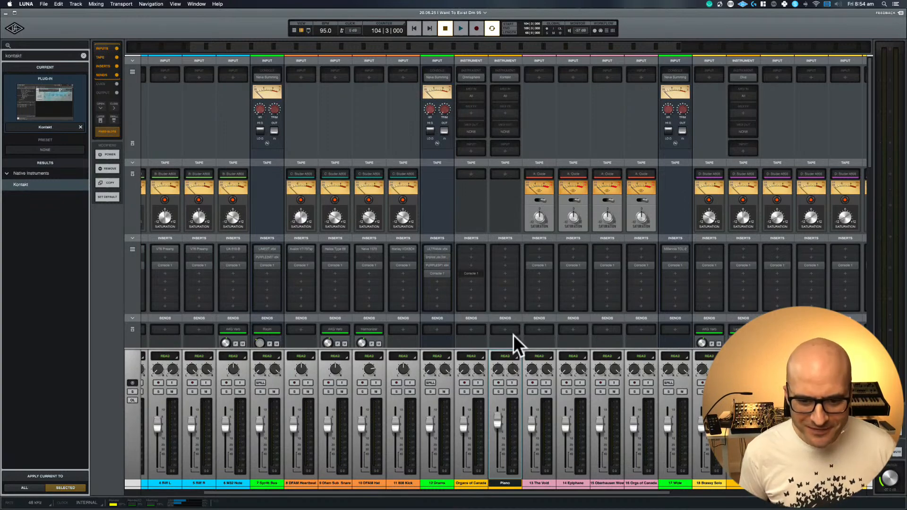
# - Route the Piano channel's first send to the Large Reverb bus and adjust the send level
pyautogui.scroll(-5, 513, 334)
pyautogui.scroll(-1, 513, 335)
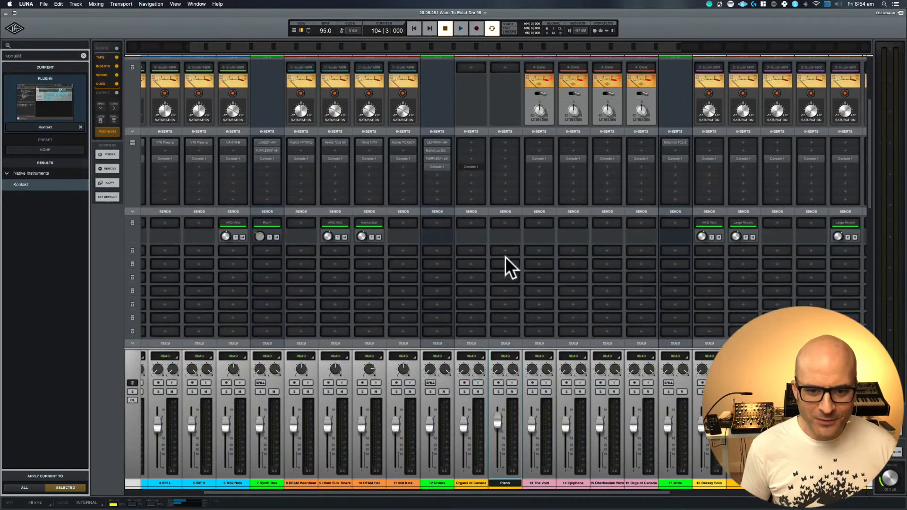
pyautogui.click(505, 222)
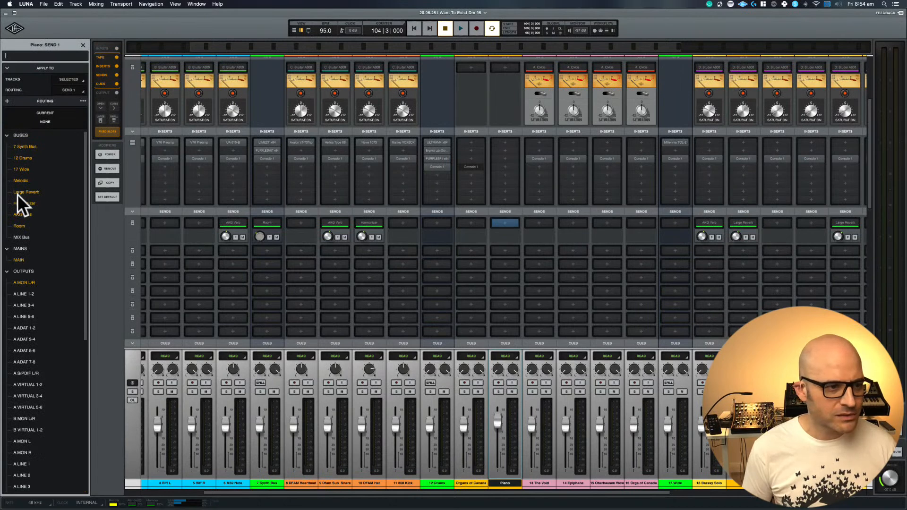
pyautogui.click(45, 194)
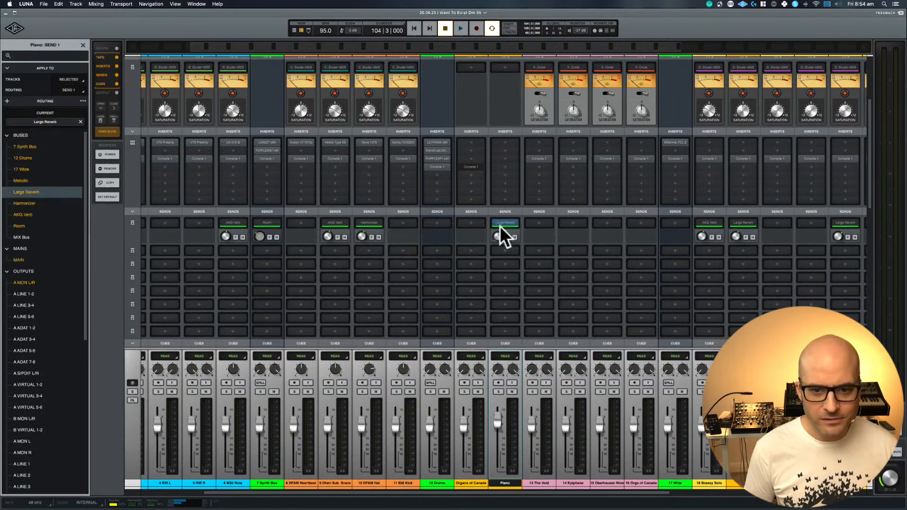
pyautogui.moveTo(498, 238); pyautogui.dragTo(500, 207)
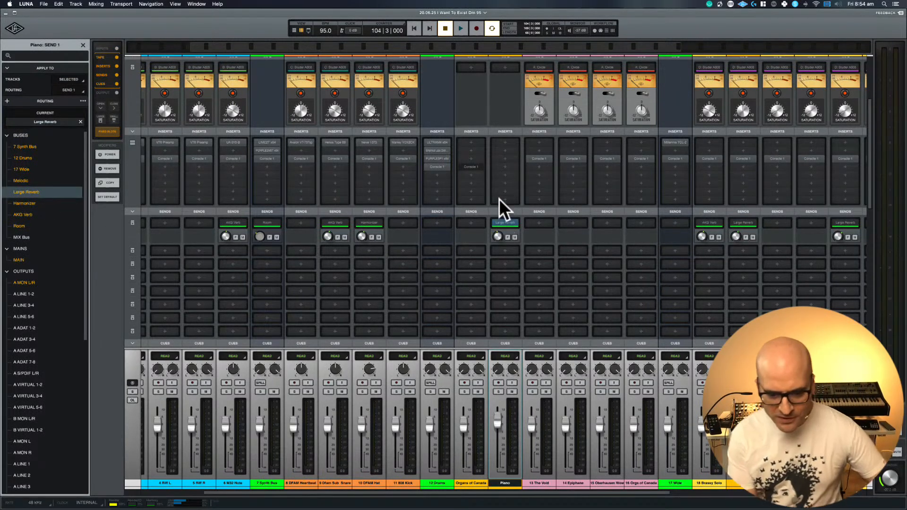
# - Arm the Piano track for recording, raise its volume to 12 dB, and rehearse the improv over the Development section
pyautogui.click(500, 200)
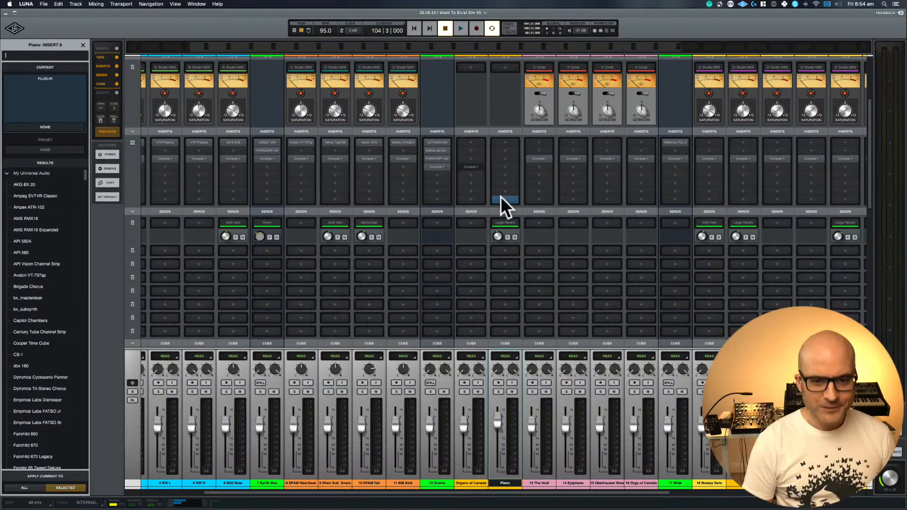
pyautogui.press('super+equal')
pyautogui.press('space')
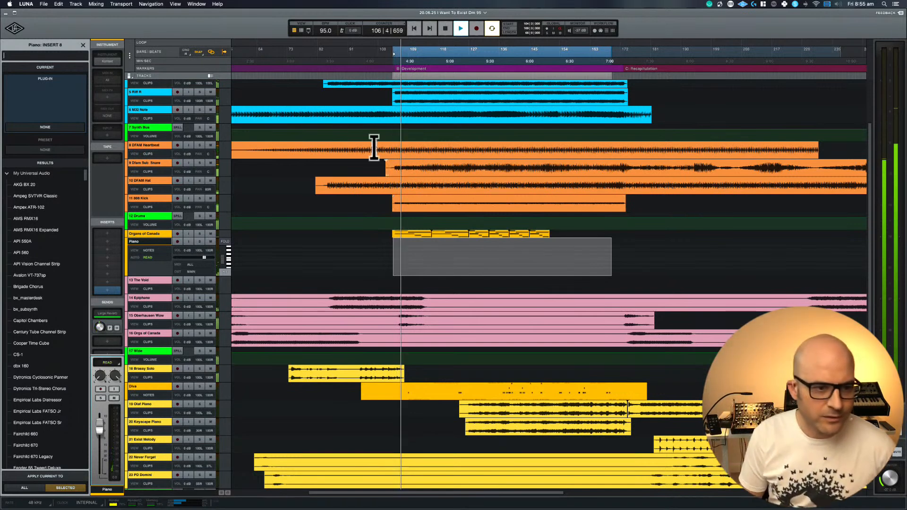
pyautogui.click(177, 241)
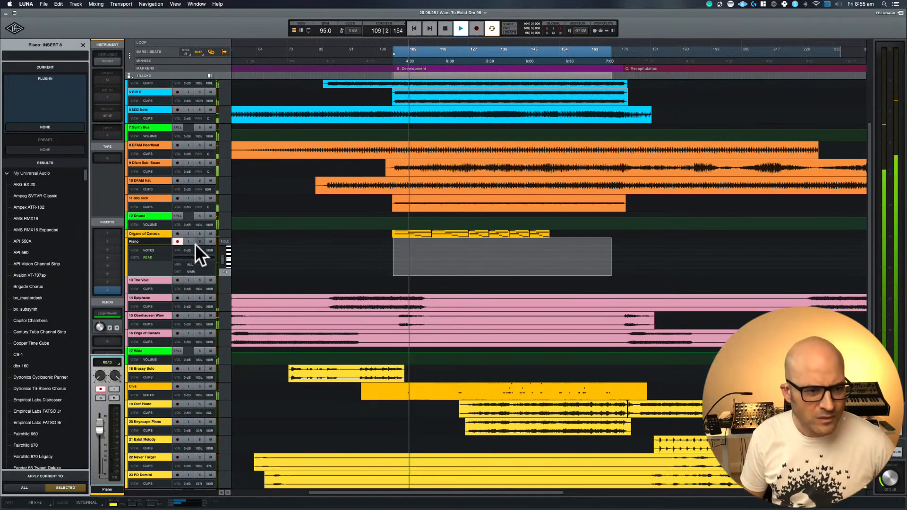
pyautogui.moveTo(203, 258); pyautogui.dragTo(306, 264)
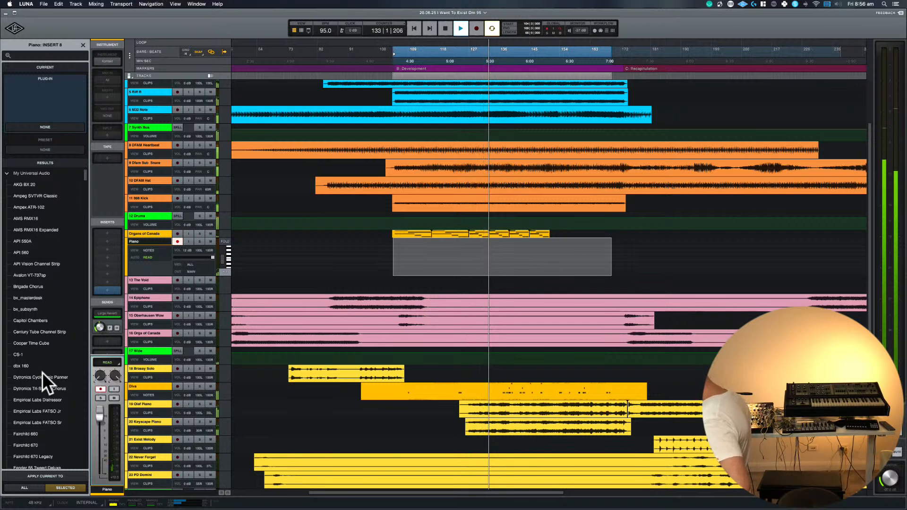
pyautogui.press('space')
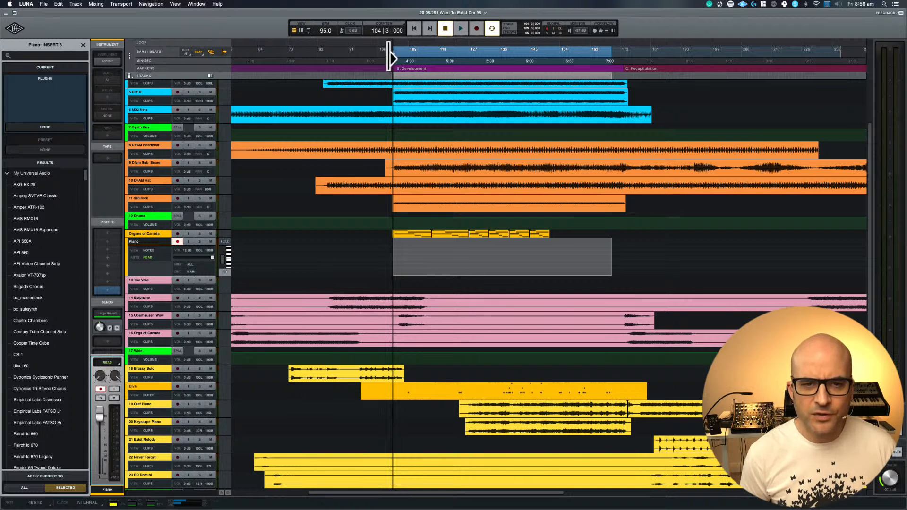
# - Move the loop start to about bar 127 and record a piano improv take on the Piano track
pyautogui.moveTo(391, 56); pyautogui.dragTo(468, 51)
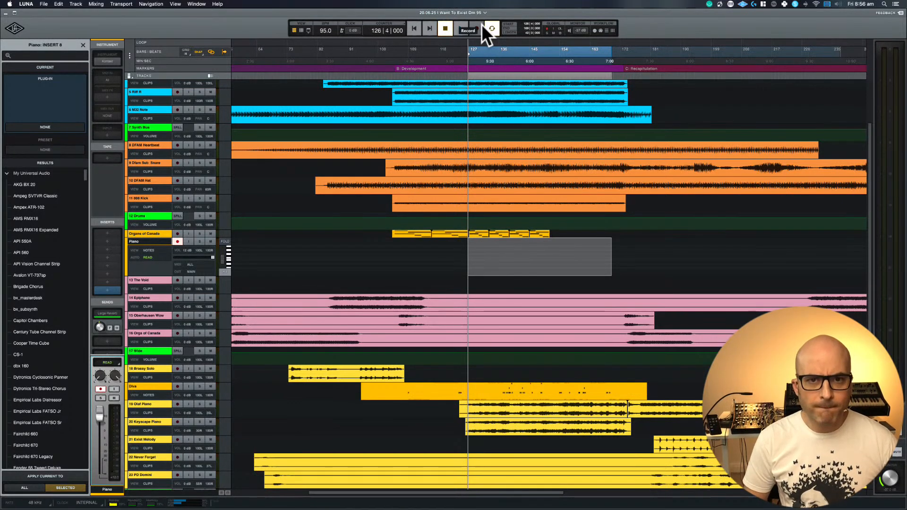
pyautogui.press('space')
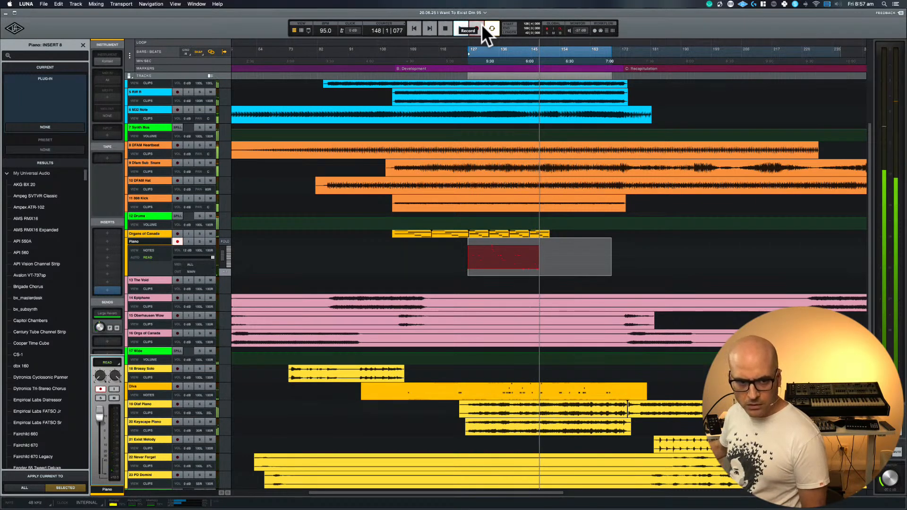
pyautogui.press('space')
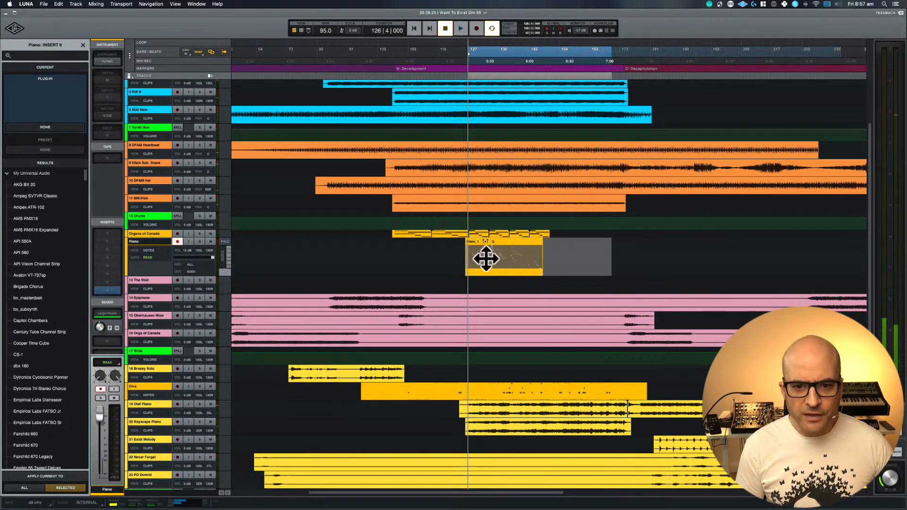
# - Disarm the Piano track and listen back to the recorded take from bar 128
pyautogui.scroll(10, 486, 259)
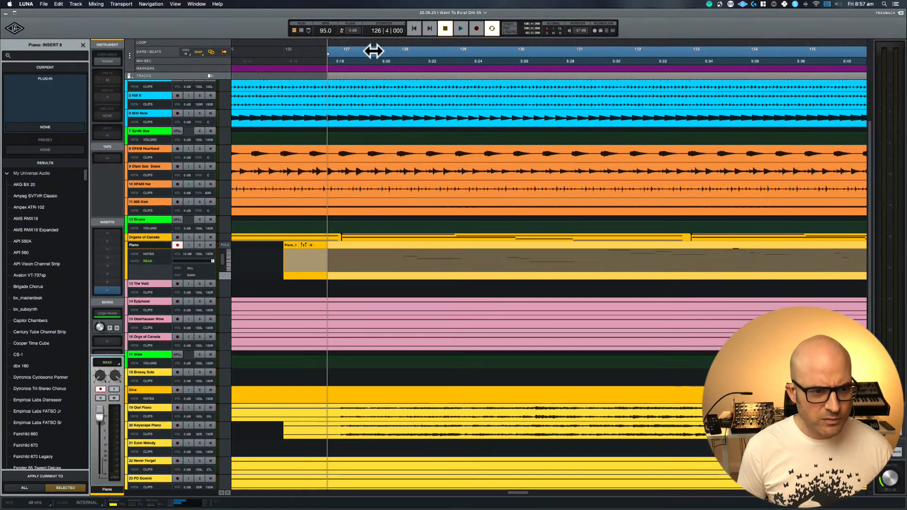
pyautogui.click(177, 245)
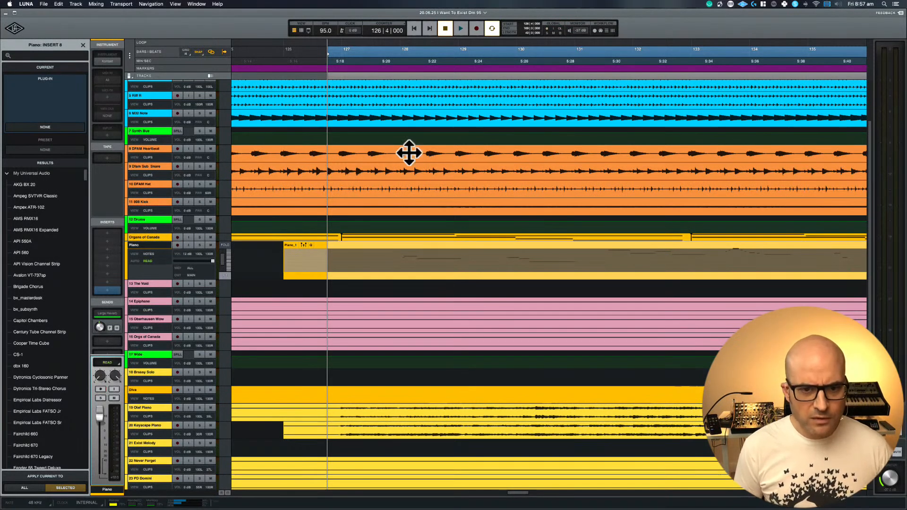
pyautogui.click(407, 57)
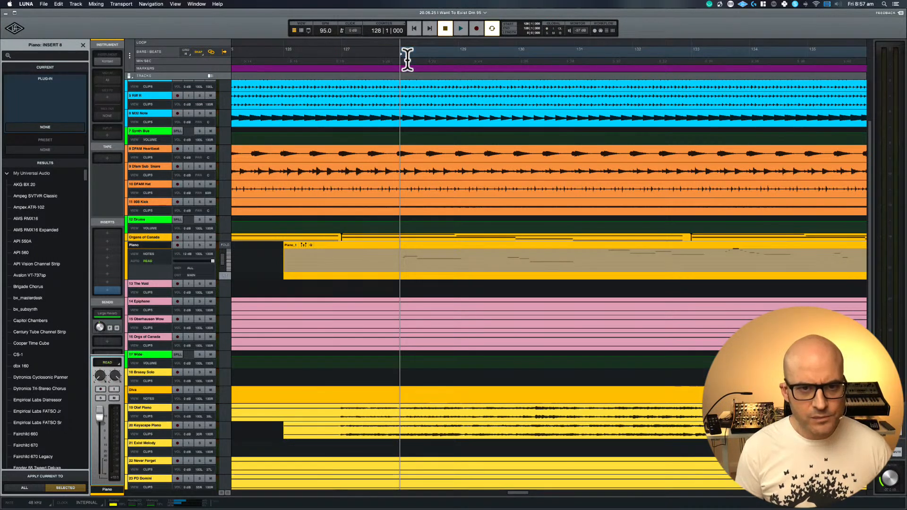
pyautogui.press('space')
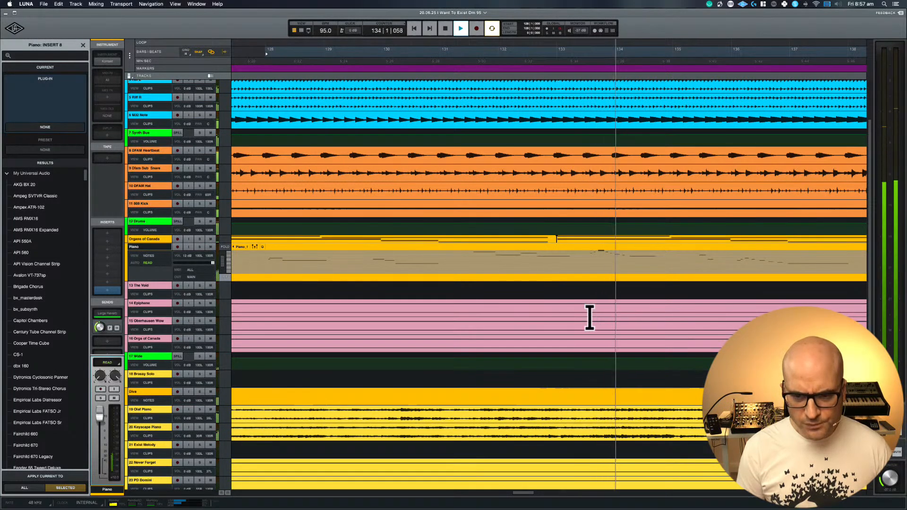
pyautogui.press('super+minus')
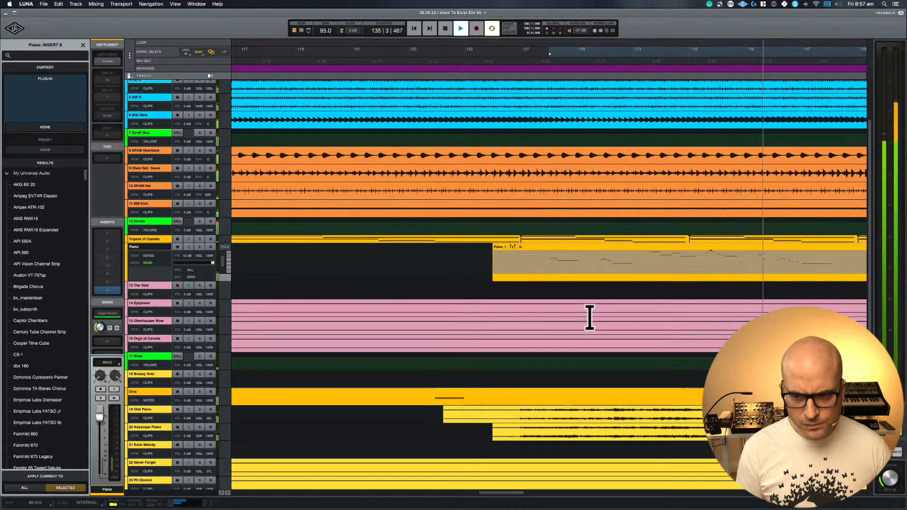
pyautogui.hscroll(3, 589, 317)
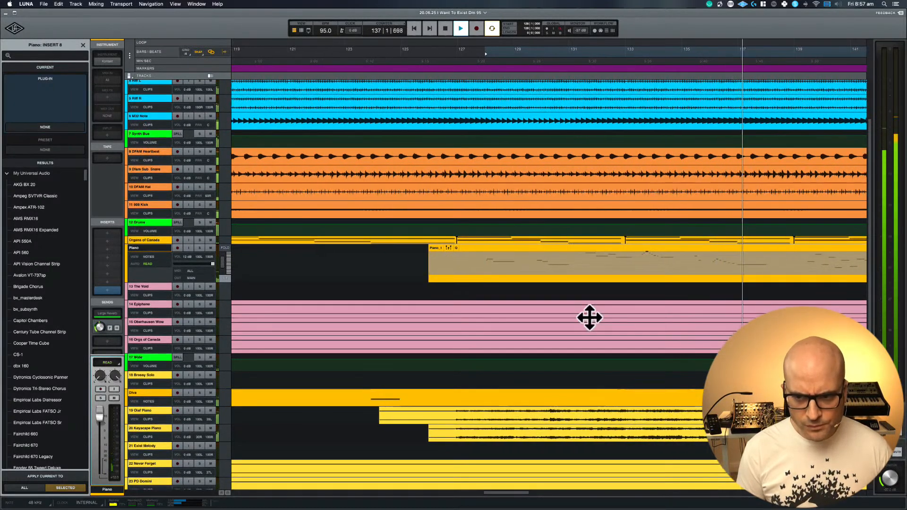
pyautogui.hscroll(3, 589, 317)
pyautogui.press('space')
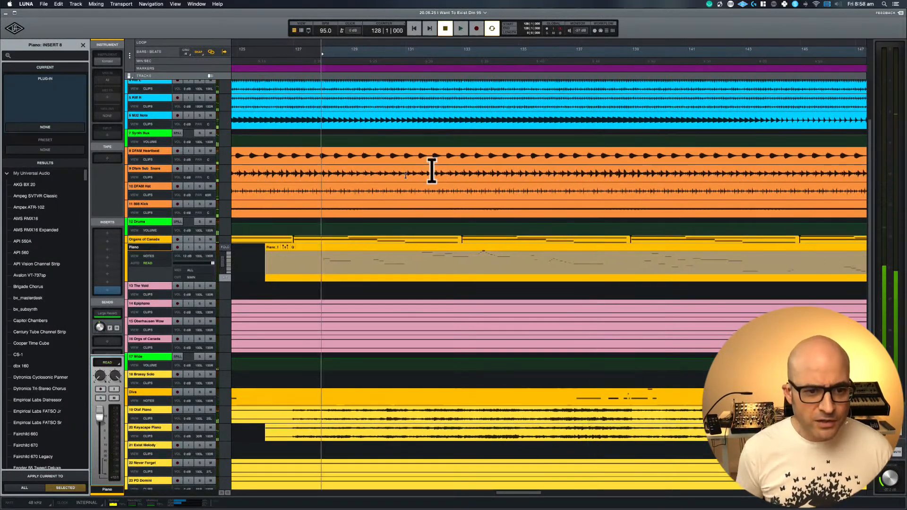
# - Delete the recorded take from the Piano track
pyautogui.click(329, 246)
pyautogui.press('r')
pyautogui.press('r')
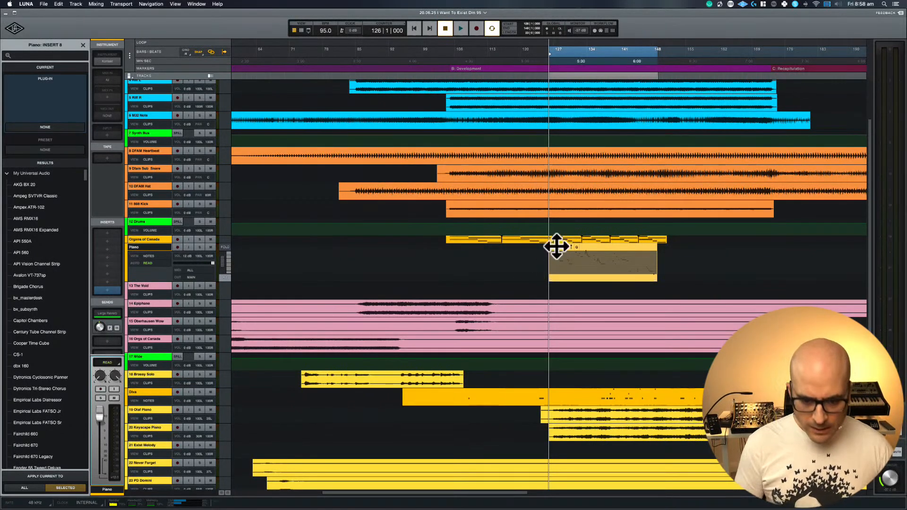
pyautogui.press('Delete')
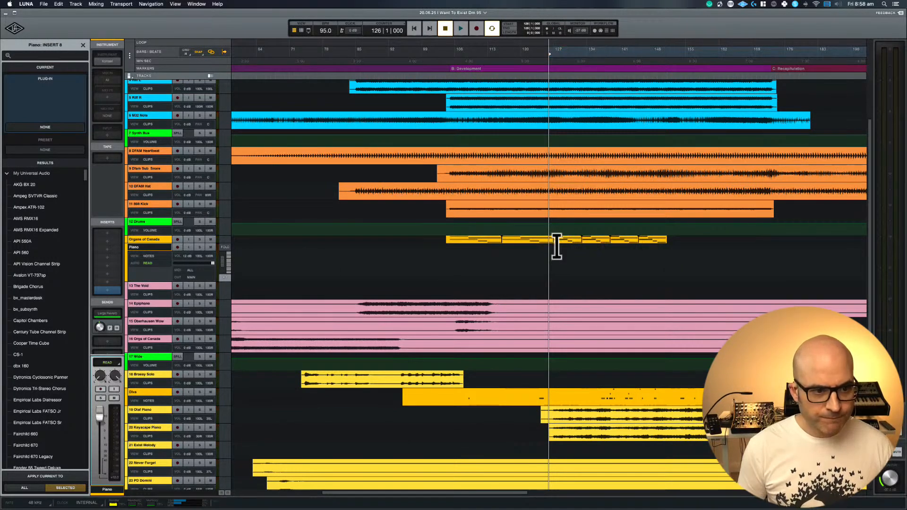
pyautogui.doubleClick(144, 257)
pyautogui.doubleClick(144, 256)
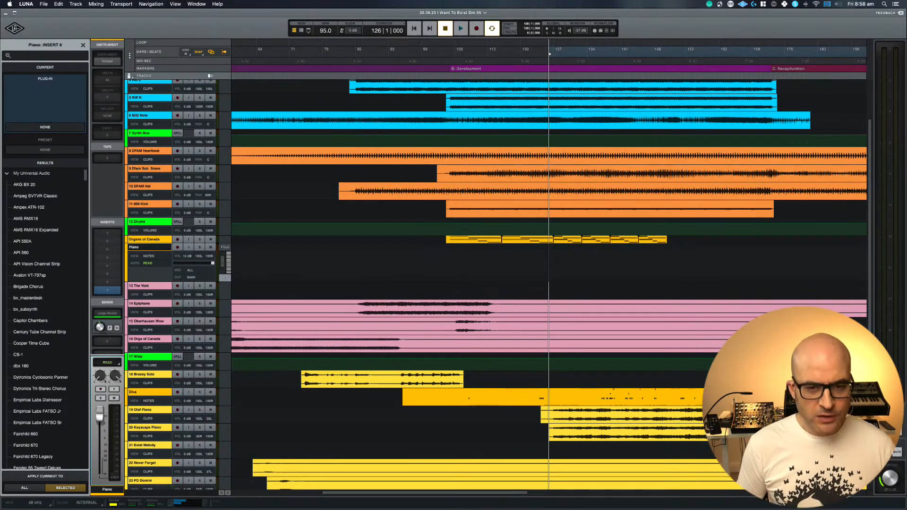
pyautogui.press('super+Tab')
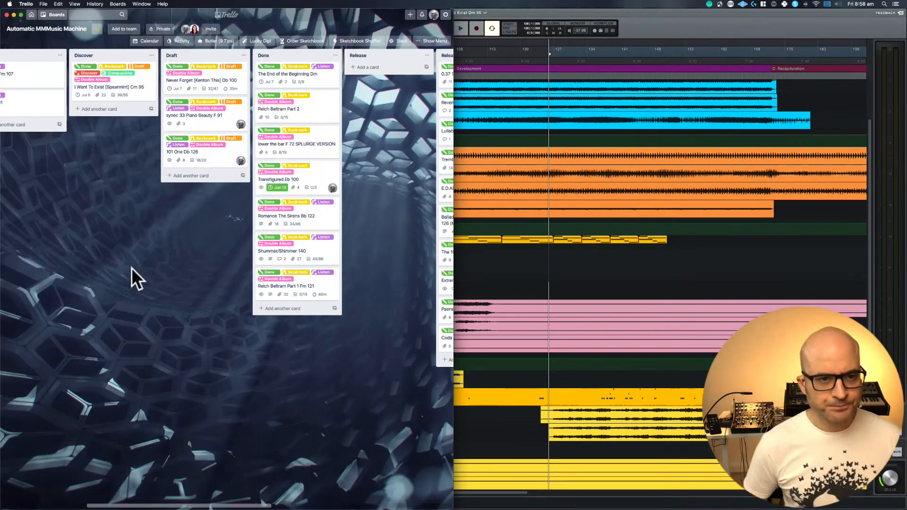
pyautogui.hscroll(5, 131, 268)
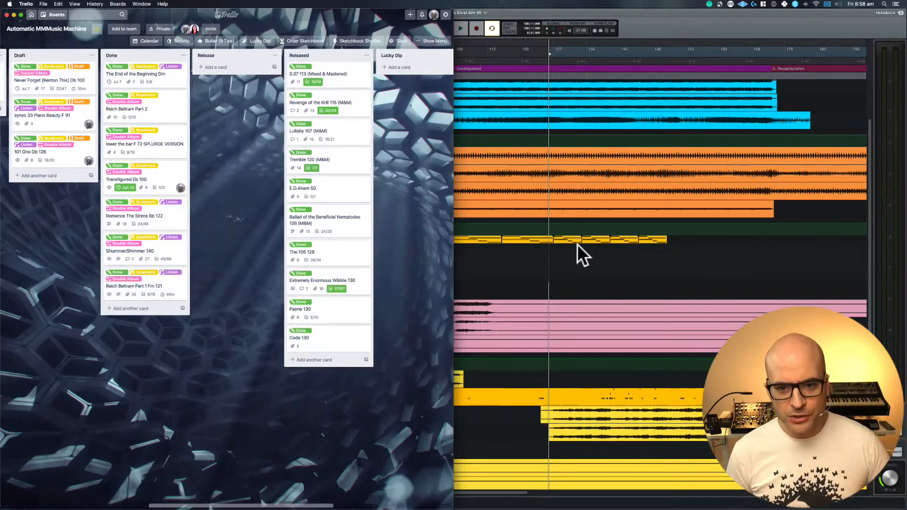
pyautogui.click(593, 254)
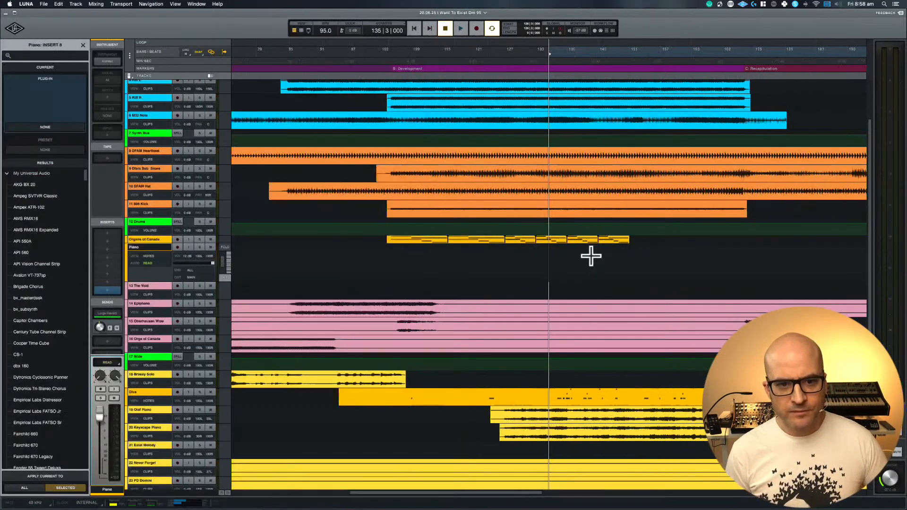
pyautogui.press('-')
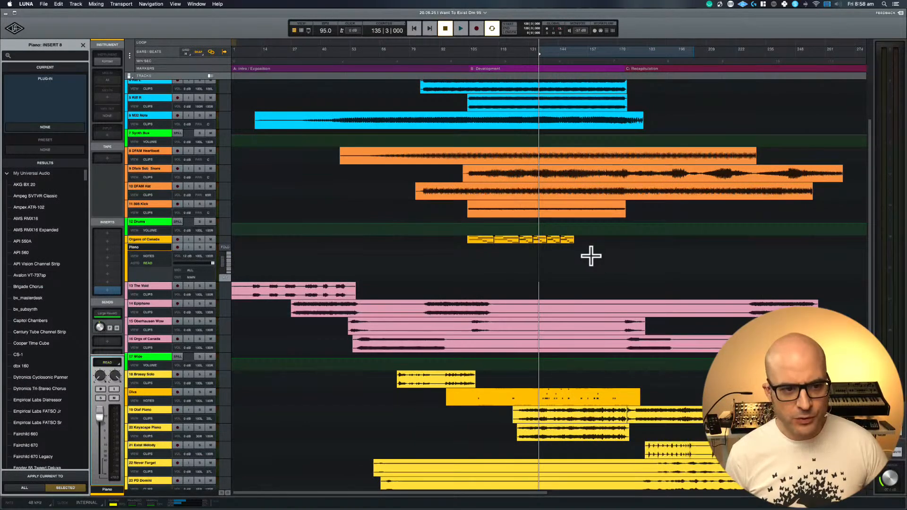
# - Switch to Trello and open the "I Want To Exist [Spearmint] Cm 95" card at its "Where are the Problems?" checklist
pyautogui.moveTo(241, 502)
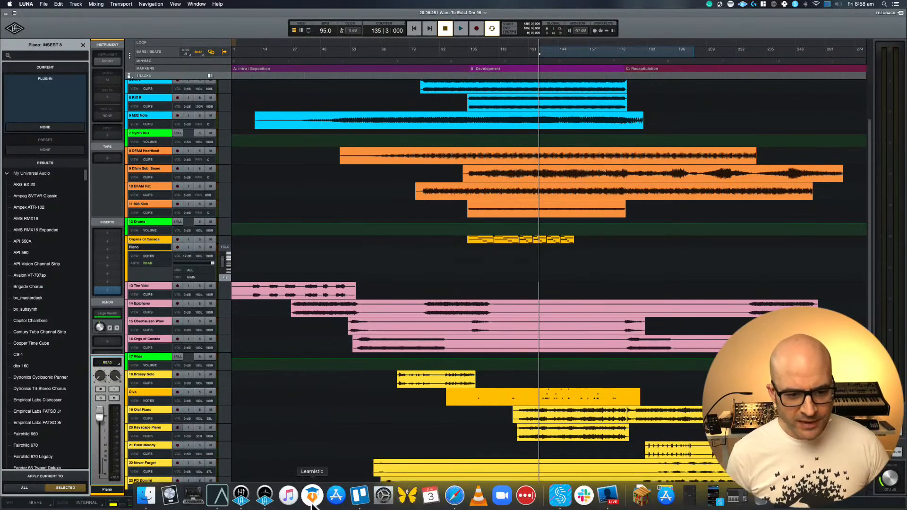
pyautogui.click(359, 496)
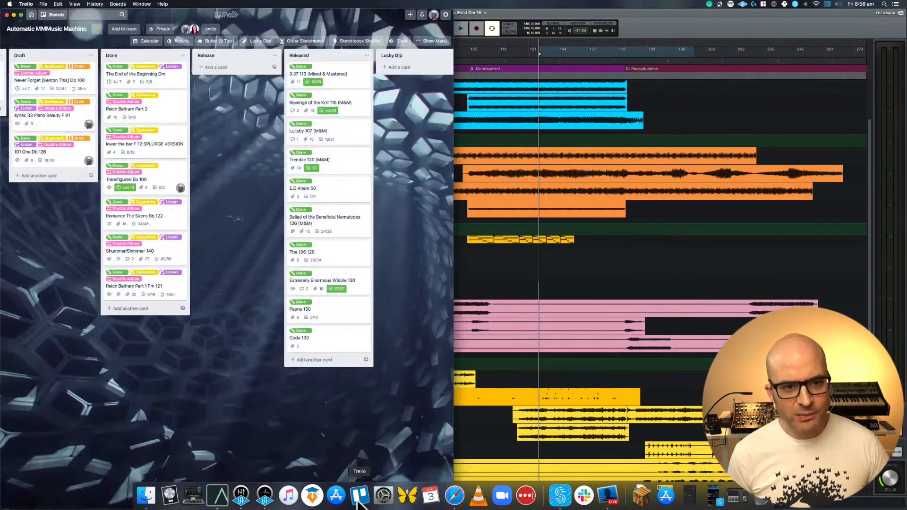
pyautogui.hscroll(5, 234, 201)
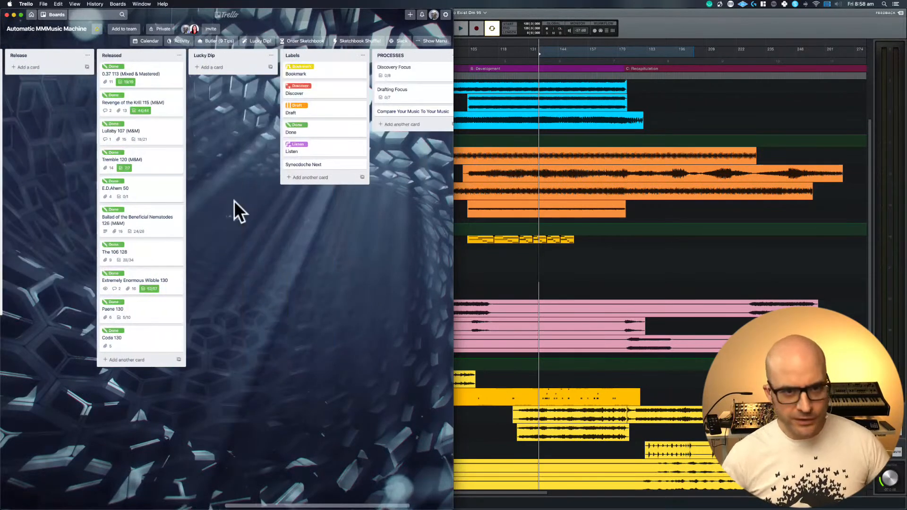
pyautogui.hscroll(-8, 233, 201)
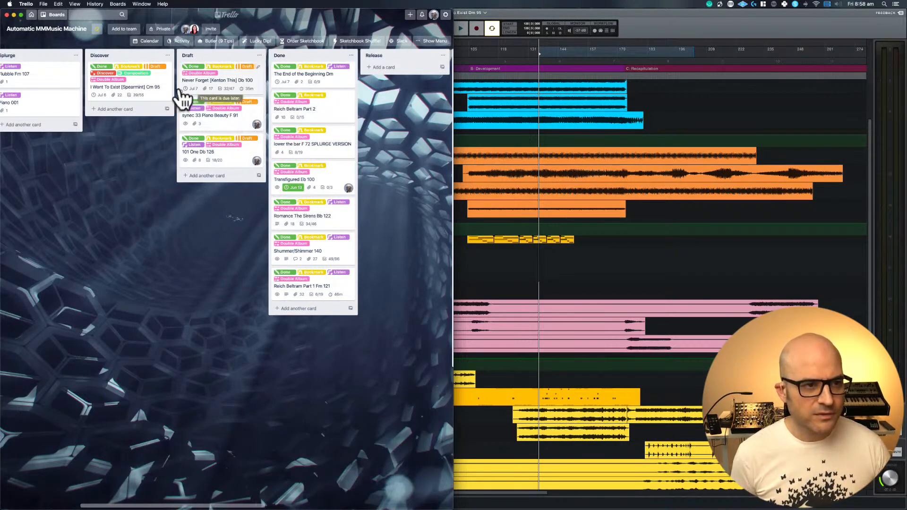
pyautogui.click(125, 93)
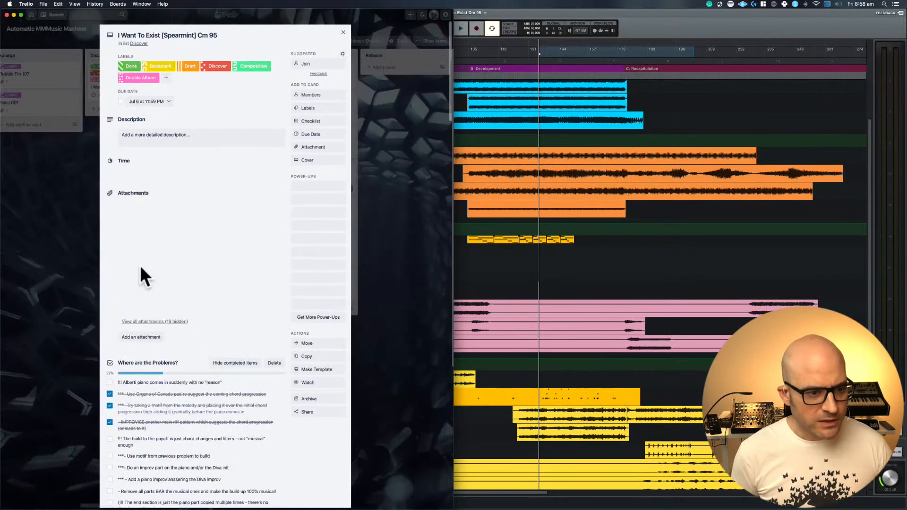
pyautogui.scroll(-5, 162, 430)
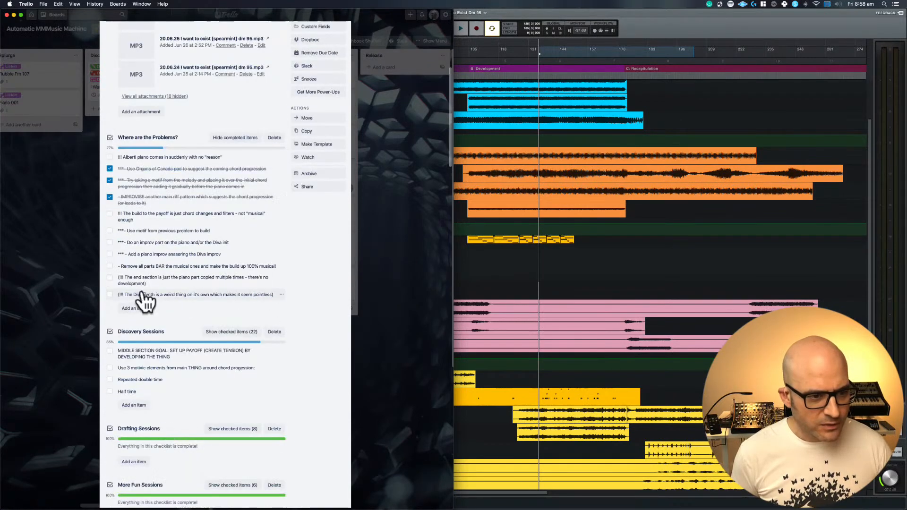
# - Move the checklist item "Add a piano improv answering the Diva improv" above "Use motif from previous problem to build"
pyautogui.click(171, 257)
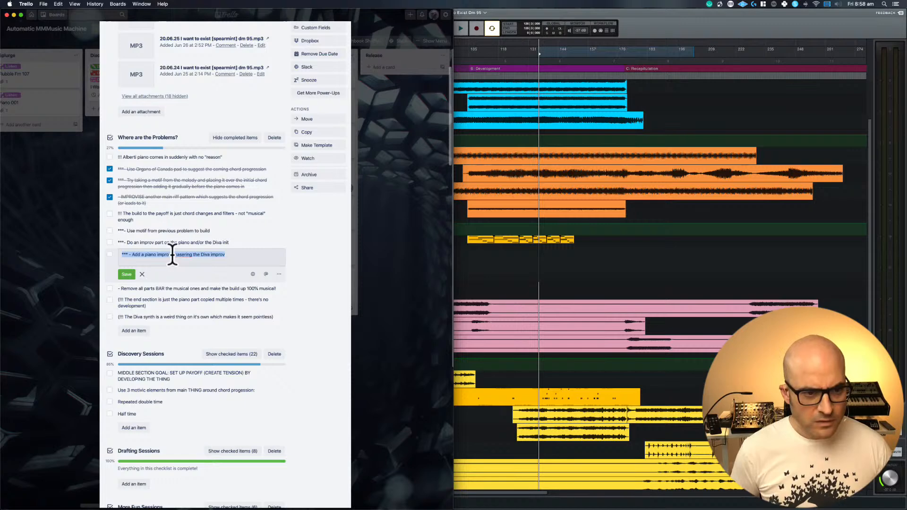
pyautogui.press('Right')
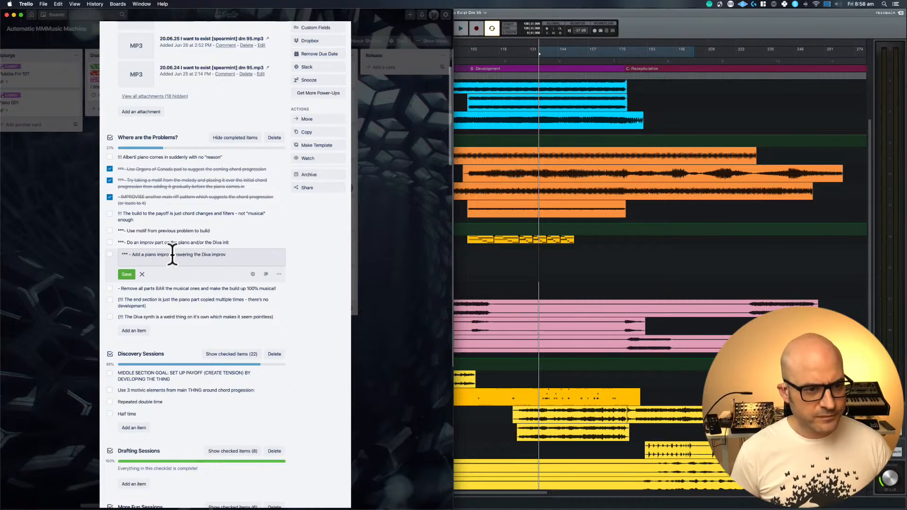
pyautogui.press('Return')
pyautogui.moveTo(151, 257); pyautogui.dragTo(156, 239)
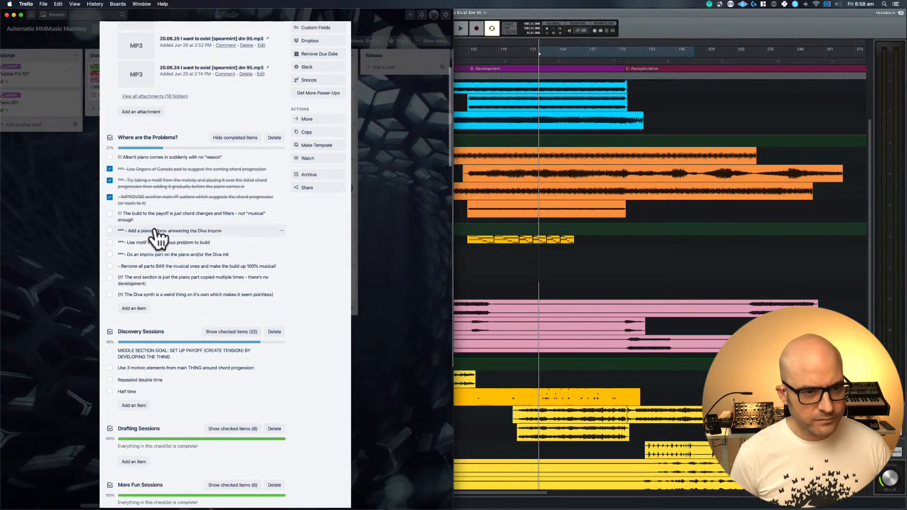
# - Switch back to LUNA and return the playhead to the start of the song
pyautogui.click(514, 290)
pyautogui.press('super+minus')
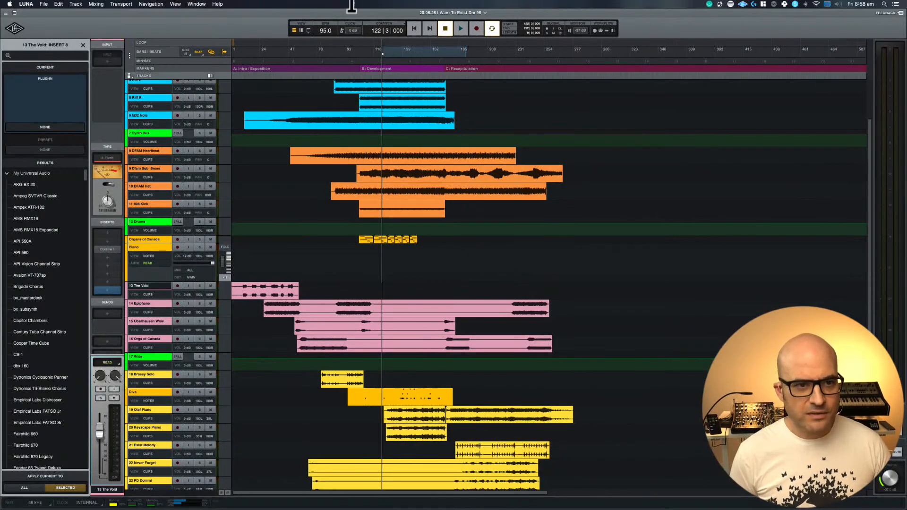
pyautogui.click(413, 28)
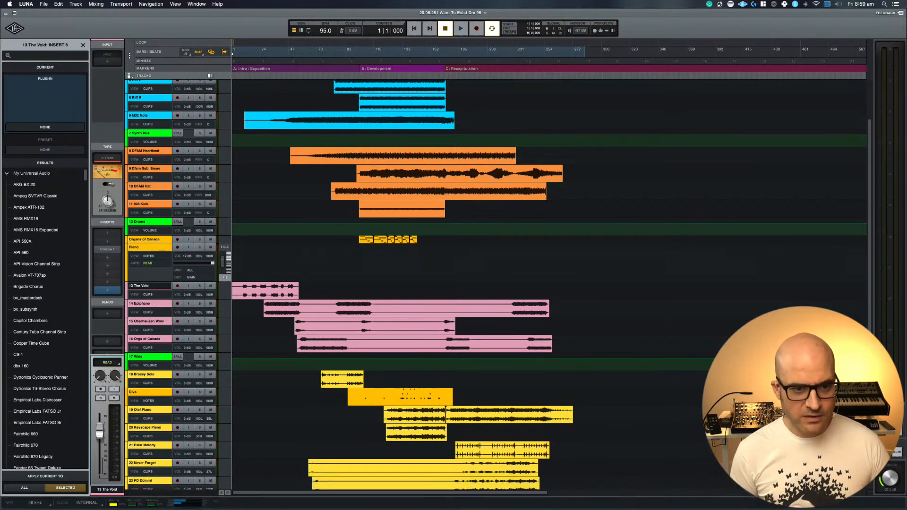
# - Switch to Trello, close the song's card, and look through the board's lists and the Shummer/Shimmer 140 card
pyautogui.press('super+Tab')
pyautogui.click(40, 392)
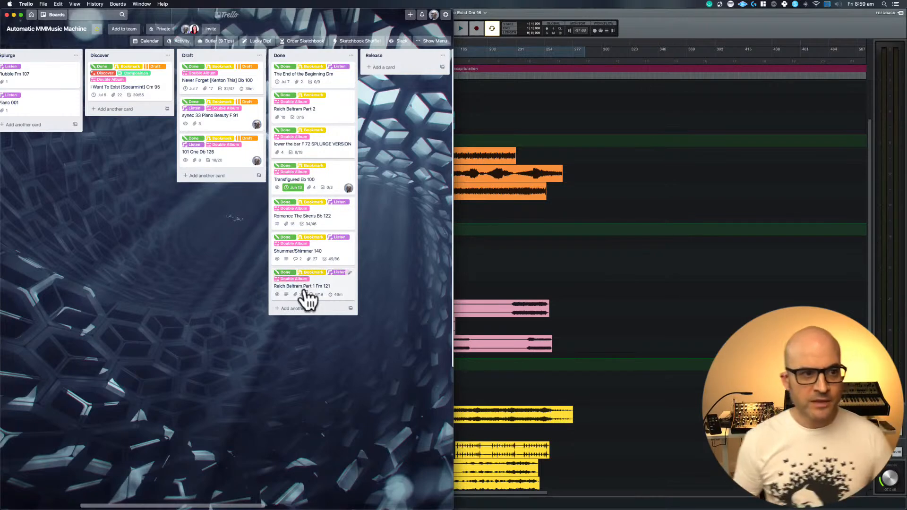
pyautogui.hscroll(-5, 304, 295)
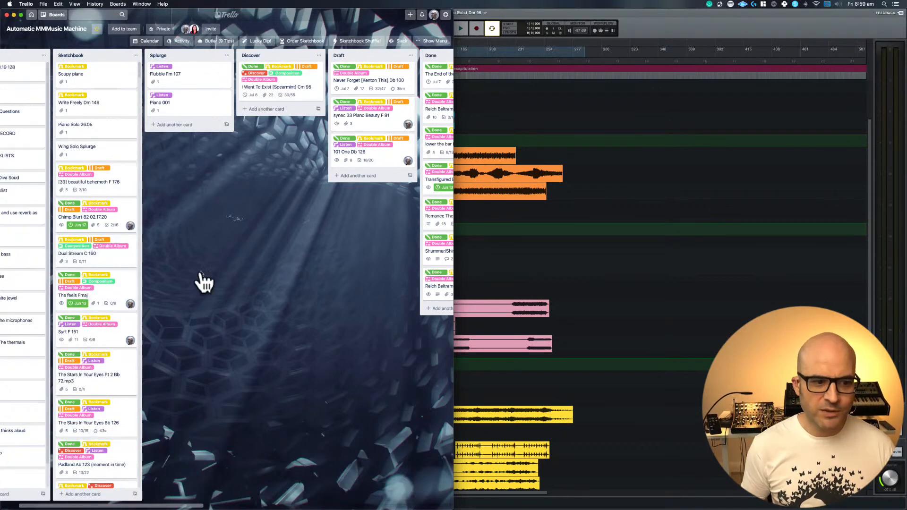
pyautogui.hscroll(5, 200, 270)
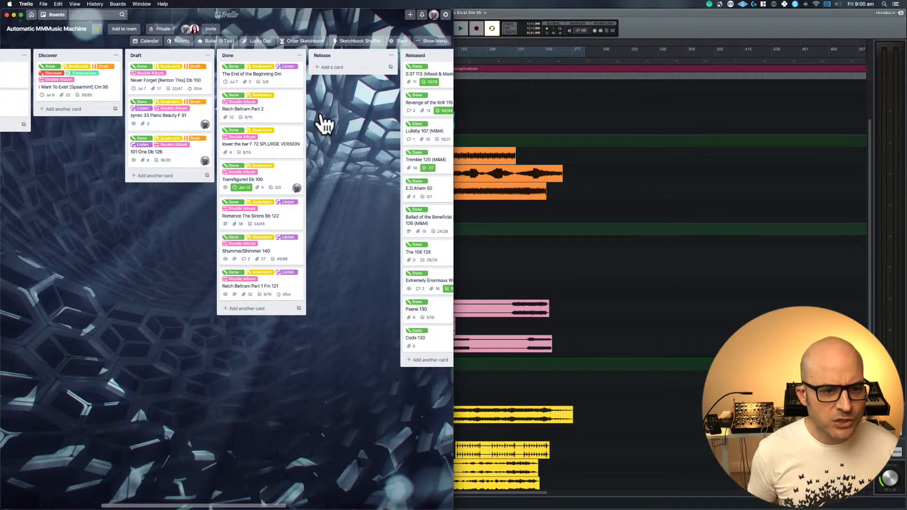
pyautogui.click(262, 257)
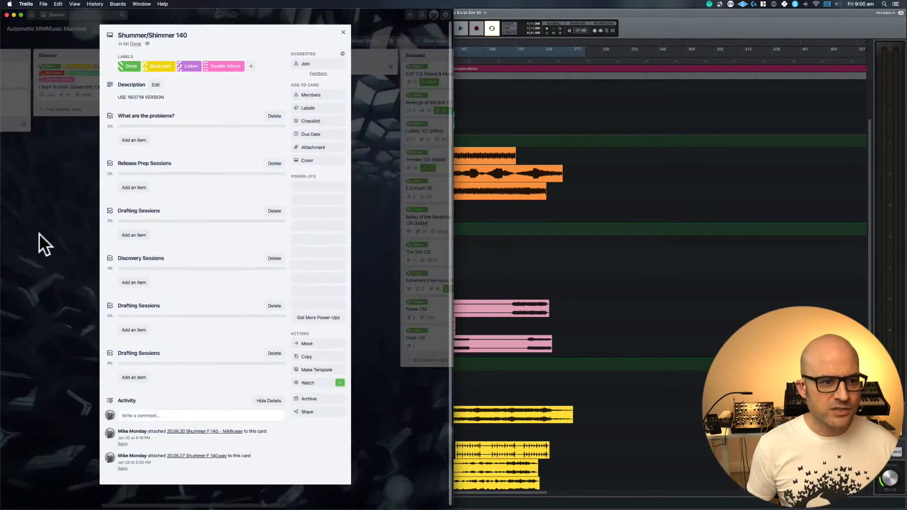
pyautogui.click(24, 232)
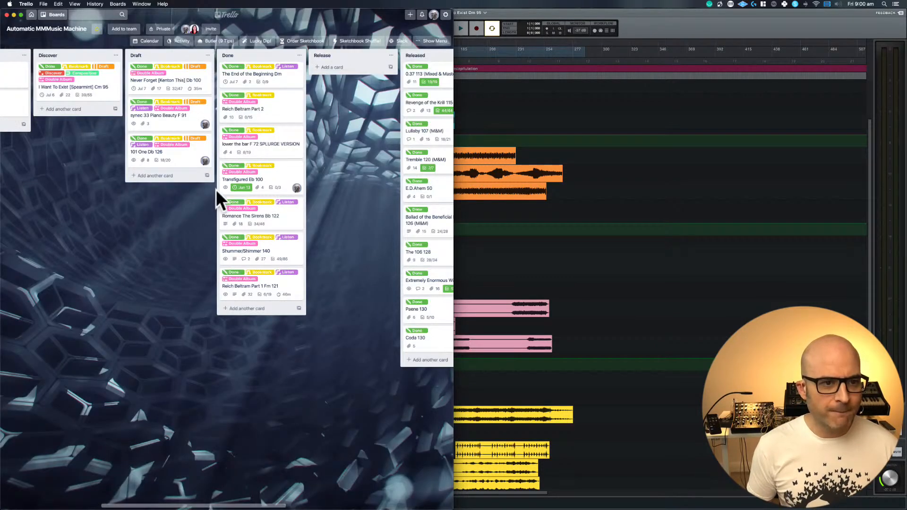